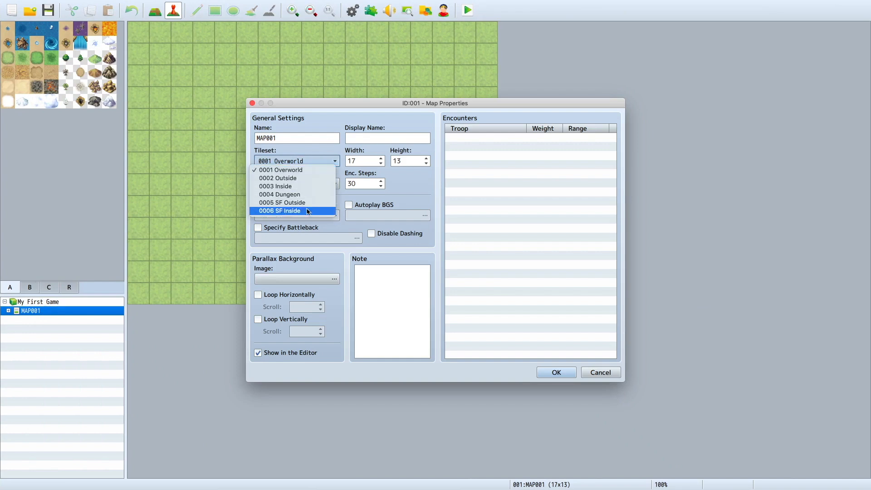
Step: Close the map's properties without changes and examine the Overworld tileset's A, B and C tile pages
left_click(243, 137)
left_click(593, 371)
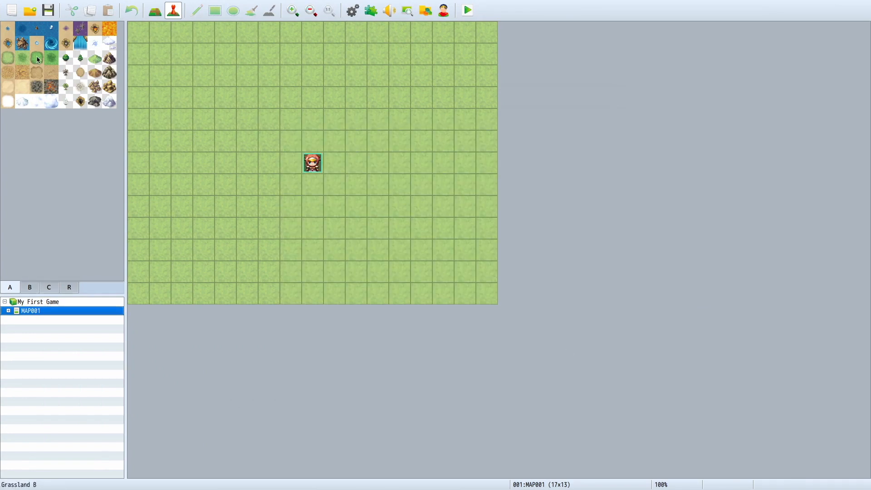
left_click(22, 43)
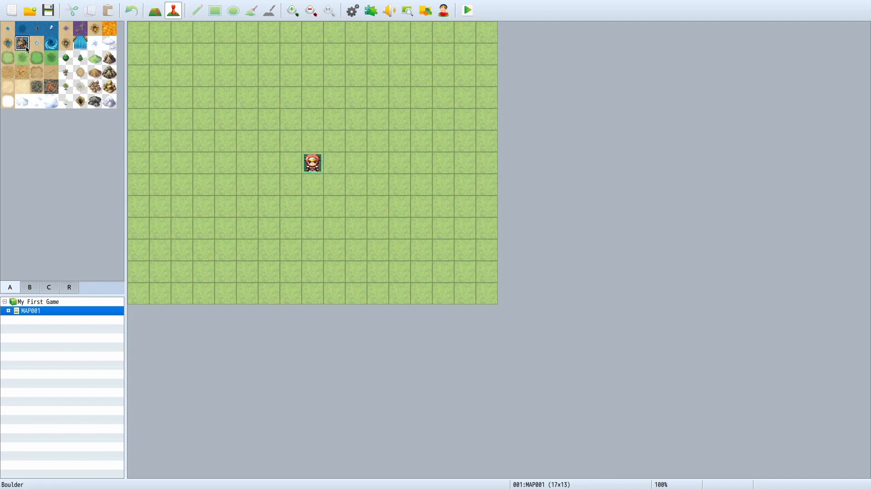
left_click(31, 287)
scroll(46, 222, "down", 10)
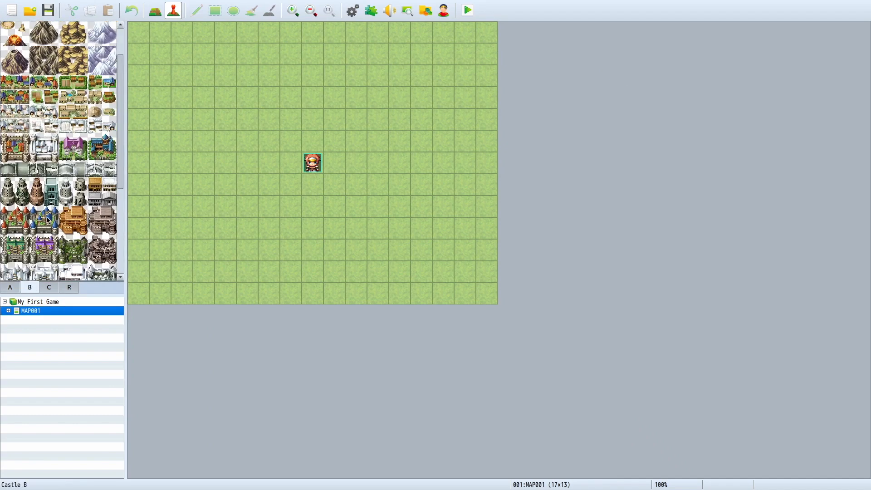
scroll(46, 223, "up", 10)
left_click(49, 287)
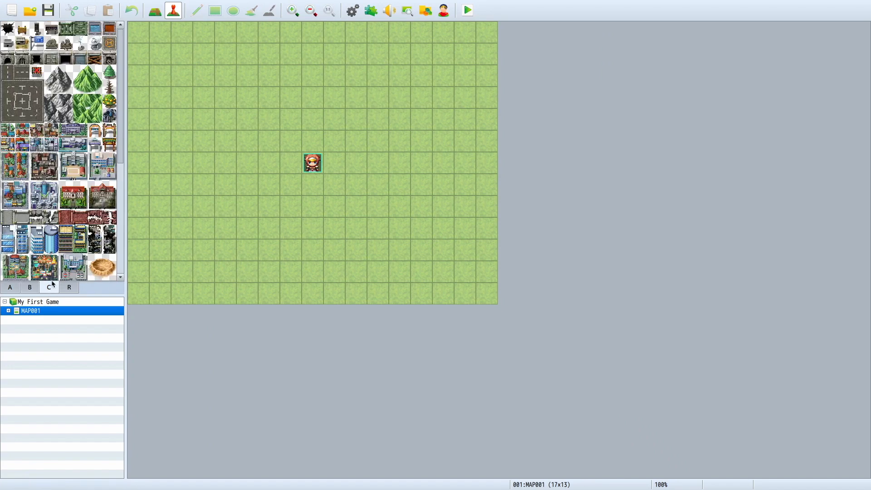
scroll(52, 267, "down", 5)
scroll(52, 263, "up", 5)
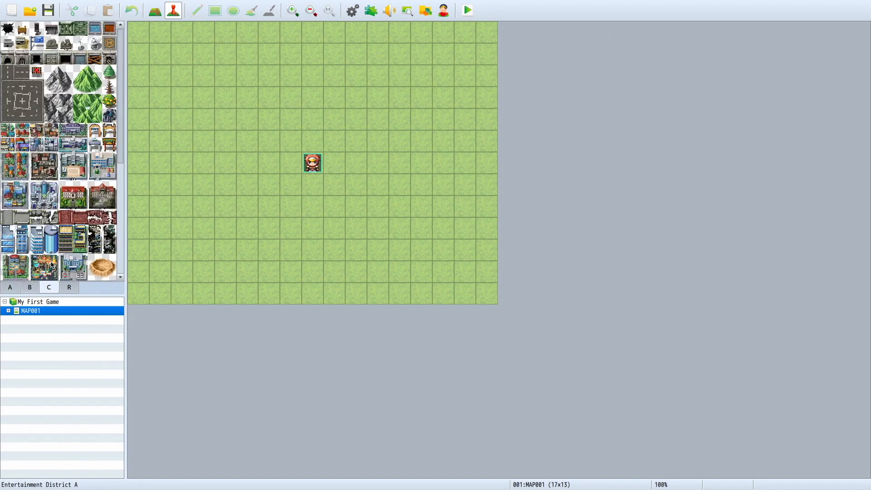
left_click(20, 288)
Step: Change the tileset of MAP001 to 0002 Outside
right_click(52, 311)
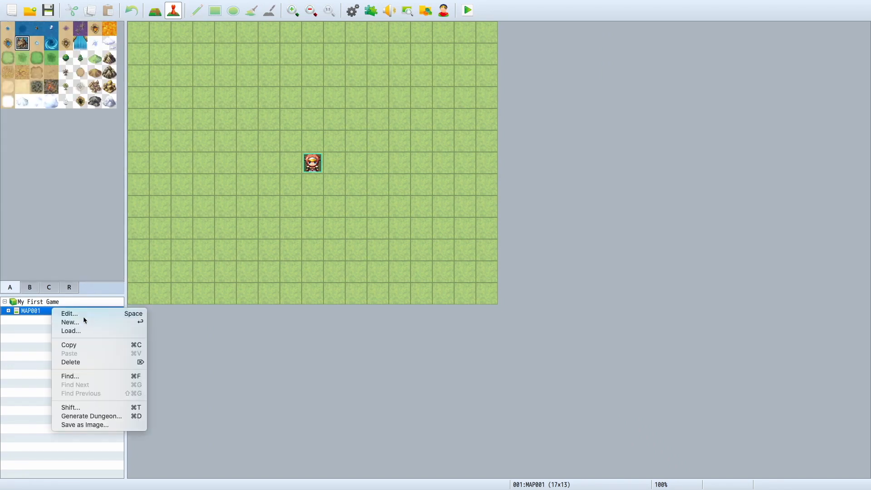
left_click(84, 315)
left_click(297, 161)
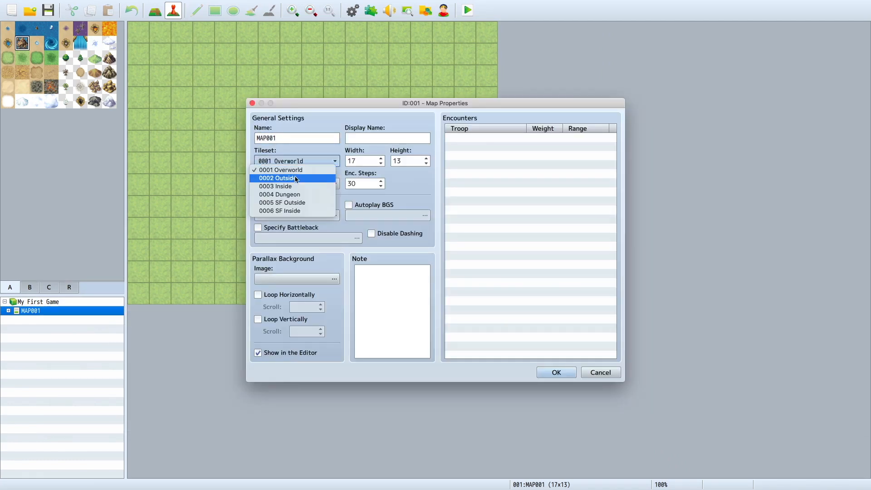
left_click(281, 177)
left_click(556, 372)
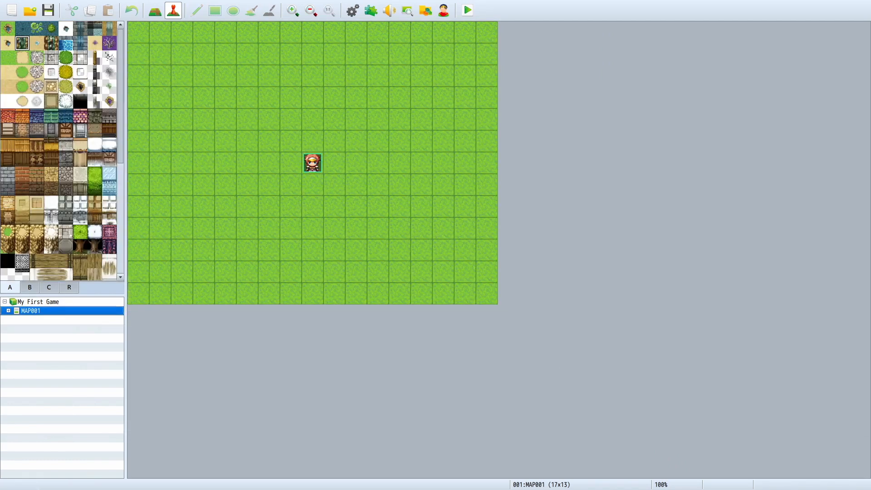
Step: Examine the Outside tileset's terrain and building tiles on page A and its object tiles on page B
scroll(70, 206, "down", 5)
scroll(71, 205, "up", 5)
scroll(56, 197, "down", 3)
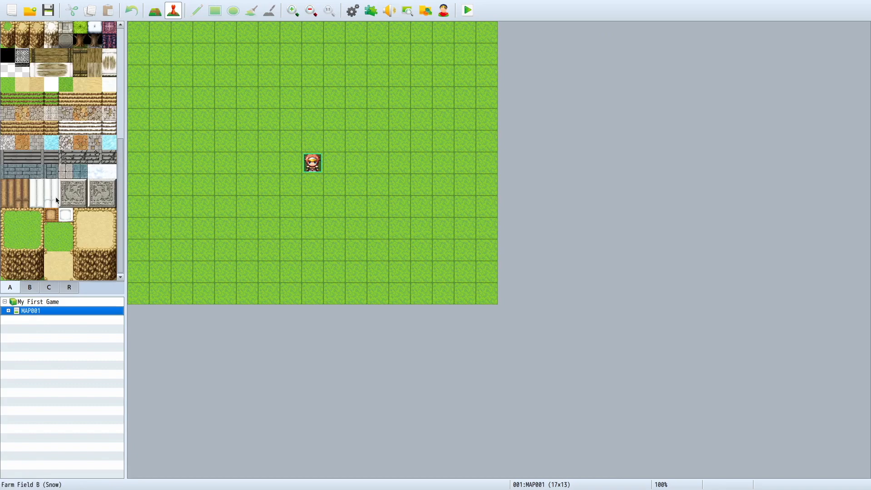
scroll(56, 189, "up", 3)
left_click(30, 287)
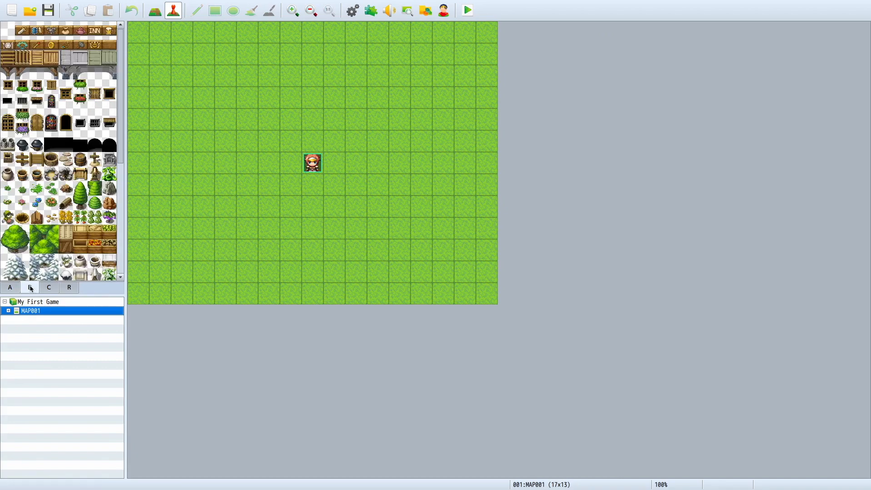
scroll(69, 212, "down", 3)
scroll(65, 218, "up", 3)
scroll(62, 227, "down", 3)
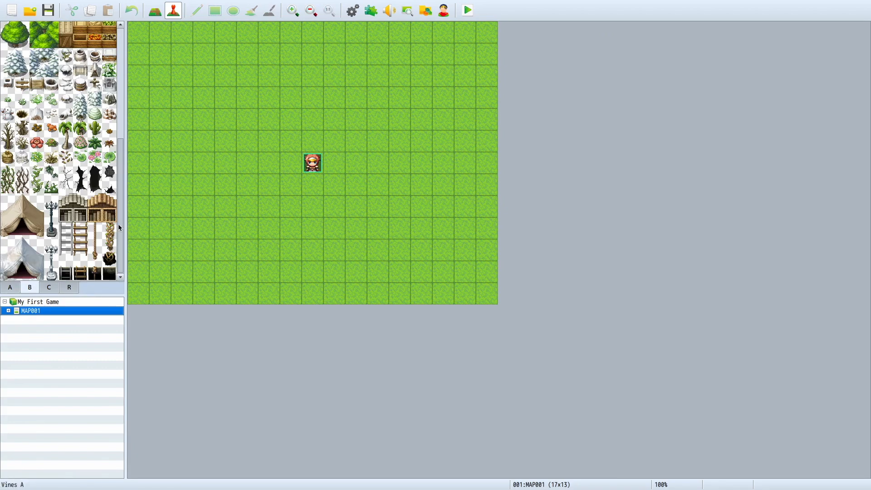
scroll(58, 234, "up", 5)
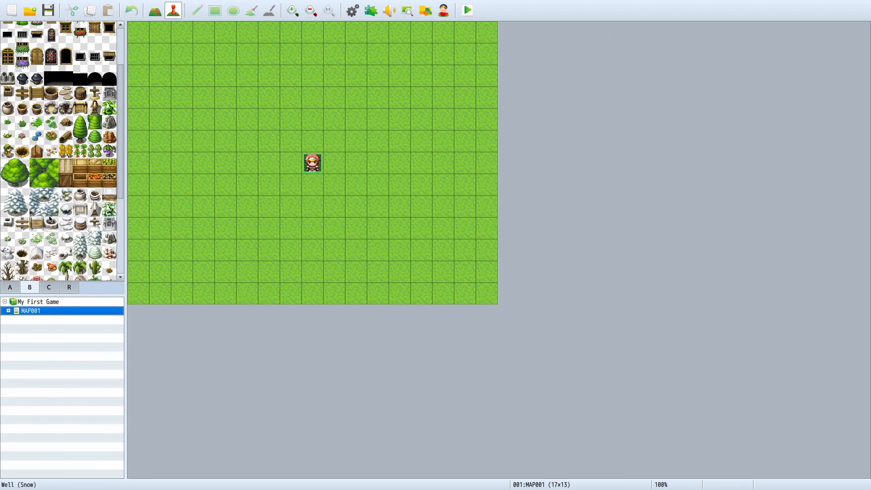
scroll(70, 127, "down", 3)
scroll(45, 203, "up", 3)
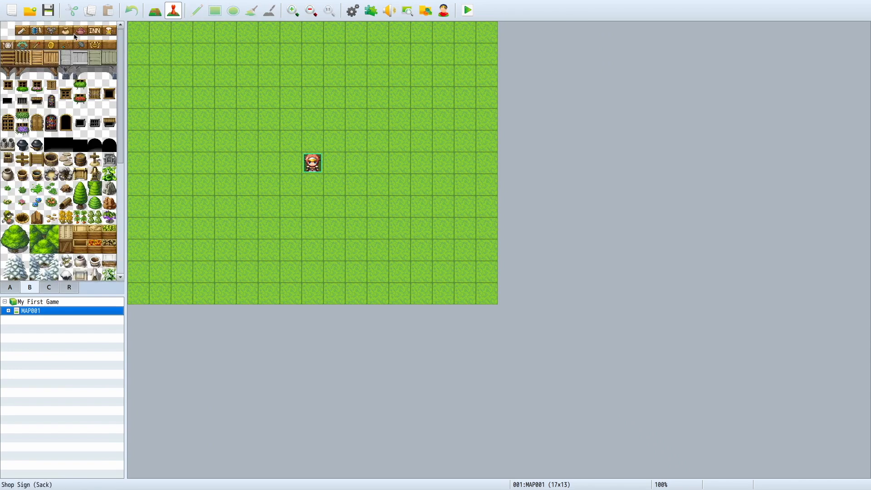
Step: Examine the Outside tileset's page C tiles and the region IDs, then return to page A
left_click(49, 287)
scroll(79, 246, "down", 5)
scroll(72, 250, "up", 3)
scroll(73, 249, "down", 3)
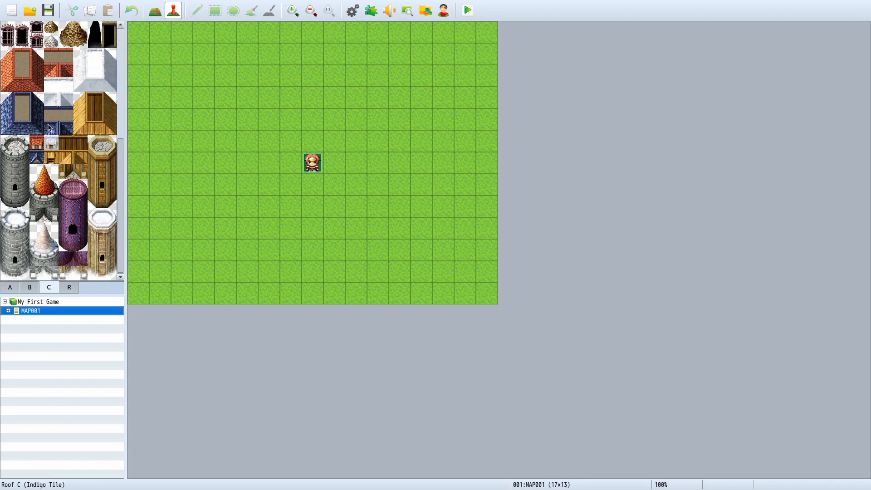
scroll(78, 171, "up", 2)
scroll(74, 126, "up", 2)
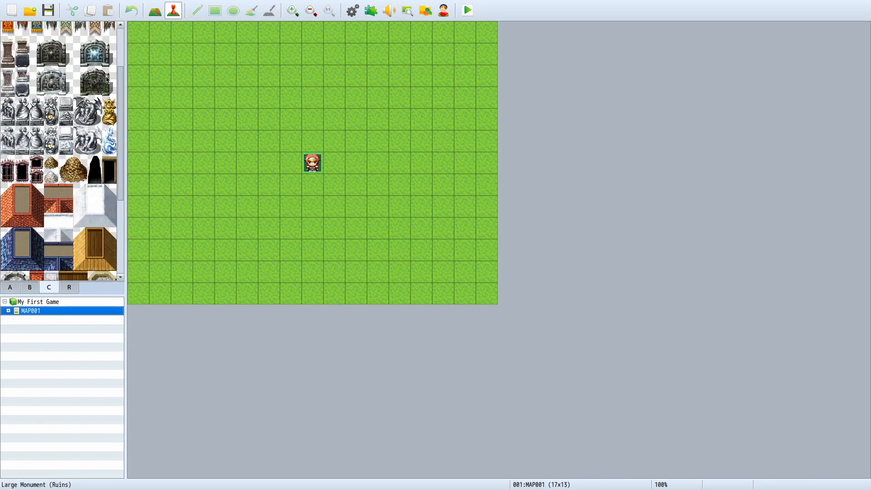
scroll(70, 111, "up", 3)
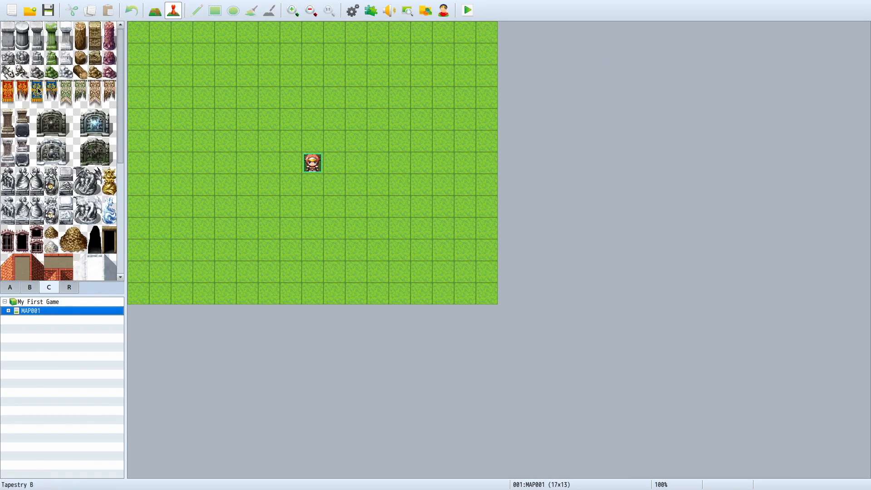
left_click(62, 289)
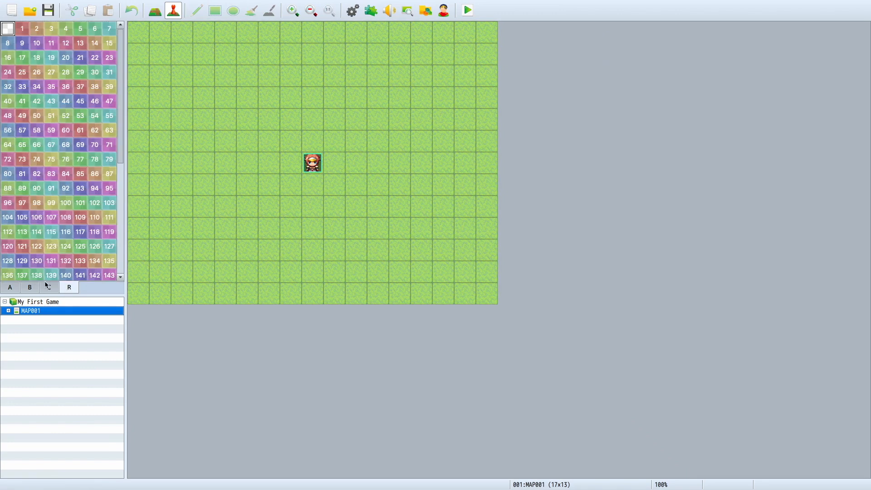
left_click(10, 287)
Step: Change the tileset of MAP001 to 0003 Inside
right_click(33, 312)
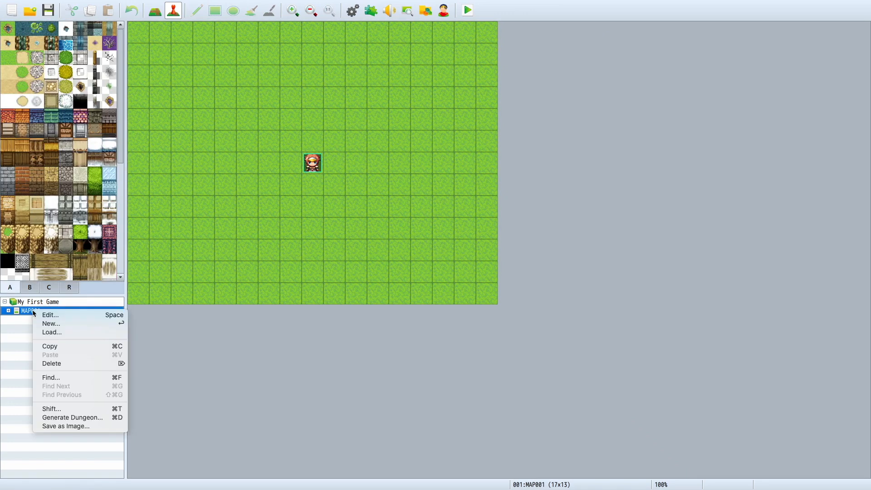
left_click(43, 316)
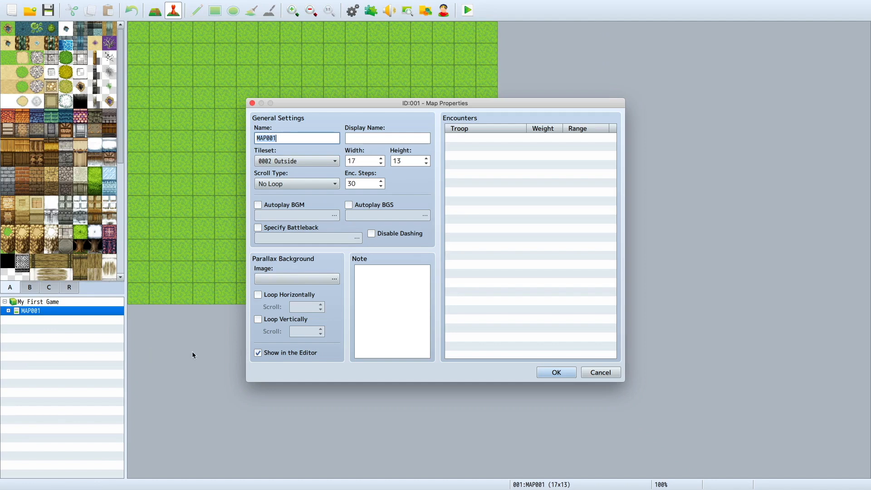
left_click(297, 162)
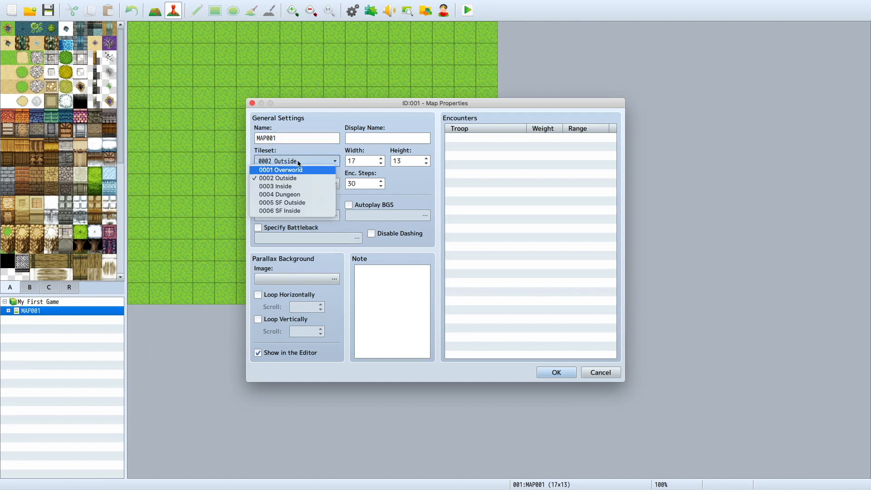
left_click(291, 175)
left_click(538, 375)
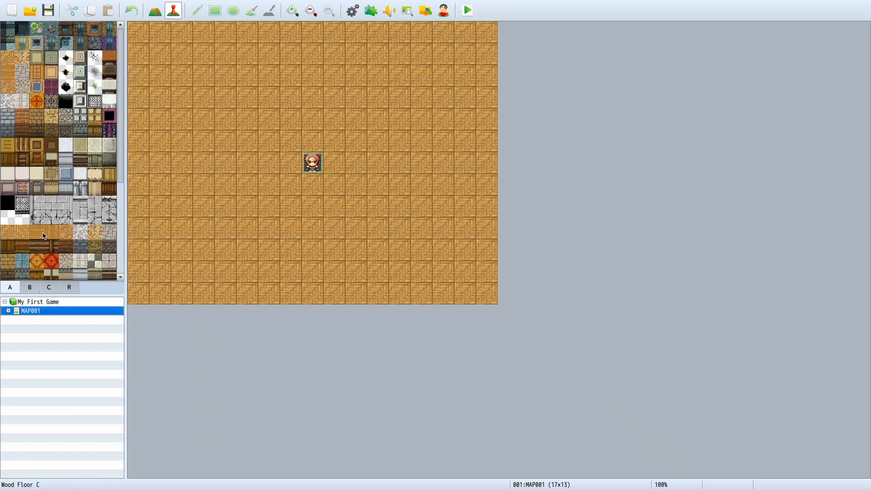
Step: Examine the Inside tileset's floor and wall tiles, furniture and small item tiles across pages A, B and C
scroll(44, 236, "down", 3)
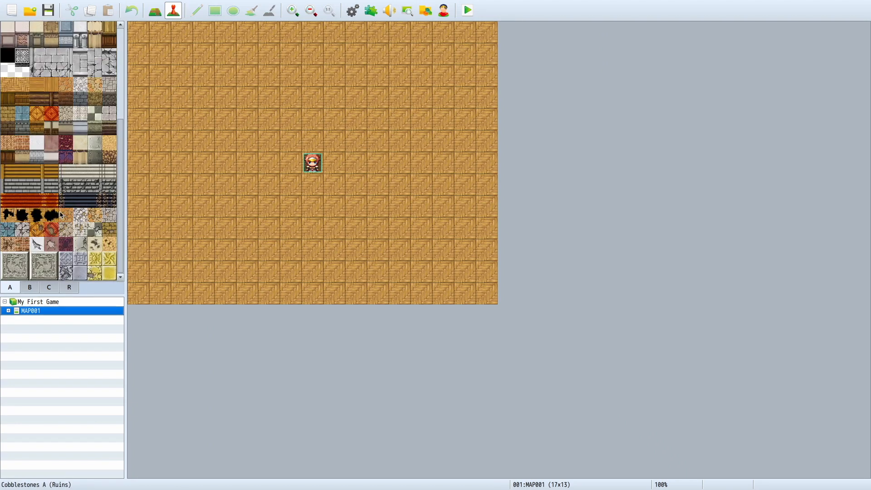
left_click(30, 288)
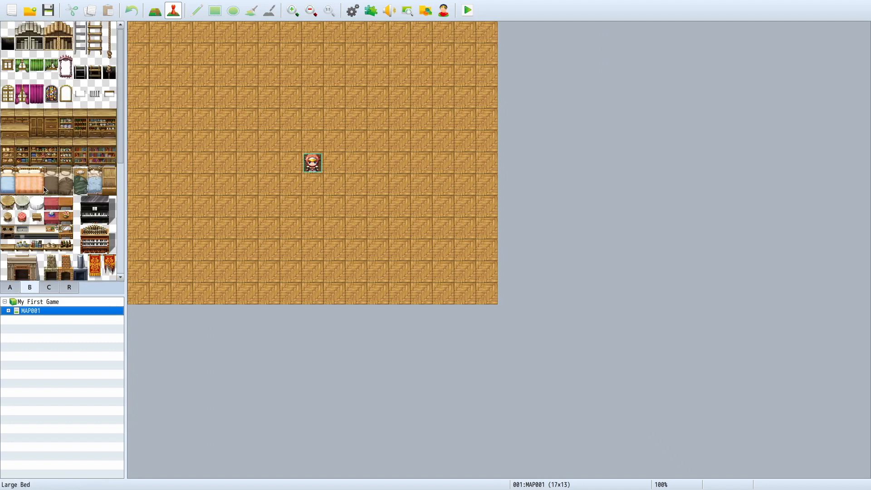
scroll(46, 189, "down", 3)
scroll(84, 174, "down", 2)
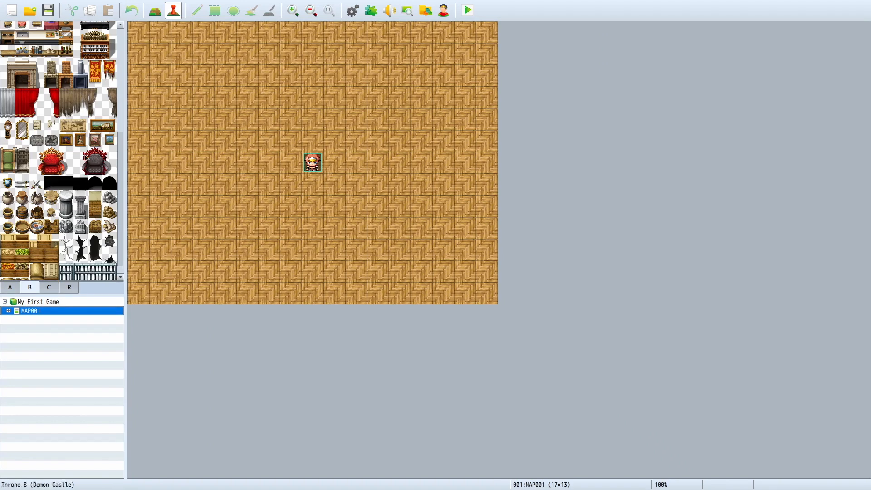
scroll(29, 163, "down", 1)
scroll(50, 246, "down", 1)
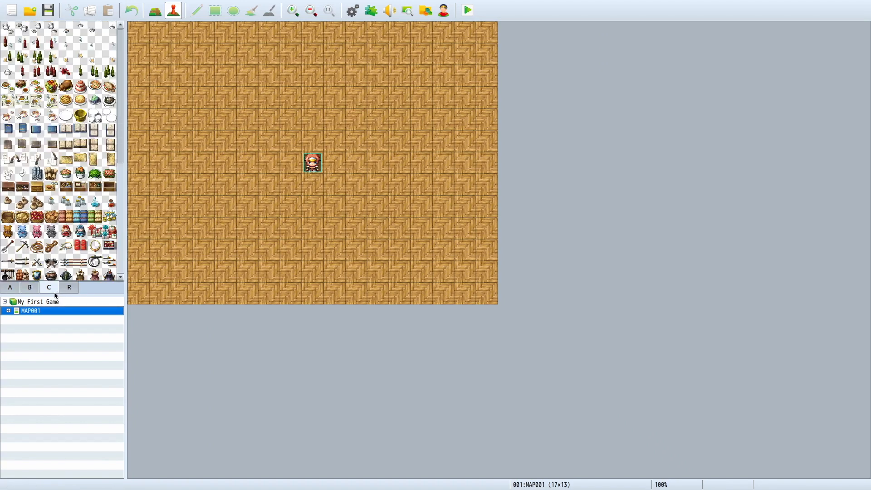
scroll(66, 211, "down", 2)
scroll(67, 211, "up", 5)
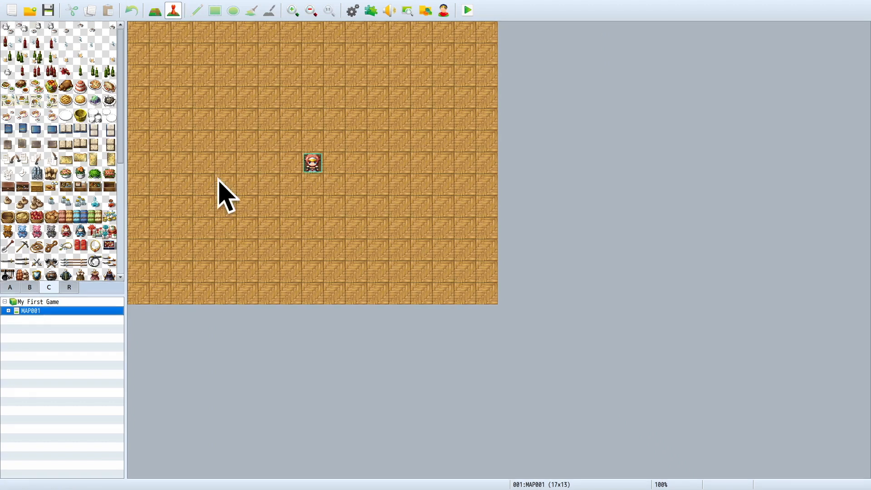
Step: Change the tileset of MAP001 to 0004 Dungeon
right_click(89, 313)
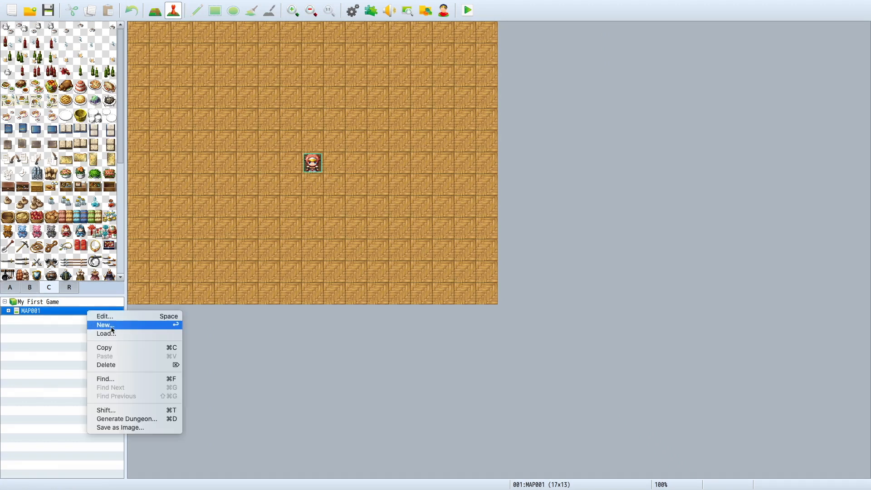
left_click(108, 316)
left_click(297, 161)
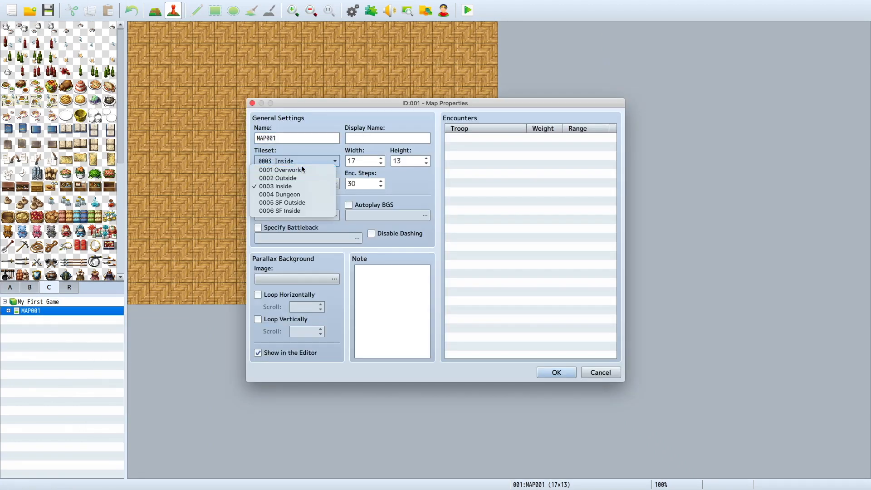
left_click(297, 196)
left_click(556, 371)
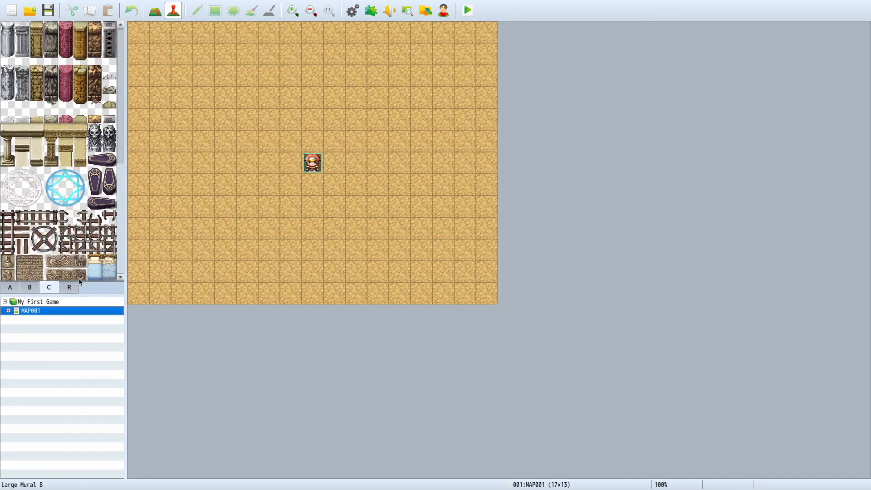
Step: Examine the Dungeon tileset's terrain, rock, ruin and furnishing tiles across pages A, B and C
scroll(78, 251, "down", 5)
scroll(78, 248, "up", 5)
scroll(77, 249, "down", 5)
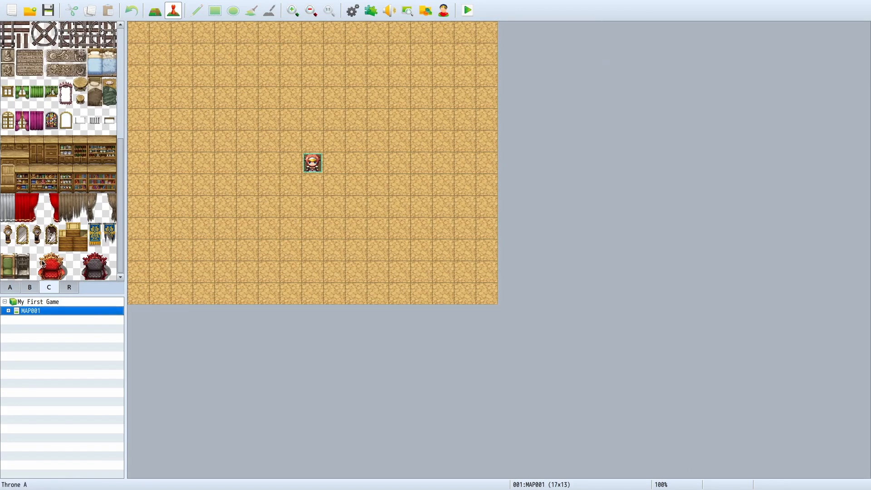
left_click(31, 287)
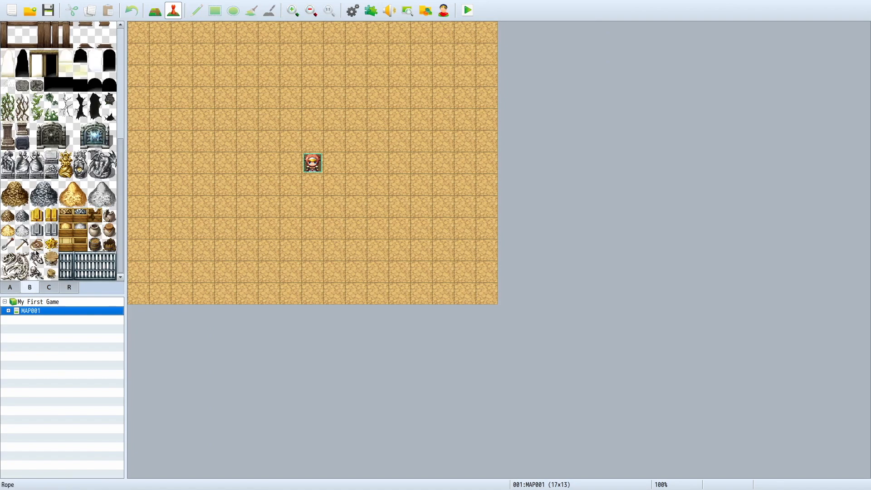
scroll(59, 150, "up", 5)
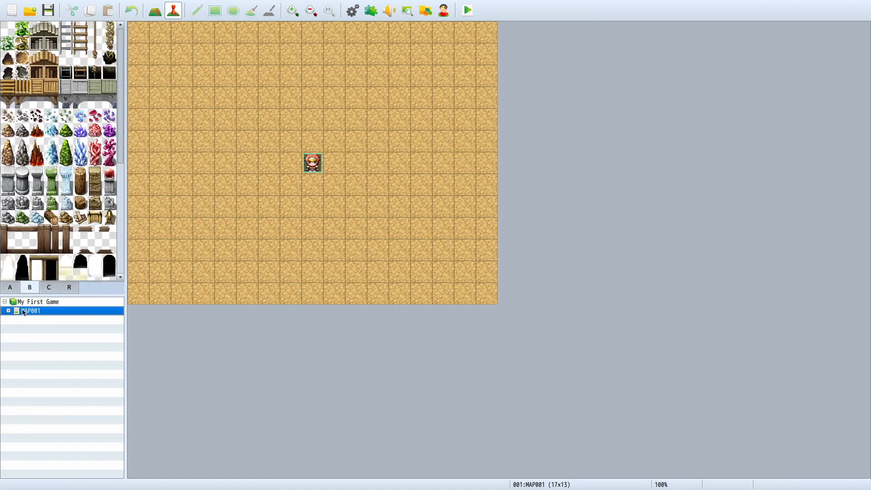
left_click(18, 289)
scroll(22, 162, "up", 5)
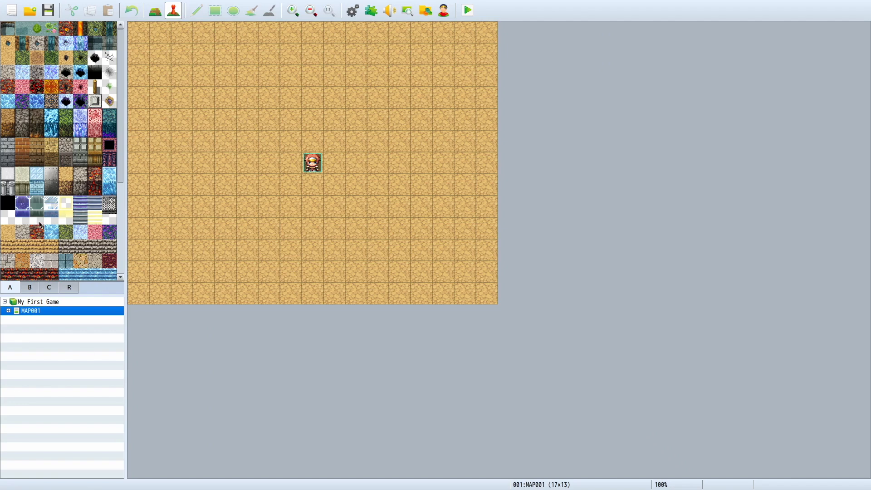
scroll(47, 218, "down", 3)
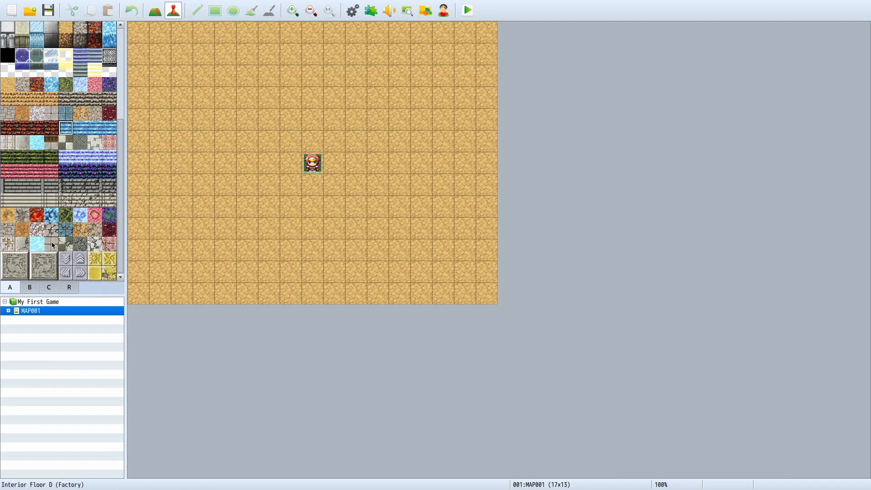
scroll(48, 255, "up", 3)
left_click(30, 288)
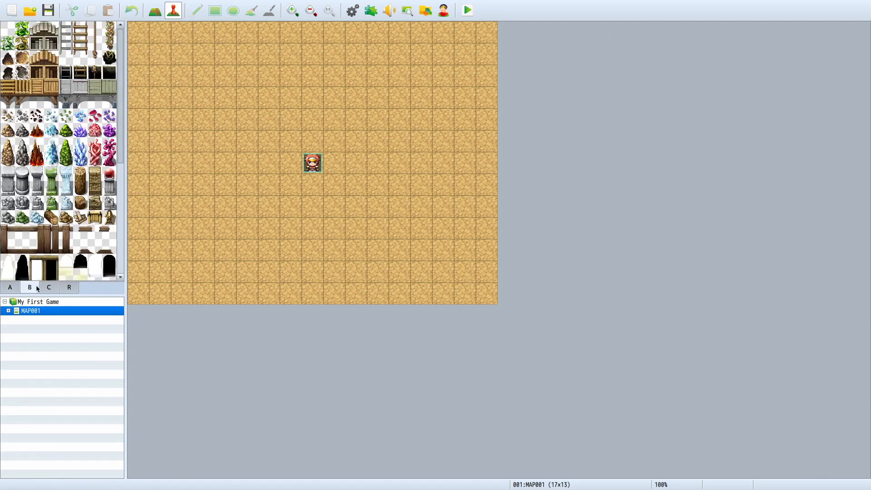
scroll(60, 250, "down", 5)
left_click(50, 288)
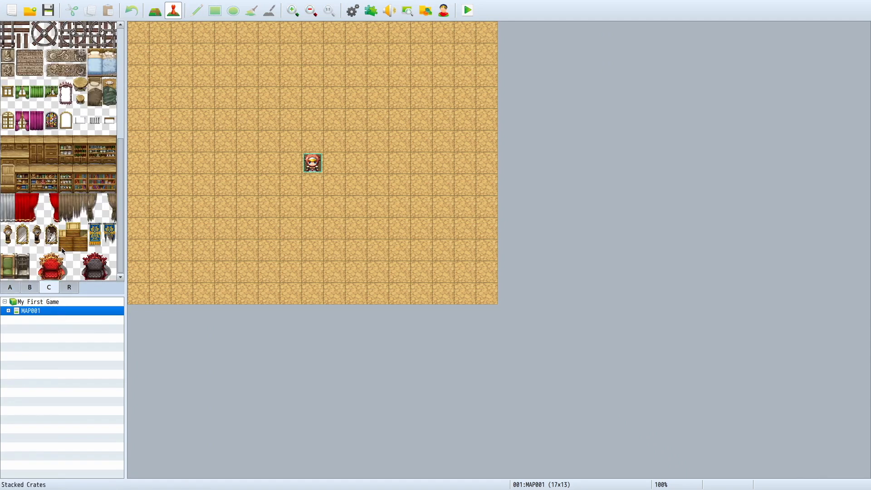
Step: Change the tileset of MAP001 to 0005 SF Outside
scroll(62, 251, "up", 5)
right_click(53, 309)
left_click(57, 312)
left_click(278, 161)
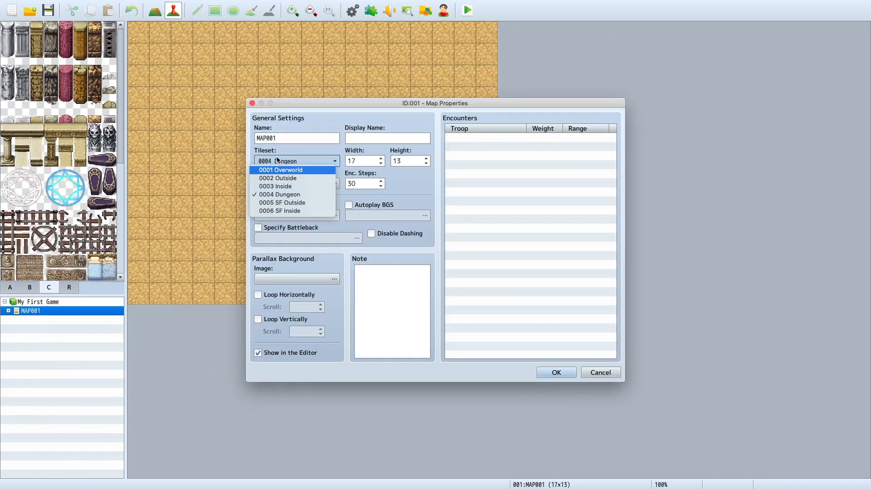
left_click(272, 203)
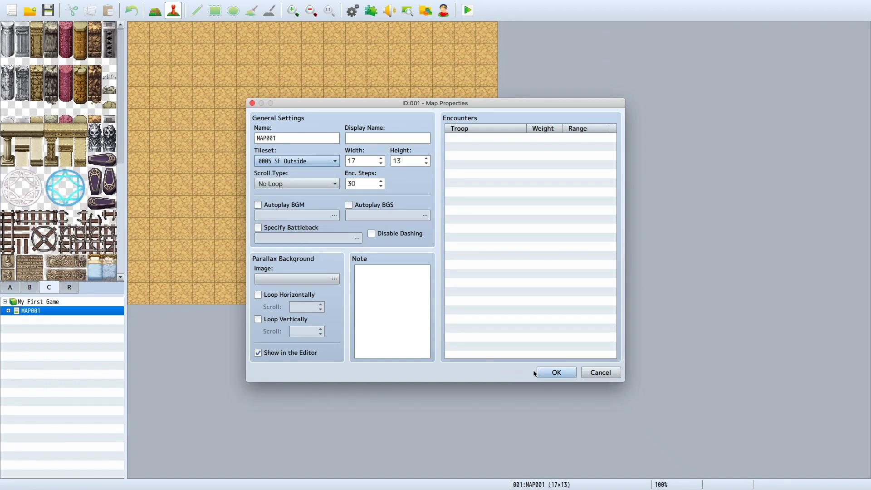
left_click(552, 371)
Step: Examine the SF Outside tileset's ground and wall tiles, signs, vehicles, fountains and building pieces across pages A, B and C
scroll(24, 214, "down", 5)
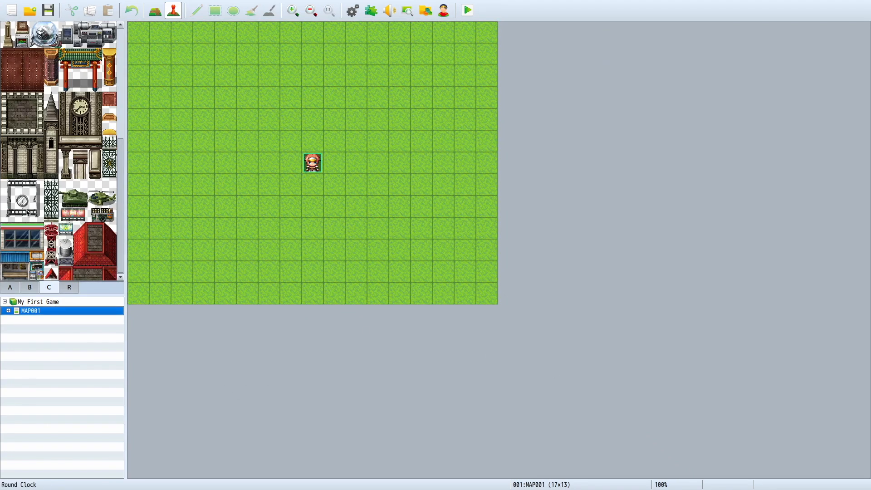
scroll(21, 244, "up", 5)
left_click(9, 289)
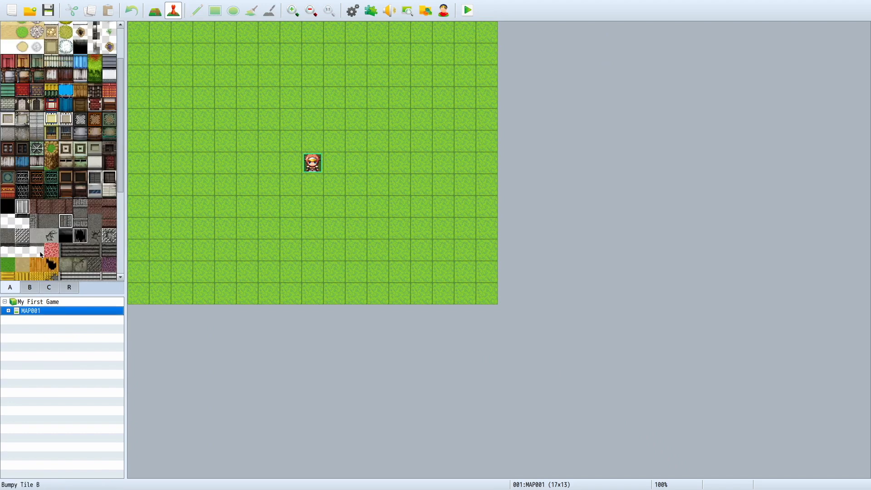
scroll(50, 246, "up", 2)
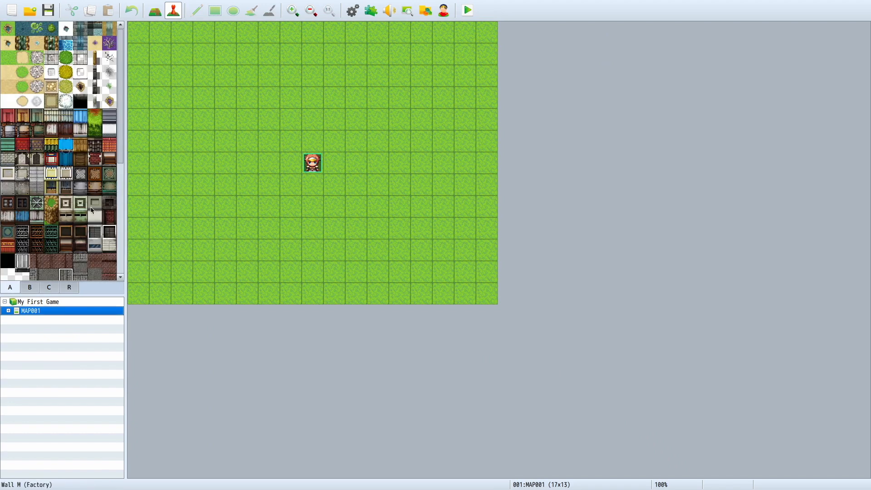
scroll(21, 233, "down", 5)
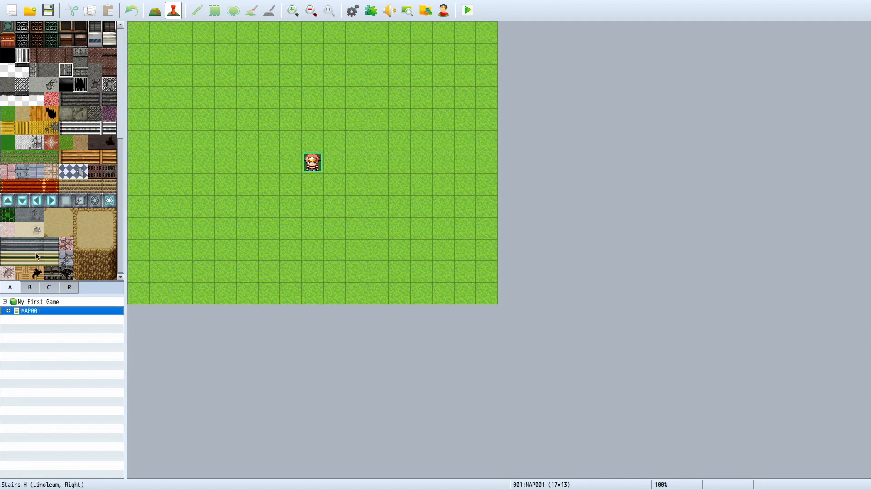
left_click(35, 289)
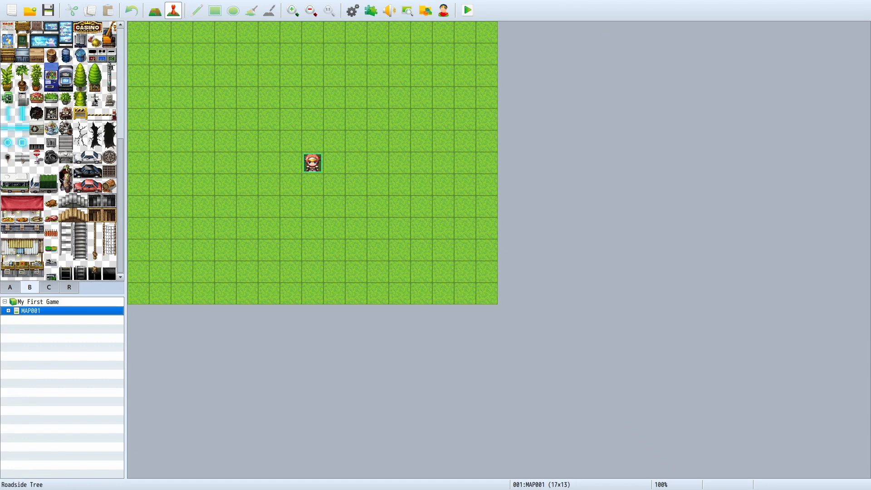
scroll(90, 194, "up", 5)
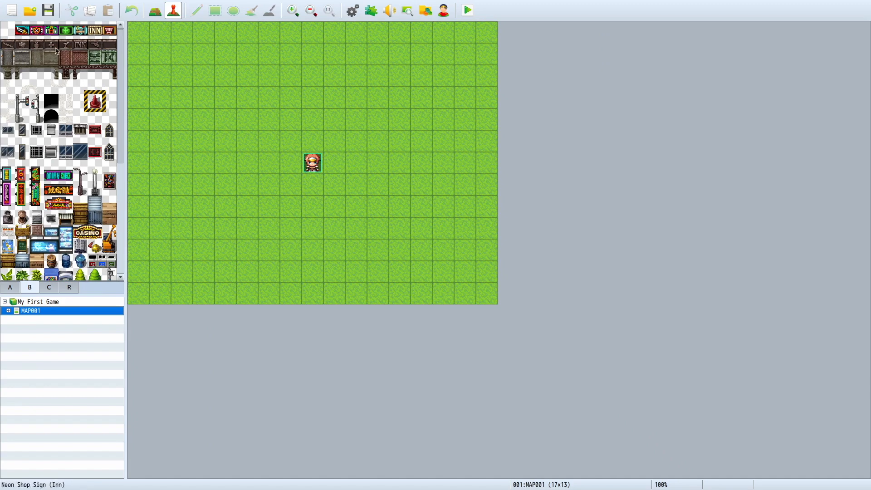
scroll(75, 262, "down", 5)
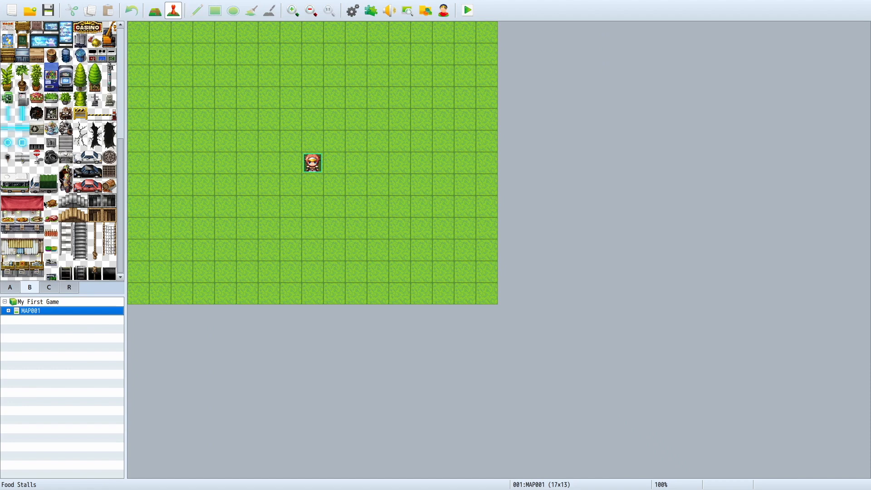
left_click(57, 288)
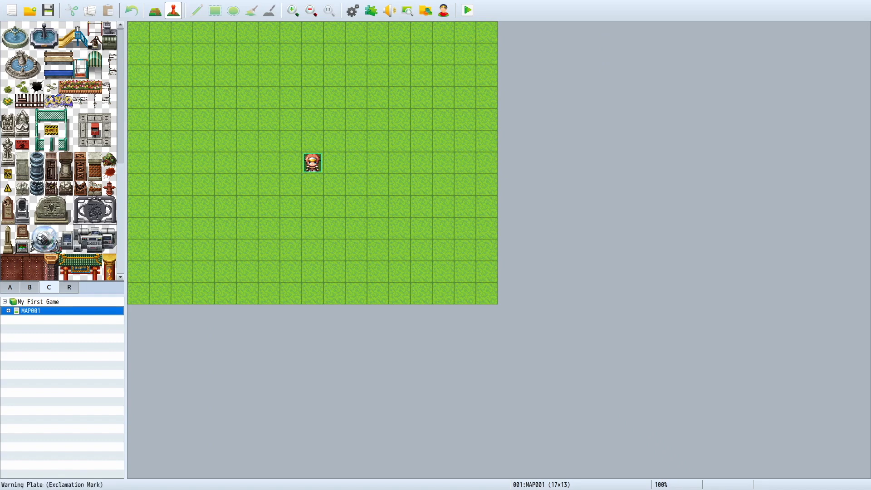
scroll(31, 52, "down", 1)
scroll(31, 53, "up", 1)
scroll(101, 233, "down", 9)
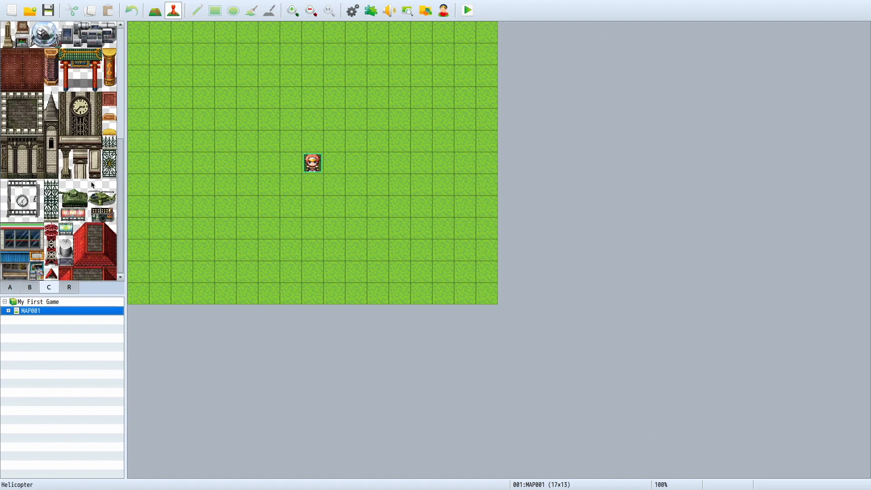
Step: Change the tileset of MAP001 to 0006 SF Inside
right_click(103, 311)
left_click(135, 315)
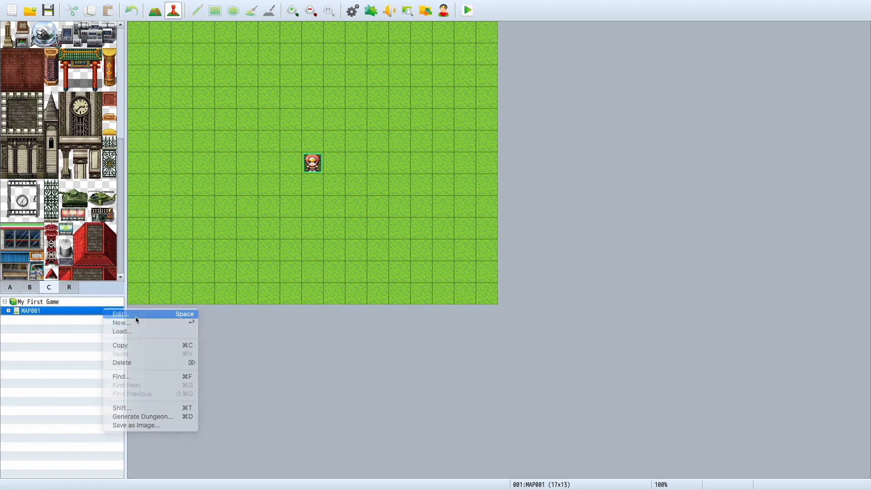
left_click(302, 162)
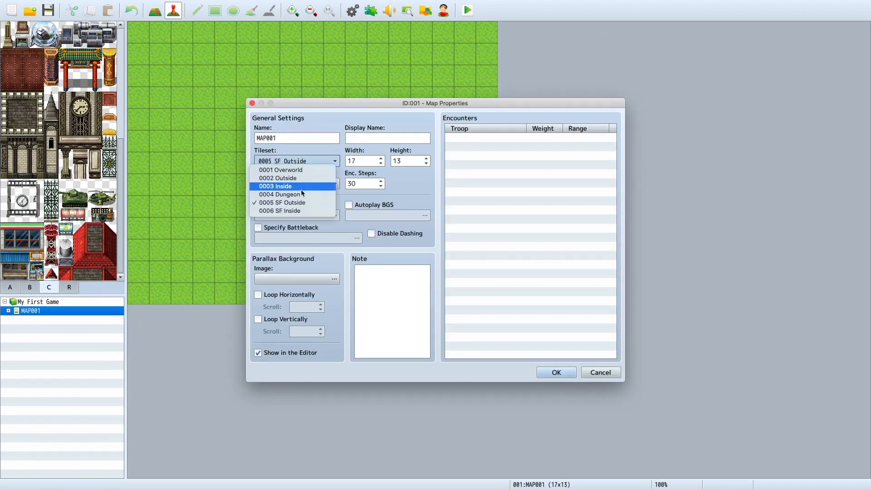
left_click(520, 389)
left_click(543, 373)
left_click(542, 373)
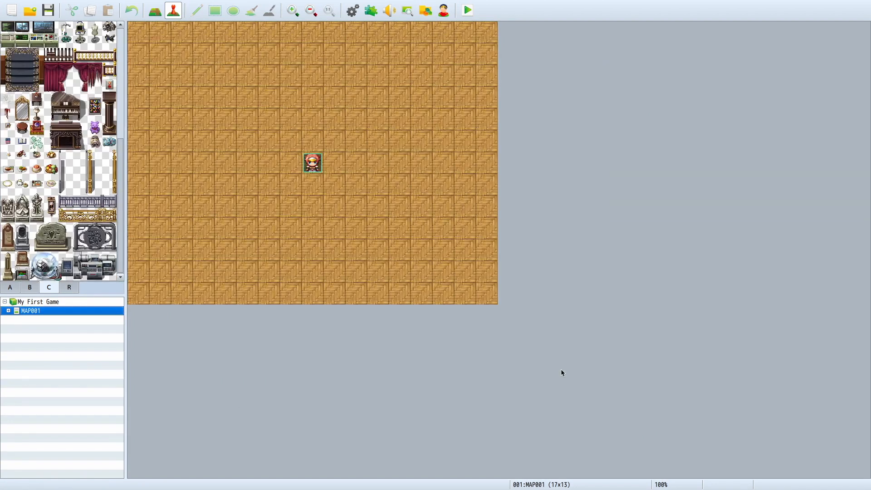
Step: Examine the SF Inside tileset's floors, walls, furniture, pillars and equipment tiles across pages A, B and C
scroll(59, 150, "up", 5)
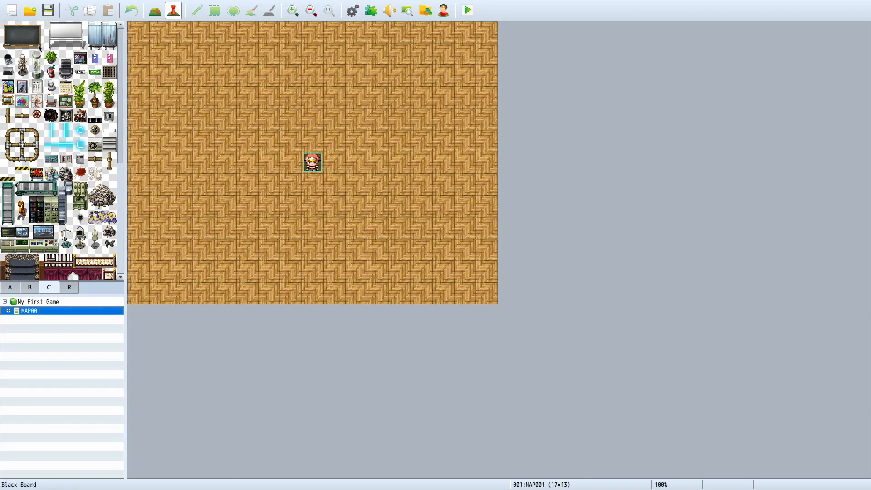
left_click(30, 286)
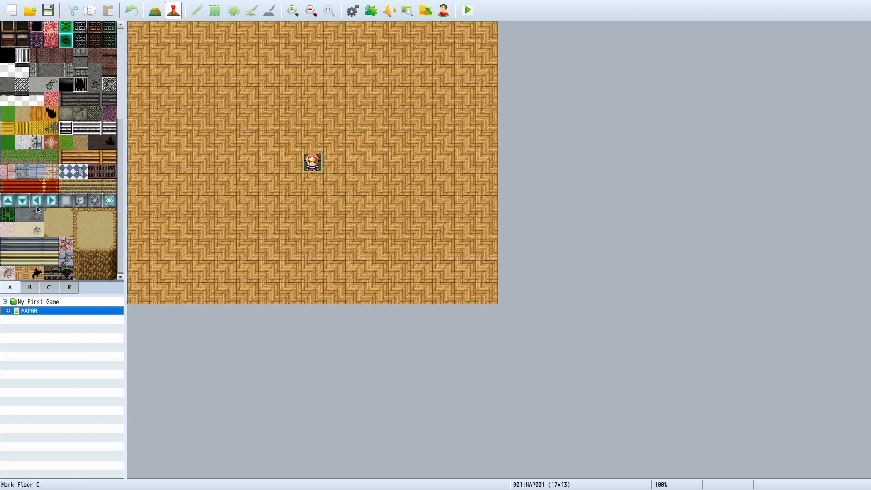
left_click(10, 287)
left_click(67, 188)
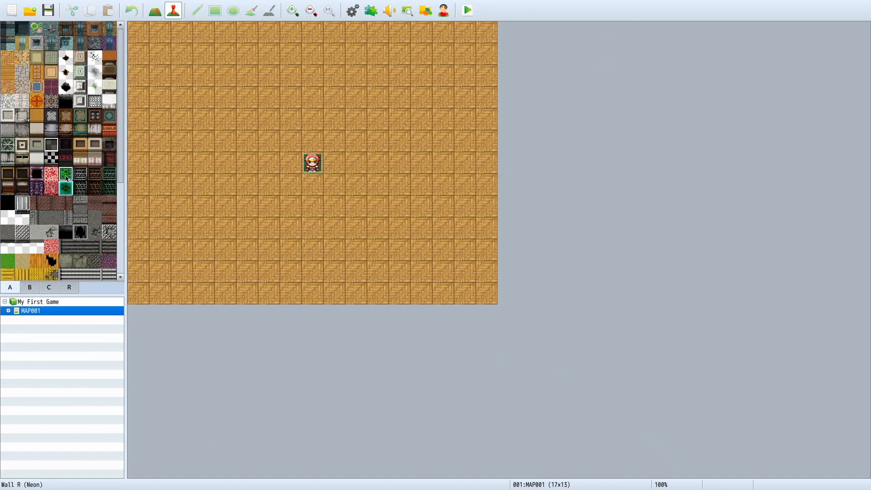
left_click(30, 289)
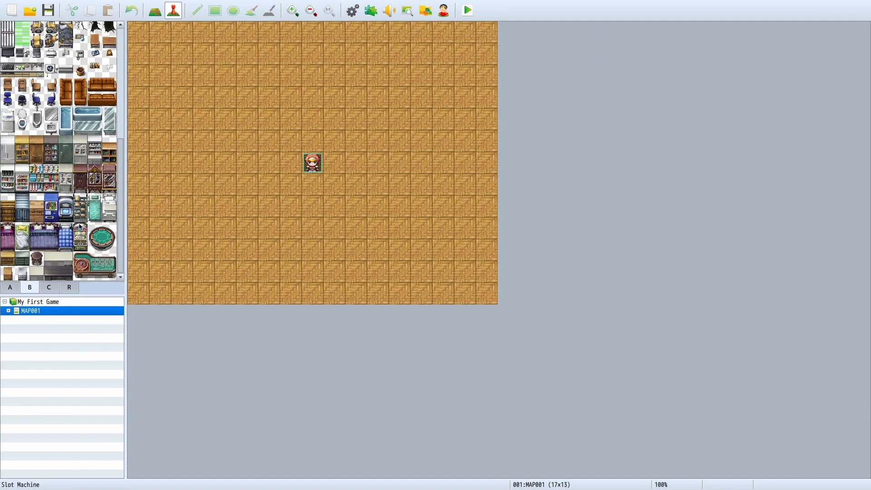
scroll(79, 229, "up", 3)
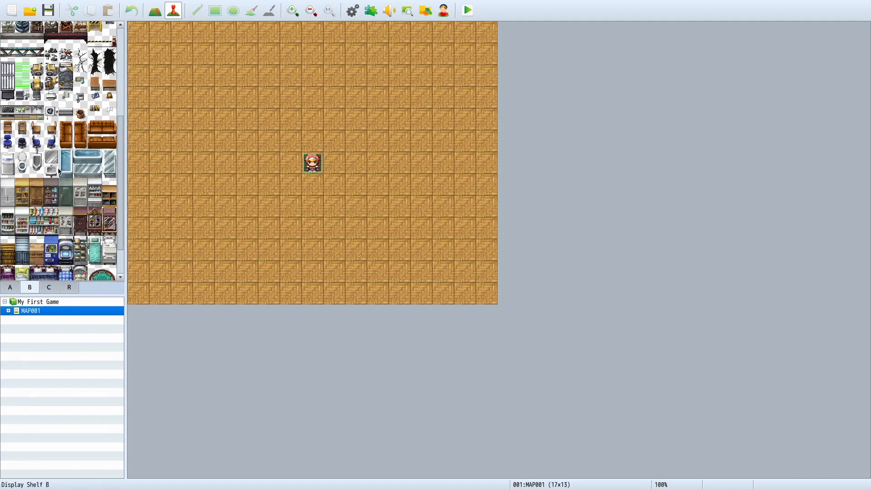
scroll(29, 212, "up", 3)
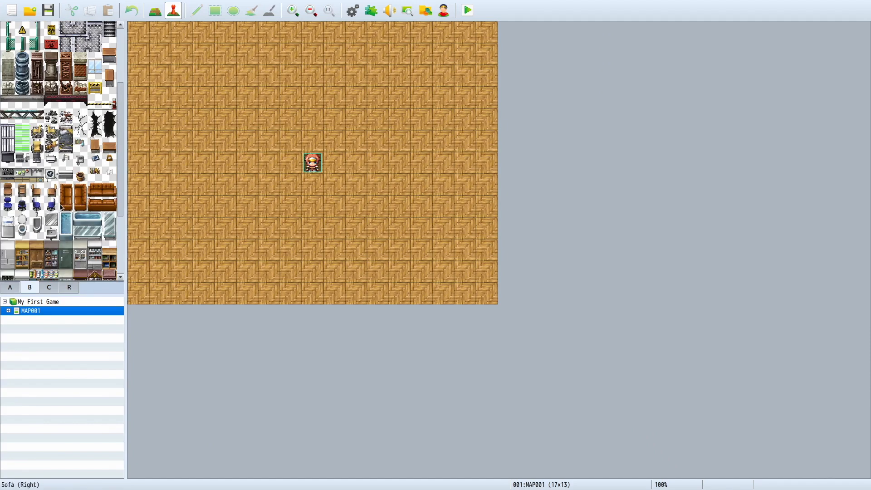
scroll(45, 209, "up", 6)
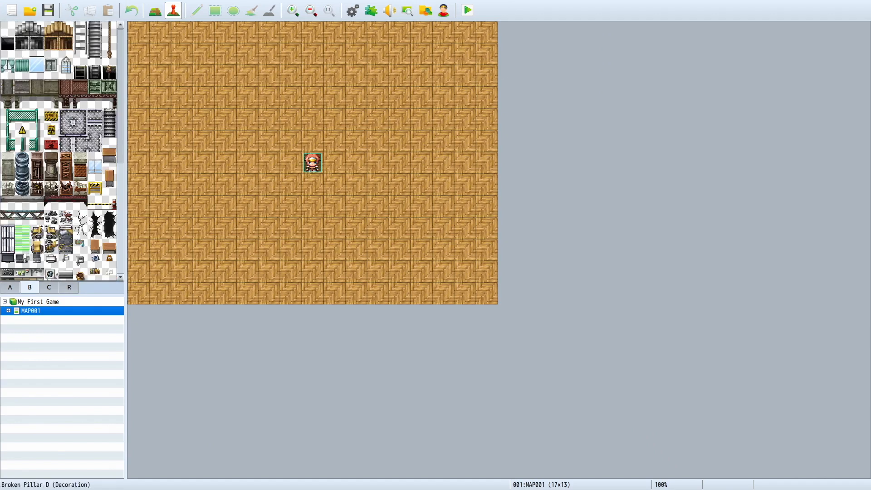
left_click(49, 287)
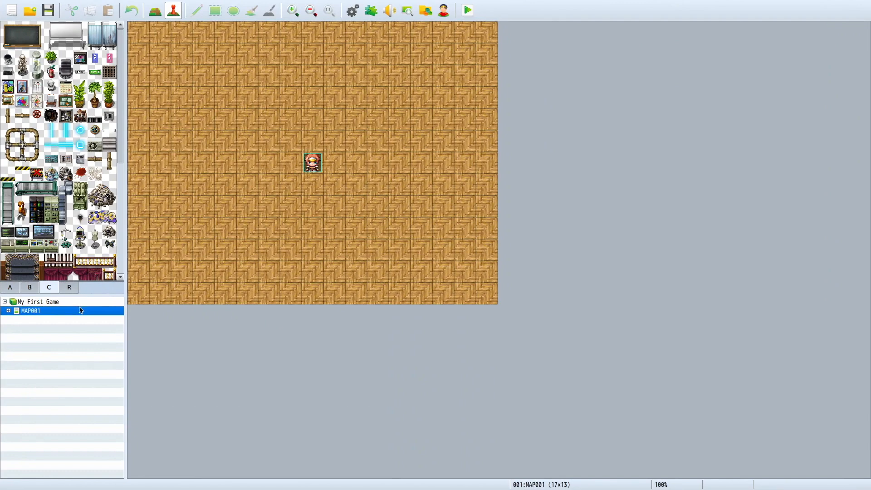
Step: Open the sample maps for loading under MAP001 and preview the entries from Normal Town down to Market
right_click(63, 312)
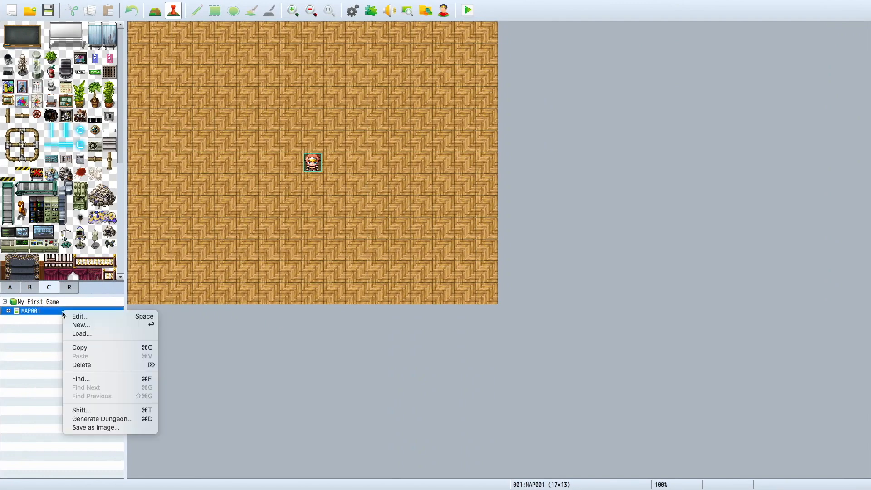
left_click(79, 334)
scroll(350, 225, "down", 10)
scroll(350, 224, "up", 10)
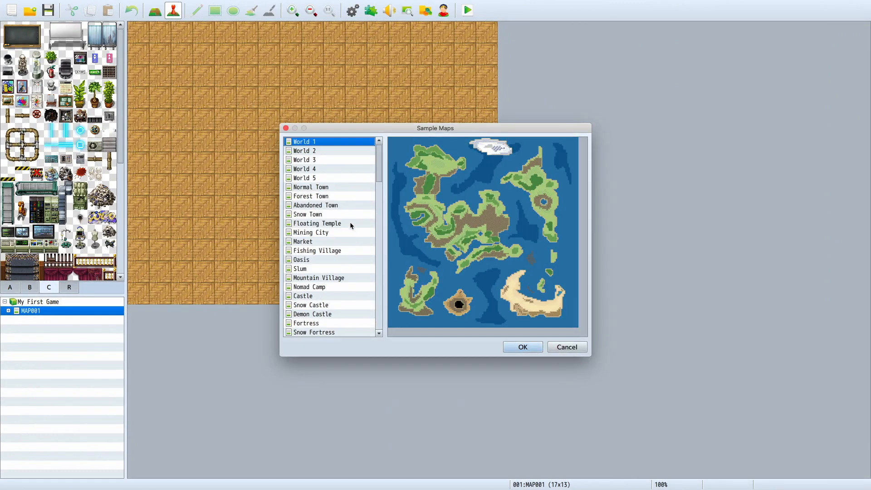
left_click(347, 187)
key("Down")
key("Down")
key("Down")
key("Down")
key("Down")
key("Down")
key("Down")
key("Down")
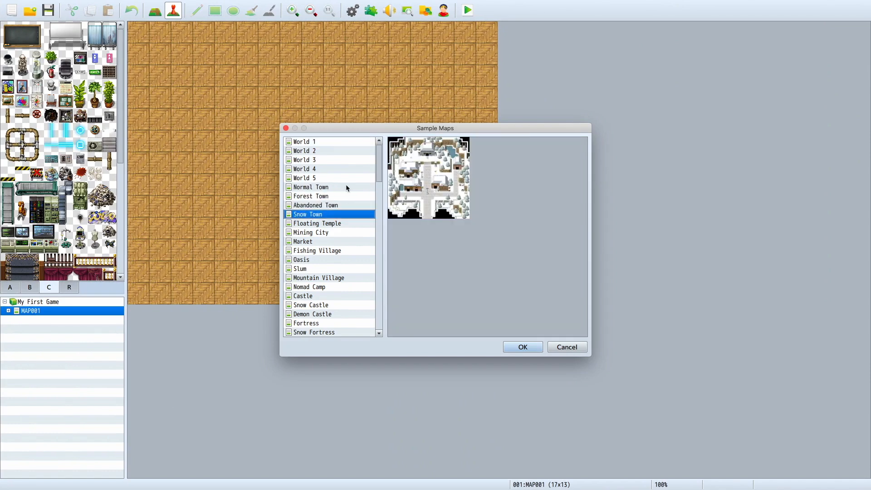
key("Down")
key("Down")
key("Down")
key("Up")
key("Up")
key("Up")
Step: Load the Normal Town sample map as a child of MAP001
left_click(315, 190)
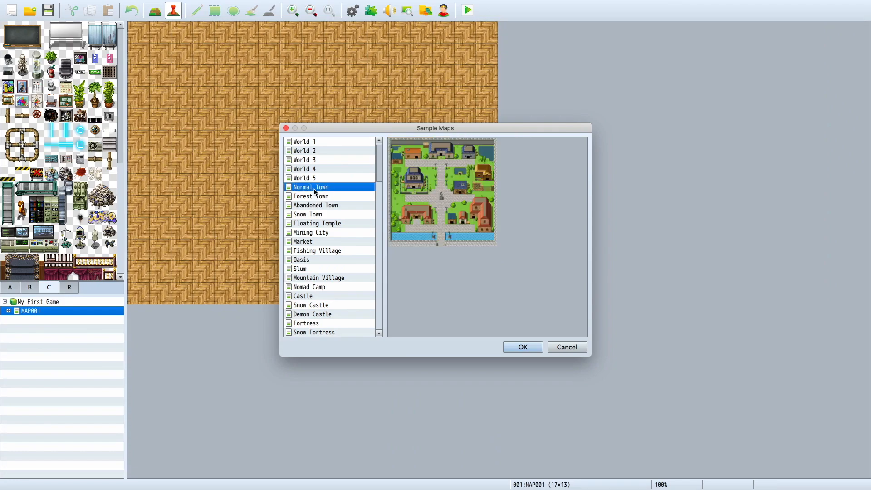
left_click(316, 196)
key("Up")
key("Return")
Step: Examine the Normal Town map's houses, plaza, ponds and canal at 75% zoom
scroll(421, 299, "down", 7)
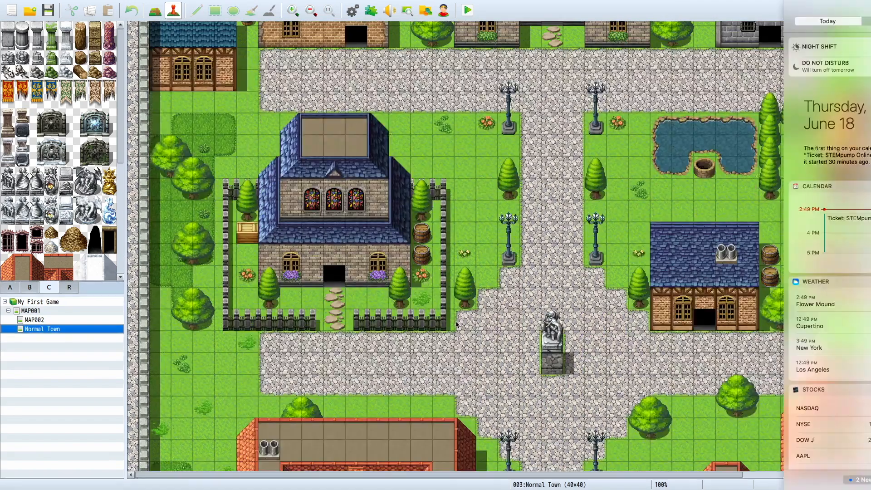
left_click(457, 325)
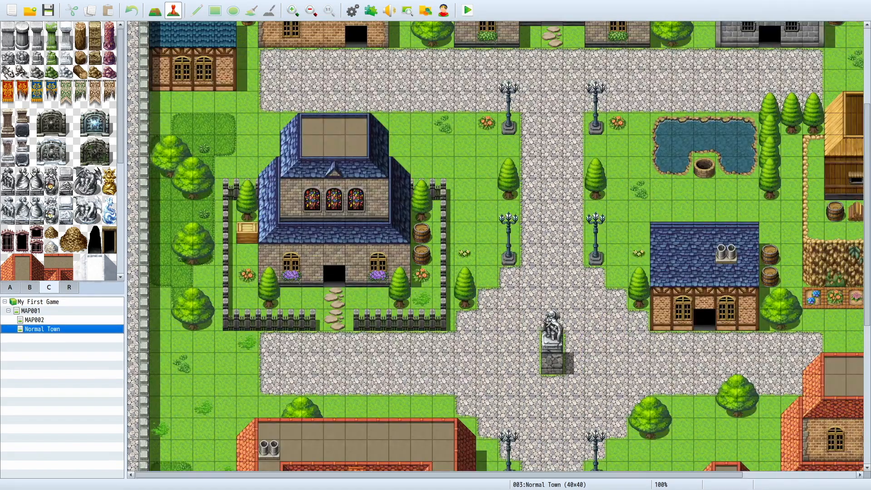
left_click(312, 11)
scroll(383, 280, "down", 9)
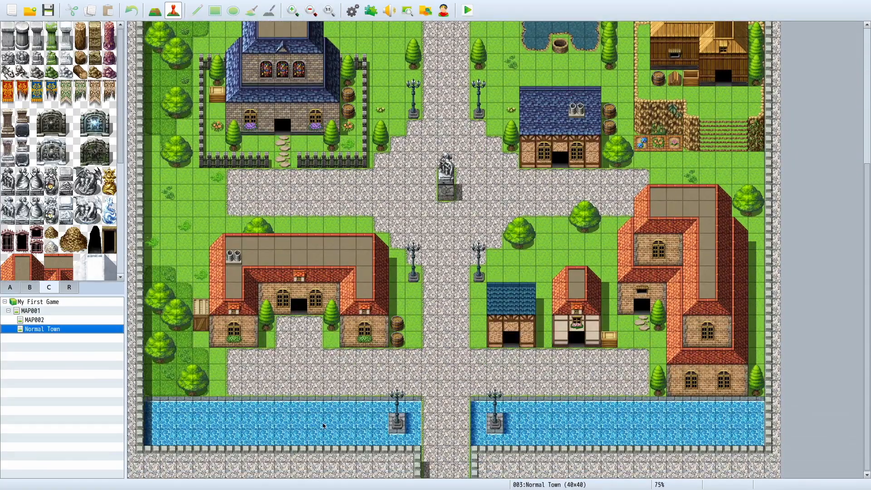
scroll(392, 311, "up", 4)
scroll(512, 204, "up", 8)
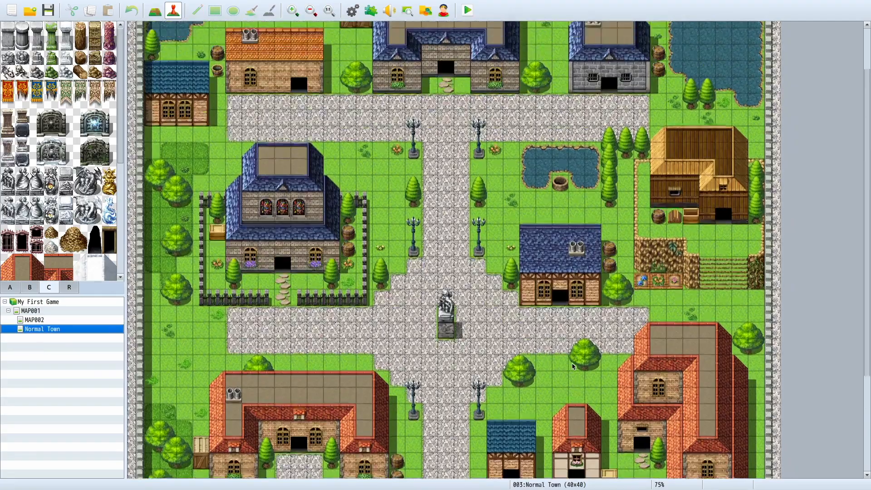
scroll(472, 84, "down", 8)
scroll(472, 84, "up", 8)
scroll(472, 84, "down", 8)
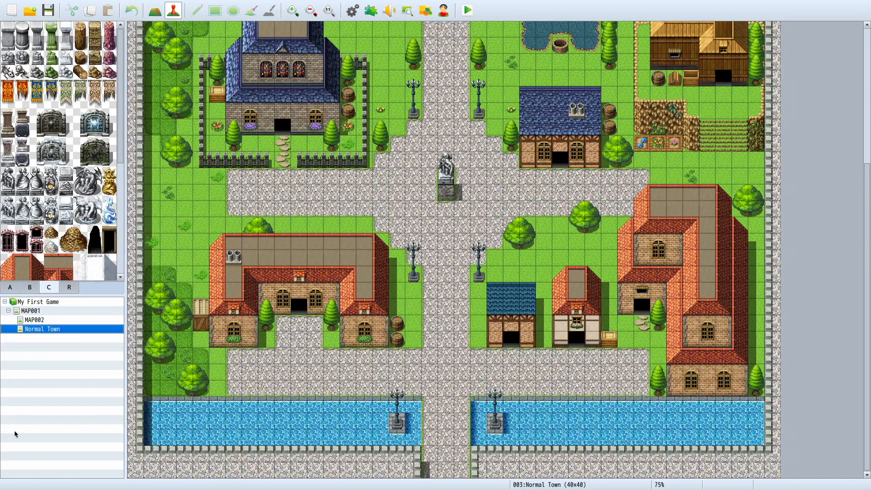
Step: Open the sample maps for the My First Game project root and preview the Space Station map
left_click(80, 320)
left_click(82, 303)
right_click(83, 306)
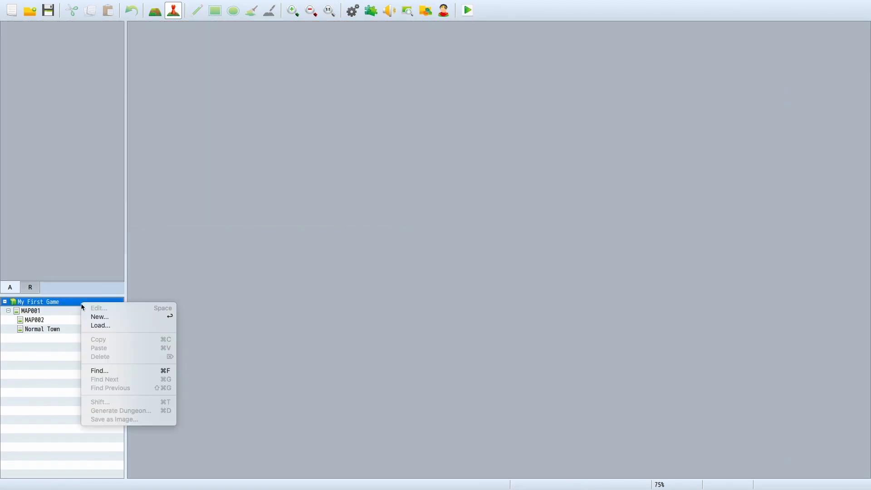
left_click(108, 326)
scroll(319, 258, "down", 3)
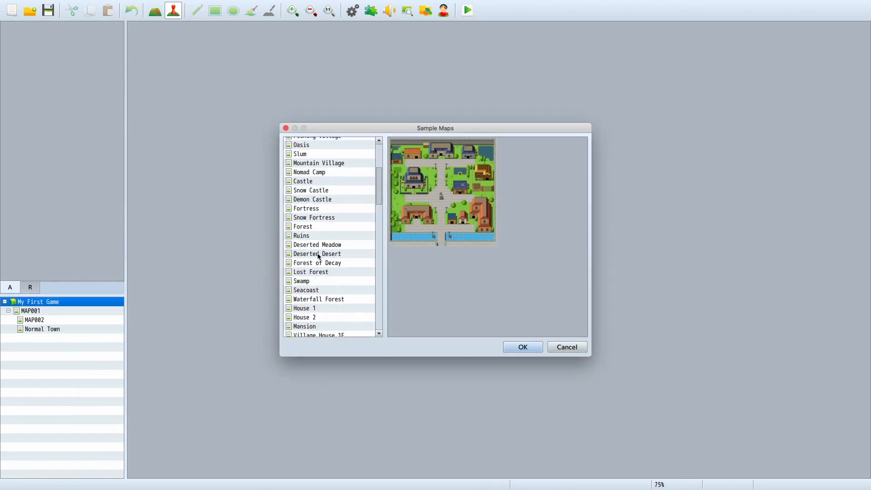
scroll(319, 263, "down", 10)
left_click(314, 313)
left_click(314, 287)
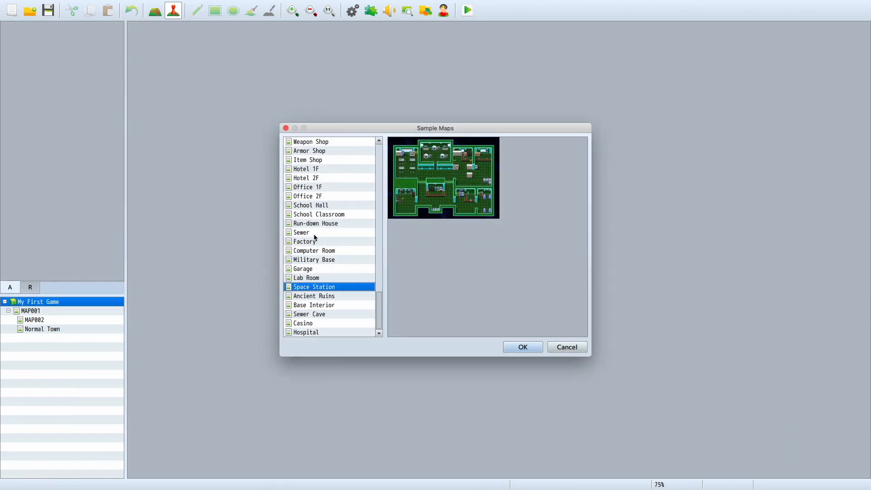
Step: Preview further sample maps upward through the list, including Military Base
left_click(315, 234)
scroll(315, 237, "up", 3)
left_click(315, 237)
scroll(315, 236, "up", 3)
left_click(315, 237)
scroll(315, 237, "up", 3)
left_click(315, 237)
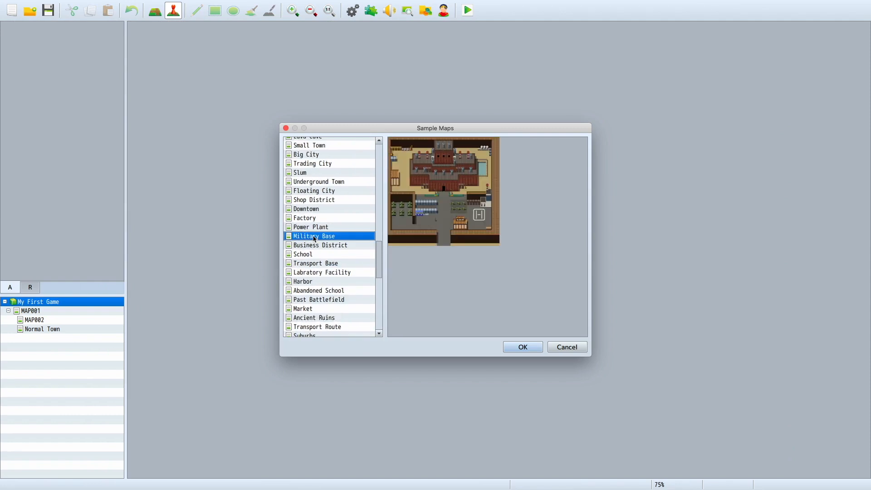
scroll(315, 237, "up", 5)
left_click(315, 237)
Step: Load the Lost Forest sample map directly under the My First Game project root
left_click(308, 289)
left_click(323, 178)
scroll(325, 192, "up", 5)
left_click(329, 230)
left_click(326, 187)
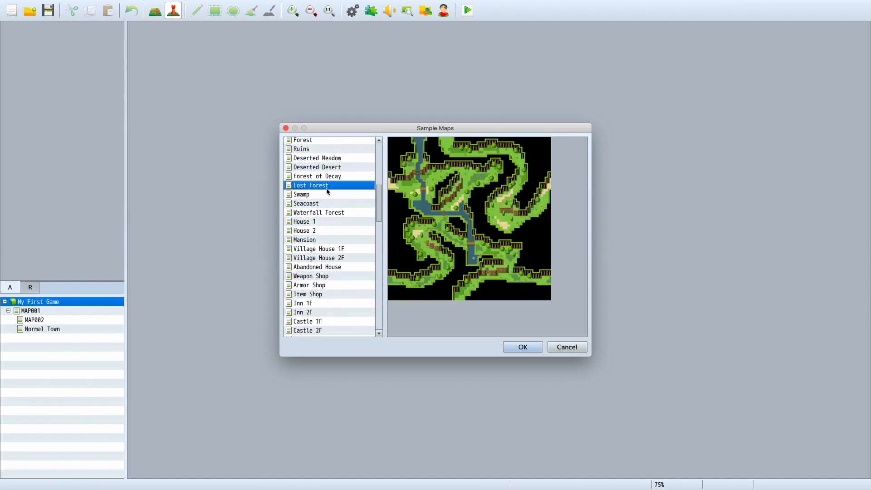
left_click(523, 348)
Step: Examine the Lost Forest map's paths, river and cliffs, and view the settings of its waterfall event EV004
scroll(523, 352, "down", 10)
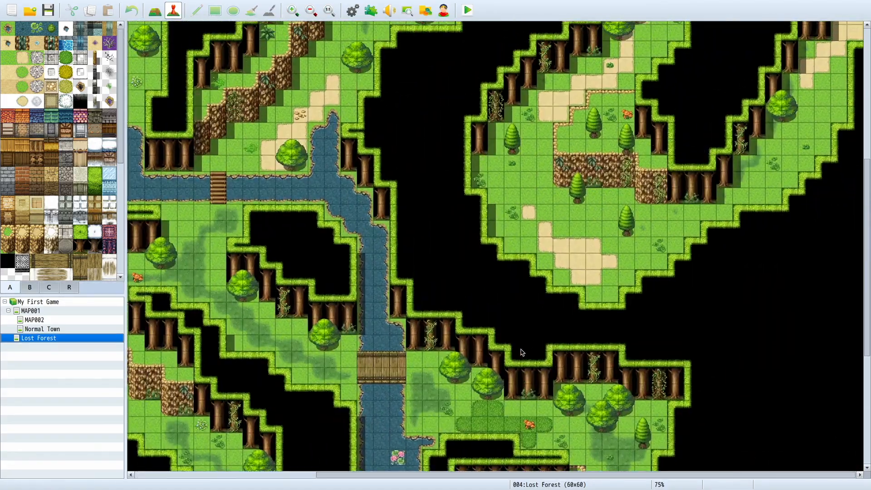
scroll(522, 352, "left", 10)
double_click(313, 258)
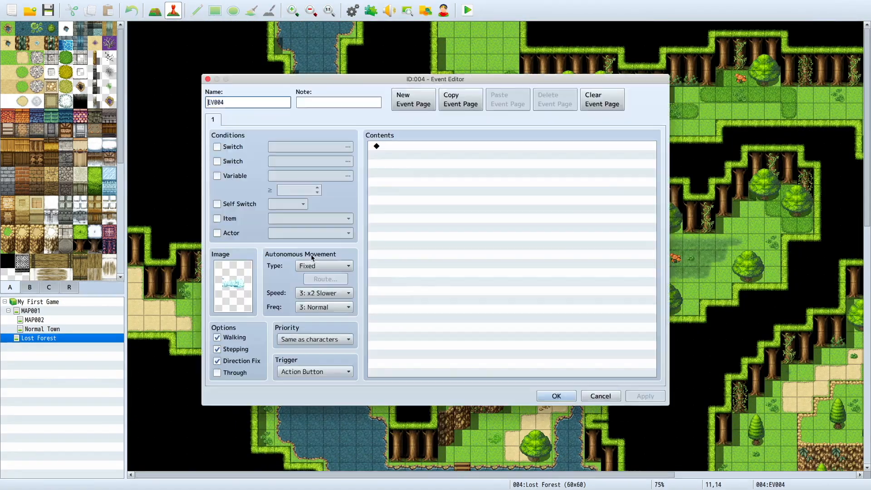
left_click(609, 398)
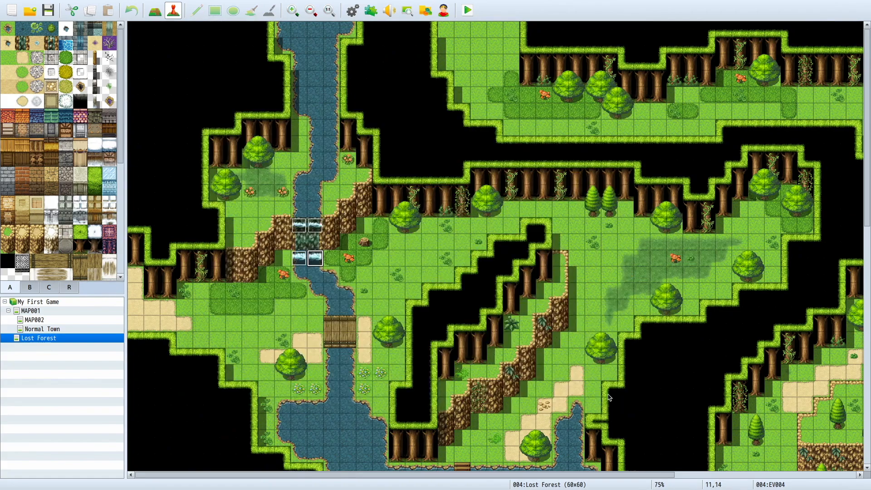
scroll(306, 231, "down", 10)
scroll(306, 230, "right", 5)
scroll(306, 230, "left", 6)
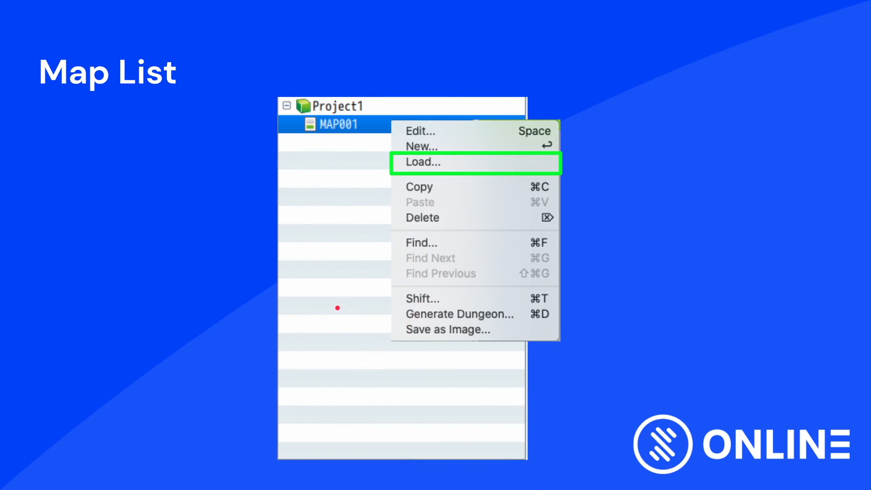
key("Right")
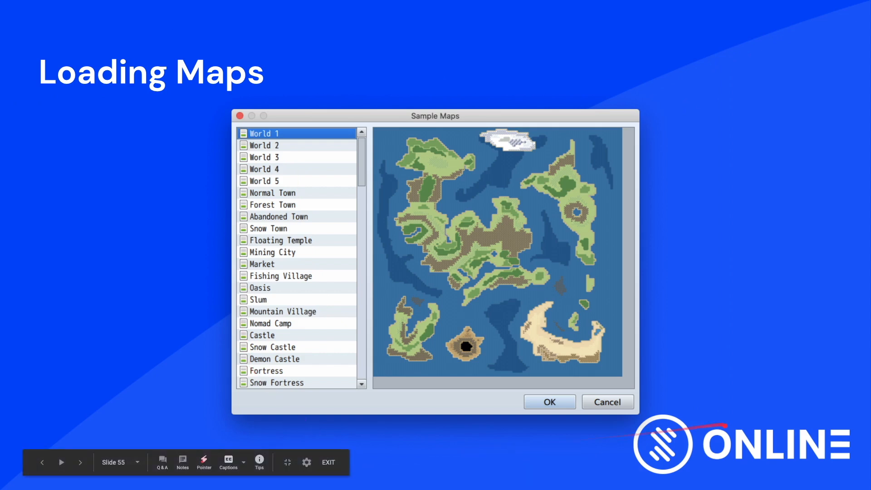
key("Right")
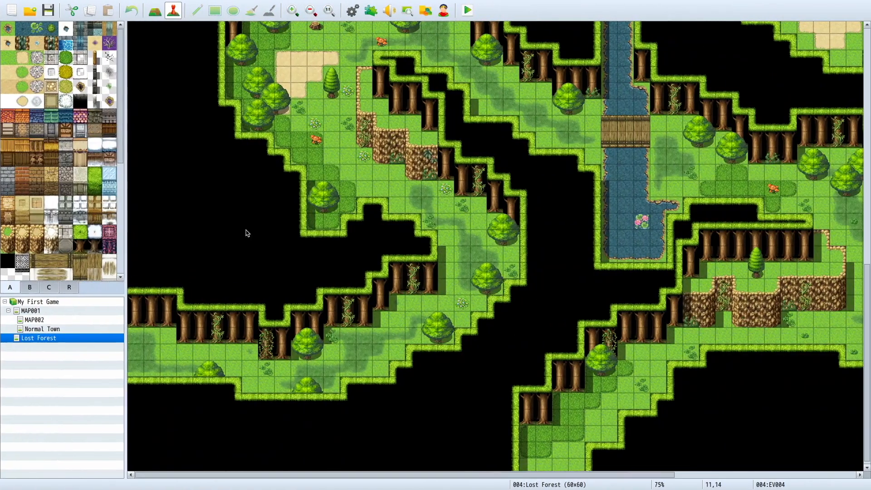
left_click(48, 331)
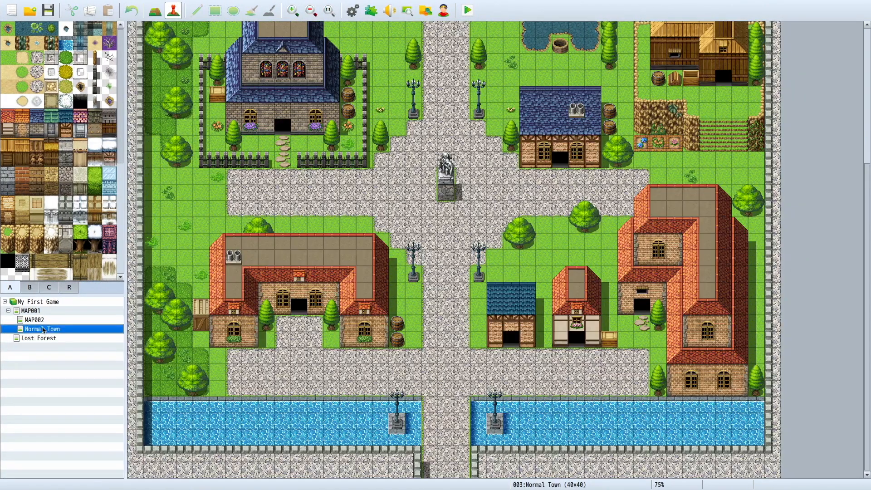
left_click(43, 321)
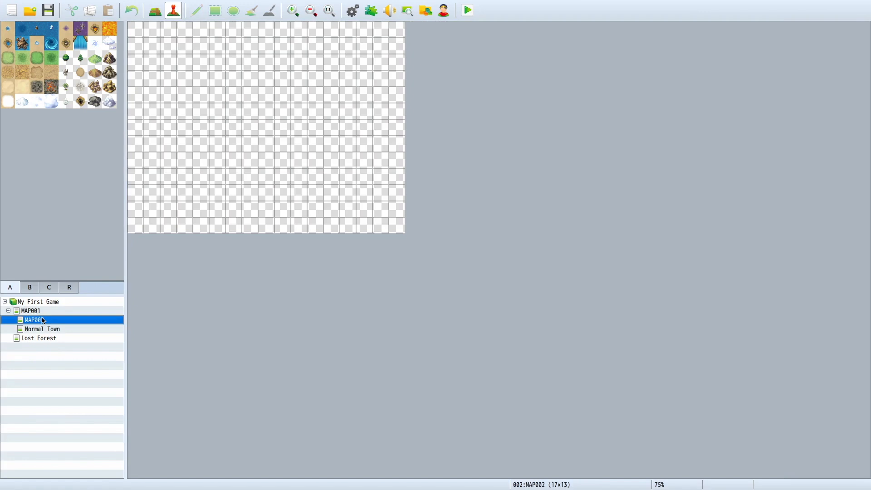
right_click(43, 321)
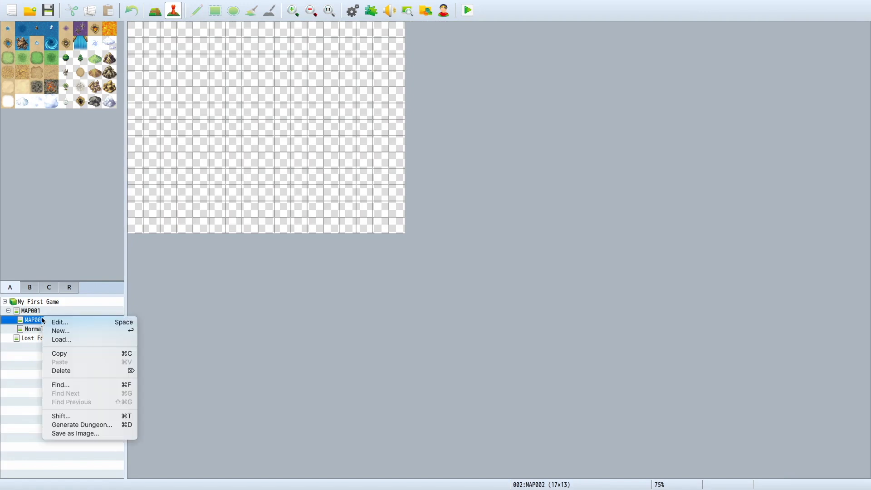
left_click(82, 425)
left_click(416, 229)
left_click(457, 225)
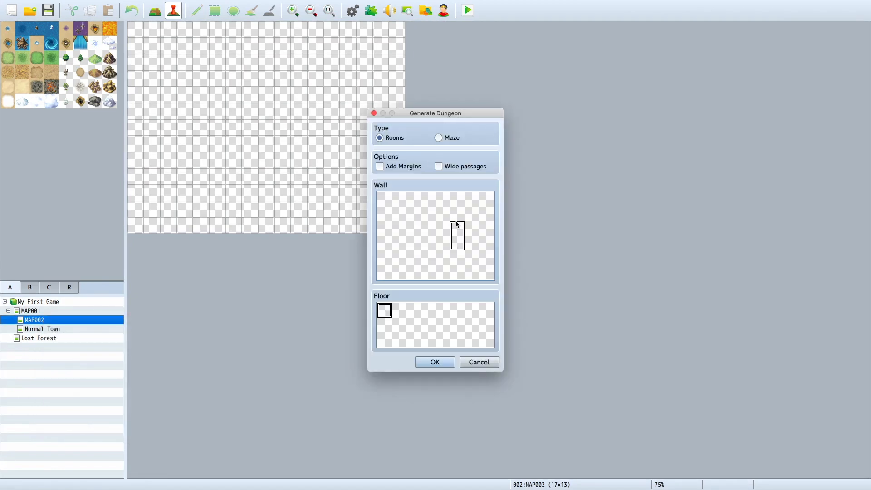
left_click(474, 362)
Step: Change MAP002's tileset to 0004 Dungeon
right_click(48, 324)
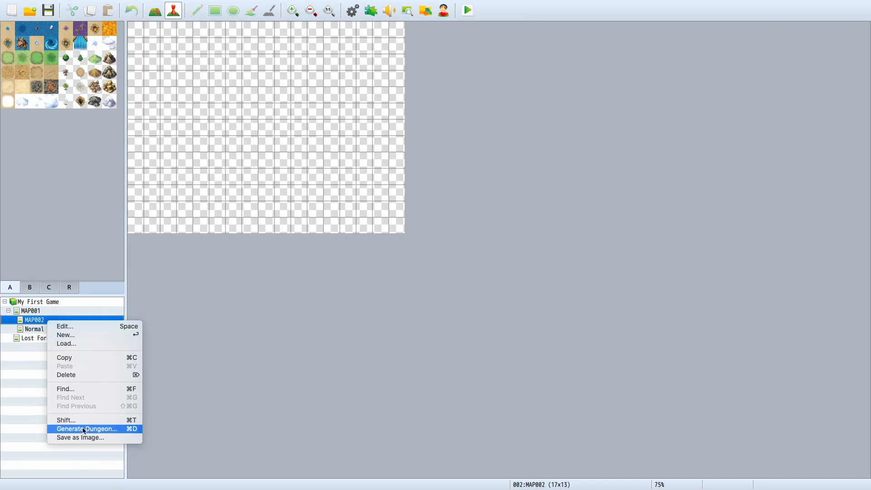
left_click(77, 331)
left_click(312, 161)
left_click(312, 198)
left_click(557, 372)
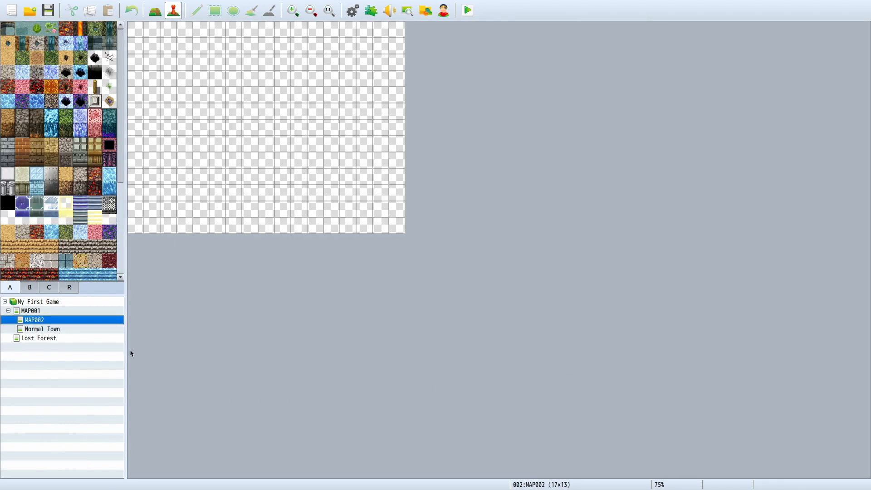
Step: Check MAP002's dungeon generation settings and the tileset choices in its map properties
right_click(22, 320)
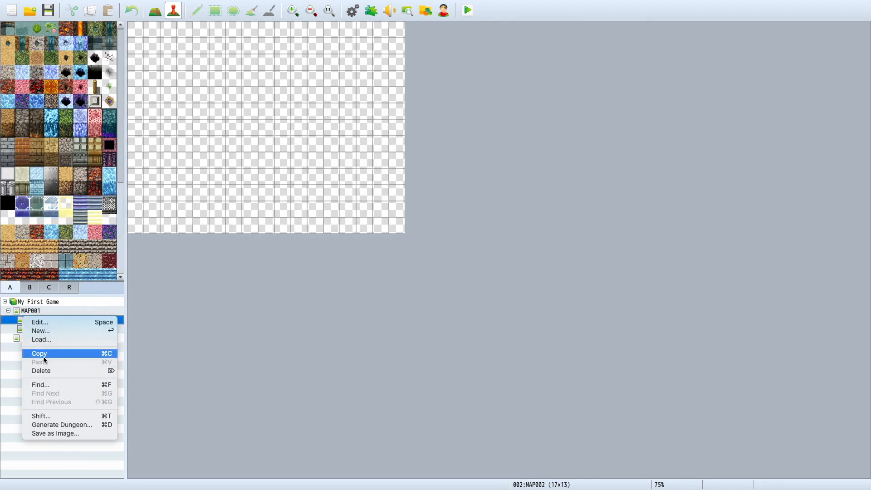
left_click(38, 423)
left_click(480, 362)
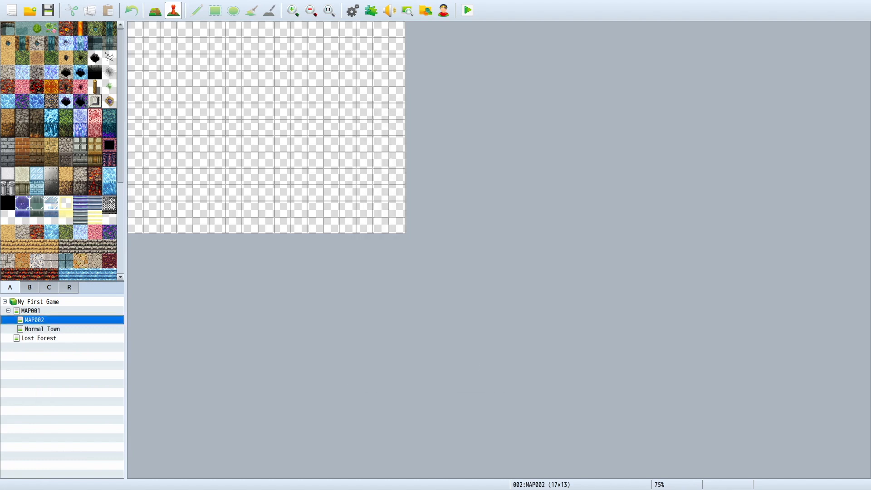
right_click(51, 320)
left_click(64, 322)
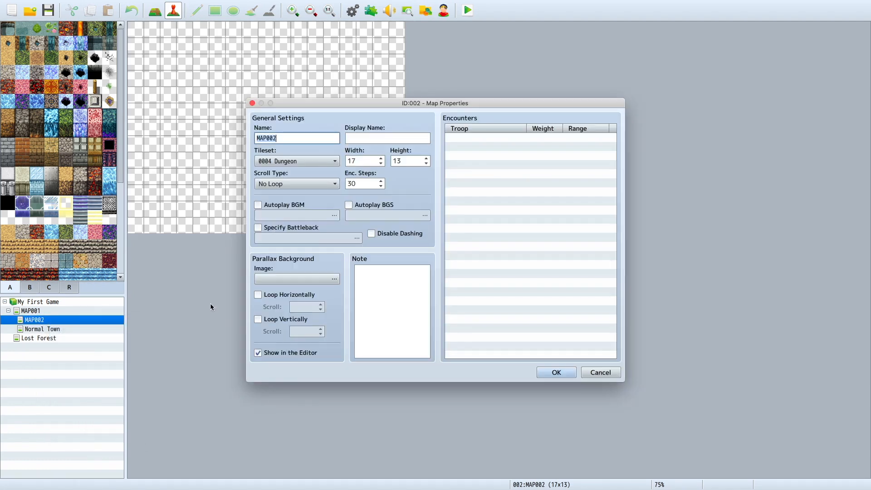
left_click(297, 161)
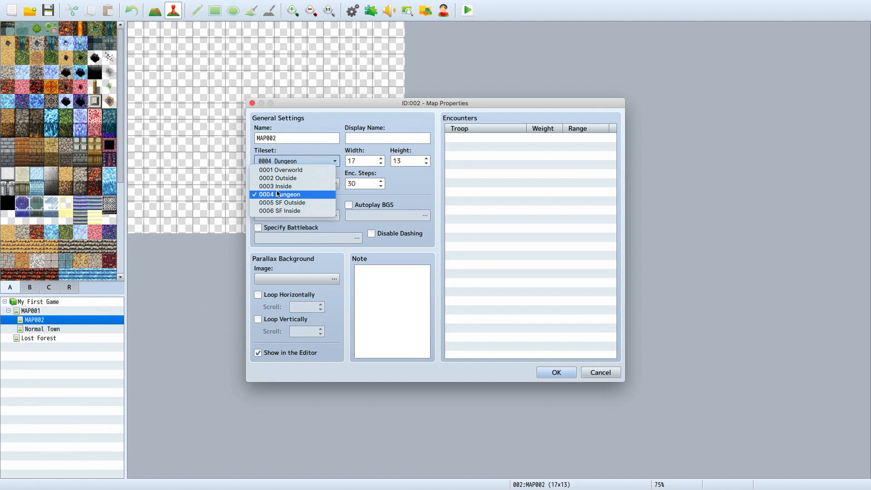
left_click(557, 384)
left_click(557, 374)
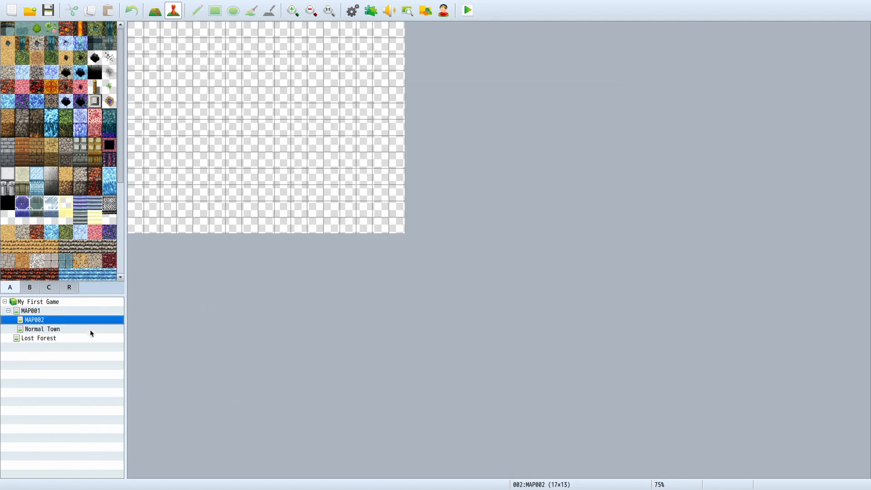
Step: Generate a Rooms-type dungeon on MAP002 using red rock walls and a matching red rock floor
right_click(71, 320)
left_click(48, 321)
right_click(48, 321)
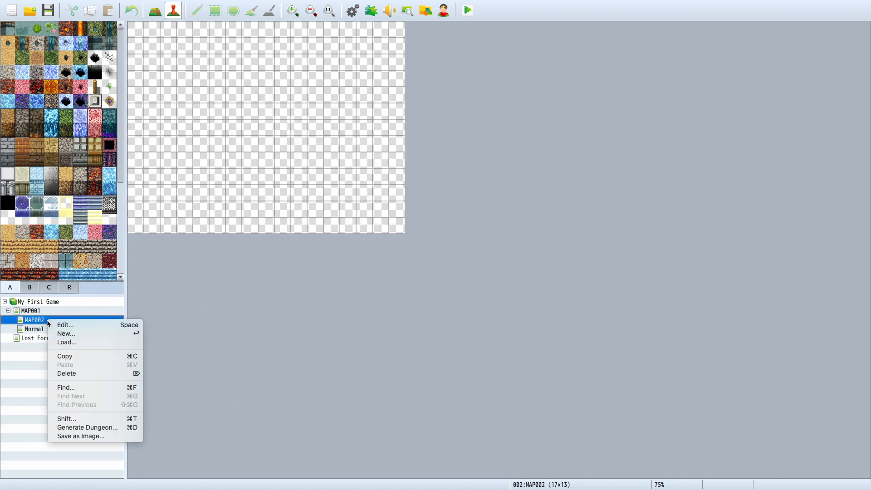
left_click(88, 428)
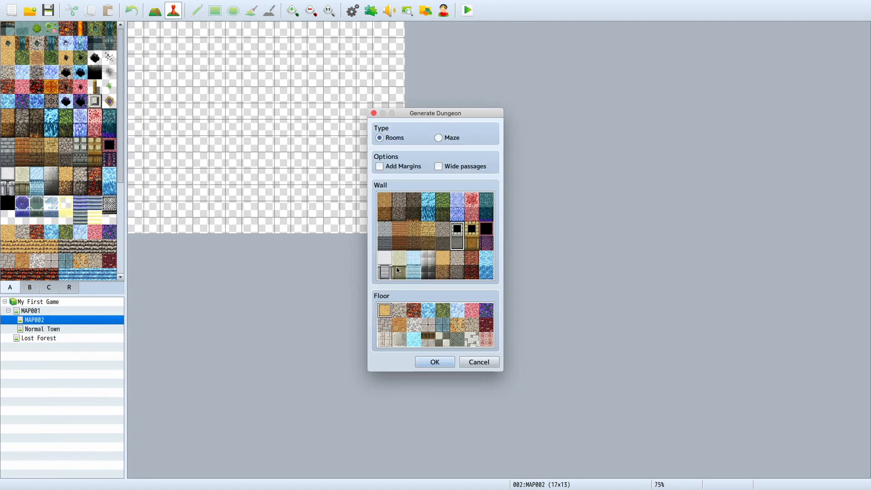
left_click(418, 312)
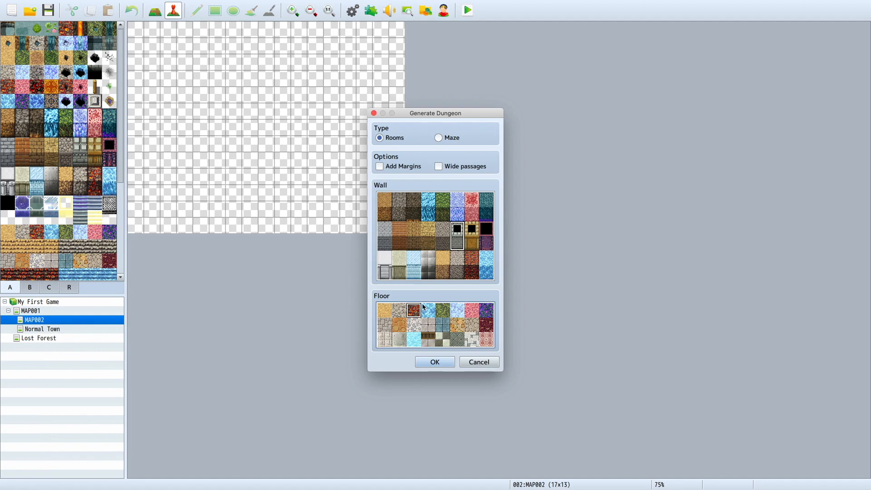
left_click(474, 264)
left_click(435, 362)
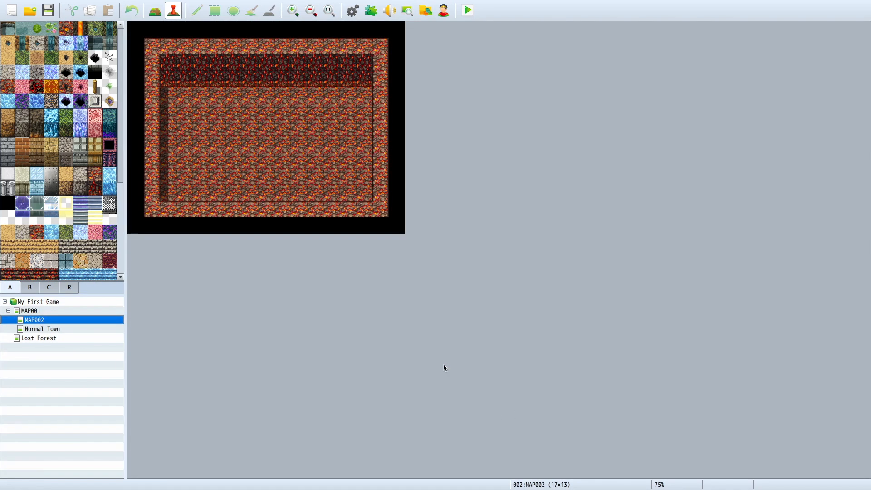
Step: Generate a Maze-type dungeon on MAP002 with the same red rock walls and floor
right_click(92, 319)
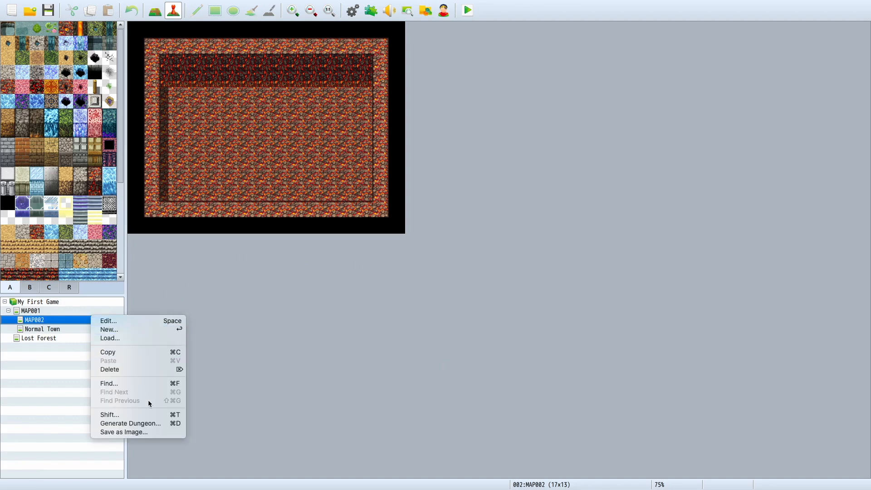
left_click(131, 423)
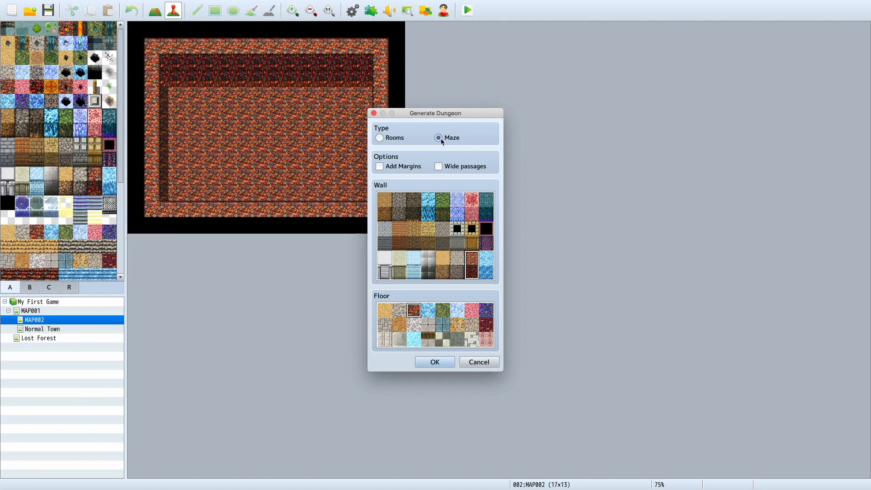
left_click(428, 362)
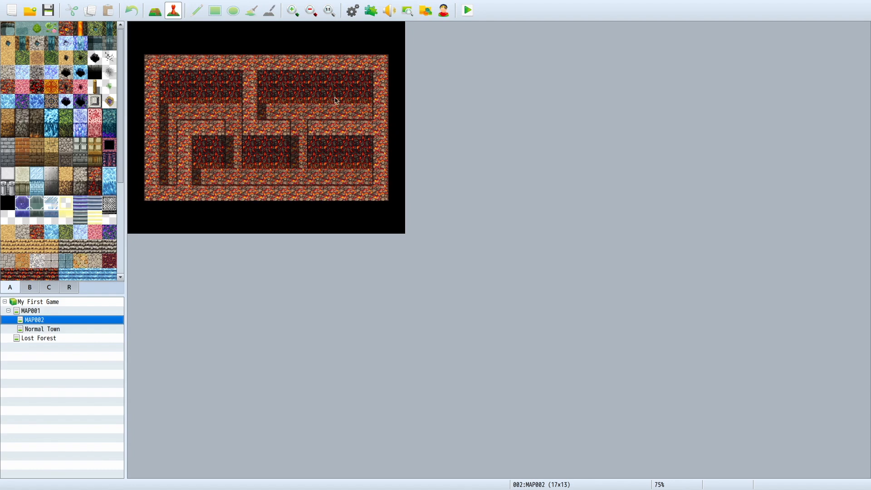
Step: Regenerate MAP002's maze twice, using beige stone walls with the red rock floor
right_click(96, 323)
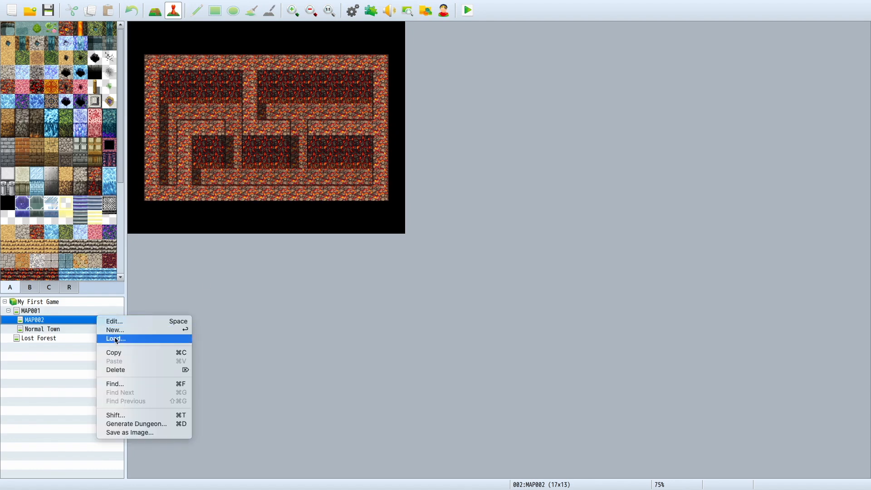
left_click(112, 424)
left_click(425, 363)
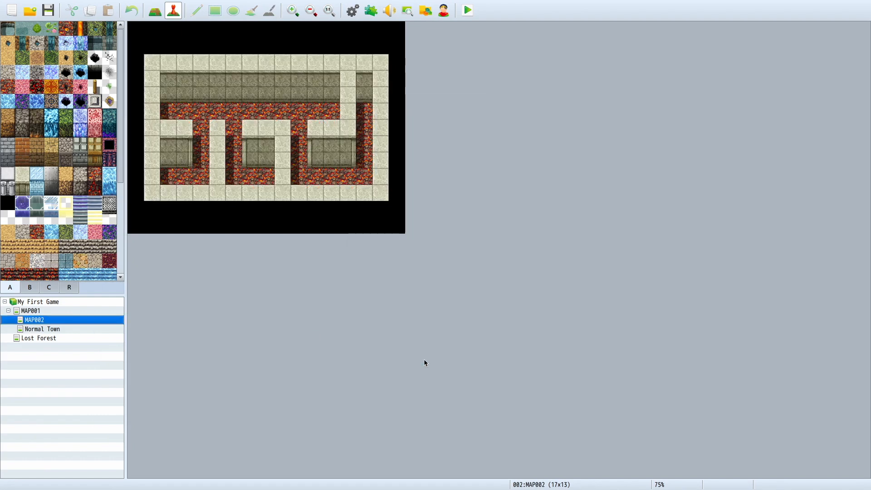
right_click(56, 320)
left_click(113, 429)
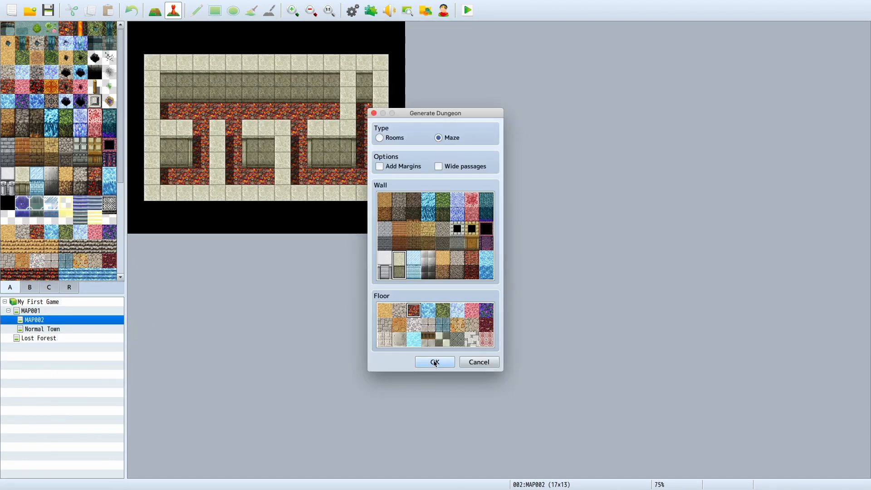
left_click(435, 362)
Step: Generate a Maze-type dungeon over the Lost Forest map with sandy cliff walls and a sand floor
right_click(73, 318)
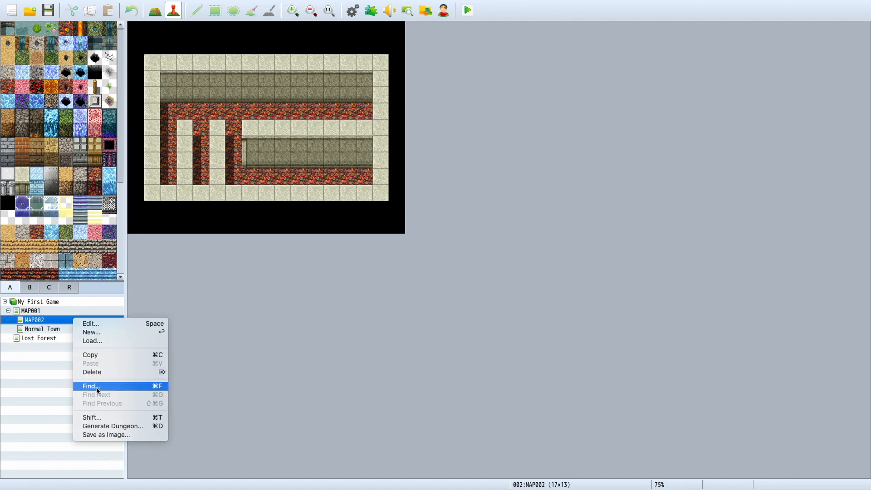
left_click(28, 324)
left_click(36, 338)
scroll(306, 323, "down", 1)
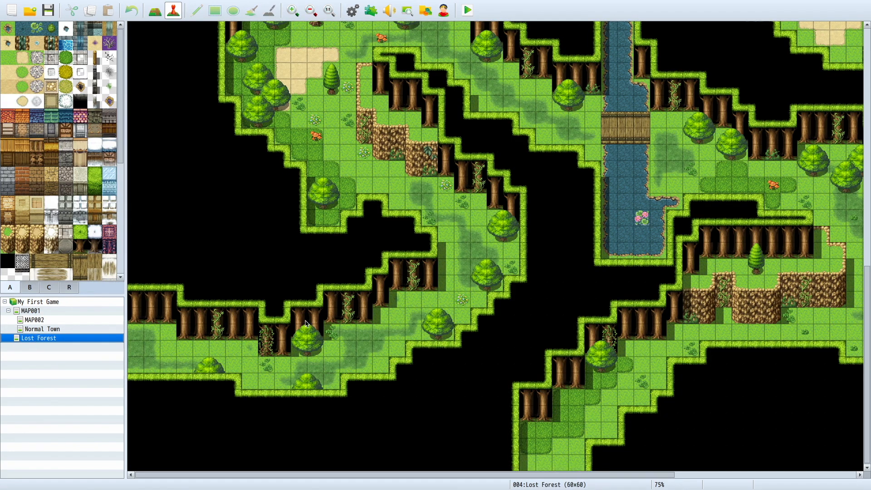
right_click(96, 341)
left_click(132, 445)
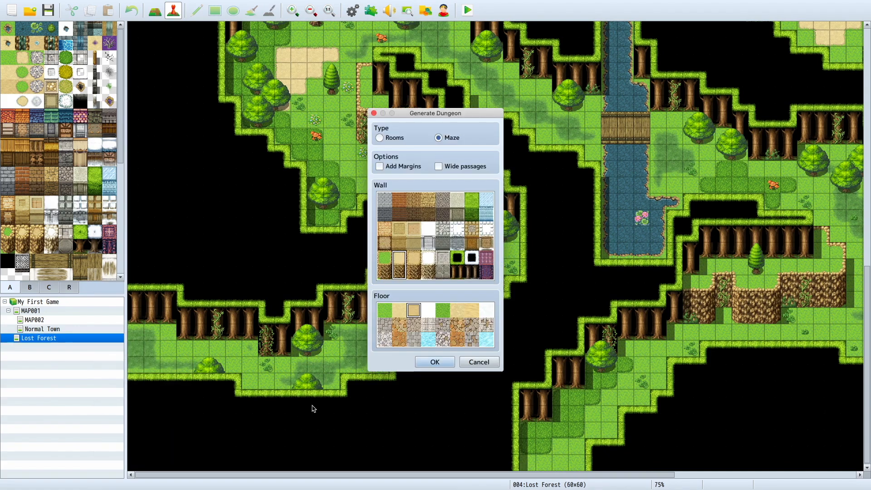
left_click(443, 363)
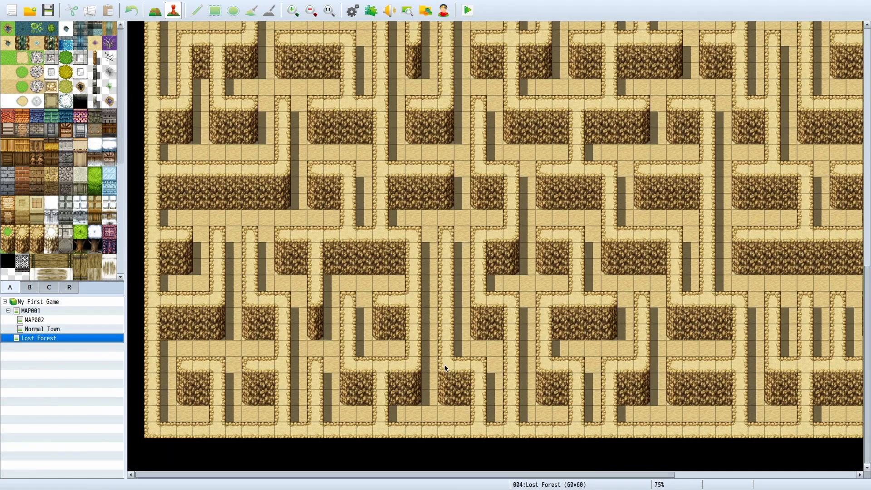
Step: Examine the sandy maze layout across the 60x60 Lost Forest map
scroll(445, 365, "up", 5)
scroll(445, 365, "down", 5)
scroll(436, 359, "right", 8)
scroll(436, 359, "up", 4)
scroll(435, 355, "up", 10)
scroll(434, 355, "left", 5)
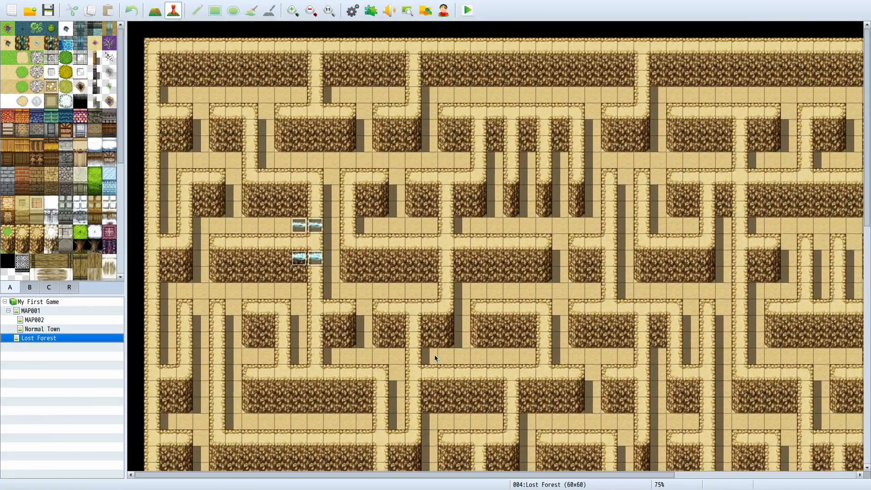
scroll(435, 355, "down", 10)
scroll(435, 355, "up", 10)
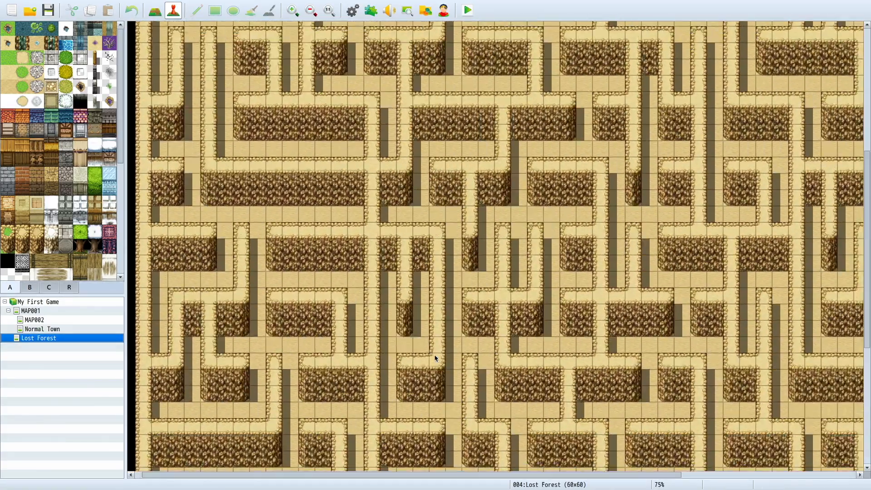
Step: Inspect the narrow maze passages and the outer edges of the Lost Forest map, from the upper area to the lower corner
scroll(434, 355, "right", 5)
scroll(434, 359, "down", 10)
scroll(435, 359, "left", 5)
scroll(434, 358, "up", 10)
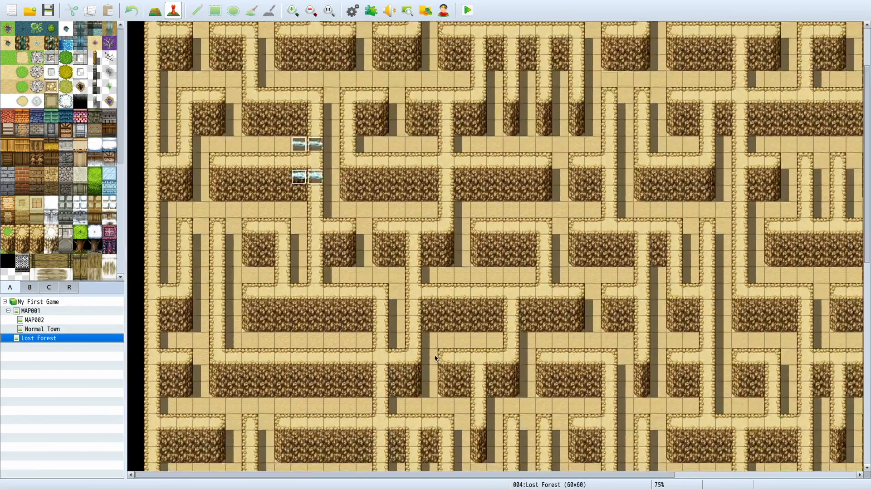
scroll(435, 355, "right", 5)
scroll(435, 355, "down", 1)
scroll(435, 355, "left", 5)
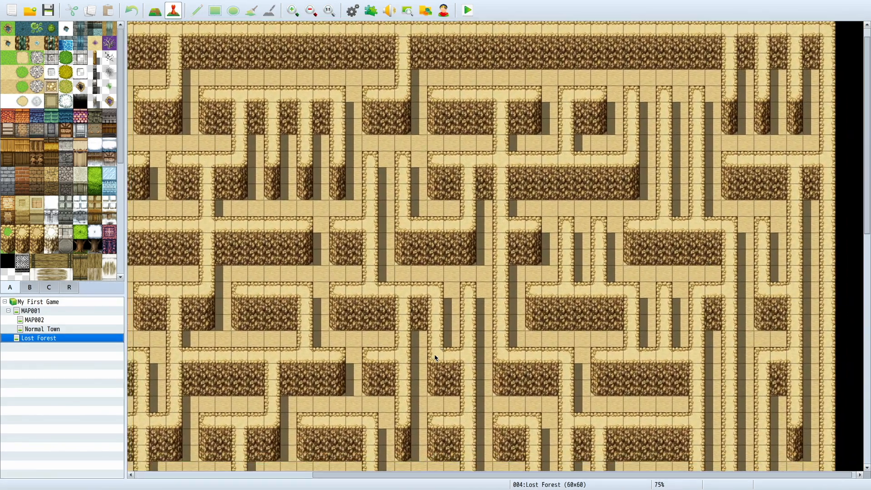
scroll(435, 358, "down", 10)
scroll(435, 358, "right", 5)
scroll(435, 359, "left", 5)
scroll(381, 375, "up", 5)
scroll(459, 260, "right", 5)
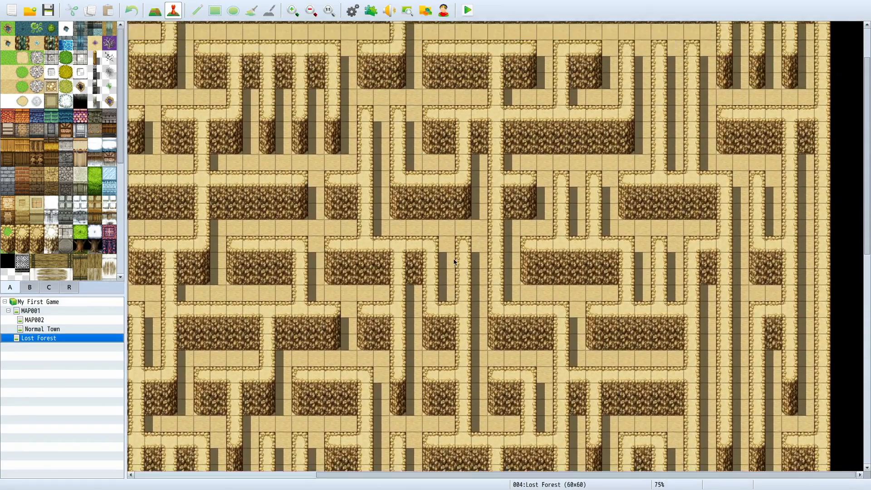
scroll(454, 262, "up", 5)
scroll(454, 262, "left", 5)
scroll(446, 224, "down", 5)
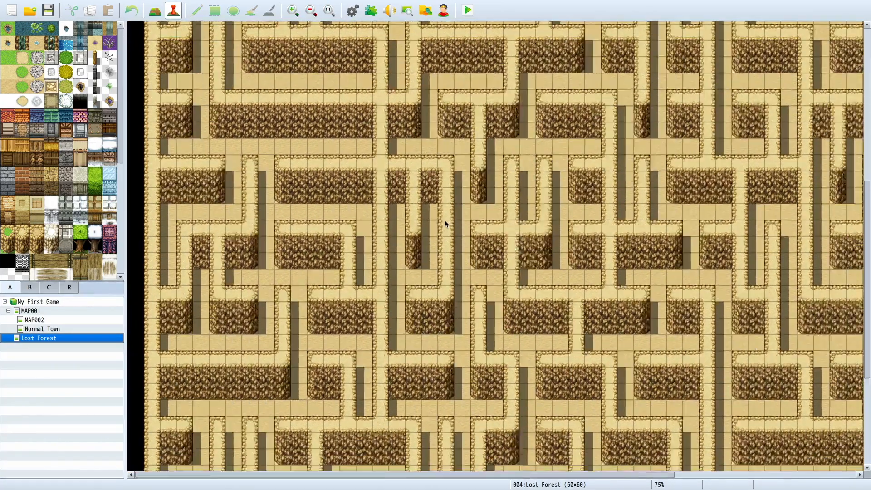
scroll(446, 224, "right", 5)
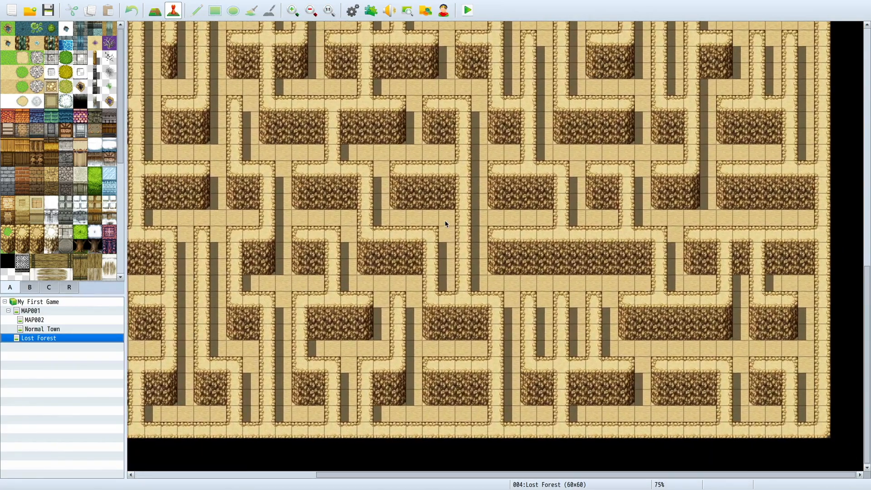
scroll(446, 223, "left", 3)
scroll(446, 223, "up", 5)
scroll(446, 224, "up", 1)
scroll(408, 209, "left", 3)
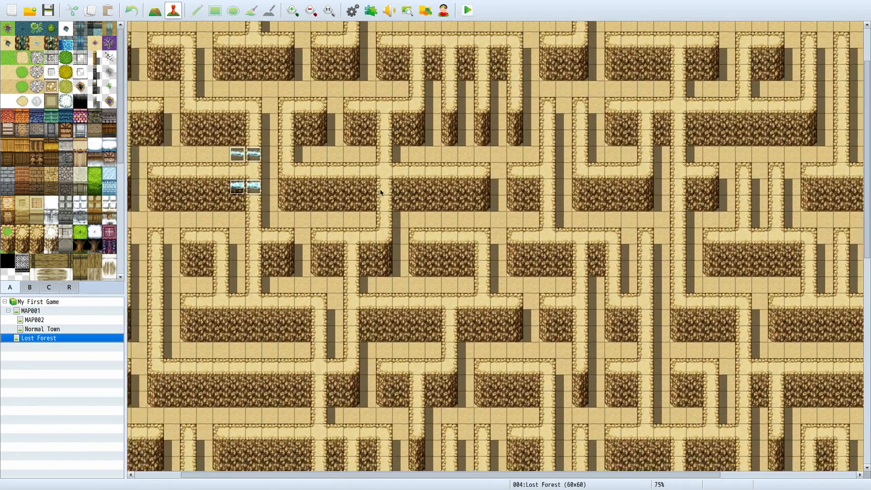
Step: Regenerate the Lost Forest map's Maze-type dungeon with margins and wide passages, using the same sandy cliff walls and sand floor
right_click(56, 338)
left_click(87, 443)
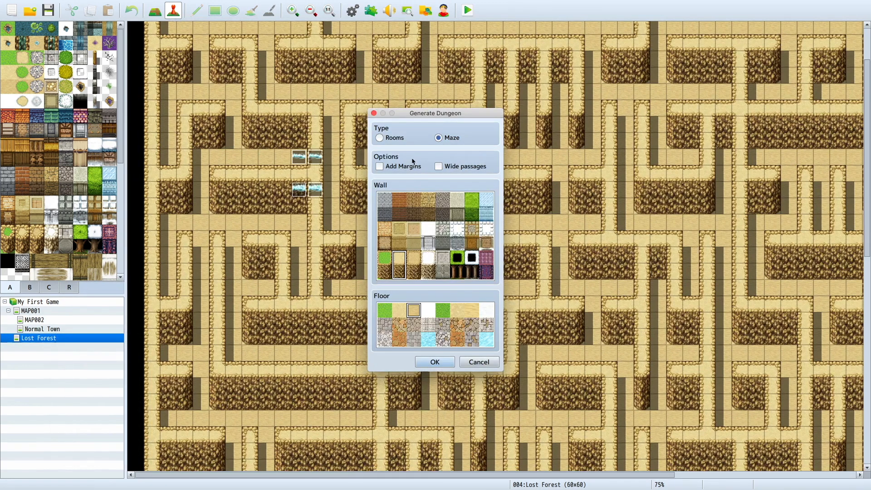
left_click(434, 362)
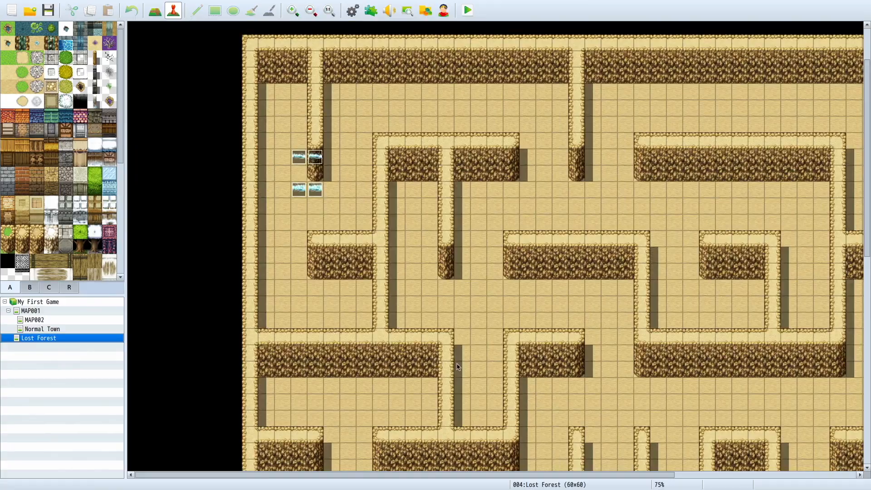
Step: Examine the widened passages and the empty margins around the regenerated Lost Forest maze
scroll(457, 363, "down", 10)
scroll(457, 366, "right", 10)
scroll(457, 367, "up", 12)
scroll(457, 366, "left", 10)
scroll(457, 367, "down", 12)
scroll(457, 367, "right", 1)
scroll(457, 365, "up", 6)
scroll(457, 363, "right", 3)
scroll(457, 363, "up", 6)
scroll(456, 361, "left", 6)
scroll(445, 363, "down", 4)
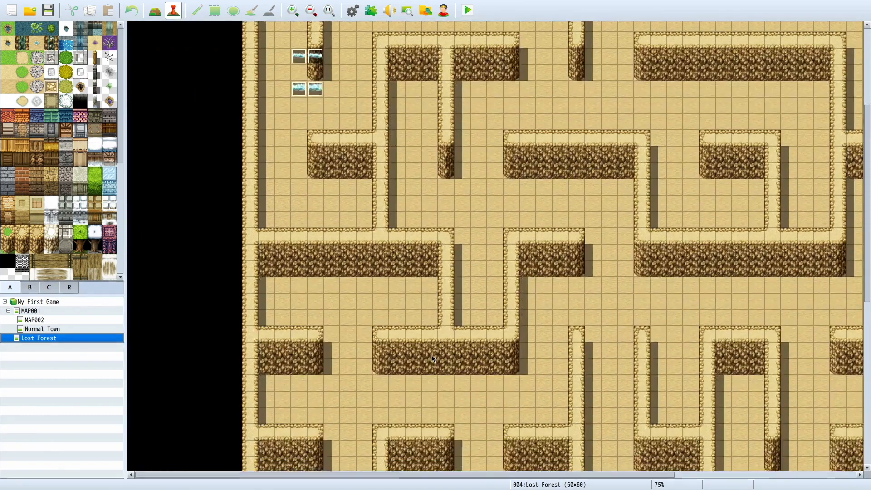
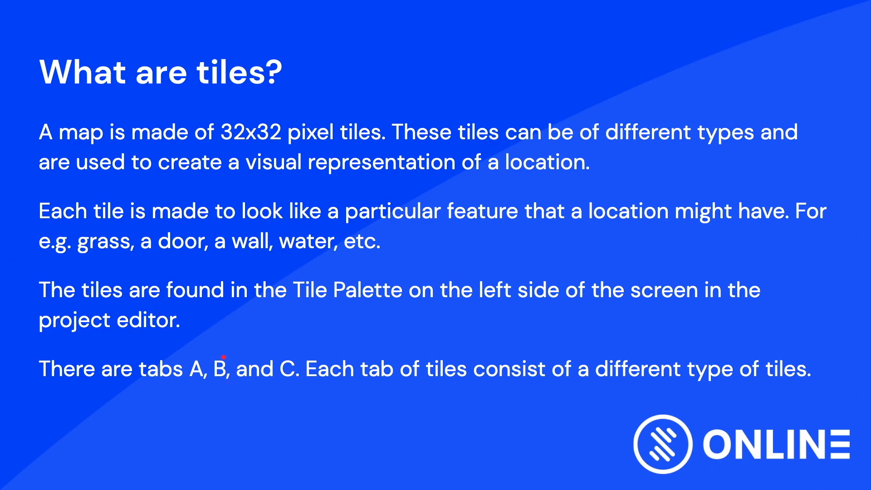
key("Right")
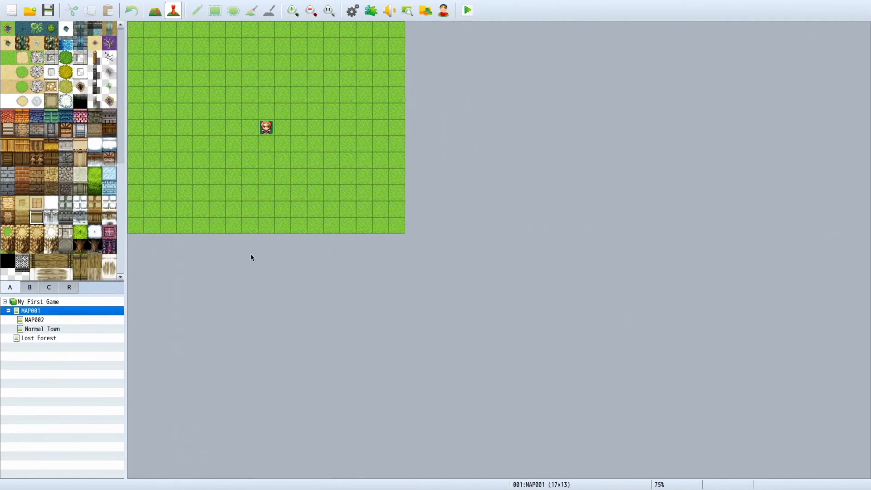
Step: Switch MAP001 to map editing and try out a pink stone roof tile near the grass map's centre, undoing the placement
left_click(156, 11)
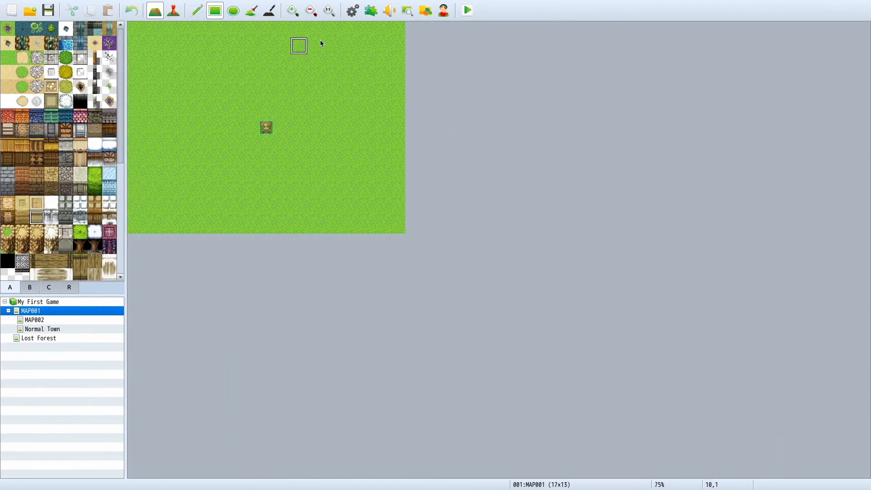
left_click(293, 11)
left_click(311, 11)
left_click(311, 10)
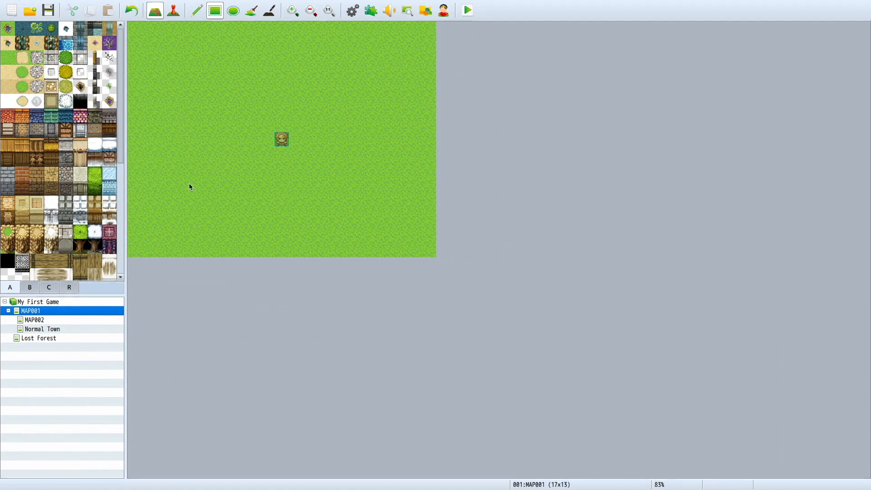
left_click_drag(190, 158, 247, 141)
left_click(81, 116)
left_click(295, 120)
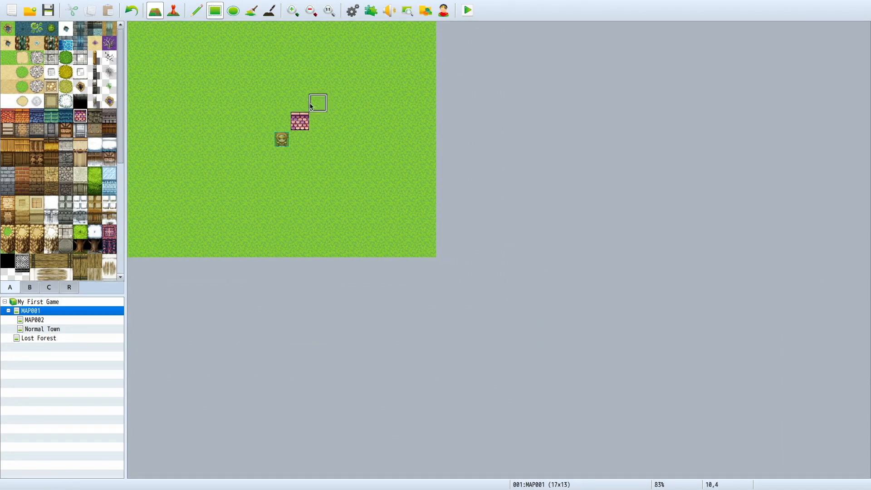
key("ctrl+z")
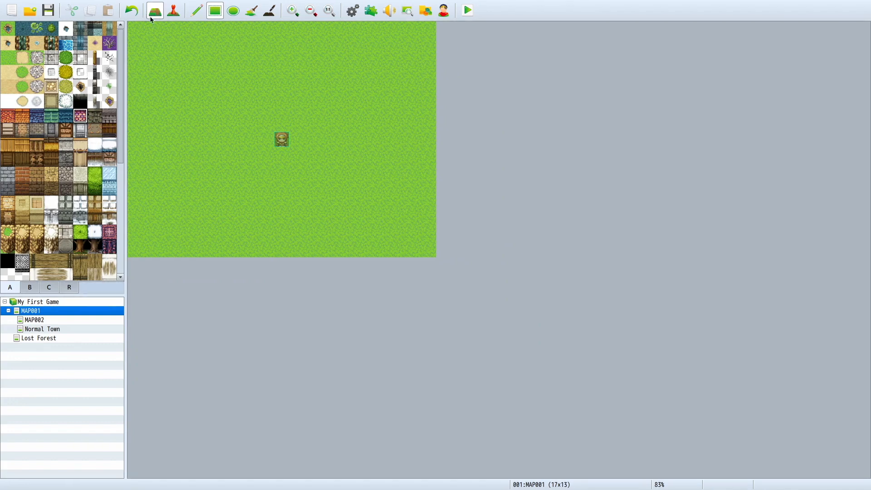
Step: Review the available tileset choices in MAP001's map properties, keeping 0002 Outside
right_click(20, 311)
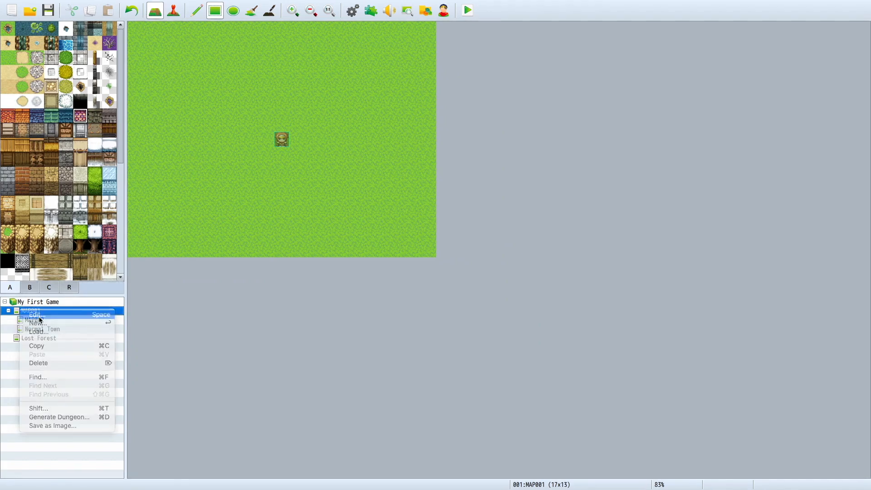
left_click(37, 314)
left_click(315, 164)
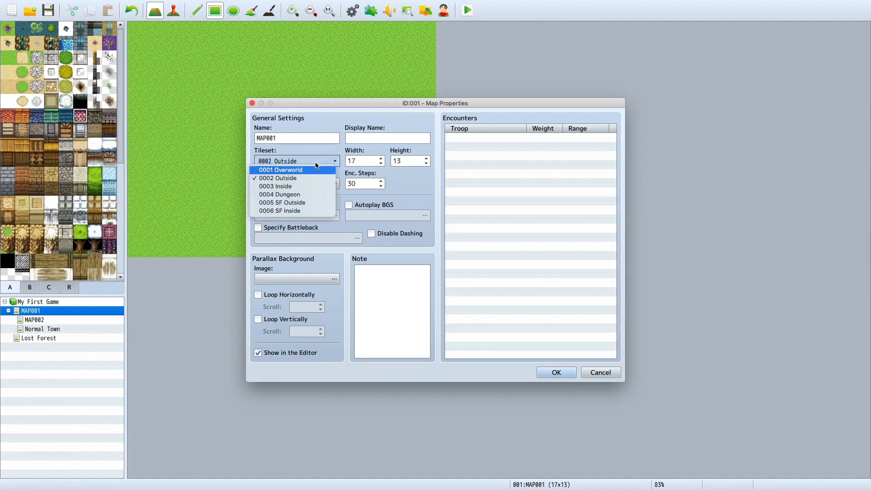
left_click(314, 164)
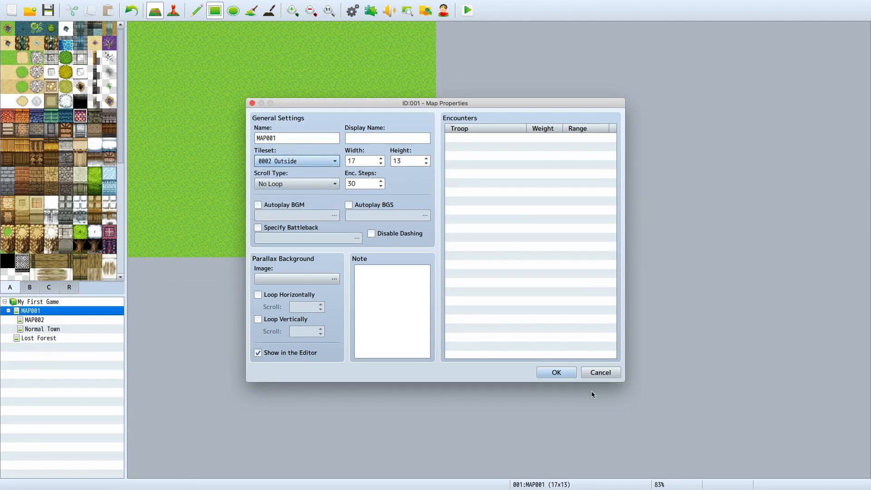
left_click(557, 372)
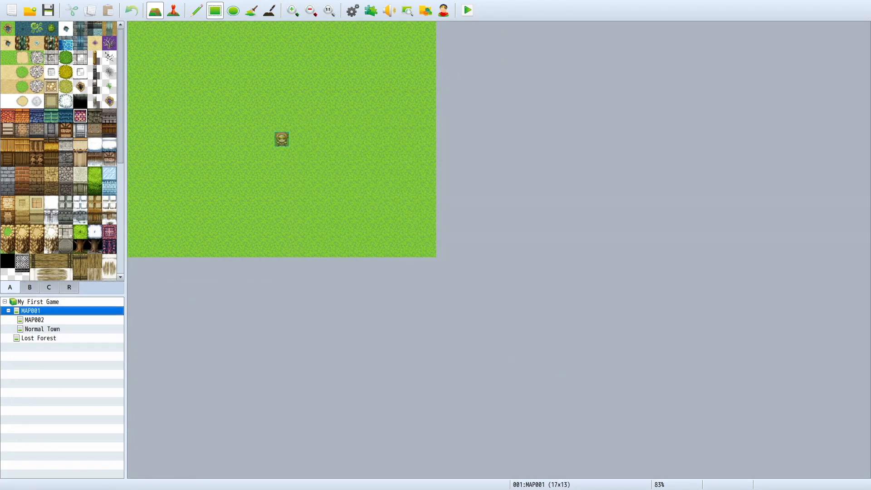
Step: Try painting a ground tile on the MAP001 grass with the Rectangle and Pencil tools, undoing each stroke
left_click(22, 73)
left_click_drag(227, 139, 405, 233)
key("ctrl+z")
left_click(197, 10)
mouse_move(191, 194)
left_mouse_down()
mouse_move(350, 181)
mouse_move(284, 66)
mouse_move(173, 67)
mouse_move(306, 204)
mouse_move(247, 177)
left_mouse_up()
key("ctrl+z")
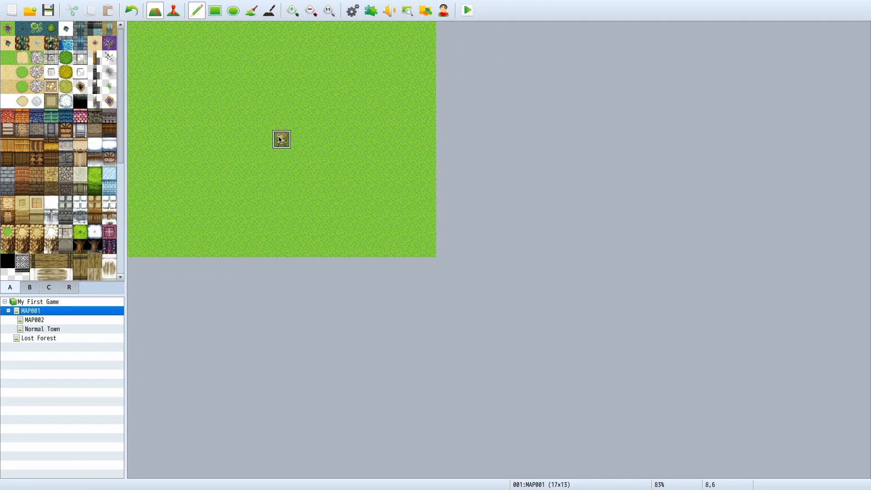
Step: Delete the Player starting position from the middle of MAP001 and return to map editing
left_click(175, 12)
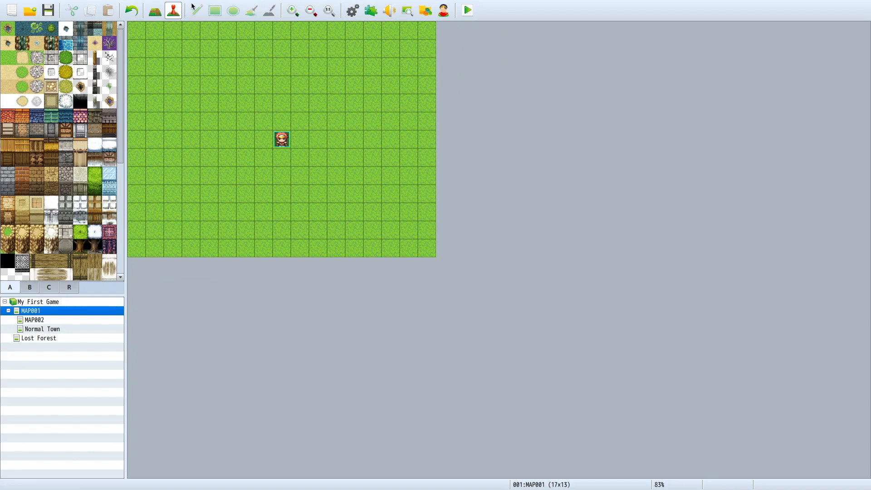
right_click(280, 142)
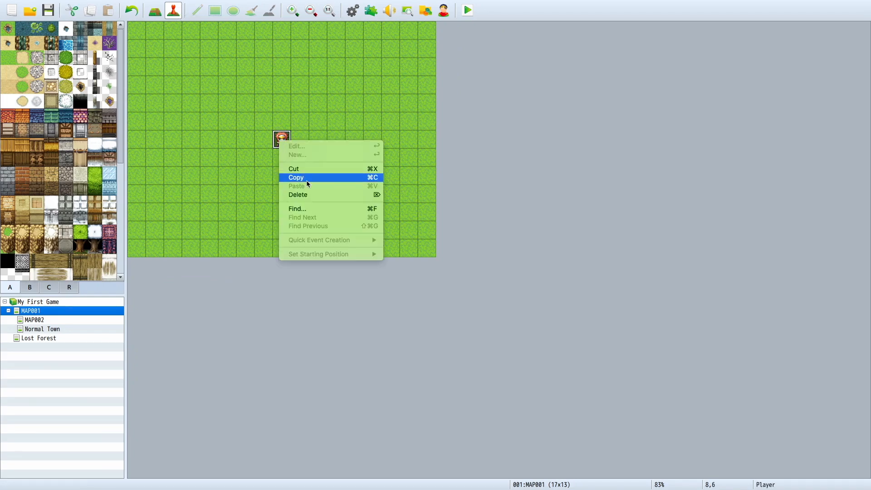
left_click(315, 194)
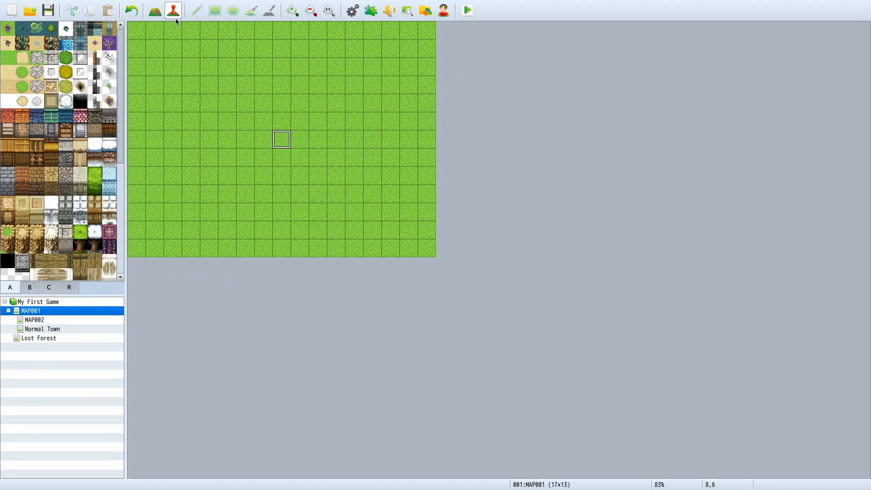
left_click(157, 10)
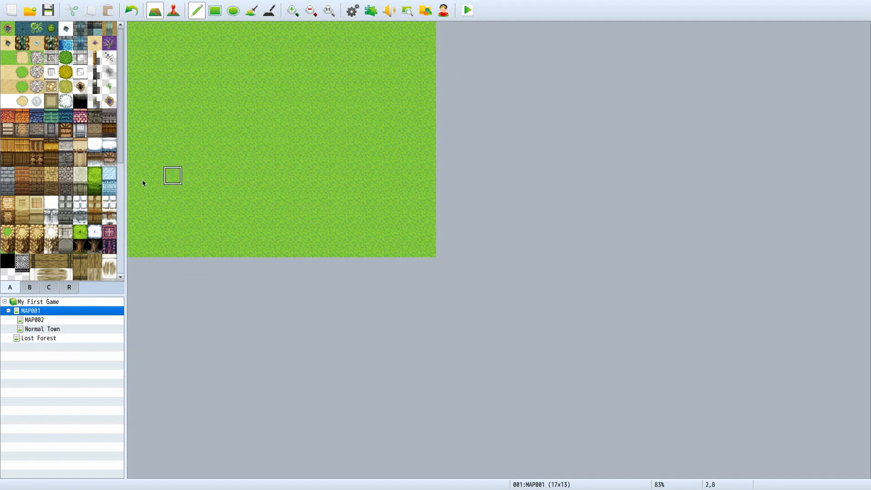
Step: Paint a brown brick house wall 4 tiles wide and 3 tiles high near the middle of MAP001
left_click(35, 132)
left_click(294, 11)
left_click(293, 10)
left_click(294, 11)
left_click(293, 10)
left_click(294, 10)
left_click(293, 11)
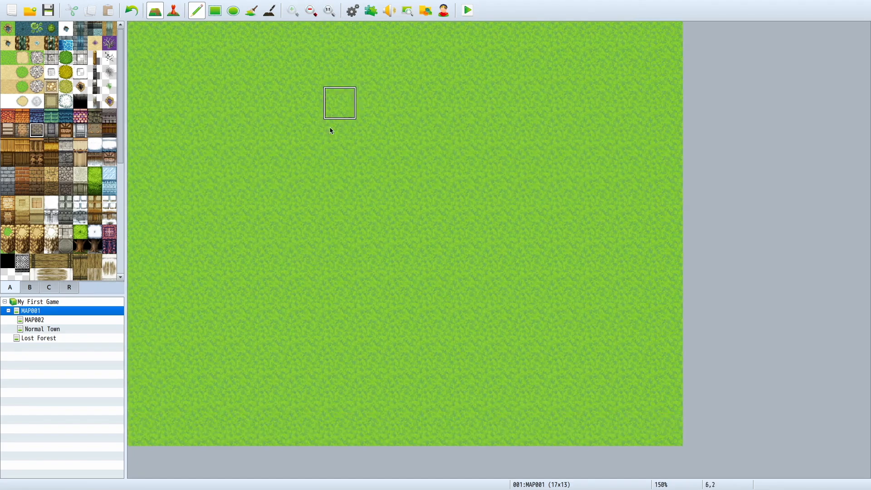
mouse_move(295, 207)
left_mouse_down()
mouse_move(305, 268)
mouse_move(414, 265)
mouse_move(402, 208)
mouse_move(349, 206)
mouse_move(366, 226)
left_mouse_up()
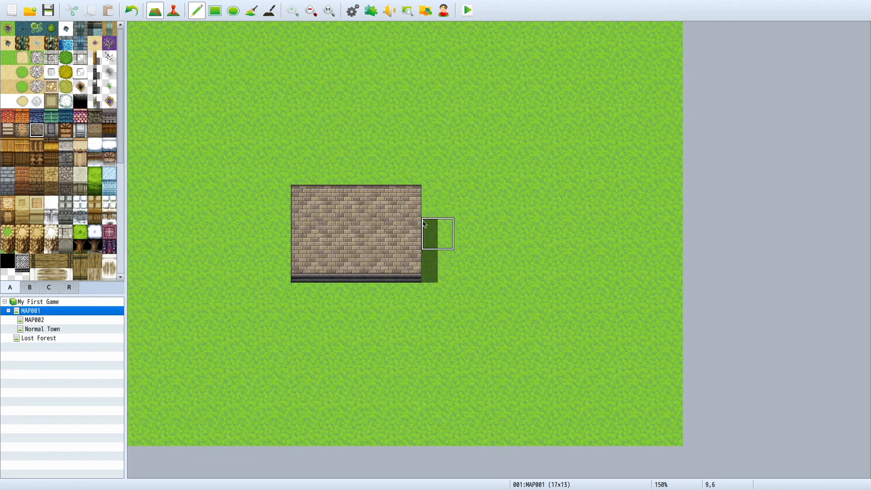
Step: Cover the house top with a blue stone roof 4 tiles wide and 2 high, and add a dark arched doorway in the bottom wall row
left_click(35, 119)
mouse_move(307, 195)
left_mouse_down()
mouse_move(398, 199)
mouse_move(399, 168)
mouse_move(317, 186)
left_mouse_up()
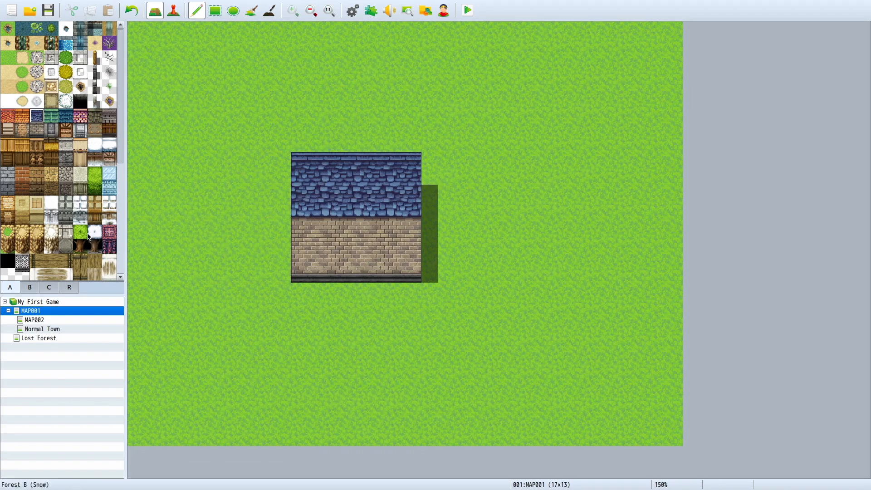
left_click(39, 287)
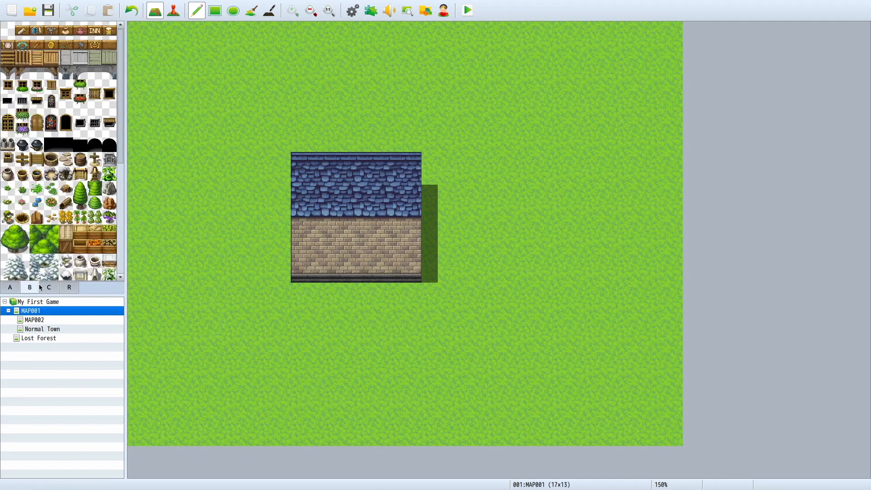
left_click(95, 145)
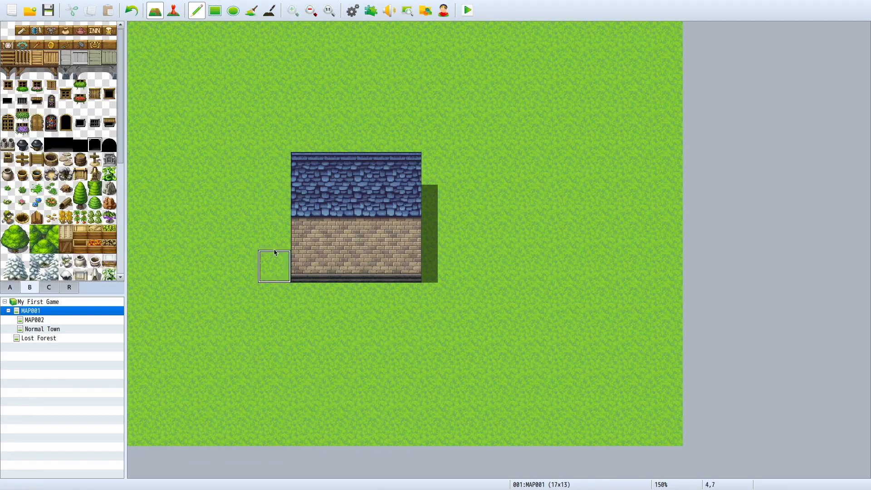
left_click(373, 267)
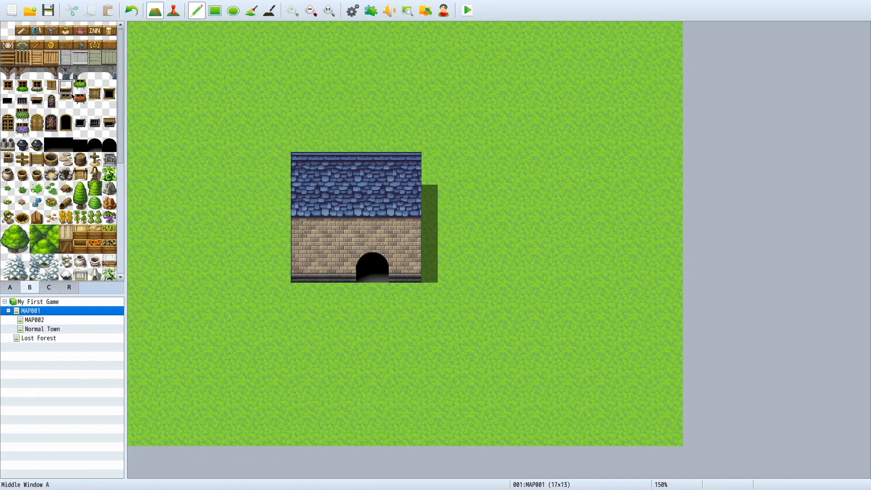
Step: Place three large round green trees on the grass: west, southeast and southwest of the house
left_click(51, 159)
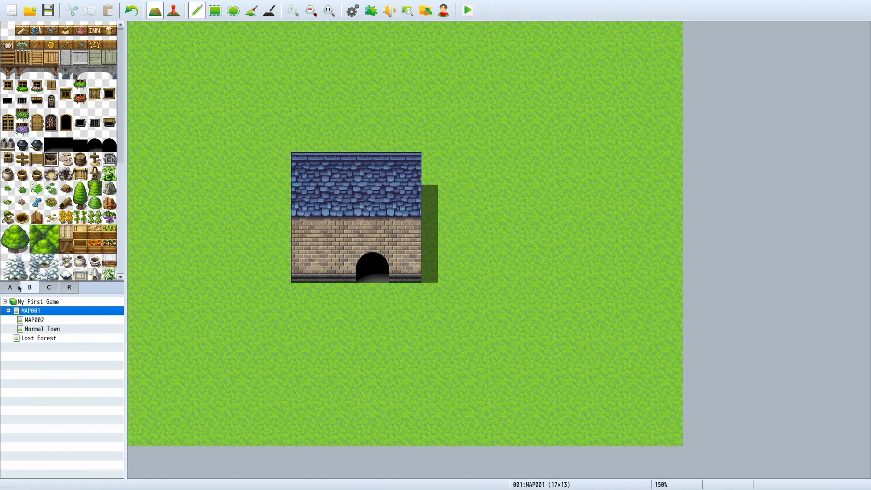
left_click_drag(8, 231, 26, 245)
left_click(193, 186)
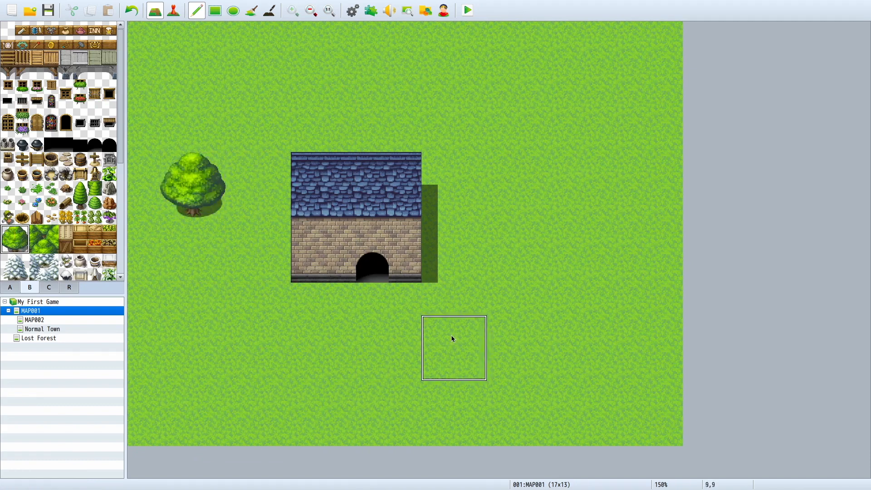
left_click(601, 300)
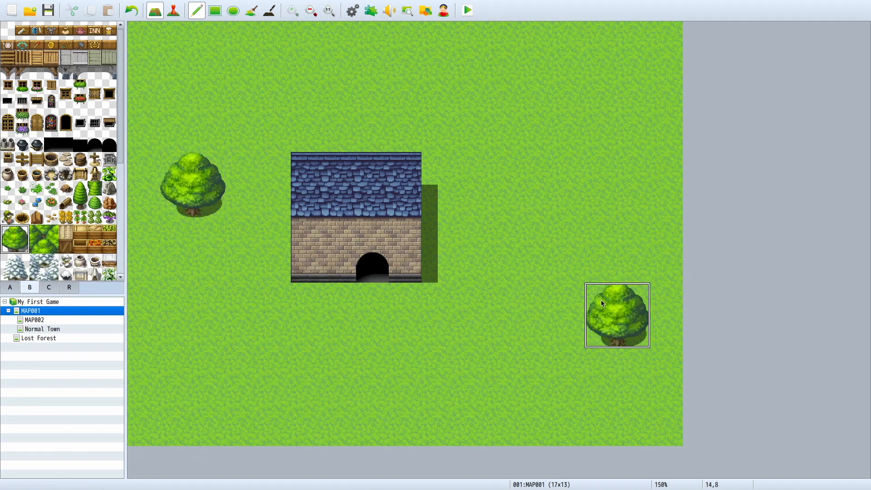
left_click(222, 362)
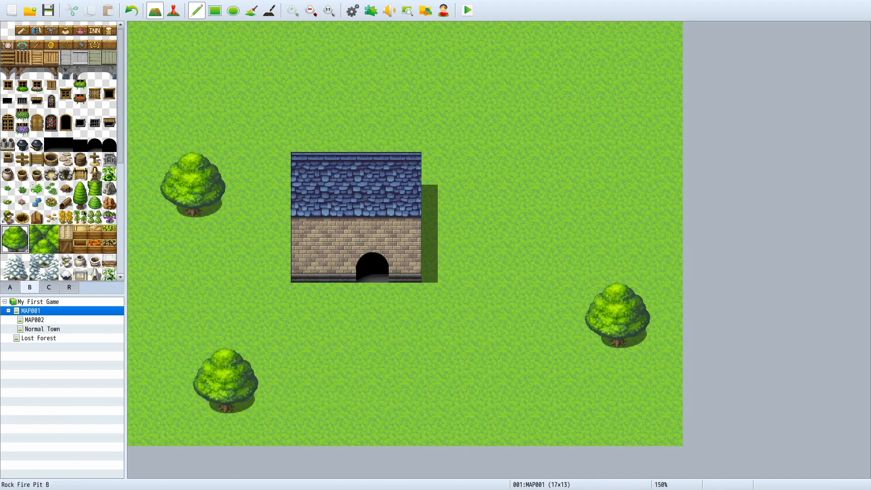
Step: Place a column of three small green bushes along each side of the house
left_click(99, 215)
left_click(96, 203)
left_click(275, 267)
left_click(276, 227)
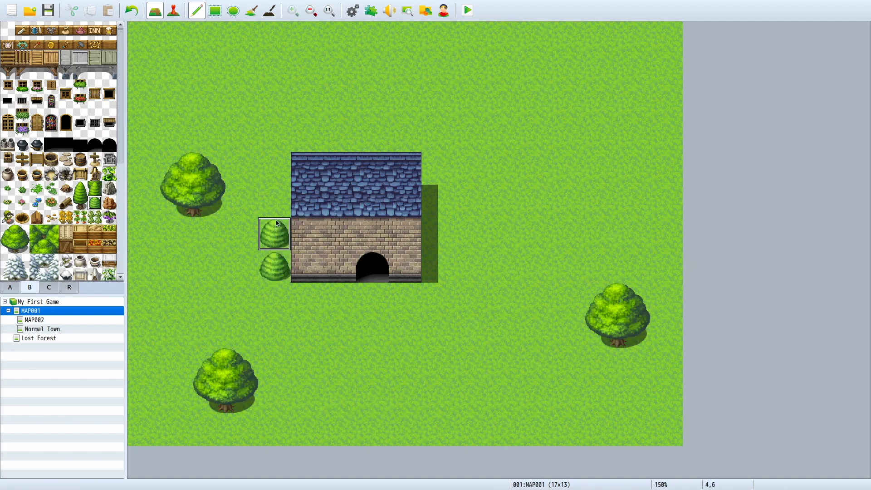
left_click(275, 199)
left_click(438, 200)
left_click(438, 233)
left_click(441, 265)
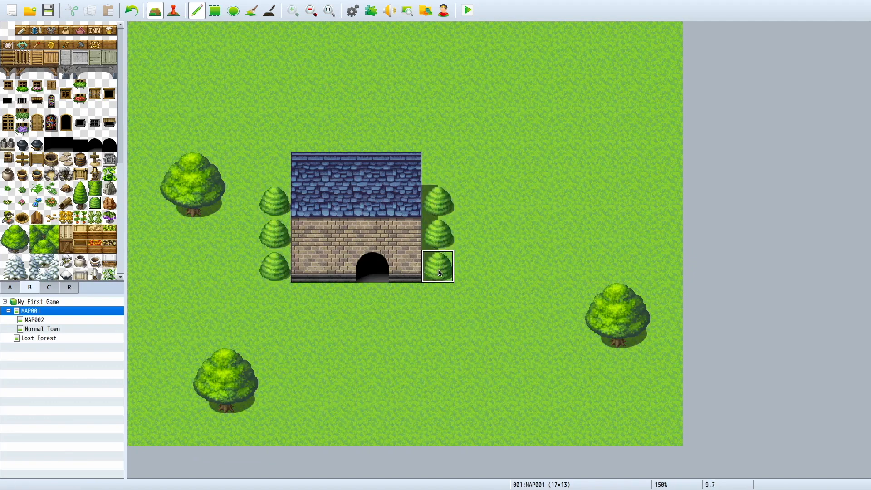
Step: Try the Shadow Pen on the shadow along the house's east side, and undo those strokes together with the bushes
left_click(270, 10)
left_click_drag(436, 197, 432, 276)
left_click_drag(432, 198, 431, 274)
key("ctrl+z")
key("ctrl+z")
key("ctrl+z")
key("ctrl+z")
key("ctrl+z")
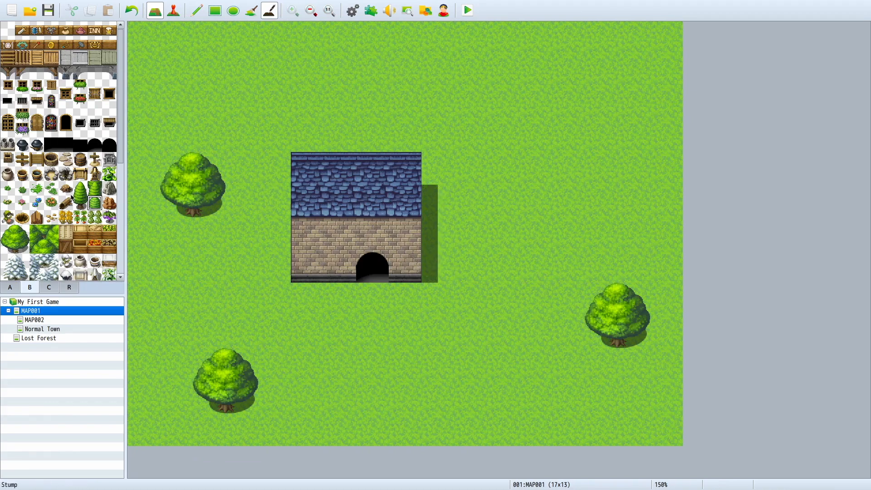
scroll(76, 203, "down", 6)
scroll(76, 203, "up", 4)
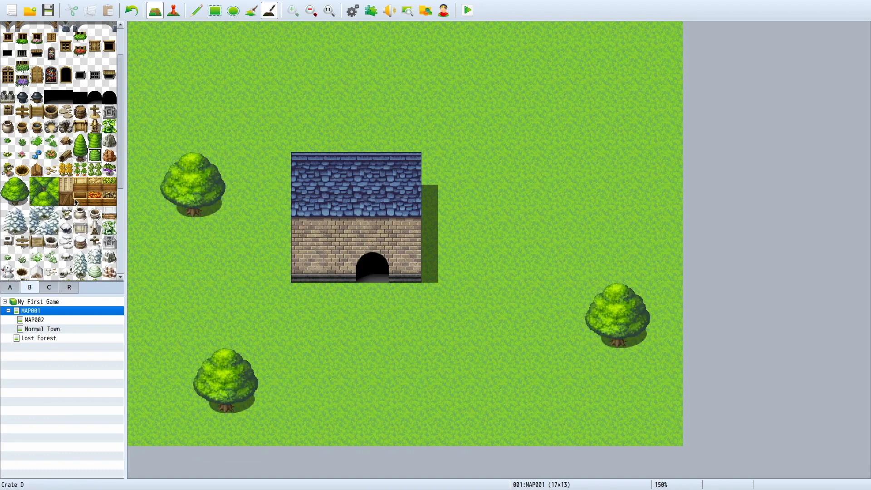
scroll(76, 204, "up", 2)
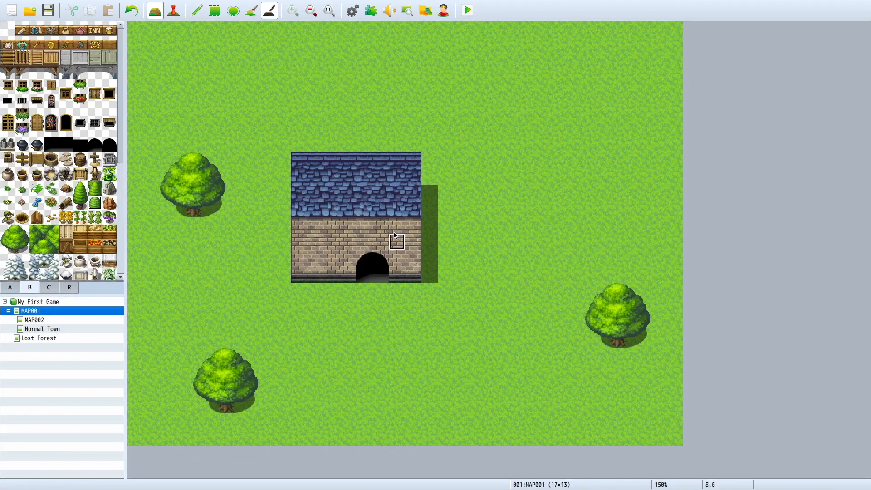
left_click(174, 12)
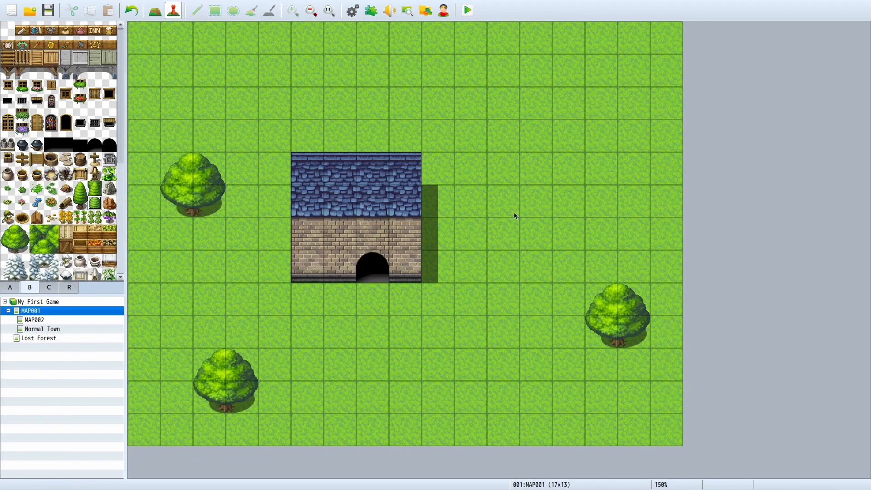
right_click(514, 216)
left_click(155, 11)
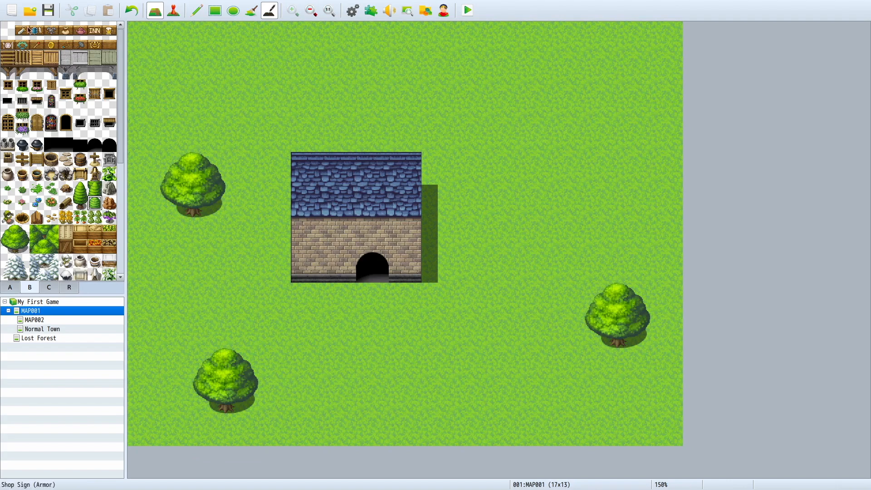
Step: Place the Bridge Spar (Wood, Left) tile with the Pencil on the house wall beneath the roof's west end
left_click(19, 72)
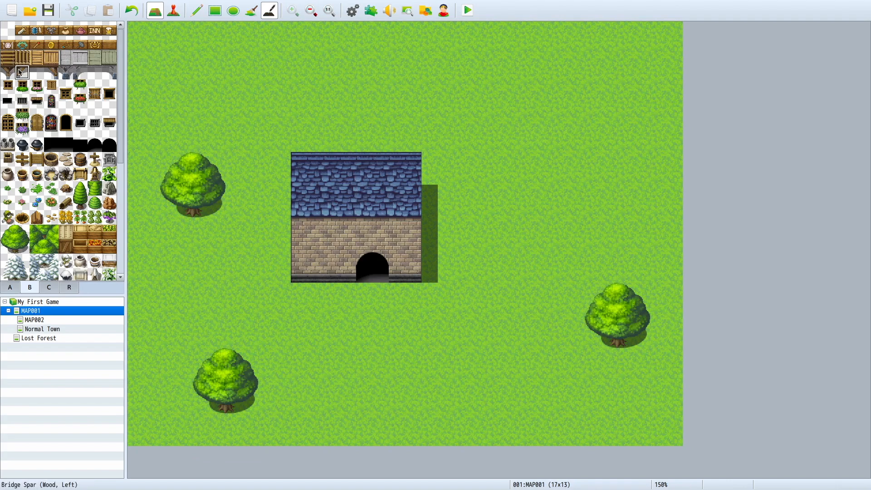
left_click_drag(299, 275, 299, 258)
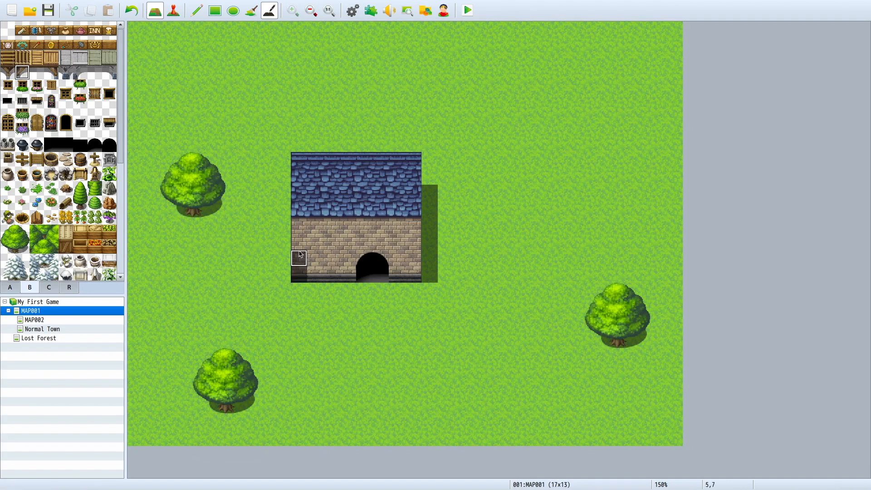
key("ctrl+z")
left_click(197, 14)
left_click(308, 235)
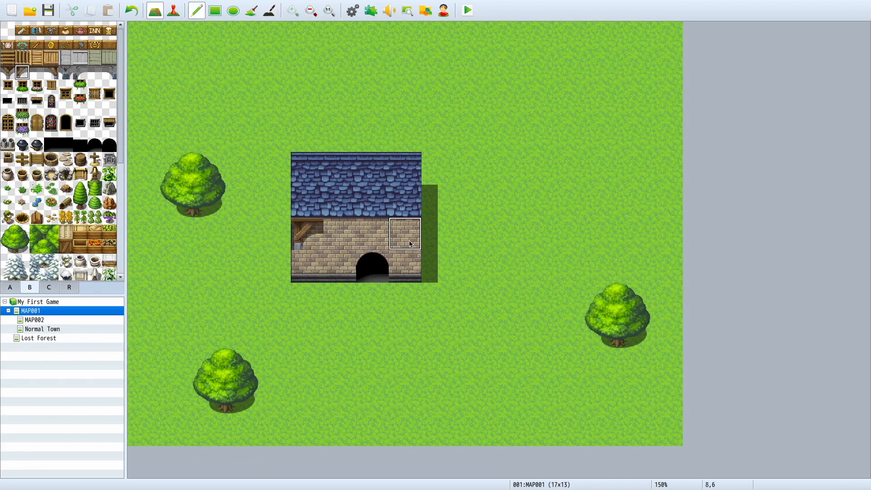
Step: Try the same wooden spar on the house wall beneath the roof's east end and undo it
left_click(413, 244)
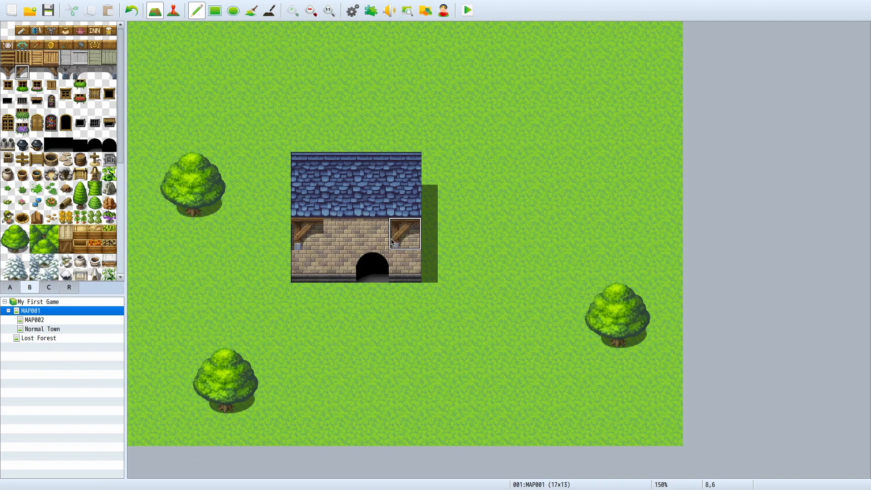
key("ctrl+z")
key("ctrl+z")
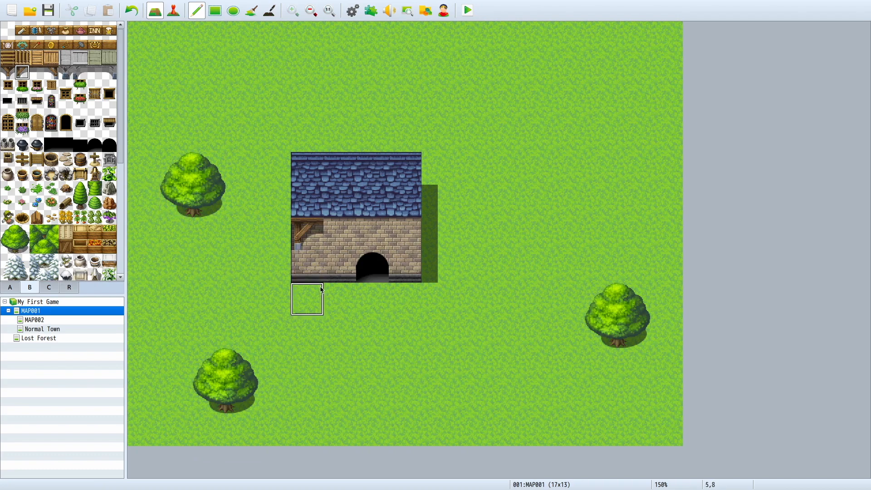
Step: Place matching wooden bridge spars on the lower row of the house wall, one at the west end and one at the east end
left_click(308, 266)
left_click(51, 72)
left_click(410, 269)
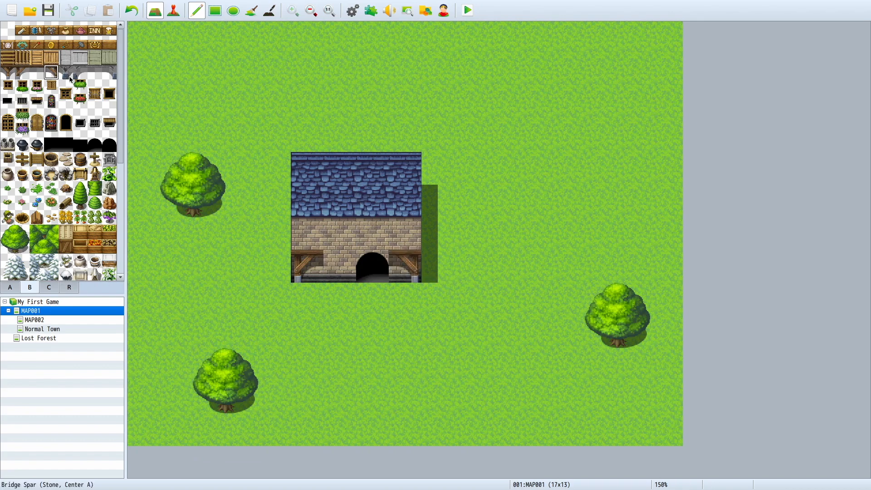
Step: Lay a row of vertical wooden planks across the upper house wall and shade the stone wall beneath it with the Shadow Pen
left_click(52, 58)
left_click_drag(308, 234, 400, 233)
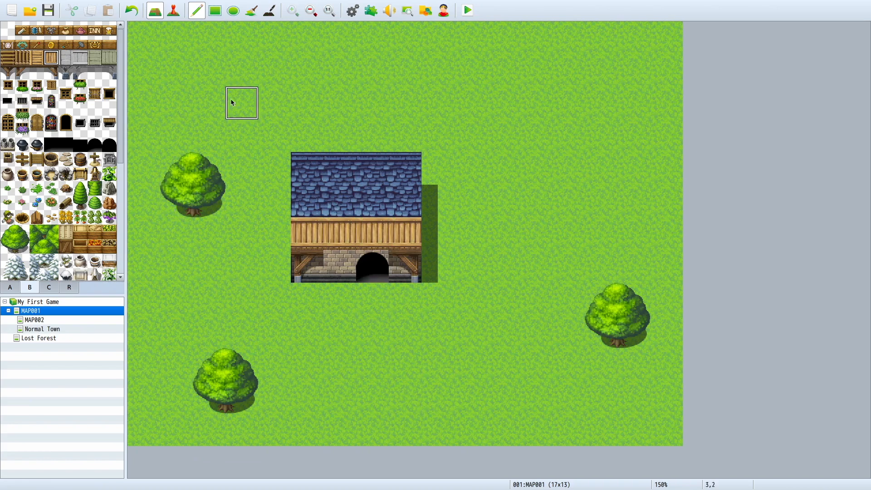
left_click(270, 10)
left_click_drag(332, 257, 385, 263)
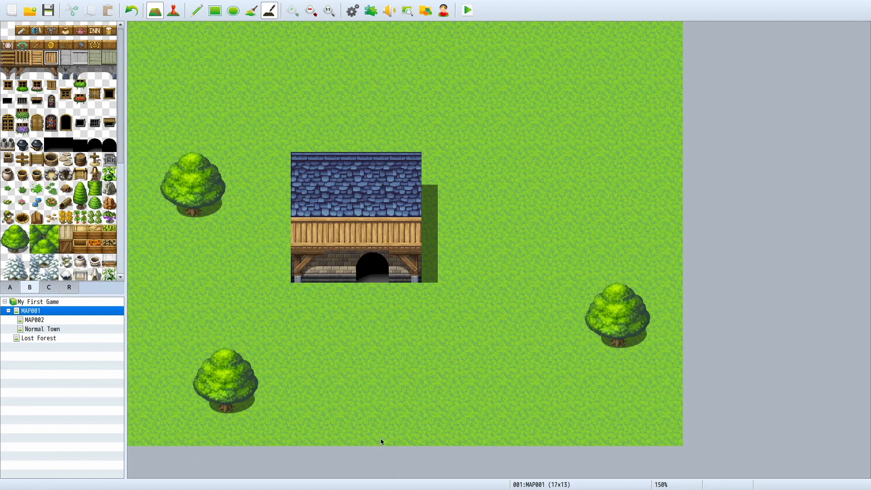
Step: Flood-fill the house roof with the plain wooden plank A tile, and replace it with the banded wooden A tile beside it
left_click(13, 289)
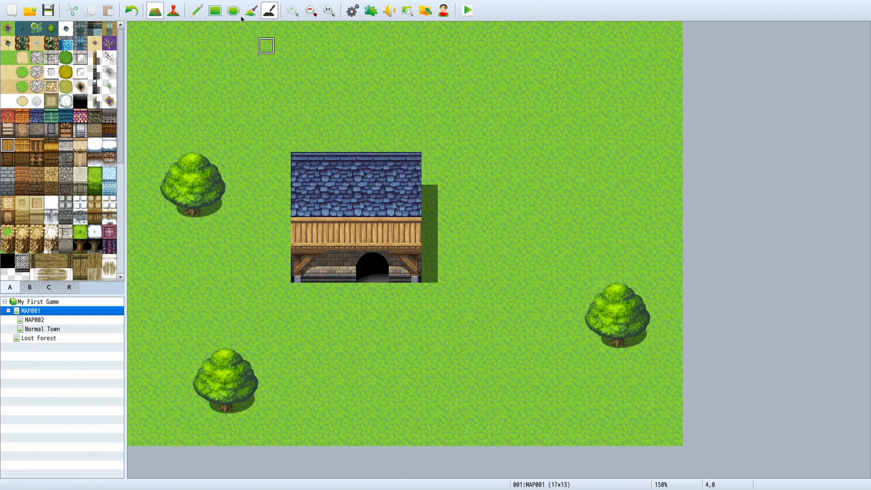
mouse_move(244, 8)
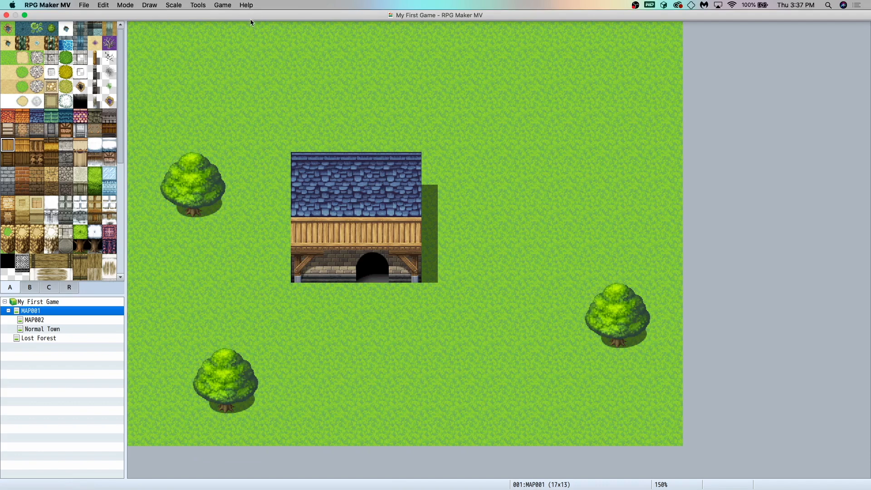
left_click(252, 12)
left_click(372, 168)
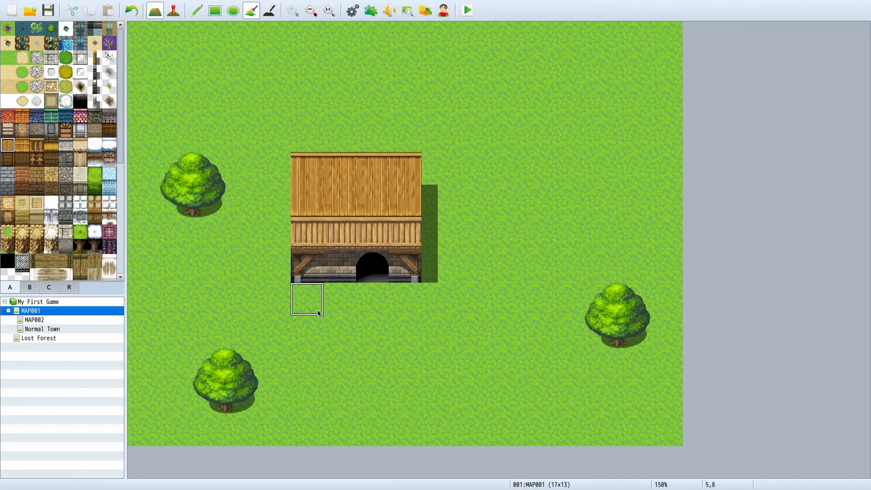
left_click(23, 145)
left_click(365, 191)
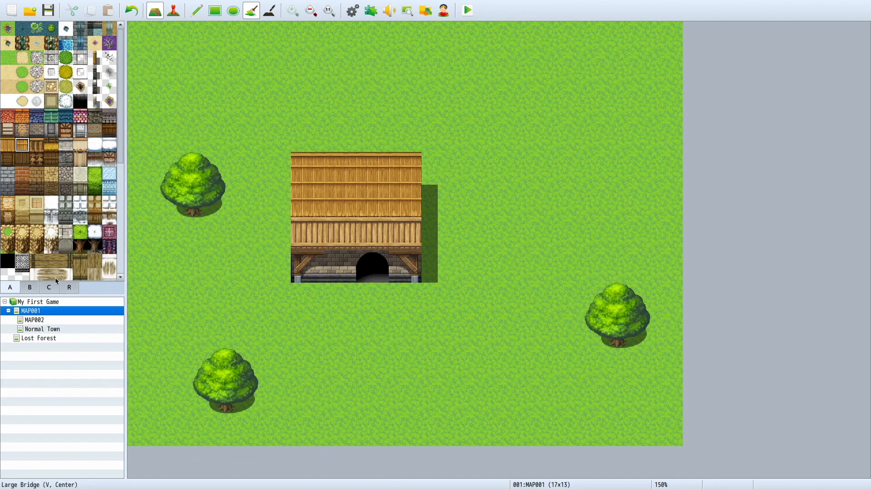
Step: Flood-fill the house roof with the pink and purple roof A tile
left_click(31, 288)
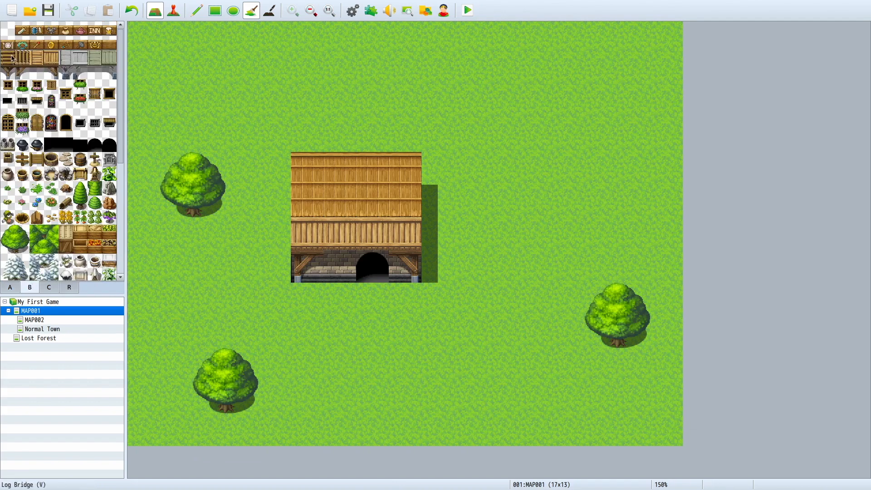
left_click(95, 58)
left_click(17, 292)
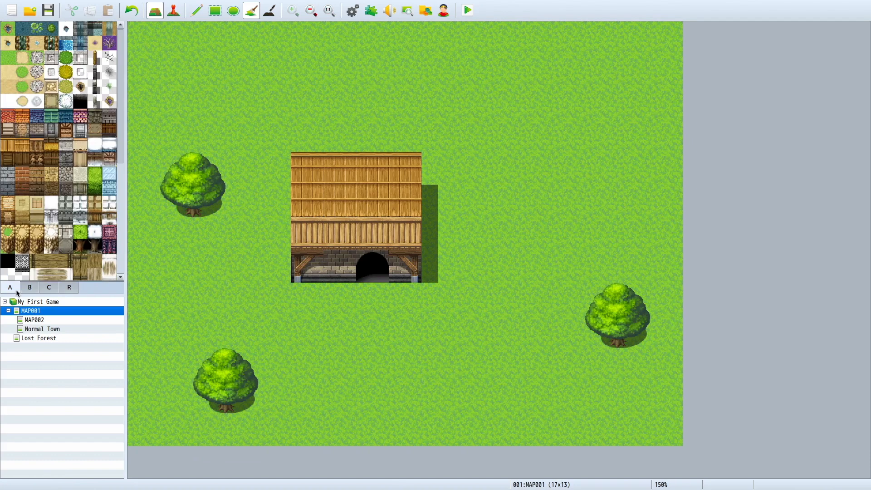
left_click(81, 117)
left_click(306, 201)
Step: Try filling the stone wall west of the doorway with the white brick A tile and undo the wall changes
left_click(80, 130)
left_click(317, 268)
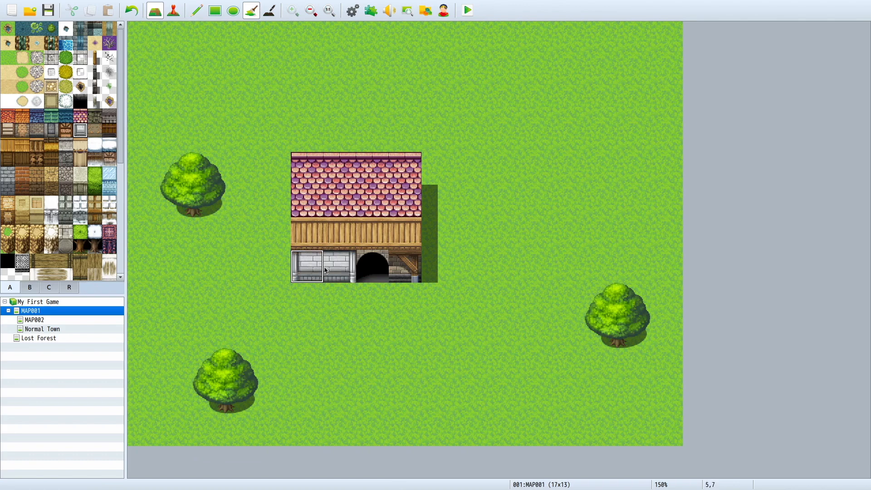
key("ctrl+z")
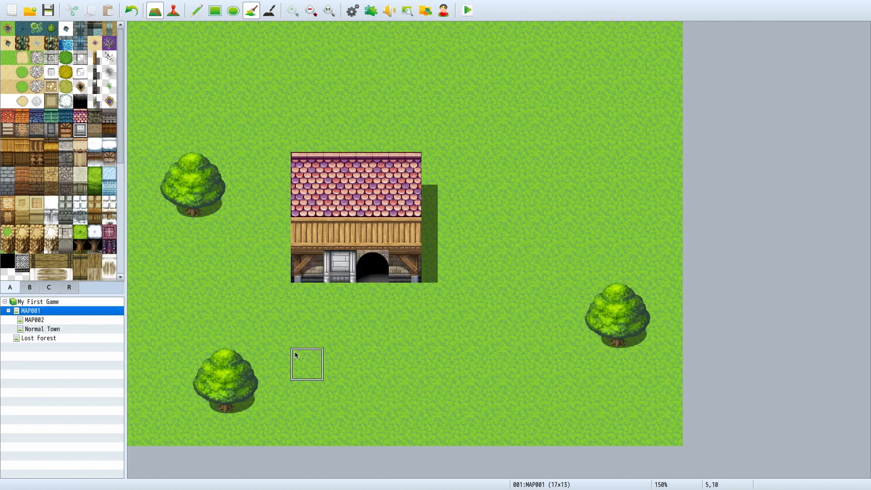
key("ctrl+z")
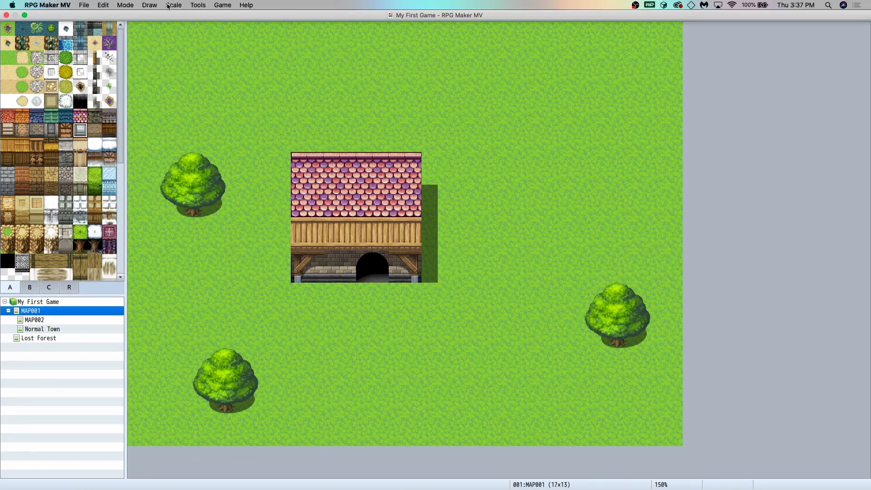
Step: Switch to Event mode, view the event options for the cell above the roof's west end, and return to Map mode with the Pencil
left_click(169, 6)
left_click(241, 88)
left_click(173, 18)
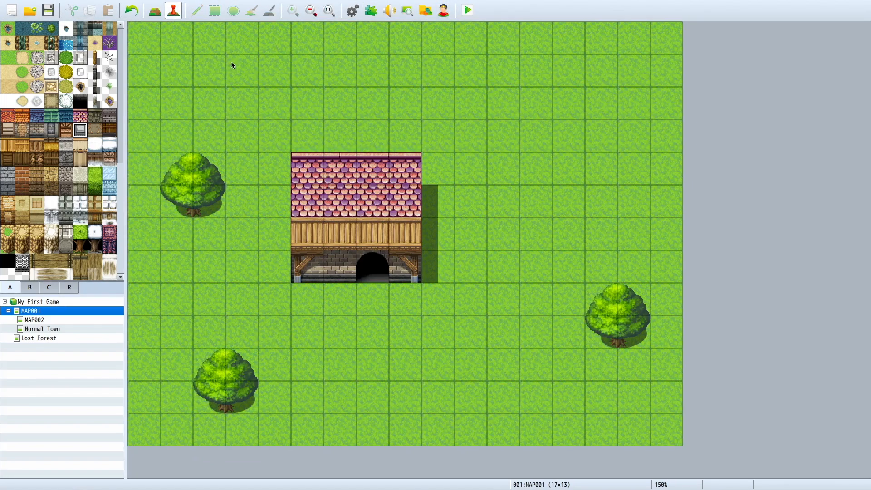
right_click(313, 129)
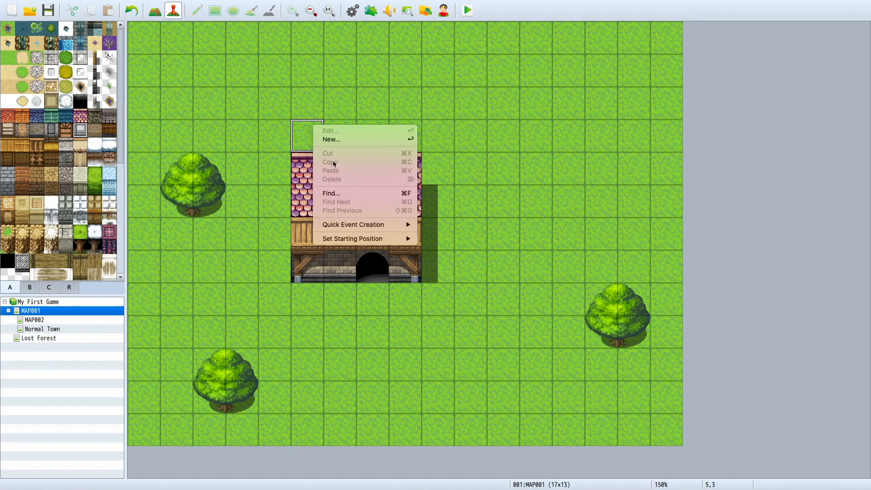
left_click(233, 94)
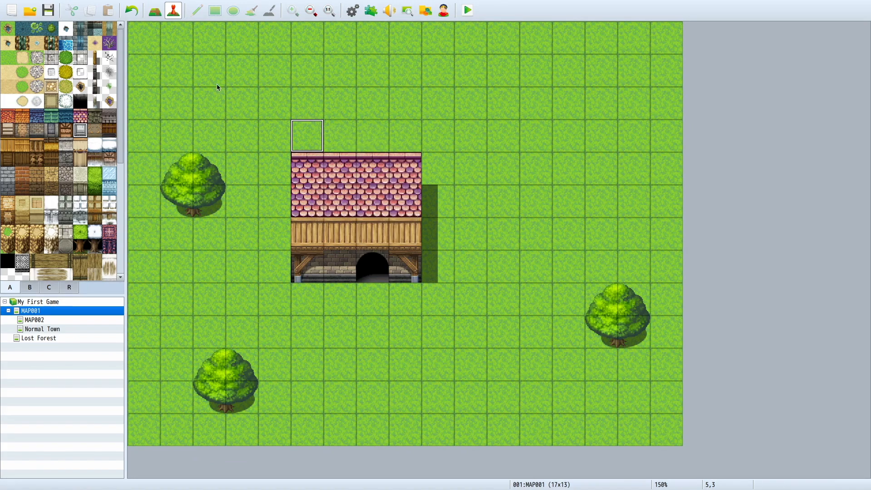
left_click(154, 10)
left_click(200, 11)
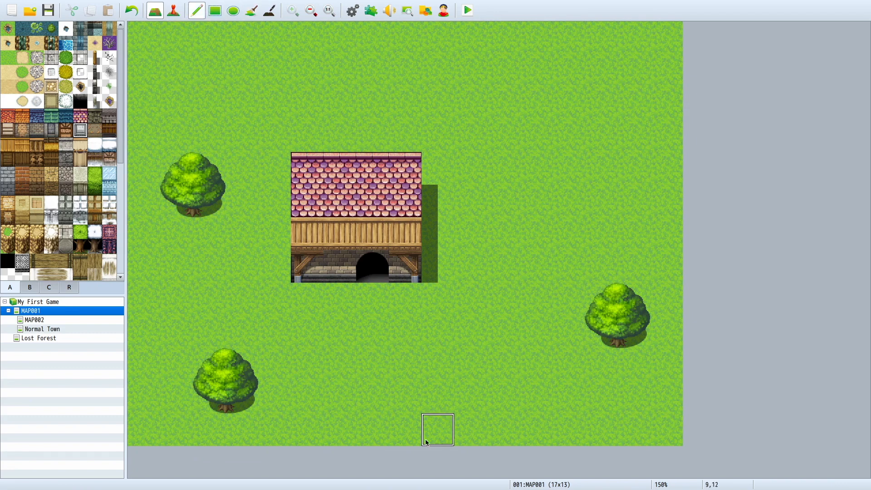
Step: Undo the roof fills, wooden planks, wall shading and spars back to the plain stone house with the blue roof
key("ctrl+z")
key("ctrl+z")
key("ctrl+z")
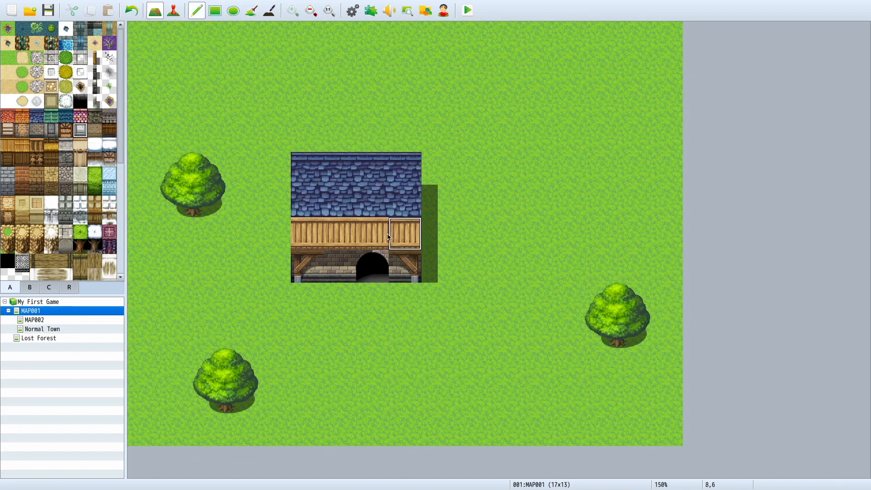
key("ctrl+z")
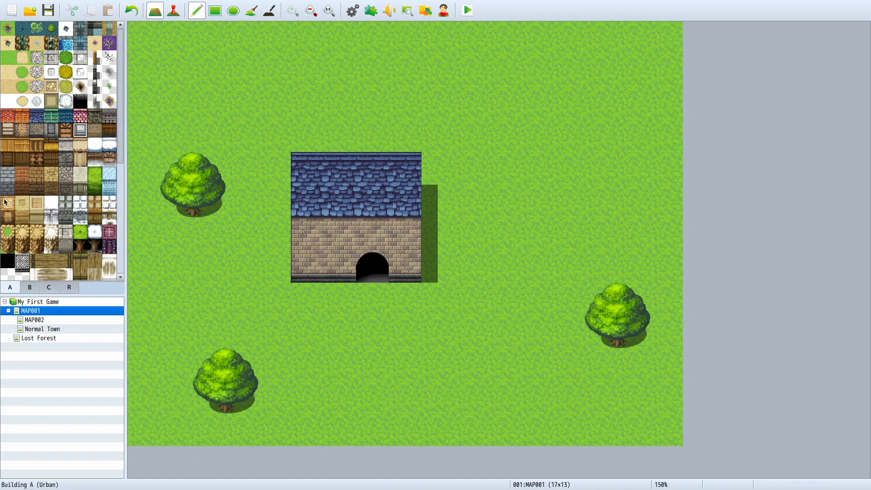
Step: Flood-fill the blue house roof with the pink and purple roof A tile
left_click(80, 116)
left_click(251, 10)
left_click(372, 168)
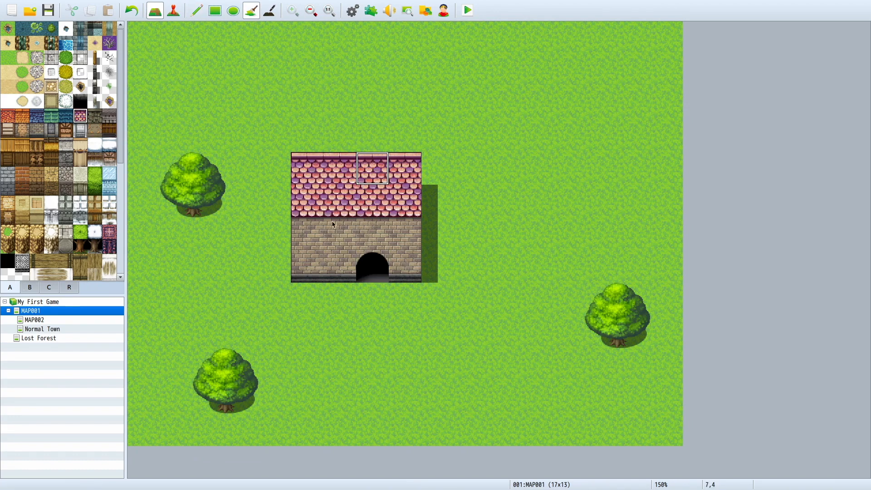
Step: Flood-fill the whole house wall, including the doorway cell, with the white brick A tile
left_click(80, 130)
left_click(307, 234)
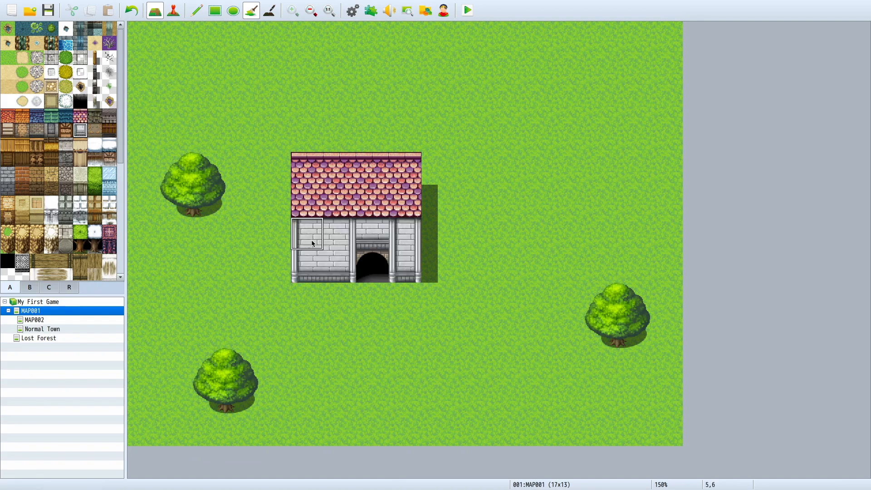
left_click(366, 262)
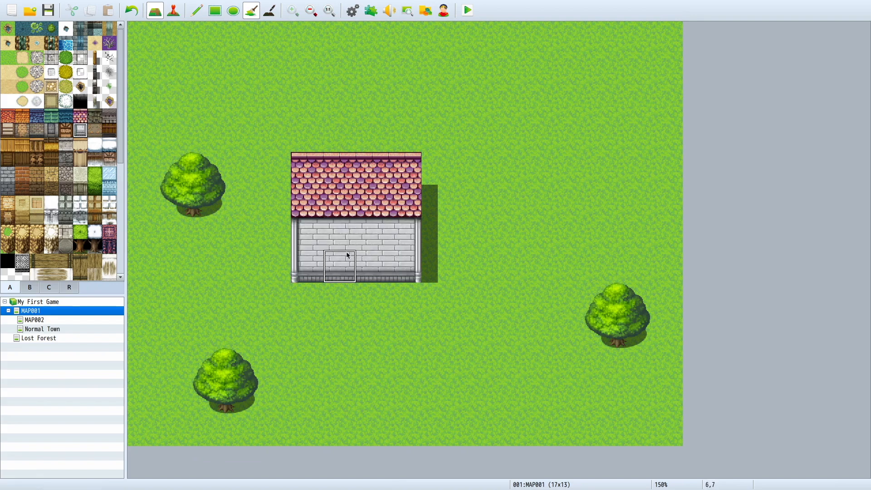
key("super+z")
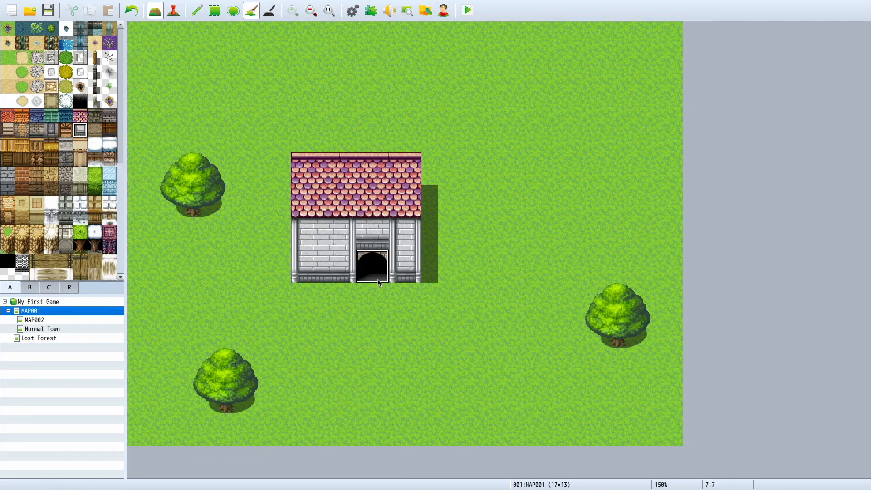
left_click(378, 277)
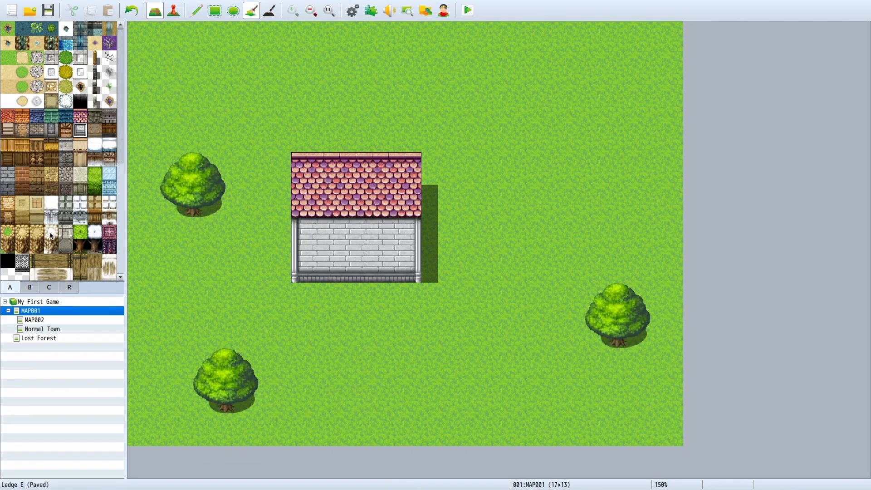
Step: Place the black arched doorway B tile on the lower house wall with the Pencil, in the third column from the west
left_click(29, 287)
left_click(95, 145)
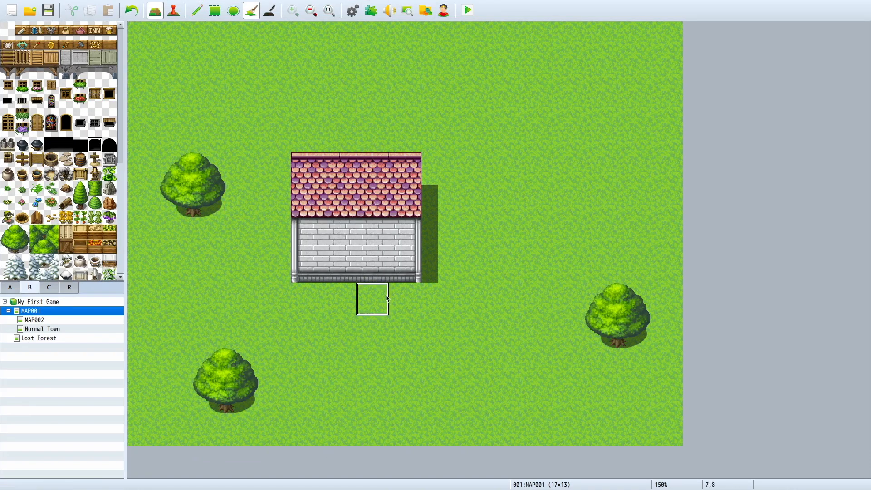
left_click(373, 268)
key("ctrl+z")
left_click(197, 10)
left_click(373, 267)
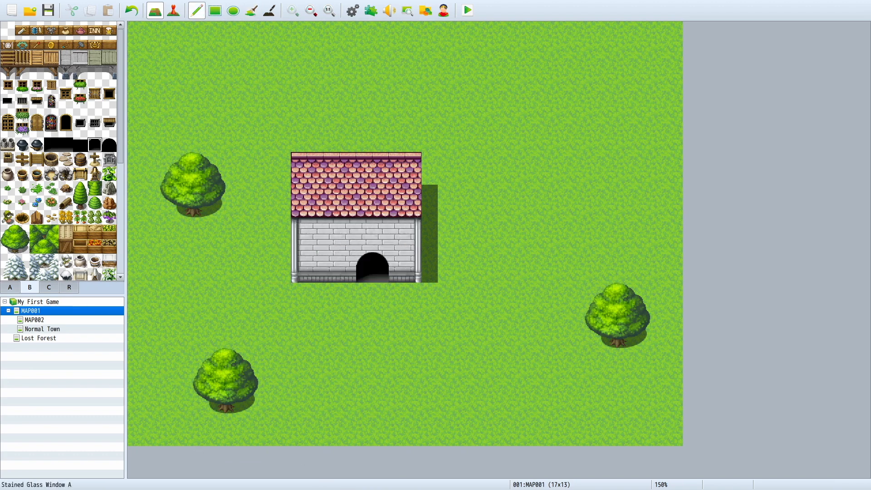
Step: Place the full two-tile Middle Window A on the wall just west of the doorway and add the red flower box beneath it
left_click(68, 86)
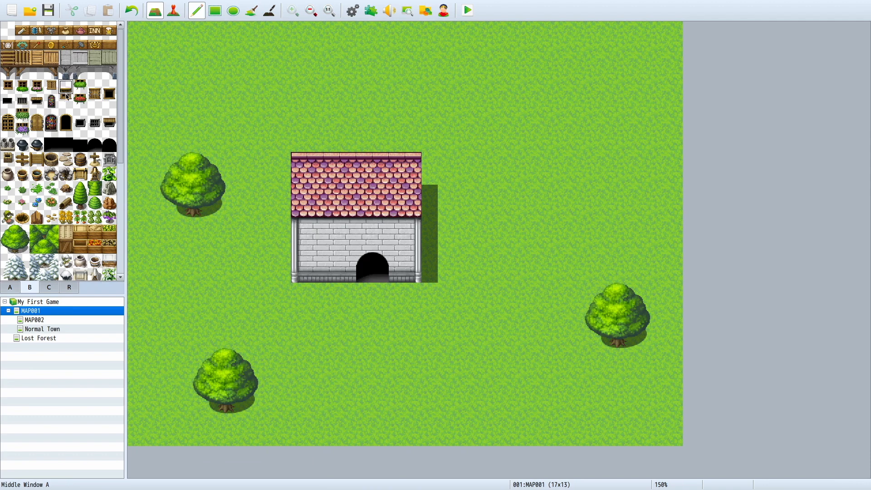
left_click(340, 235)
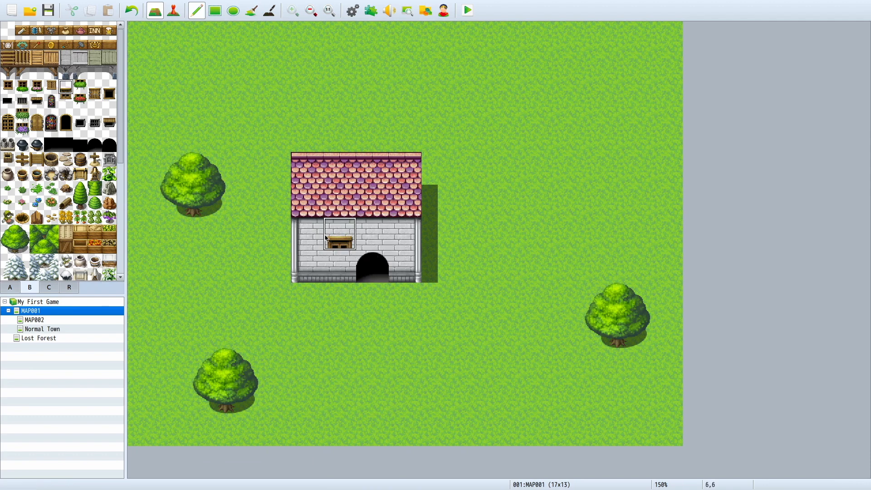
key("ctrl+z")
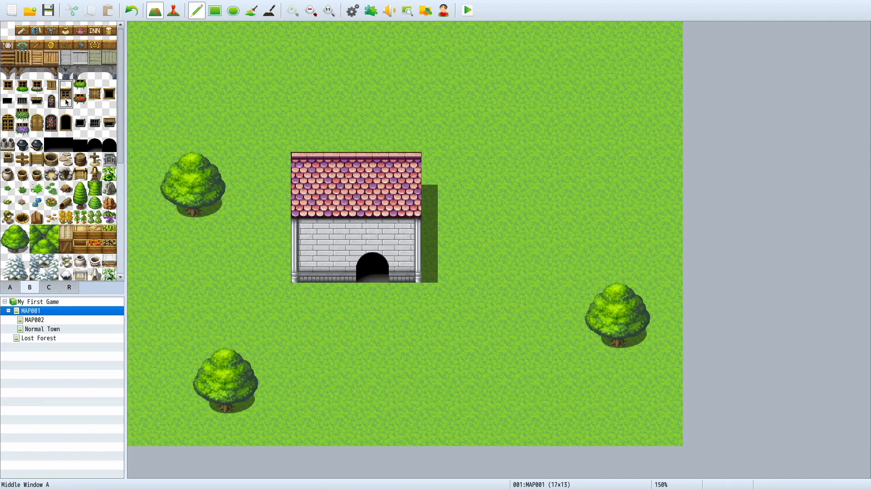
left_click(340, 234)
left_click(316, 233)
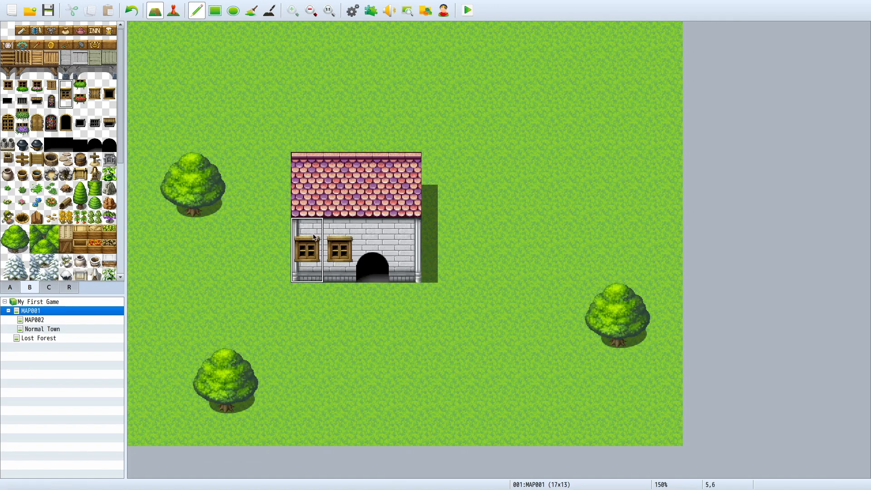
key("ctrl+z")
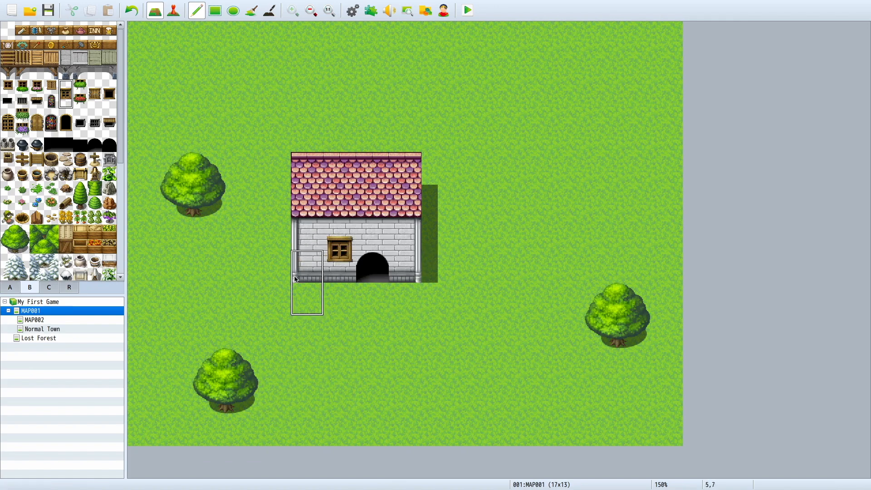
left_click(80, 101)
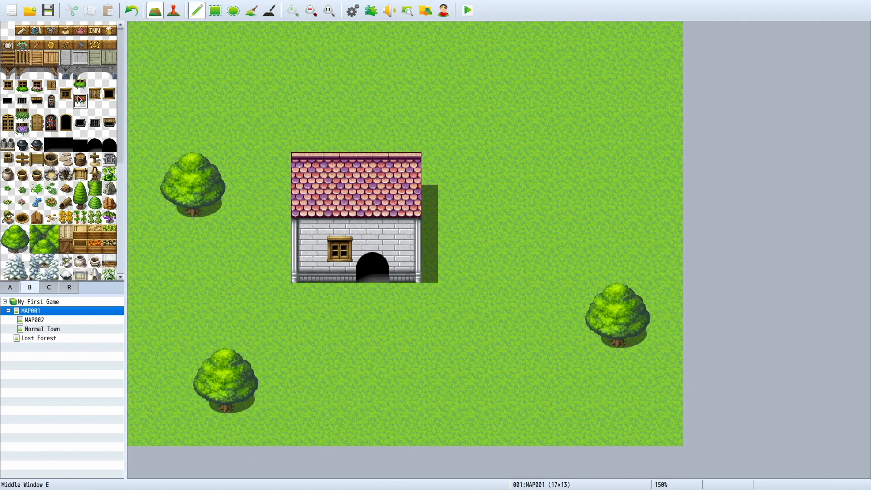
left_click(340, 266)
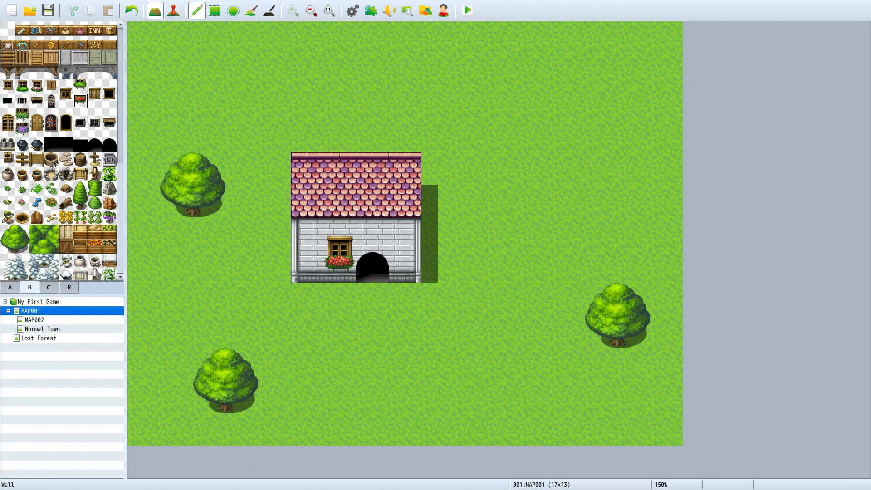
Step: Try a wooden B tile on the grass southwest of the house and undo it
left_click(36, 164)
left_click(276, 331)
key("ctrl+z")
Step: Try a sand path on the grass south of the house with the Pencil and undo it
left_click(10, 288)
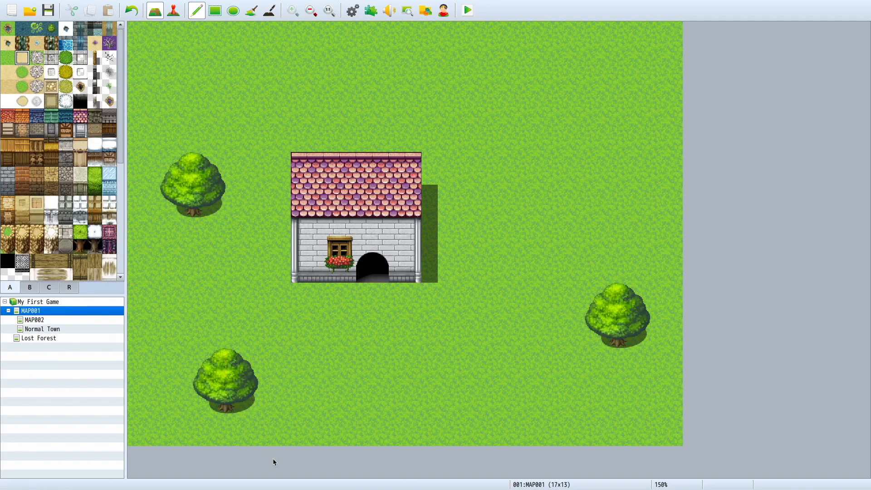
left_click(7, 73)
left_click_drag(307, 331, 428, 356)
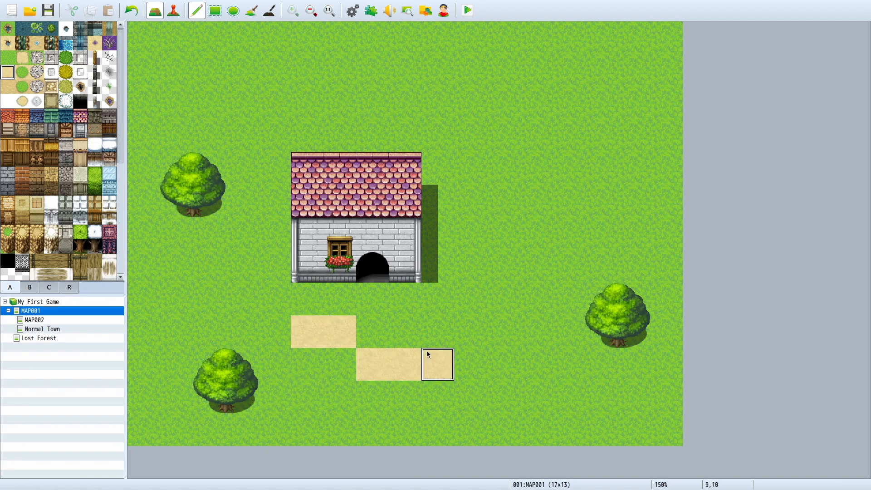
key("ctrl+z")
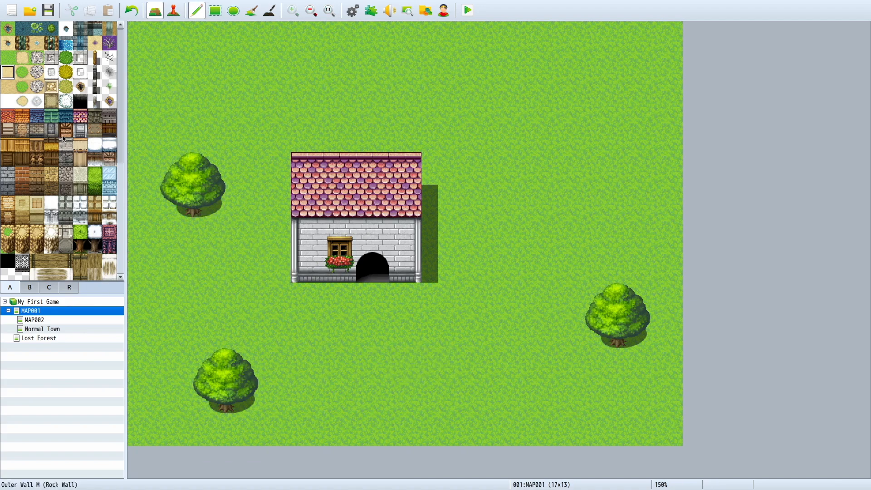
Step: Try several sand path routes south from the house doorway with the Pencil, undoing each one
left_click(22, 58)
left_click(274, 365)
mouse_move(357, 361)
left_mouse_down()
mouse_move(584, 407)
mouse_move(602, 385)
mouse_move(545, 196)
mouse_move(538, 68)
left_mouse_up()
key("ctrl+z")
mouse_move(378, 298)
left_mouse_down()
mouse_move(379, 330)
mouse_move(405, 366)
mouse_move(125, 349)
left_mouse_up()
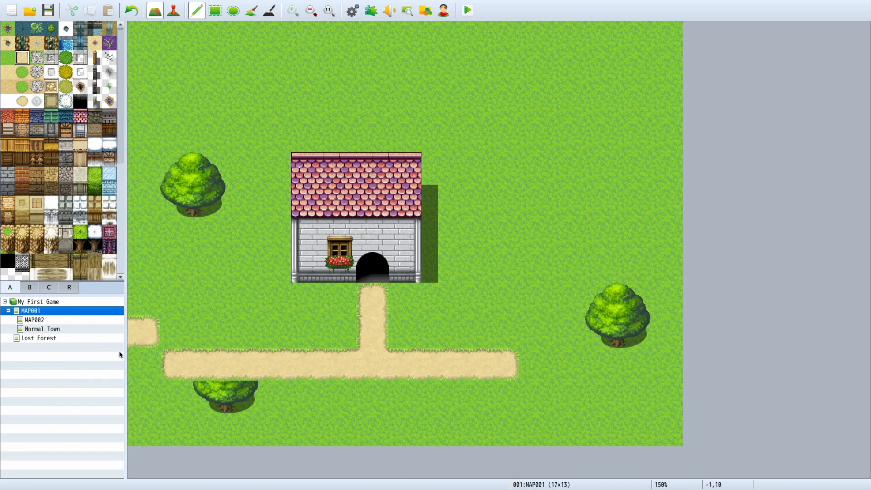
key("ctrl+z")
mouse_move(364, 299)
left_mouse_down()
mouse_move(309, 326)
mouse_move(281, 381)
mouse_move(336, 419)
mouse_move(399, 427)
left_mouse_up()
key("ctrl+z")
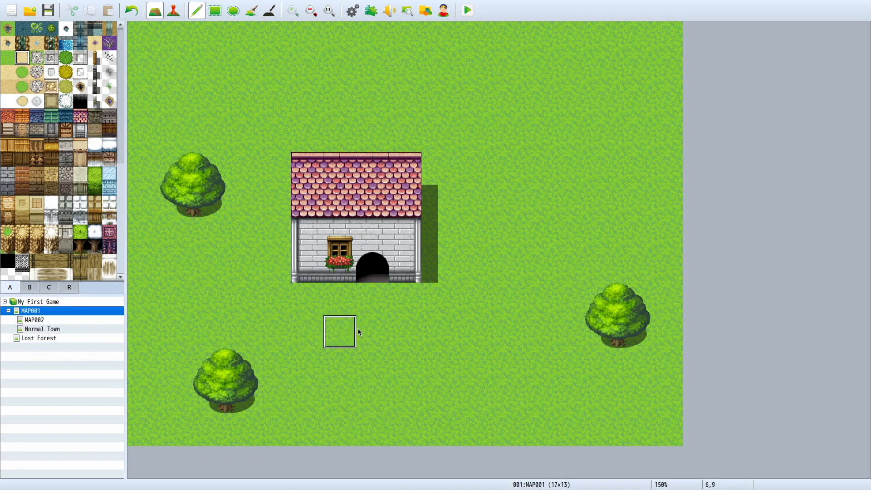
mouse_move(369, 302)
left_mouse_down()
mouse_move(368, 351)
mouse_move(308, 356)
left_mouse_up()
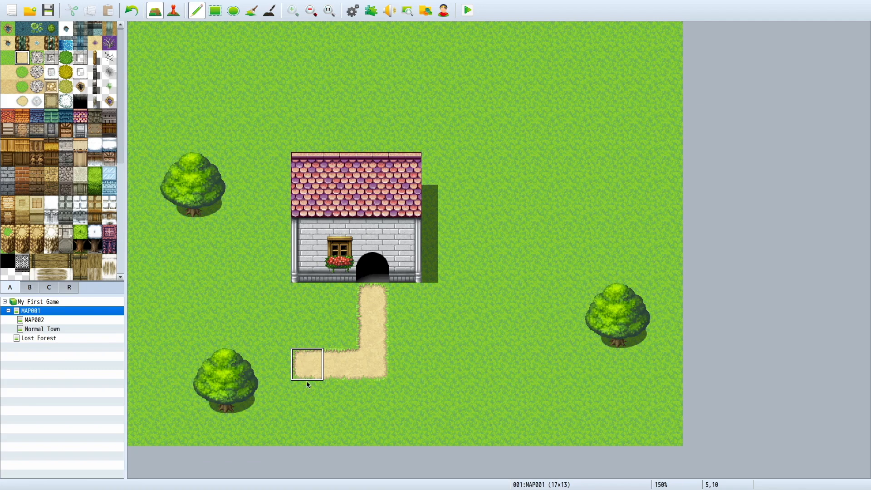
left_click_drag(317, 403, 318, 403)
key("ctrl+z")
Step: Paint a winding sand path from the doorway south, east and north around the house, and add three cobblestone tiles along the house front
mouse_move(370, 300)
left_mouse_down()
mouse_move(374, 320)
mouse_move(303, 331)
mouse_move(273, 364)
mouse_move(274, 418)
mouse_move(434, 435)
left_mouse_up()
mouse_move(492, 429)
left_mouse_down()
mouse_move(492, 273)
mouse_move(461, 263)
mouse_move(464, 205)
mouse_move(502, 197)
mouse_move(528, 140)
mouse_move(442, 77)
mouse_move(243, 73)
left_mouse_up()
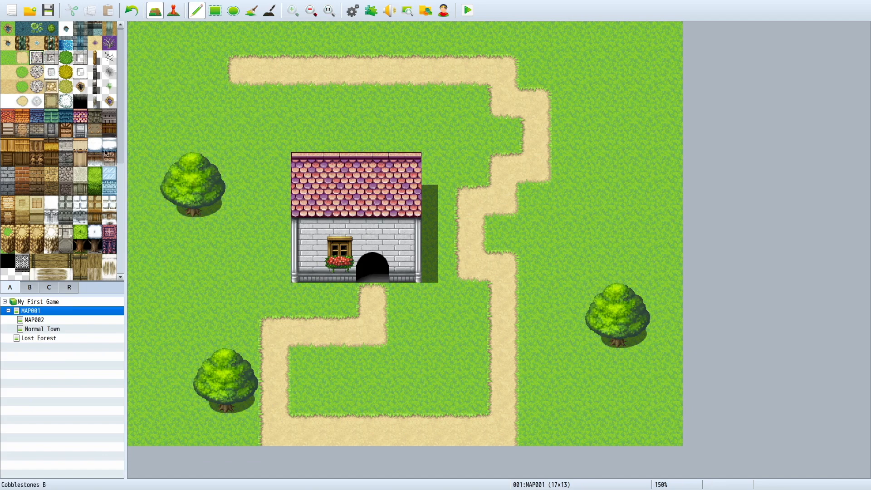
left_click(340, 299)
left_click(307, 299)
left_click(400, 297)
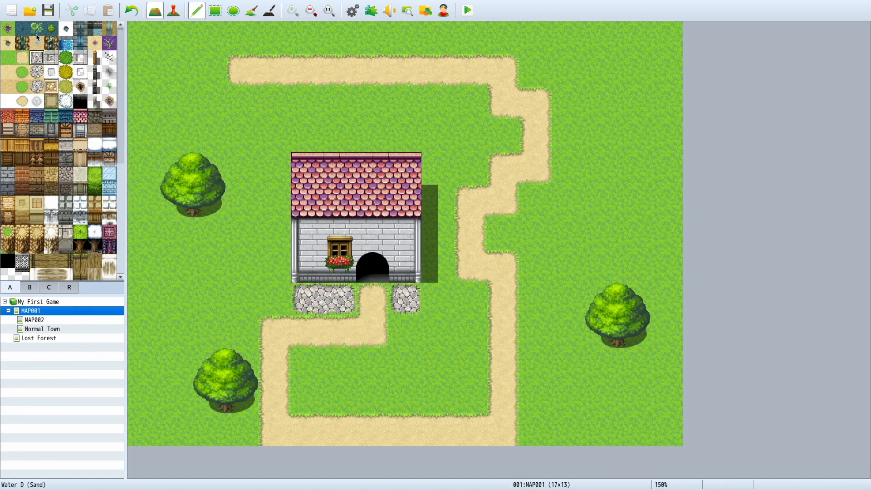
Step: Try a small water pond west of the house and a large one to the northeast with the Ellipse tool, and undo them
left_click(8, 28)
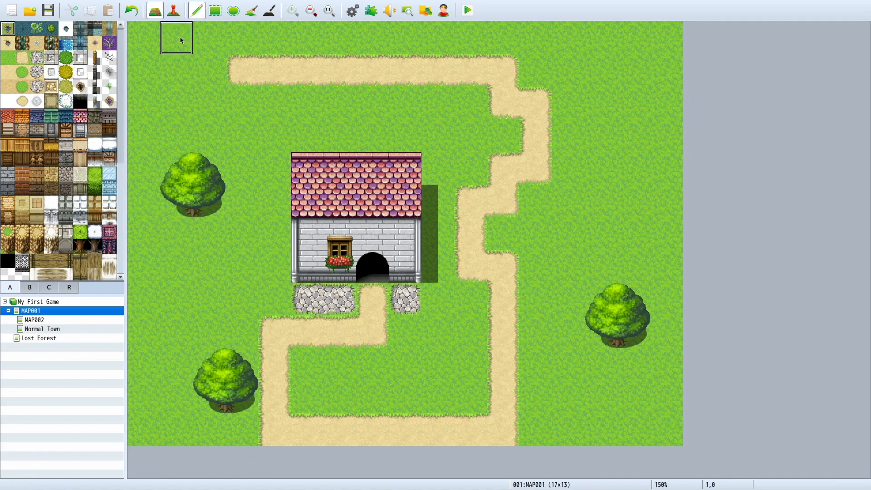
left_click(233, 11)
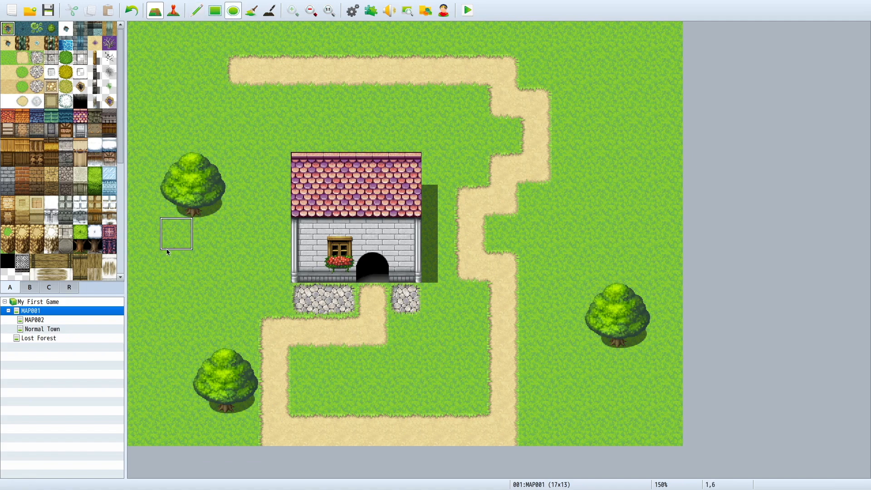
mouse_move(164, 254)
left_mouse_down()
mouse_move(210, 328)
mouse_move(237, 330)
left_mouse_up()
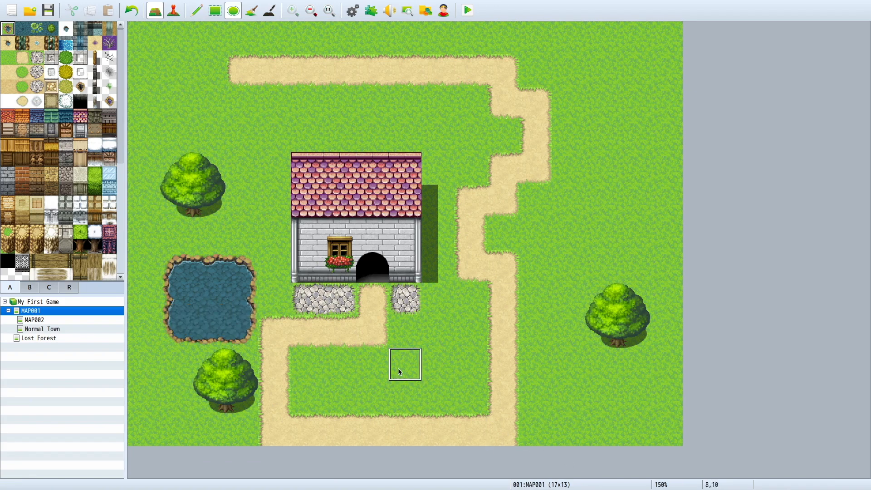
mouse_move(459, 61)
left_mouse_down()
mouse_move(644, 184)
mouse_move(622, 238)
left_mouse_up()
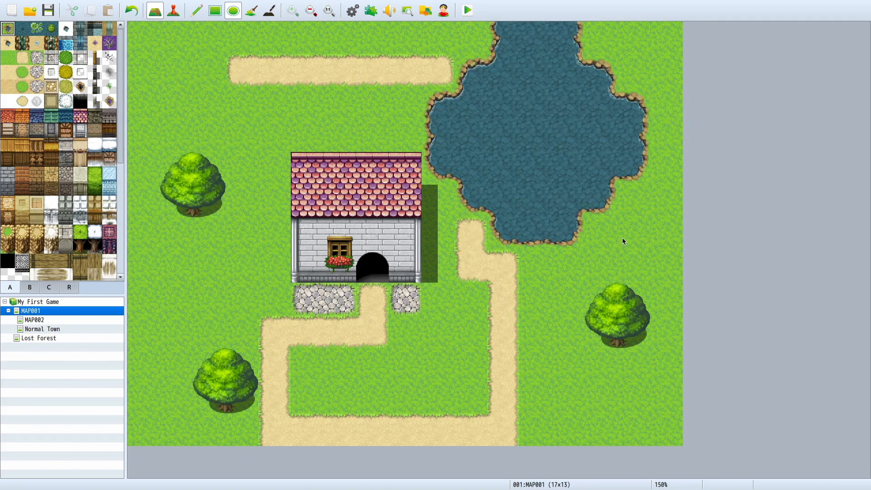
key("ctrl+z")
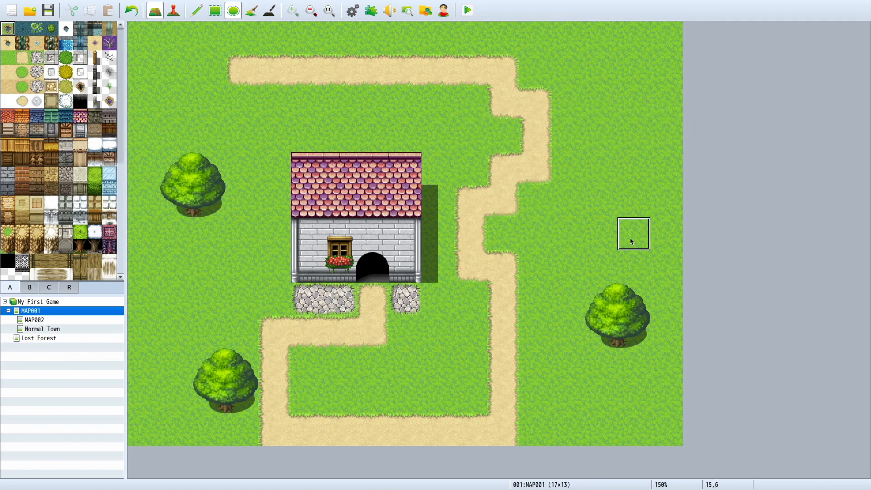
Step: Draw a large water lake in the map's northeast corner with the Ellipse tool, letting it run off the east edge
left_click(312, 10)
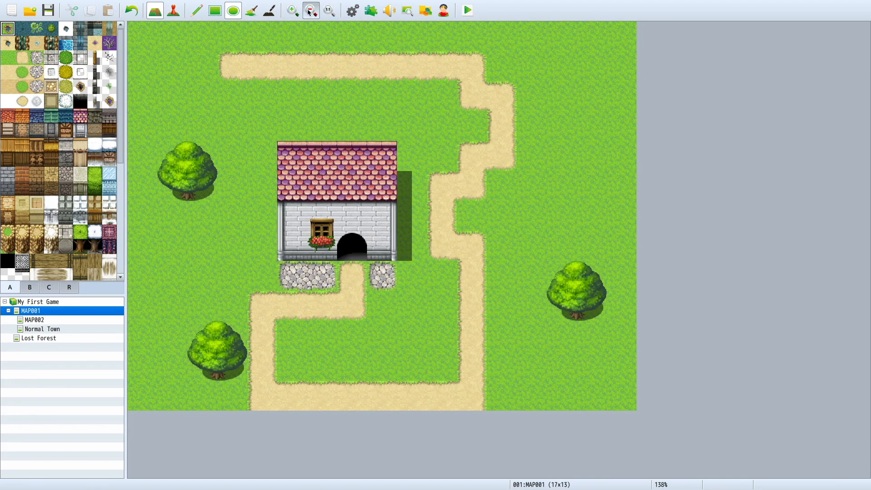
left_click(310, 11)
left_click(310, 11)
left_click_drag(463, 32, 632, 185)
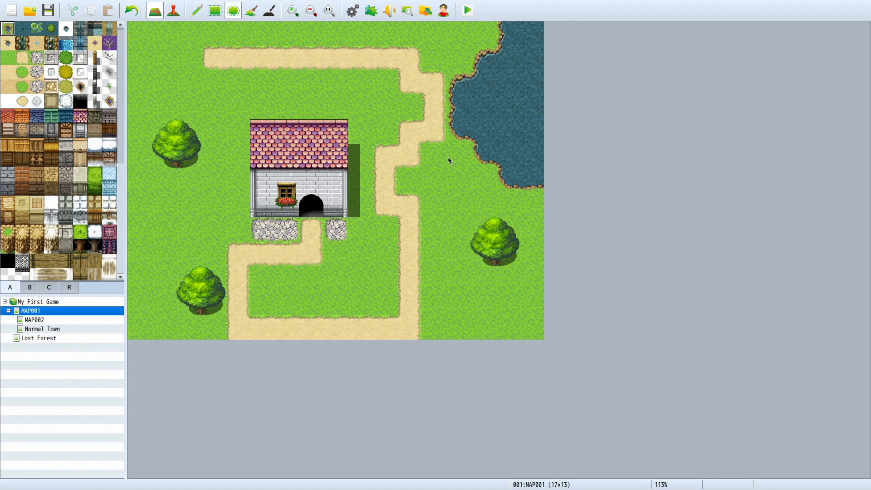
Step: Place the wooden signpost B tile on the grass between the path's northern bend and the lake
scroll(79, 257, "down", 5)
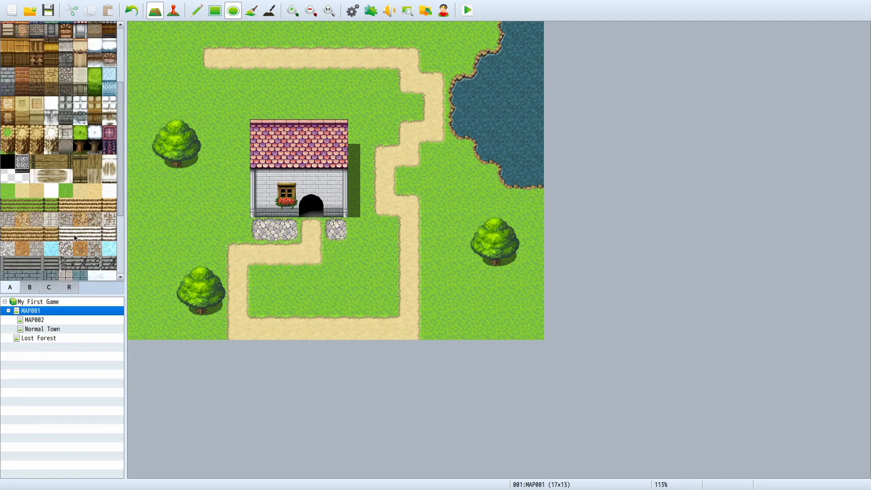
scroll(66, 234, "up", 5)
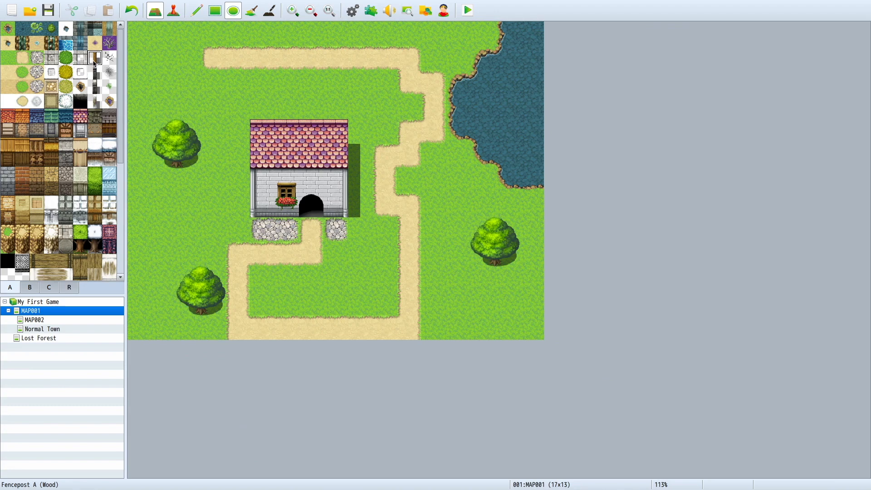
scroll(41, 262, "down", 10)
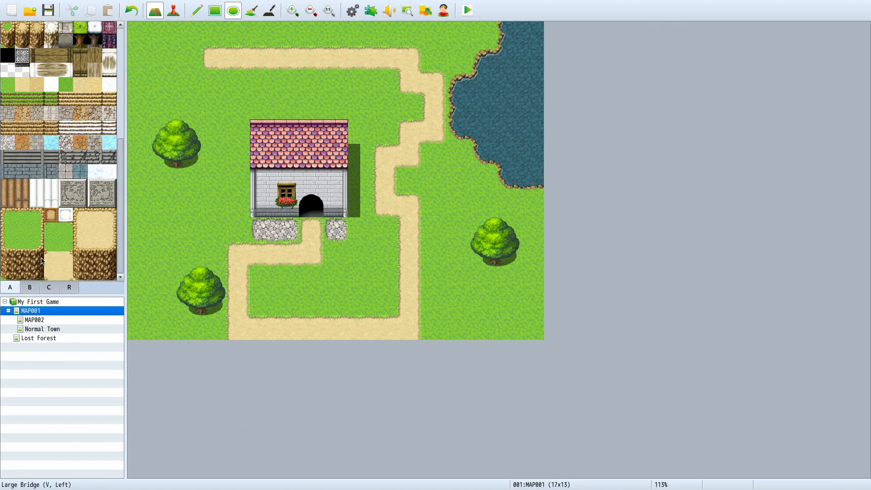
left_click(30, 287)
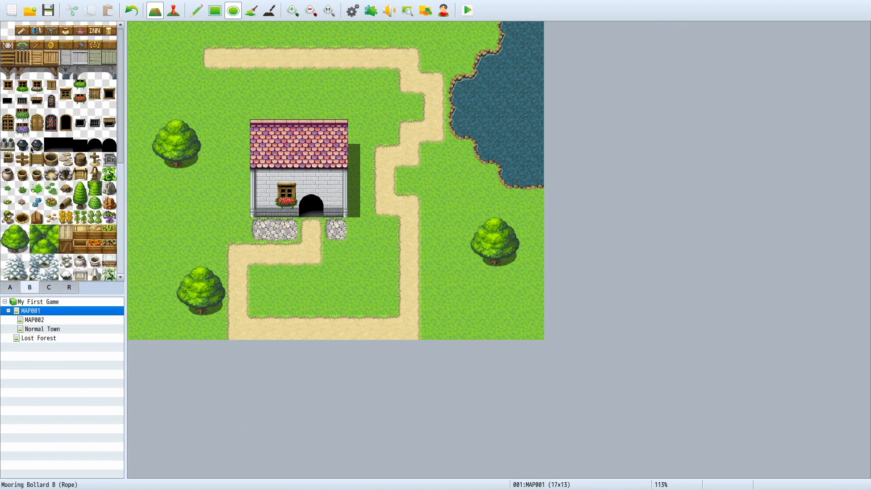
left_click(22, 159)
left_click(434, 58)
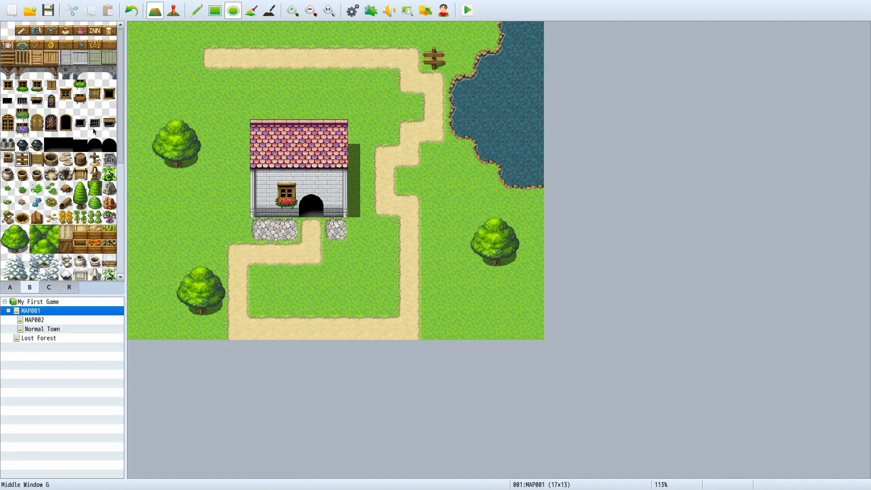
Step: Place a scarecrow B tile on the grass south of the house and a barrel beside the house's west wall
left_click(7, 217)
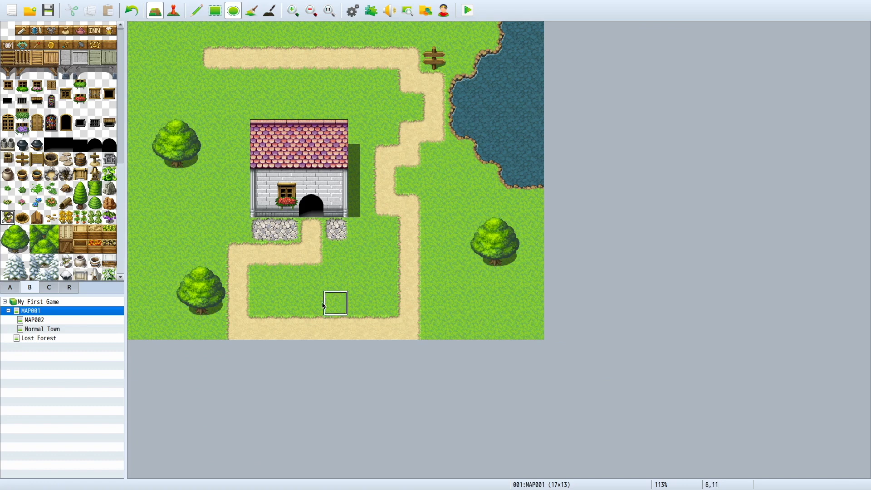
left_click(287, 279)
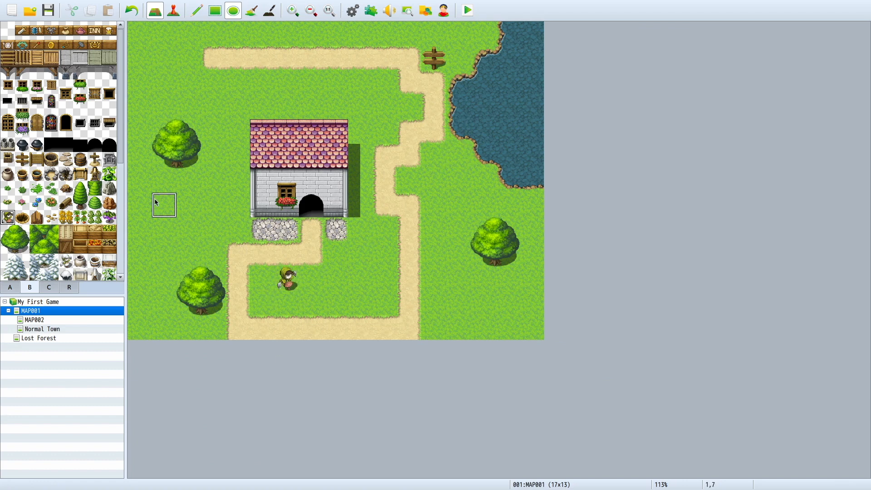
left_click(81, 158)
left_click(237, 181)
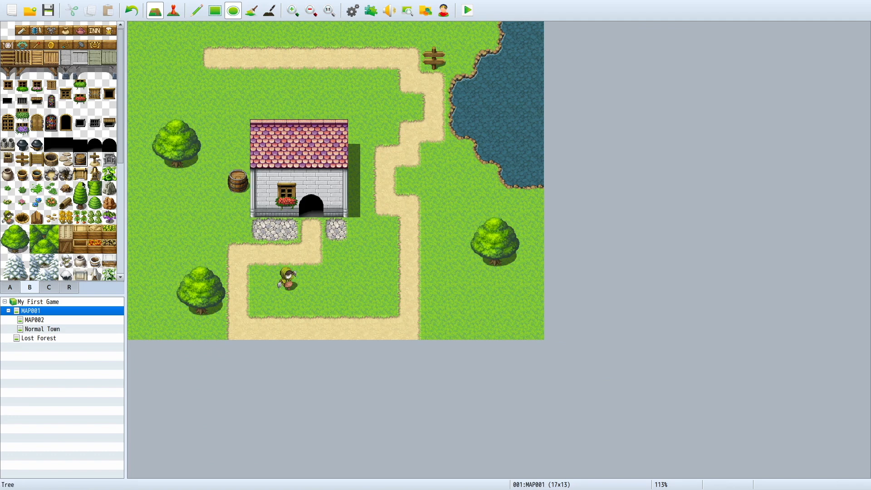
Step: Try lining the map's west edge with the dense forest B tiles using the Ellipse tool, and undo it
left_click_drag(33, 237, 55, 245)
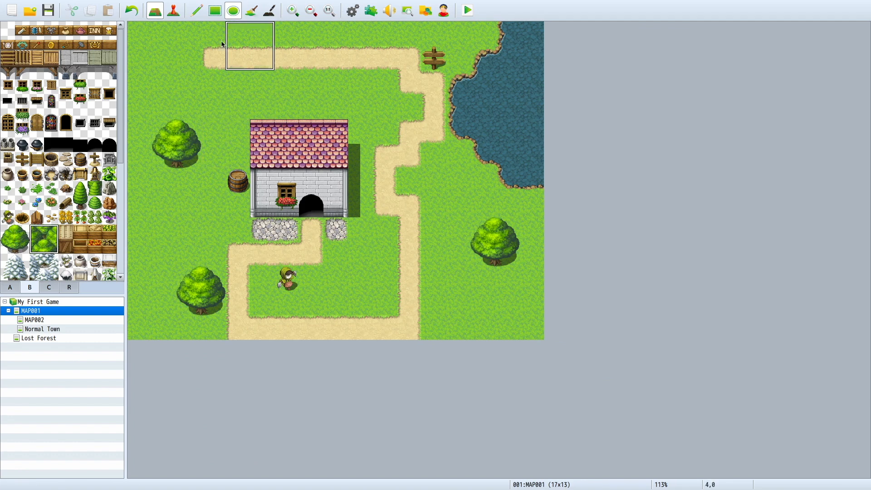
left_click_drag(126, 44, 127, 121)
mouse_move(125, 169)
left_mouse_down()
mouse_move(122, 239)
mouse_move(135, 317)
left_mouse_up()
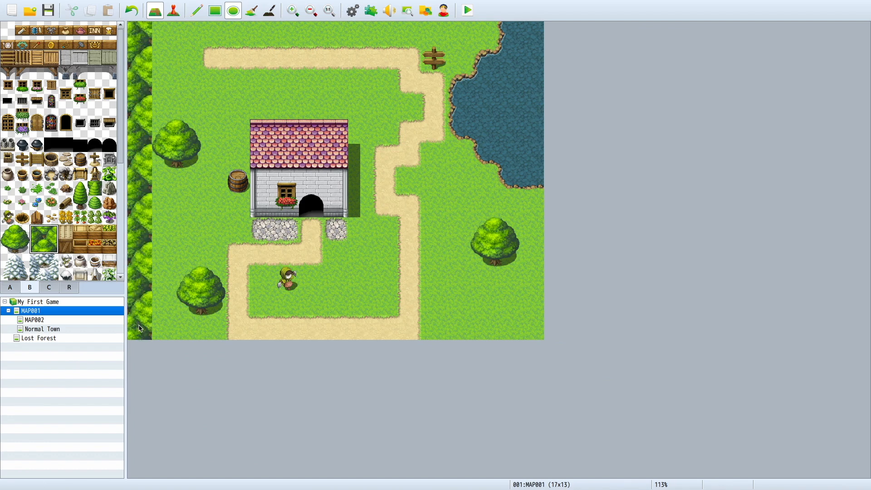
key("ctrl+z")
Step: Fill the map's westernmost column with the dense forest B tiles using the Rectangle tool
left_click(216, 14)
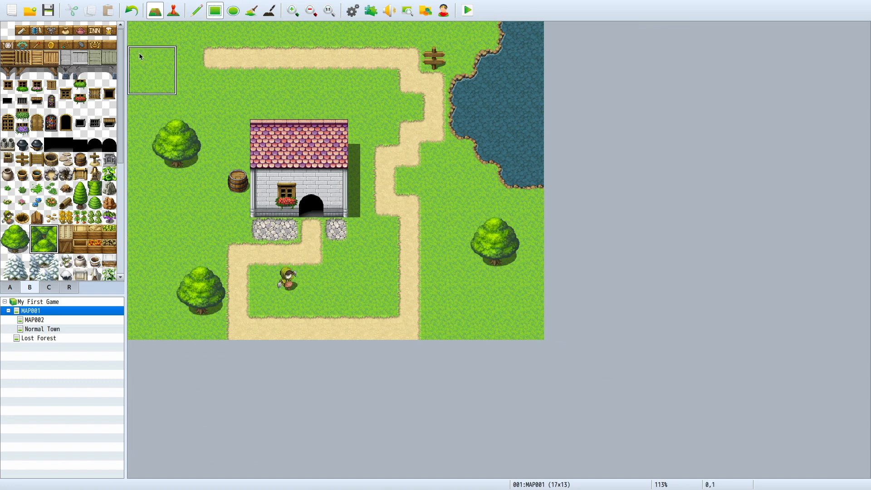
left_click_drag(132, 39, 116, 338)
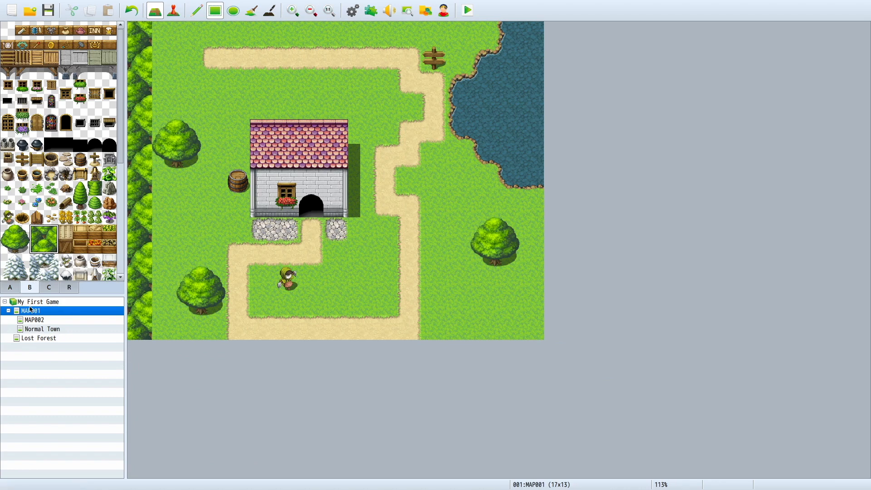
Step: Paint meadow grass over the two large trees west of the house and the path's northern horizontal stretch
left_click(10, 288)
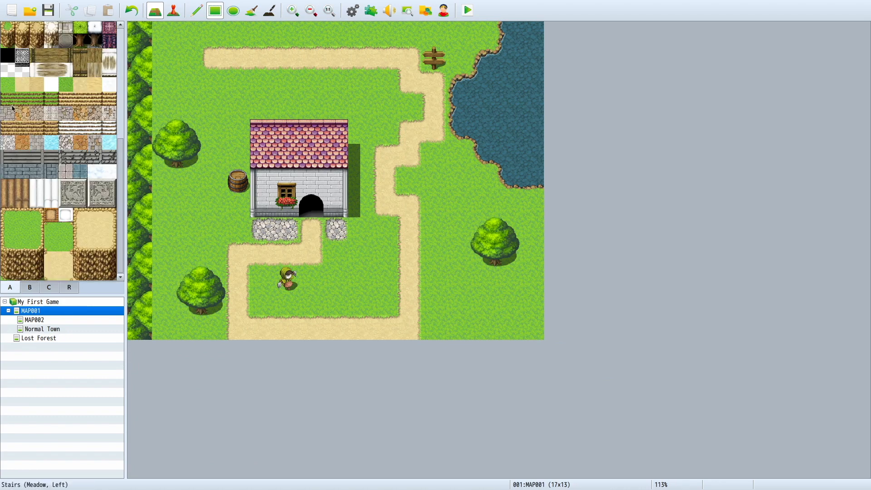
scroll(95, 160, "up", 5)
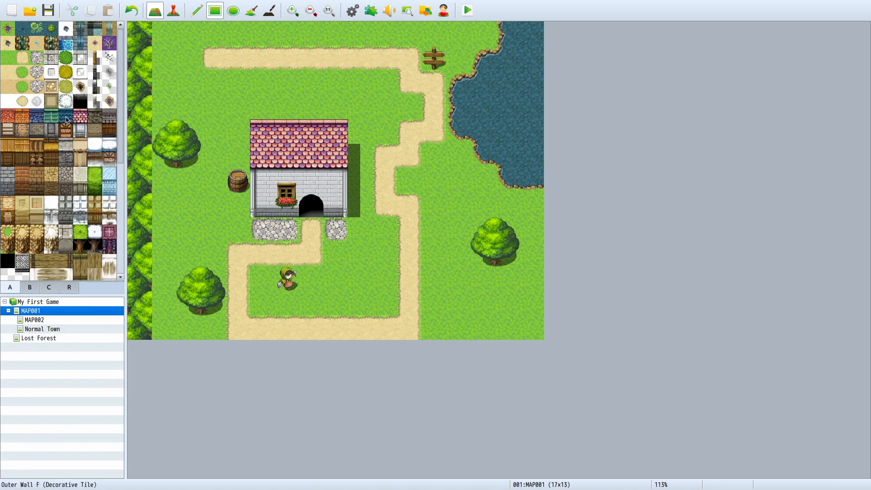
left_click(8, 58)
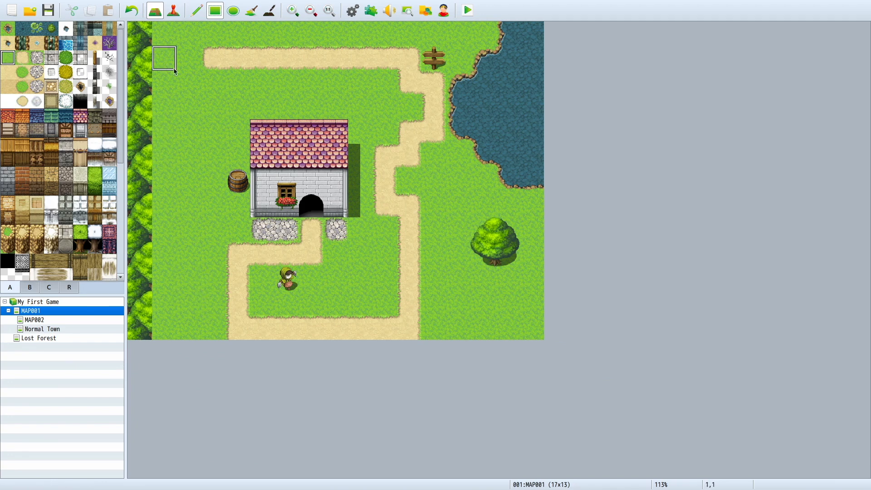
left_click_drag(213, 58, 378, 64)
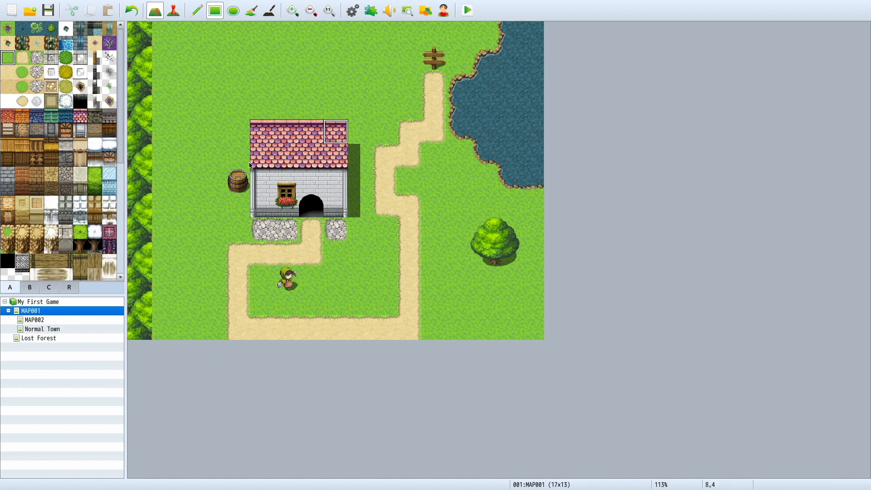
Step: Cover the path's stretch along the map's south edge with grass and repaint it in sand one row higher
mouse_move(410, 336)
left_mouse_down()
mouse_move(243, 334)
mouse_move(378, 308)
left_mouse_up()
left_click(22, 58)
left_click(268, 312)
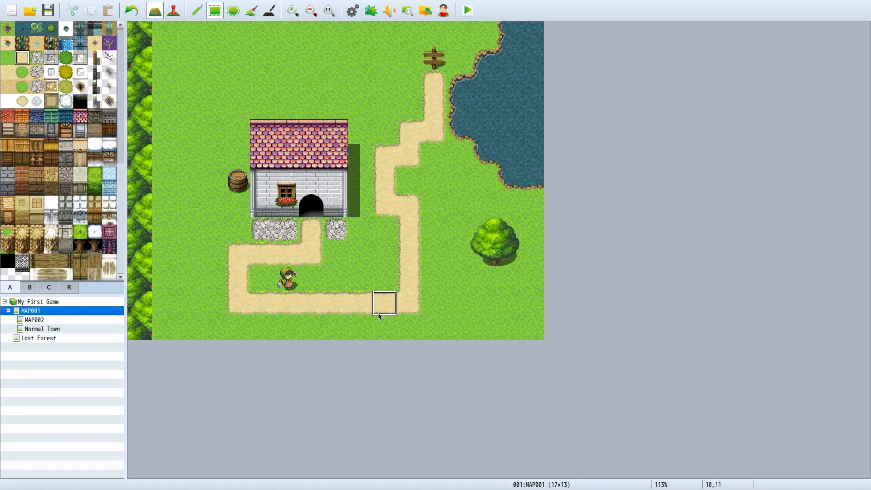
Step: Place the two-tile-high east half of the Large Tree against the forest strip near the map's northwest corner, starting at 1,1
scroll(92, 238, "down", 5)
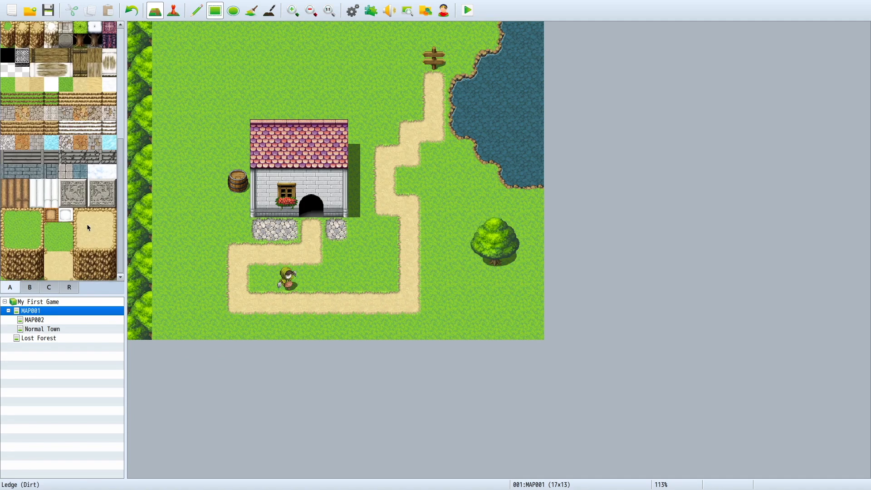
scroll(89, 206, "up", 5)
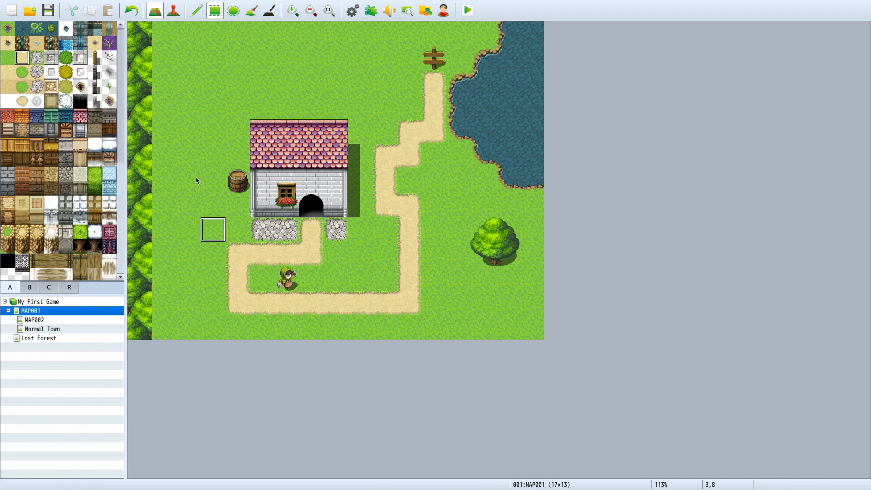
scroll(77, 245, "down", 5)
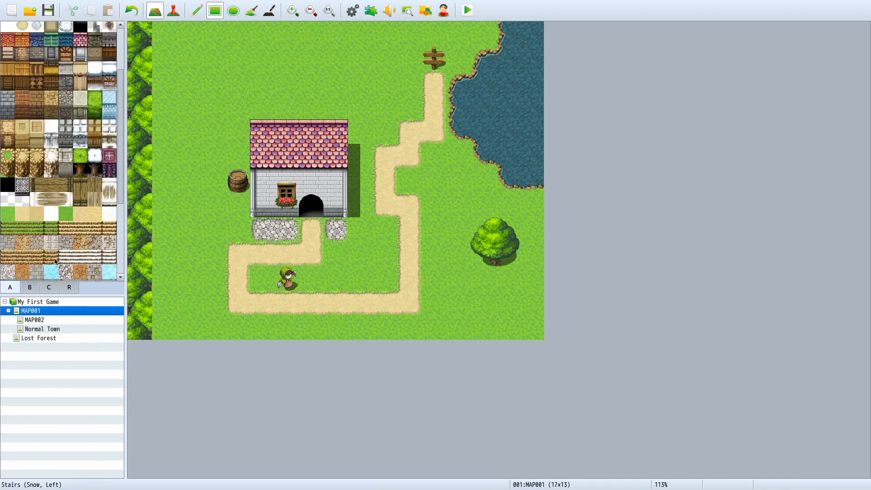
left_click(33, 287)
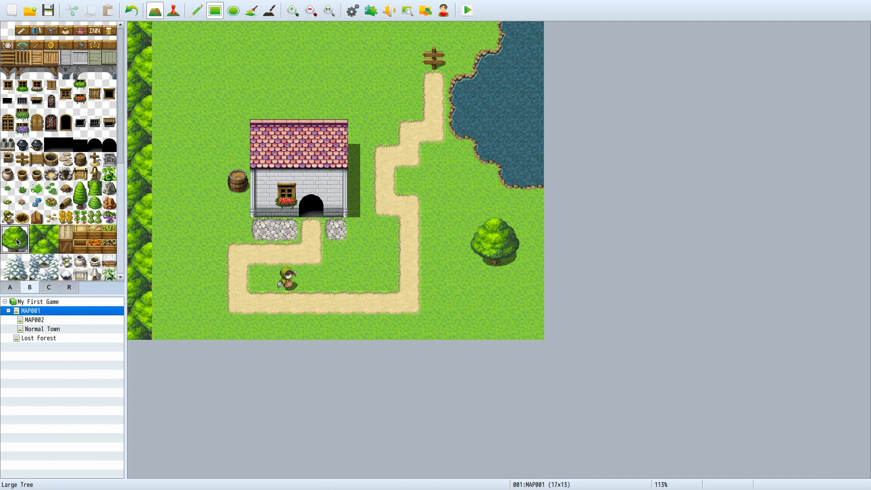
left_click(20, 242)
left_click_drag(18, 234, 21, 248)
left_click(166, 51)
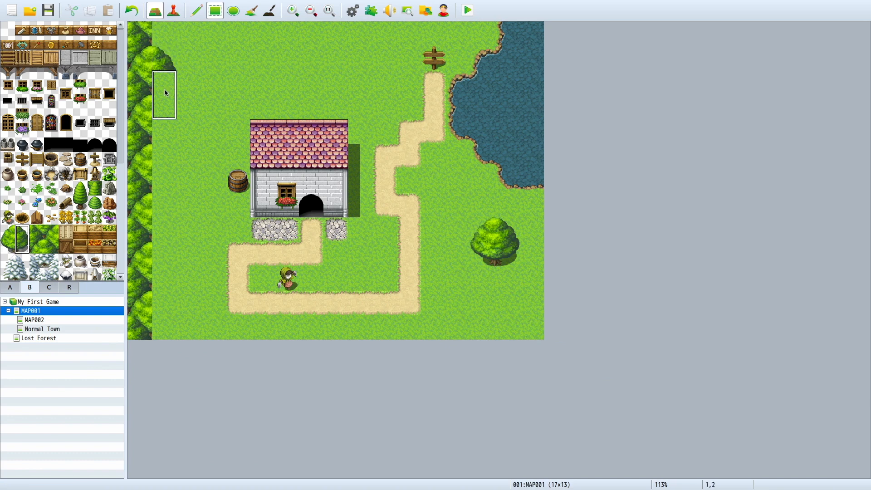
left_click(168, 69)
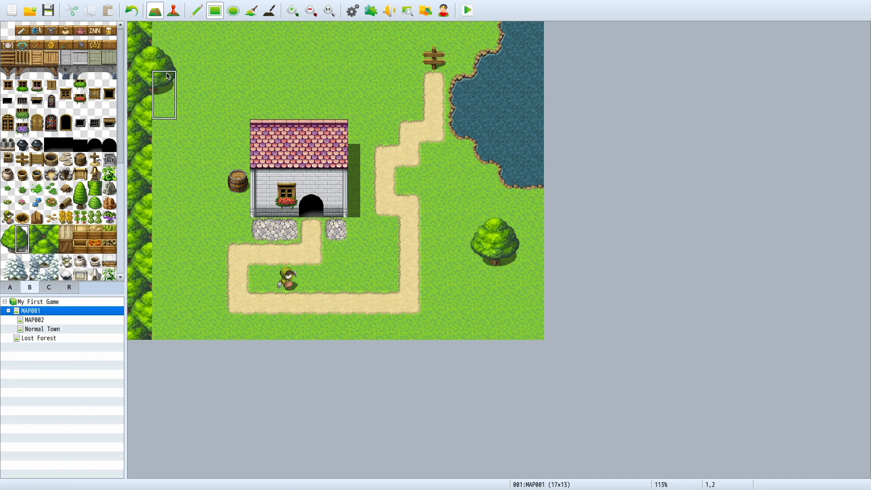
Step: Line the western forest strip with the east halves of the Large Tree down column 1, including the tree's lower half at 1,0
left_click(198, 10)
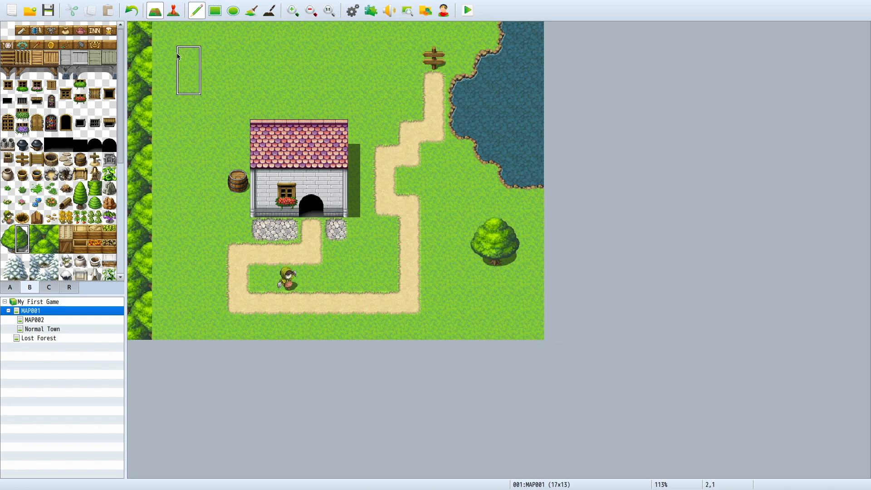
left_click_drag(165, 56, 159, 295)
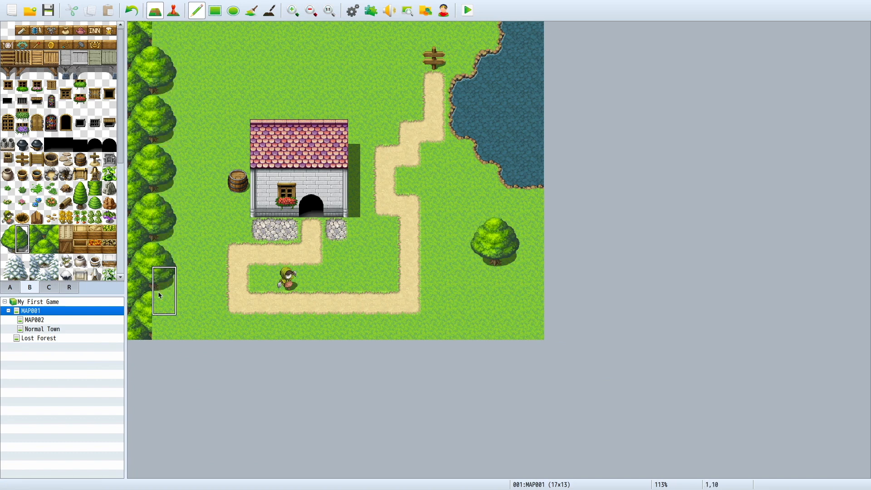
left_click(67, 175)
left_click(21, 246)
left_click(163, 33)
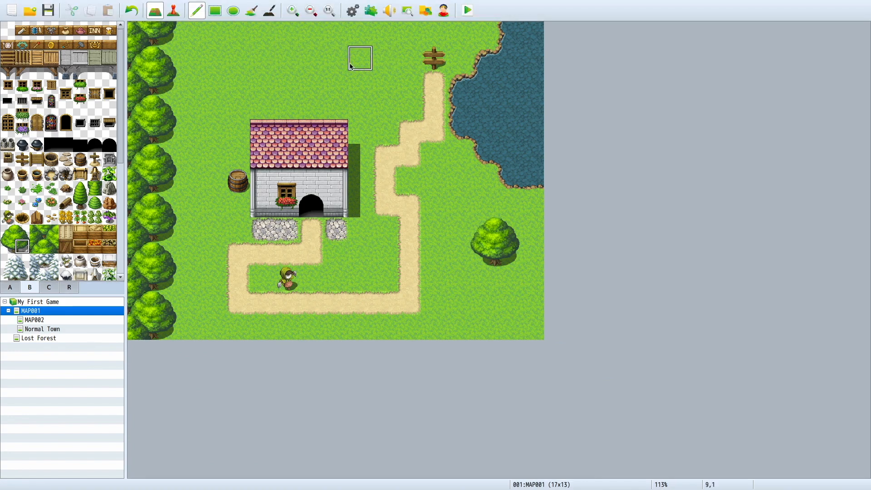
Step: Inspect the map at different zoom levels, return it to 100%, and look through the B tiles
left_click(292, 10)
left_click(326, 11)
left_click(311, 11)
left_click(311, 11)
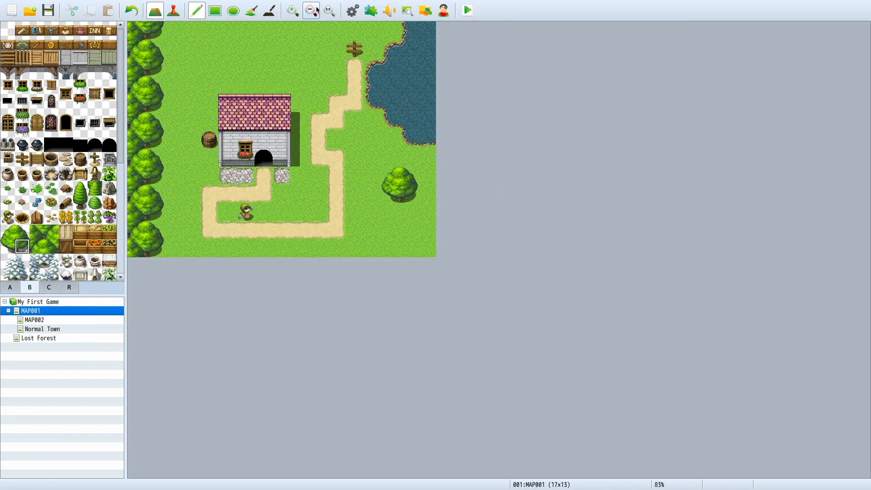
left_click(311, 11)
left_click(311, 11)
left_click(311, 11)
left_click(327, 11)
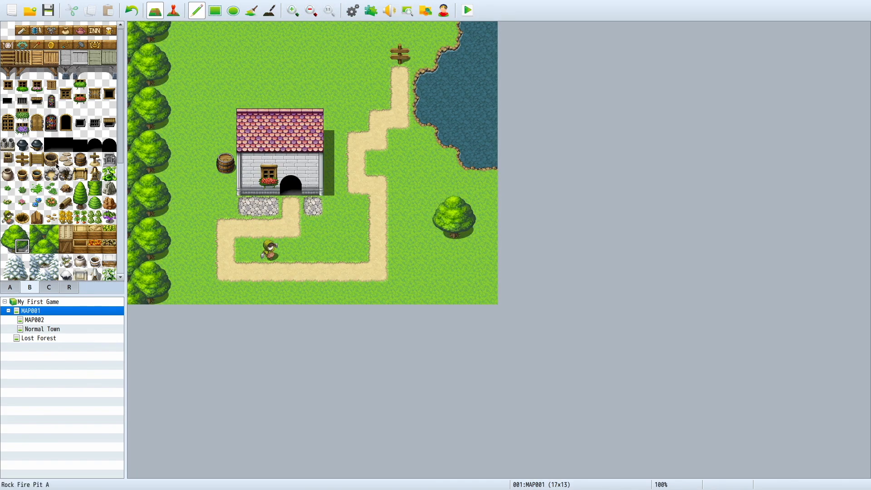
left_click(18, 231)
left_click_drag(14, 228, 28, 249)
scroll(81, 271, "down", 3)
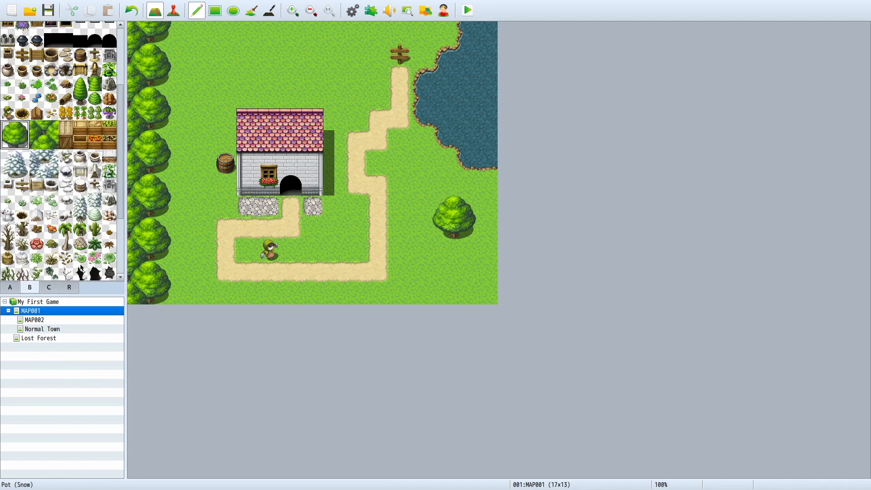
scroll(81, 272, "down", 3)
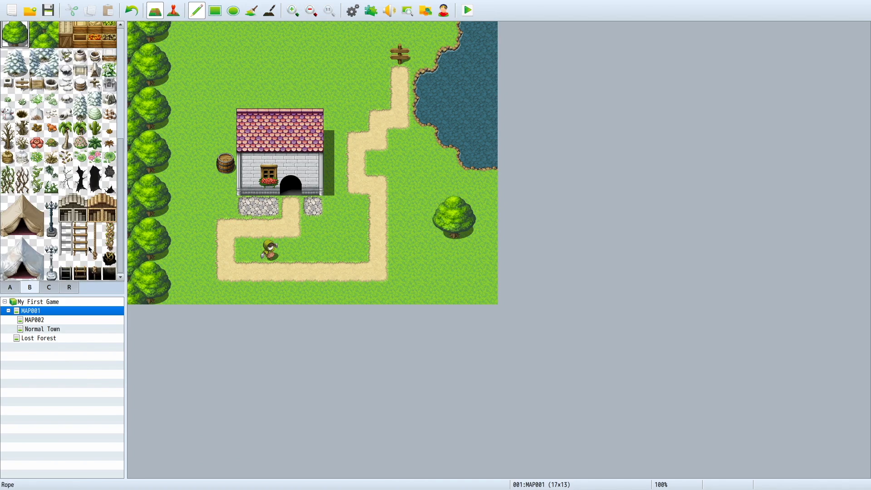
scroll(89, 249, "up", 6)
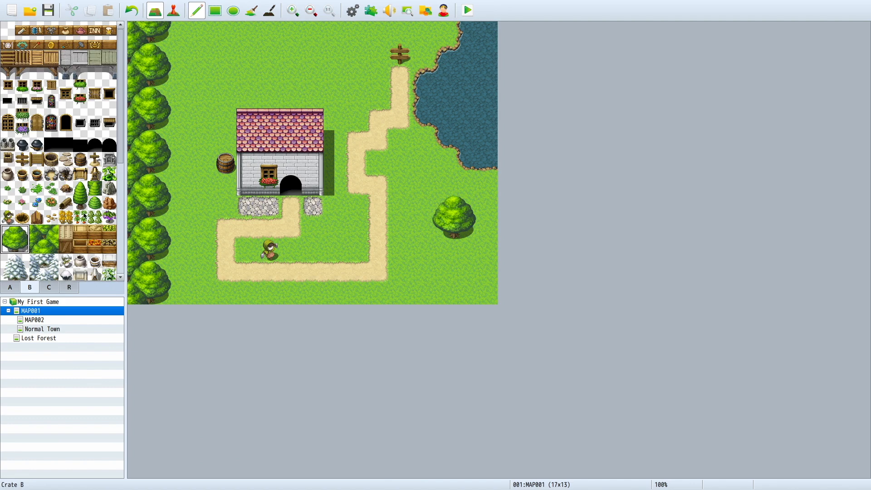
Step: Place three two-tile-high conifers side by side below the large tree in the map's southeast, undoing an extra fourth one
left_click_drag(85, 183, 85, 215)
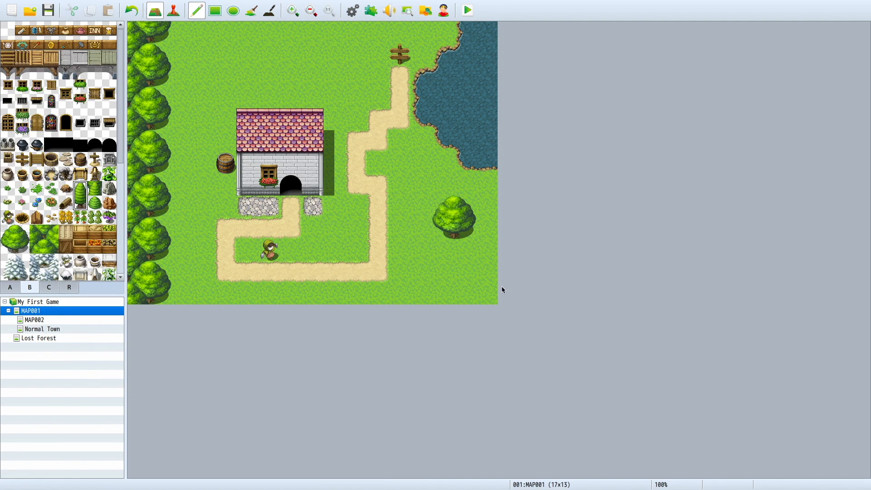
left_click(422, 262)
left_click(444, 263)
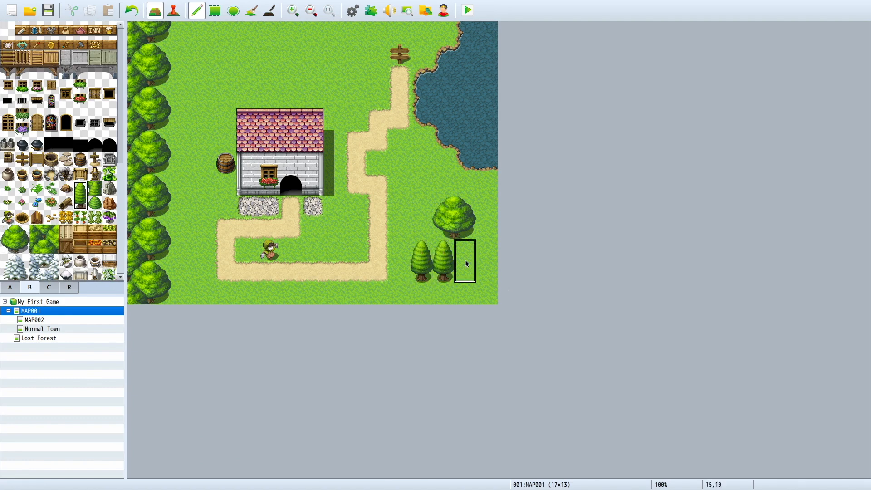
left_click(467, 265)
left_click(488, 284)
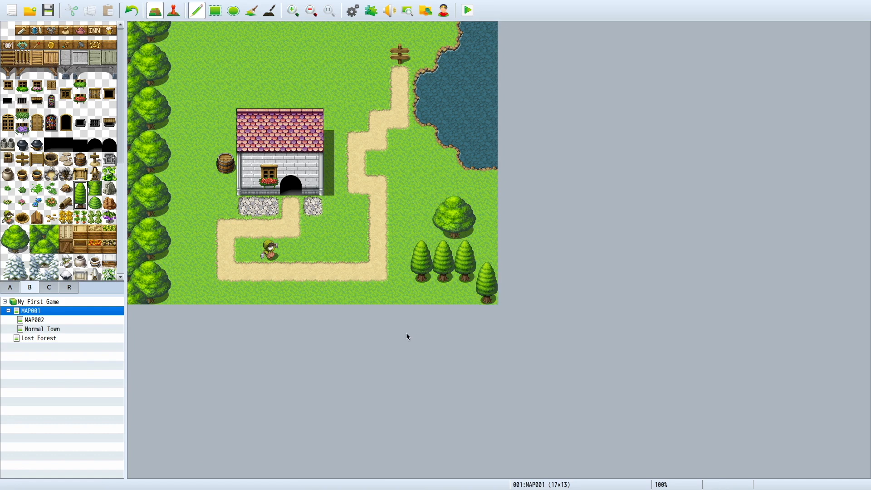
key("ctrl+z")
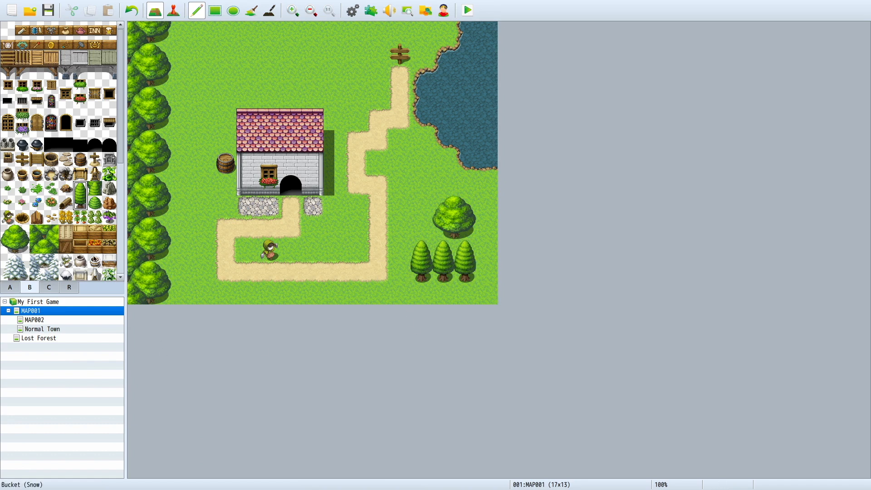
Step: Try placing a crate of orange produce on the grass beside the path in front of the house
left_click(90, 244)
left_click(306, 236)
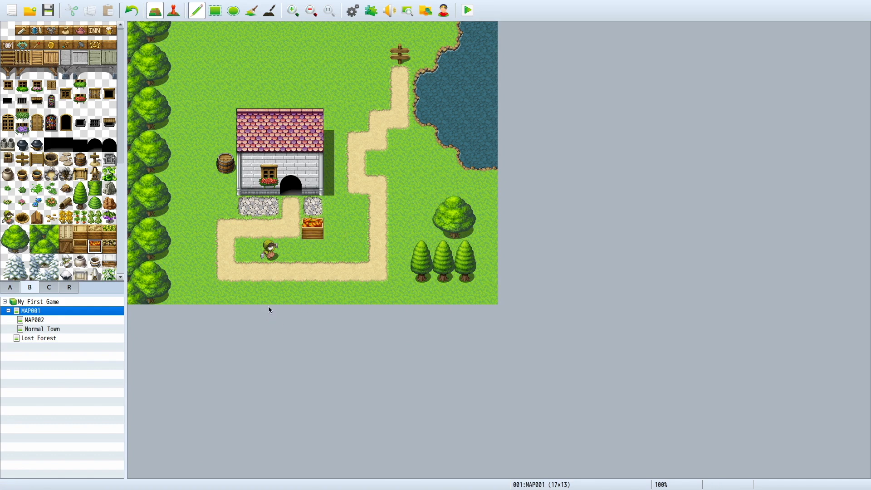
key("ctrl+z")
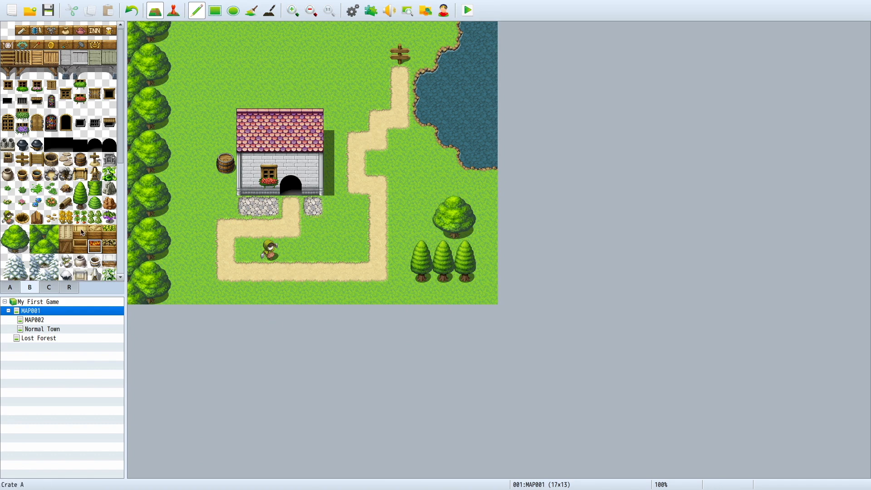
Step: Place a cactus from the B tiles next to the scarecrow inside the path's loop, at 7,10
scroll(82, 232, "down", 5)
left_click(95, 128)
left_click(291, 229)
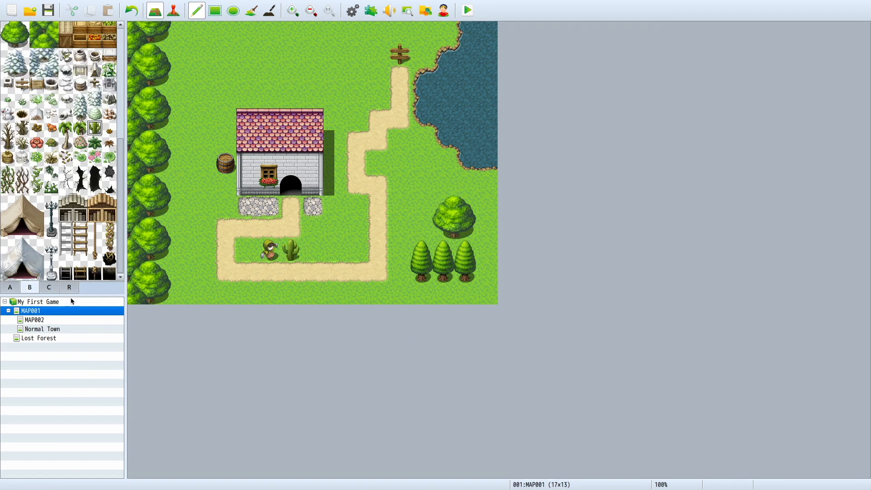
Step: Place the gray round stone tower from the C tiles against the house's west wall and cap it with the orange cone roof
left_click(48, 288)
scroll(83, 235, "down", 4)
scroll(37, 204, "up", 3)
scroll(36, 204, "down", 3)
left_click_drag(8, 143, 22, 200)
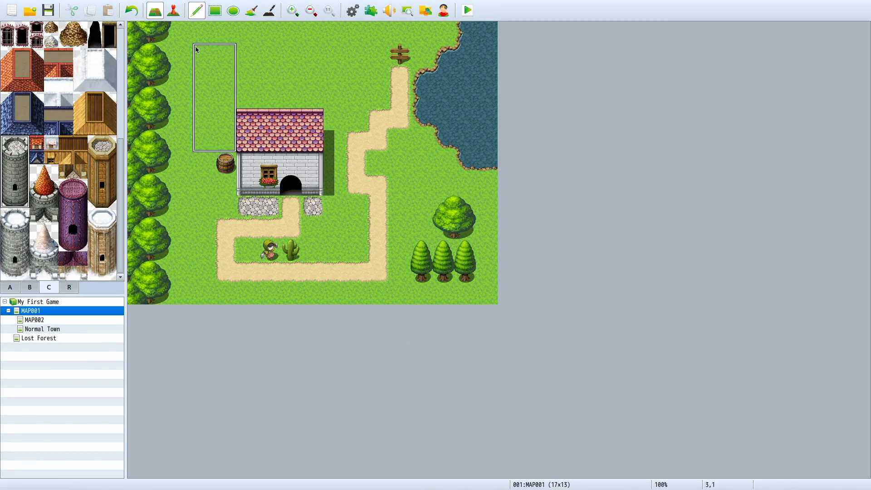
left_click(200, 76)
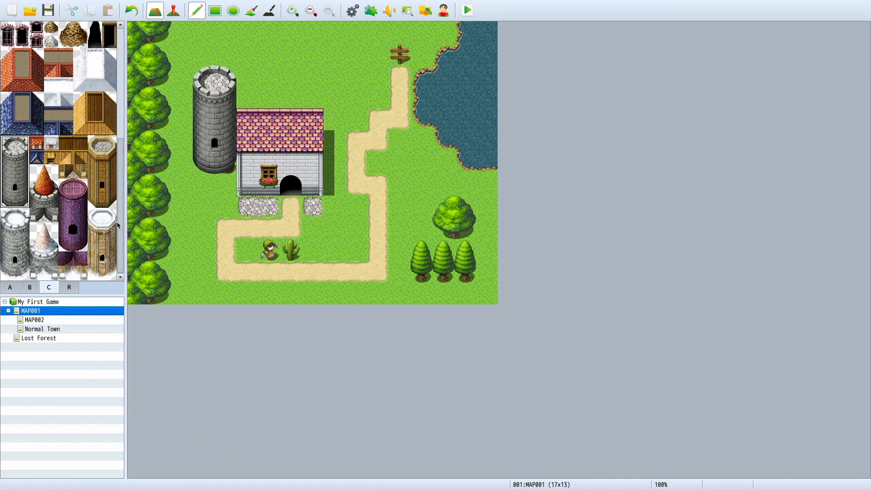
key("ctrl+z")
left_click(209, 103)
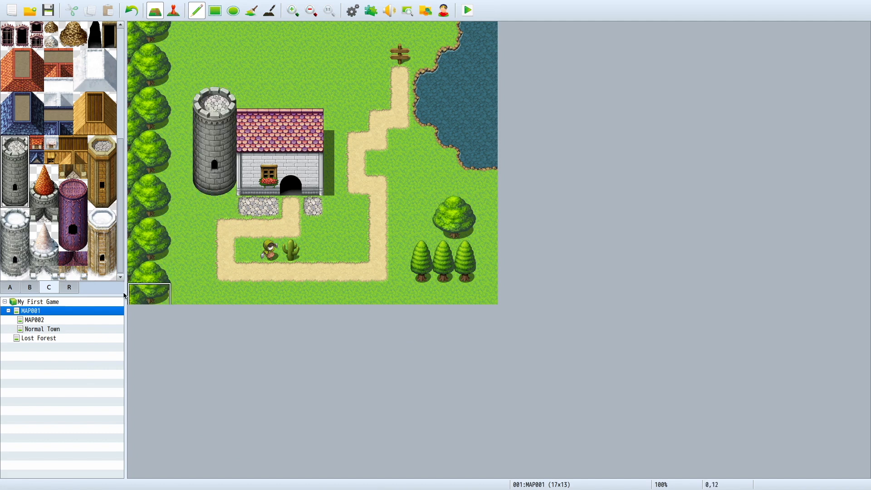
left_click_drag(49, 171, 51, 202)
left_click(205, 78)
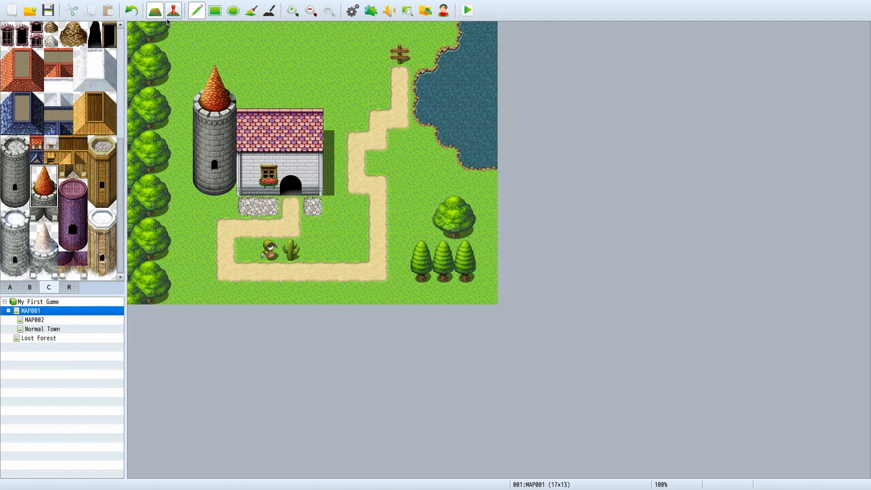
Step: Try building a white brick wall north of the house with the Pencil, then as a large block with the Rectangle tool
left_click(10, 287)
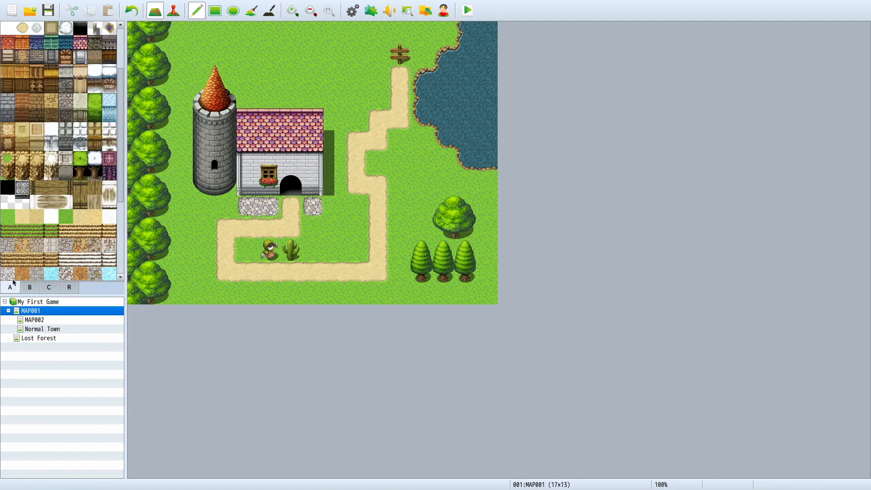
left_click(67, 118)
scroll(86, 132, "up", 5)
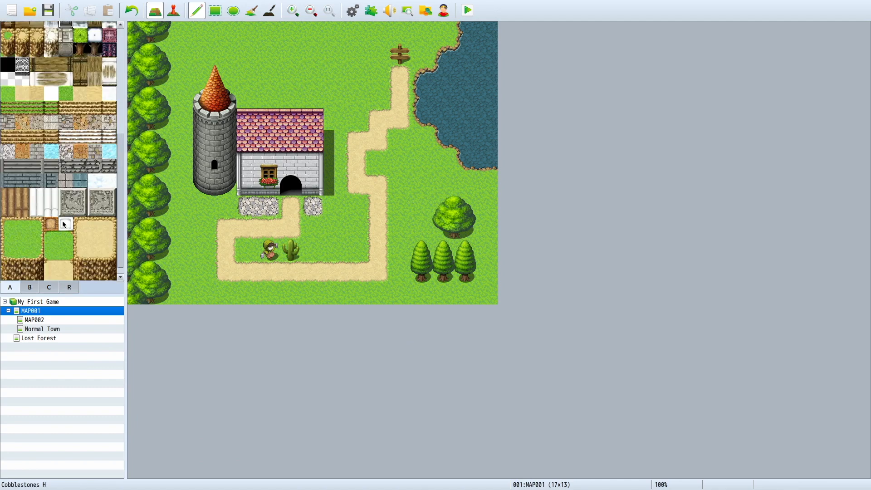
left_click(80, 131)
mouse_move(291, 54)
left_mouse_down()
mouse_move(357, 74)
mouse_move(263, 68)
mouse_move(330, 80)
left_mouse_up()
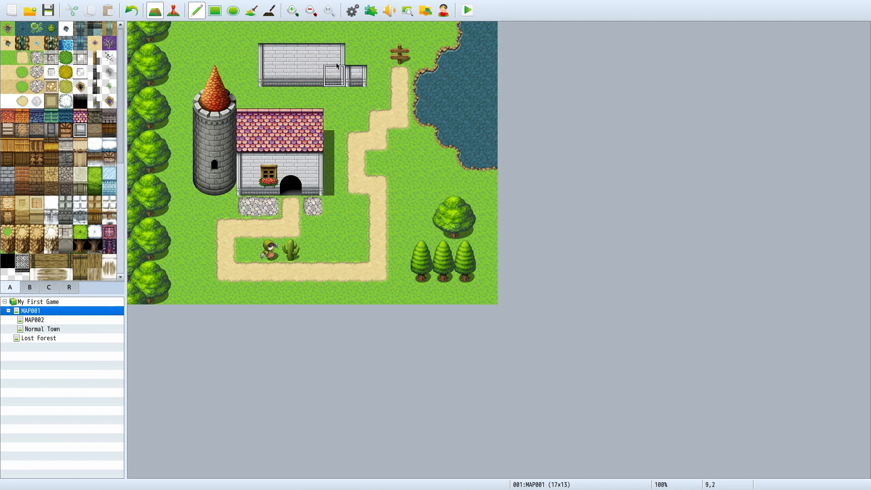
key("ctrl+z")
key("ctrl+z")
key("ctrl+z")
key("ctrl+z")
left_click(215, 10)
mouse_move(248, 54)
left_mouse_down()
mouse_move(386, 105)
mouse_move(354, 301)
mouse_move(413, 129)
mouse_move(472, 190)
left_mouse_up()
key("ctrl+z")
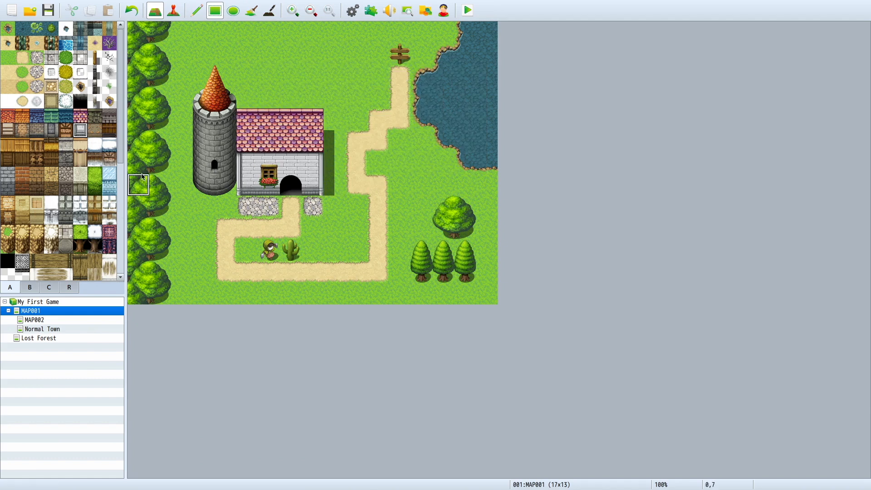
Step: Try filling a strip along the map's north edge with the dark forest wall tile using the Rectangle tool
left_click(80, 246)
left_click_drag(181, 33, 414, 33)
key("ctrl+z")
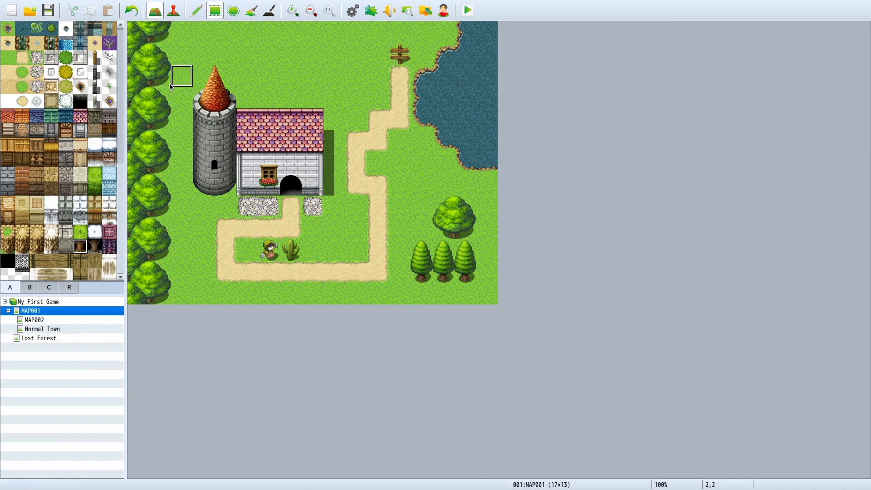
Step: Try placing the tall black opening from the B tiles on the grass north of the house with the Rectangle and Pencil tools
scroll(65, 261, "down", 5)
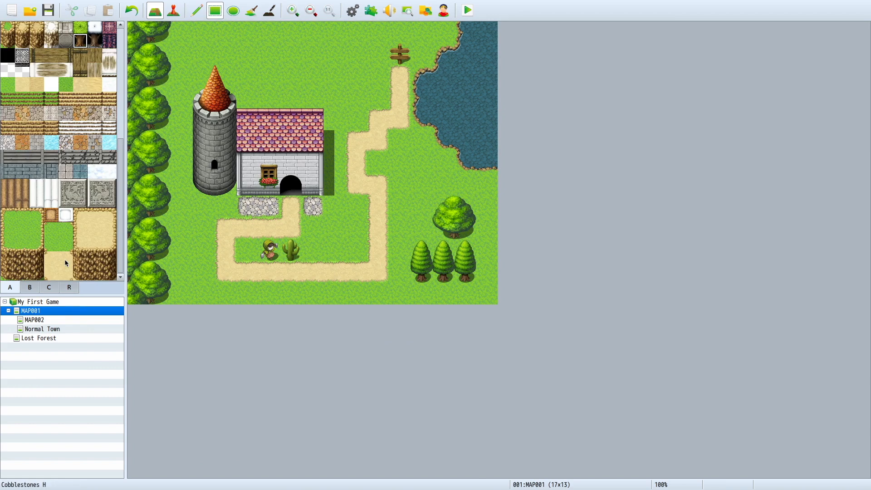
left_click_drag(14, 233, 32, 260)
left_click(31, 264)
left_click(36, 272)
left_click(30, 288)
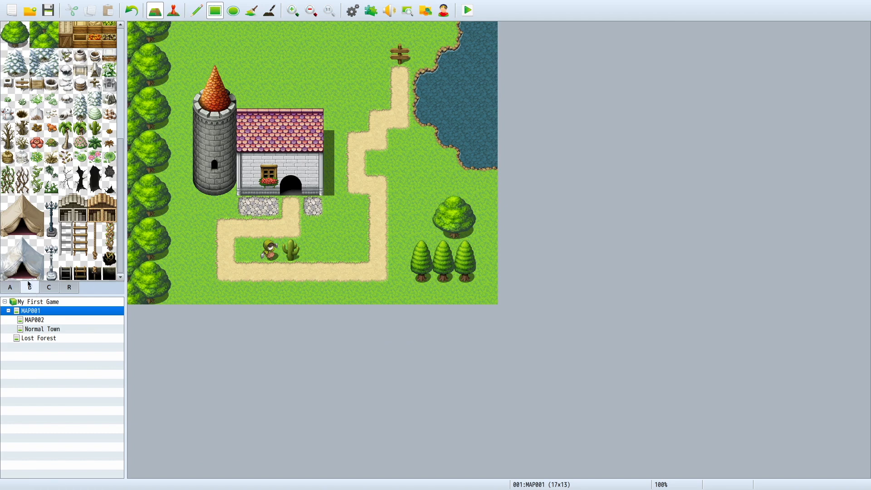
left_click(317, 74)
key("ctrl+z")
left_click(333, 57)
key("ctrl+z")
left_click(197, 10)
left_click(290, 45)
key("ctrl+z")
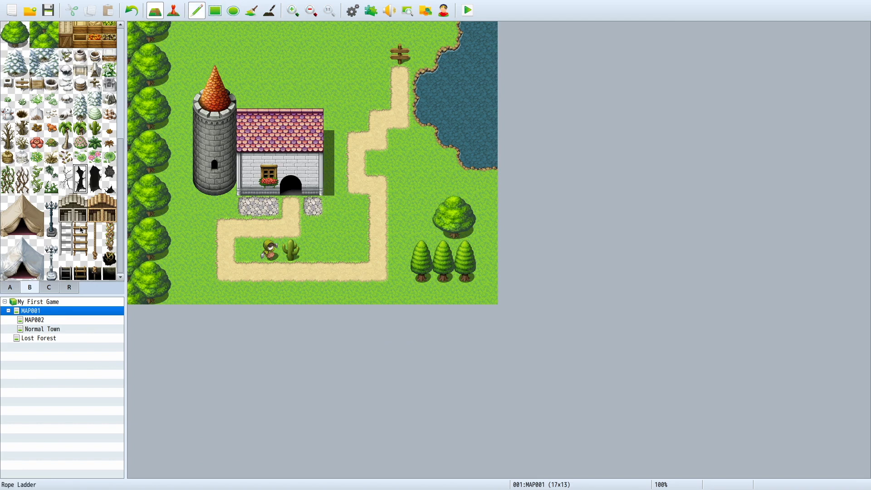
Step: Hang a four-tile-long rope down the west half of the stone tower, finishing with the knotted rope end tile
left_click_drag(94, 229, 96, 260)
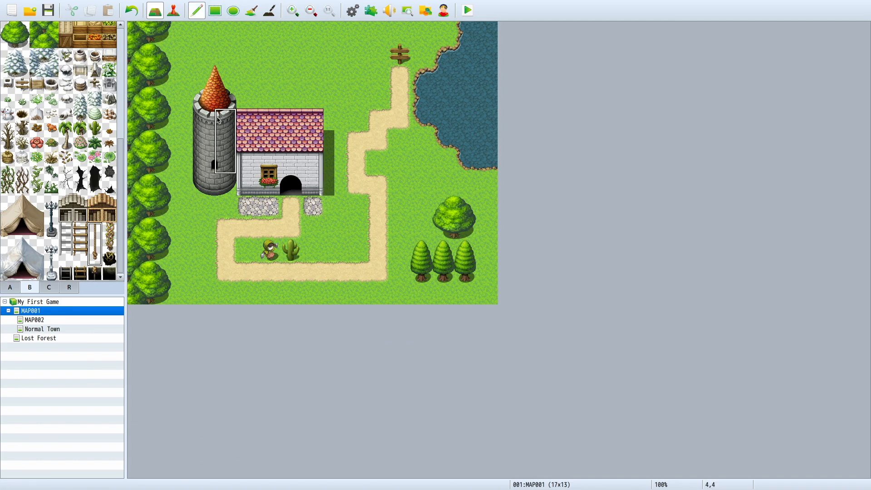
left_click(95, 230)
left_click_drag(210, 123, 201, 159)
left_click(100, 258)
left_click(203, 181)
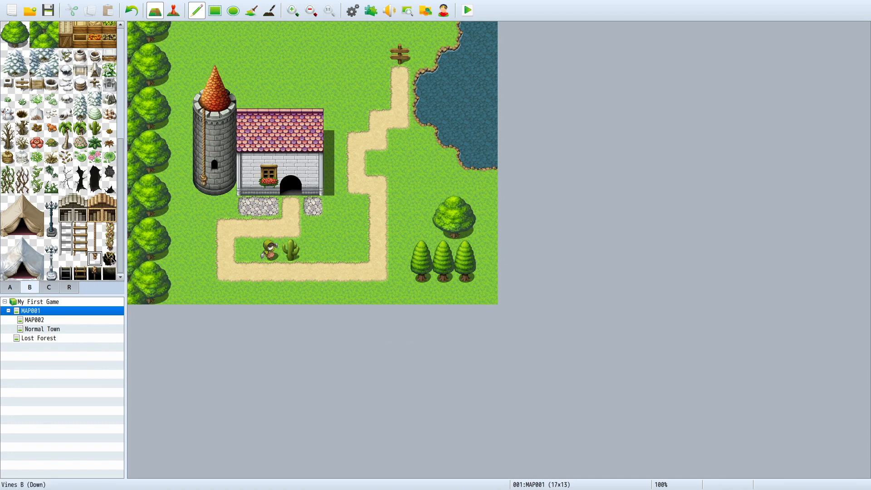
scroll(111, 221, "up", 5)
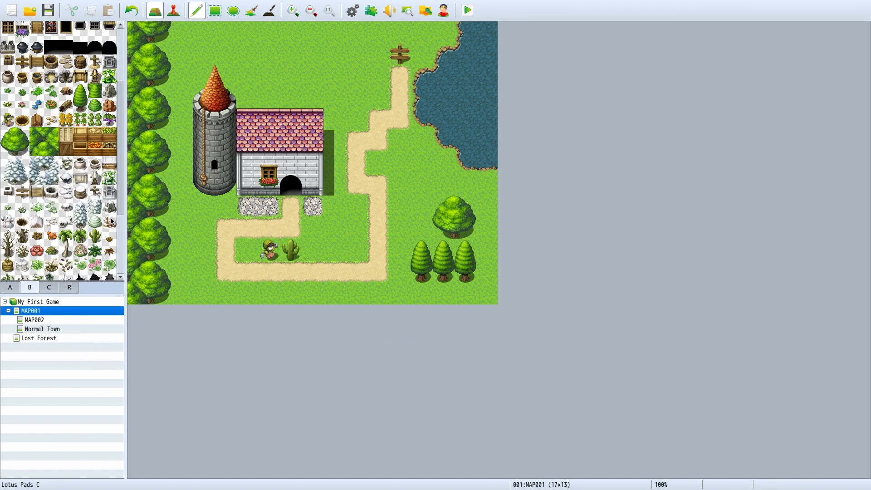
left_click(70, 288)
scroll(105, 211, "down", 5)
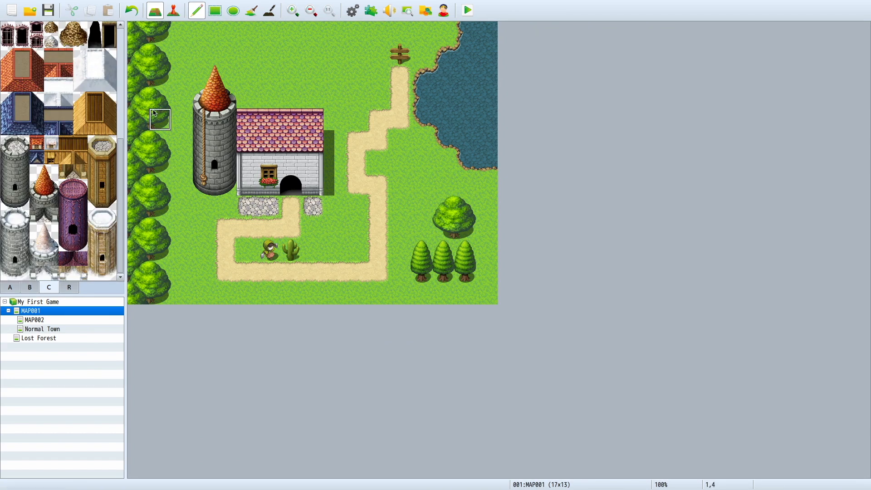
Step: Try painting meadow grass from the A tiles over the stone tower and its cone roof with the Pencil
left_click(10, 288)
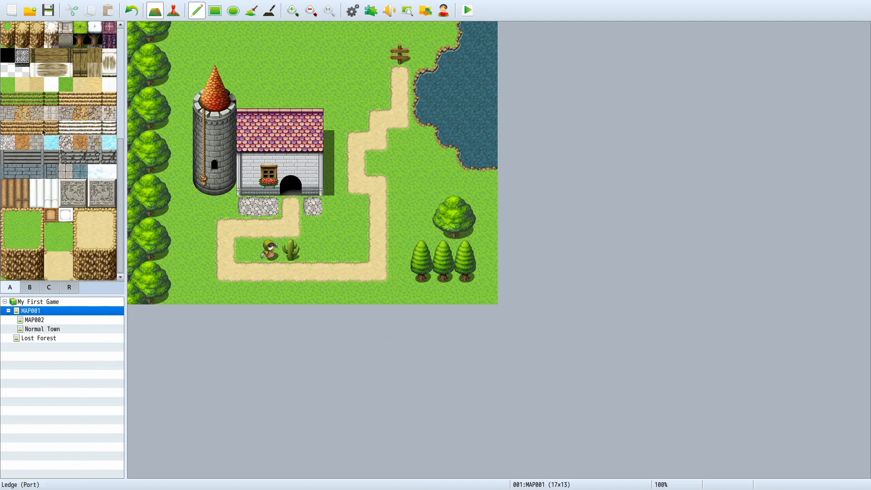
left_click(7, 85)
left_click_drag(204, 78, 269, 80)
left_click_drag(225, 58, 197, 223)
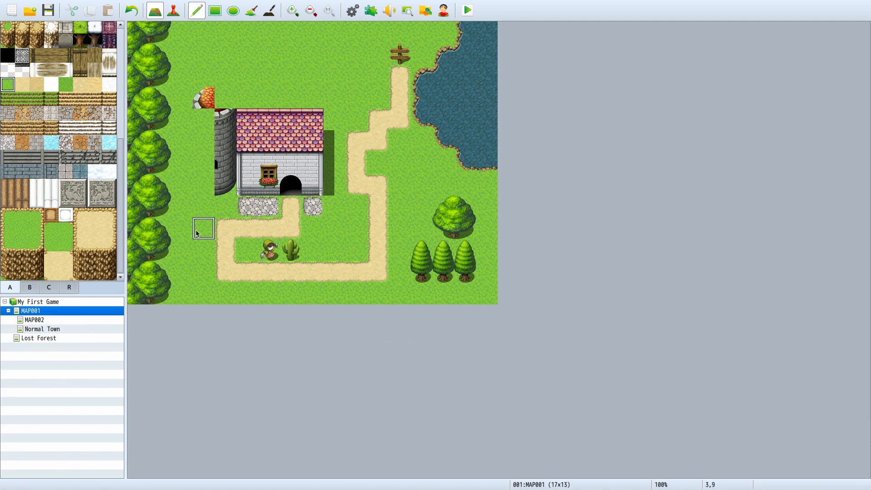
key("ctrl+z")
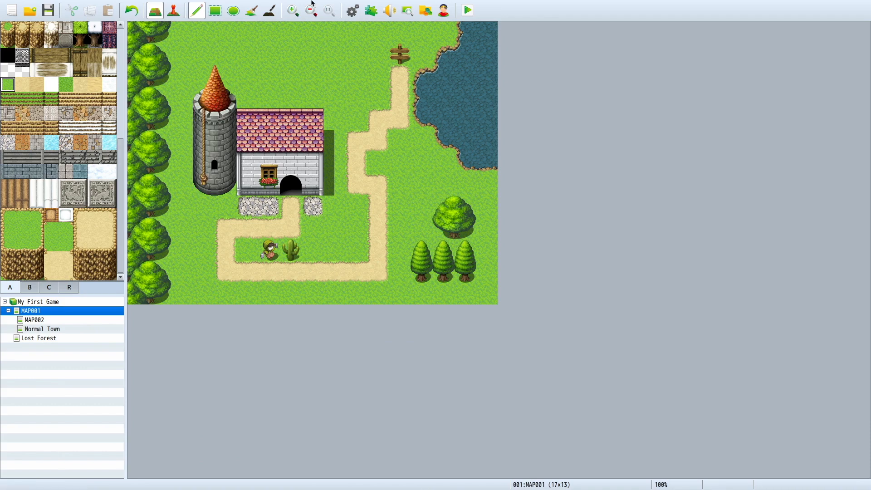
Step: Zoom the map view in to 150%
left_click(301, 15)
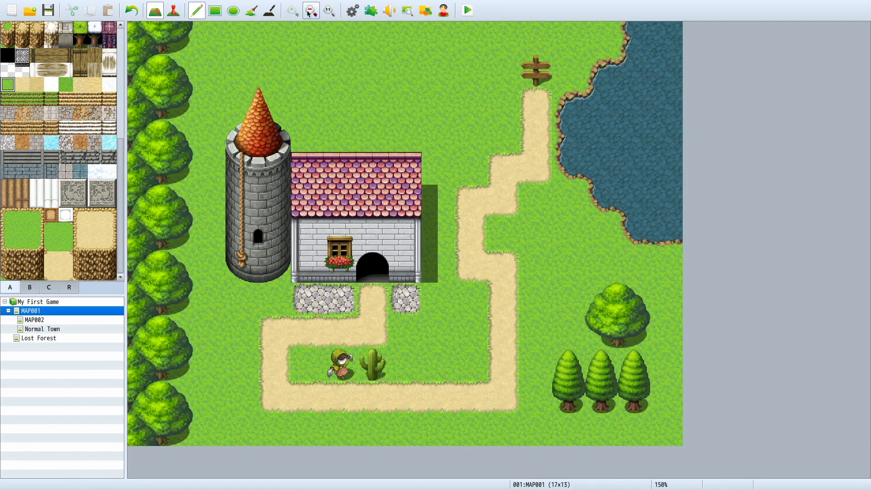
Step: Zoom the map view out, reset it to actual scale and zoom back in to 150%
left_click(311, 11)
left_click(311, 11)
left_click(329, 10)
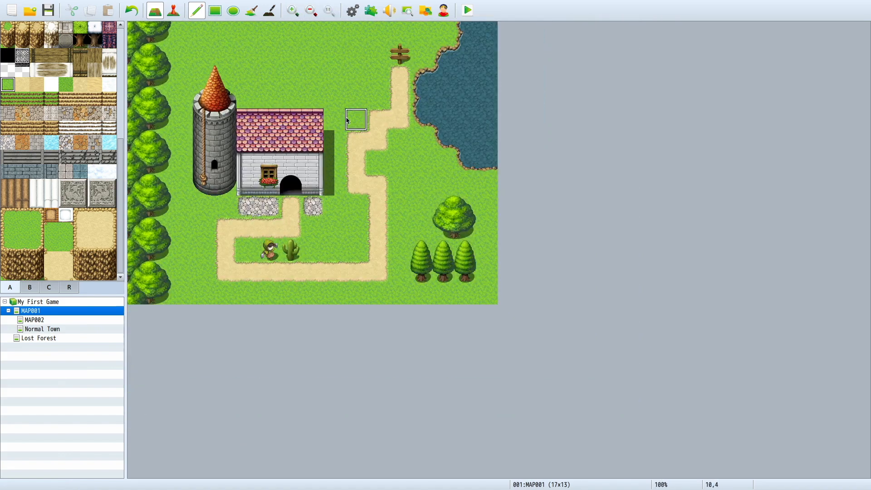
left_click(296, 10)
left_click(297, 10)
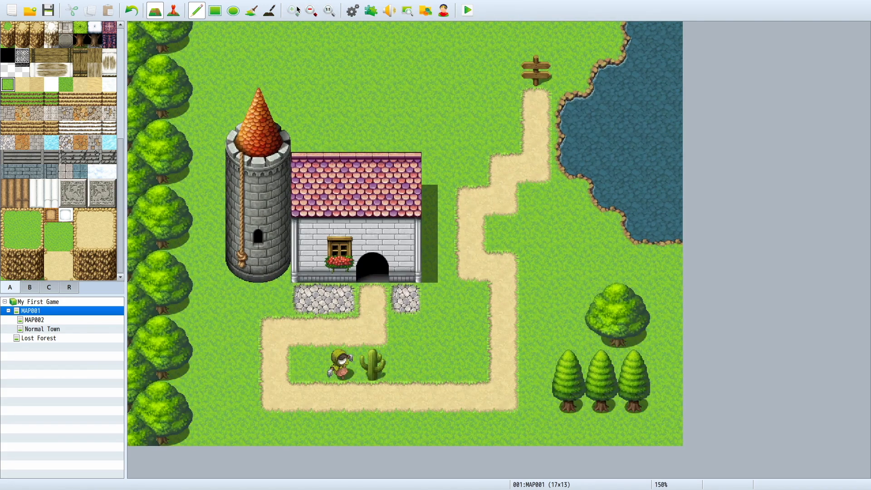
Step: Try painting a three-by-two-tile blue pool from the A tiles on the grass north of the house
left_click(49, 288)
left_click(15, 287)
scroll(48, 233, "up", 5)
left_click(65, 43)
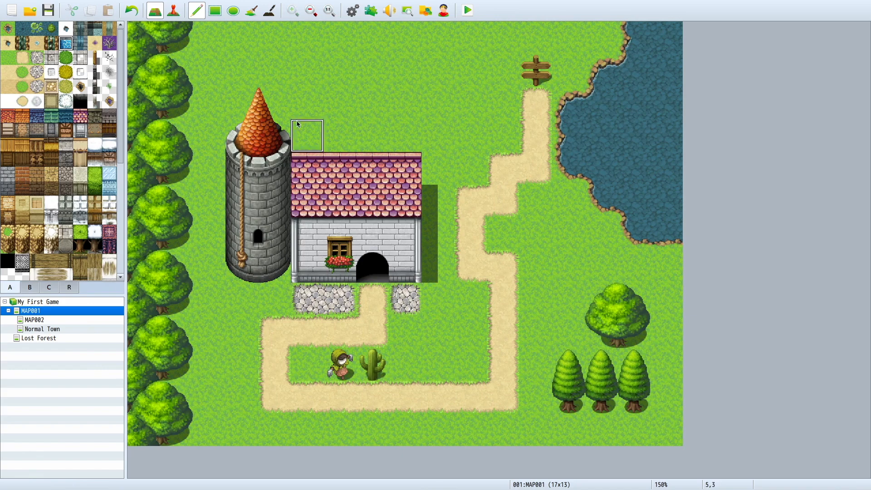
mouse_move(328, 59)
left_mouse_down()
mouse_move(404, 70)
mouse_move(388, 94)
mouse_move(341, 103)
left_mouse_up()
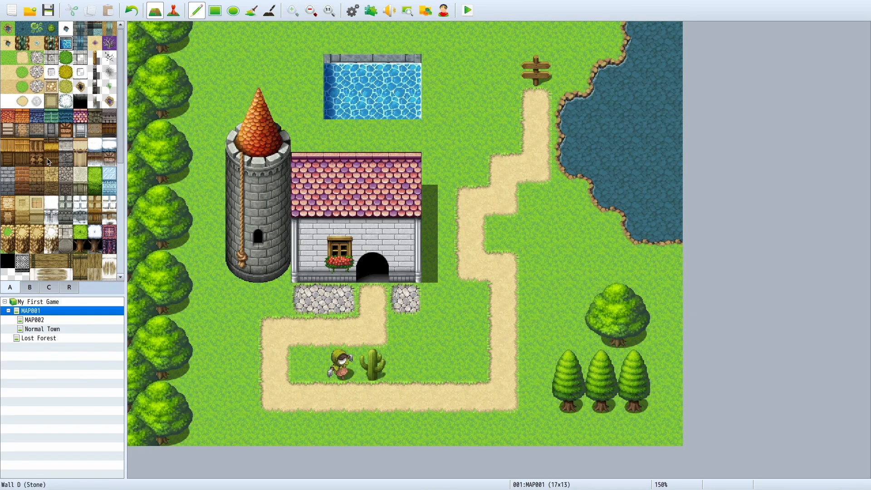
Step: Try framing the pool with stone-bordered cobblestone paving, then undo the attempts together with the pool
left_click(51, 58)
mouse_move(316, 58)
left_mouse_down()
mouse_move(318, 119)
mouse_move(381, 127)
left_mouse_up()
key("ctrl+z")
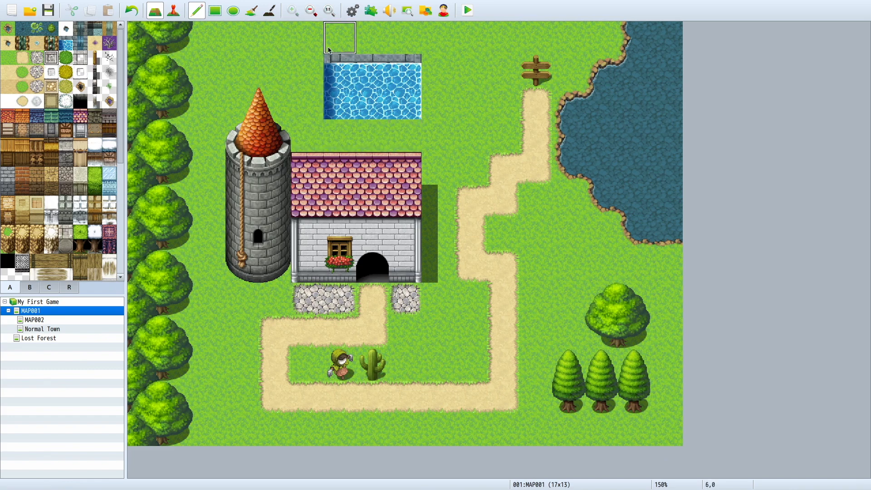
mouse_move(340, 37)
left_mouse_down()
mouse_move(438, 37)
mouse_move(436, 115)
mouse_move(413, 126)
left_mouse_up()
key("ctrl+z")
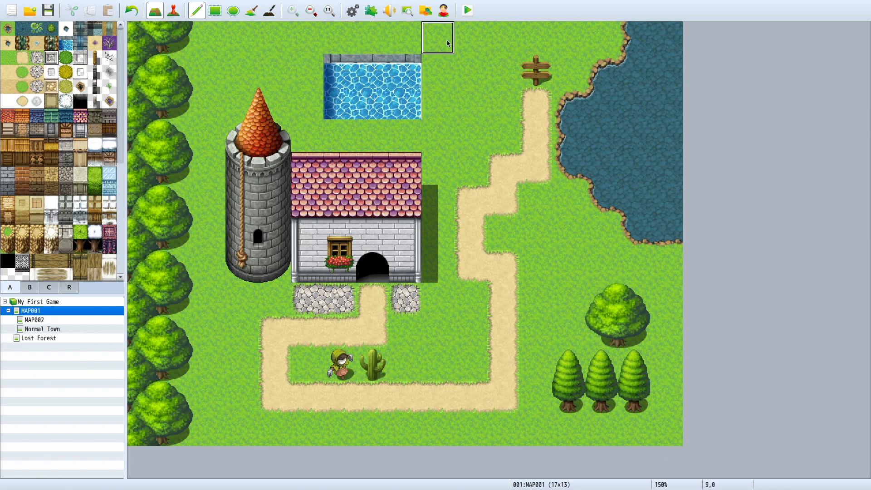
mouse_move(306, 69)
left_mouse_down()
mouse_move(406, 70)
mouse_move(373, 102)
mouse_move(375, 119)
left_mouse_up()
key("ctrl+z")
key("ctrl+z")
Step: Try painting a closed ring of stone-bordered cobblestone on the open grass north of the house
mouse_move(343, 71)
left_mouse_down()
mouse_move(340, 104)
mouse_move(413, 113)
mouse_move(341, 70)
mouse_move(341, 136)
left_mouse_up()
key("ctrl+z")
key("ctrl+z")
mouse_move(405, 69)
left_mouse_down()
mouse_move(420, 133)
mouse_move(472, 135)
mouse_move(472, 70)
mouse_move(405, 72)
left_mouse_up()
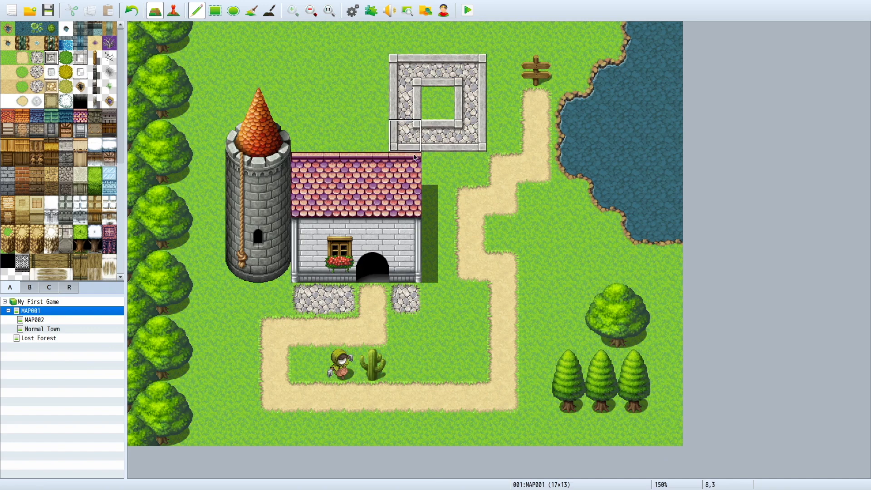
key("ctrl+z")
Step: Paint a three-by-three-tile ring of stone-bordered cobblestone at the map's north edge and fill its centre tile with blue pool water
left_click(378, 50)
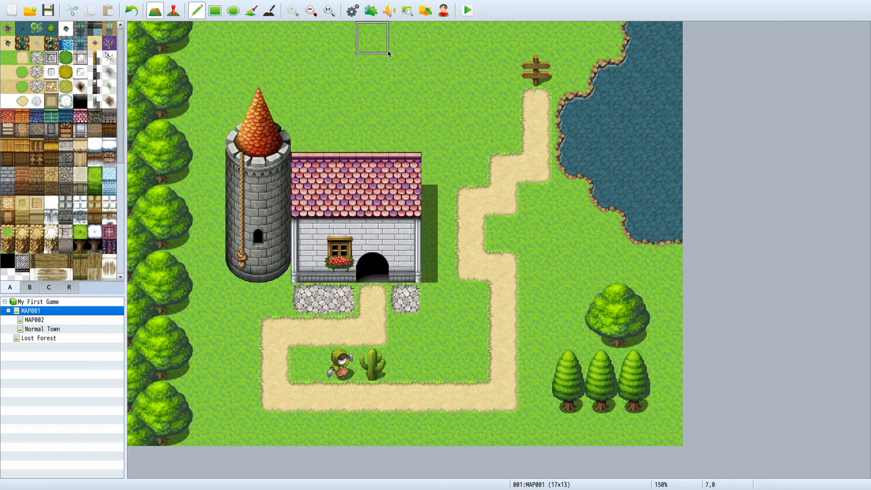
mouse_move(379, 53)
left_mouse_down()
mouse_move(389, 100)
mouse_move(438, 103)
mouse_move(438, 37)
mouse_move(382, 89)
left_mouse_up()
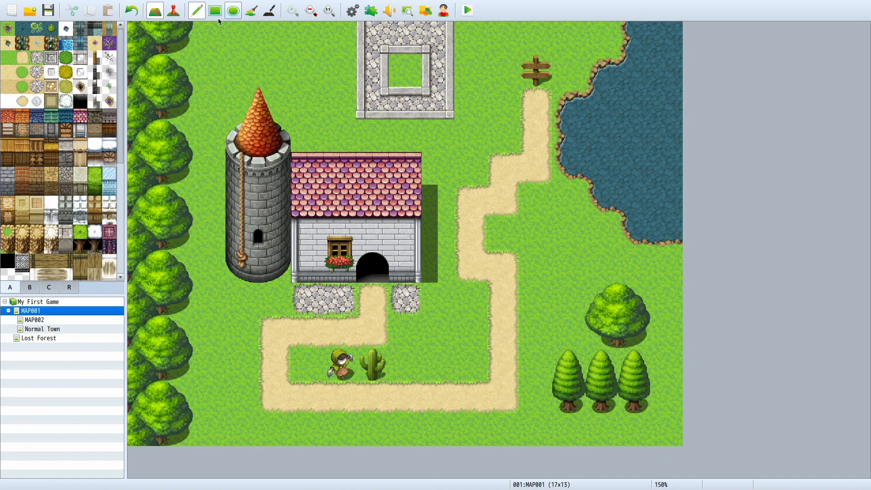
left_click(66, 43)
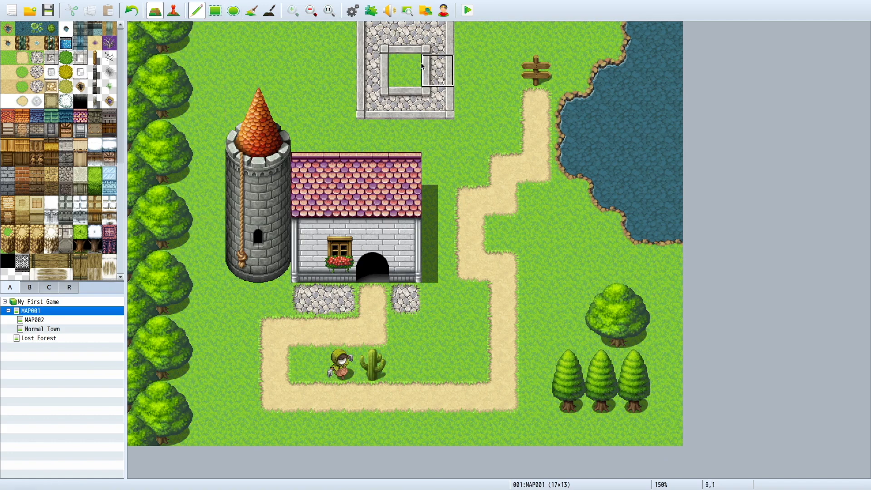
left_click(438, 70)
left_click(406, 67)
key("ctrl+z")
key("ctrl+z")
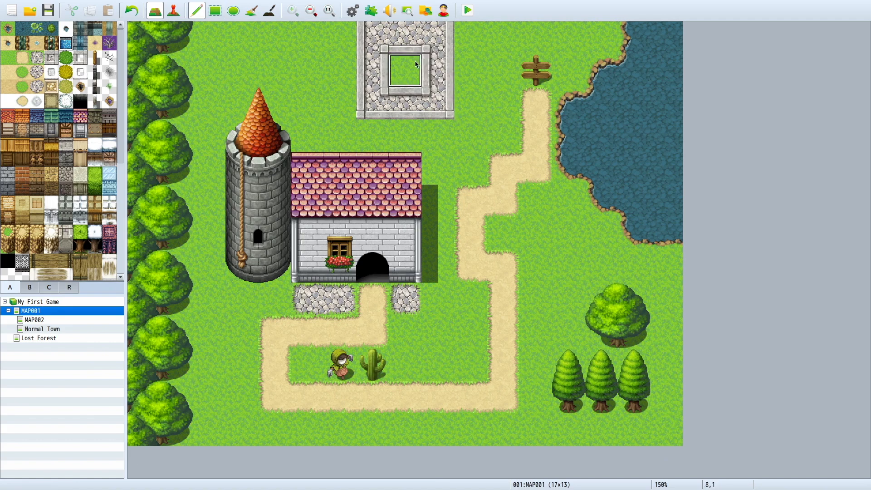
left_click(408, 69)
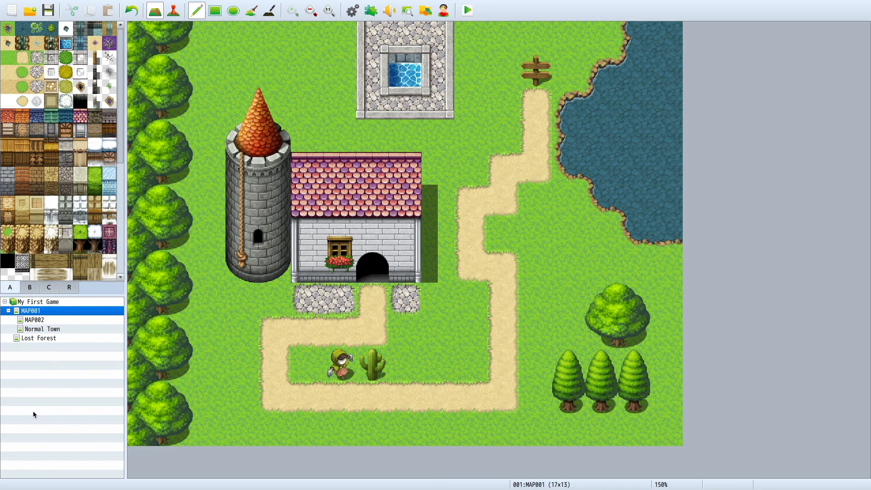
Step: Try placing the well from the B tiles on the north side of the cobblestone ring
scroll(99, 265, "down", 5)
scroll(100, 264, "up", 5)
scroll(98, 259, "down", 5)
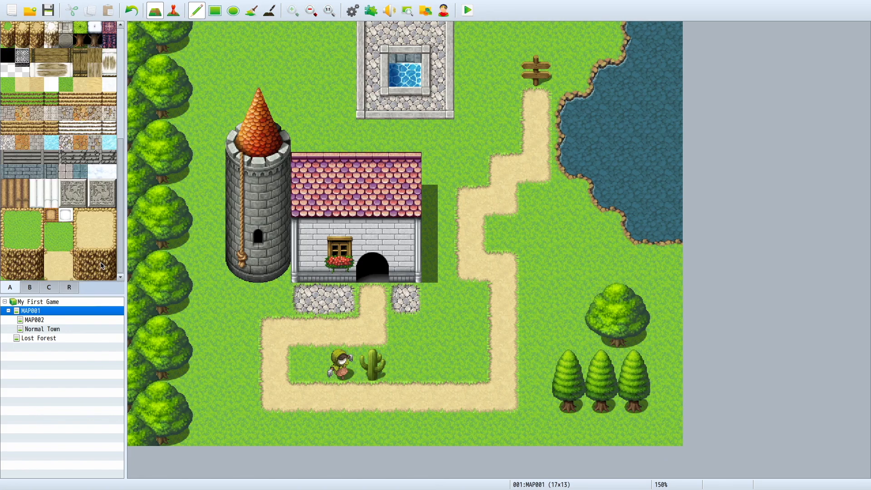
scroll(93, 248, "up", 5)
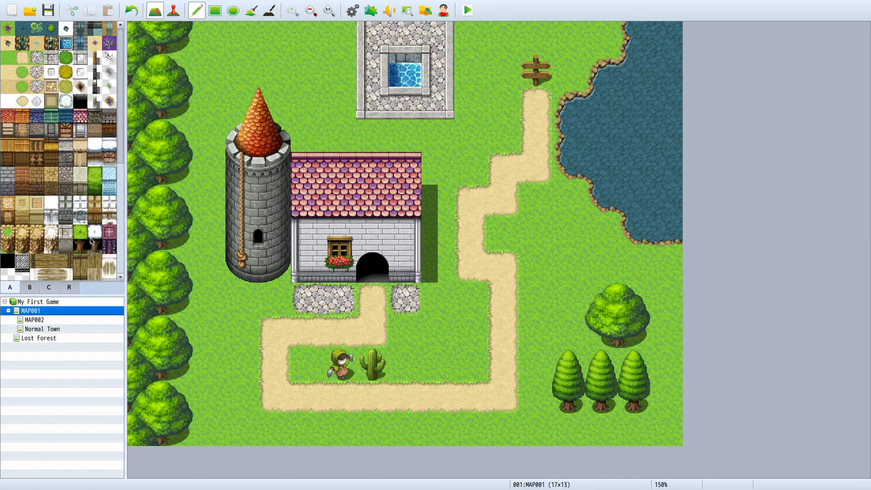
left_click(31, 286)
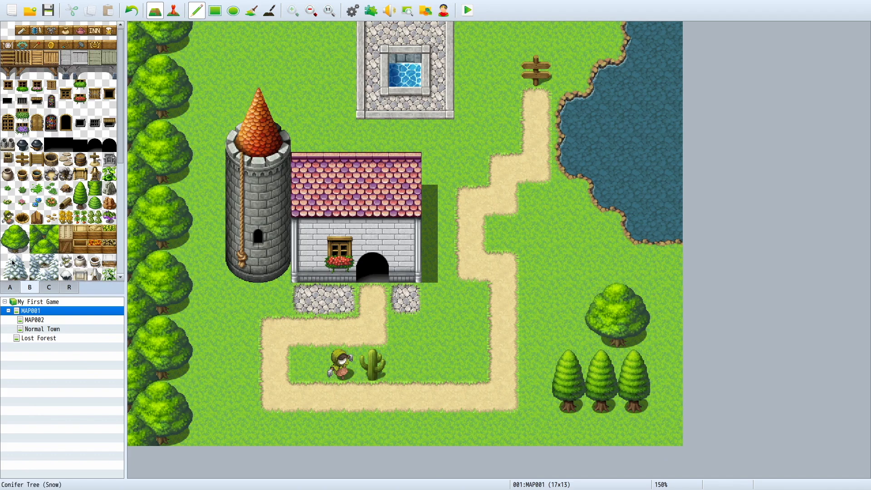
scroll(13, 263, "down", 2)
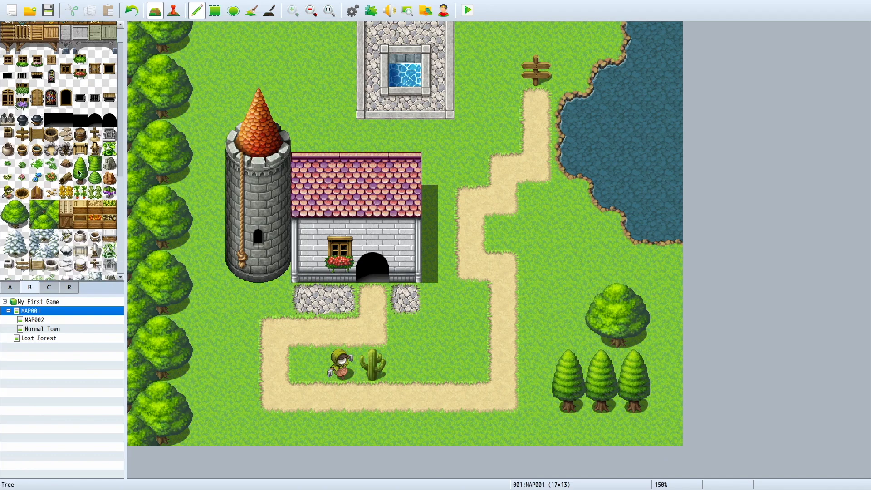
scroll(58, 165, "up", 2)
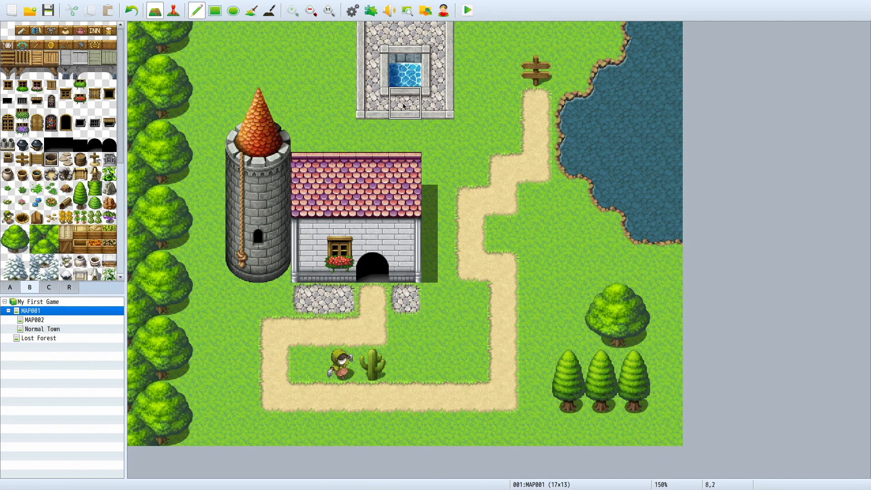
left_click(405, 39)
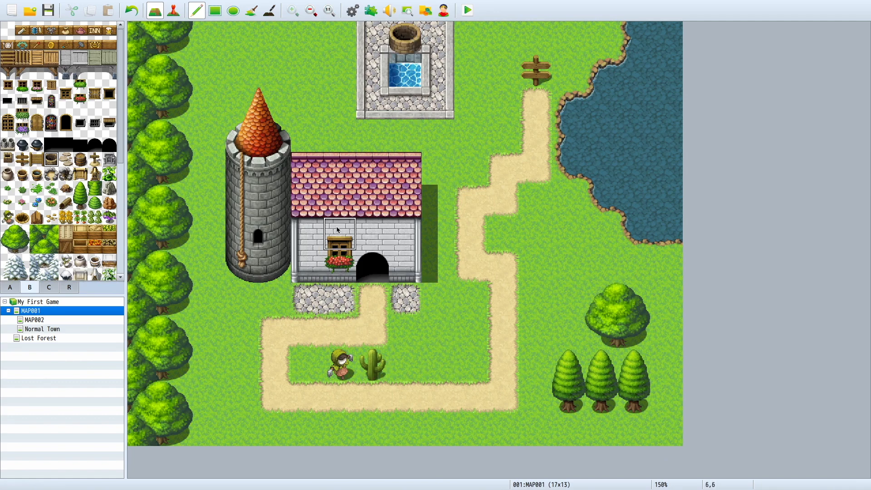
key("ctrl+z")
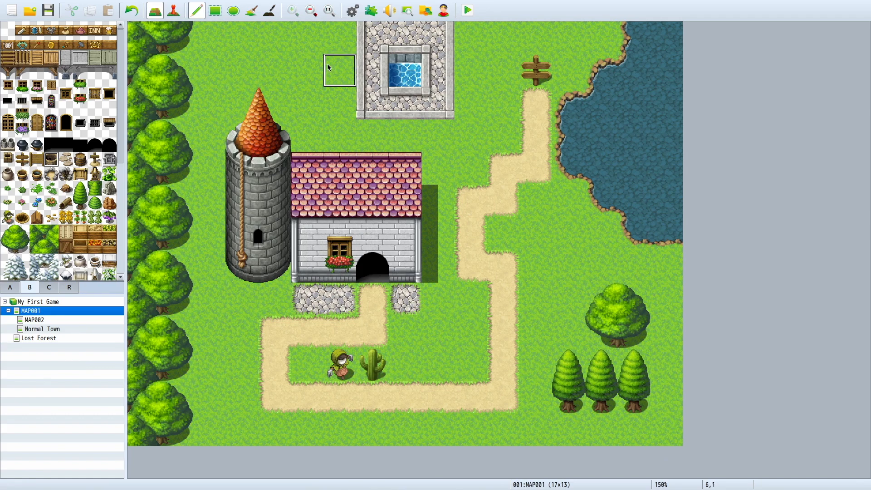
Step: Try extending the bordered cobblestone one tile west of the ring and placing the well on that tile
left_click(10, 287)
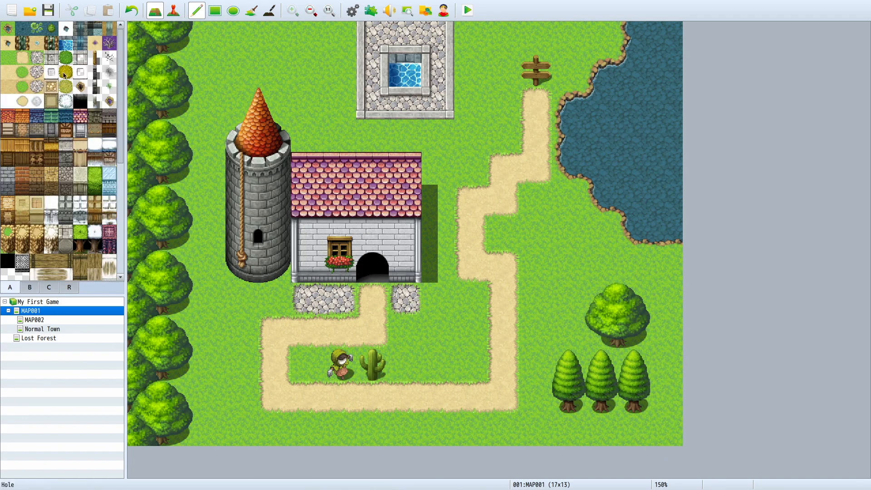
left_click(340, 69)
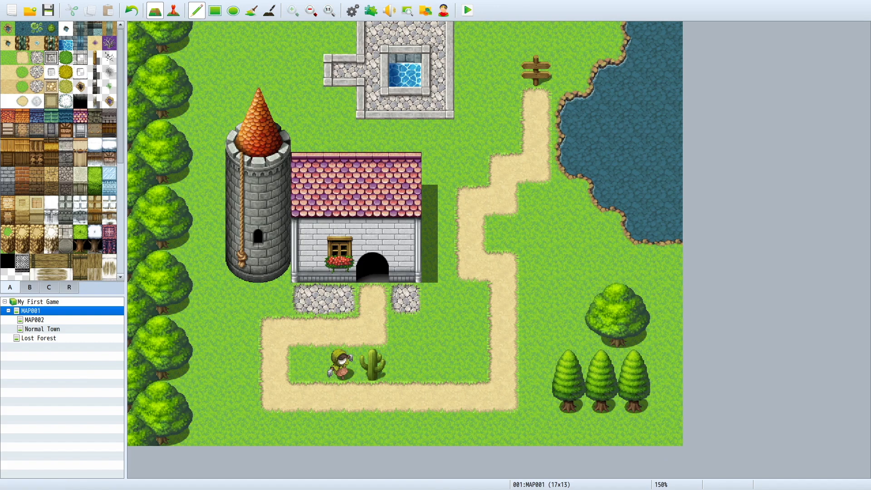
left_click(50, 284)
left_click(24, 285)
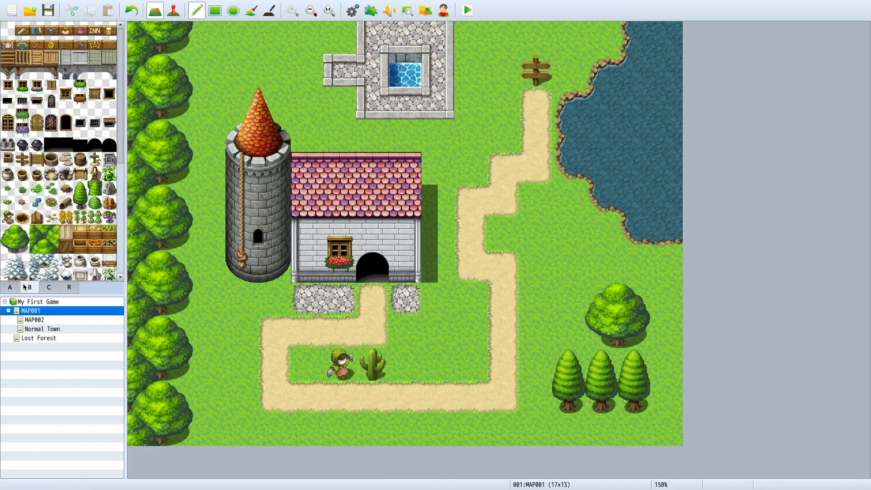
left_click(52, 158)
left_click(340, 70)
key("ctrl+z")
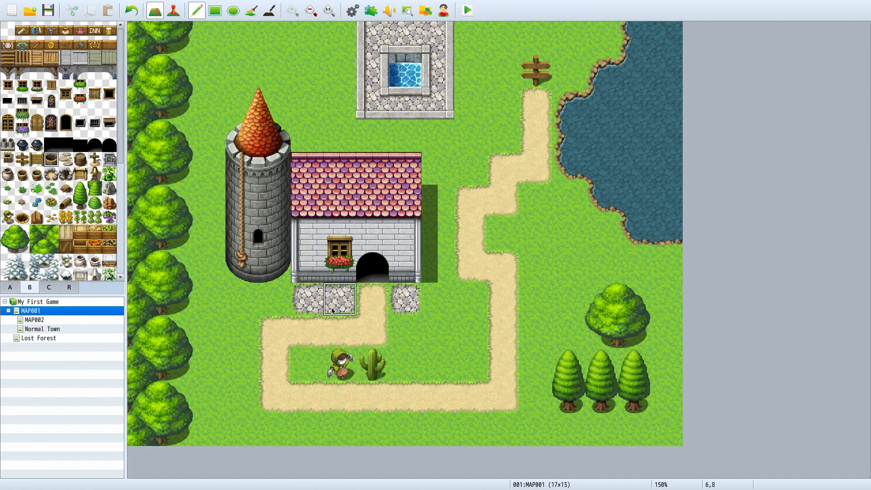
Step: Place the well on the westernmost cobblestone tile in front of the house and a wooden board on the patch east of the doorway
left_click(307, 299)
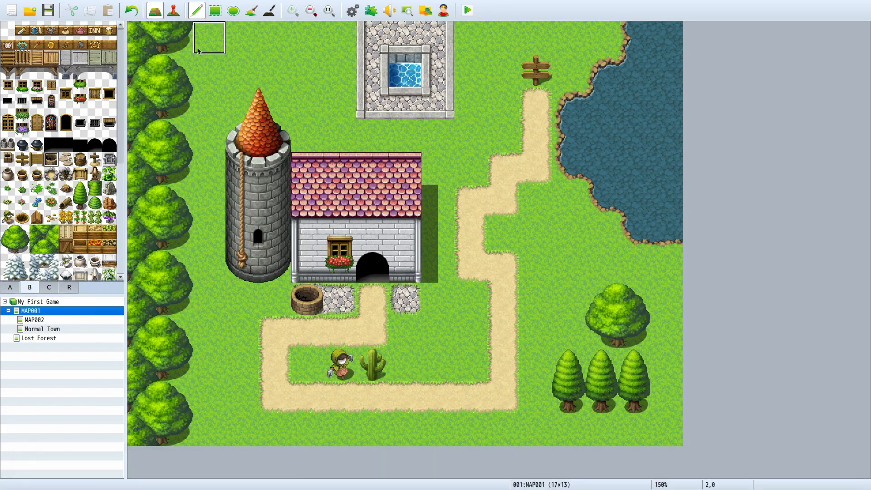
left_click(37, 159)
left_click(418, 308)
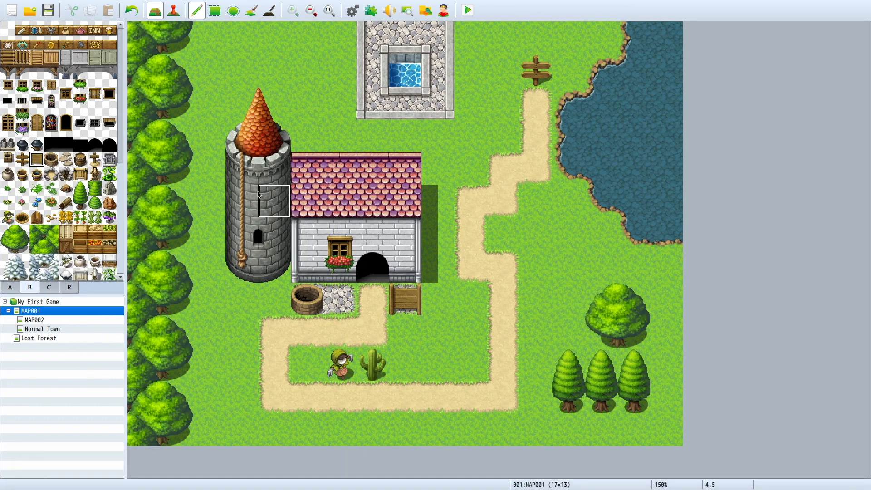
Step: Try placing green leafy plants from the B tiles at two spots in the lake
left_click(66, 203)
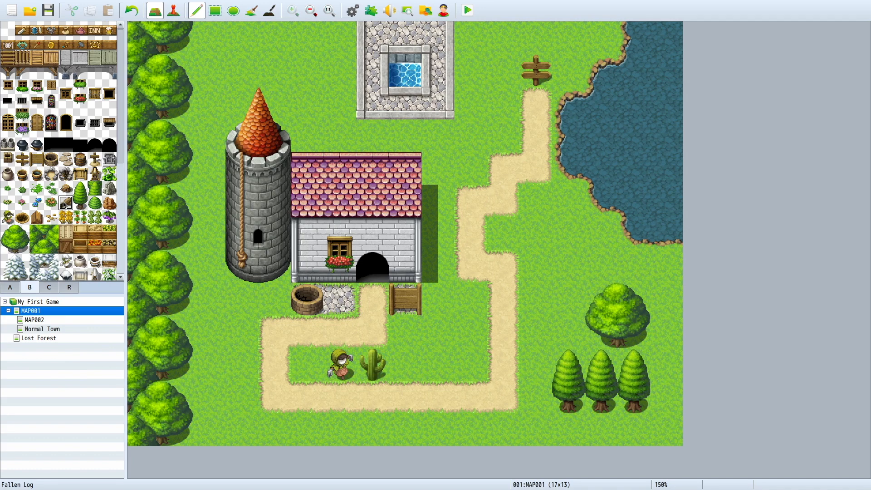
left_click(51, 188)
left_click(634, 136)
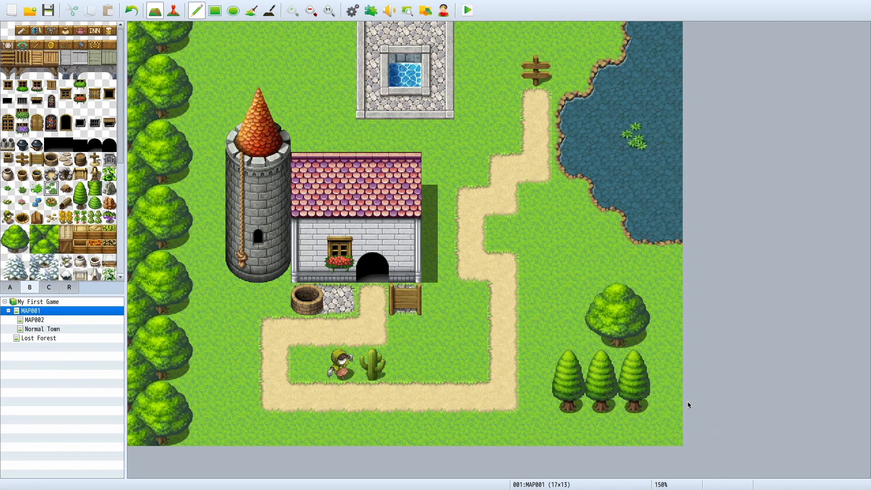
left_click(636, 201)
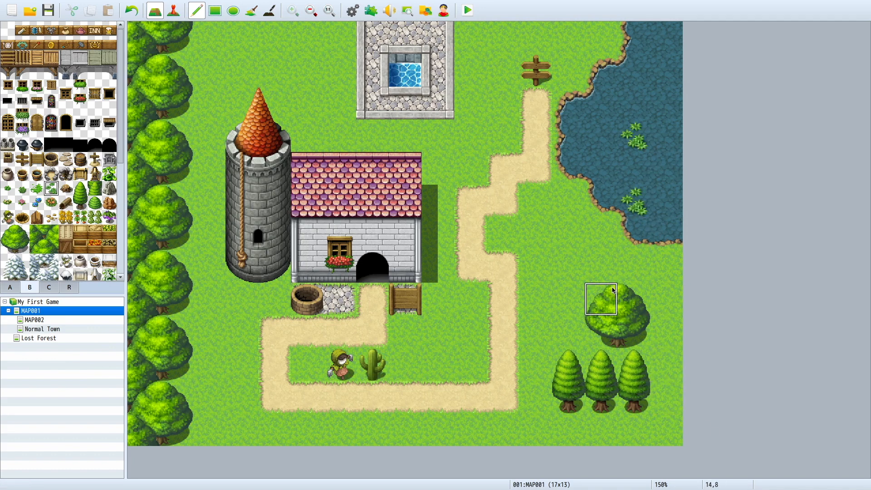
key("ctrl+z")
key("ctrl+z")
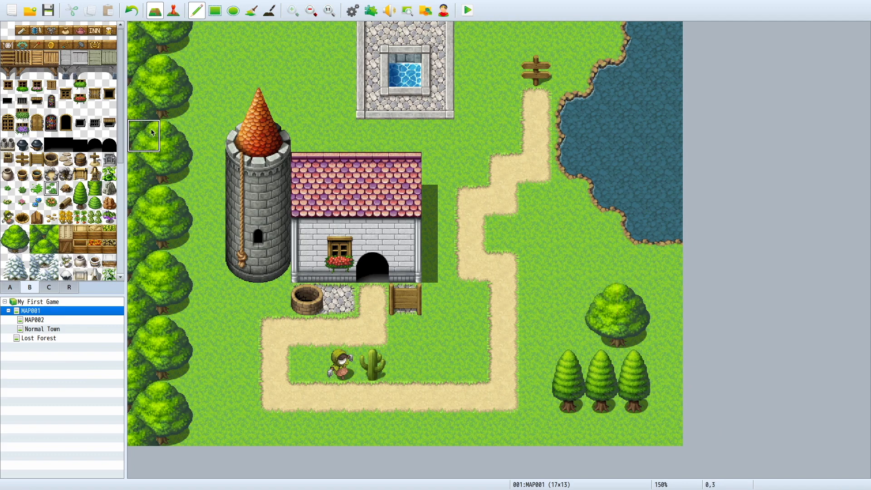
Step: Try placing the closed wooden shutter window from the B tiles on the grass west of the cobblestone ring
left_click(51, 85)
left_click(341, 99)
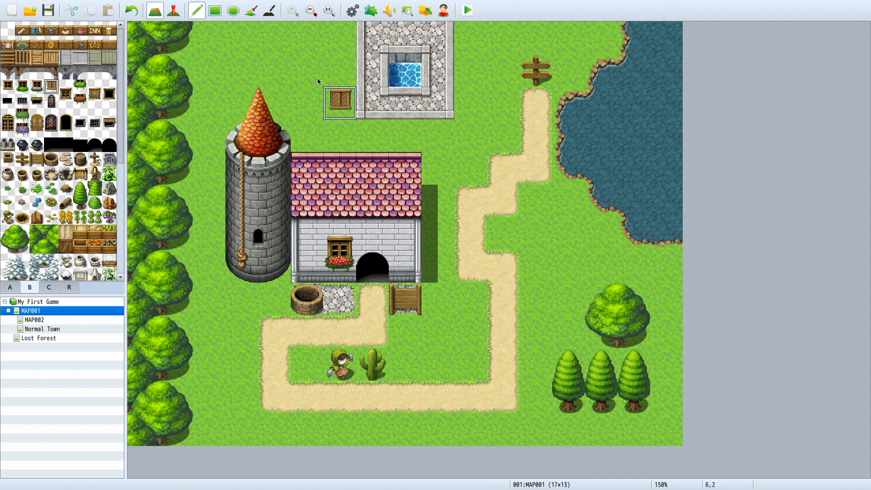
left_click(308, 70)
key("ctrl+z")
key("ctrl+z")
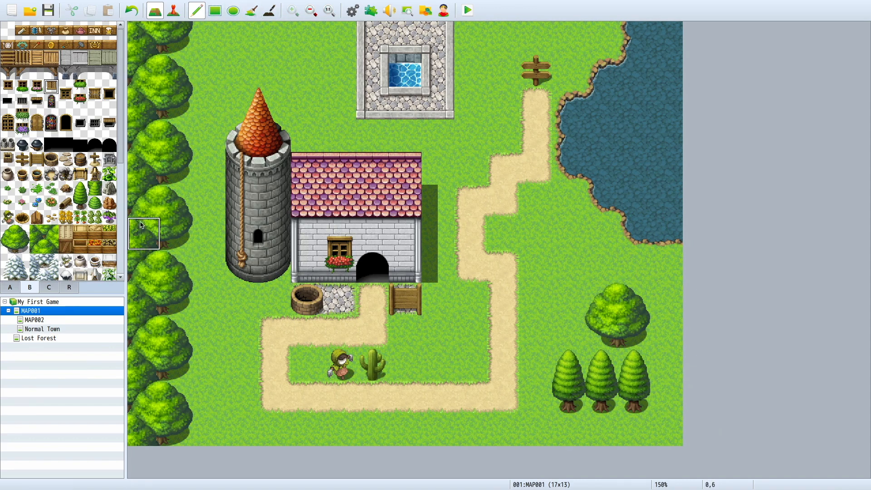
Step: Try filling an 11-by-8-tile area over the house, tower and lake shore with stone wall top from the A tiles using the Rectangle tool
left_click(215, 11)
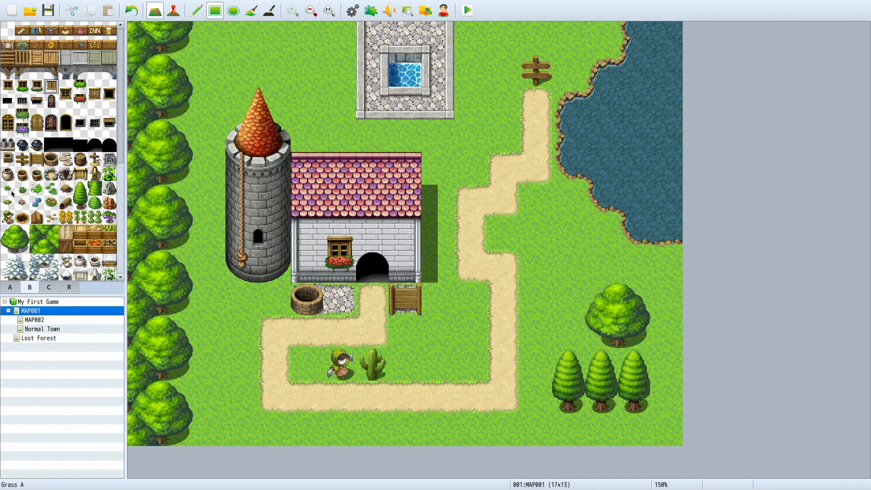
left_click(11, 288)
left_click(66, 174)
left_click_drag(237, 33, 573, 260)
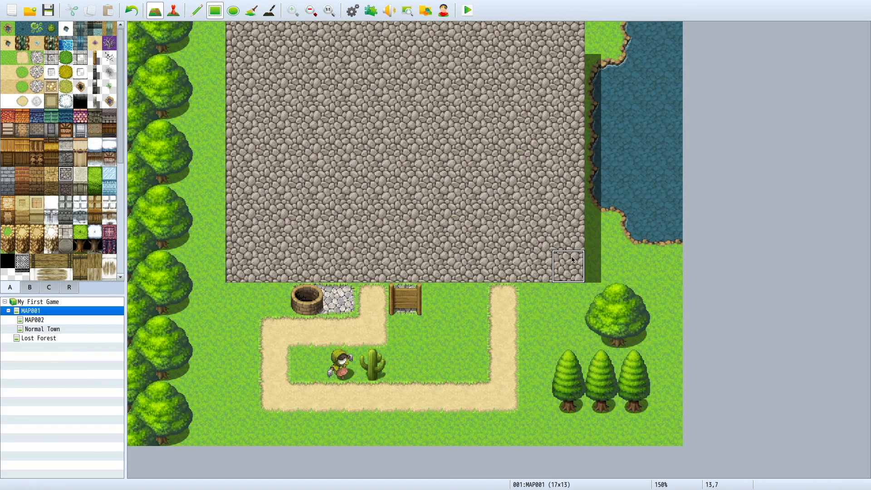
key("ctrl+z")
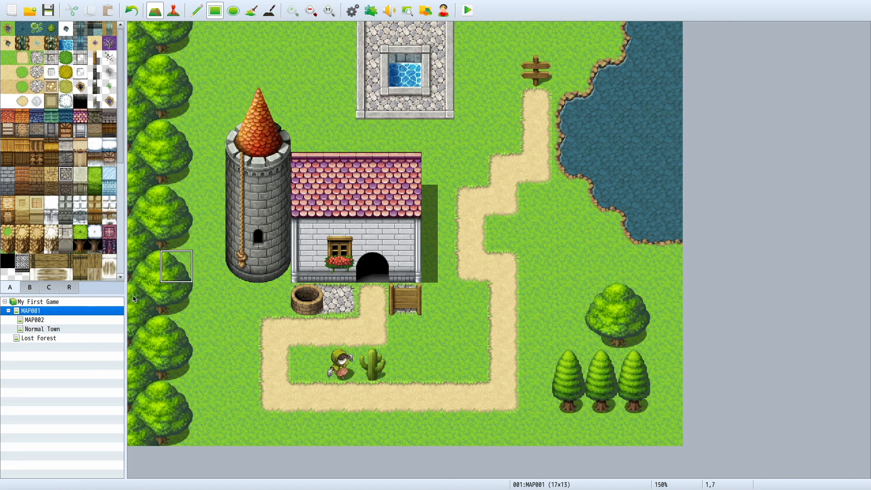
Step: Change MAP001's tileset to 0001 Overworld in its map properties
right_click(42, 312)
left_click(64, 316)
left_click(309, 161)
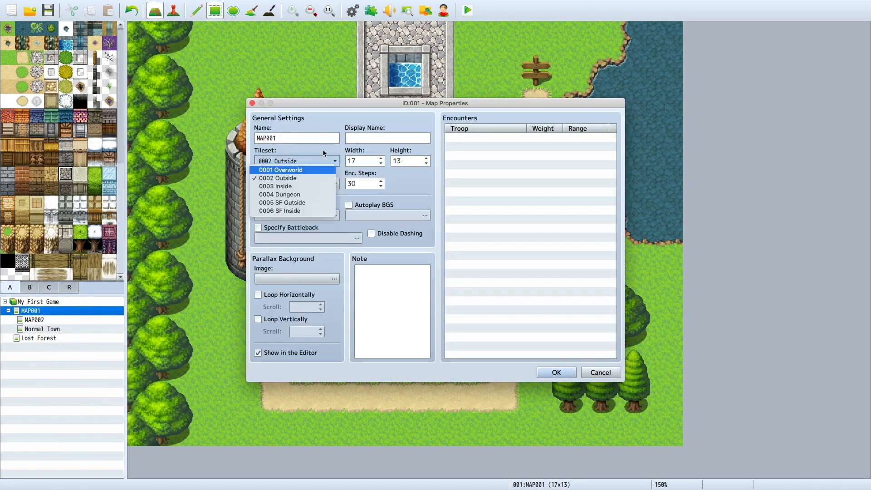
left_click(306, 170)
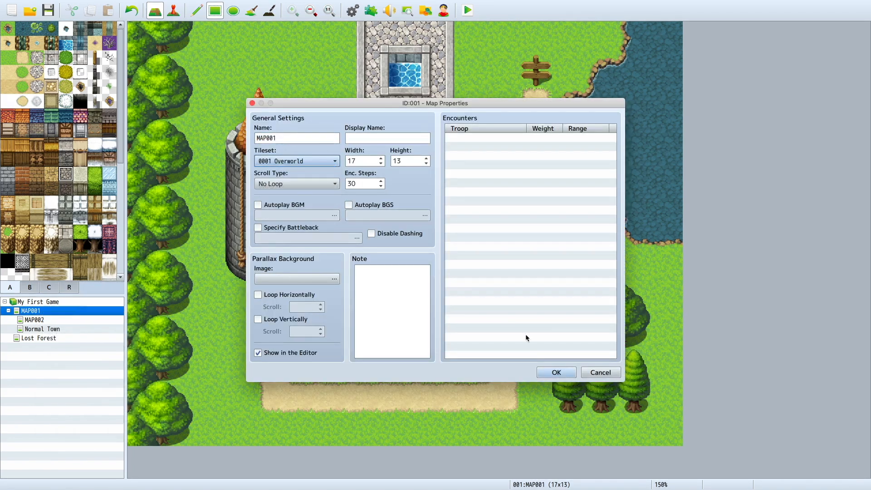
left_click(557, 373)
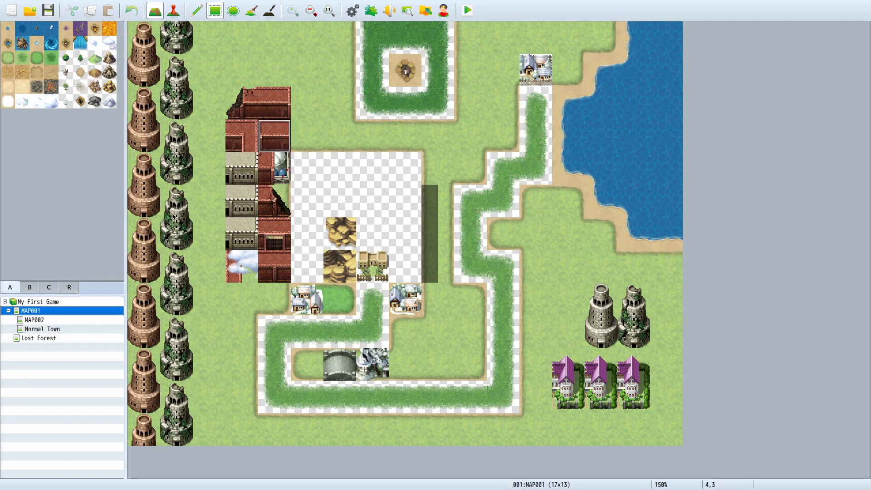
Step: Change MAP001's tileset to 0005 SF Outside in its map properties
right_click(42, 311)
left_click(123, 306)
left_click(297, 161)
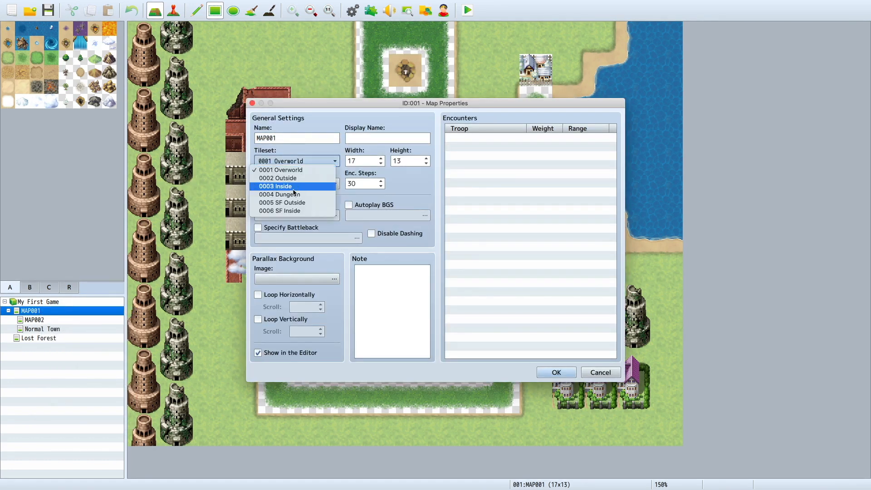
left_click(295, 205)
left_click(574, 371)
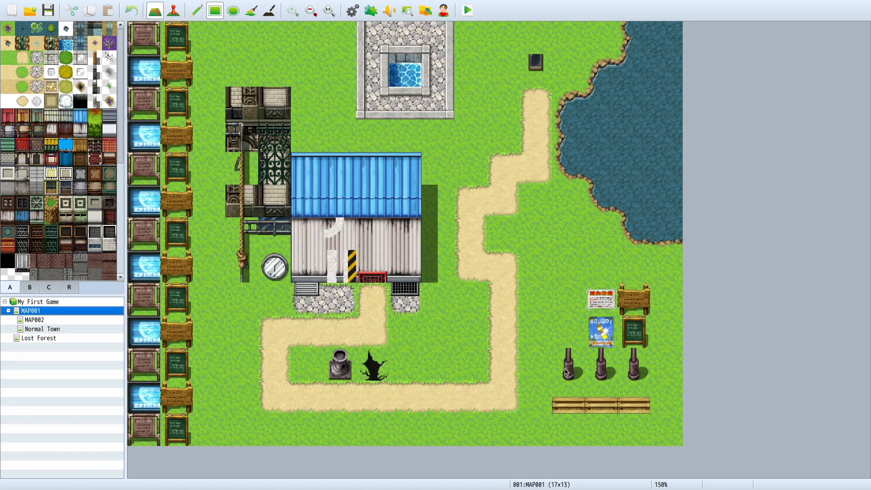
Step: Set MAP001's tileset back to 0002 Outside in its map properties
right_click(70, 311)
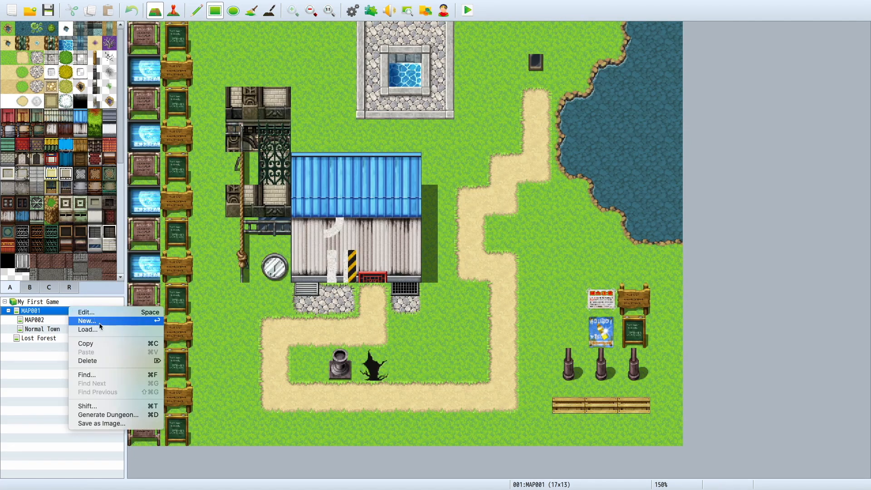
left_click(99, 315)
left_click(289, 164)
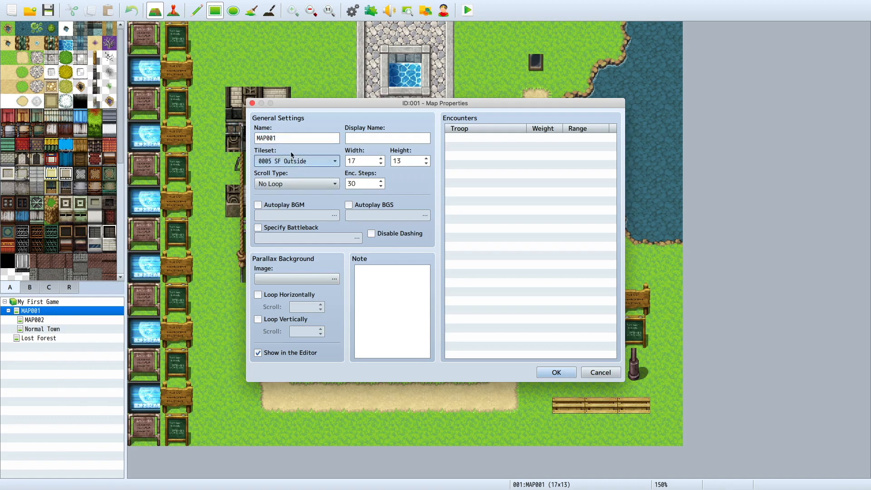
left_click(281, 178)
left_click(546, 371)
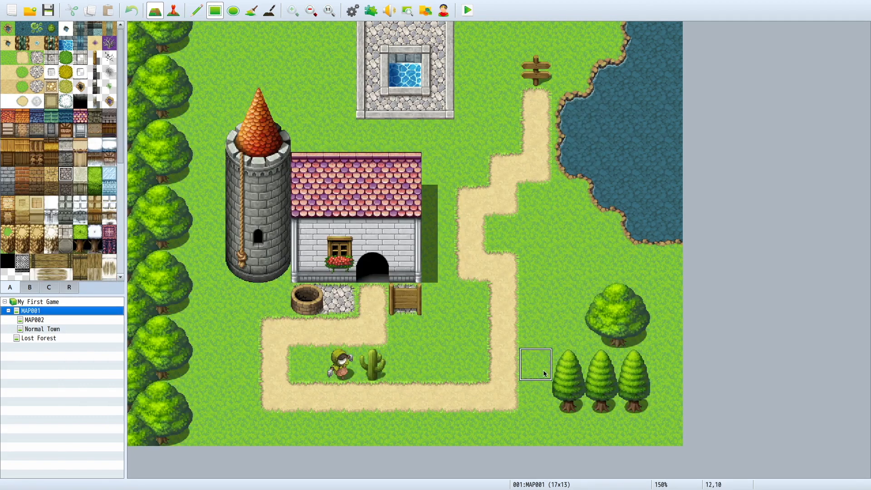
Step: Try painting a two-tile-high waterfall from the A tiles over the east end of the house's front wall
scroll(71, 156, "down", 5)
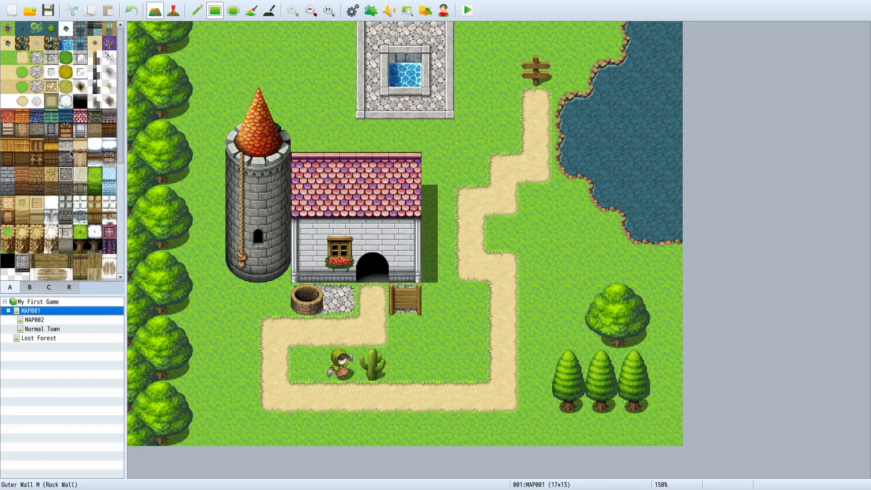
scroll(71, 155, "up", 5)
left_click(86, 43)
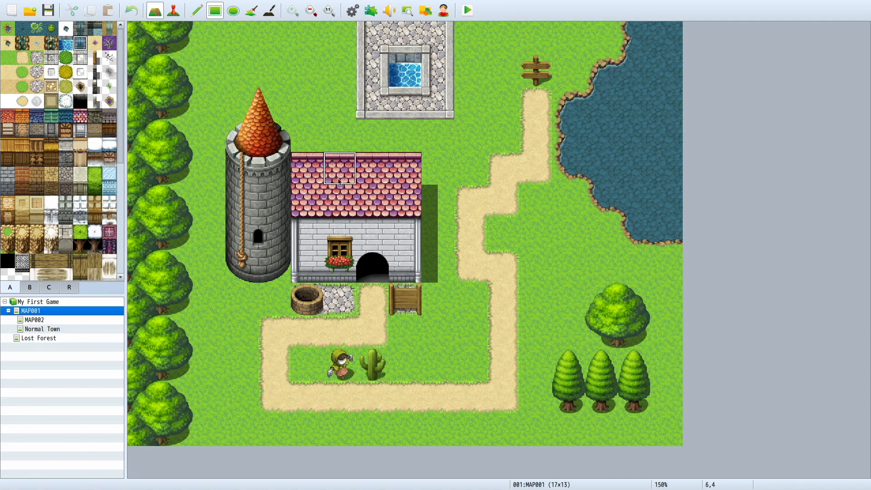
left_click(393, 231)
left_click_drag(393, 231, 400, 265)
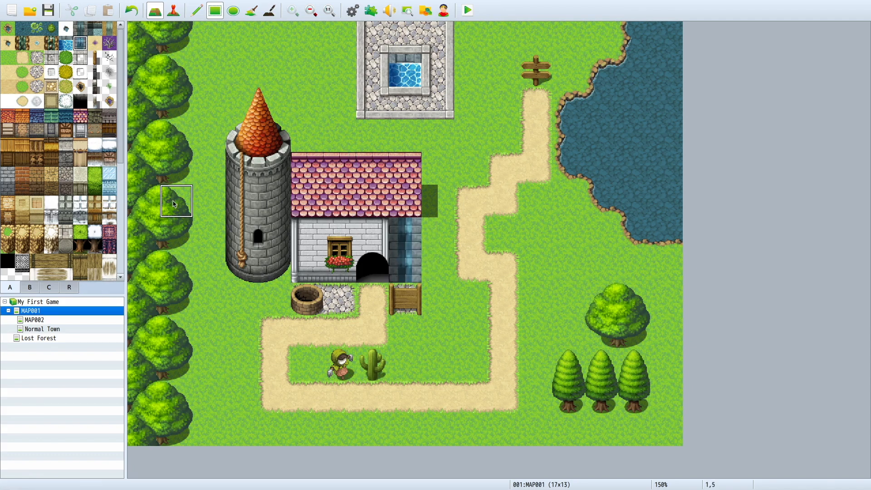
key("ctrl+z")
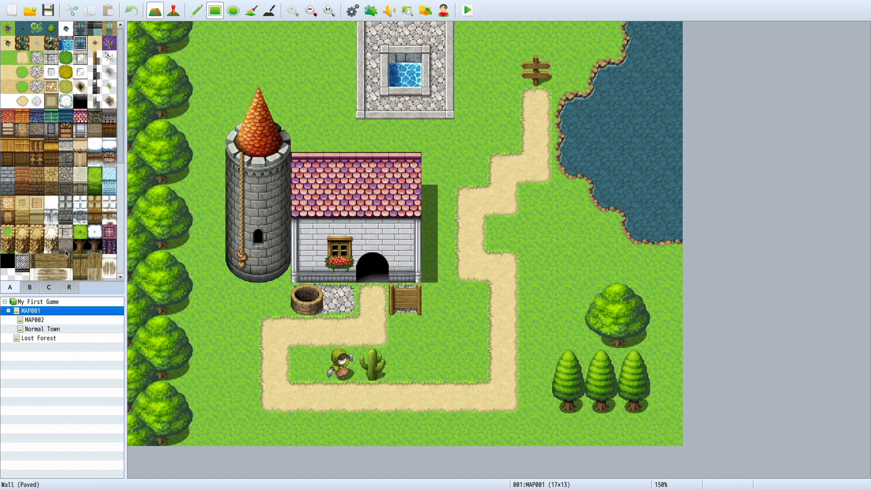
Step: Try filling a rectangle over the southern stretch of the sand path with Fencepost A (Wood)
scroll(66, 256, "down", 2)
scroll(64, 200, "up", 3)
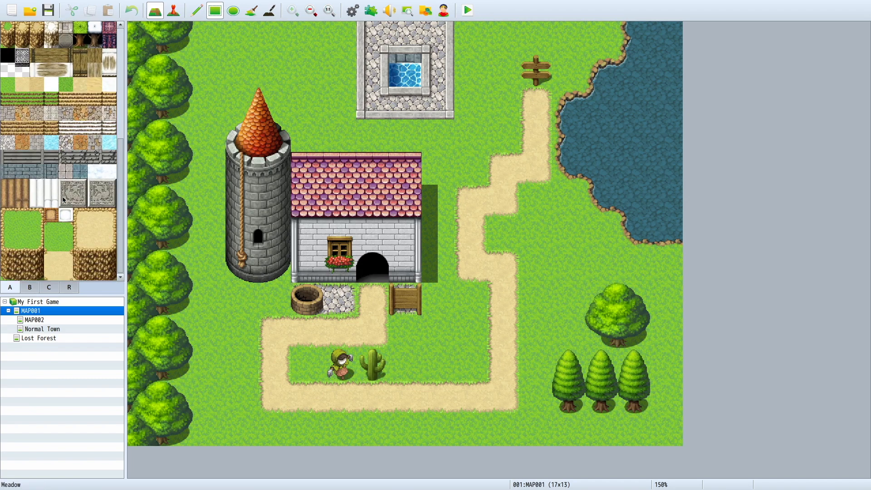
left_click(95, 57)
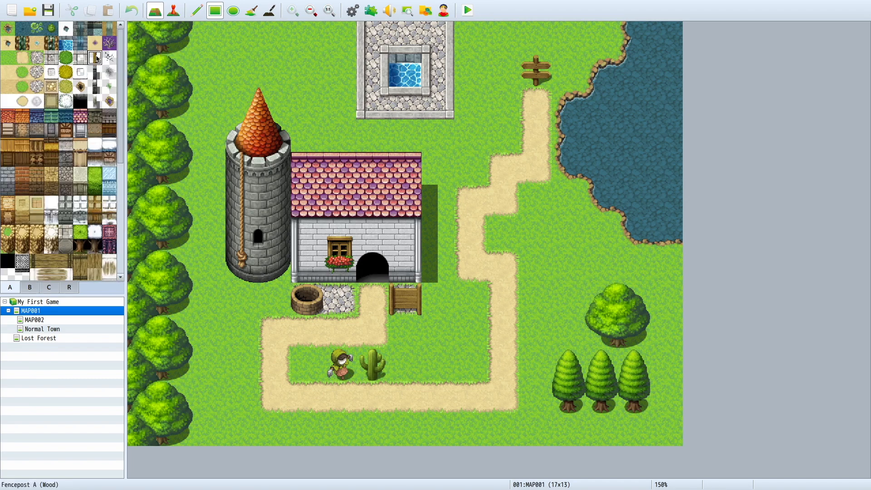
mouse_move(277, 422)
left_mouse_down()
mouse_move(514, 420)
mouse_move(536, 413)
mouse_move(540, 381)
left_mouse_up()
key("ctrl+z")
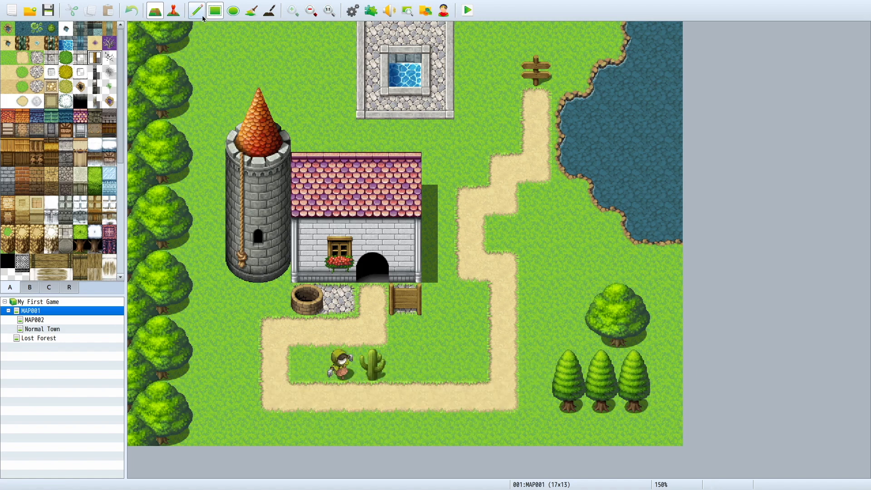
right_click(101, 302)
right_click(38, 303)
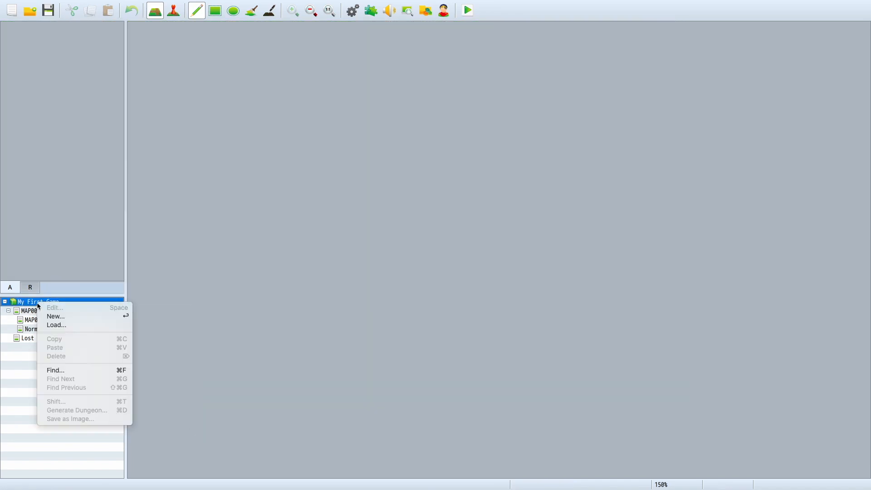
left_click(13, 313)
right_click(32, 310)
left_click(18, 319)
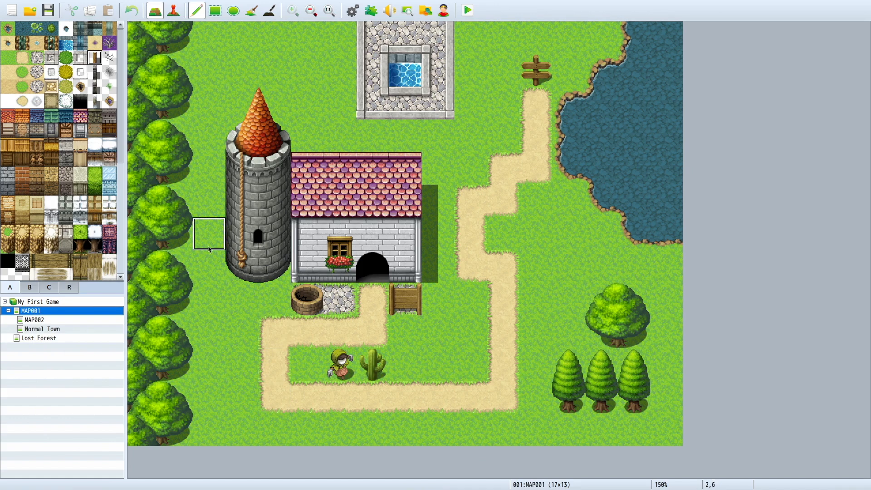
Step: Draw a wooden fence with the Pencil tool along MAP001's southern edge, extending one tile north at both ends
mouse_move(243, 320)
left_mouse_down()
mouse_move(242, 432)
mouse_move(640, 424)
mouse_move(661, 405)
left_mouse_up()
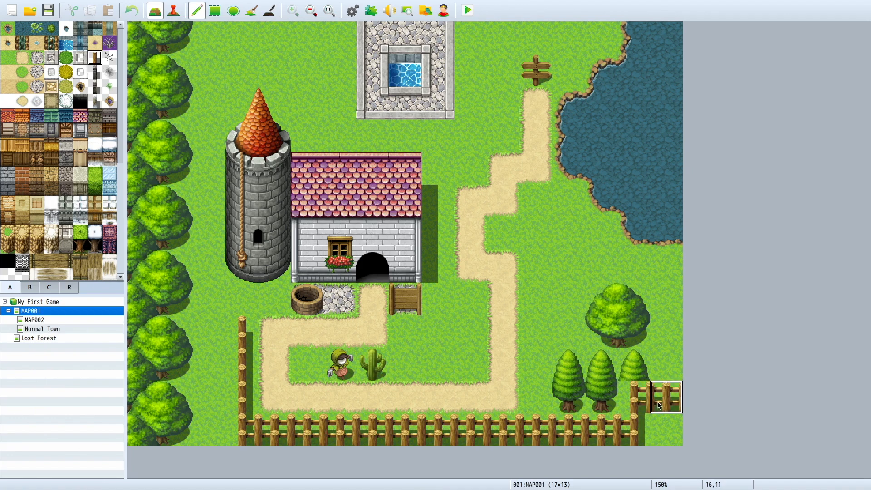
key("ctrl+z")
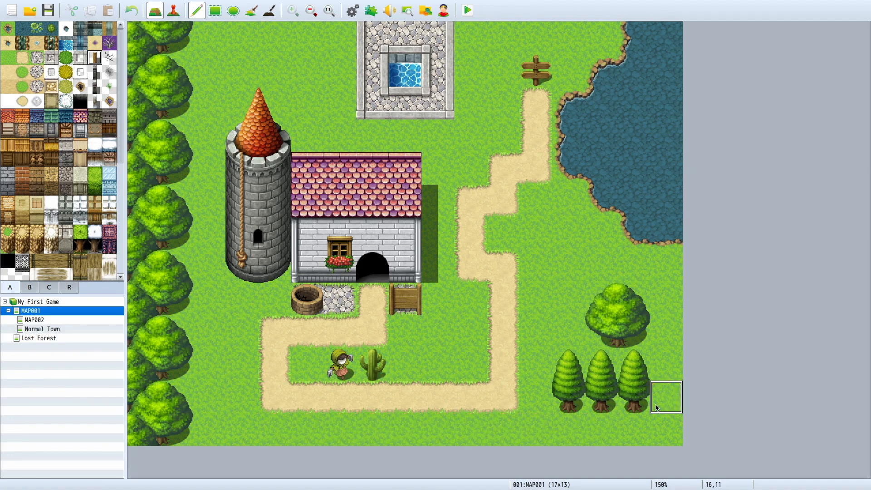
mouse_move(581, 440)
left_mouse_down()
mouse_move(272, 432)
mouse_move(240, 404)
left_mouse_up()
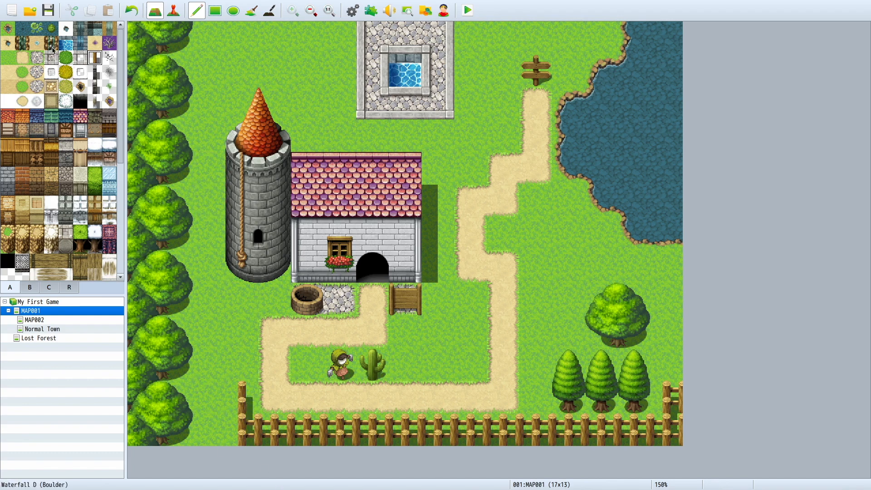
Step: Draw a one-tile-wide river from the northern edge between tower and house, bending southwest to the southern edge west of the fence
left_click(7, 28)
mouse_move(275, 37)
left_mouse_down()
mouse_move(274, 65)
mouse_move(304, 72)
mouse_move(320, 123)
mouse_move(309, 296)
mouse_move(279, 340)
left_mouse_up()
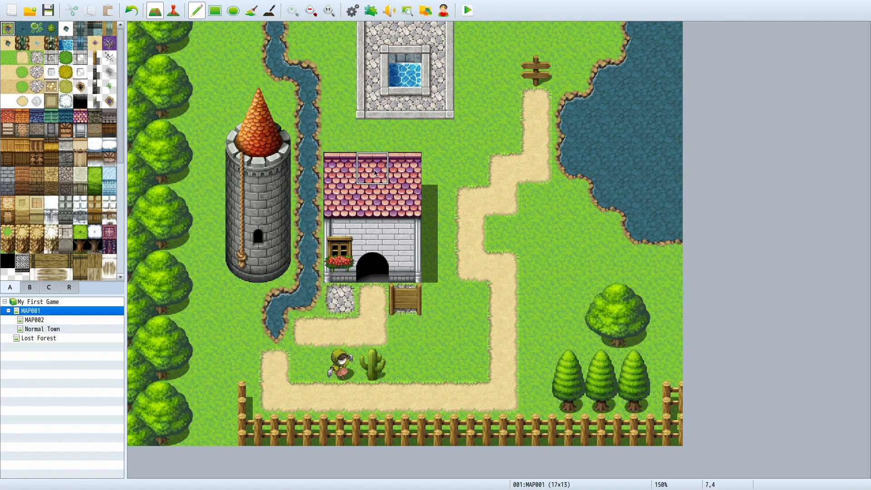
key("ctrl+z")
mouse_move(310, 35)
left_mouse_down()
mouse_move(307, 300)
mouse_move(240, 299)
mouse_move(230, 346)
mouse_move(214, 343)
mouse_move(209, 429)
left_mouse_up()
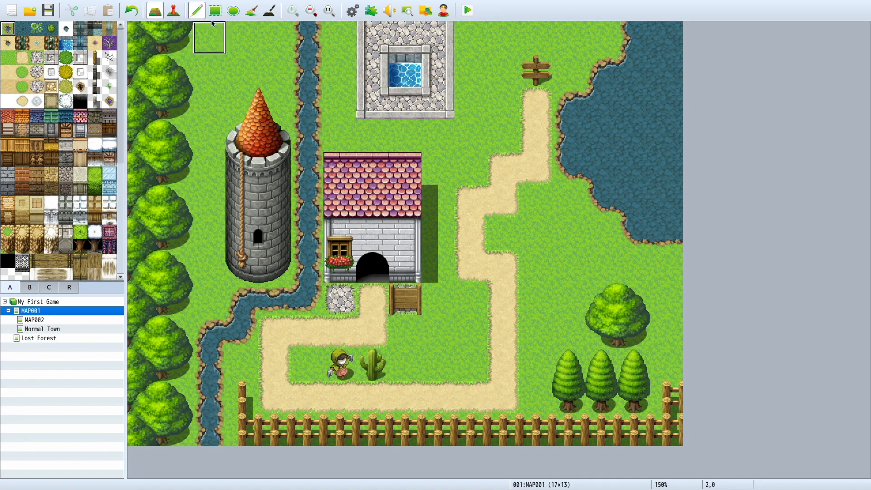
Step: Try drawing a white stone-edged path from the A tiles on the grass north of the tower
left_click(173, 9)
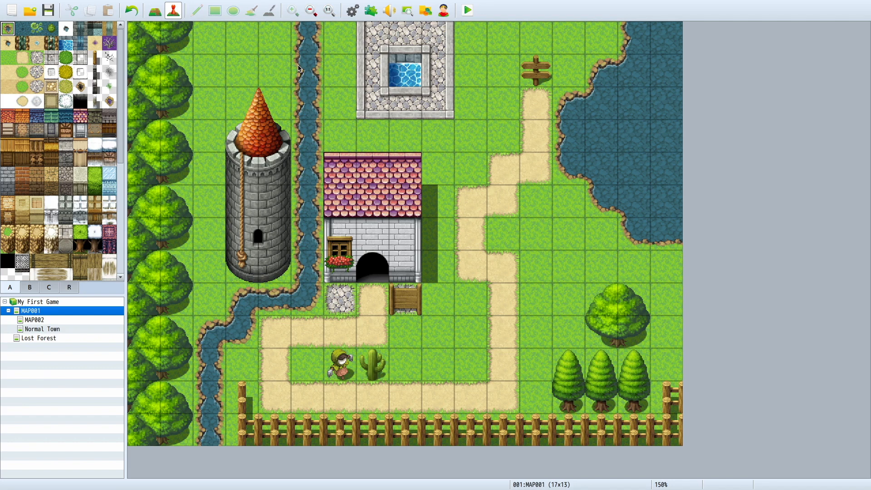
left_click(160, 13)
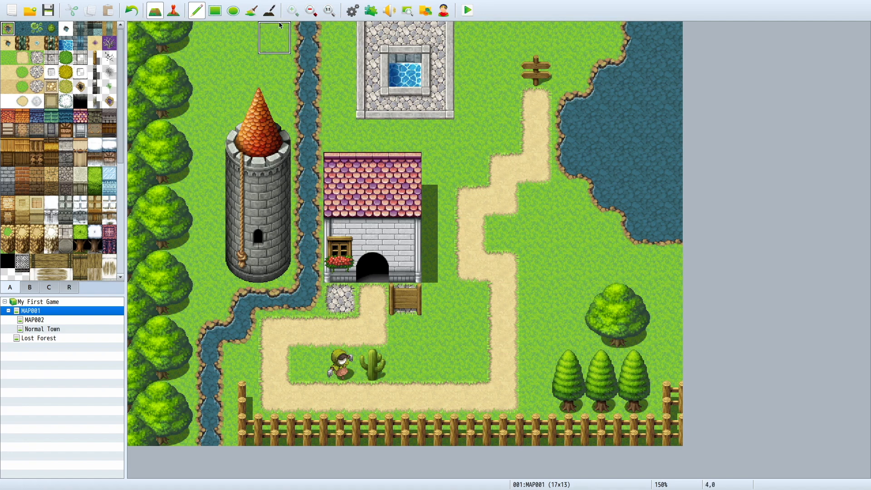
left_click(80, 73)
left_click_drag(208, 37, 267, 86)
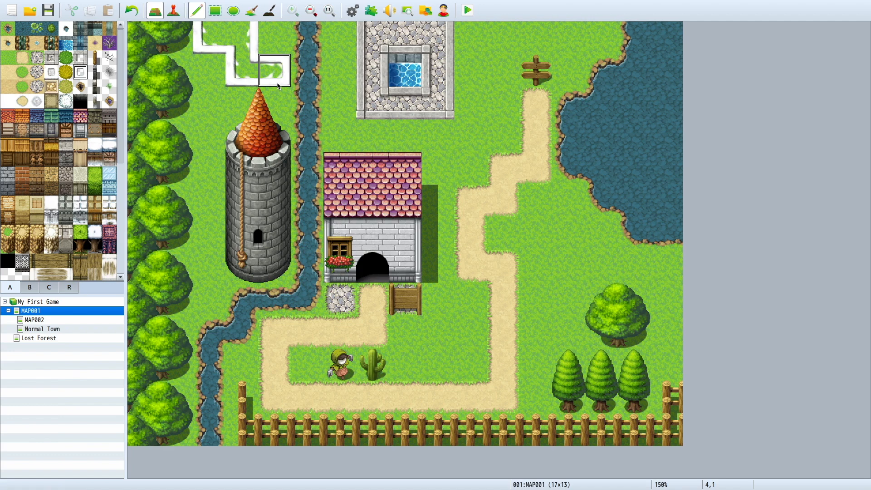
key("ctrl+z")
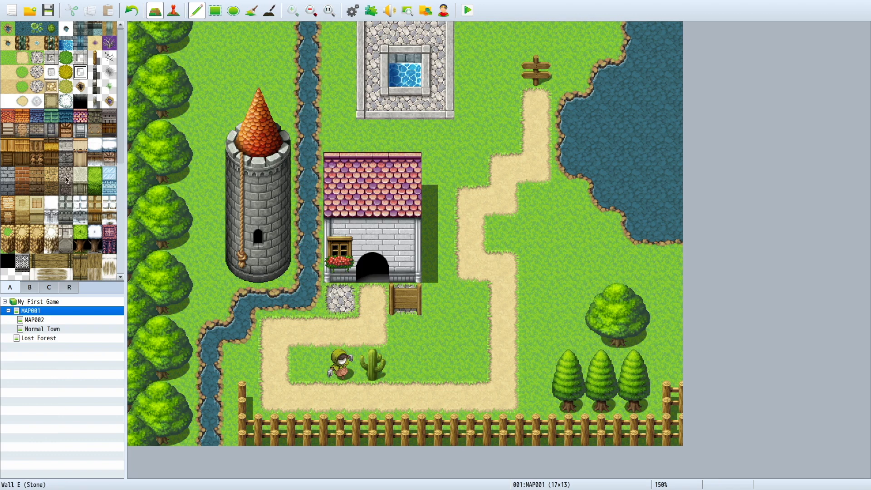
Step: Place blue flowers from the B tiles on three adjacent grass tiles south of the wooden board
left_click(28, 287)
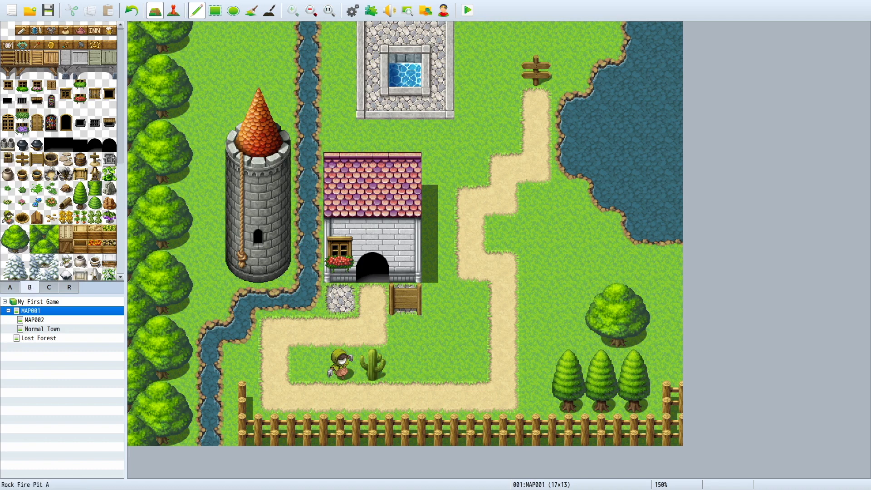
left_click(36, 203)
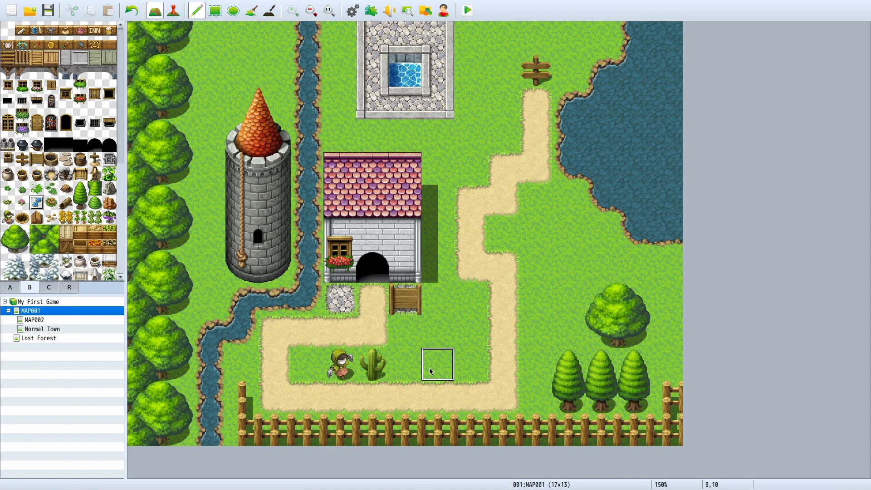
left_click(409, 338)
left_click_drag(438, 333, 471, 333)
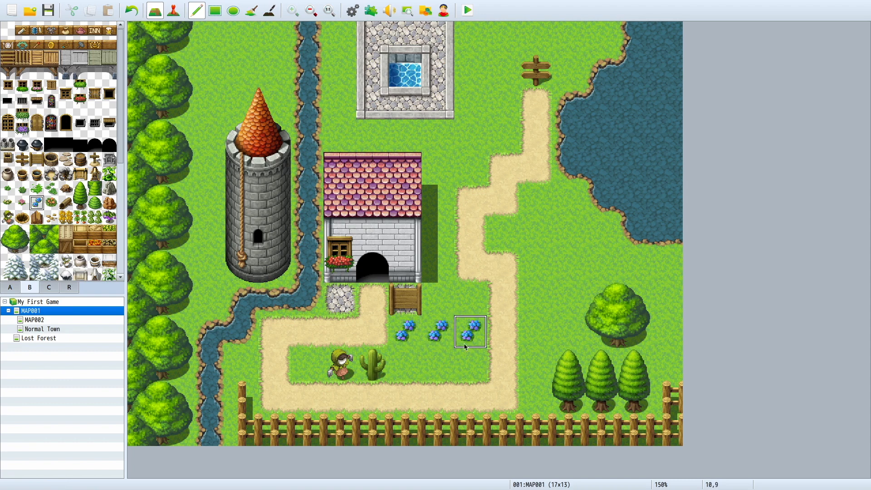
Step: Place four tree stumps: one northeast of the house, two south of the lake and one west of the large round tree
left_click(66, 188)
left_click(438, 136)
left_click(570, 267)
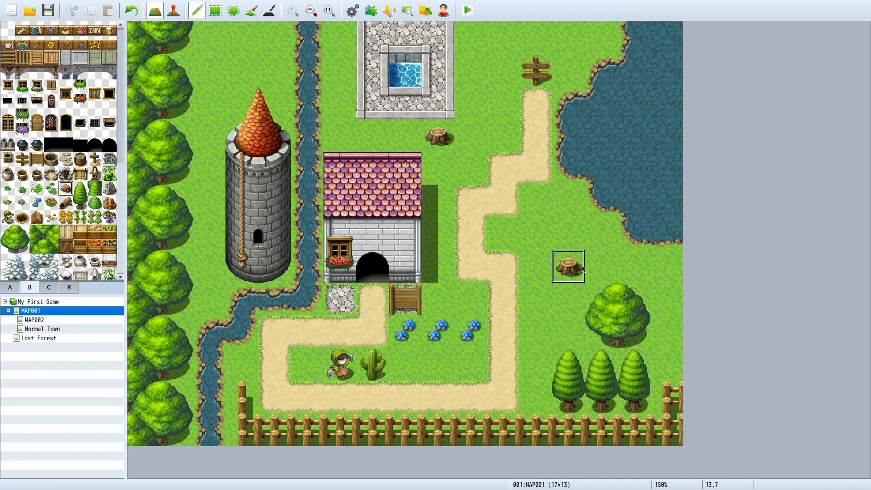
left_click(667, 267)
left_click(537, 333)
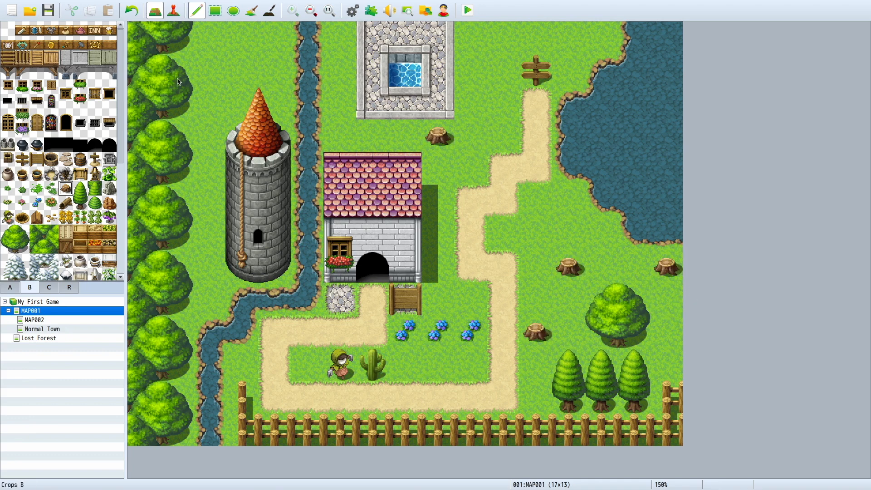
Step: Paint over the whole stone-paved pool area north of the house with the plain grass A tile
left_click(10, 287)
left_click(8, 58)
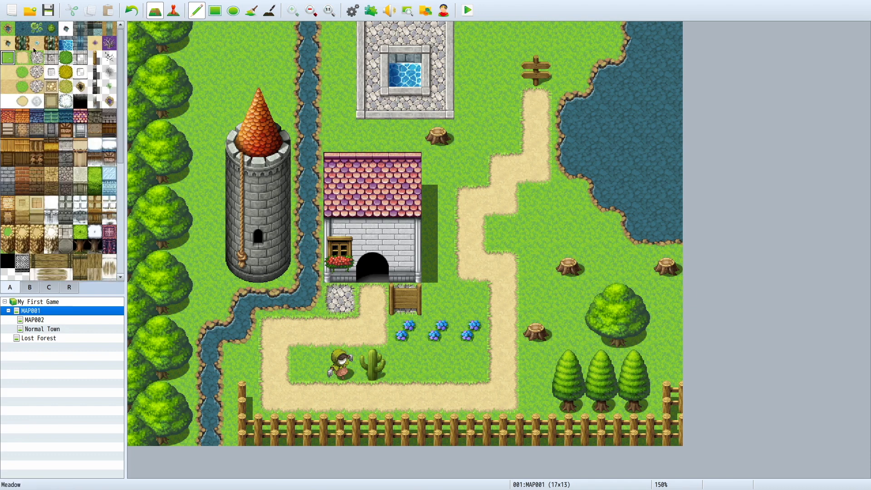
left_click(384, 40)
mouse_move(394, 40)
left_mouse_down()
mouse_move(438, 91)
mouse_move(363, 86)
left_mouse_up()
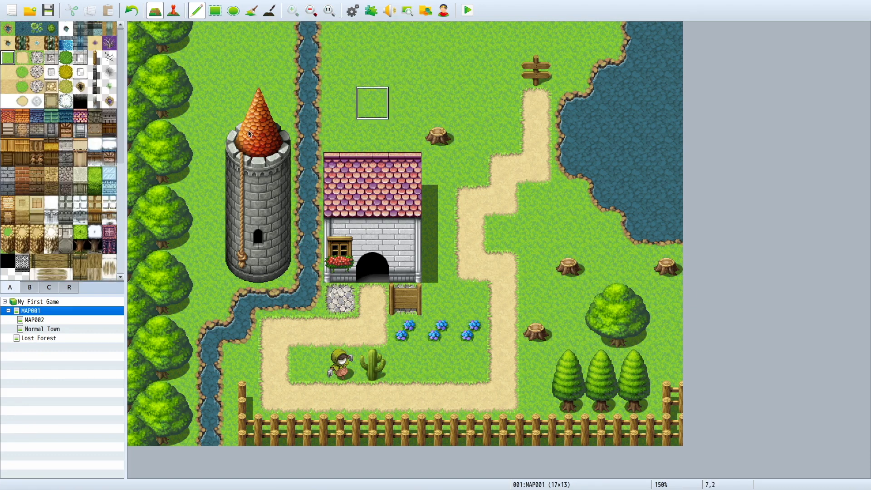
Step: Place one green water plant from the A tiles in the lake near its western shore
left_click(56, 28)
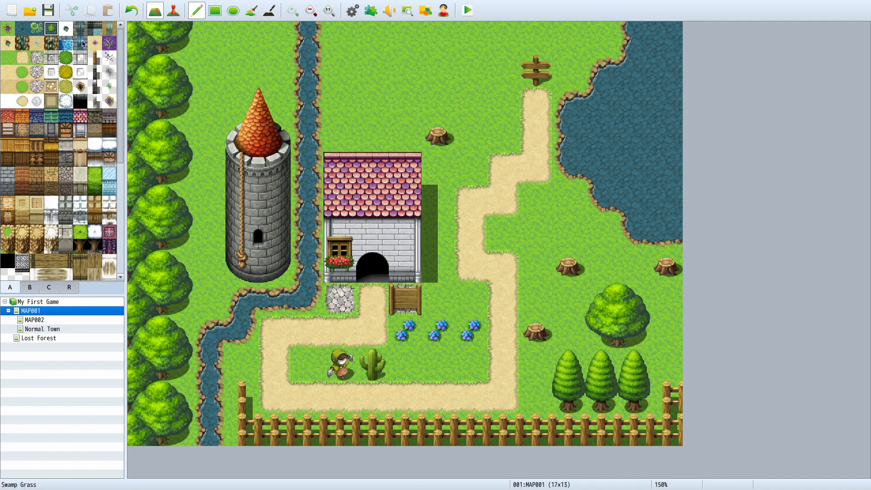
left_click(601, 168)
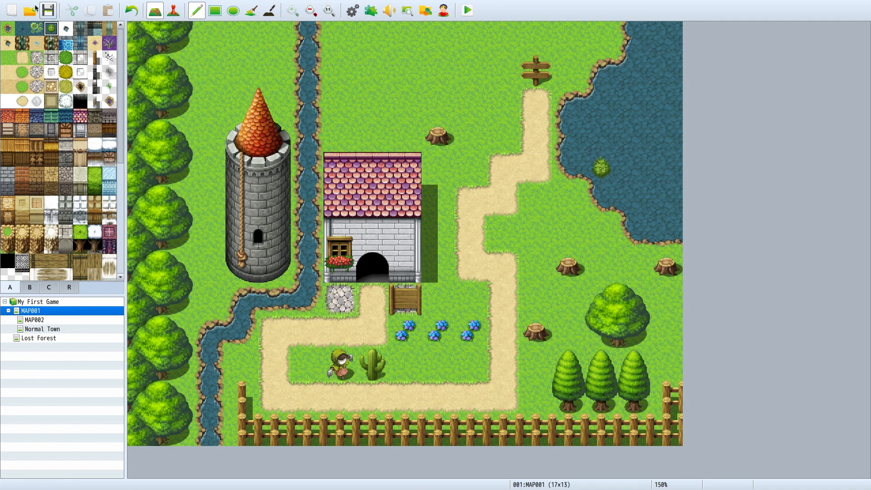
Step: Try out one lily pad tile and a patch of deep water in the northeastern part of the lake, undoing the deep water stroke
left_click(37, 28)
left_click(666, 72)
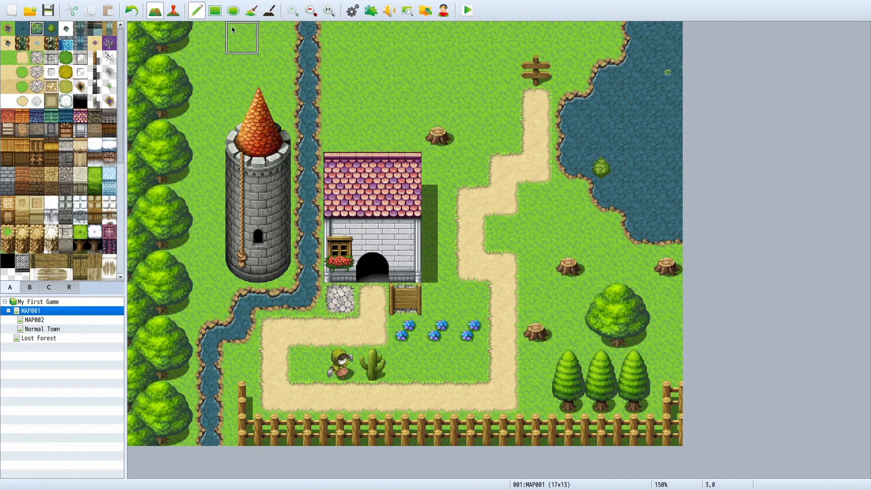
left_click(22, 29)
left_click(665, 135)
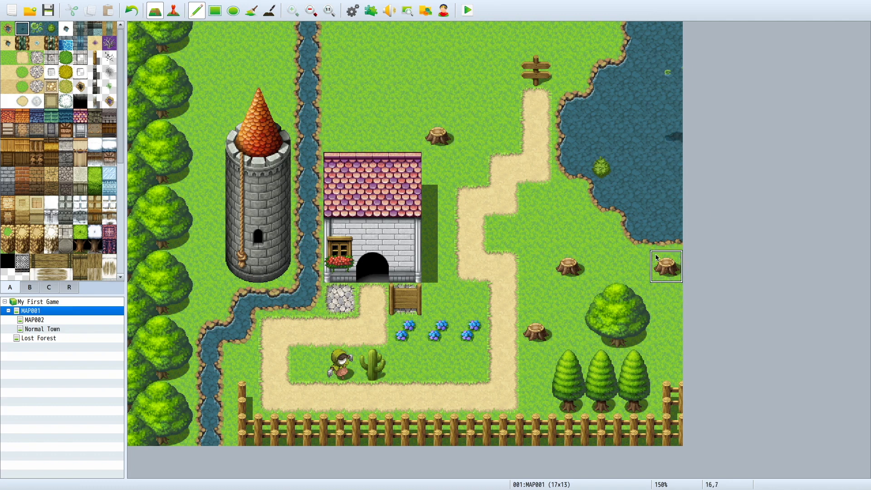
mouse_move(611, 136)
left_mouse_down()
mouse_move(666, 134)
mouse_move(634, 101)
mouse_move(703, 27)
left_mouse_up()
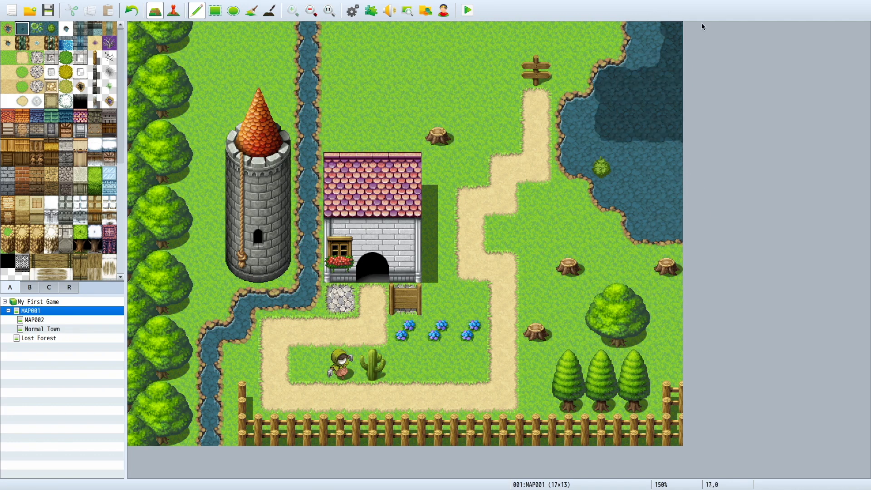
key("ctrl+z")
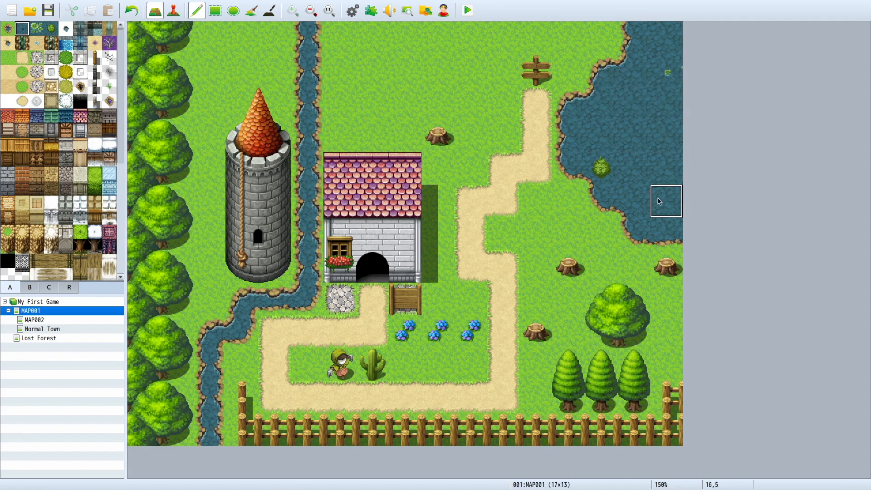
Step: Paint a large deep water area with the A tile over the lake's eastern side, extending west towards the middle of the lake
mouse_move(668, 204)
left_mouse_down()
mouse_move(666, 169)
mouse_move(632, 134)
mouse_move(665, 169)
mouse_move(658, 128)
mouse_move(633, 101)
mouse_move(666, 102)
mouse_move(680, 43)
left_mouse_up()
left_click(635, 70)
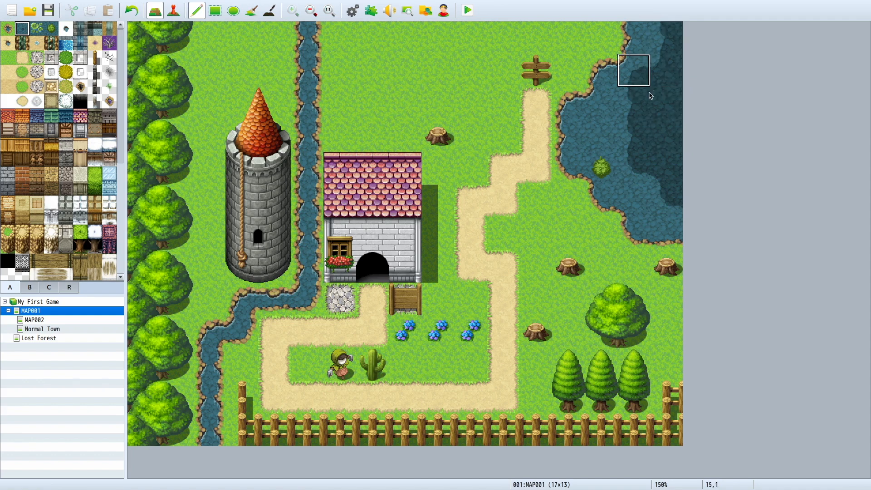
mouse_move(620, 125)
left_mouse_down()
mouse_move(604, 134)
mouse_move(604, 102)
left_mouse_up()
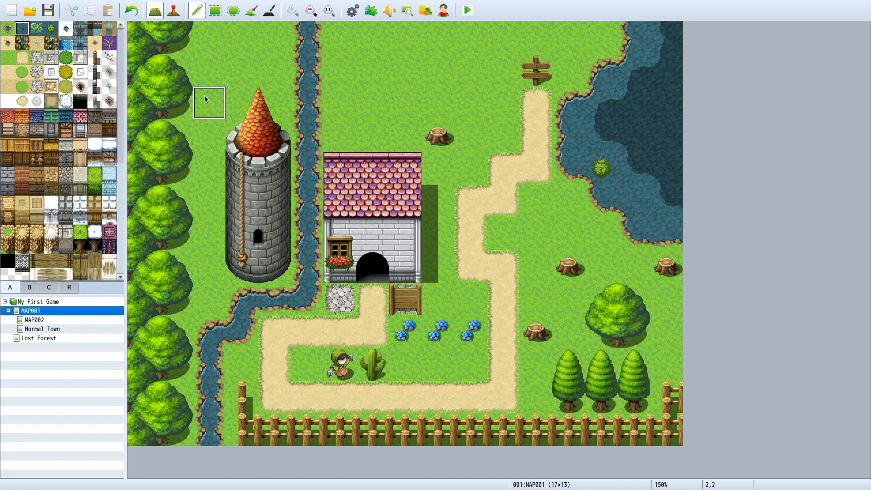
Step: Place lily pads from the A tiles on three adjacent tiles in the southeastern part of the lake, undoing the first attempt
left_click(37, 28)
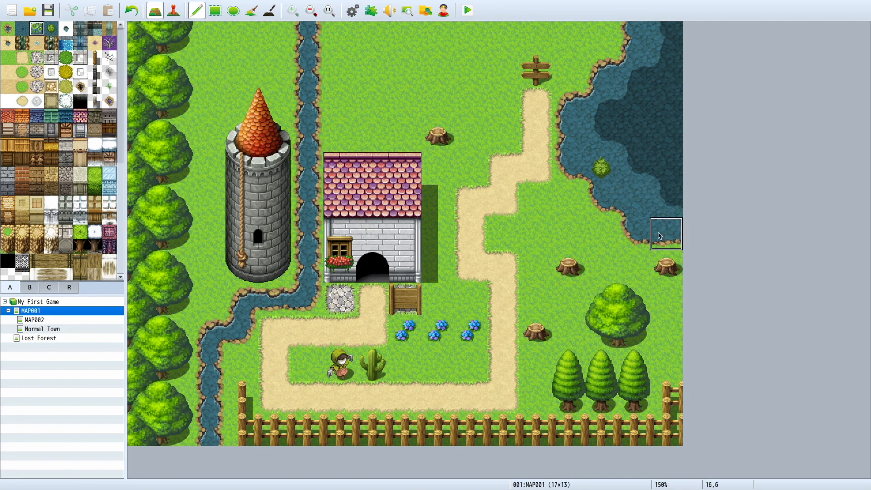
left_click(665, 201)
left_click(635, 201)
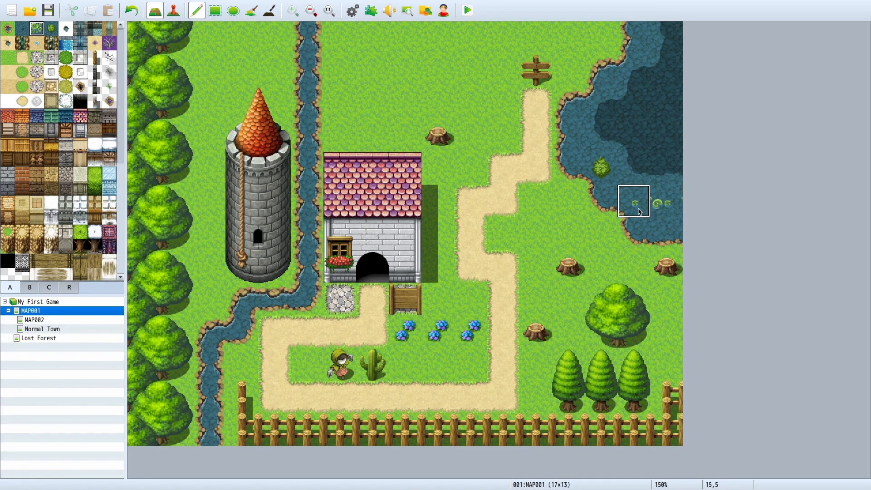
mouse_move(635, 227)
left_mouse_down()
mouse_move(665, 132)
mouse_move(572, 94)
mouse_move(575, 113)
mouse_move(666, 42)
mouse_move(505, 40)
left_mouse_up()
key("ctrl+z")
key("ctrl+z")
key("ctrl+z")
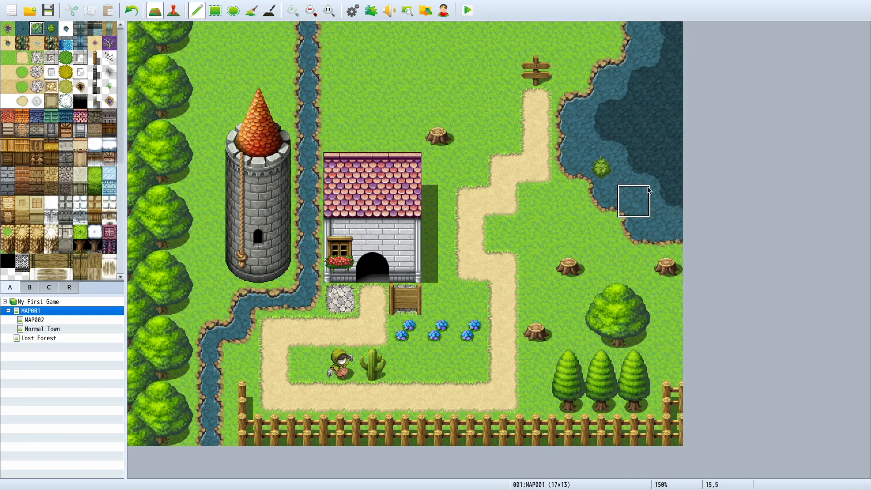
left_click_drag(672, 172, 674, 193)
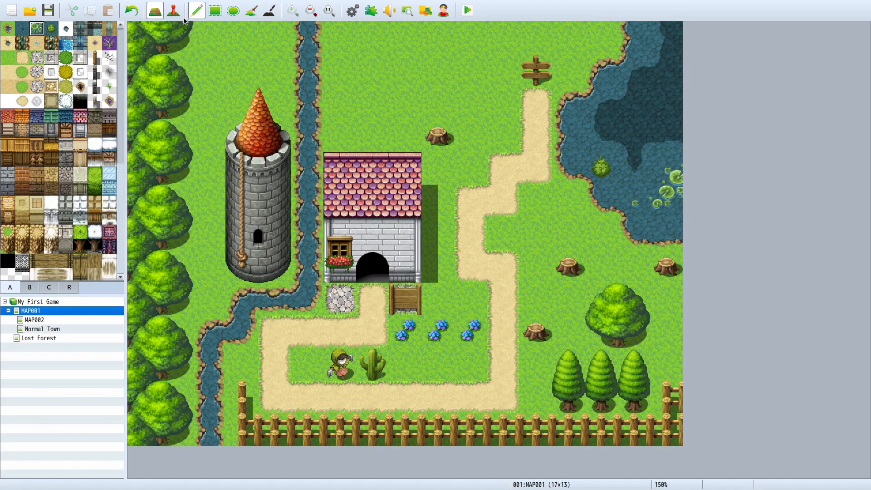
Step: Place the large brown rubble pile from the C tiles on the grass north of the house
left_click(109, 57)
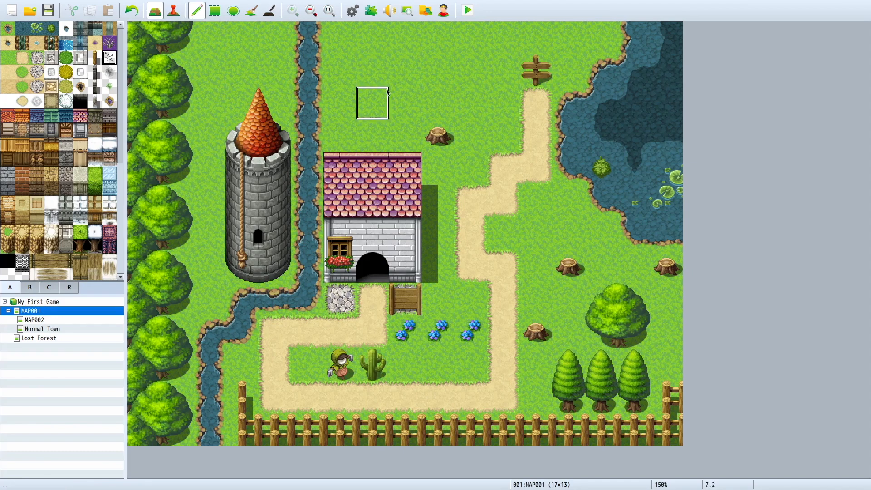
left_click(49, 287)
scroll(95, 228, "up", 5)
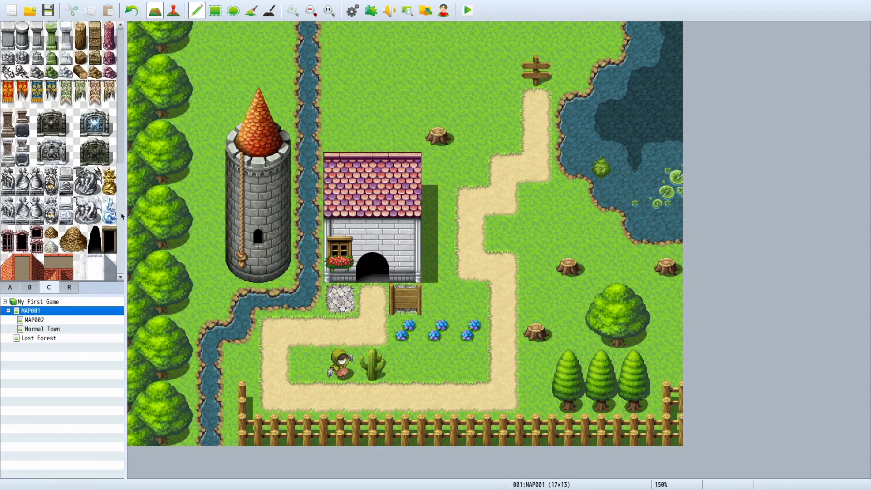
left_click_drag(67, 231, 80, 243)
left_click(392, 71)
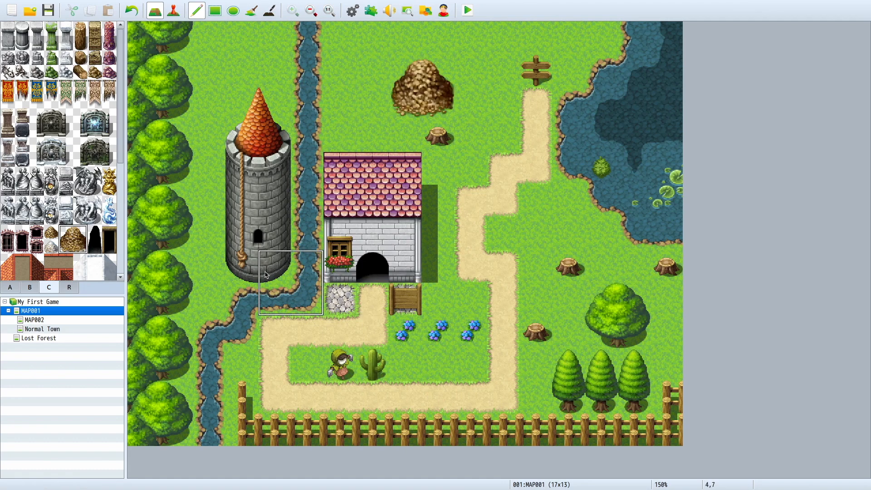
Step: Place one small rubble pile directly west of the large pile, and undo the extra stroke painted over the large pile
left_click(51, 232)
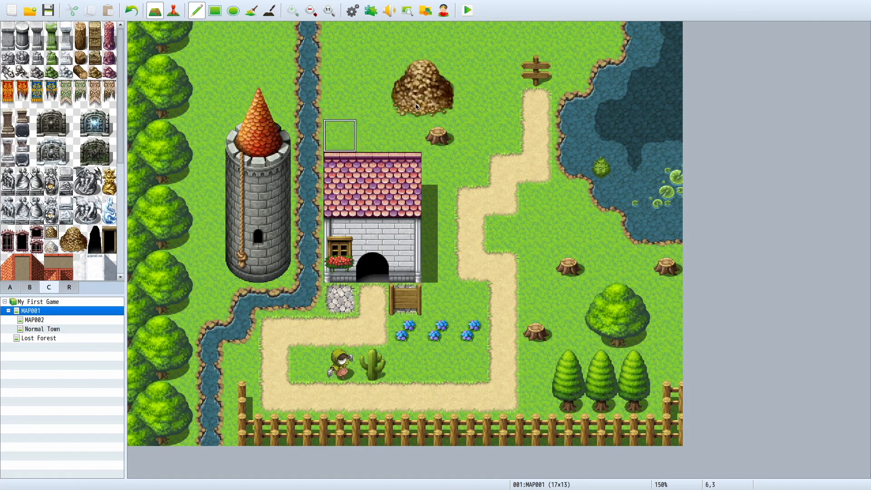
left_click(387, 99)
left_click_drag(402, 75, 451, 82)
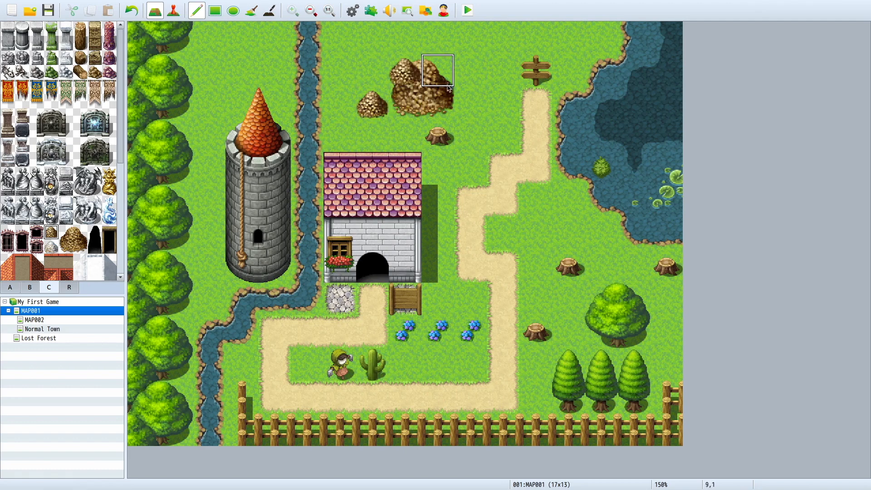
key("ctrl+z")
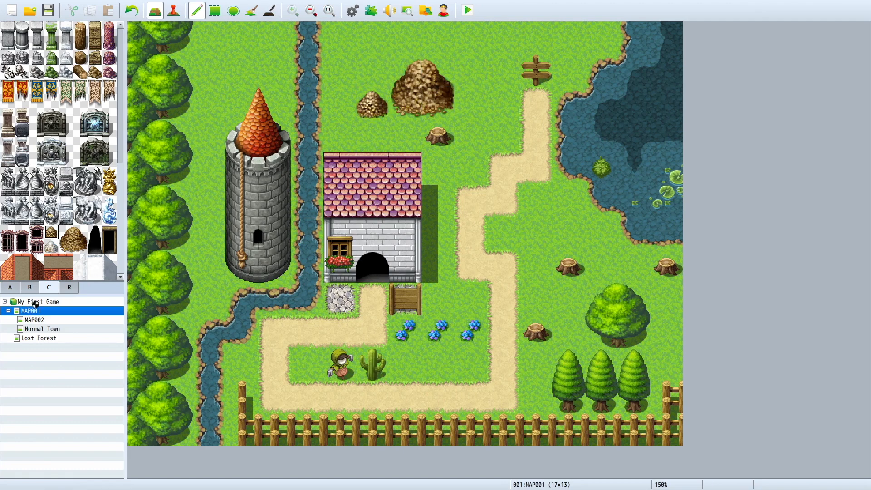
right_click(35, 302)
left_click(23, 313)
right_click(23, 312)
left_click(11, 327)
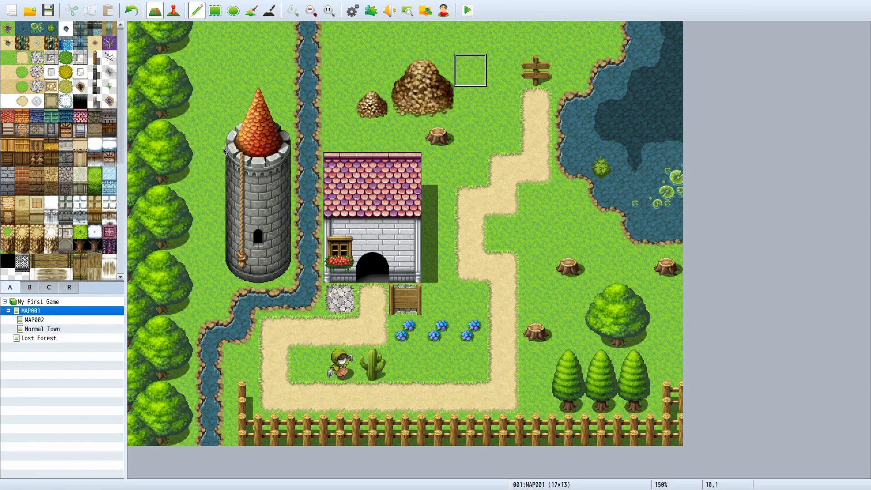
Step: Try out the bordered beige path tile from the A tiles in strokes across the map, and undo all of them
left_click(66, 99)
left_click(54, 96)
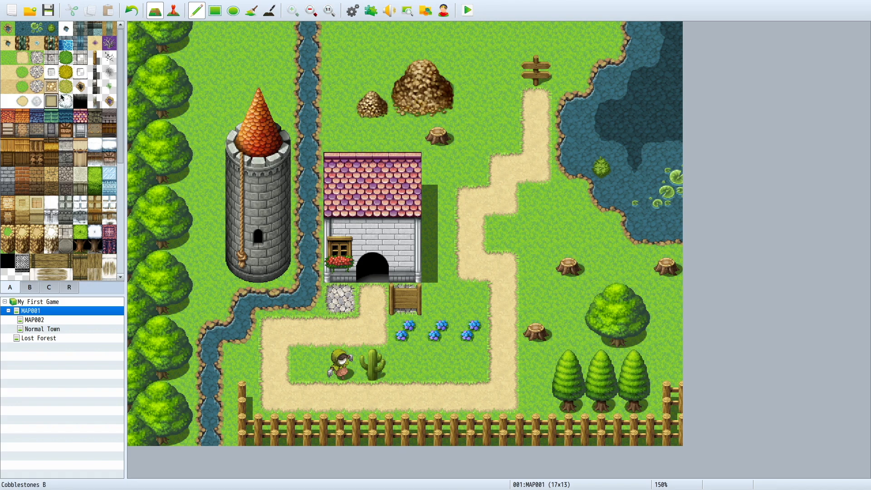
left_click(406, 365)
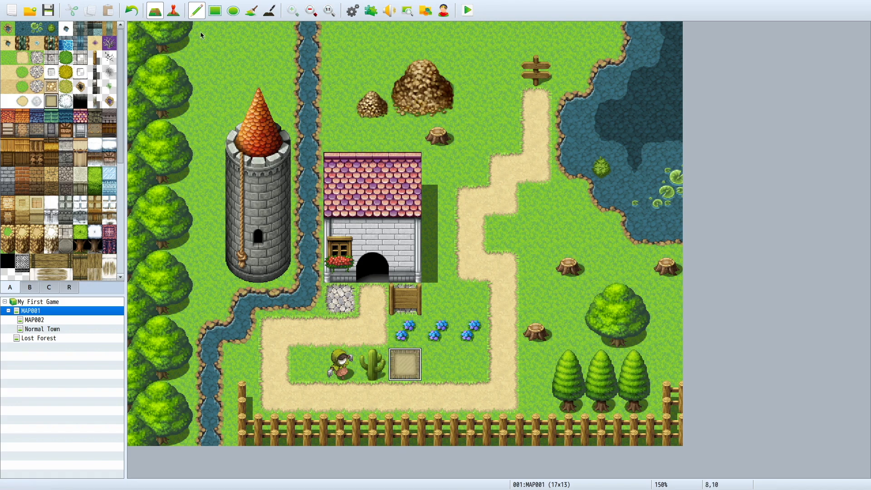
left_click_drag(438, 366, 472, 372)
mouse_move(311, 377)
left_mouse_down()
mouse_move(258, 167)
mouse_move(568, 136)
mouse_move(509, 327)
mouse_move(388, 340)
left_mouse_up()
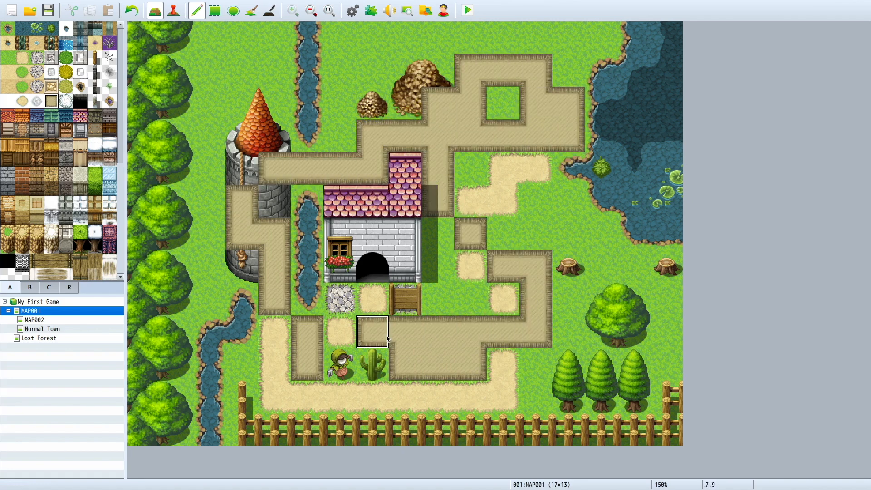
key("ctrl+z")
key("ctrl+z")
key("ctrl+z")
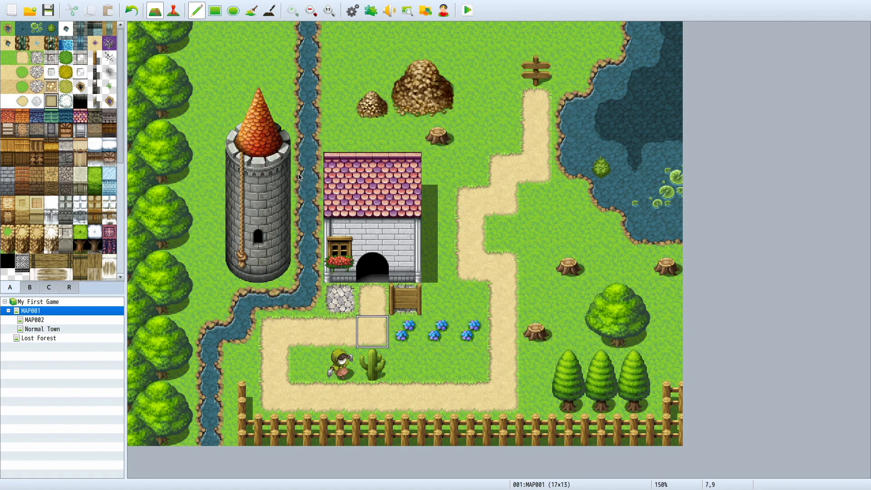
scroll(58, 253, "down", 3)
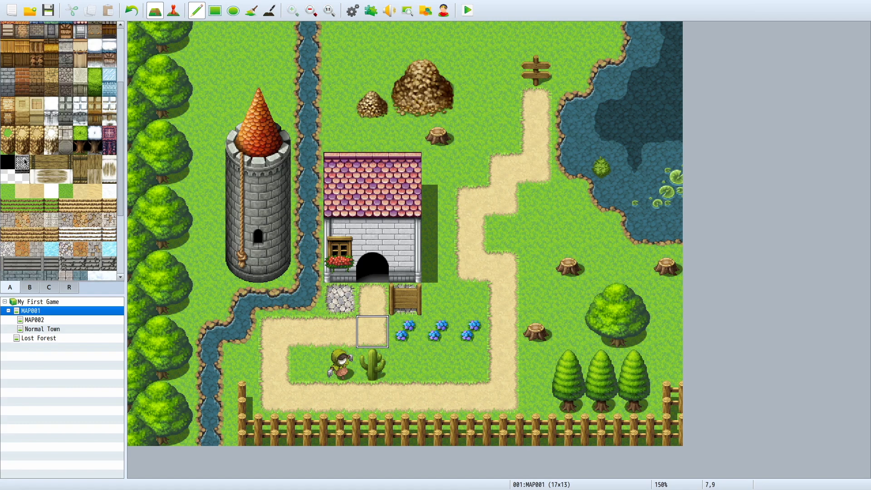
left_click(9, 136)
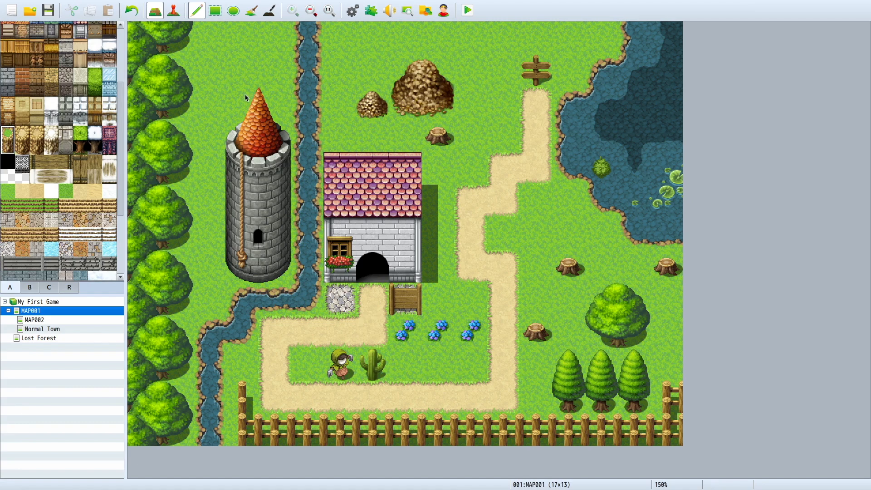
left_click(36, 107)
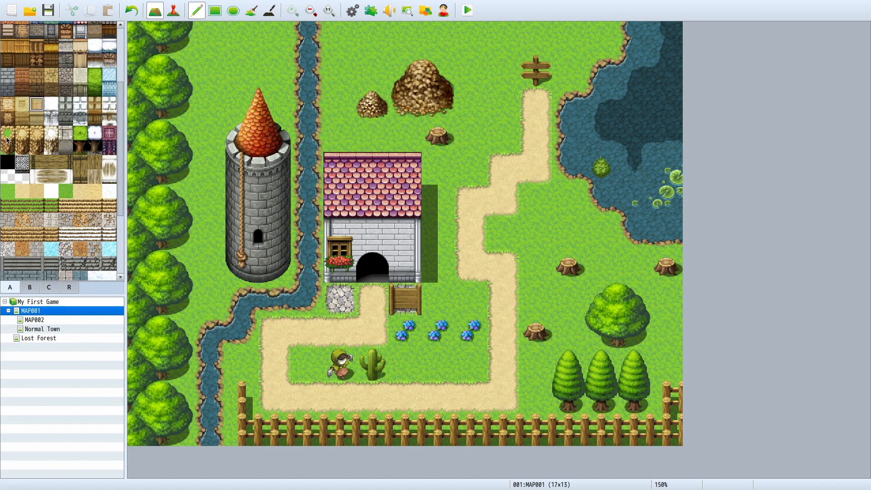
Step: Try out the dense-forest tree tiles from the B tiles along the map's northern edge, undoing each stroke
left_click(29, 287)
scroll(32, 159, "down", 5)
left_click_drag(34, 91, 54, 104)
left_click(51, 132)
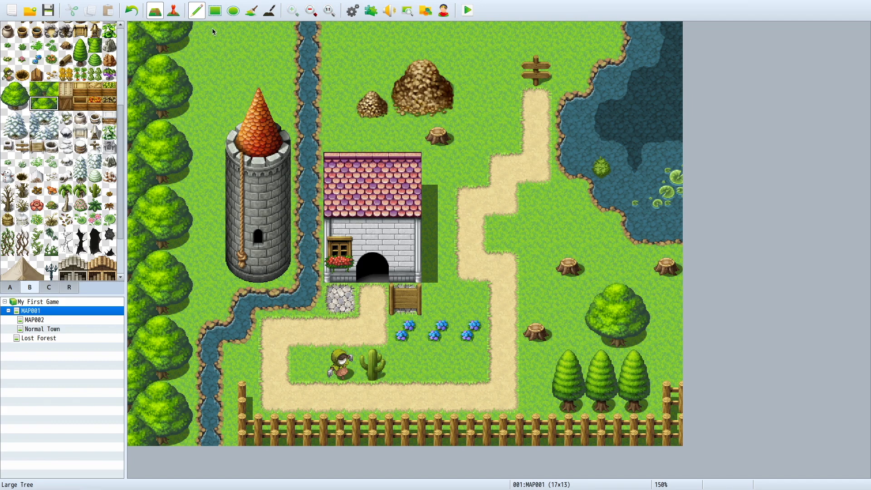
left_click_drag(213, 29, 231, 27)
key("ctrl+z")
left_click_drag(145, 31, 272, 34)
key("ctrl+z")
Step: Paint a row of large-tree lower halves from the B tiles along the northern edge, from west of the river to the lake
left_click(41, 90)
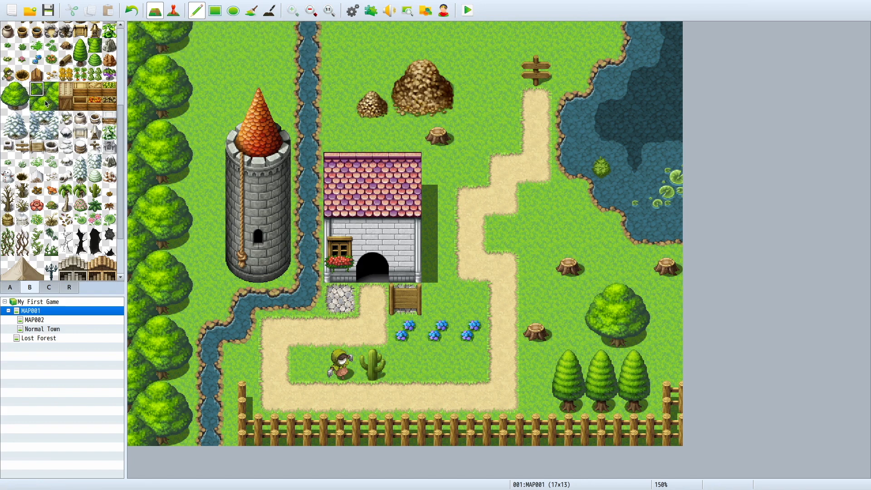
left_click(35, 104)
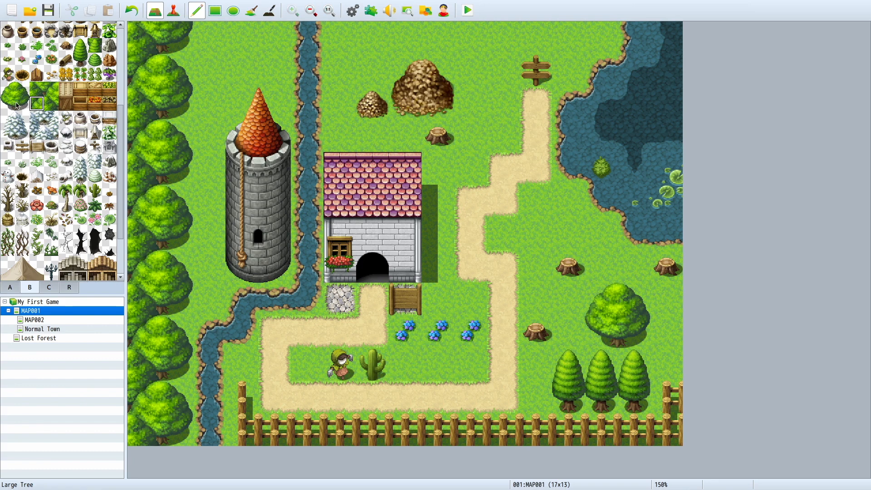
left_click_drag(13, 106, 22, 106)
left_click_drag(246, 44, 246, 30)
left_click_drag(342, 27, 577, 29)
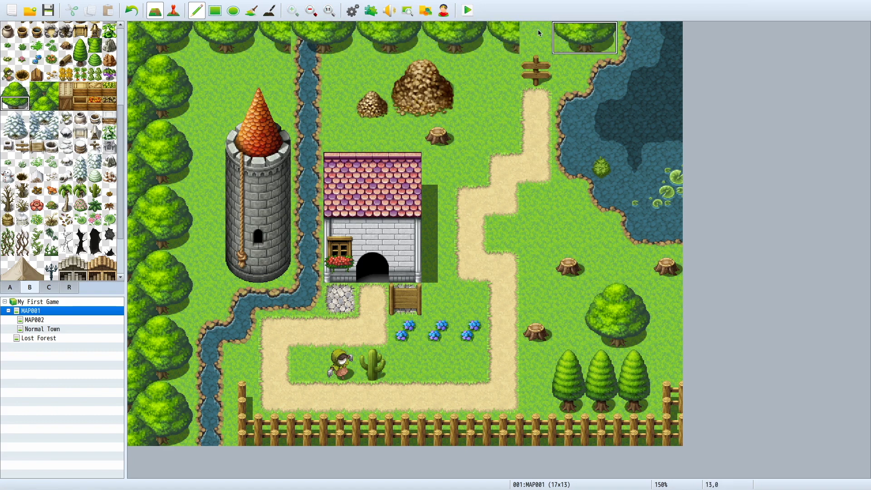
left_click(504, 38)
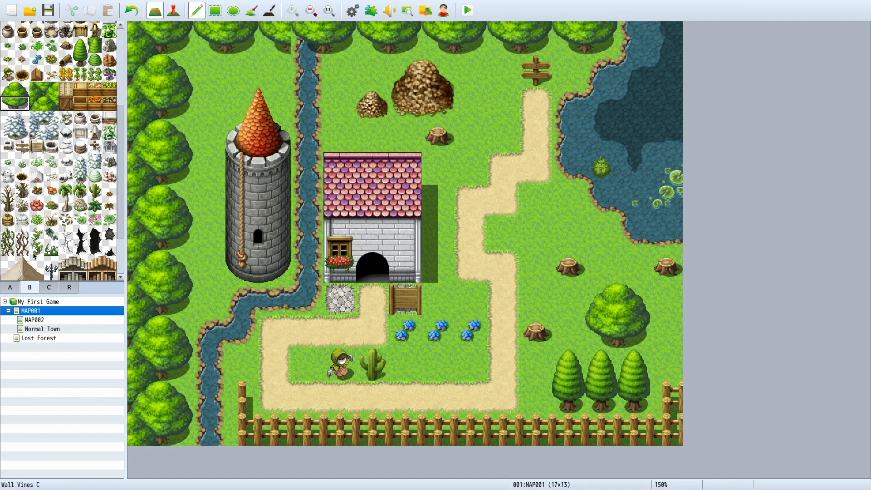
Step: Cover the cut-off trees and the river's northernmost tile at the map's upper edge with the grass A tile
left_click(8, 285)
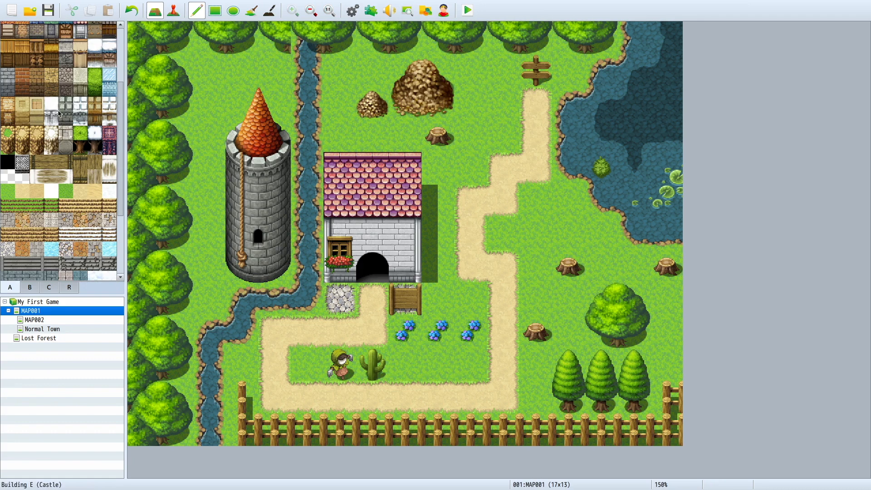
scroll(14, 135, "up", 5)
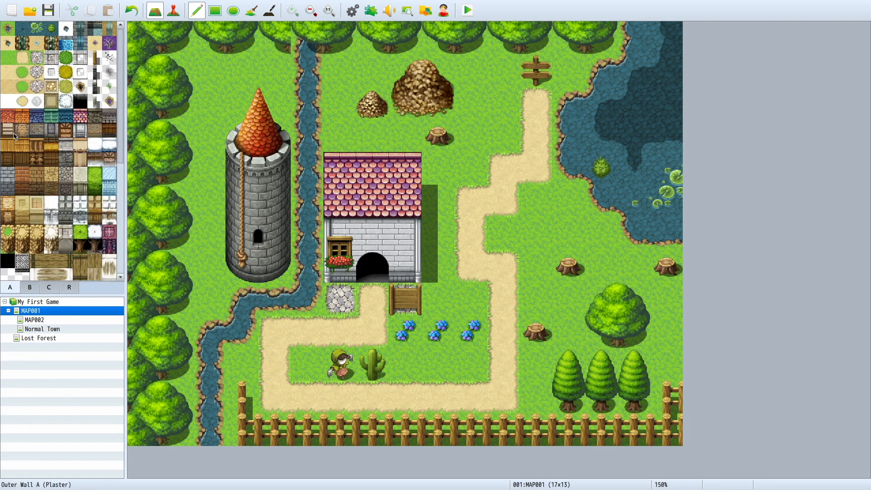
left_click(8, 57)
mouse_move(237, 70)
left_mouse_down()
mouse_move(275, 36)
mouse_move(341, 36)
mouse_move(313, 34)
left_mouse_up()
Step: Place one narrow tree's lower half from the B tiles on each side of the river at the northern edge
left_click(31, 45)
left_click(30, 287)
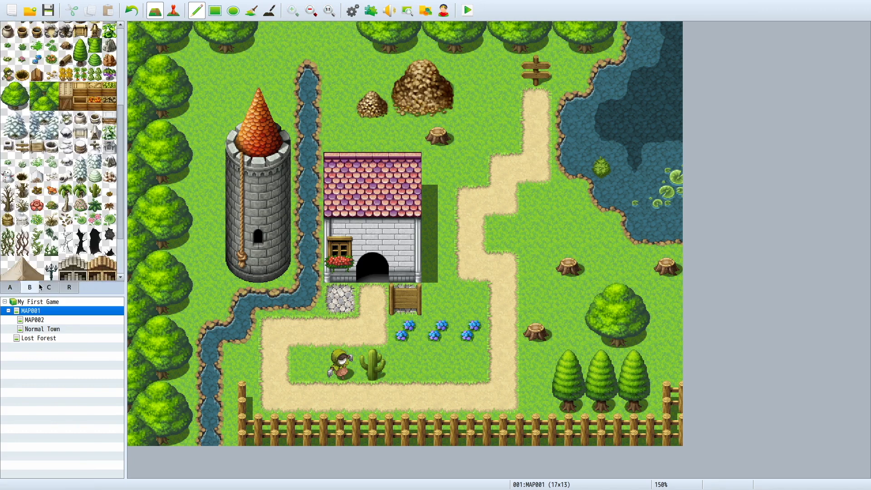
left_click_drag(80, 45, 79, 60)
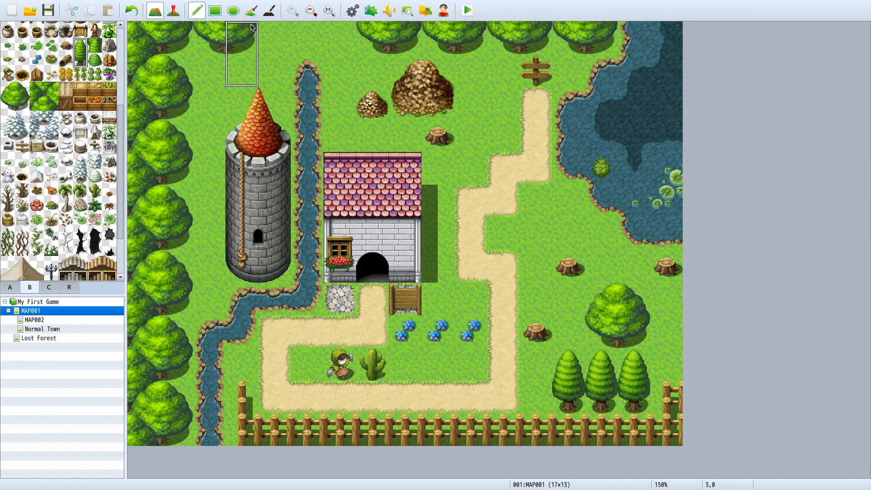
left_click(79, 59)
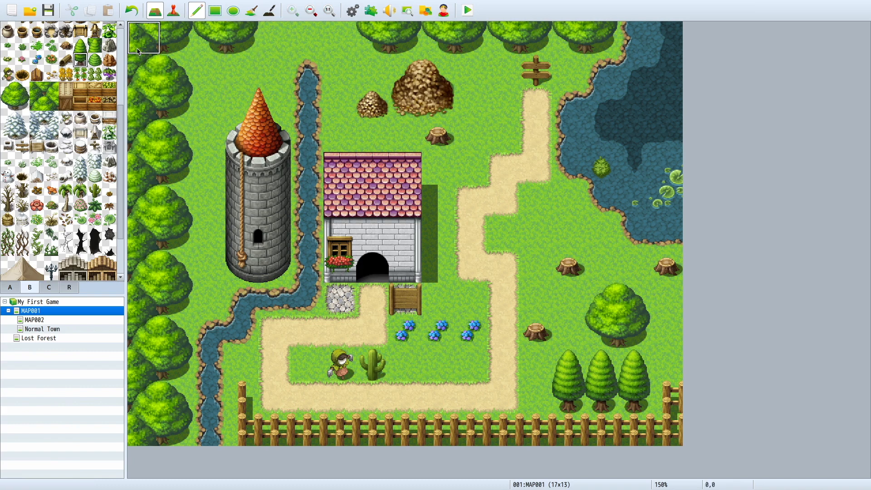
left_click(271, 42)
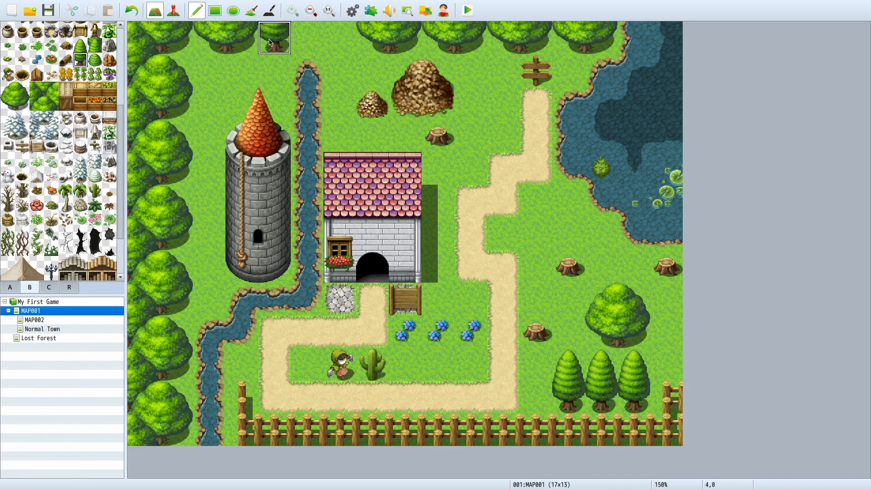
left_click(336, 36)
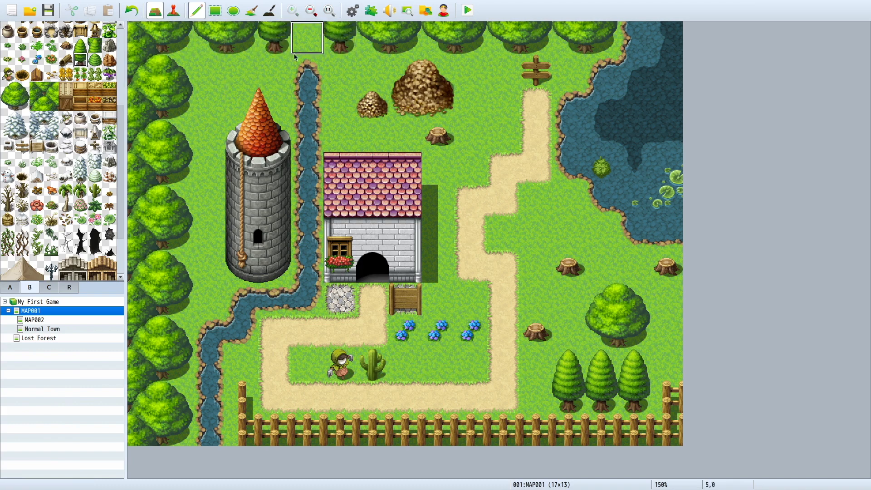
Step: Repaint the river's northernmost tile with the water A tile so the river reaches the map's upper edge
left_click(10, 288)
scroll(31, 65, "up", 5)
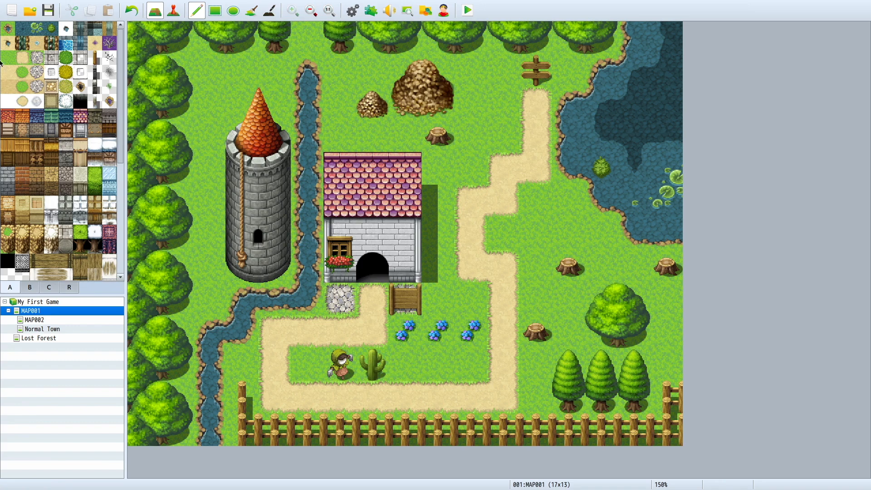
left_click(37, 45)
left_click(37, 131)
left_click(8, 28)
left_click(304, 47)
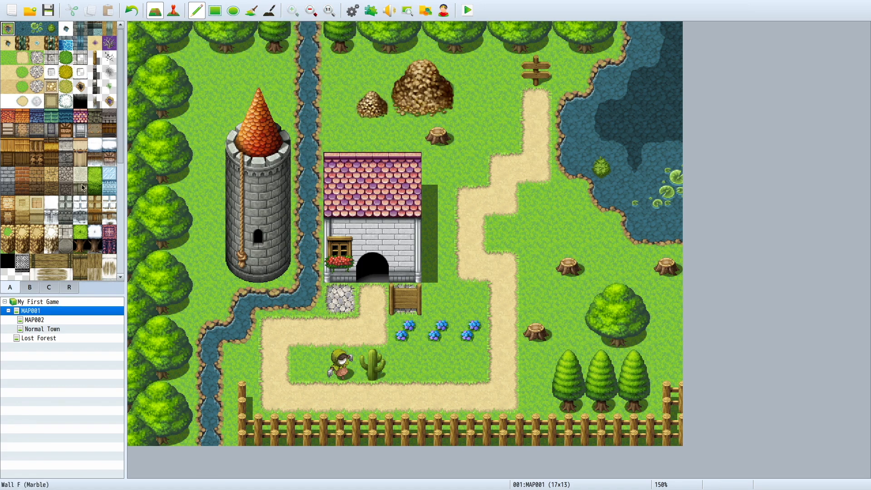
Step: Try out the vertical wooden bridge from the A tiles over the river northwest of the house, and undo it
scroll(39, 257, "down", 3)
scroll(38, 256, "up", 2)
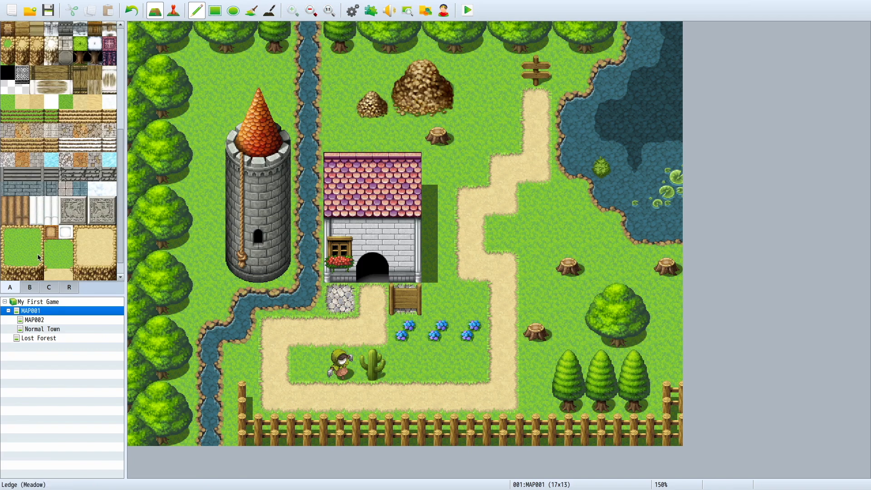
scroll(37, 254, "down", 5)
left_click(83, 60)
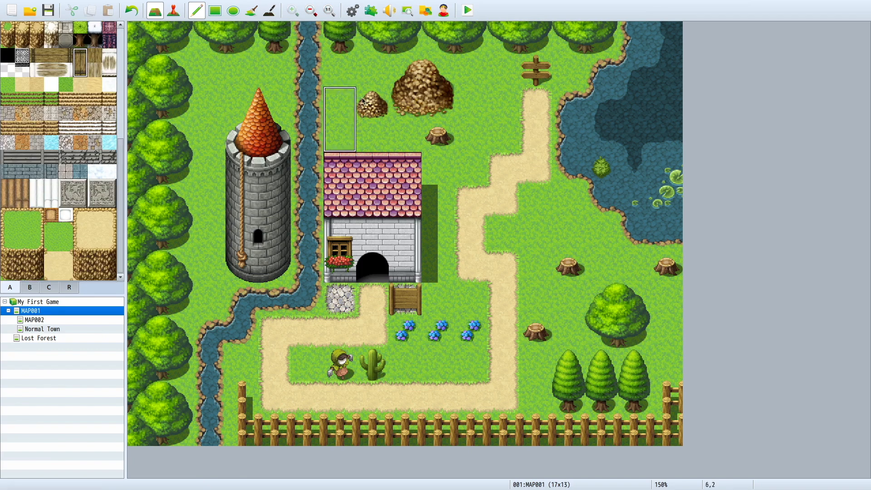
left_click(308, 72)
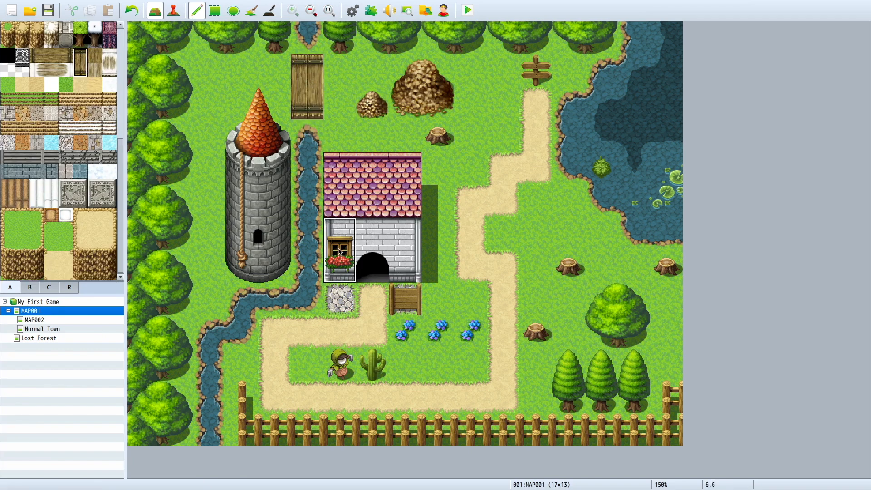
key("ctrl+z")
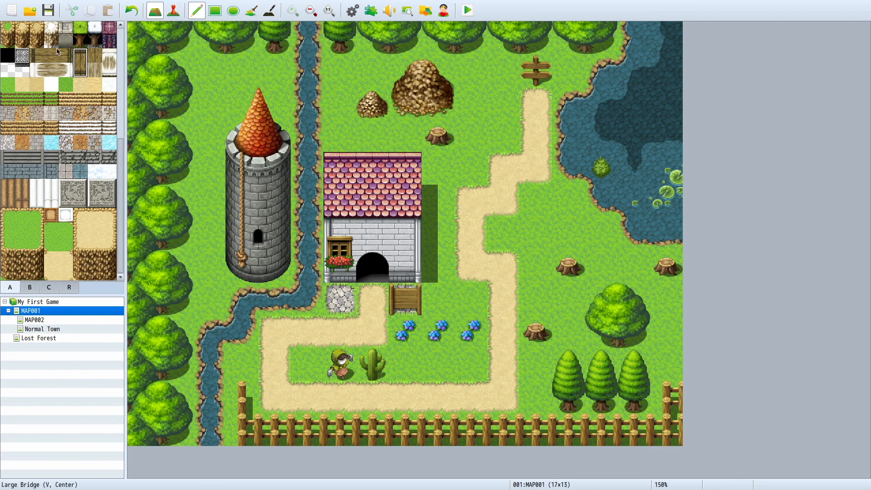
left_click(34, 288)
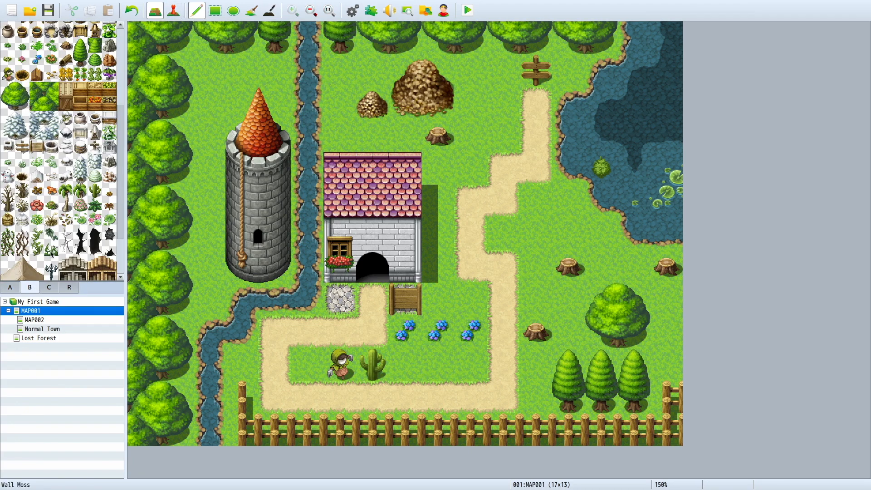
scroll(51, 255, "down", 3)
scroll(52, 255, "up", 8)
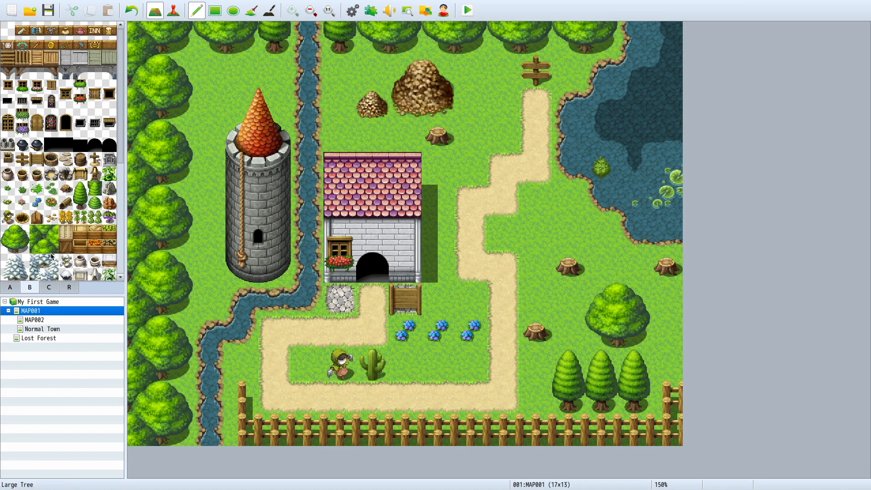
left_click(57, 287)
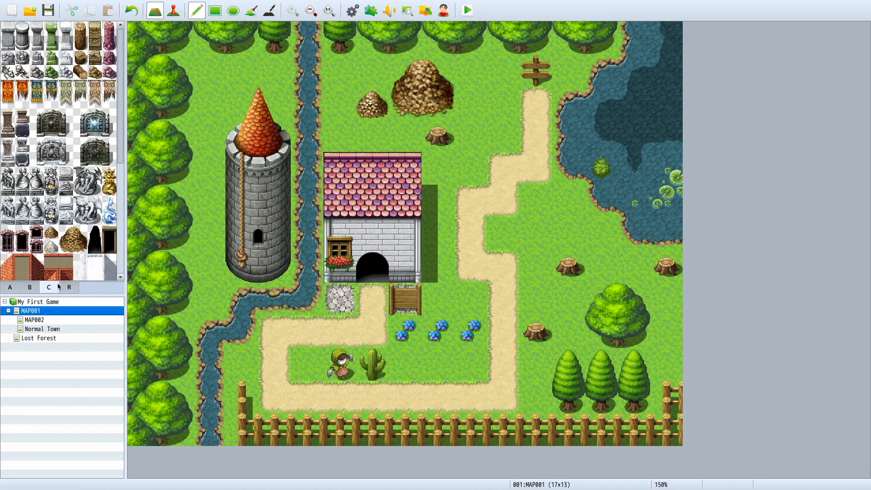
scroll(75, 220, "down", 5)
scroll(75, 220, "up", 5)
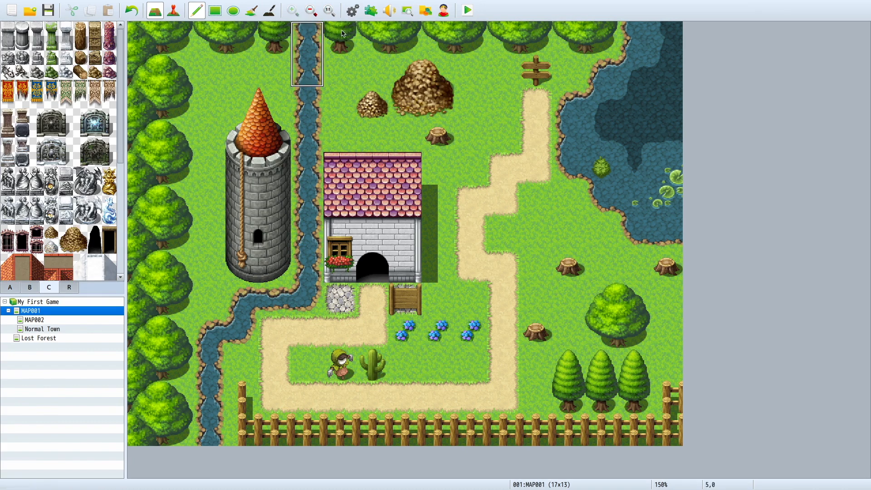
Step: Try out two tiles of the leafy green plant from the B tiles north of the tower, and undo them
left_click(15, 287)
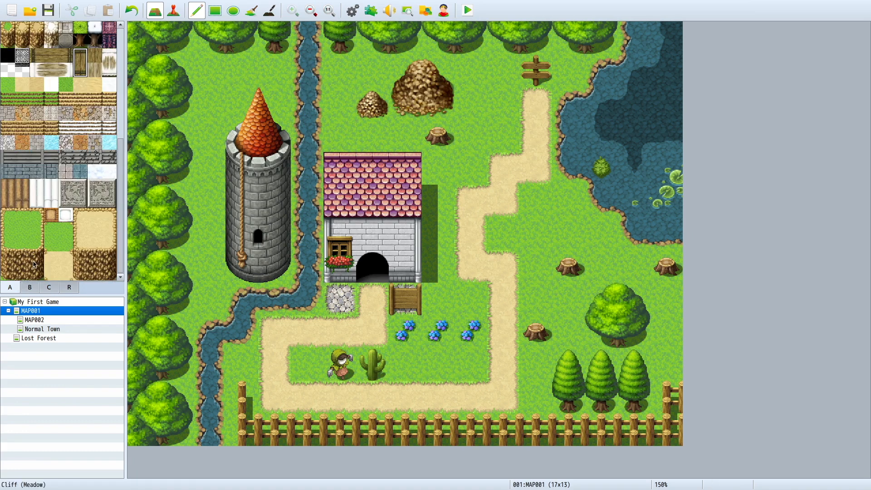
scroll(36, 259, "up", 5)
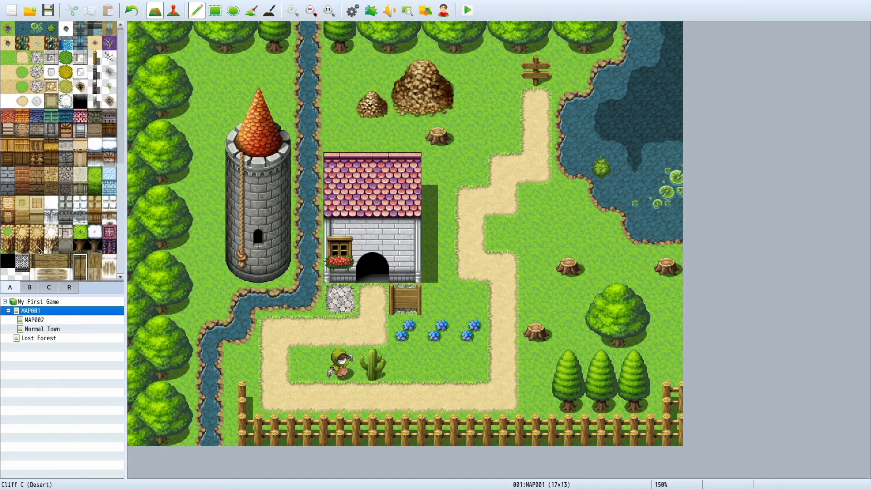
left_click(29, 292)
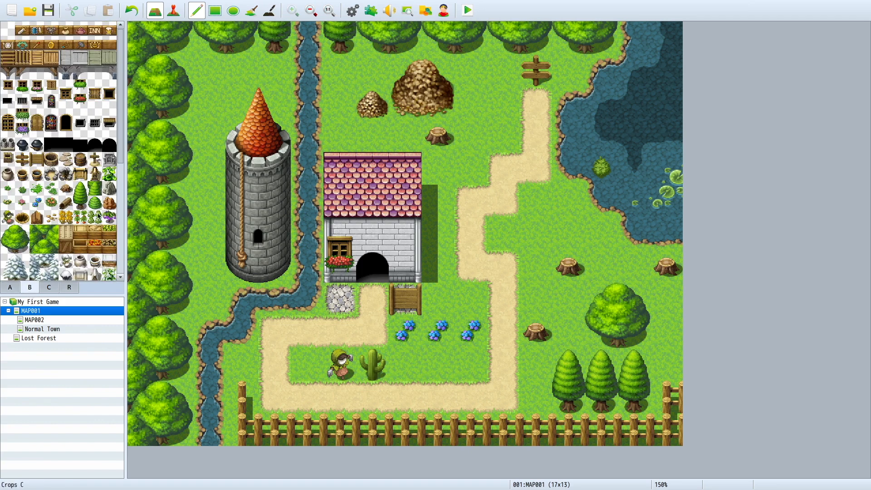
left_click(109, 174)
left_click(223, 83)
left_click(241, 70)
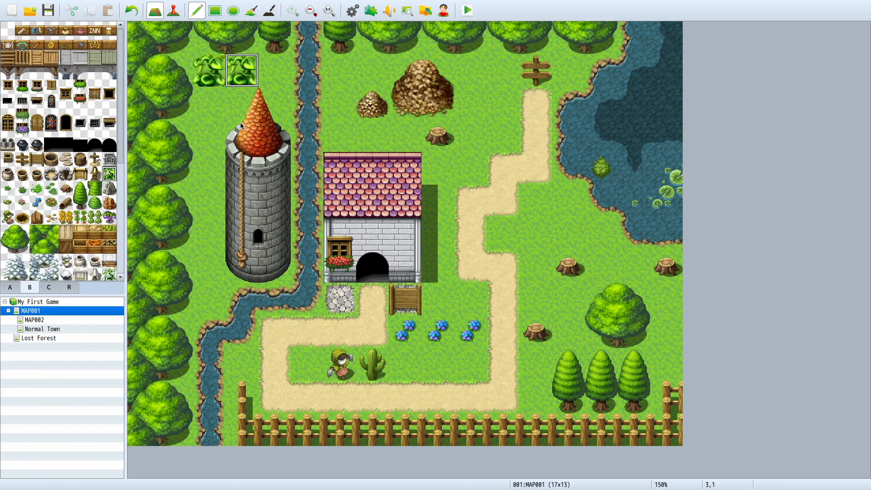
key("ctrl+z")
key("ctrl+z")
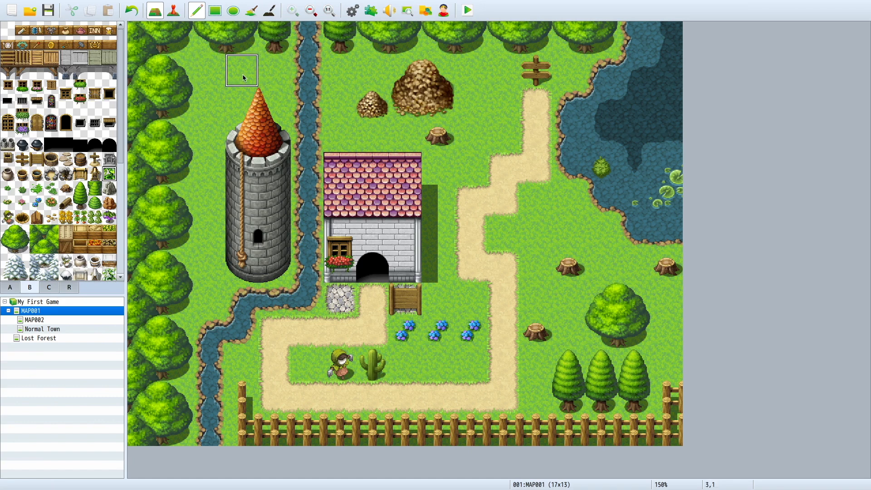
Step: Plant a row of three carrot crop tiles from the B tiles on the grass north of the tower
left_click_drag(66, 217, 110, 217)
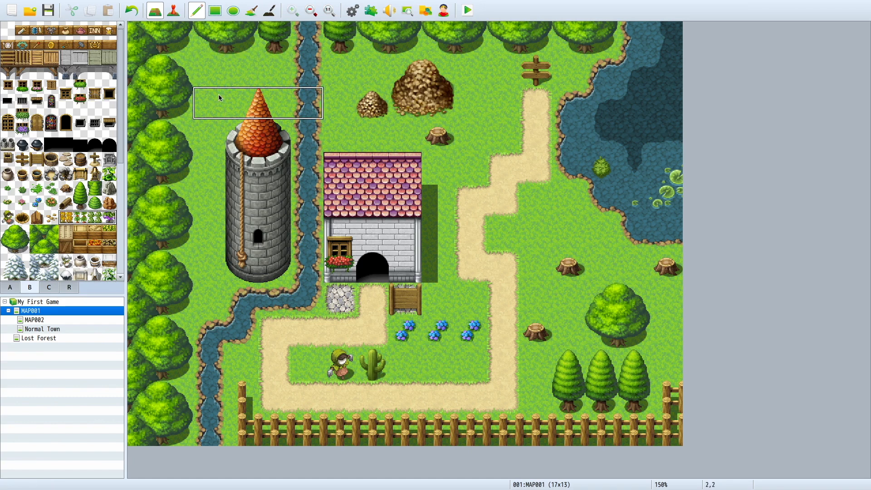
left_click(80, 218)
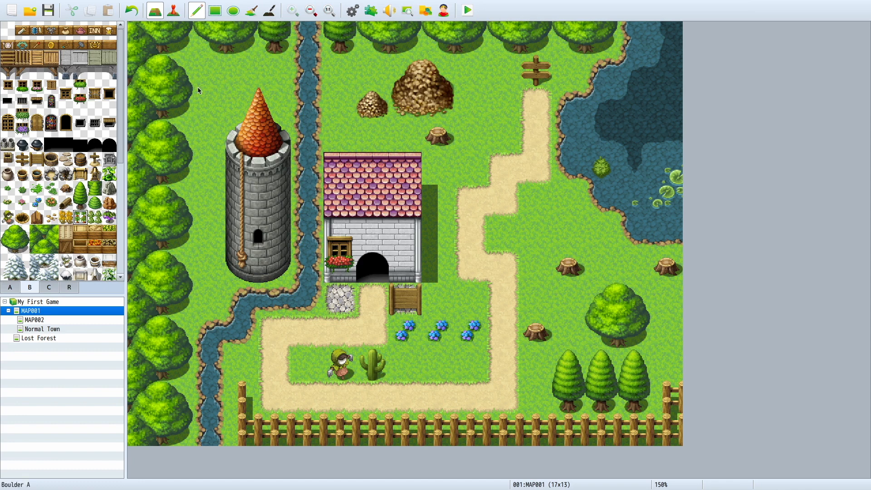
left_click(209, 71)
left_click(242, 71)
left_click(275, 70)
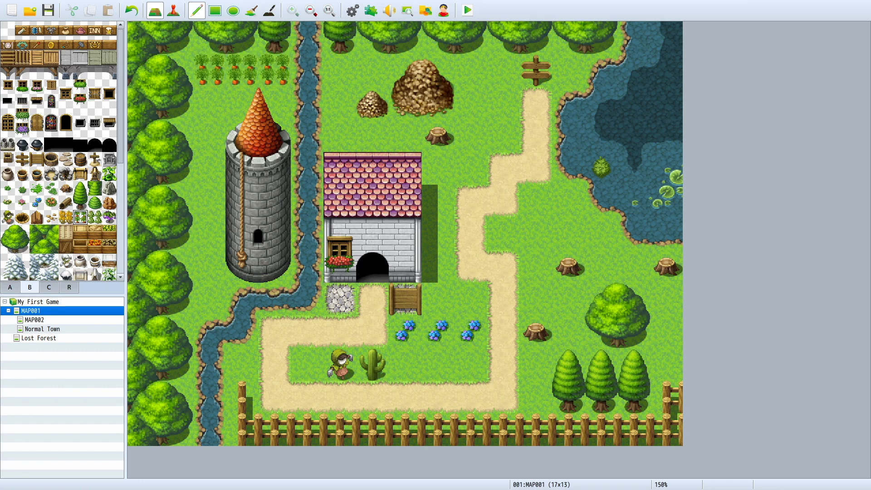
Step: Look through the B and A tiles available in the outside tileset
left_click(67, 204)
left_click(51, 175)
left_click(39, 134)
scroll(23, 243, "down", 3)
left_click(29, 286)
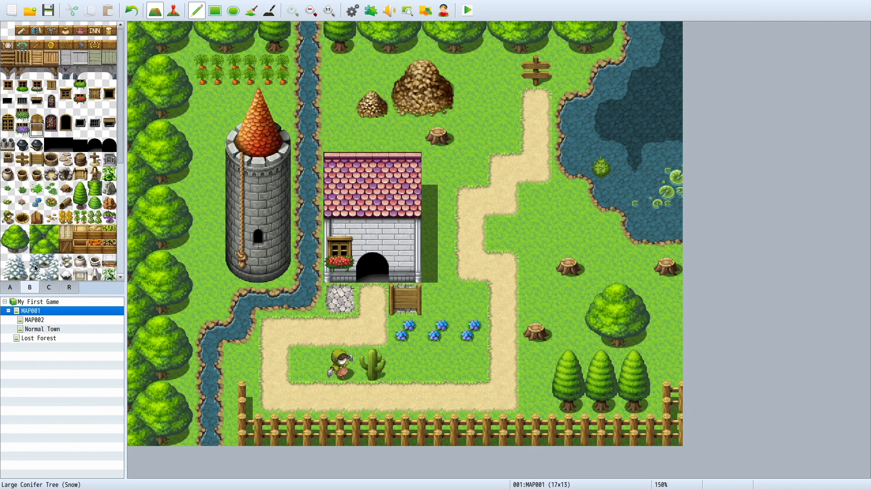
left_click(11, 289)
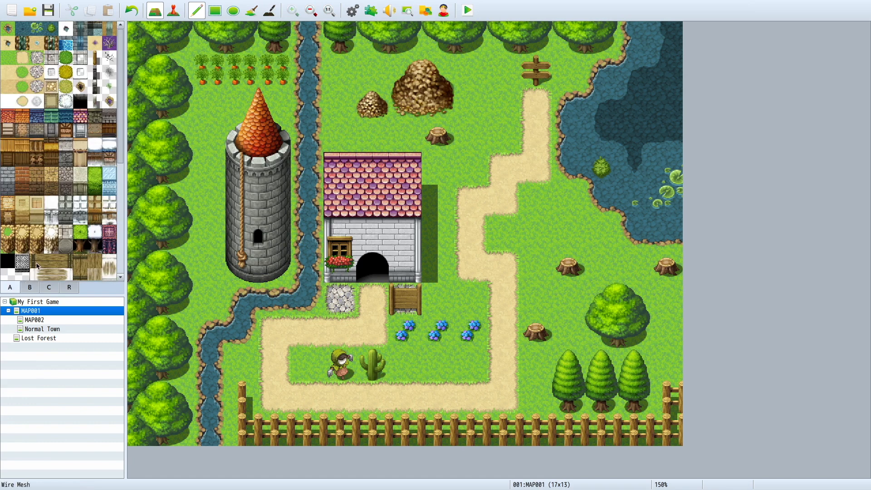
scroll(57, 239, "down", 3)
scroll(57, 239, "up", 5)
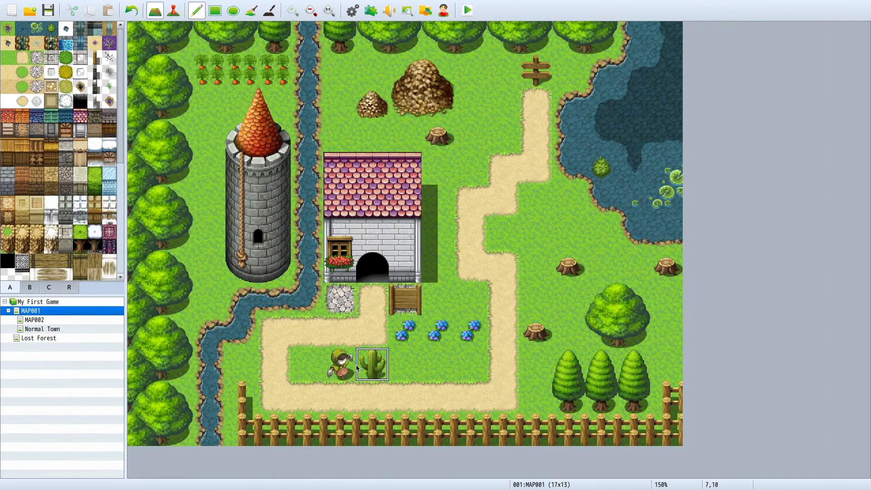
Step: Delete the Normal Town, MAP002 and Lost Forest maps from the project
left_click(54, 328)
right_click(54, 329)
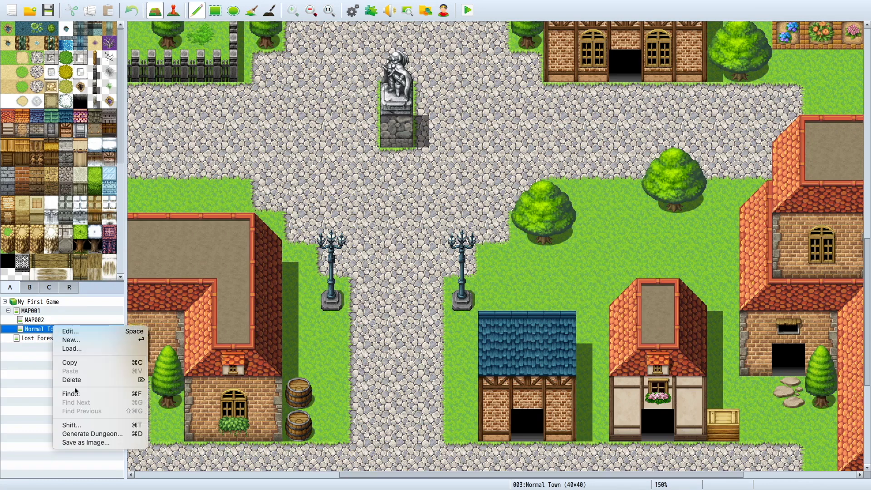
left_click(73, 384)
left_click(420, 257)
right_click(93, 321)
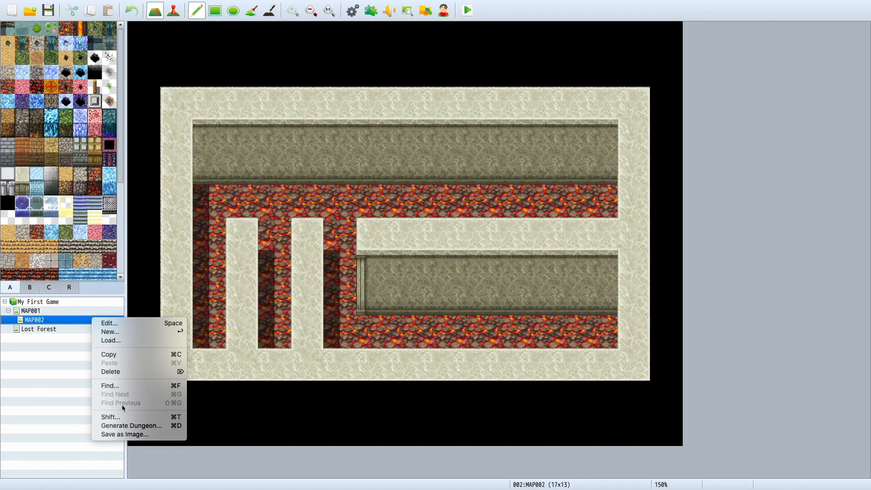
left_click(114, 371)
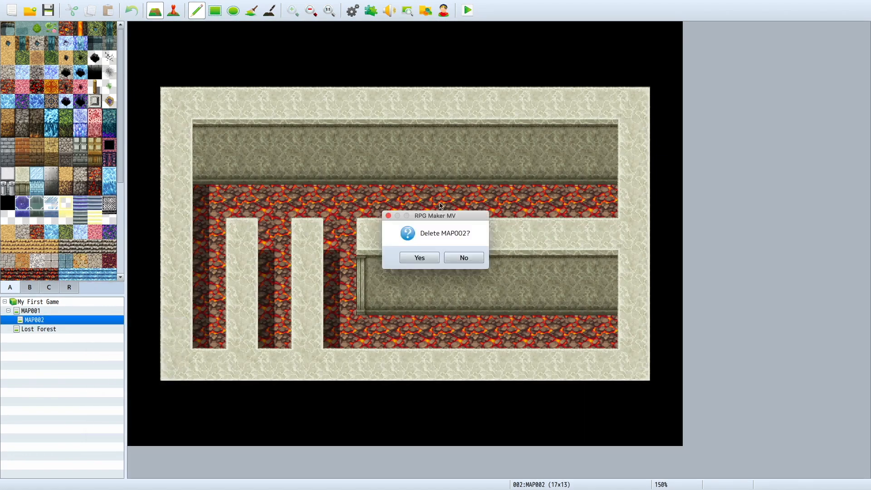
left_click(420, 257)
right_click(102, 320)
left_click(143, 369)
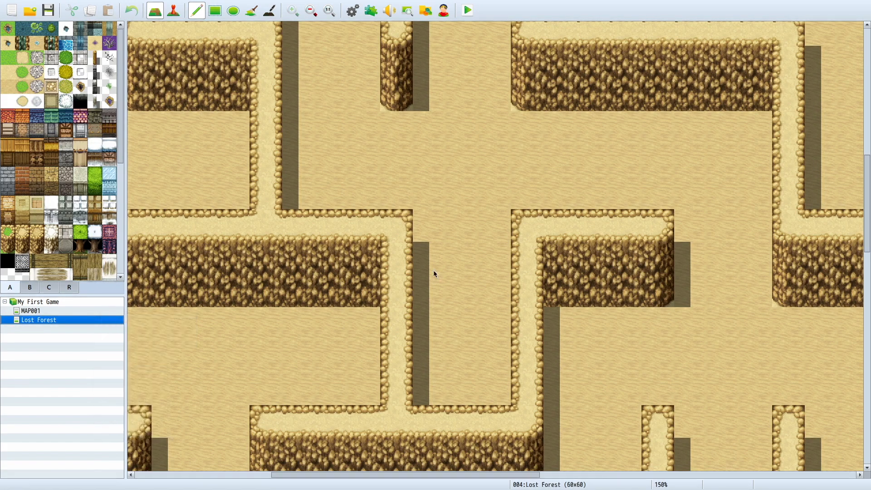
left_click(420, 257)
Step: Rename MAP001 as Alone House in its map properties
right_click(74, 316)
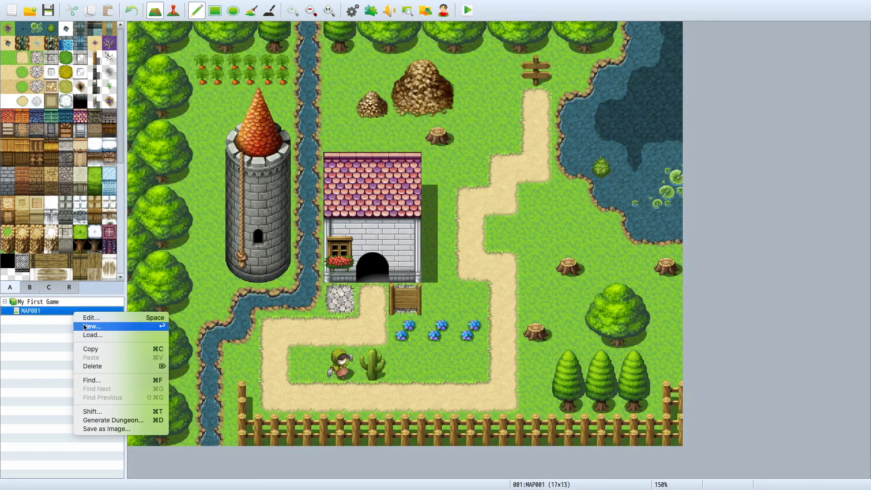
left_click(106, 320)
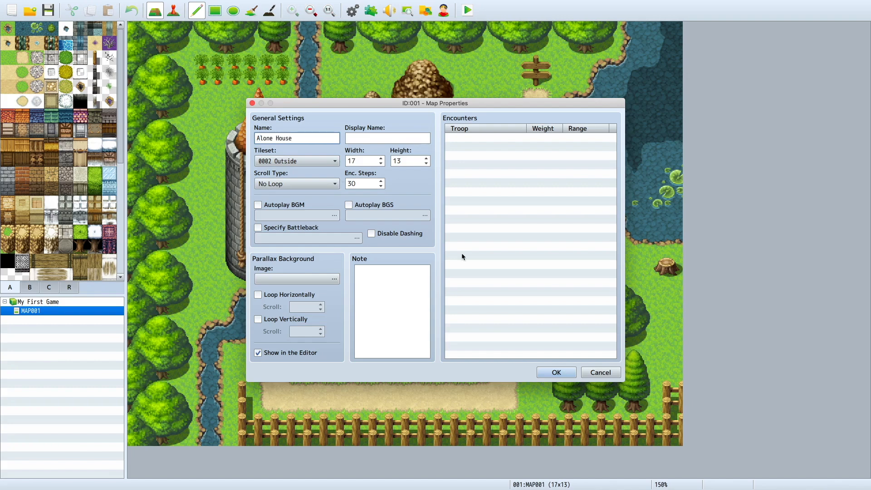
left_click(564, 374)
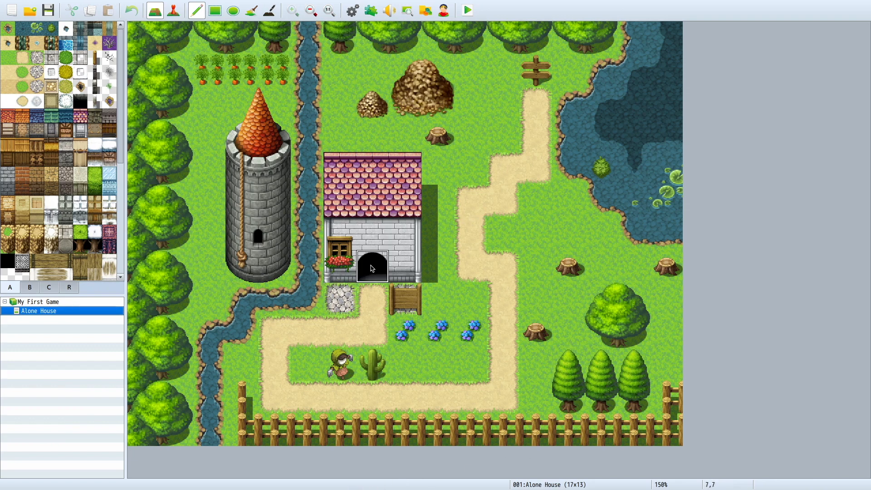
Step: Open the sample maps for loading under Alone House and preview Village House 1F, Abandoned House and Village House 2F
right_click(50, 313)
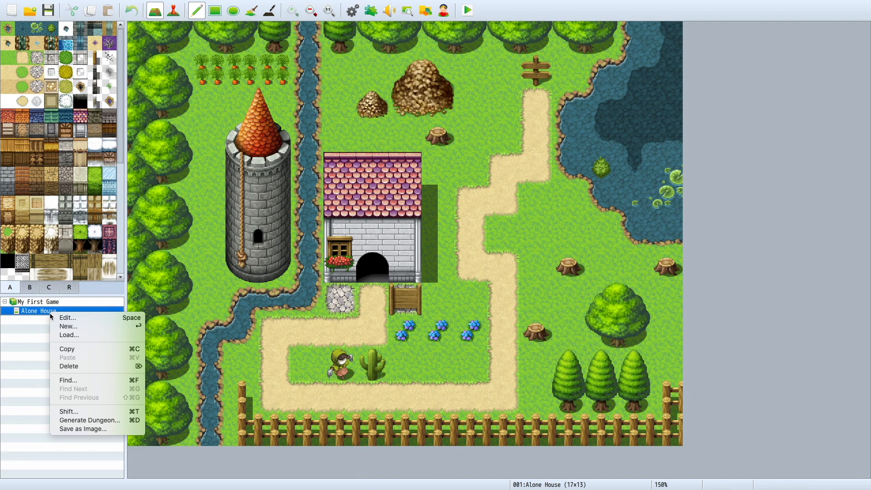
left_click(85, 335)
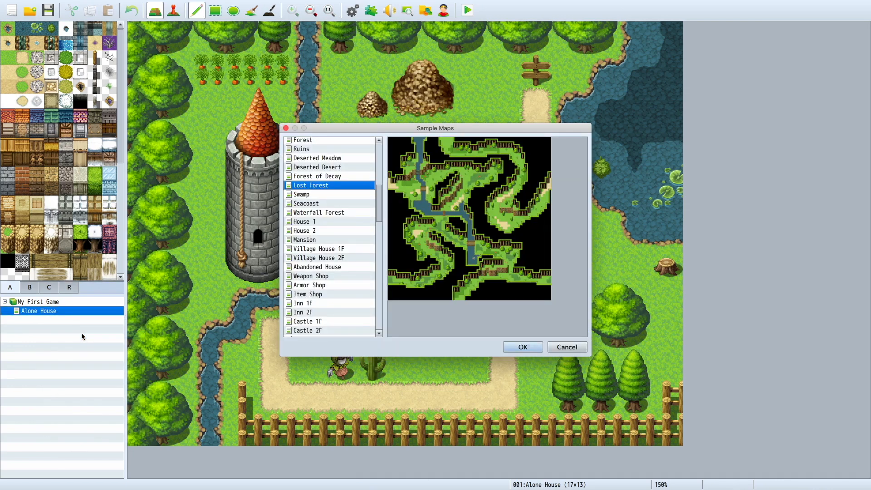
scroll(313, 325, "up", 10)
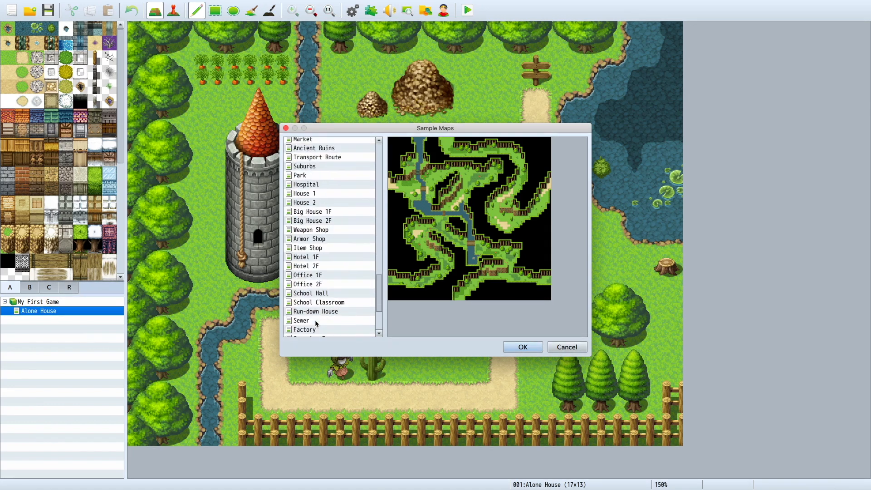
scroll(303, 305, "down", 9)
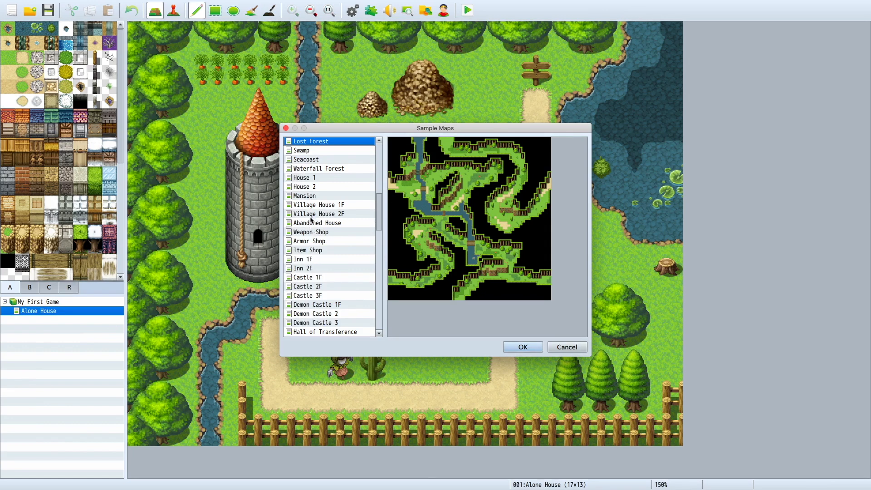
left_click(311, 208)
left_click(312, 222)
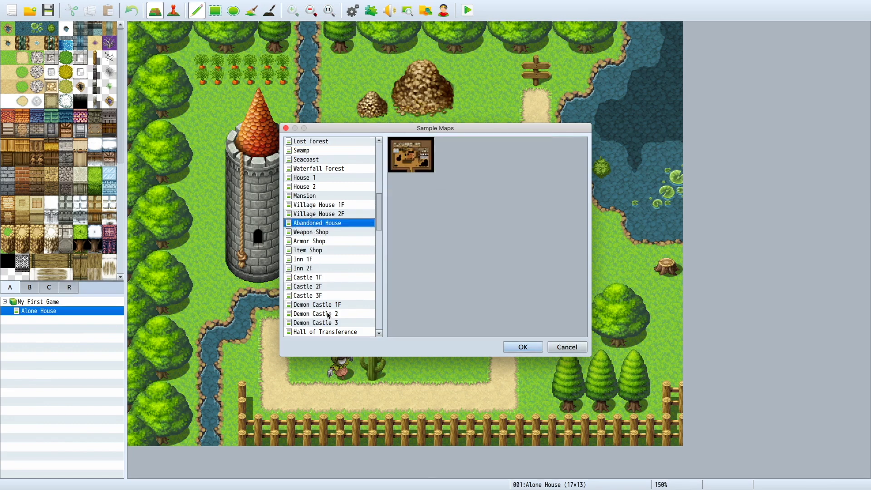
left_click(327, 216)
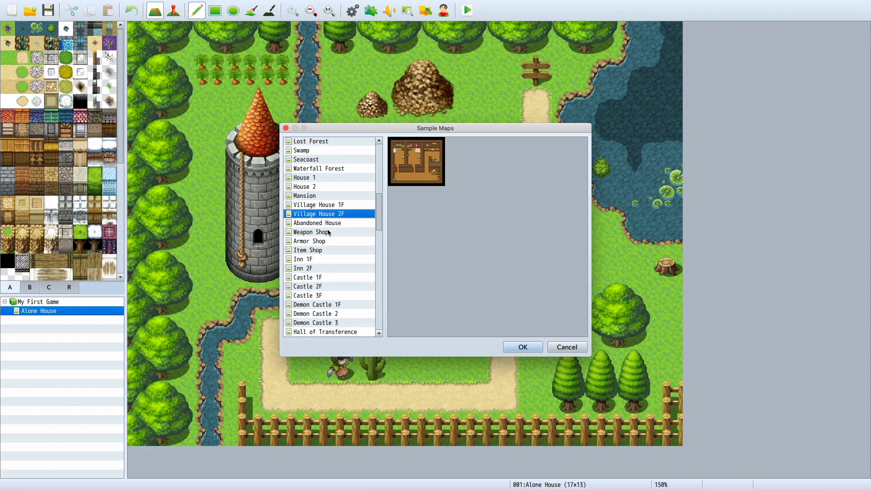
Step: Preview the modern sample maps Big House 1F, House 1, House 2 and Suburbs
scroll(330, 332, "down", 10)
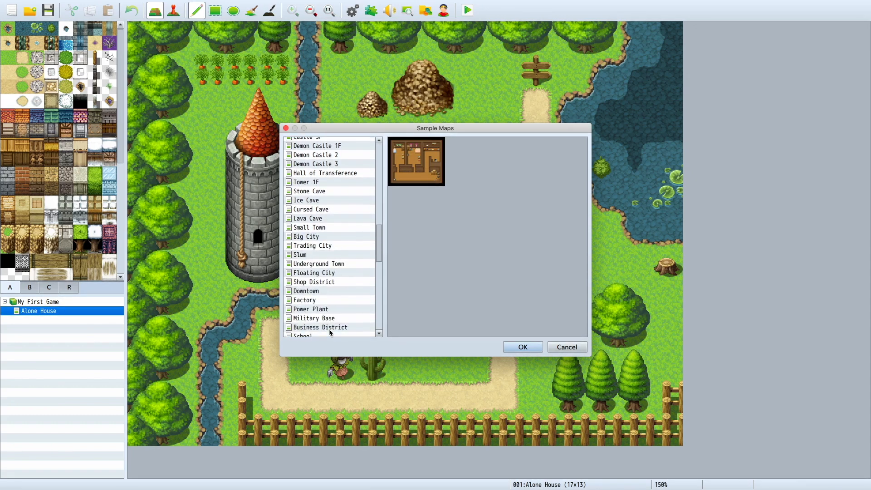
scroll(330, 331, "down", 7)
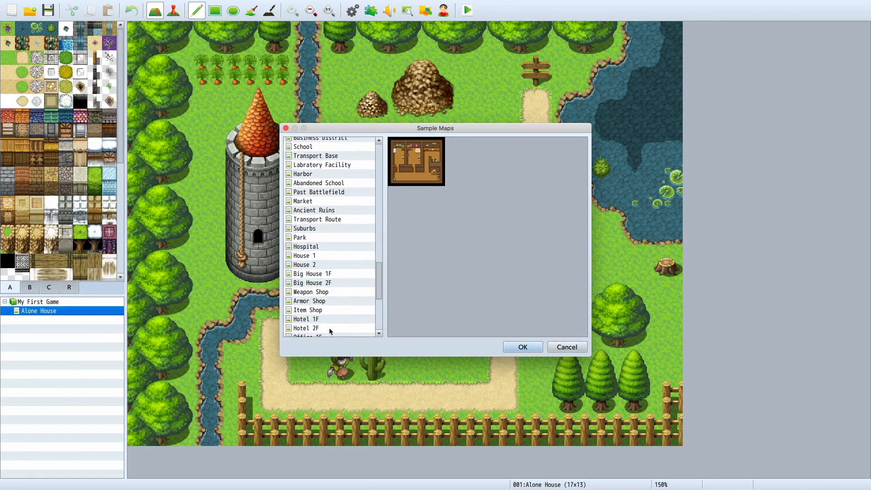
left_click(311, 276)
left_click(311, 256)
left_click(313, 265)
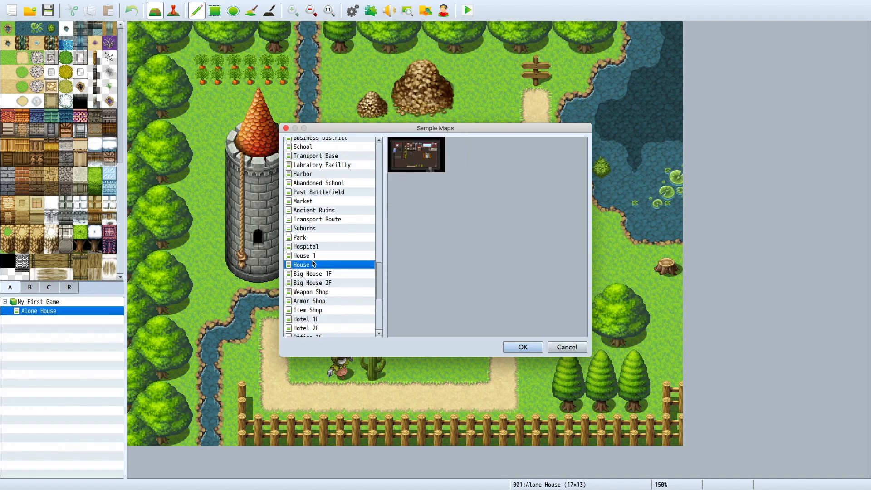
left_click(317, 231)
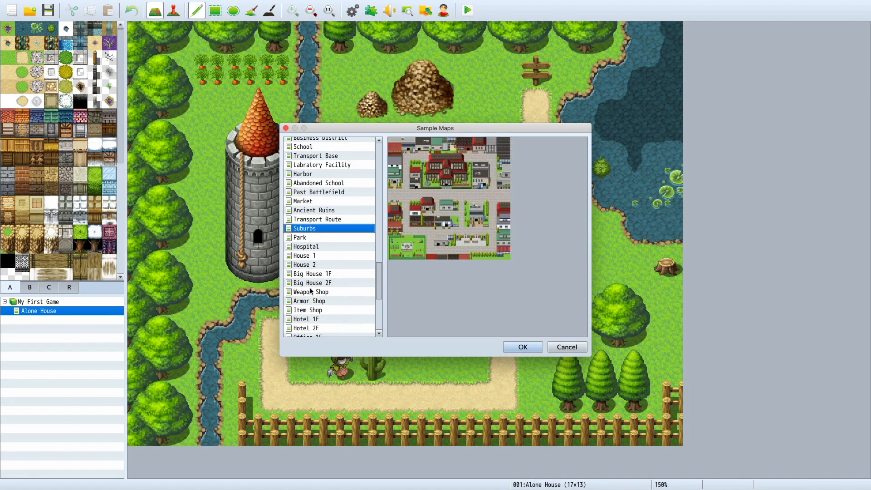
Step: Preview the Casino, Lab Room, Space Station and Ancient Ruins sample maps near the end of the list
scroll(311, 291, "down", 6)
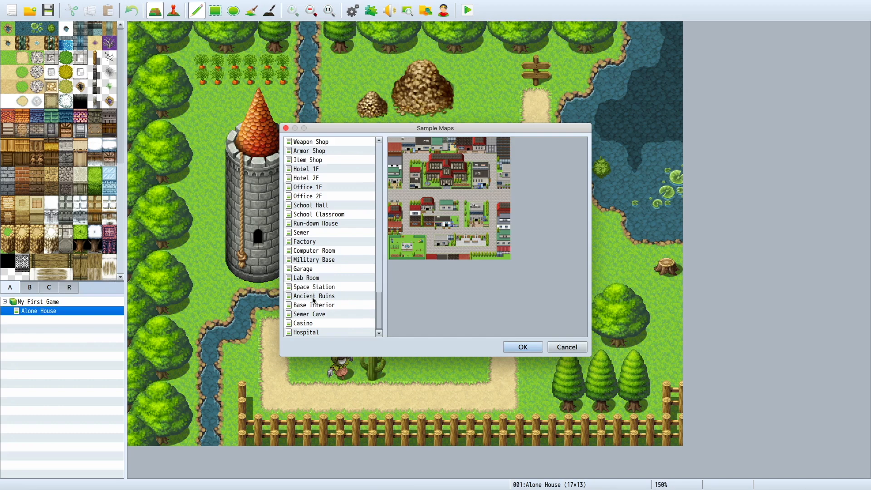
left_click(329, 324)
left_click(310, 278)
left_click(309, 287)
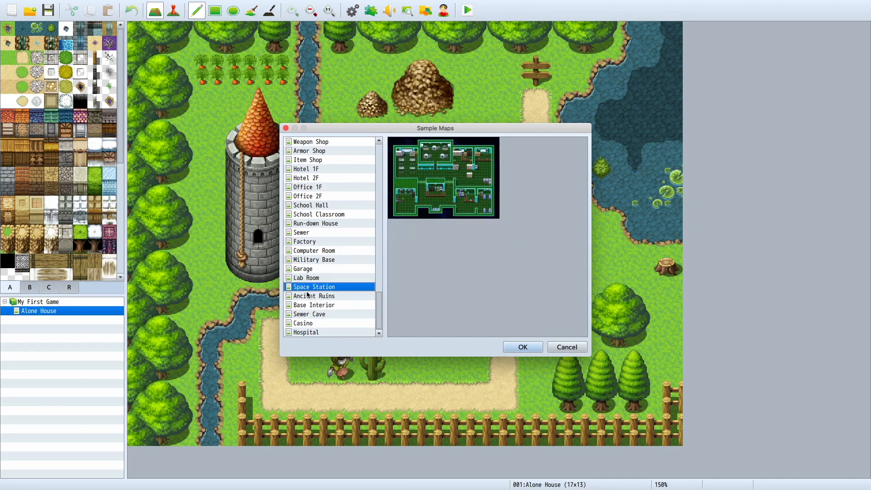
left_click(308, 296)
Step: Load the medieval House 1 sample map, listed just before House 2 and Mansion, under Alone House
scroll(308, 296, "up", 9)
scroll(307, 296, "up", 15)
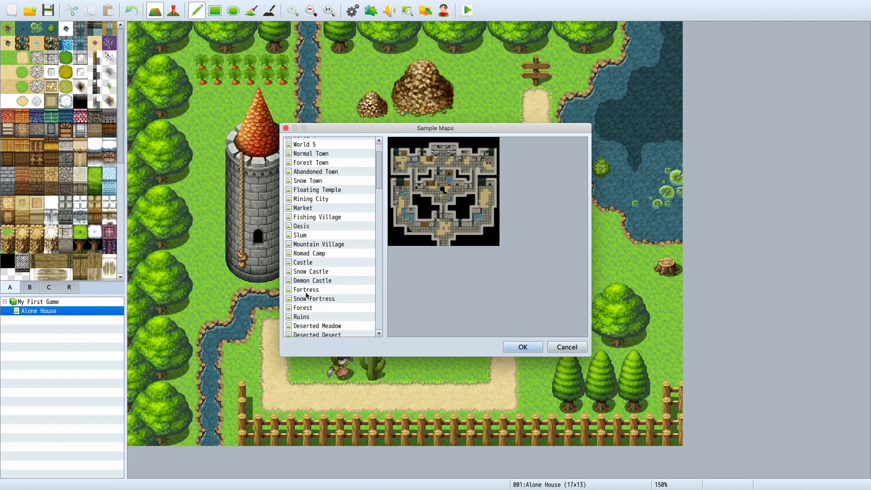
scroll(307, 296, "down", 2)
double_click(307, 295)
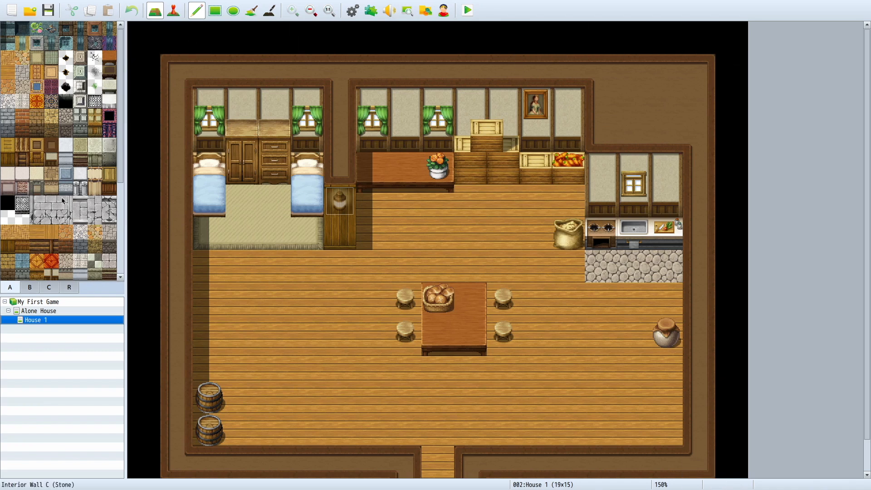
Step: Try out the solid black A tile over the western wall and adjoining floor of House 1, and undo it
left_click(8, 203)
mouse_move(151, 295)
left_mouse_down()
mouse_move(241, 323)
mouse_move(144, 327)
left_mouse_up()
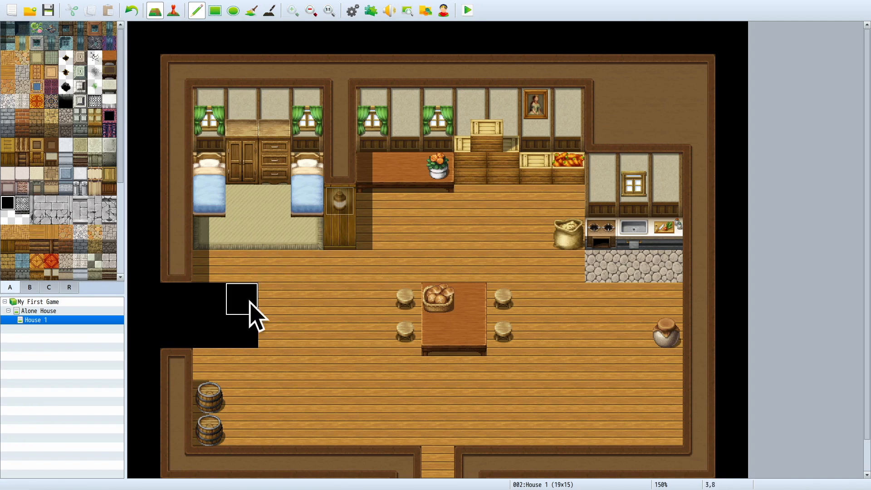
key("ctrl+z")
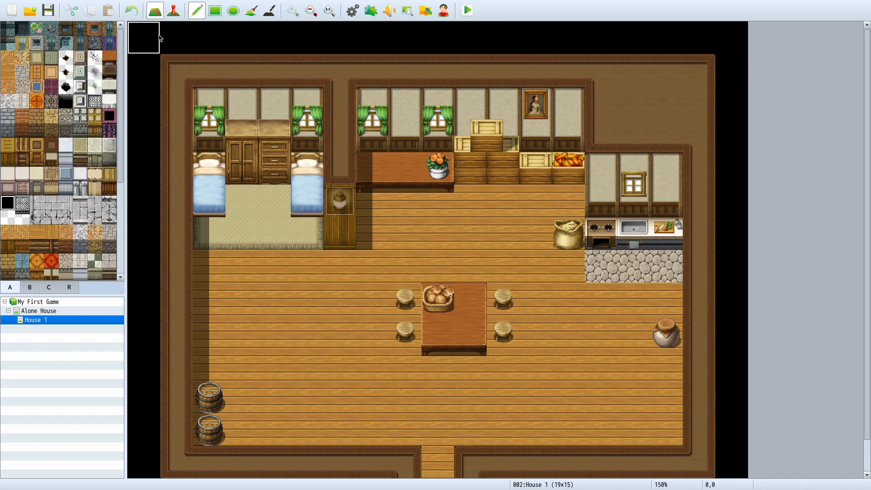
scroll(364, 386, "down", 1)
scroll(408, 406, "up", 1)
scroll(438, 300, "down", 1)
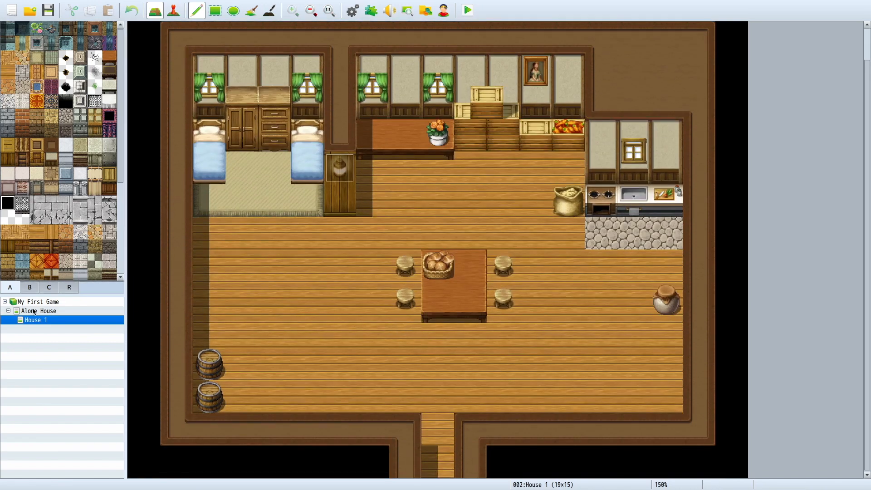
Step: Set the player's starting position on the dirt path of the Alone House map, at tile 11,5
left_click(39, 311)
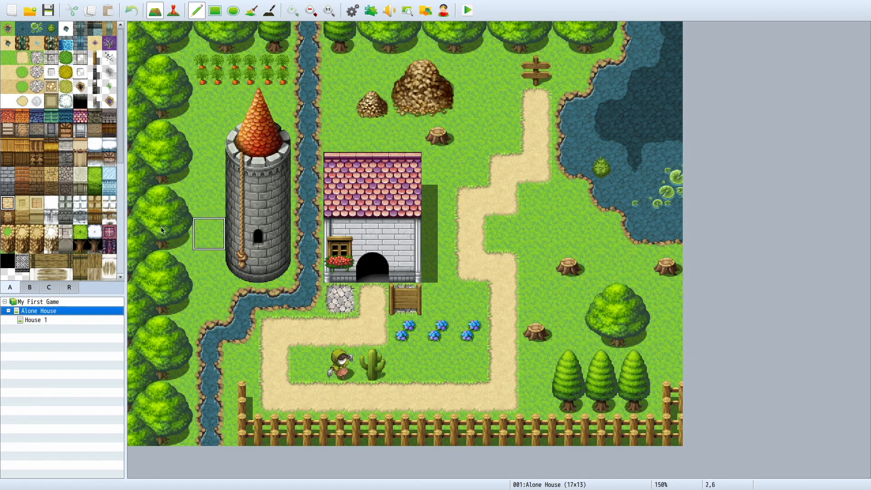
left_click(36, 320)
left_click(46, 311)
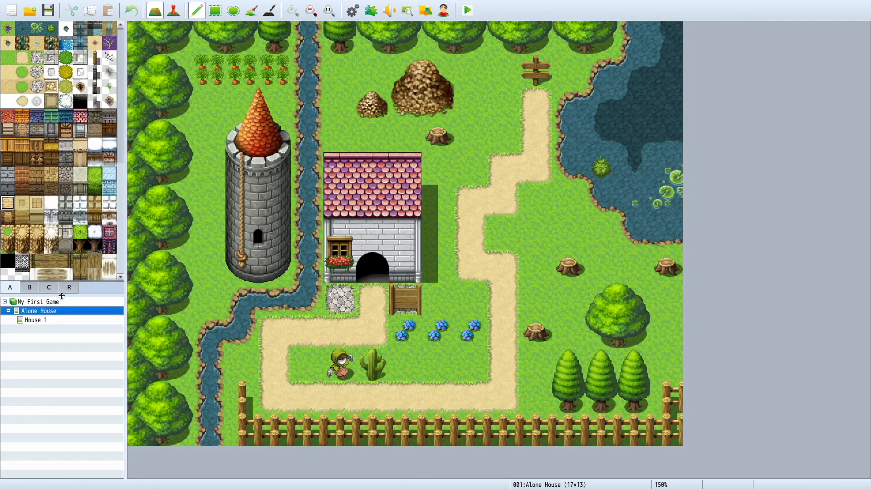
left_click(179, 9)
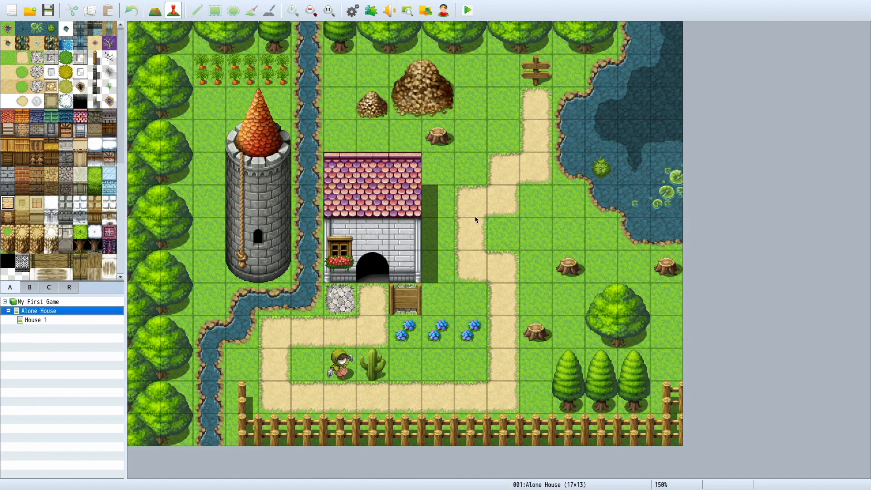
right_click(500, 200)
mouse_move(560, 304)
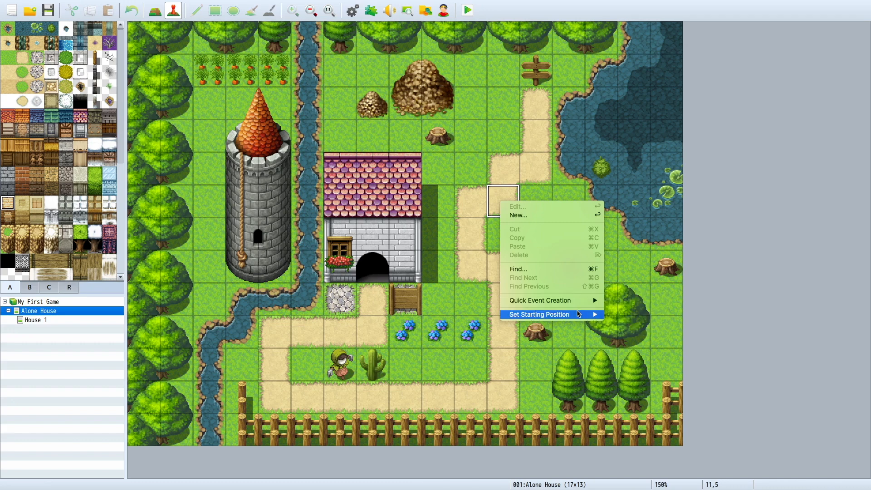
mouse_move(586, 315)
left_click(622, 315)
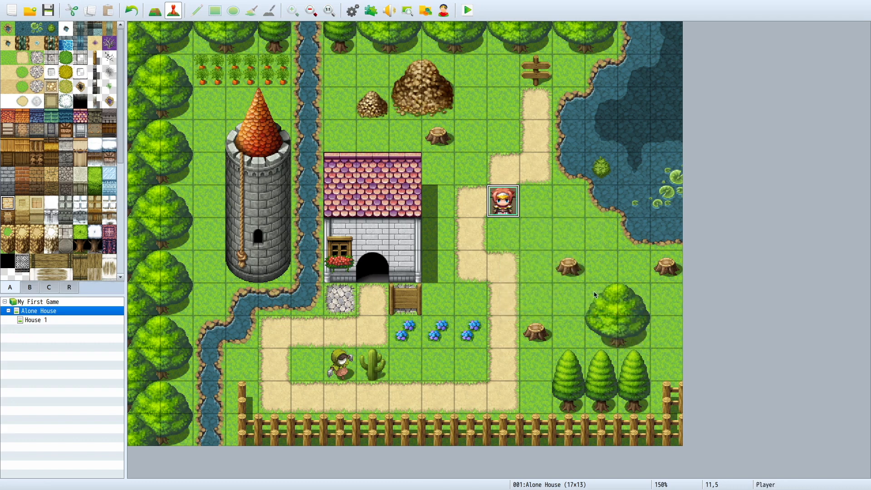
left_click(517, 305)
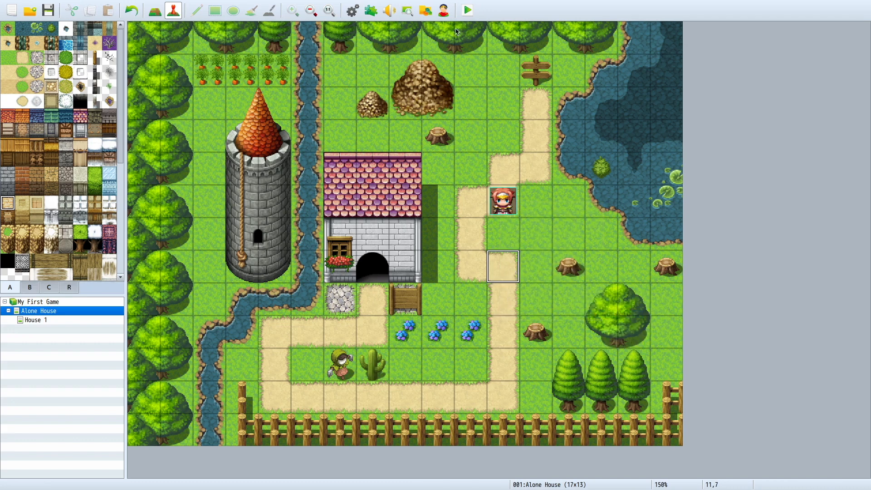
Step: Run a playtest of the game, clear the Steam window away, and start a new game in full screen
left_click(467, 9)
left_click(411, 258)
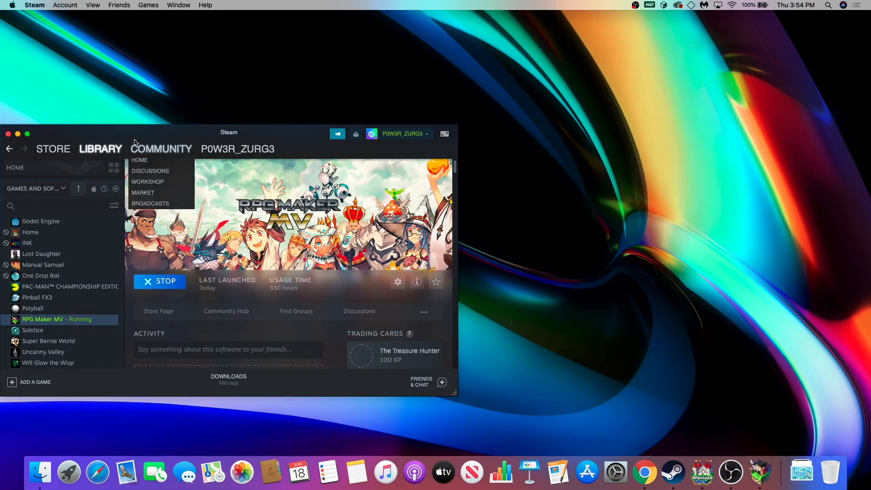
left_click(18, 134)
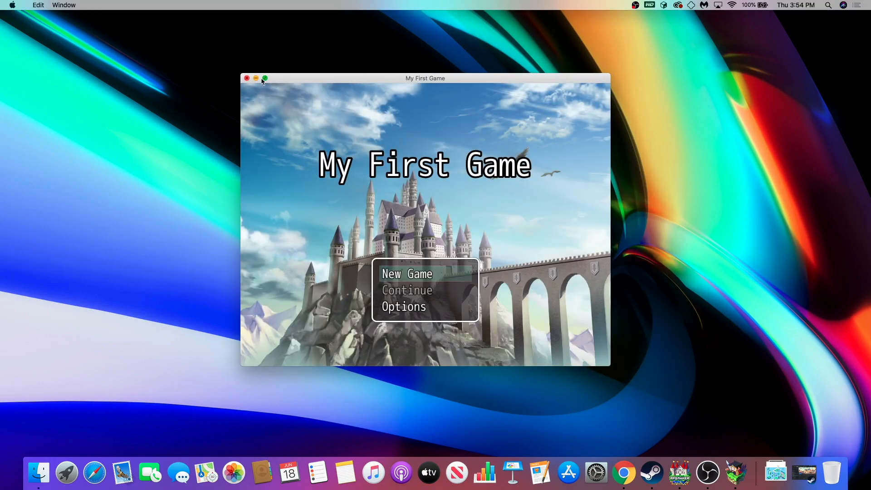
left_click(265, 79)
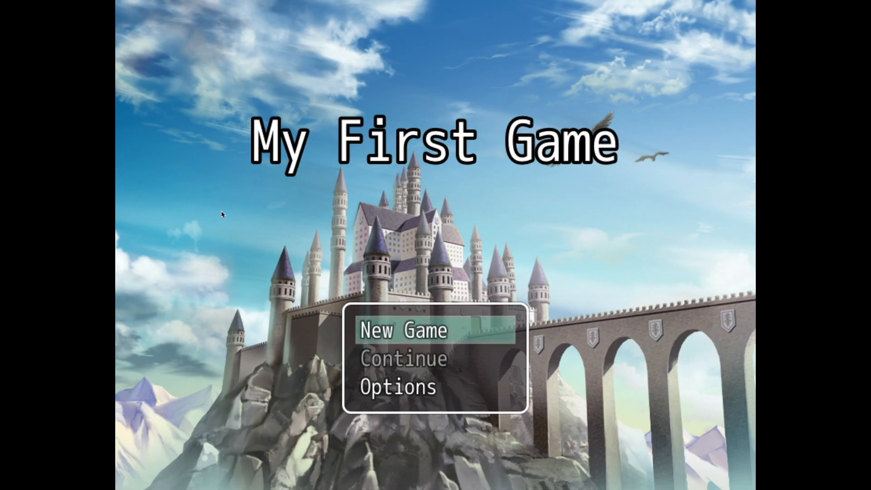
key("Return")
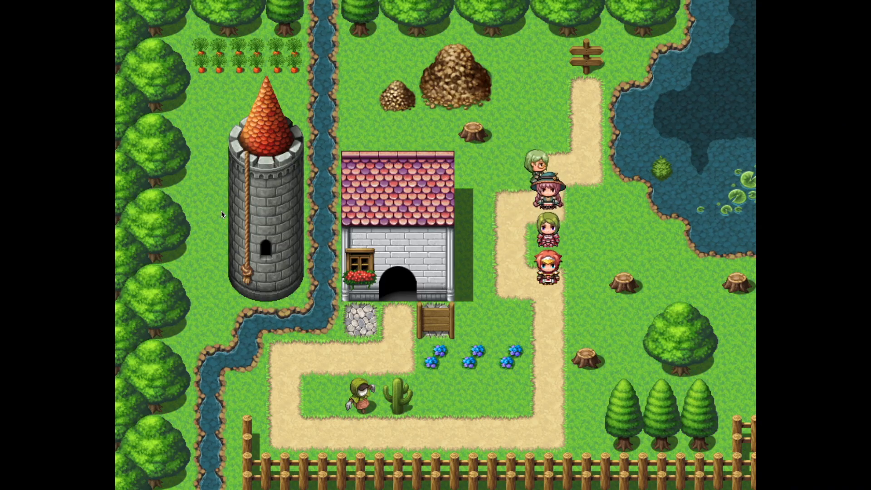
Step: Walk the party down and around the dirt path to the house's doorway to test the entrance
key("Down")
key("Down")
key("Down")
key("Down")
key("Left")
key("Left")
key("Left")
key("Left")
key("Left")
key("Left")
key("Left")
key("Left")
key("Up")
key("Up")
key("Right")
key("Right")
key("Right")
key("Right")
key("Up")
key("Up")
key("Up")
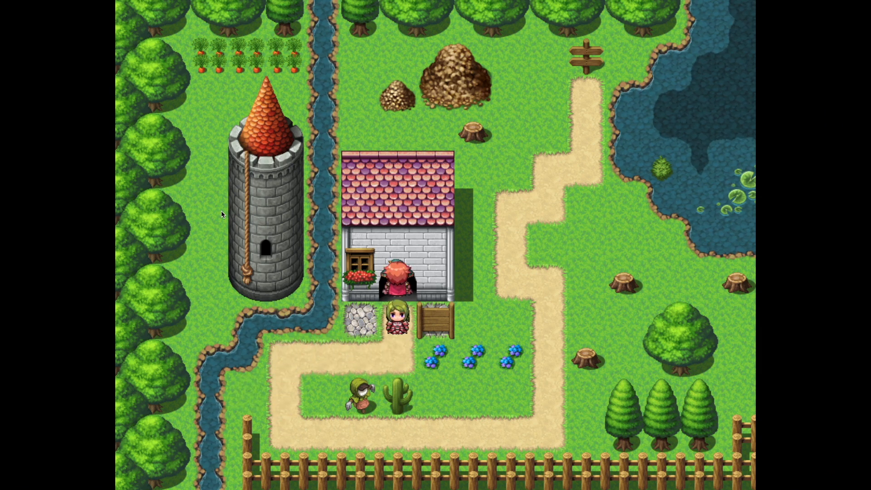
Step: Walk the party away from the doorway and around behind the house to the grass beside the river
key("Left")
key("Down")
key("Down")
key("Right")
key("Right")
key("Right")
key("Right")
key("Right")
key("Right")
key("Right")
key("Up")
key("Up")
key("Up")
key("Up")
key("Up")
key("Up")
key("Up")
key("Left")
key("Left")
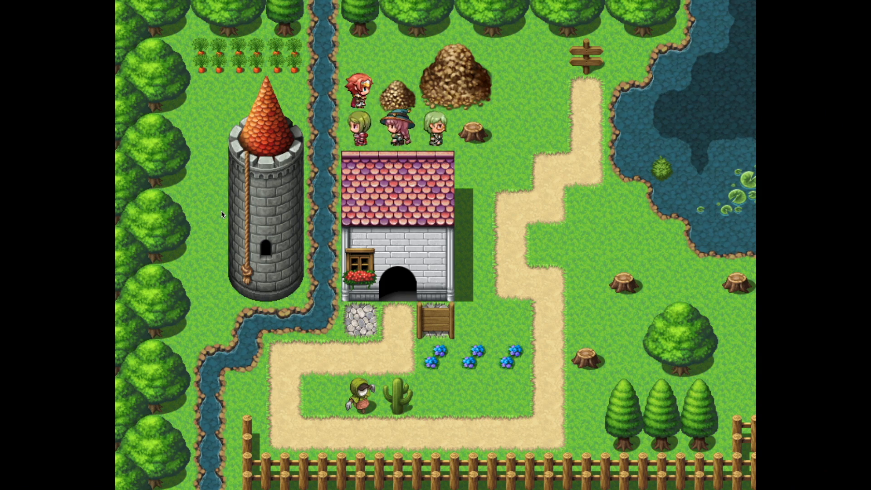
Step: Test pointer-directed movement by sending the party to spots around the path, flowers, stumps and lake
left_click(521, 233)
left_click(613, 200)
left_click(586, 283)
left_click(480, 358)
left_click(356, 429)
left_click(290, 358)
left_click(549, 320)
left_click(621, 245)
left_click(548, 132)
left_click(661, 132)
left_click(697, 131)
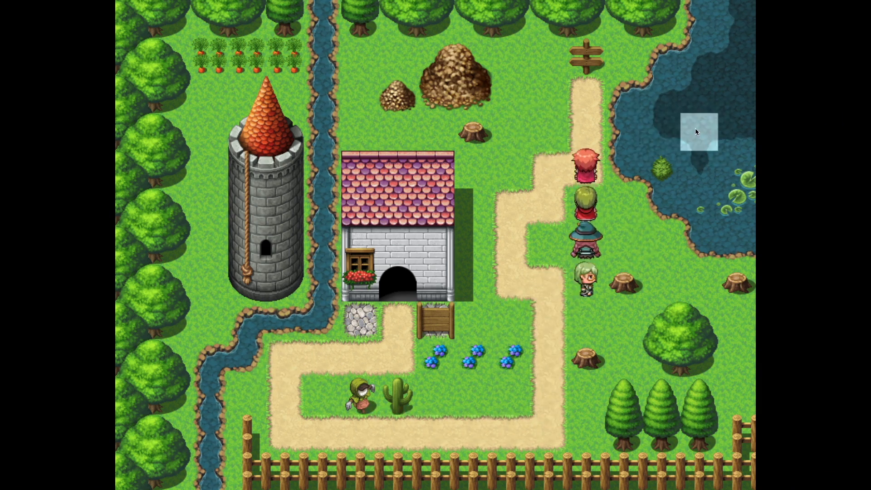
Step: Send the party across the lower path and towards the stone tower to test which areas are reachable
left_click(567, 349)
left_click(474, 397)
left_click(296, 391)
left_click(286, 245)
left_click(586, 207)
left_click(285, 208)
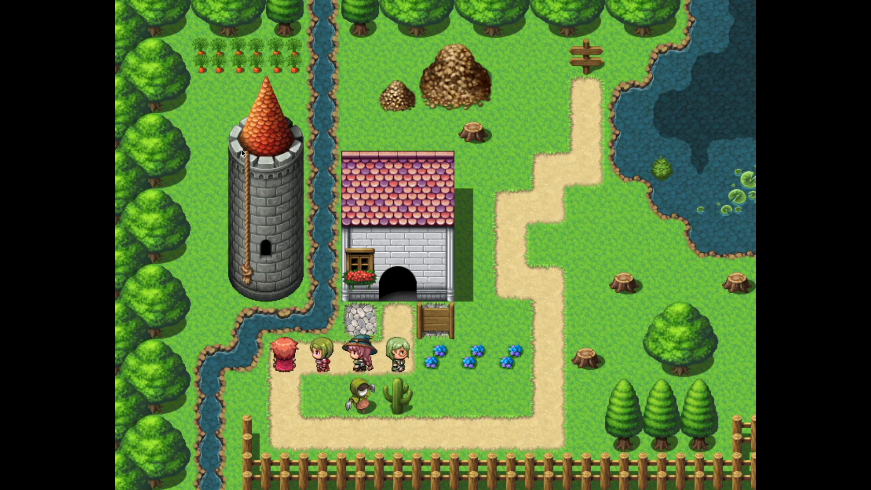
left_click(247, 432)
left_click(285, 358)
left_click(398, 321)
left_click(322, 432)
left_click(549, 378)
Step: Bring up the in-game menu and look through the Hero's magic skills
right_click(484, 261)
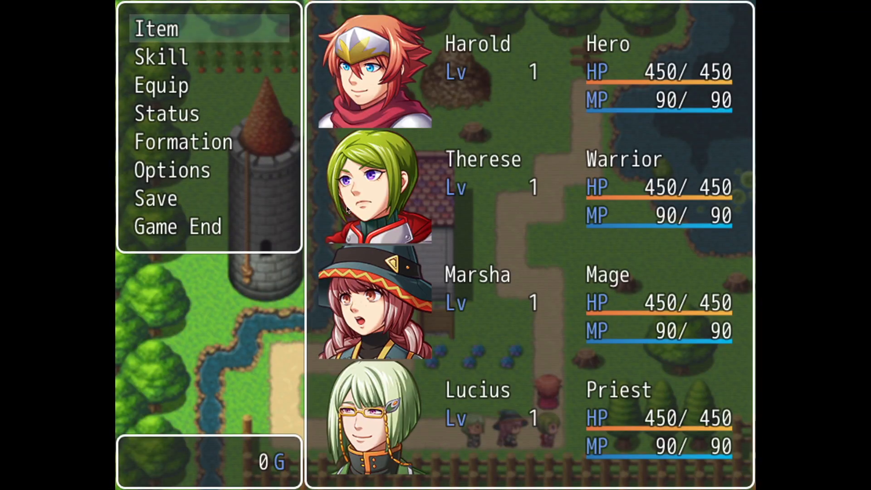
left_click(163, 57)
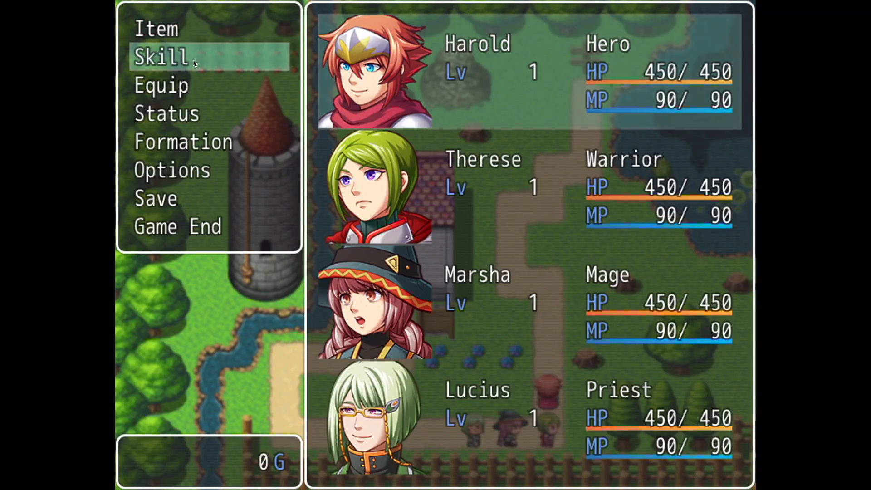
left_click(481, 86)
left_click(200, 113)
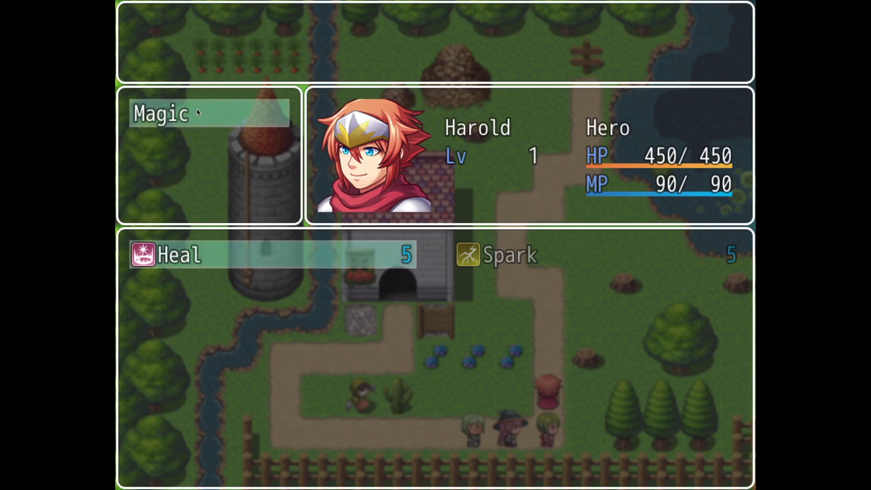
left_click(226, 268)
right_click(412, 172)
right_click(412, 173)
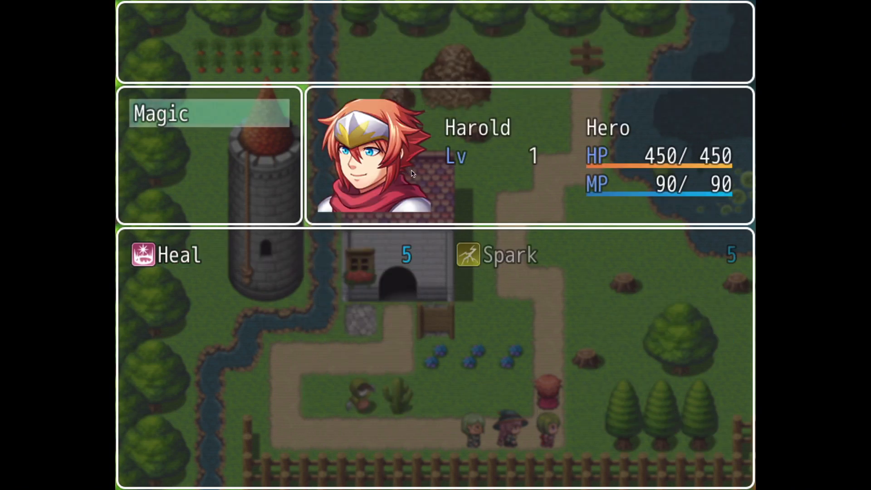
right_click(412, 172)
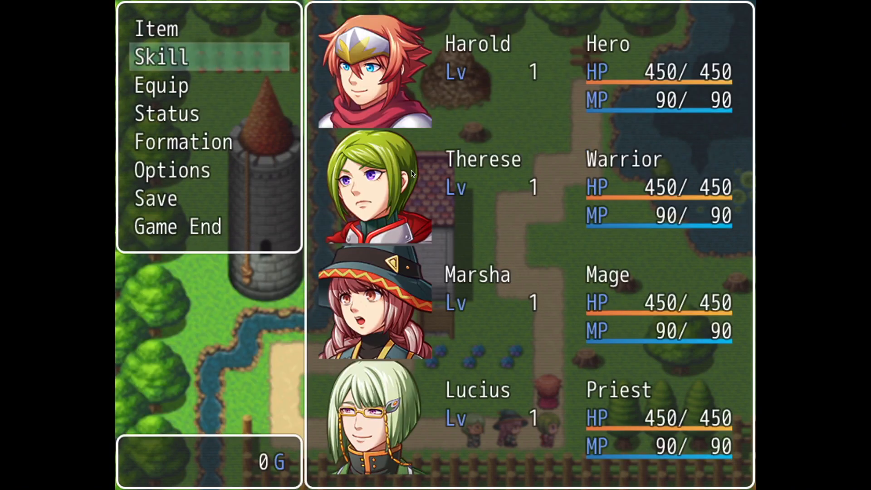
Step: Test the party formation by swapping the Hero and the Warrior, and return to the map
left_click(255, 93)
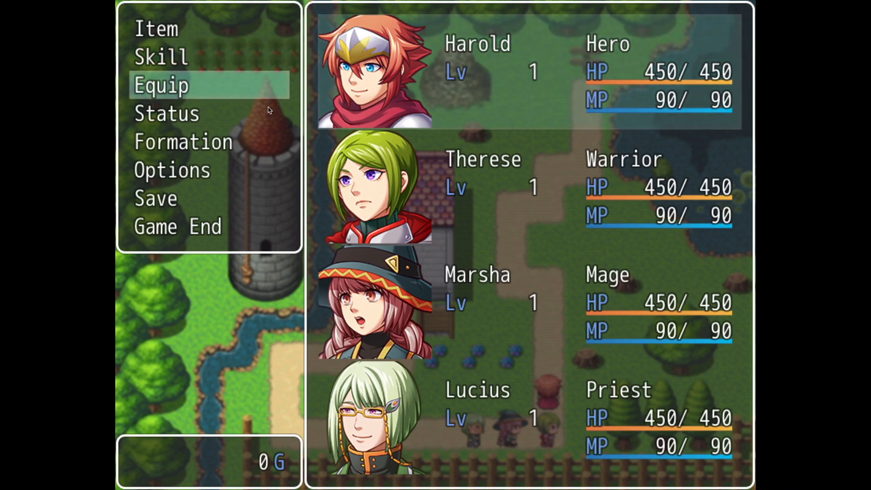
right_click(195, 125)
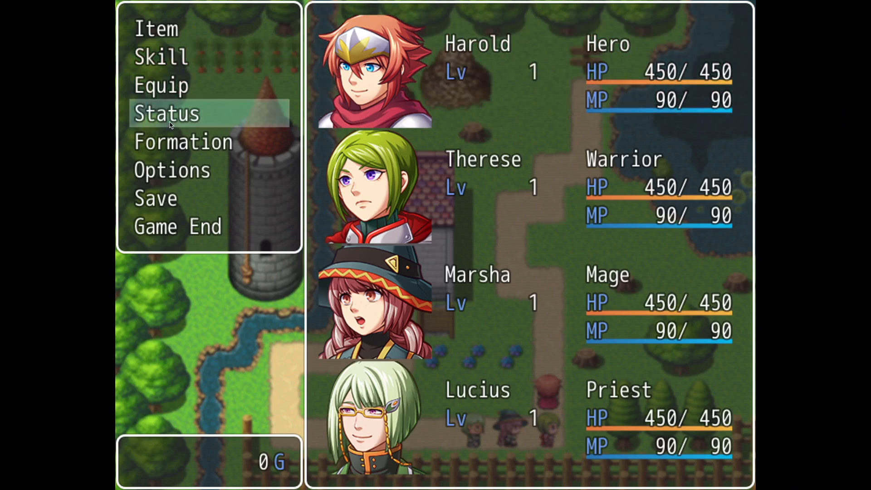
left_click(174, 142)
left_click(441, 105)
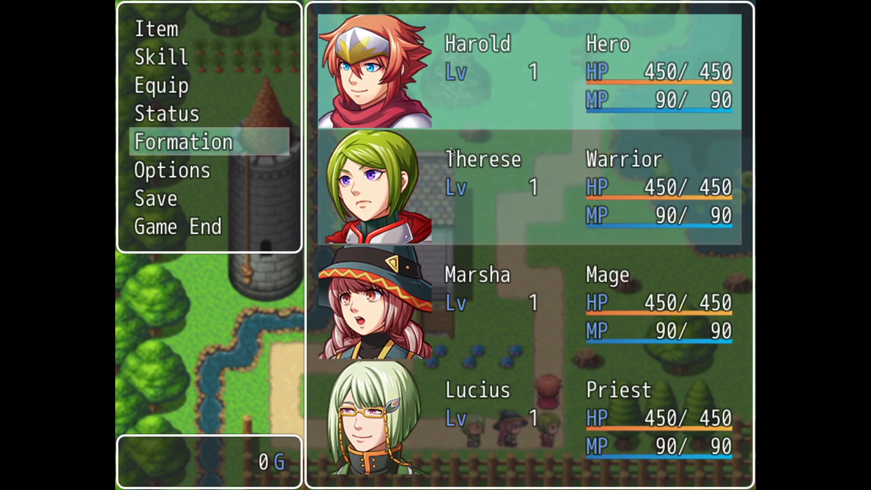
left_click(461, 188)
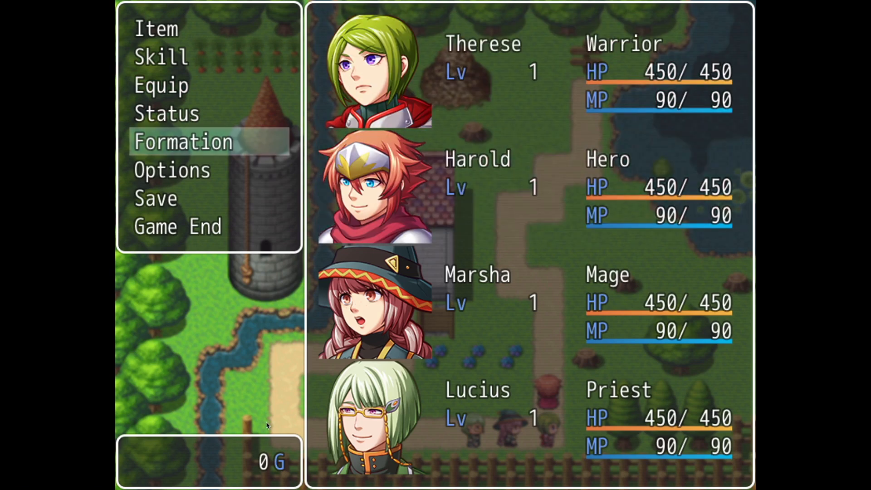
right_click(266, 421)
right_click(266, 421)
Step: Walk the reordered party up the path to the grass beside the stump northeast of the house
key("Left")
key("Up")
key("Left")
key("Up")
key("Up")
key("Right")
key("Right")
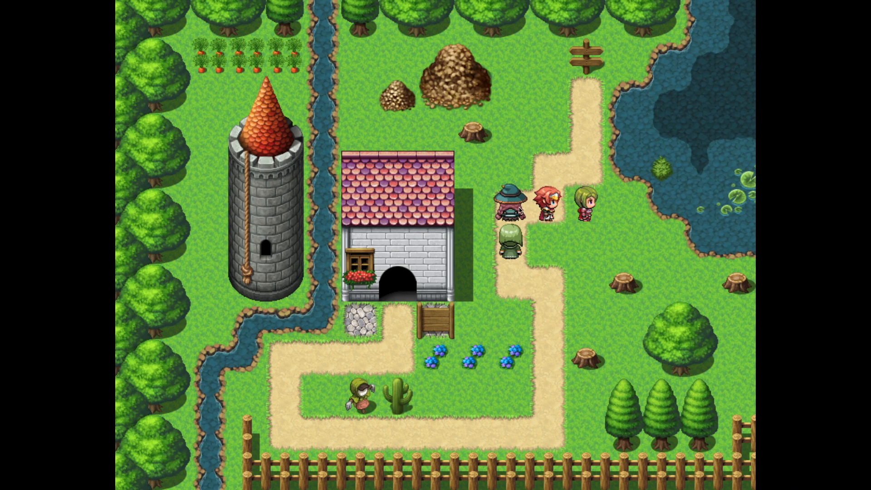
key("Up")
key("Left")
key("Left")
key("Left")
key("Right")
key("Up")
key("Up")
key("Up")
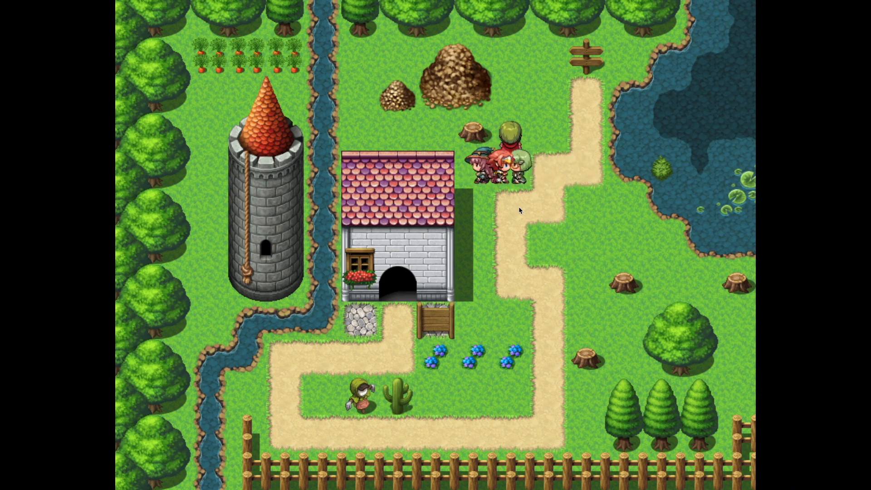
Step: Walk the party around the rubble piles north of the house to test passing behind the large one
key("Left")
key("Left")
key("Left")
key("Left")
key("Down")
key("Down")
key("Up")
key("Right")
key("Right")
key("Left")
key("Left")
key("Right")
key("Right")
key("Right")
key("Right")
key("Right")
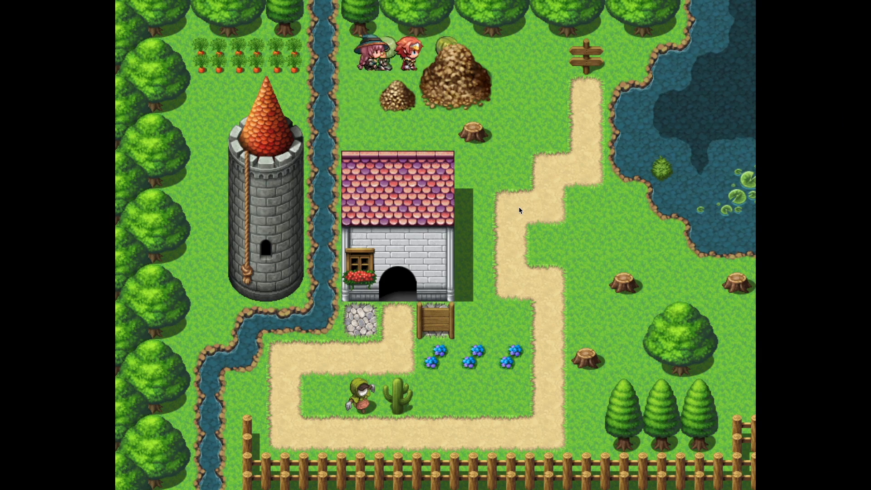
Step: Walk the party back down the path to its lower corner by the wooden fence
key("Down")
key("Down")
key("Down")
key("Down")
key("Down")
key("Down")
key("Down")
key("Down")
key("Down")
key("Down")
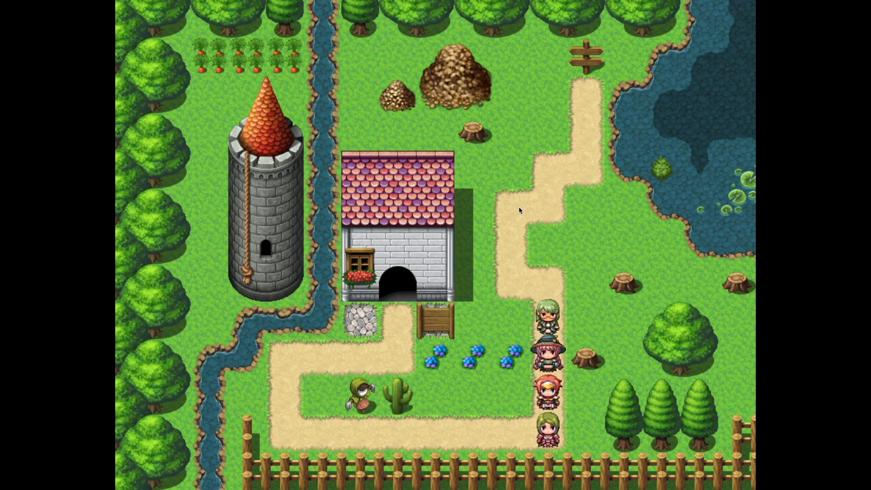
Step: Roam the party around the path and grass below the house, and return it to the path's upper bend
key("Down")
key("Down")
key("Down")
key("Left")
key("Left")
key("Left")
key("Left")
key("Left")
key("Left")
key("Left")
key("Up")
key("Up")
key("Right")
key("Right")
key("Right")
key("Up")
key("Up")
key("Down")
key("Down")
key("Left")
key("Left")
key("Down")
key("Left")
key("Left")
key("Right")
key("Down")
key("Right")
key("Right")
key("Right")
key("Right")
key("Right")
key("Up")
key("Right")
key("Right")
key("Up")
key("Up")
key("Up")
key("Up")
key("Up")
key("Up")
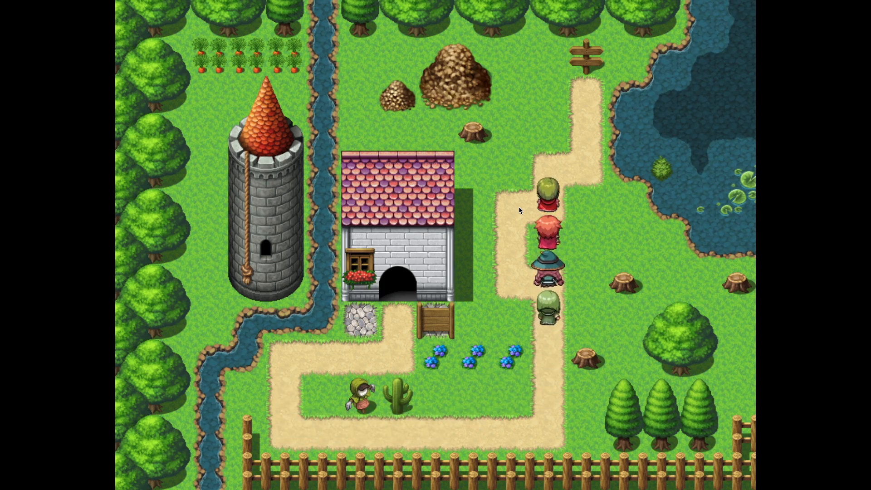
key("Up")
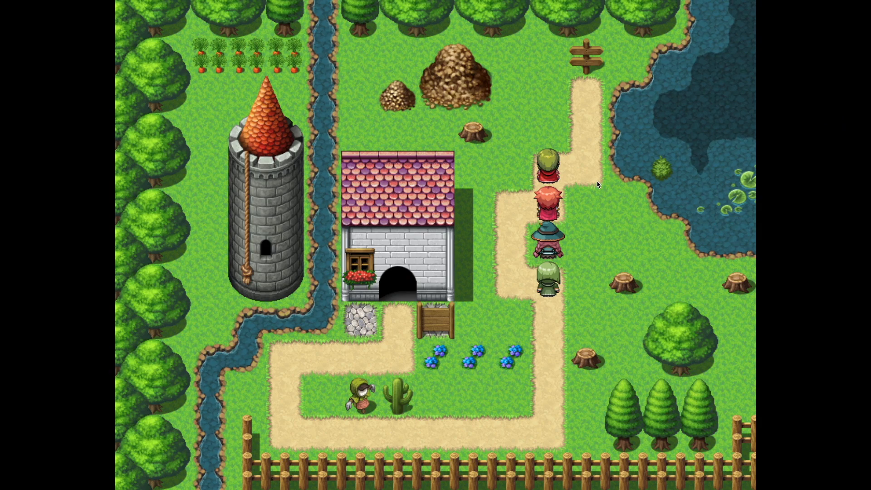
Step: End the running game to its title screen and close the playtest window
key("Escape")
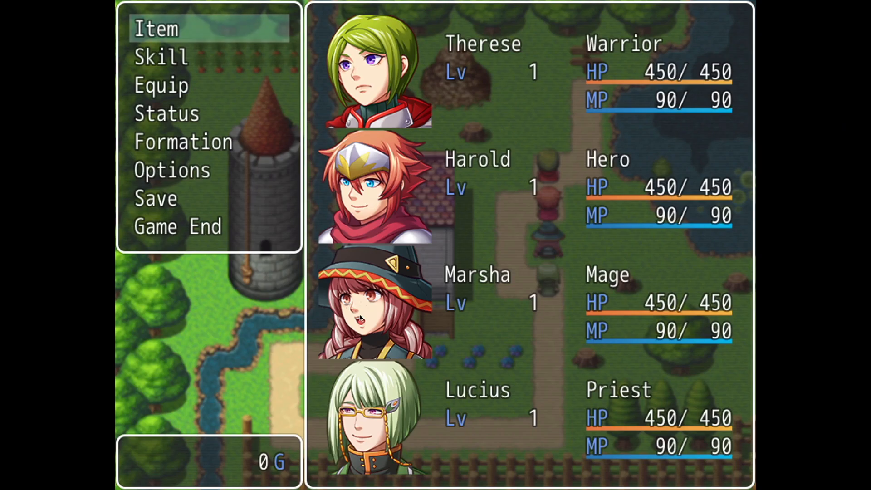
key("Down")
key("Down")
key("Down")
key("Down")
key("Down")
key("Down")
key("Down")
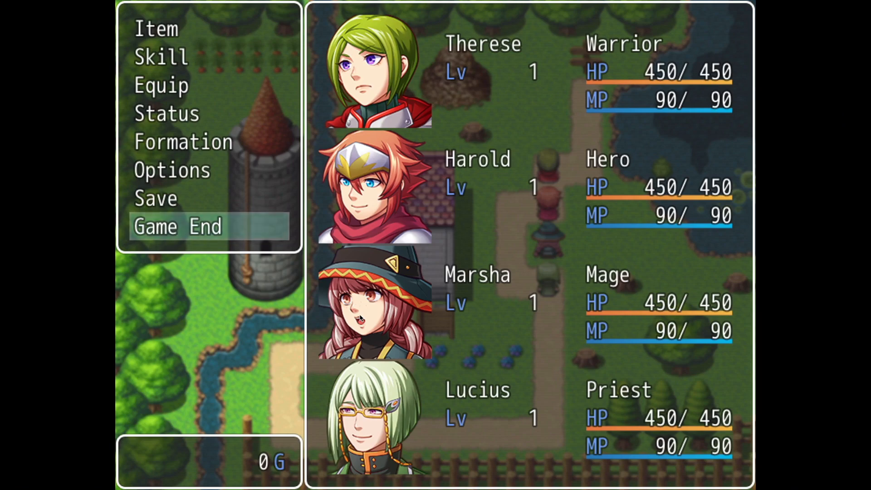
key("Return")
key("Return")
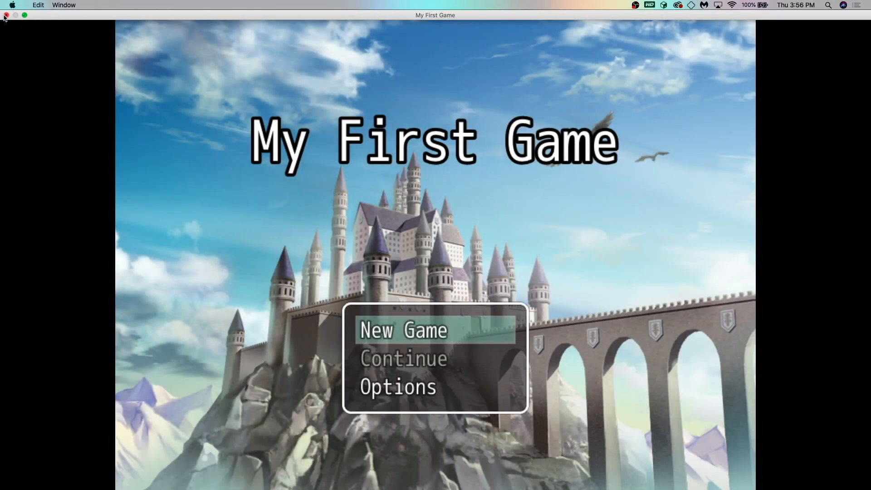
left_click(5, 15)
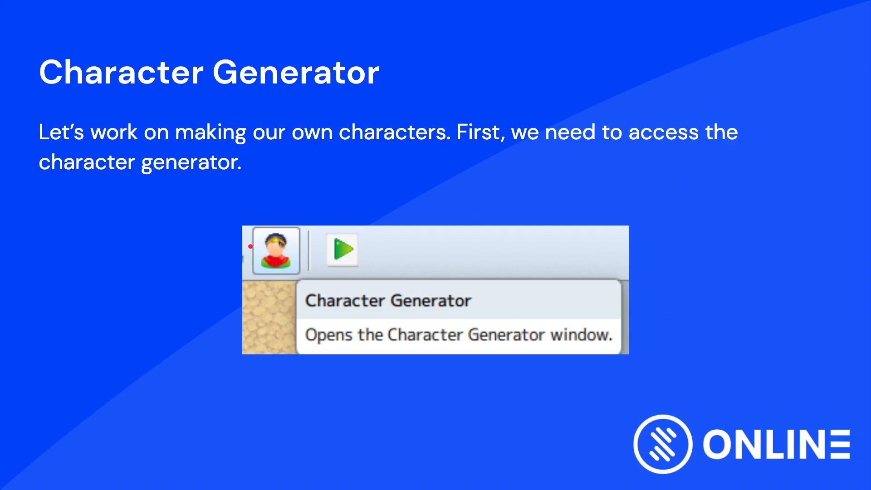
key("Right")
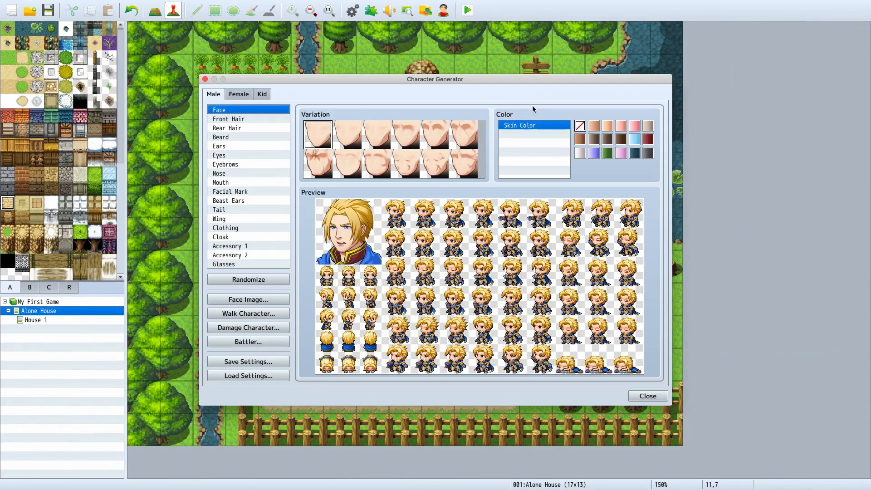
mouse_move(338, 5)
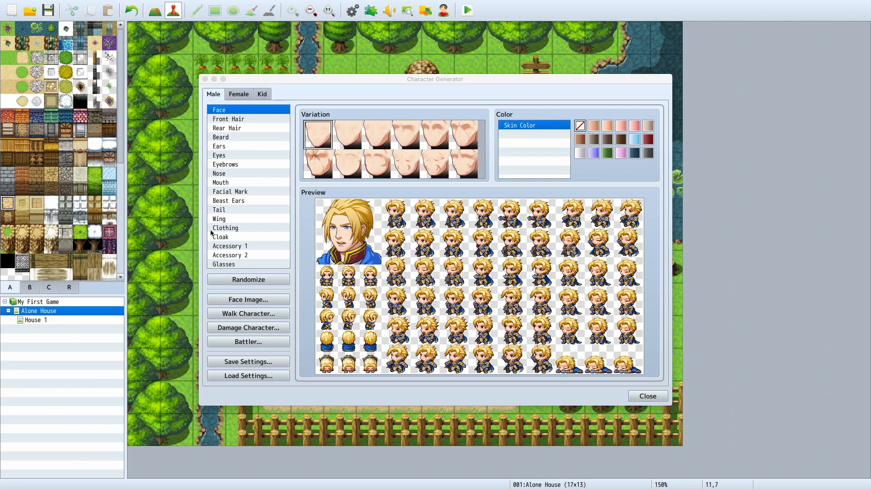
Step: Look at the Female and Kid character types, return to Male, and close the Character Generator
left_click(238, 95)
left_click(262, 94)
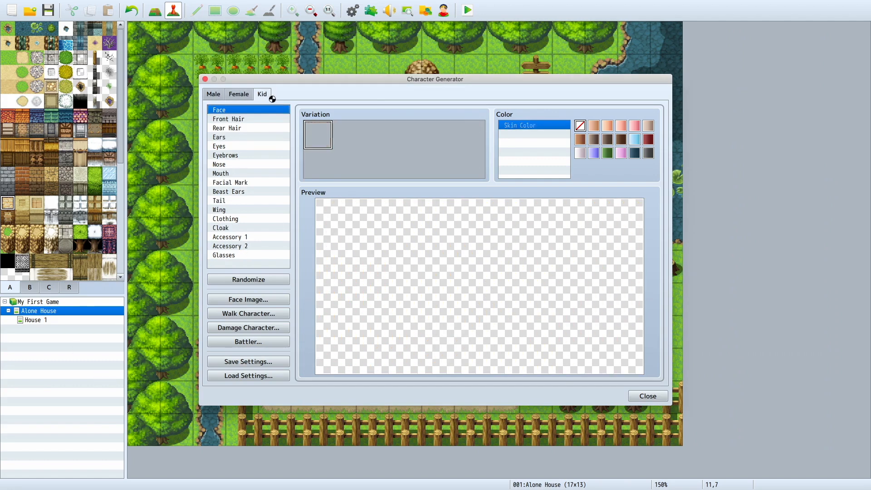
left_click(213, 95)
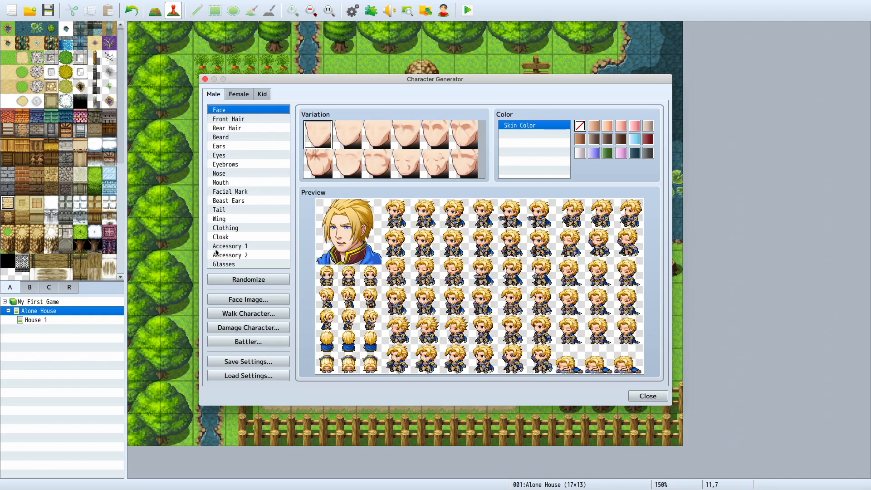
left_click(205, 80)
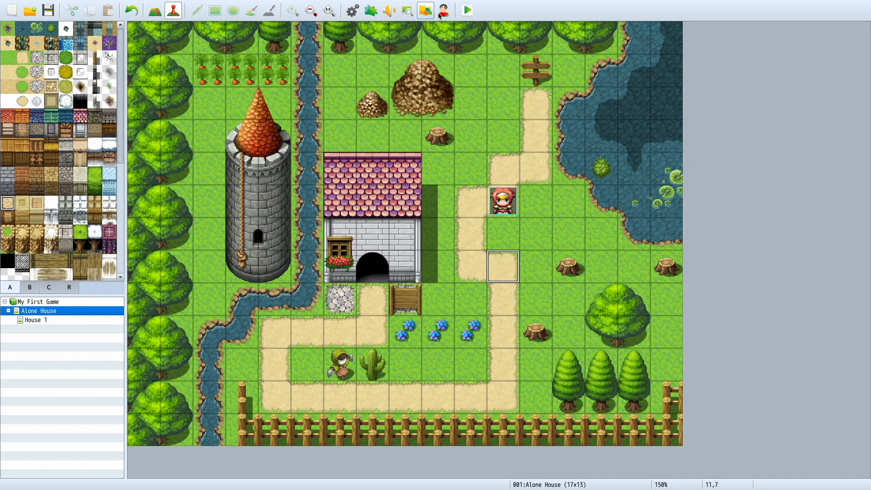
Step: Reopen the Character Generator and browse the male part categories from Front Hair down to Accessory 2 and back up to Face
left_click(450, 16)
left_click(252, 121)
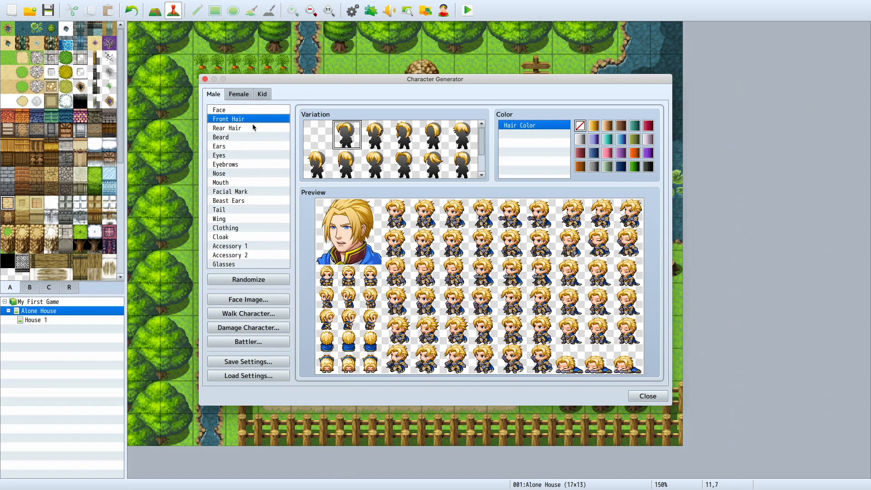
key("Down")
key("Down")
key("Down")
key("Down")
key("Down")
key("Down")
key("Down")
key("Down")
key("Down")
key("Down")
key("Down")
key("Down")
key("Down")
key("Down")
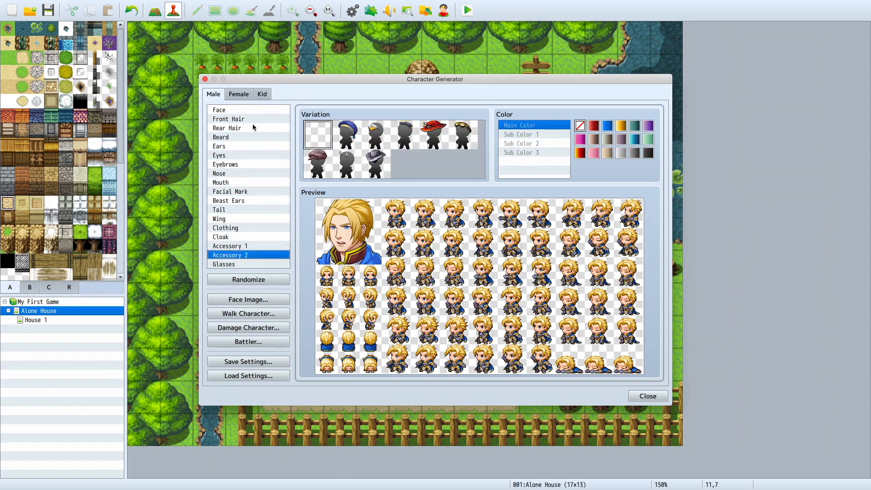
key("Up")
key("Up")
key("Up")
key("Up")
key("Up")
key("Up")
key("Up")
key("Up")
key("Up")
key("Up")
key("Up")
key("Up")
key("Up")
key("Up")
key("Up")
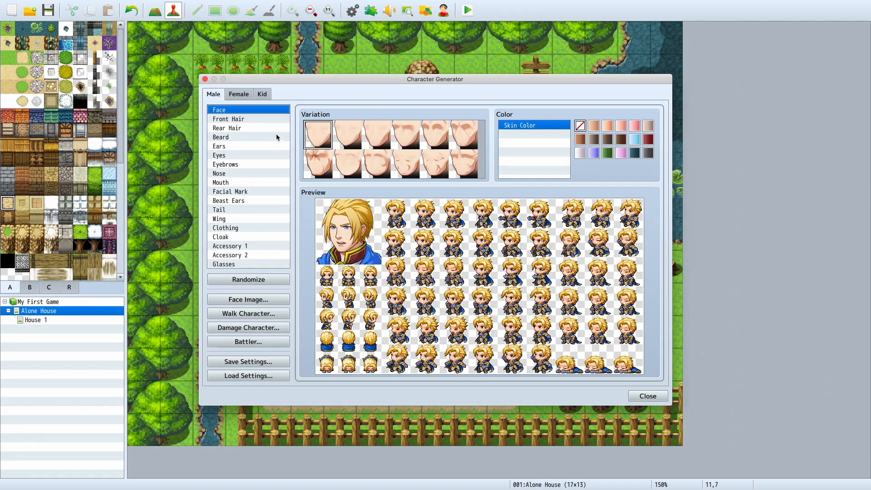
Step: Try out several front hair variations from the first two rows on the male character
left_click(279, 121)
left_click(377, 141)
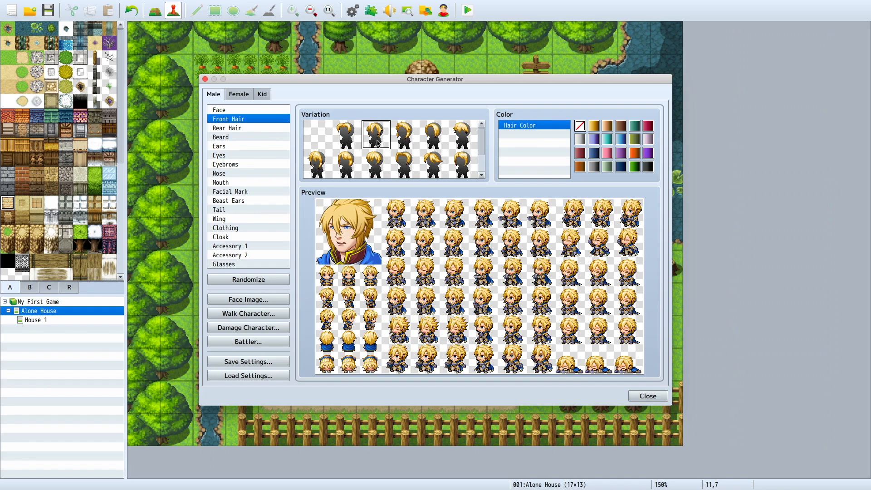
left_click(449, 133)
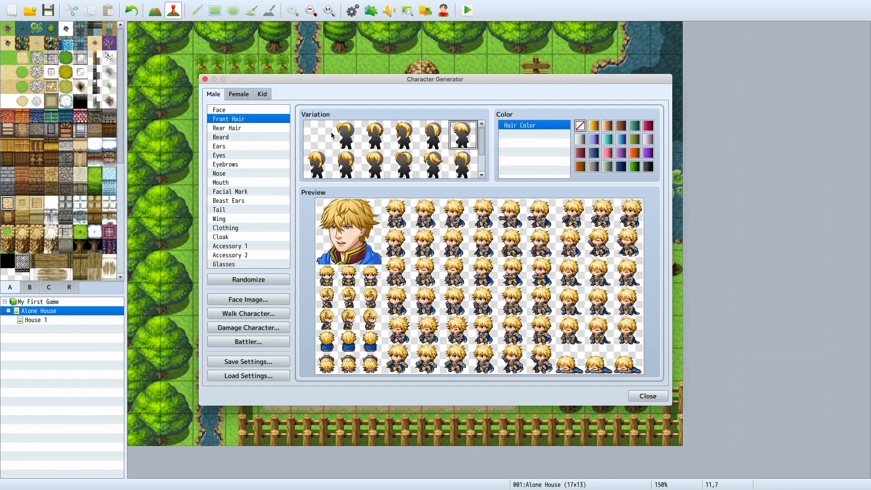
left_click(306, 143)
left_click(368, 143)
left_click(347, 163)
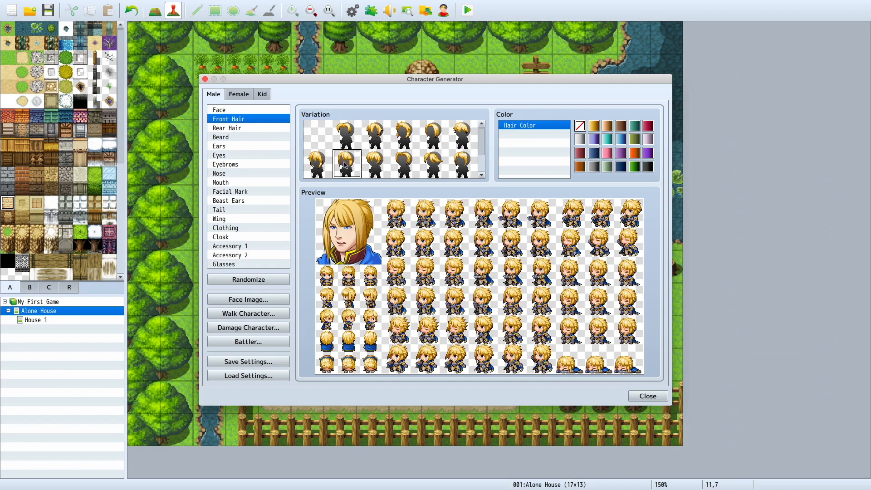
left_click(380, 165)
left_click(405, 161)
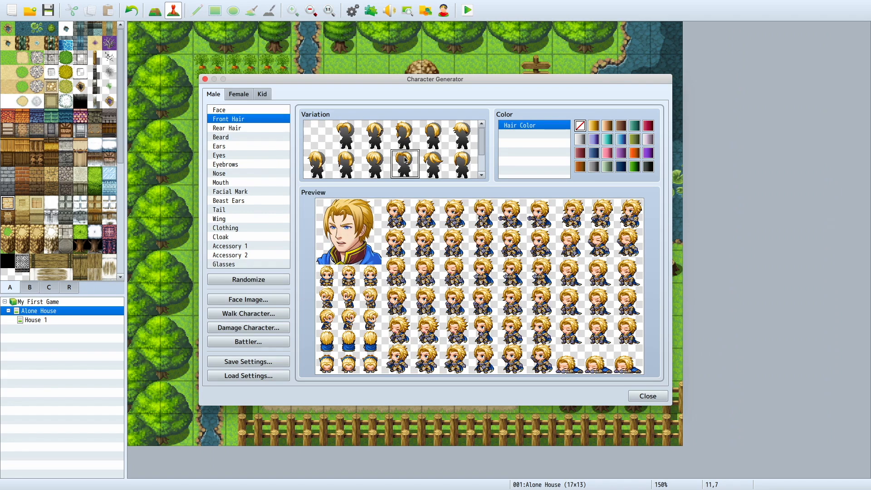
left_click(440, 162)
left_click(461, 159)
Step: Try further front hair variations from lower rows, and restore the swept-back first style
scroll(423, 137, "down", 1)
scroll(422, 149, "up", 1)
scroll(422, 156, "down", 1)
left_click(440, 159)
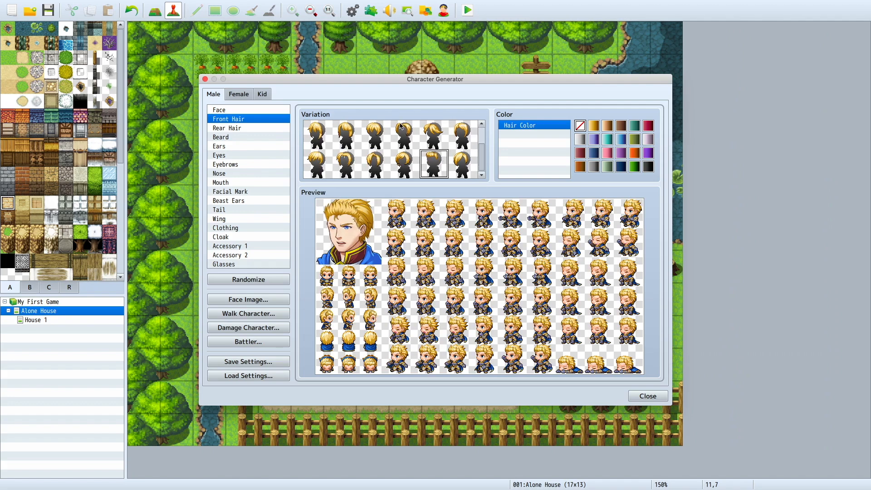
scroll(399, 127, "up", 1)
left_click(378, 134)
scroll(378, 134, "up", 1)
left_click(407, 155)
left_click(347, 132)
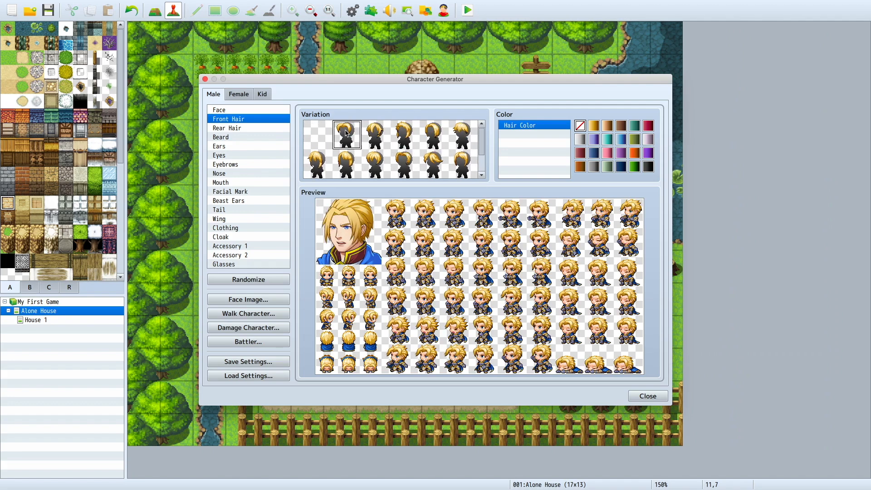
Step: Compare rear hair variations and give the character the spiky ponytail that starts the second row
left_click(272, 128)
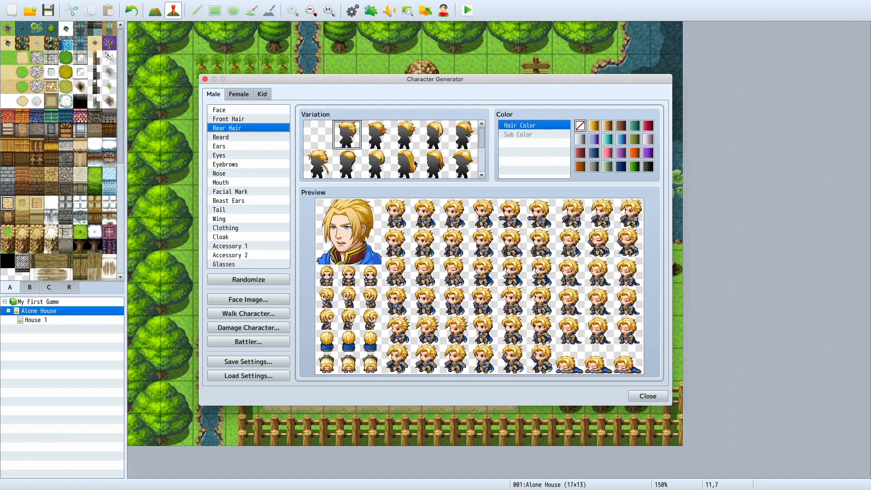
left_click(441, 162)
left_click(344, 164)
left_click(327, 162)
scroll(379, 151, "down", 3)
scroll(379, 151, "up", 3)
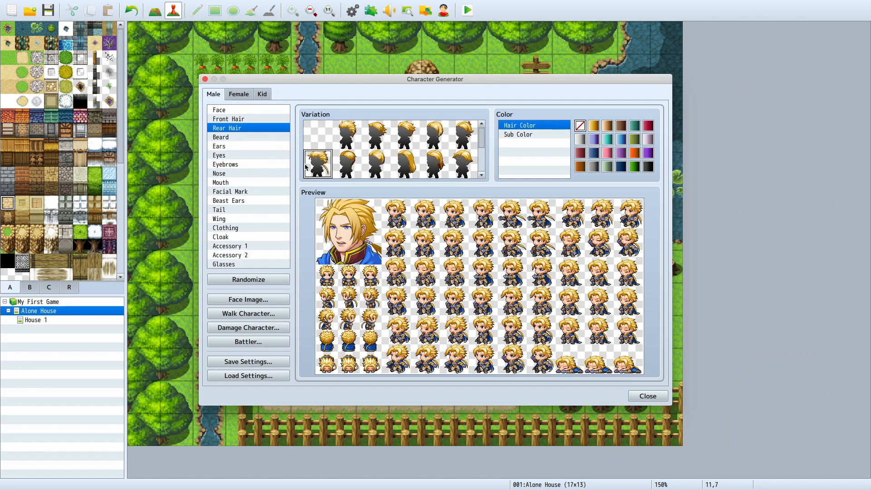
Step: Give the character pointed elf ears and the second eye variation
left_click(268, 146)
left_click(347, 132)
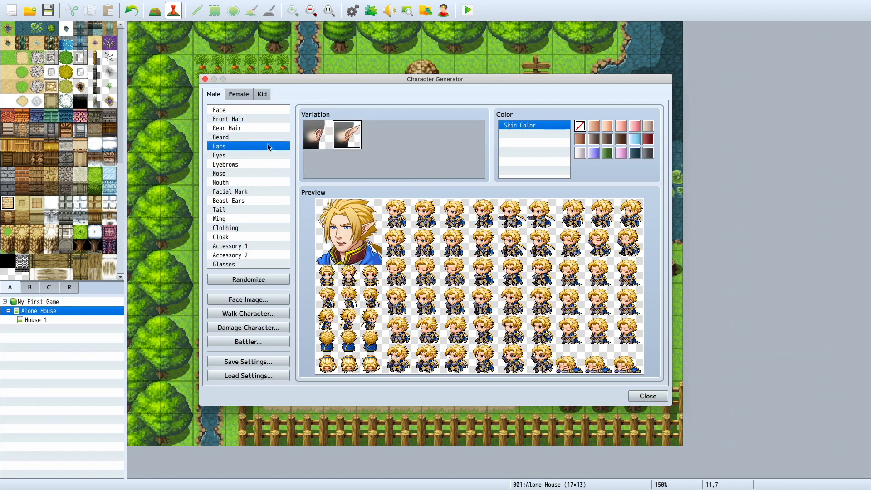
left_click(230, 138)
left_click(230, 156)
left_click(355, 142)
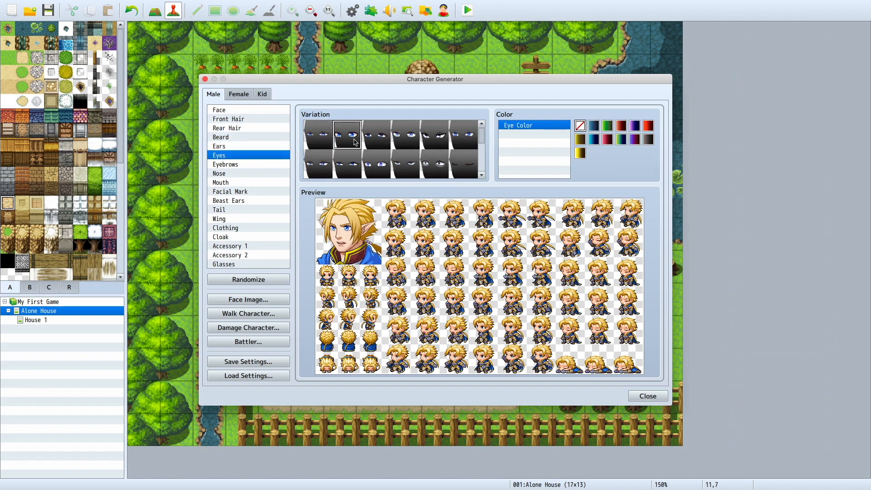
Step: Give the character the toothy grin mouth in the second row and the second nose variation
left_click(248, 182)
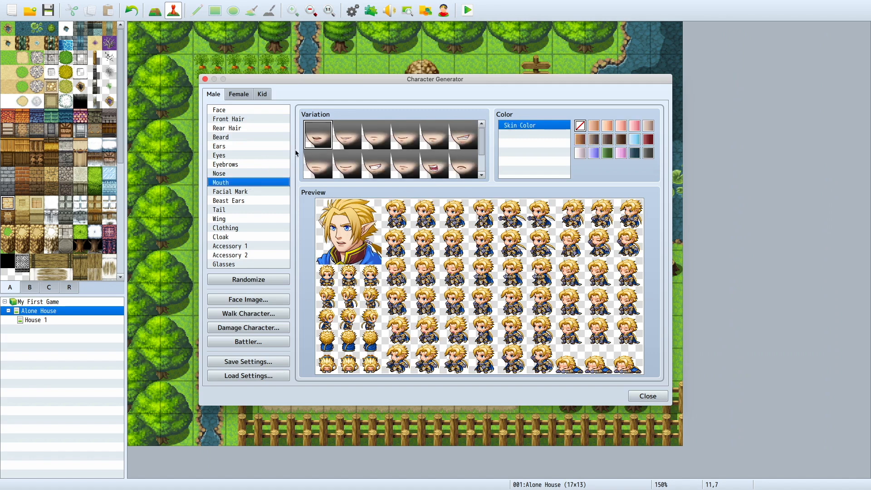
left_click(375, 164)
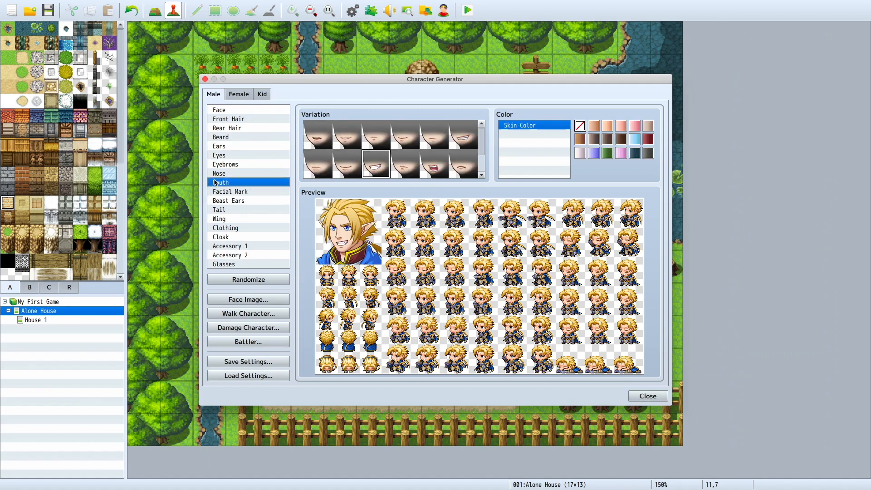
left_click(218, 175)
left_click(347, 135)
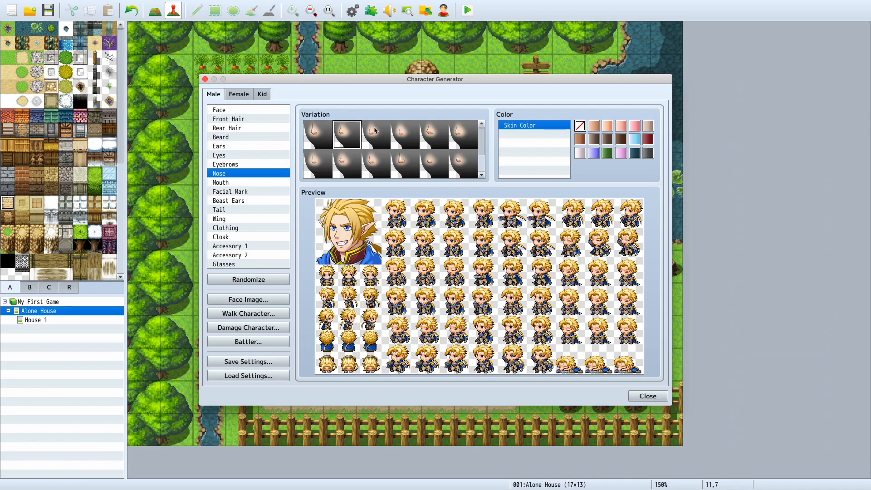
Step: Compare clothing variations and dress the character in the fourth outfit of the second row
left_click(231, 228)
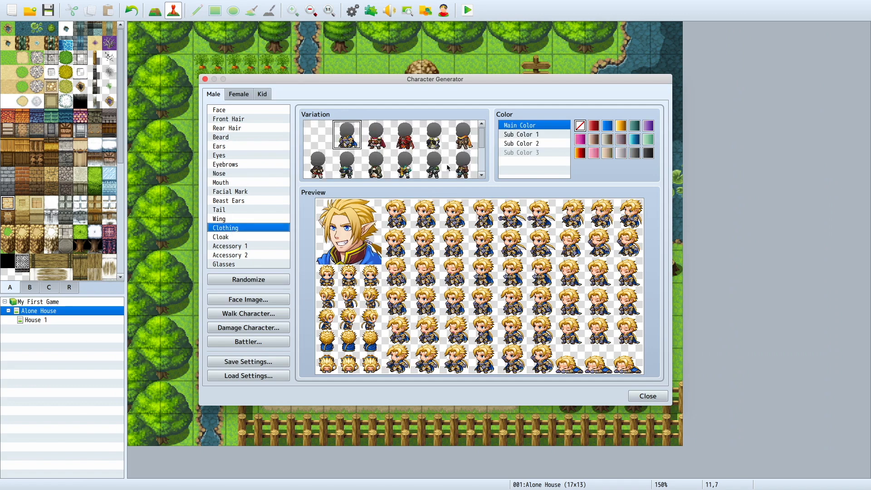
scroll(402, 170, "down", 3)
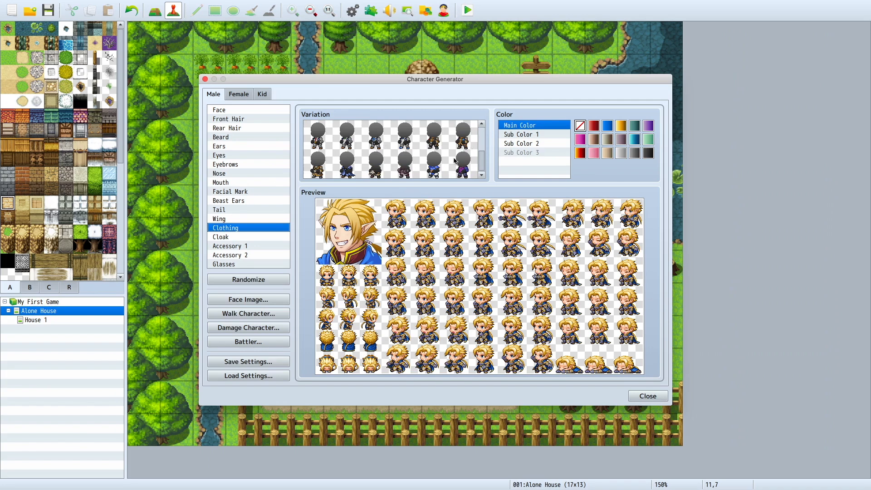
scroll(455, 156, "up", 3)
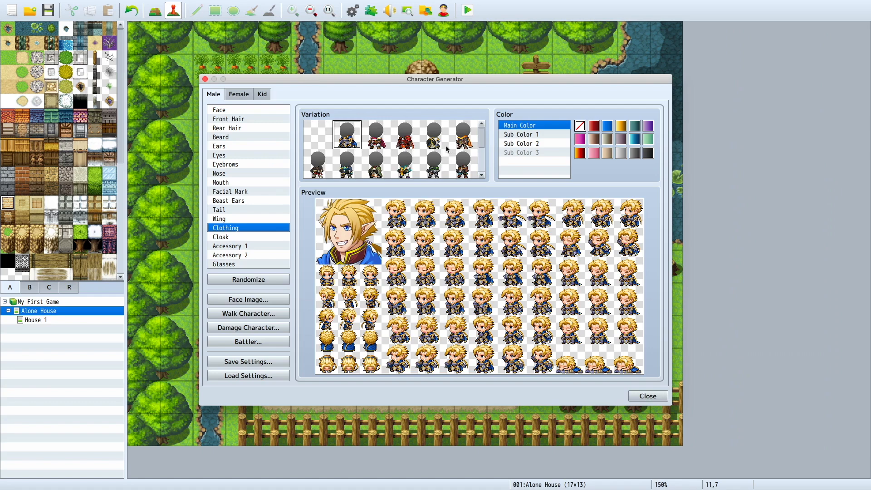
scroll(467, 167, "down", 3)
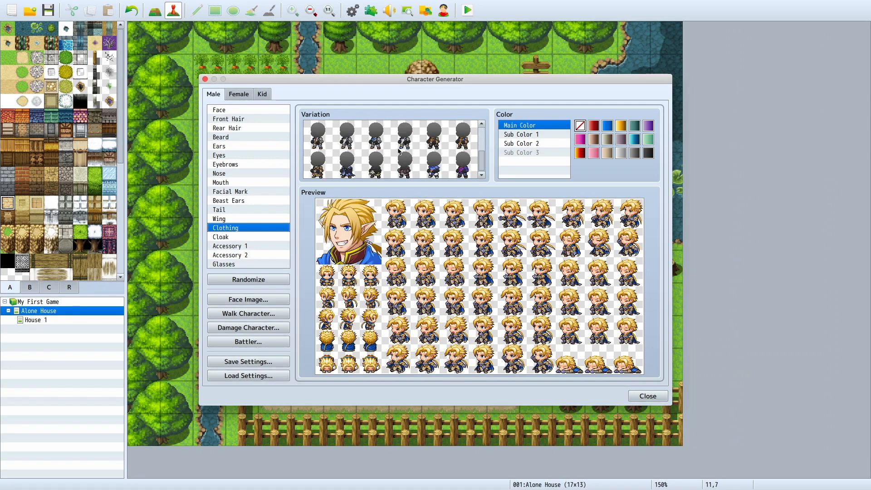
left_click(369, 140)
scroll(369, 139, "up", 2)
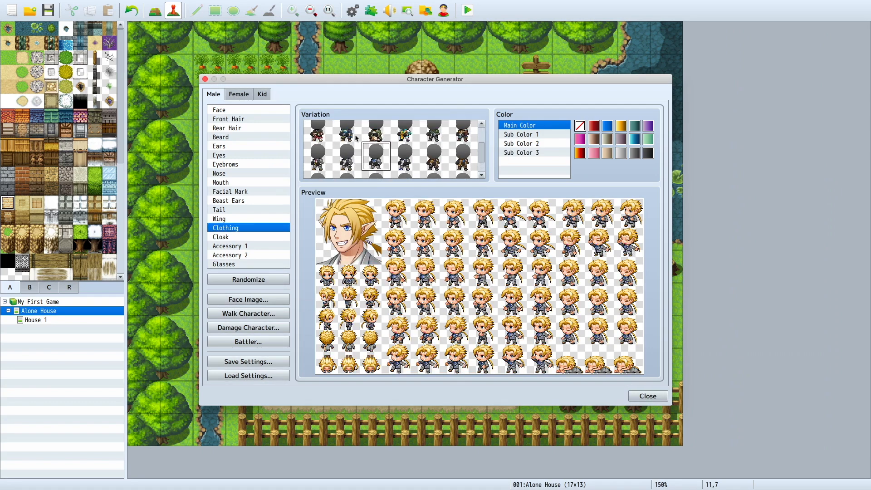
left_click(357, 138)
left_click(393, 138)
left_click(437, 136)
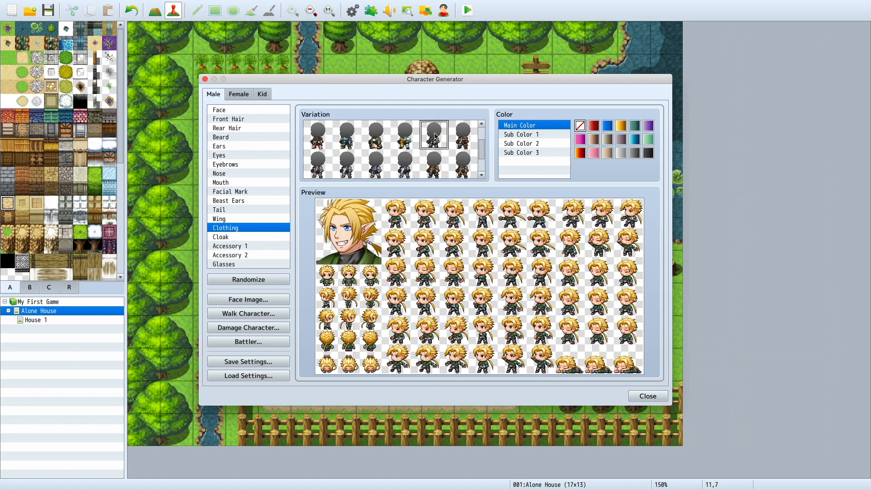
left_click(413, 144)
left_click(426, 143)
left_click(417, 143)
Step: Color the outfit with blue as Main Color and light blue for Sub Color 1 and Sub Color 3
left_click(610, 127)
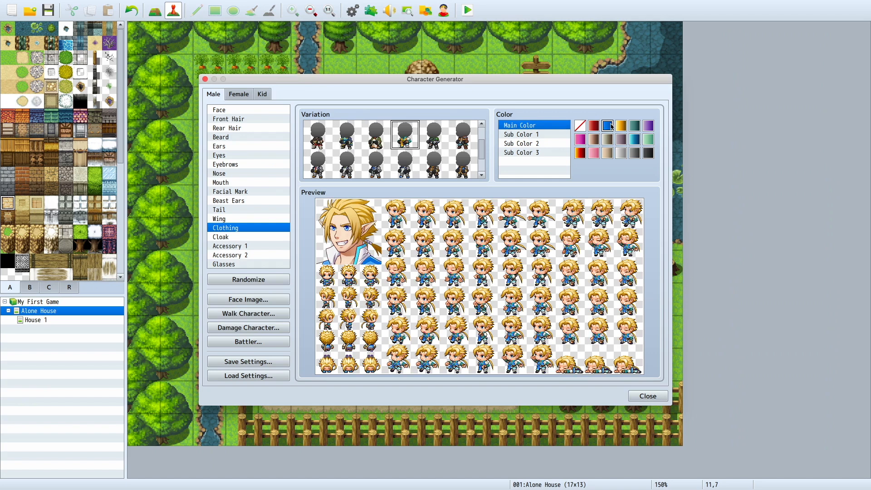
left_click(530, 136)
left_click(634, 138)
left_click(526, 145)
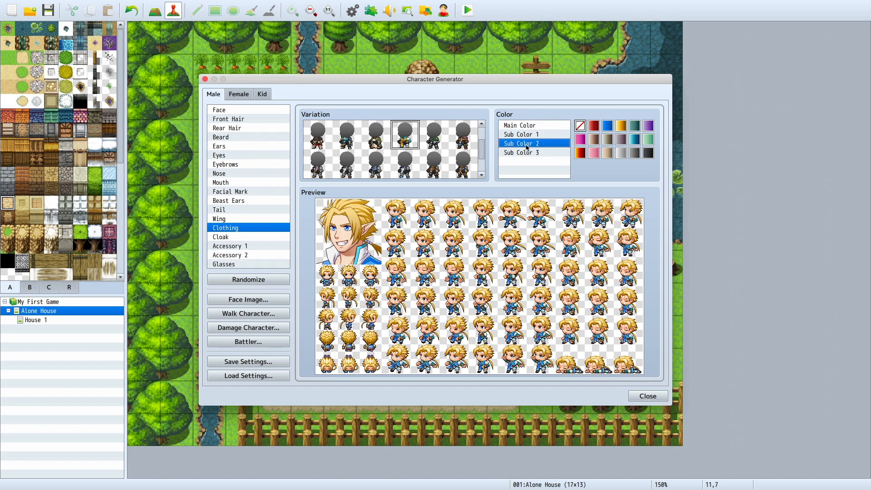
left_click(540, 154)
left_click(638, 139)
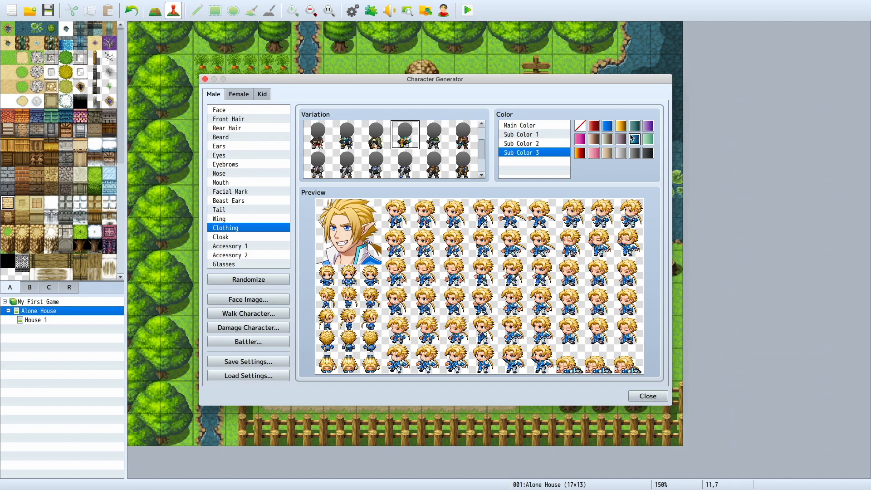
Step: Look at the Wing and Tail options, and move the Character Generator window up over the map
left_click(255, 219)
left_click(266, 210)
left_click(264, 219)
left_click(271, 209)
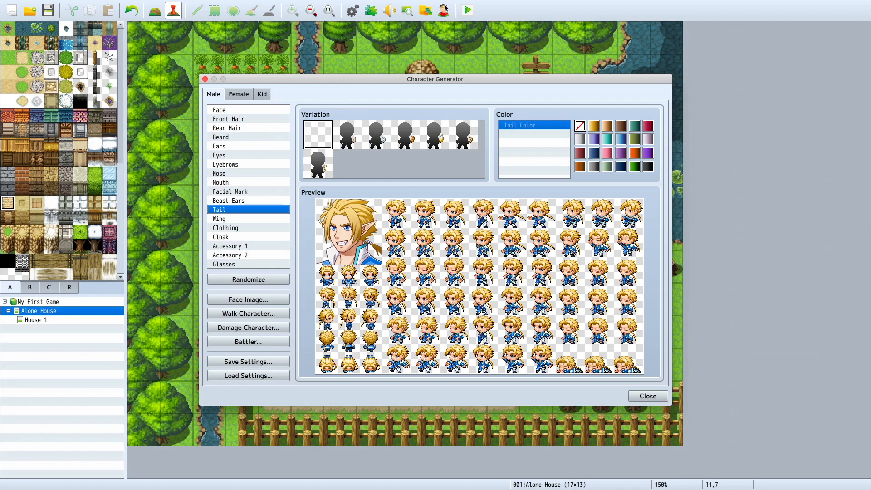
left_click_drag(445, 81, 398, 57)
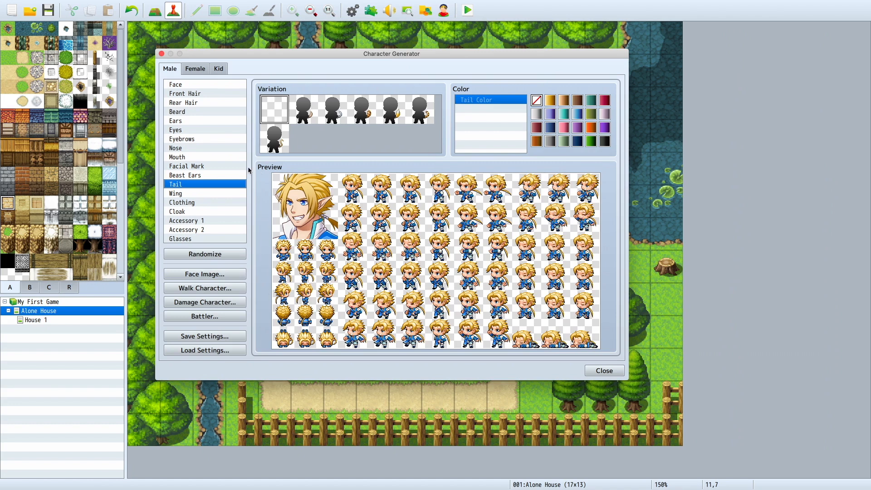
Step: Look through the Cloak, Accessory 1, Accessory 2 and Glasses options, and return to the Clothing category
left_click(207, 211)
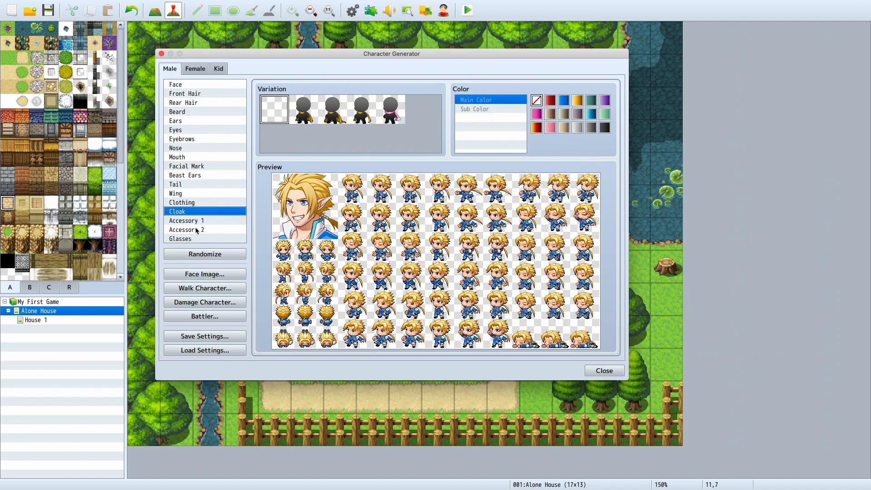
left_click(196, 230)
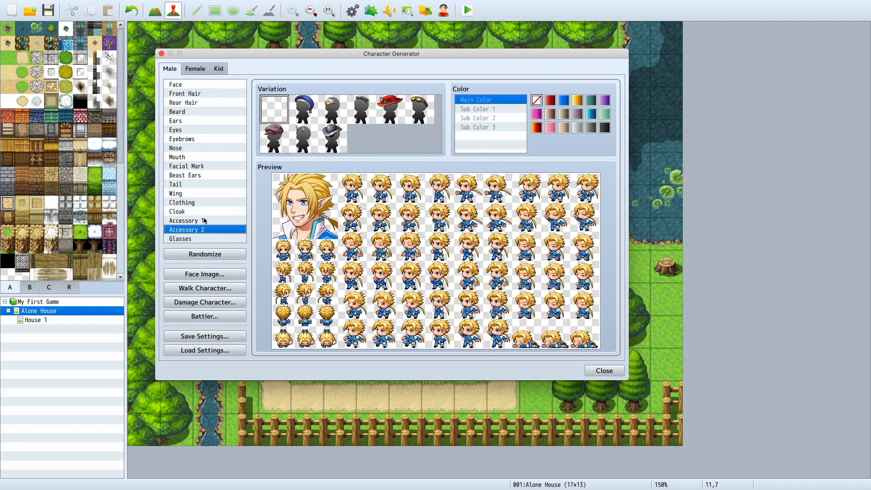
left_click(204, 221)
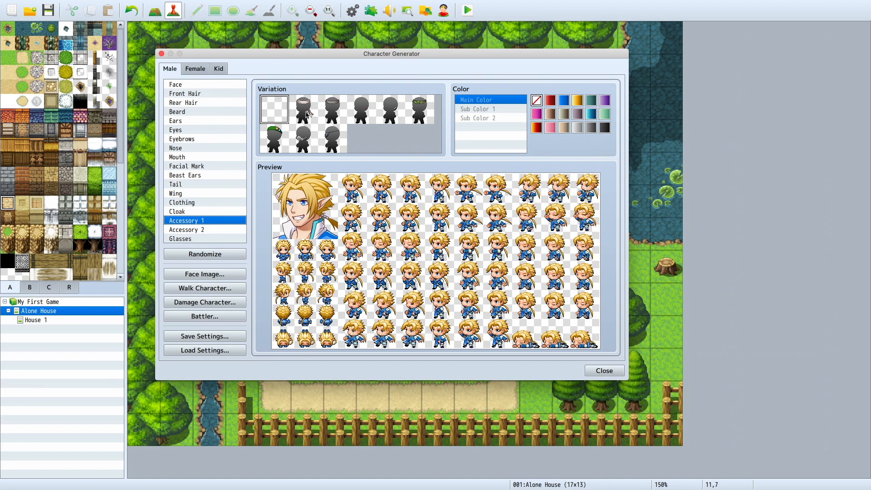
left_click(214, 238)
left_click(218, 230)
left_click(218, 221)
left_click(218, 212)
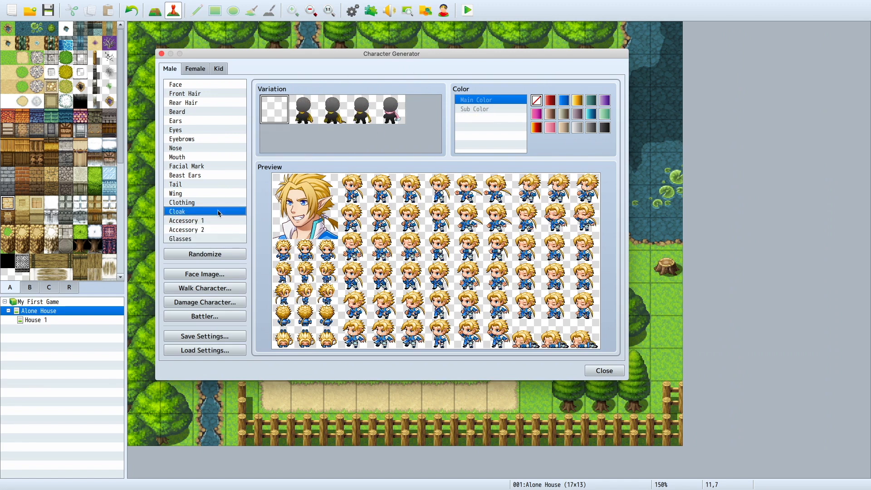
left_click(218, 203)
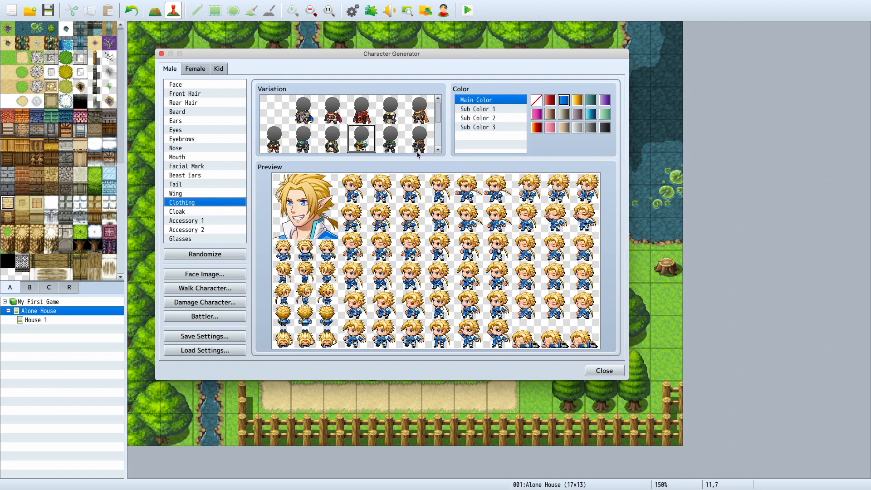
Step: Look through the Wing, Tail, Beast Ears, Facial Mark, Mouth and Nose options for the male character
left_click(244, 194)
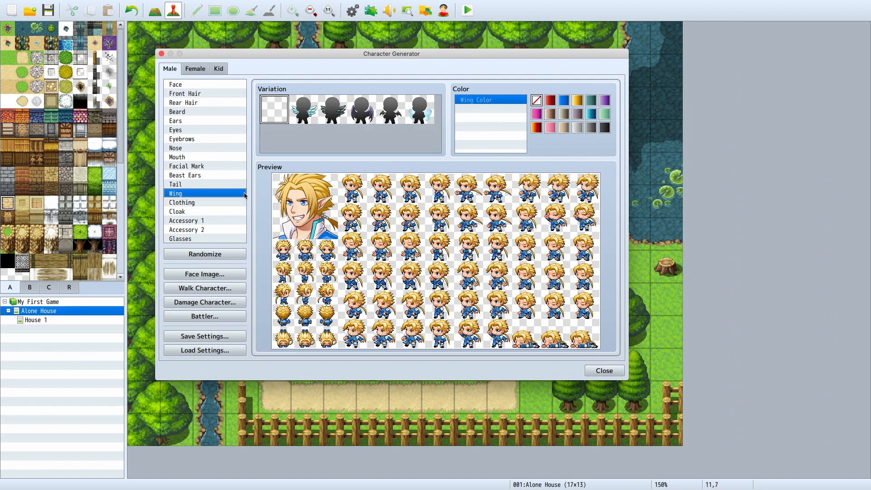
left_click(224, 185)
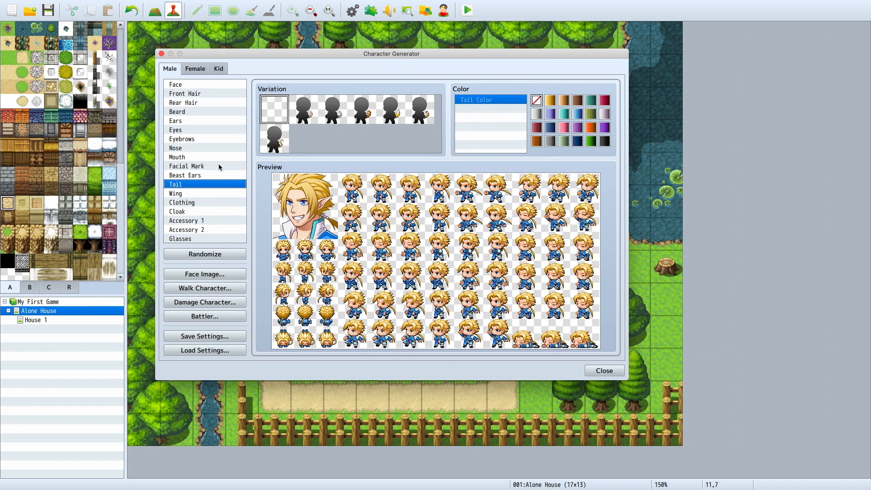
left_click(221, 175)
left_click(227, 166)
left_click(229, 157)
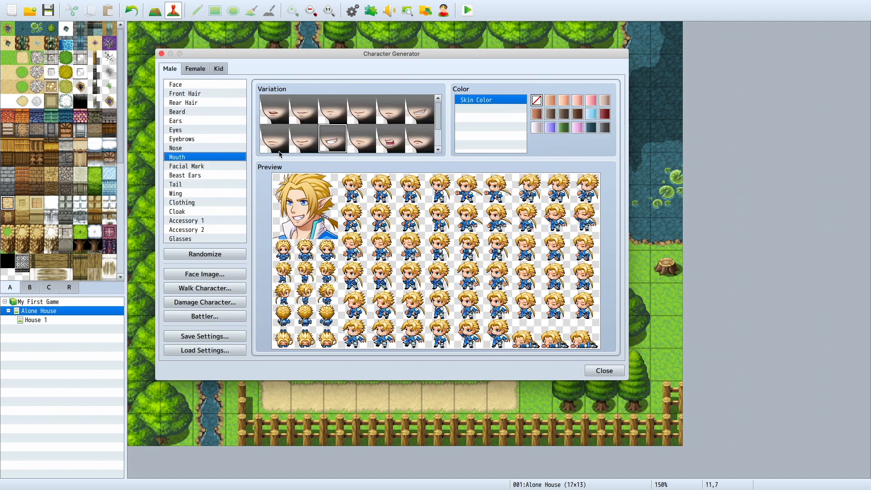
left_click(173, 149)
Step: Try eyebrow variations and give the character the third one in the first row
left_click(193, 138)
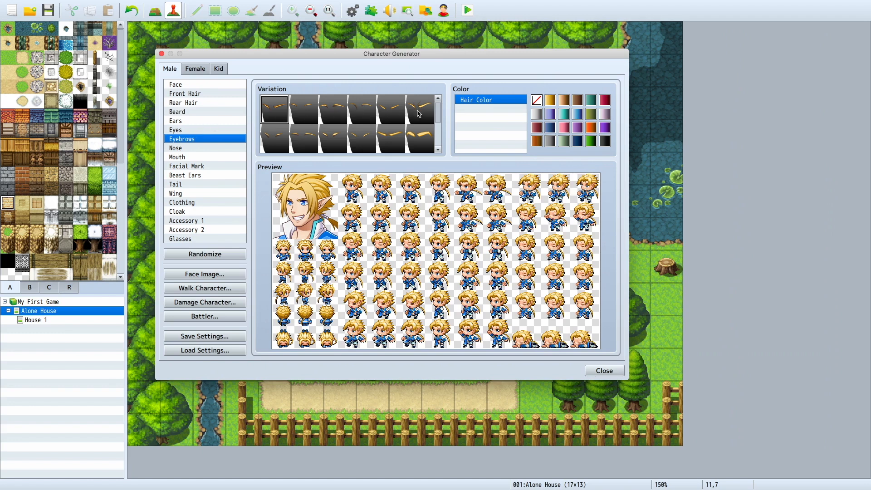
left_click(367, 113)
left_click(330, 113)
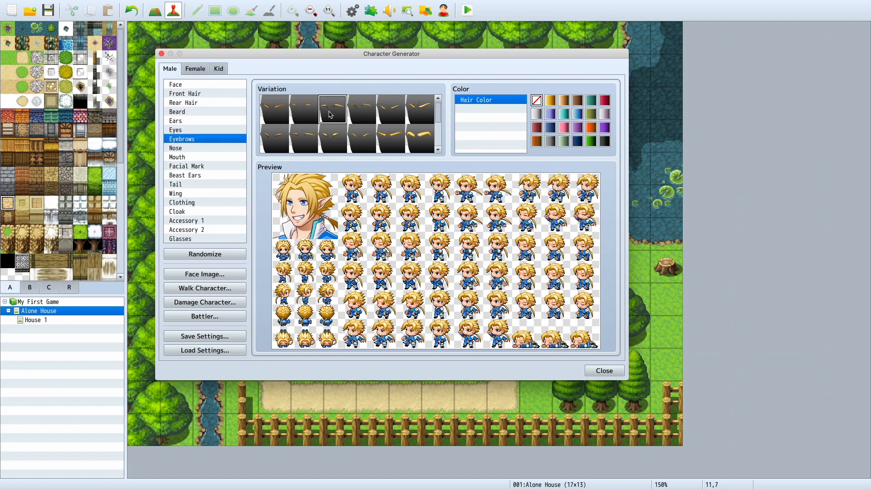
Step: Compare several face variations on the character and return to the first face in the first row
left_click(216, 129)
left_click(225, 85)
left_click(344, 117)
left_click(306, 113)
left_click(396, 123)
left_click(410, 131)
left_click(282, 146)
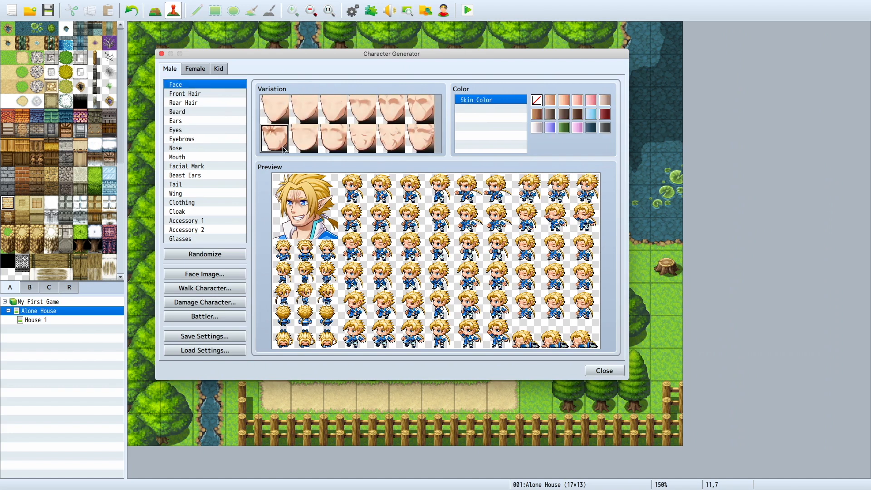
left_click(277, 117)
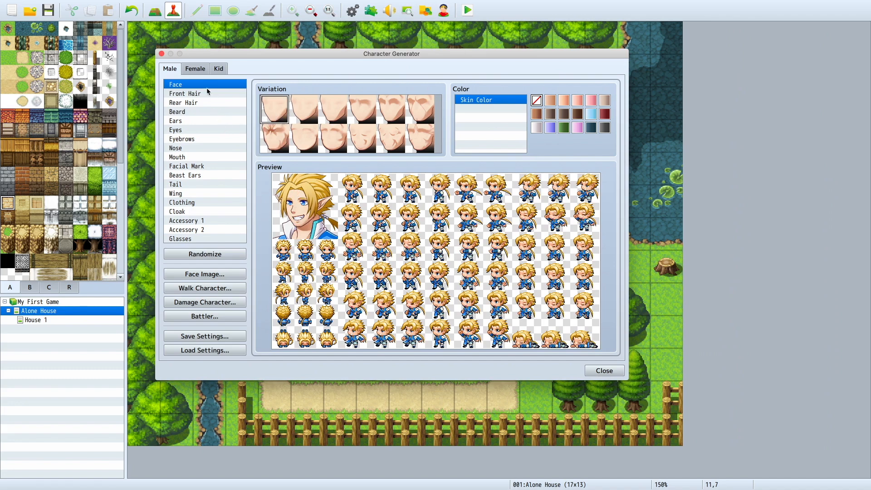
Step: Remove the character's front hair by choosing the empty Front Hair variation
left_click(207, 92)
left_click(292, 120)
left_click(285, 116)
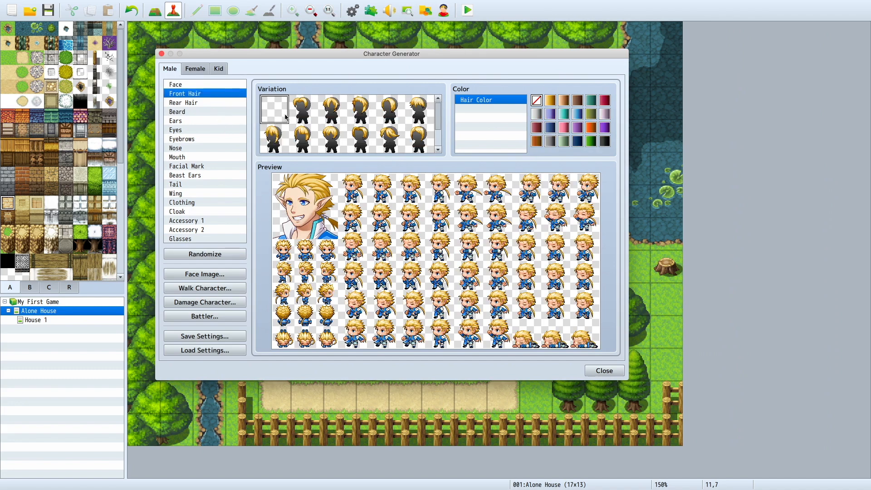
Step: Compare rear hair variations and give the character the short second style in the second row
left_click(211, 103)
left_click(323, 117)
left_click(375, 136)
left_click(424, 149)
left_click(403, 146)
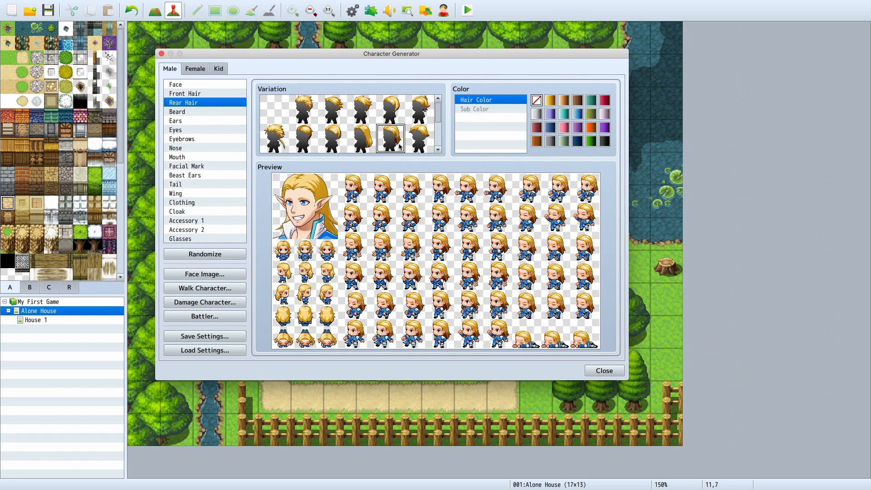
left_click(317, 138)
Step: Compare front hair styles, choose the sixth in the first row, and try the golden hair color before restoring the default color
left_click(190, 94)
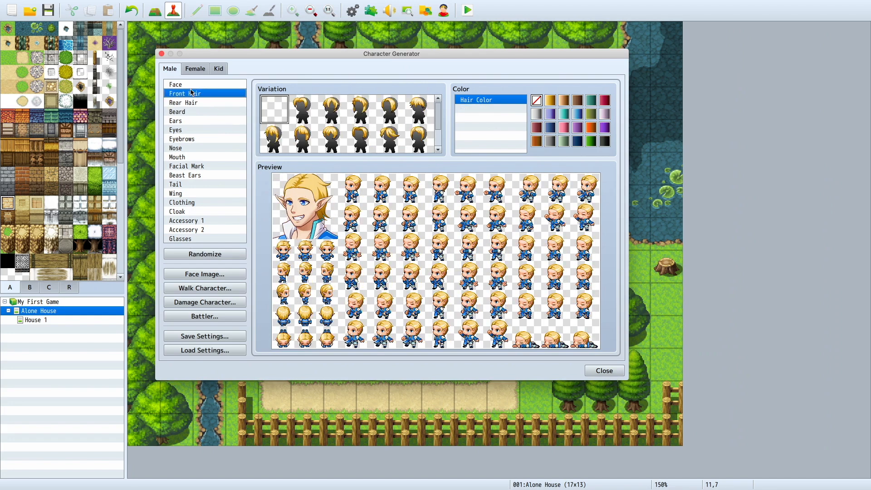
left_click(314, 121)
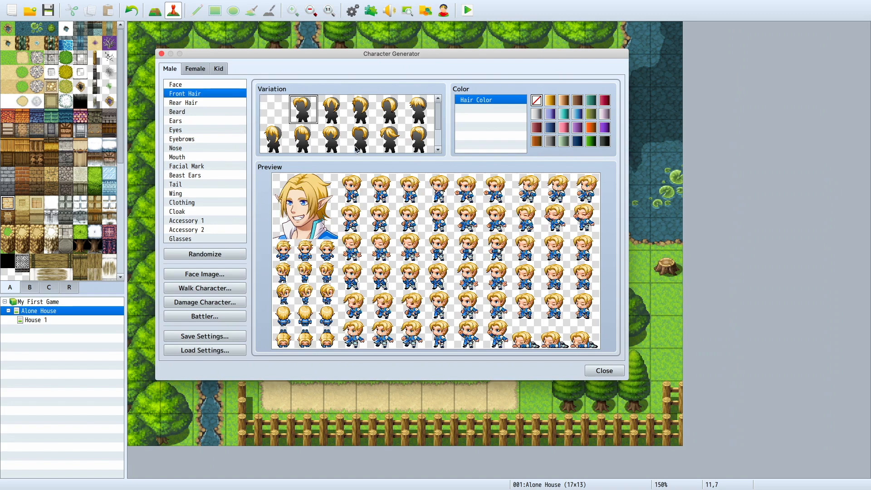
left_click(412, 105)
left_click(417, 130)
left_click(416, 119)
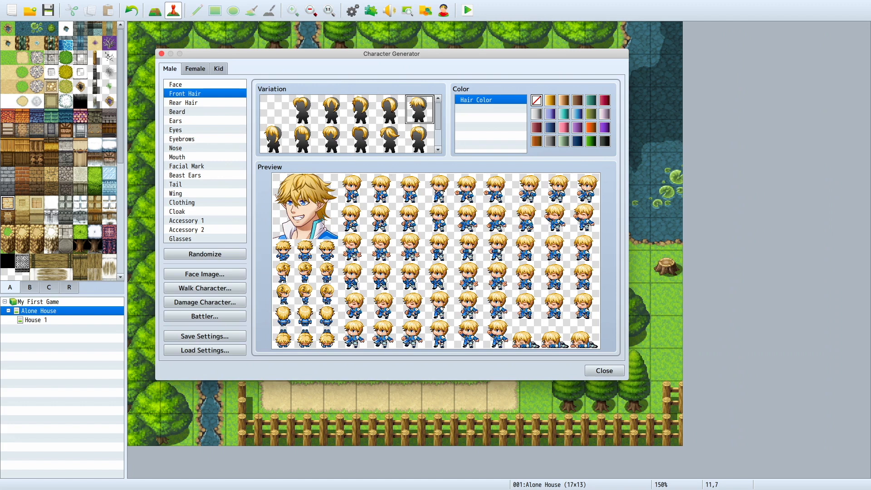
left_click(551, 101)
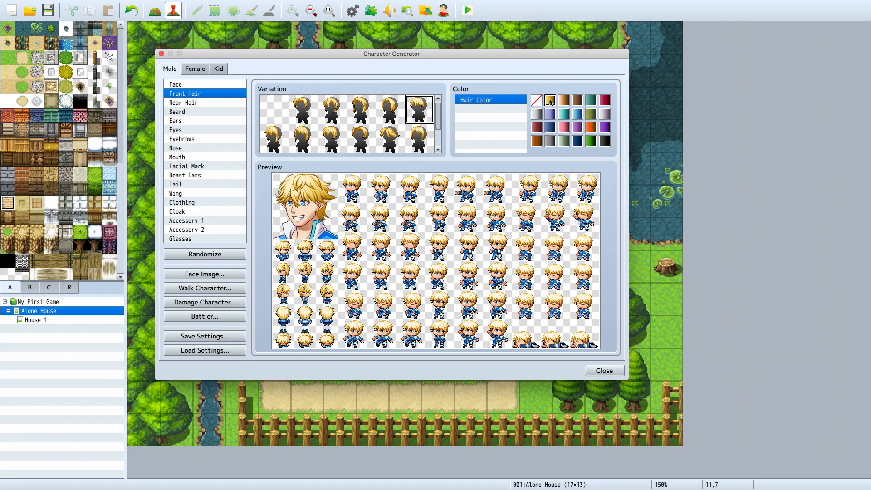
left_click(541, 100)
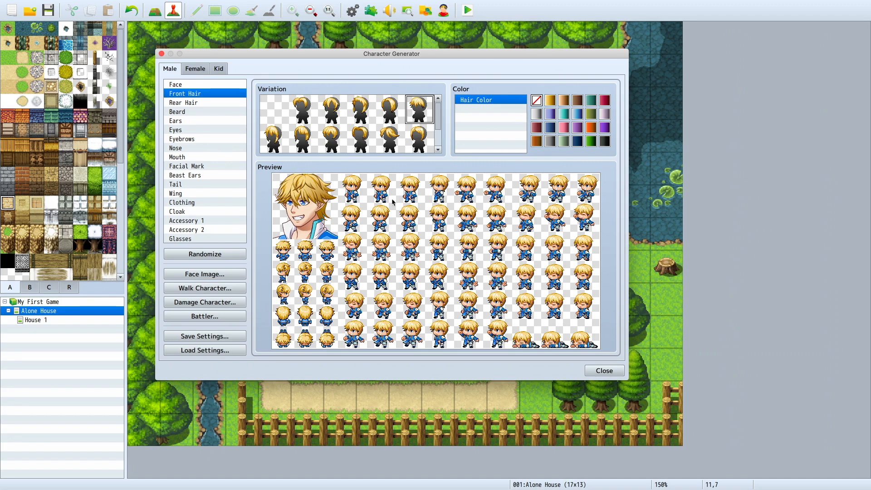
Step: Try beard variations, return to the beardless option, and close the Character Generator after a look at Ears and Eyebrows
left_click(199, 111)
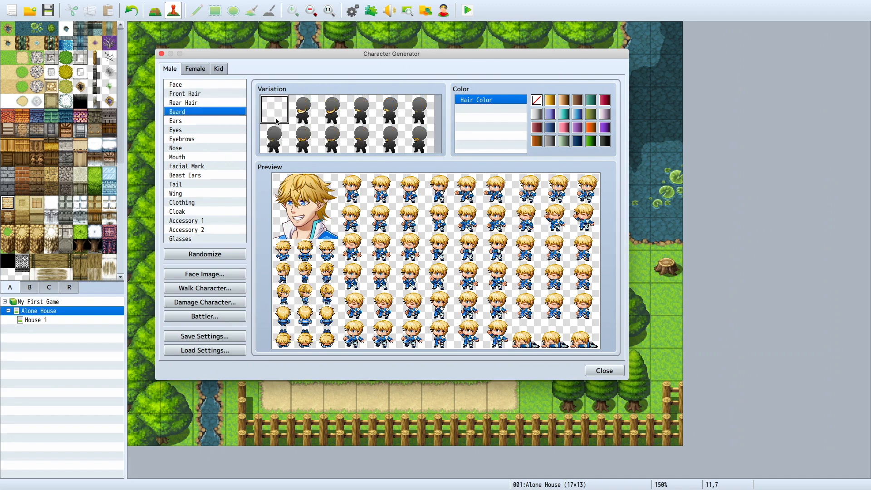
left_click(325, 114)
left_click(291, 115)
left_click(274, 114)
left_click(235, 121)
left_click(235, 139)
left_click(600, 368)
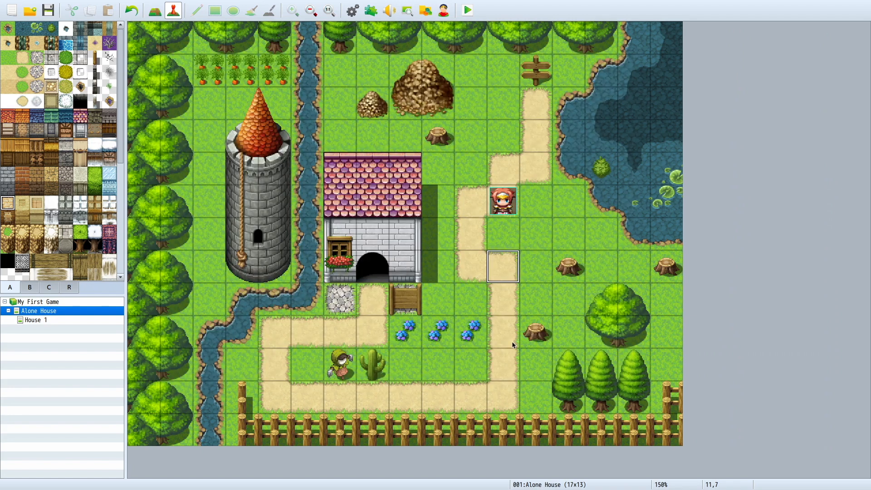
Step: Look at the Set Starting Position choices for the path tile beside the lower tree stump
right_click(516, 343)
mouse_move(554, 452)
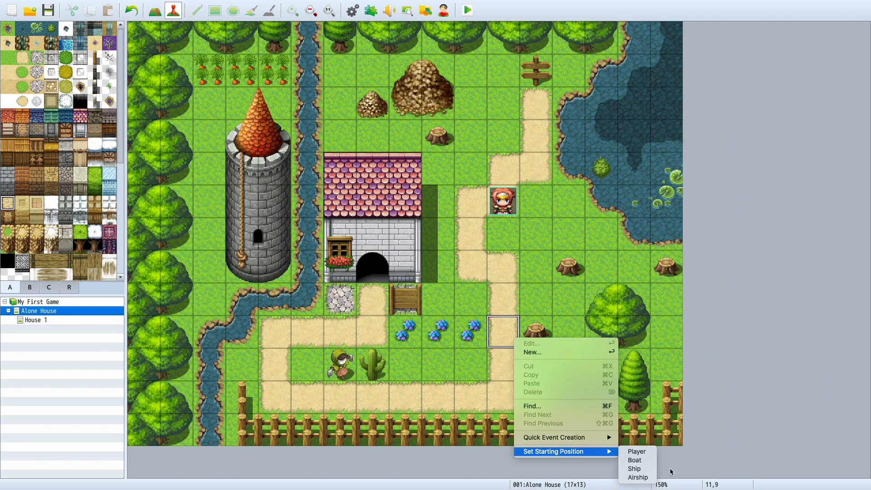
Step: Reopen the Character Generator and randomize the male character until a black-haired one with orange goggles comes up
left_click(443, 15)
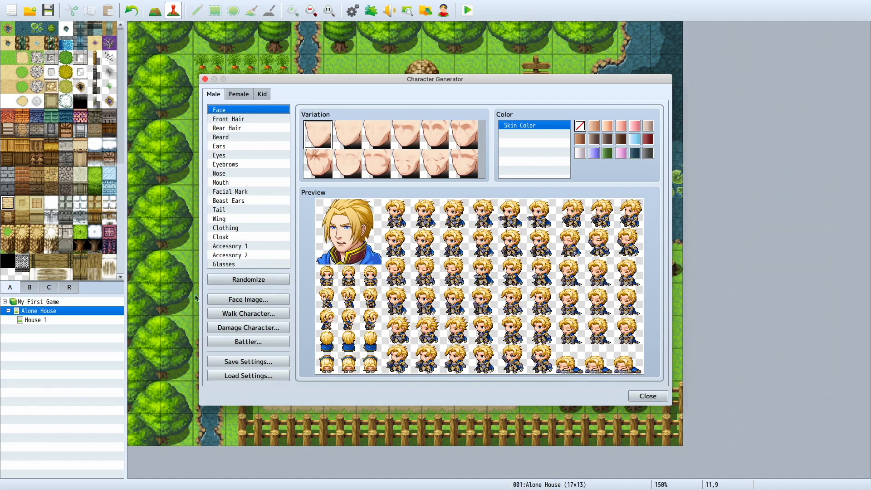
left_click(282, 280)
left_click(282, 280)
left_click(283, 279)
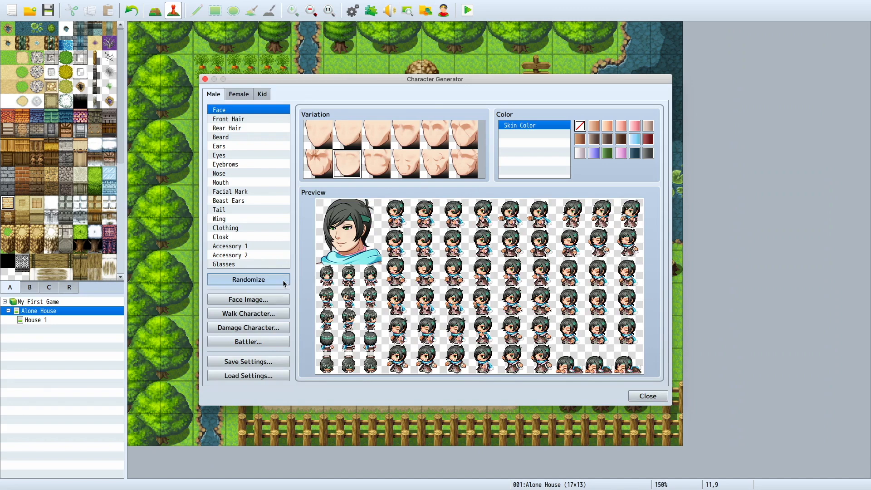
left_click(282, 280)
left_click(282, 280)
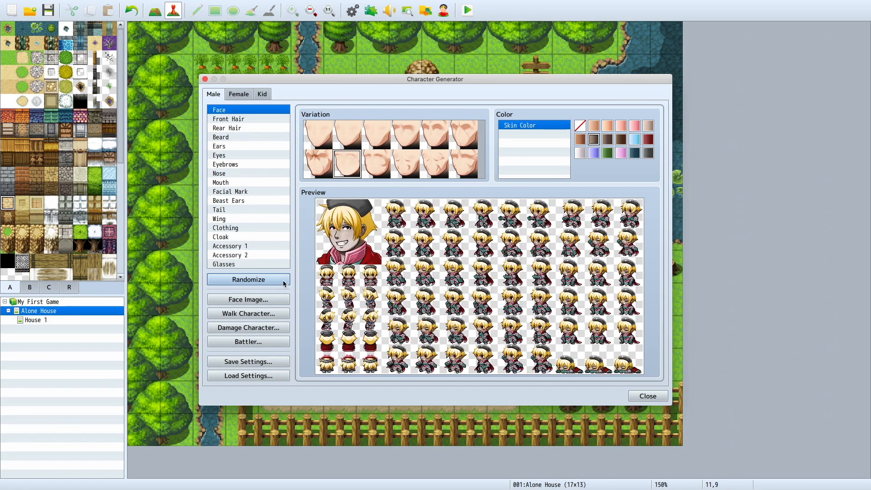
left_click(283, 280)
left_click(282, 280)
left_click(283, 279)
left_click(282, 280)
left_click(283, 280)
left_click(278, 279)
left_click(279, 280)
left_click(279, 280)
left_click(279, 279)
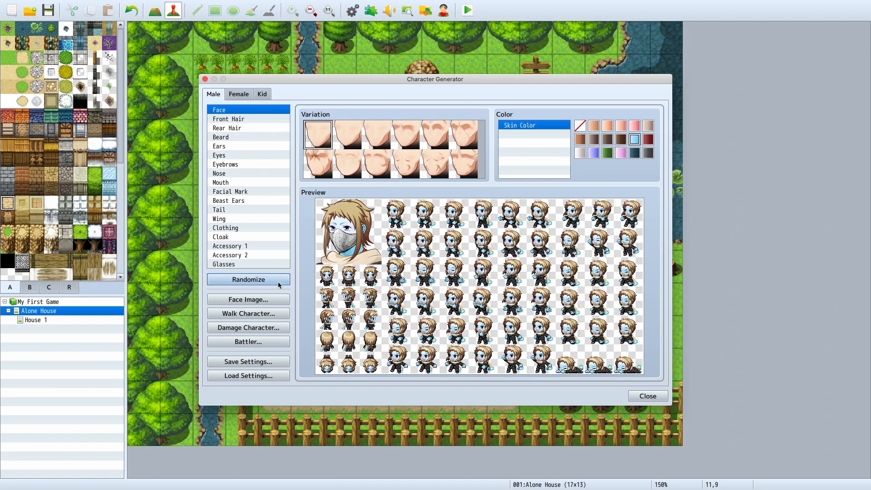
left_click(279, 282)
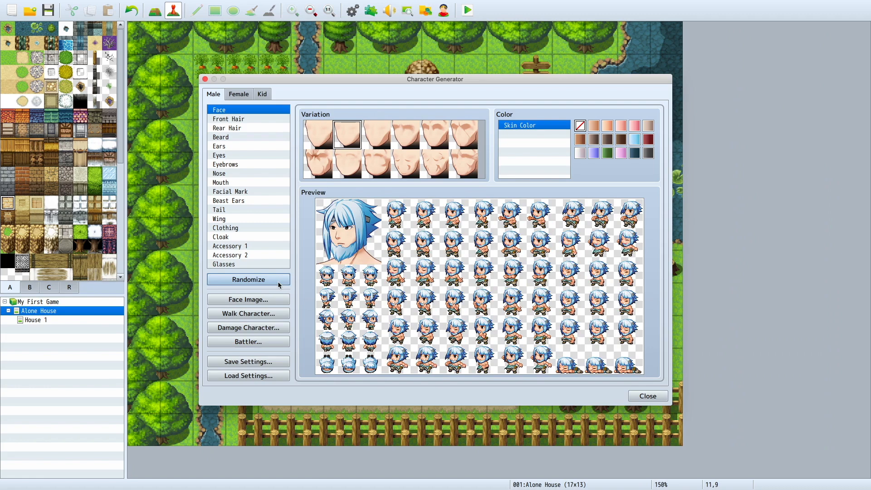
left_click(279, 285)
left_click(279, 284)
left_click(279, 285)
left_click(279, 284)
left_click(280, 277)
left_click(280, 277)
left_click(280, 277)
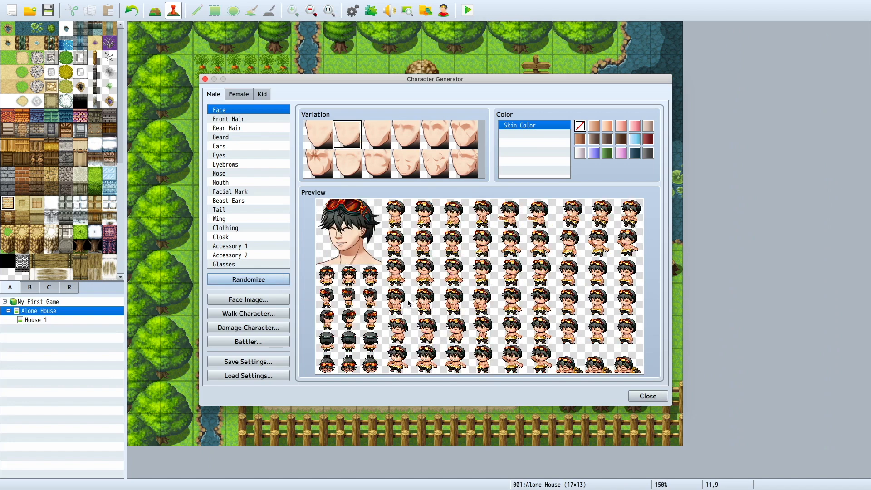
Step: Dress the character in the third clothing variation of the first row shown and set its Main Color to red
left_click(276, 227)
left_click(358, 136)
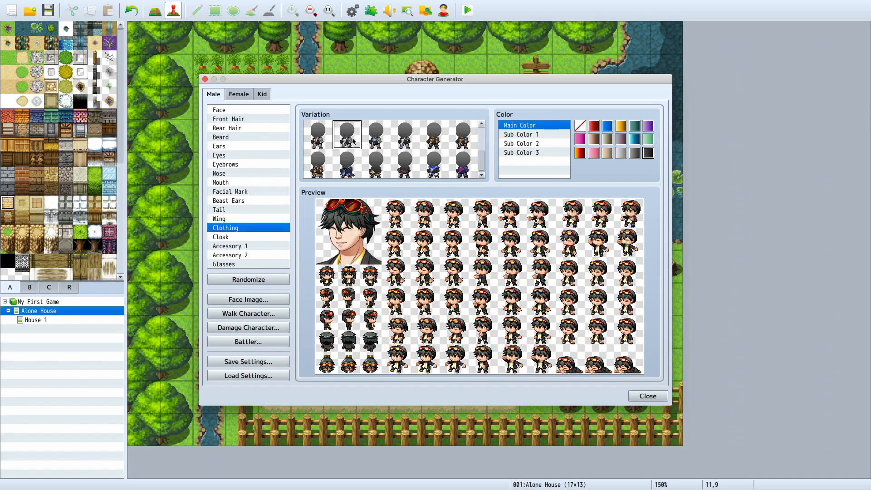
left_click(366, 136)
left_click(593, 125)
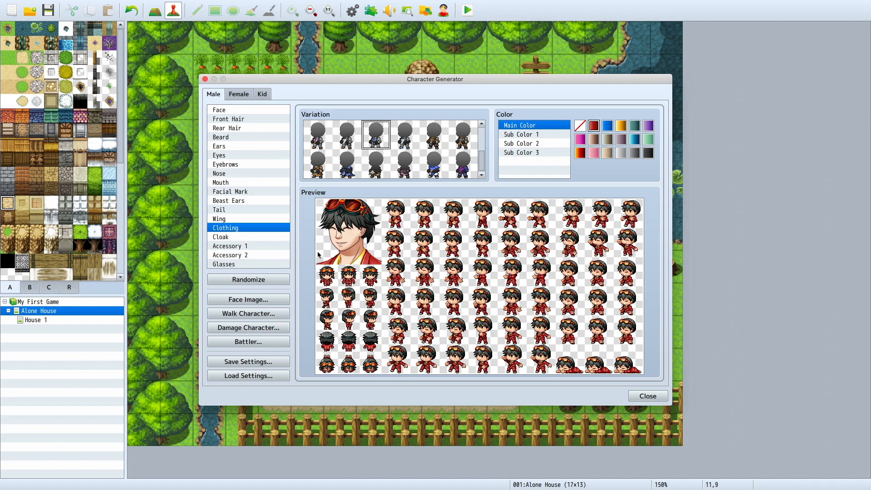
Step: Export the face image as myguy to the faces folder, copying the file name for reuse
left_click(278, 298)
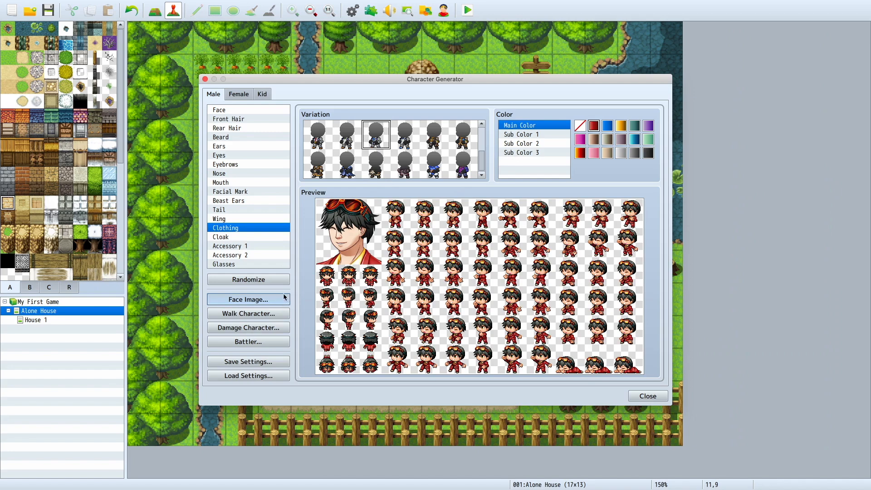
left_click(441, 170)
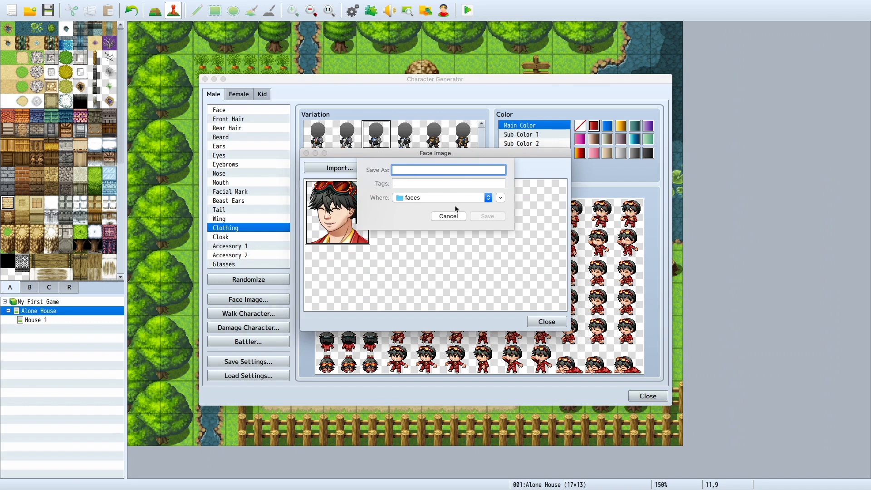
type("myguy")
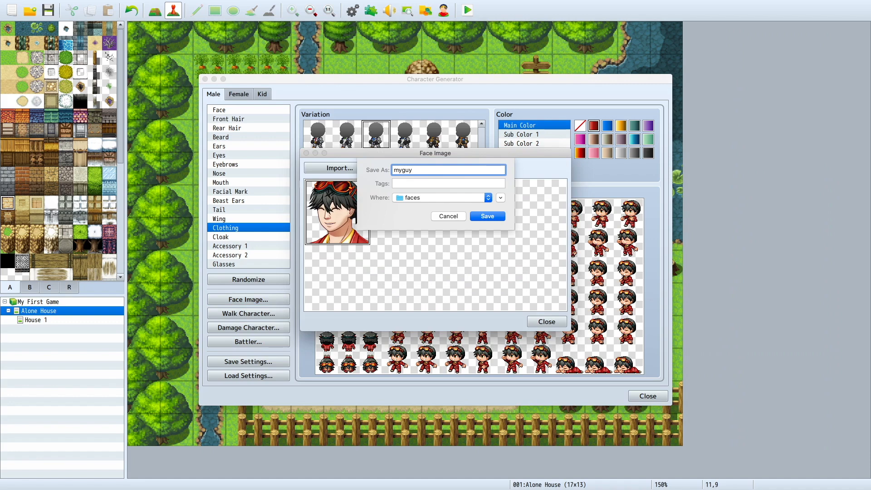
left_click_drag(443, 172, 393, 169)
right_click(393, 169)
left_click(427, 266)
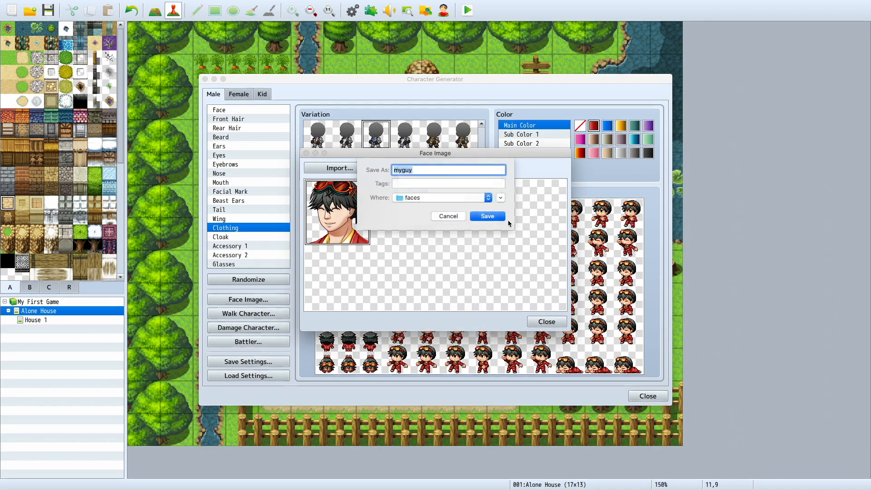
left_click(488, 216)
left_click(547, 321)
Step: Export the walk character sprites as myguy to the characters folder
left_click(287, 314)
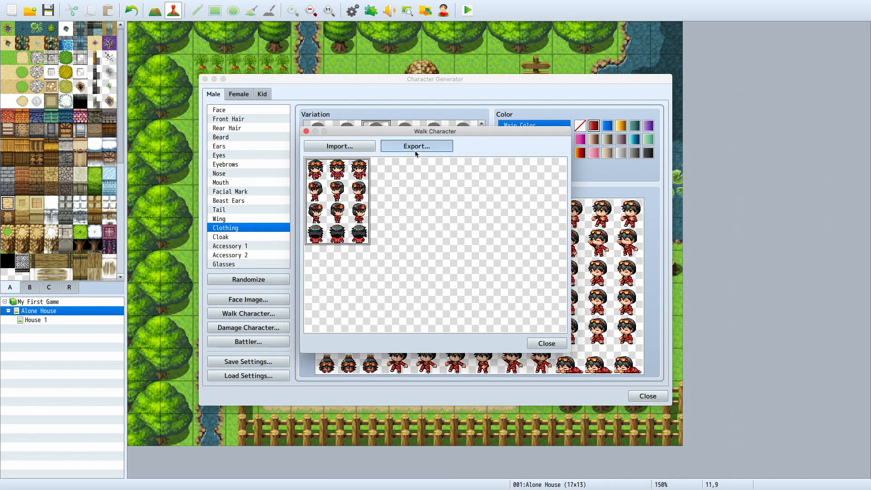
left_click(415, 146)
key("super+v")
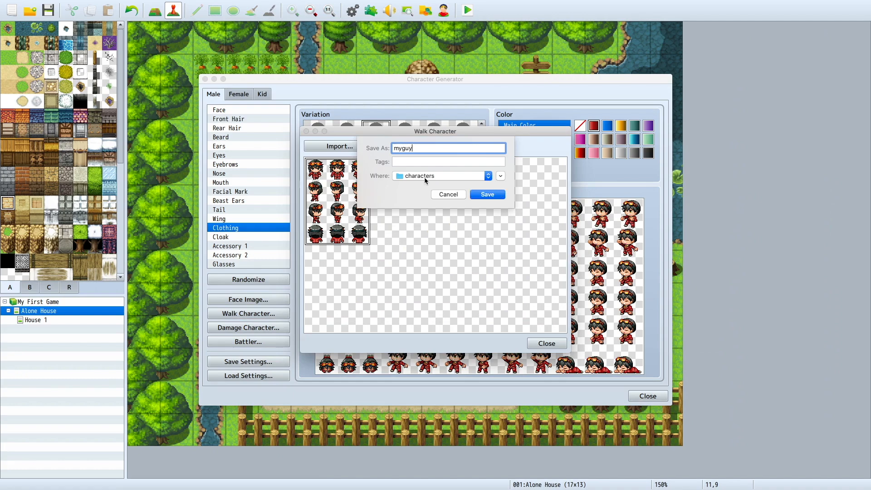
left_click(487, 194)
left_click(543, 343)
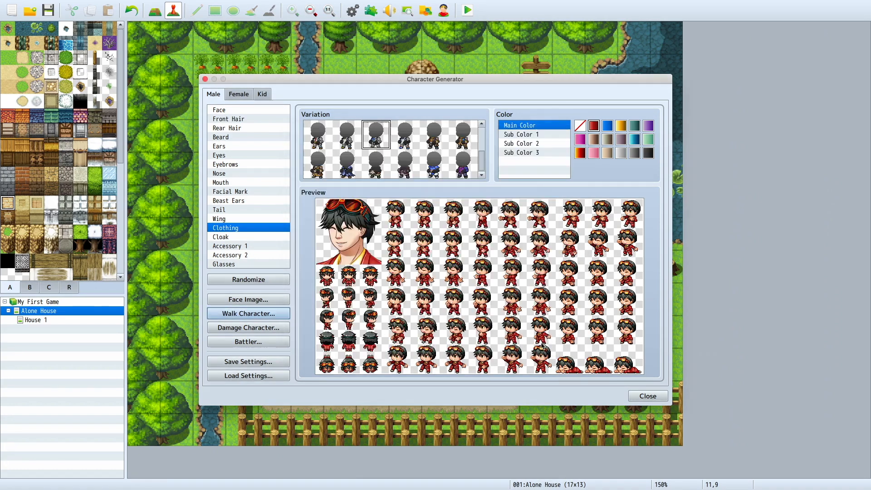
Step: Export the damage character sprites as myguy-damage to the characters folder
left_click(248, 328)
left_click(399, 150)
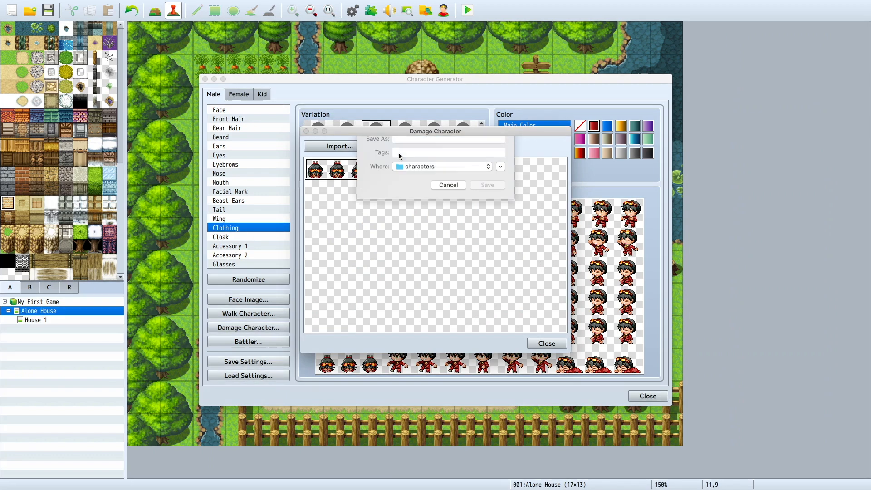
key("super+v")
type("-damage")
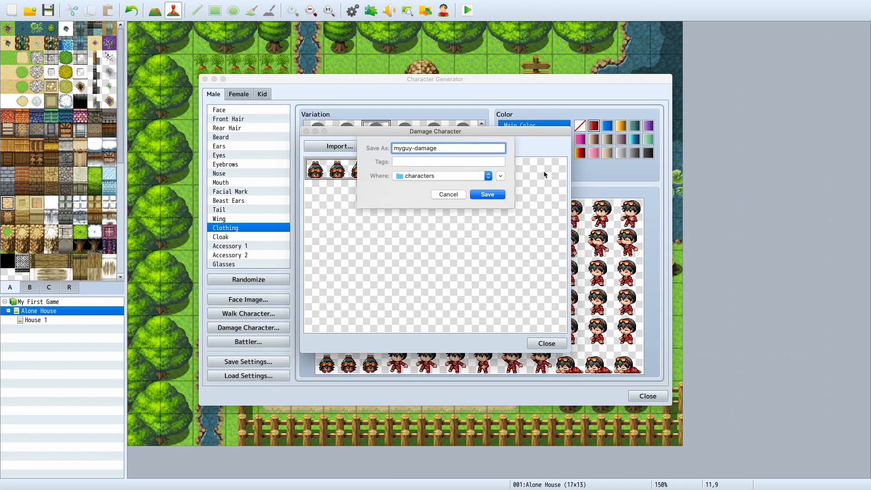
key("Return")
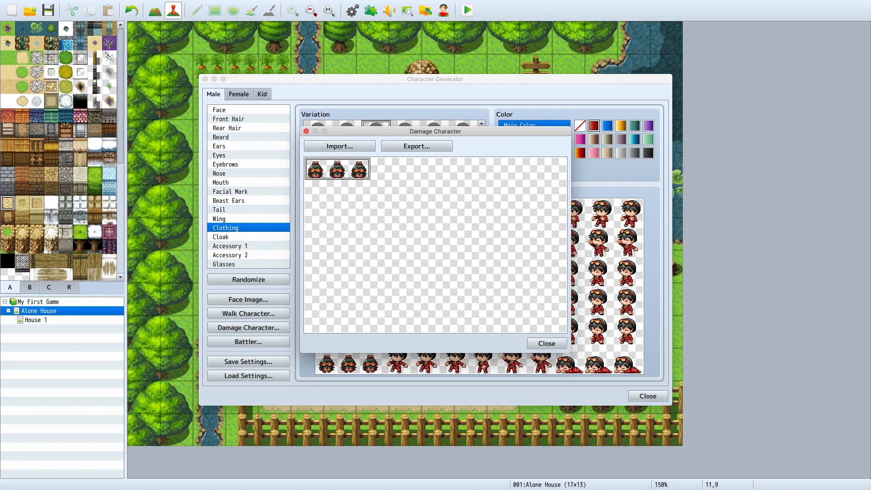
Step: Export the battler sprites as myguy, then close the Character Generator
left_click(548, 344)
left_click(276, 340)
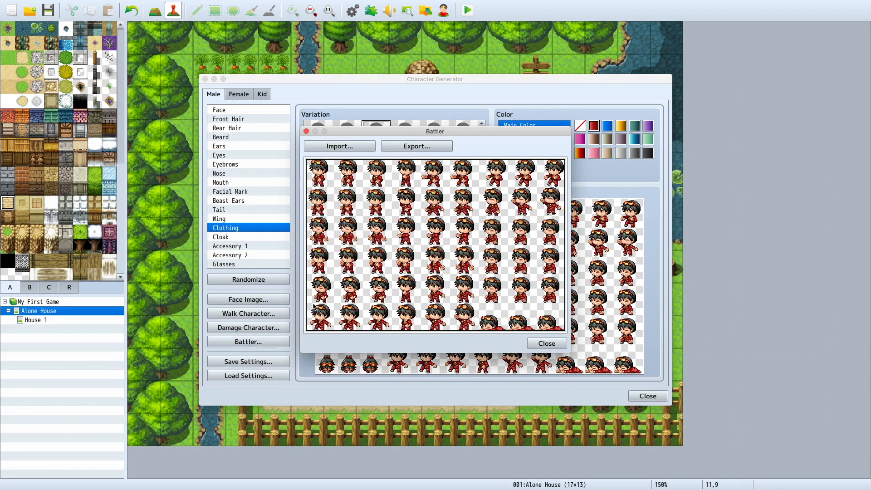
left_click(418, 146)
type("myguy")
key("Return")
left_click(547, 344)
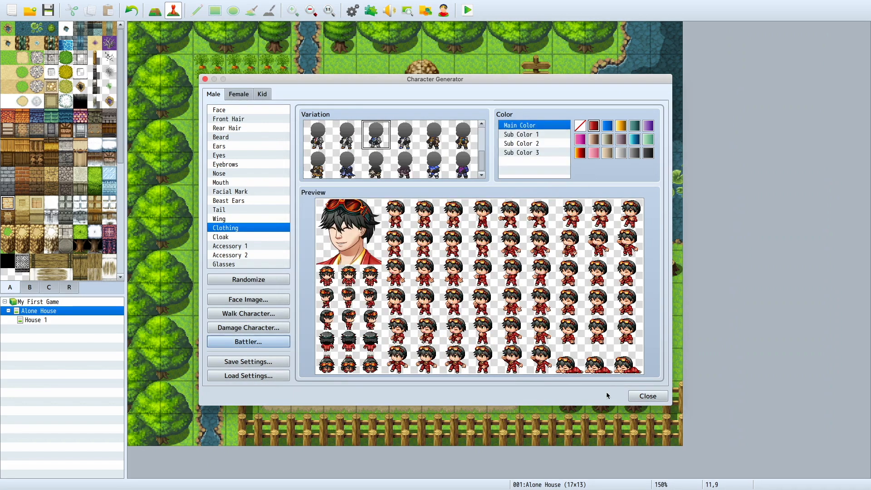
left_click(645, 396)
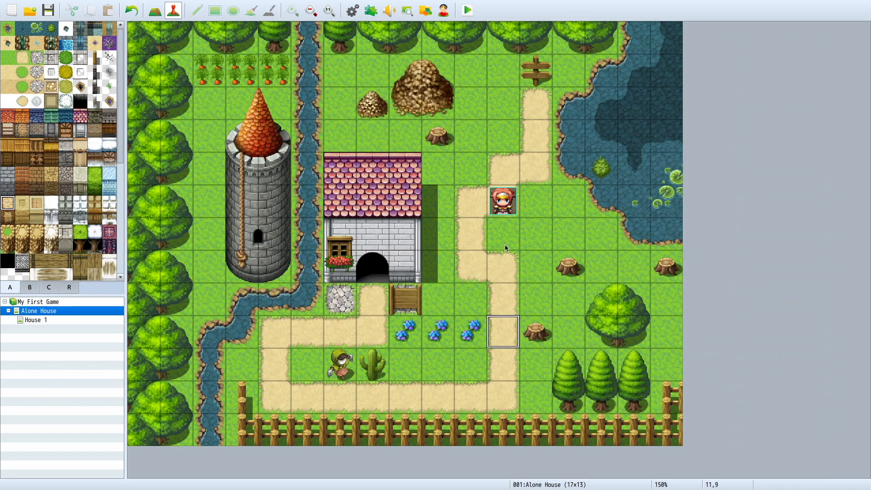
left_click(444, 11)
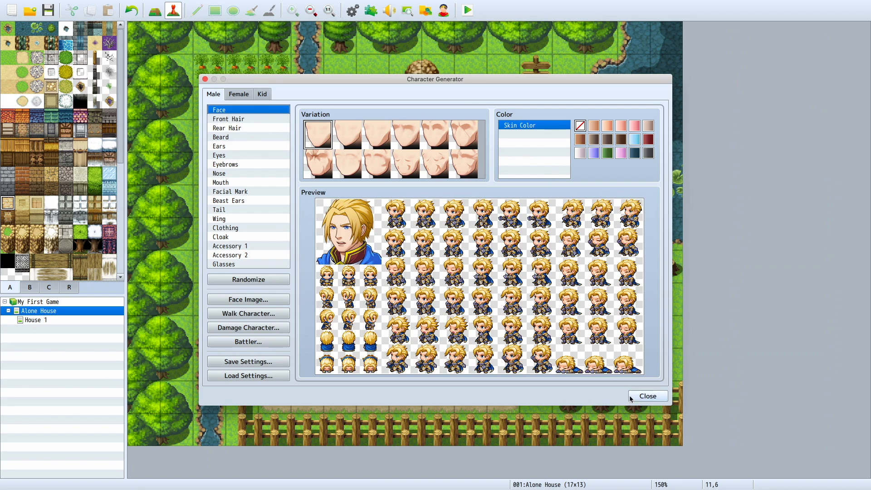
left_click(648, 396)
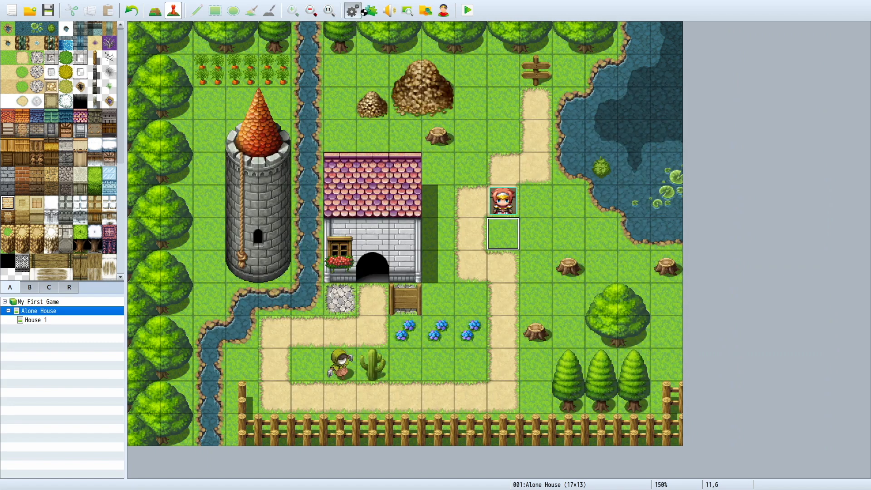
Step: In the database's actor list, clear the entries of actors 0004, 0003 and 0002
left_click(363, 11)
left_click(288, 126)
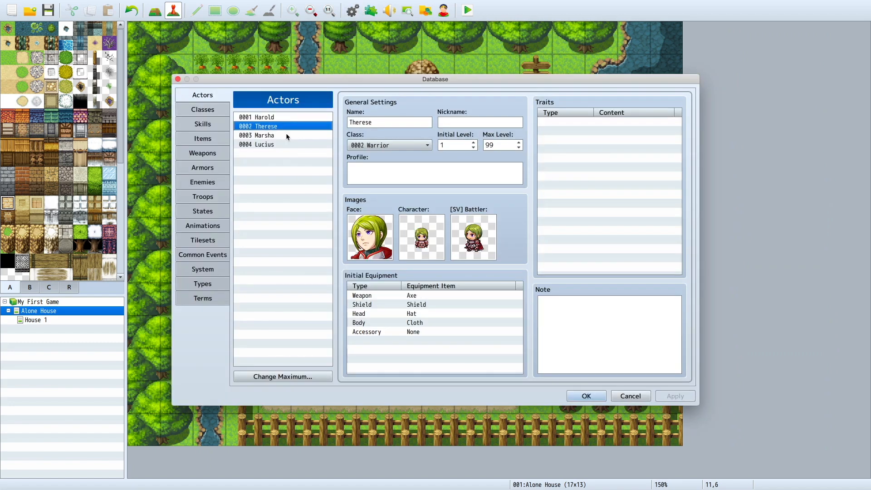
left_click(289, 144)
left_click(289, 118)
left_click(290, 144)
left_click(295, 118)
left_click(286, 145)
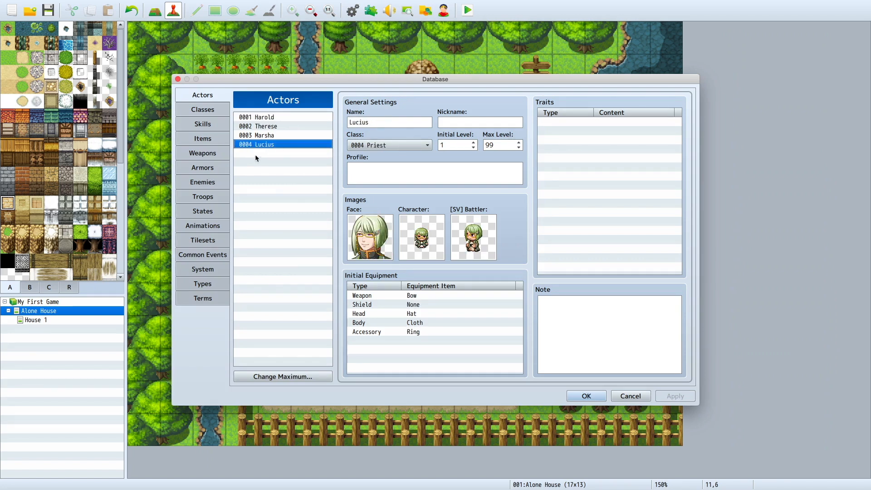
key("Delete")
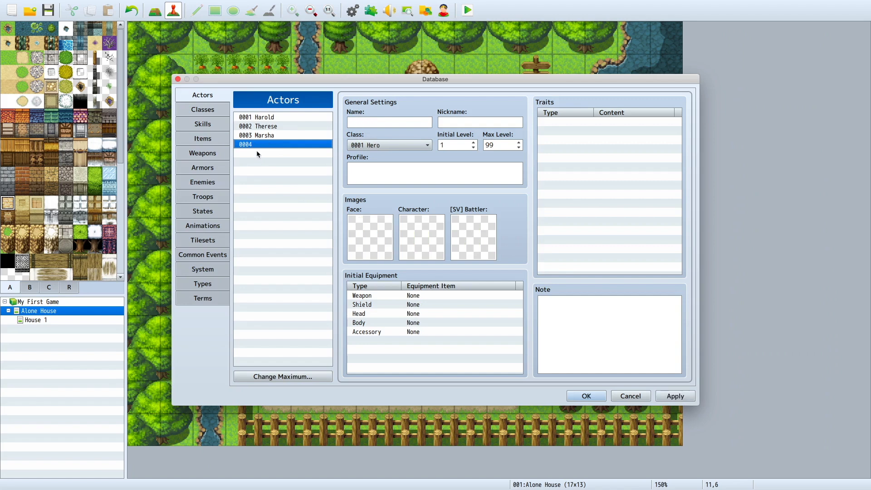
left_click(259, 135)
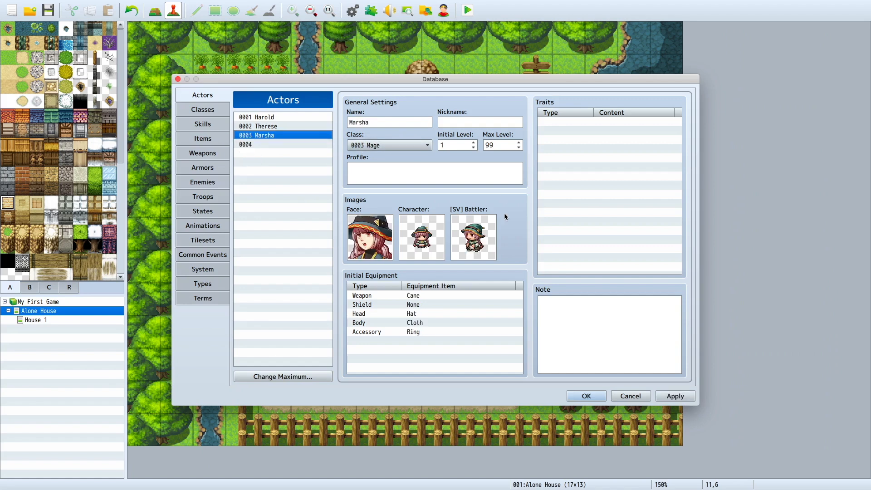
key("Delete")
left_click(288, 126)
key("Delete")
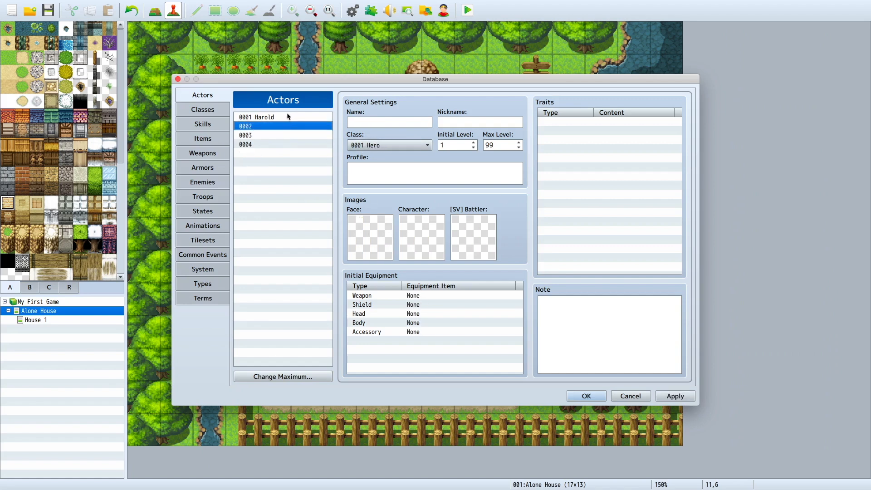
Step: Rename actor 0001 as Greg
left_click(287, 117)
double_click(367, 125)
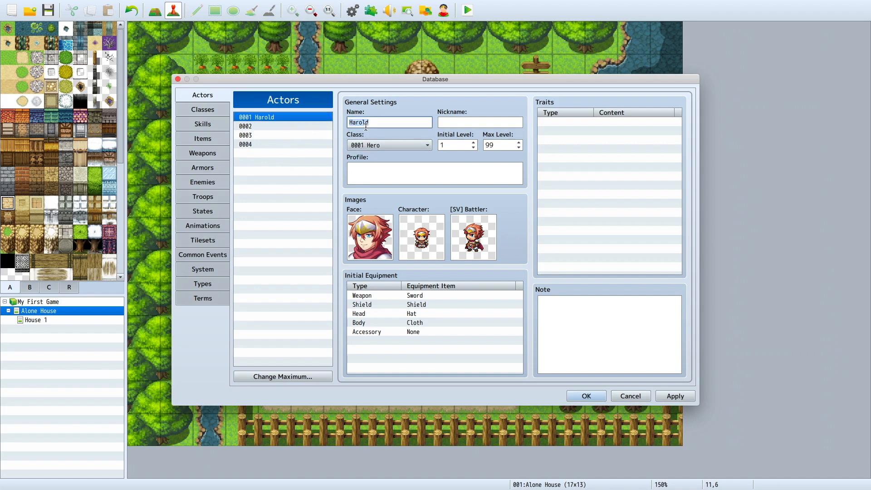
type("Gtt")
key("BackSpace")
key("BackSpace")
type("reg")
Step: Assign the myguy images to actor 0001 for the face, walking character and side-view battler
double_click(375, 240)
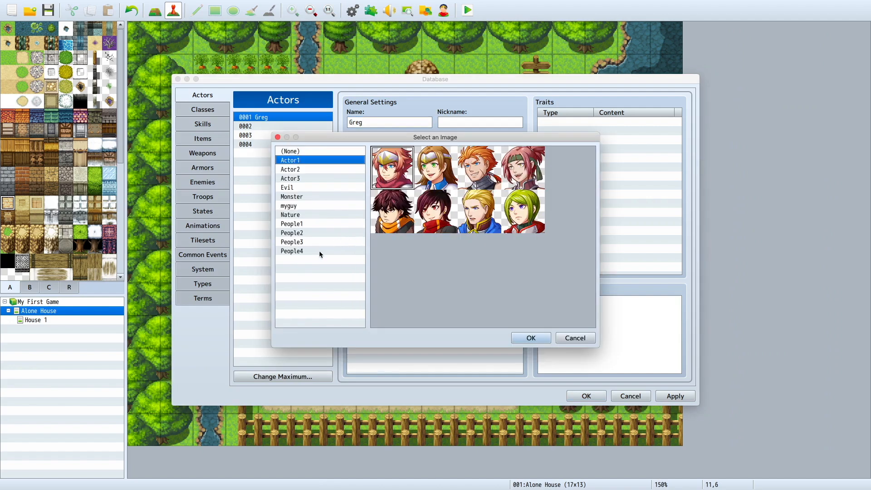
left_click(295, 207)
double_click(376, 161)
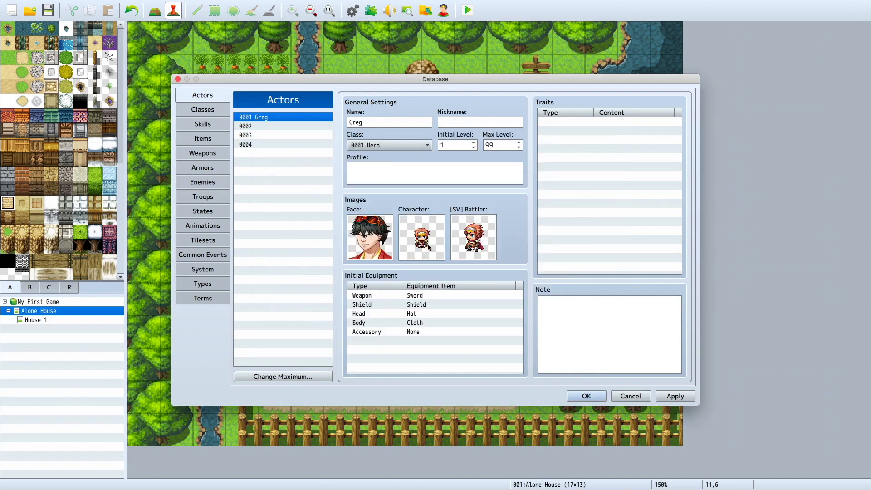
double_click(429, 246)
left_click(294, 229)
double_click(388, 163)
double_click(459, 232)
scroll(306, 237, "down", 2)
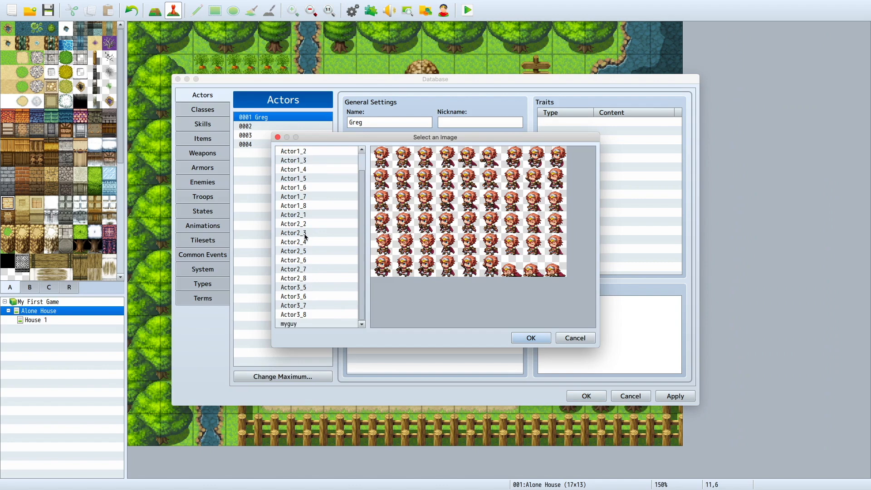
double_click(298, 324)
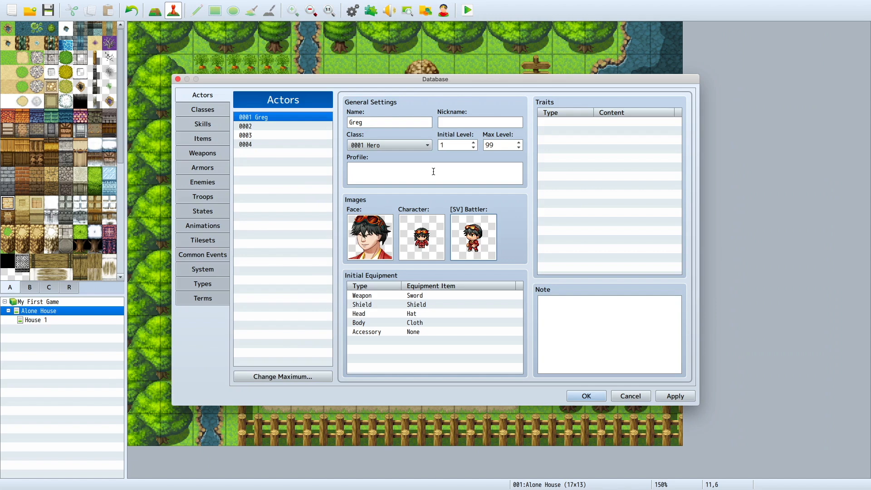
Step: Try the green-visored armored portrait from the Evil set as the actor's face image
left_click(389, 145)
left_click(390, 128)
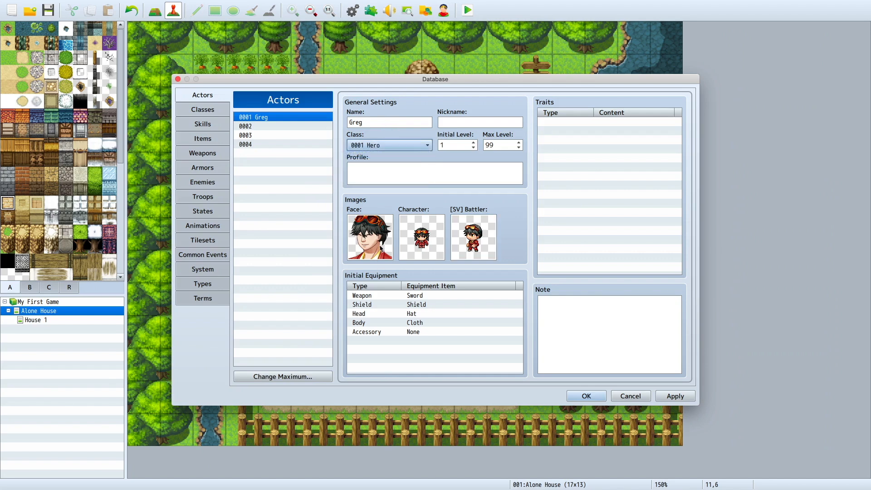
double_click(374, 245)
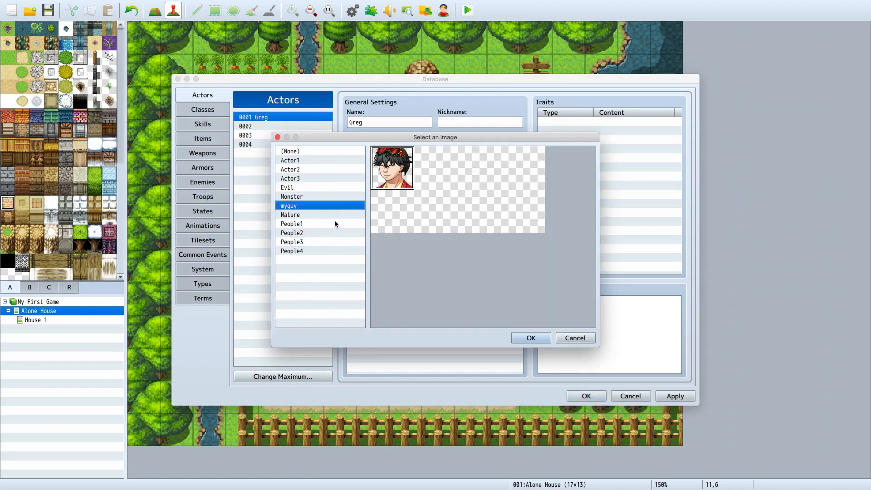
left_click(321, 187)
double_click(436, 198)
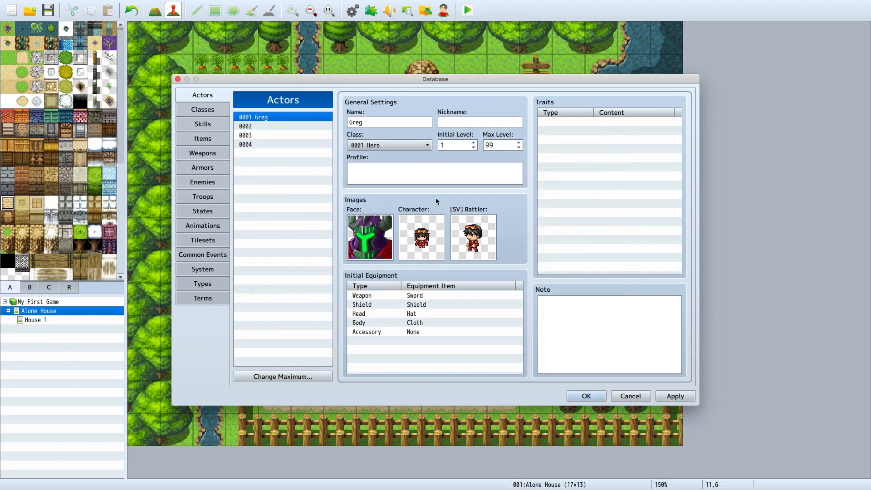
Step: Try the !$Gate2 and !$Gate1 door sprites as the actor's character image
double_click(422, 236)
left_click(333, 178)
left_click(320, 232)
left_click(317, 303)
scroll(312, 301, "down", 4)
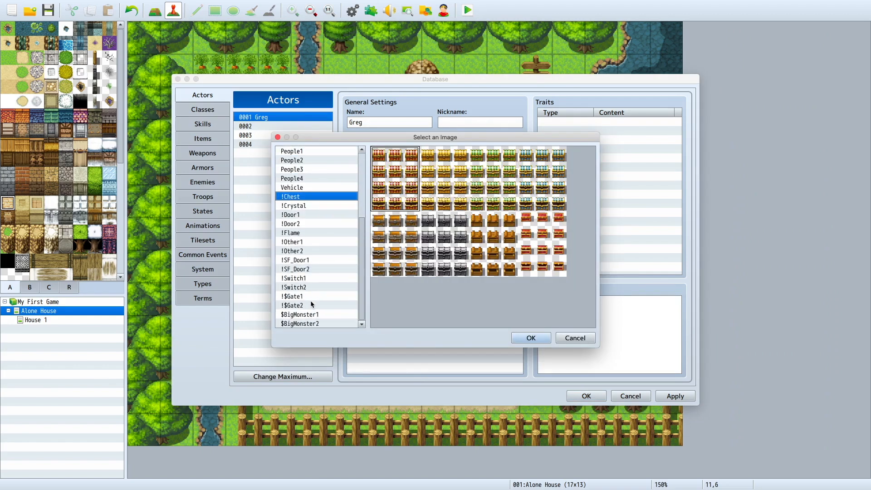
left_click(310, 300)
double_click(395, 245)
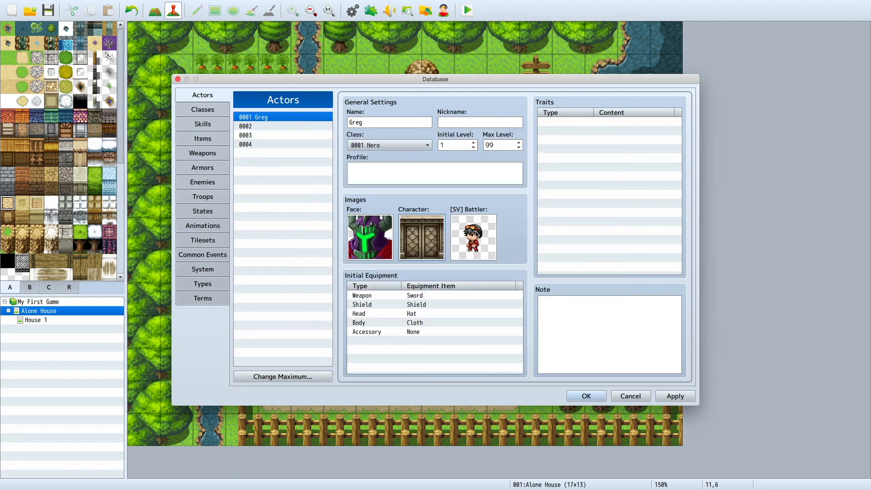
double_click(435, 242)
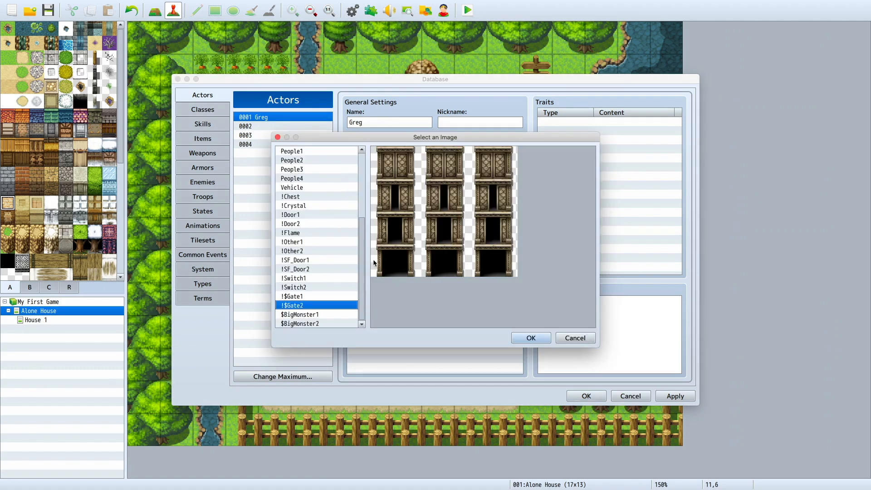
left_click(308, 297)
double_click(492, 230)
Step: Keep the myguy battler, set the actor's character image to the myguy walking sprites, and apply the database changes
double_click(492, 230)
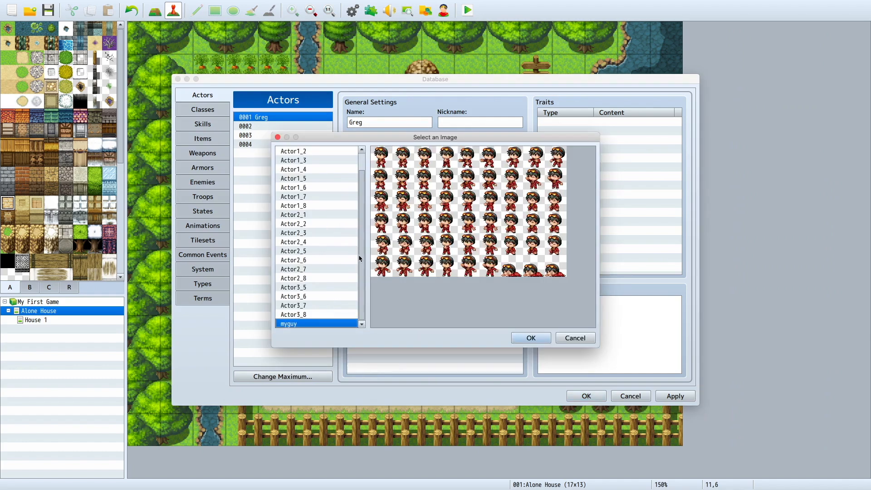
left_click(531, 338)
double_click(422, 233)
scroll(310, 260, "up", 5)
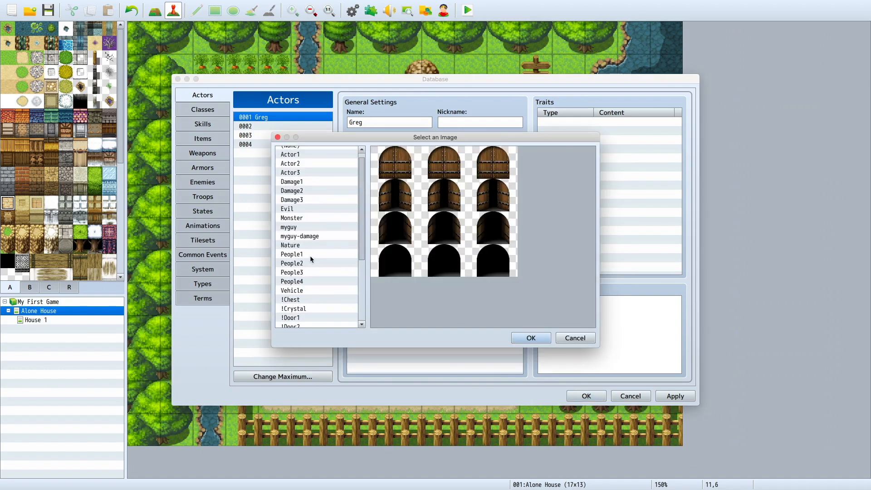
left_click(313, 227)
left_click(313, 237)
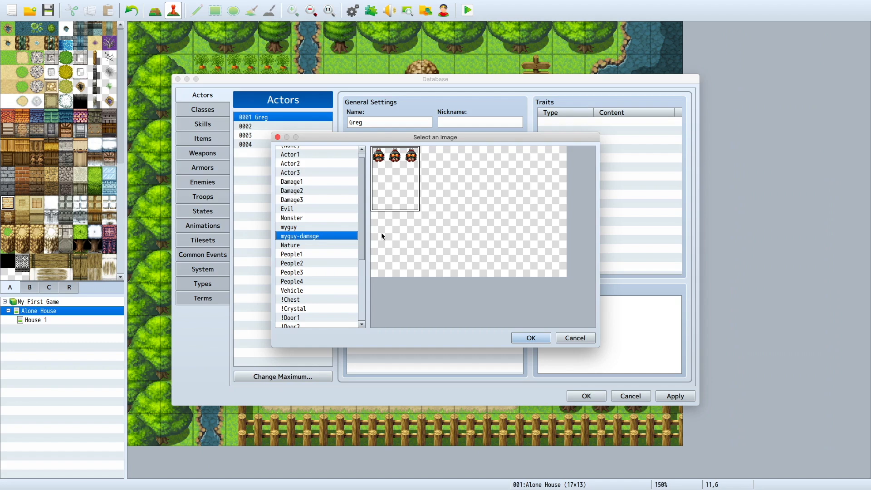
left_click(310, 228)
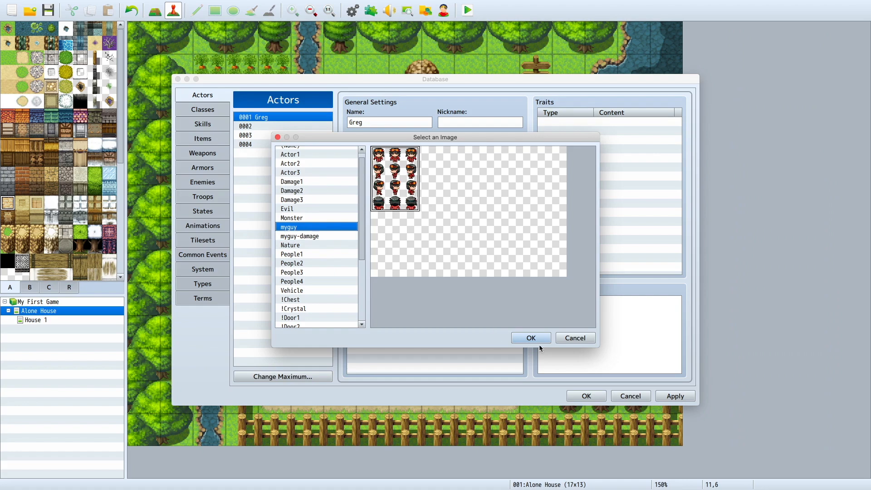
left_click(539, 343)
left_click(659, 399)
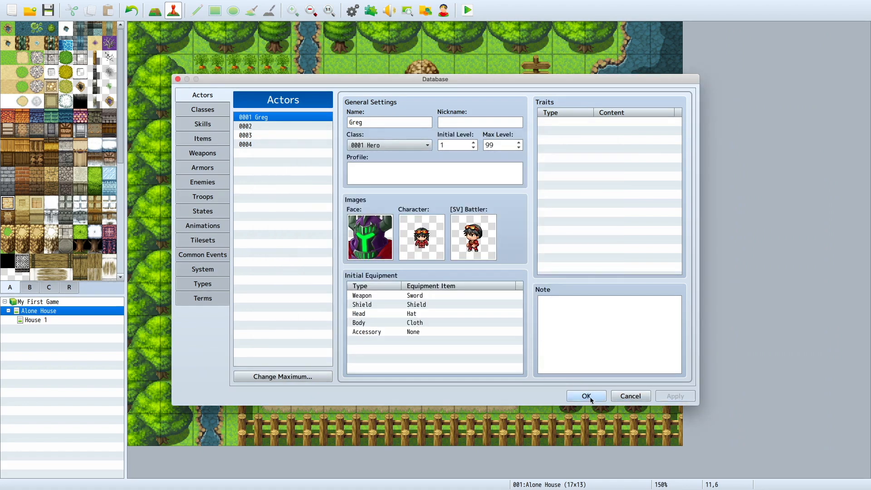
left_click(586, 397)
left_click(357, 11)
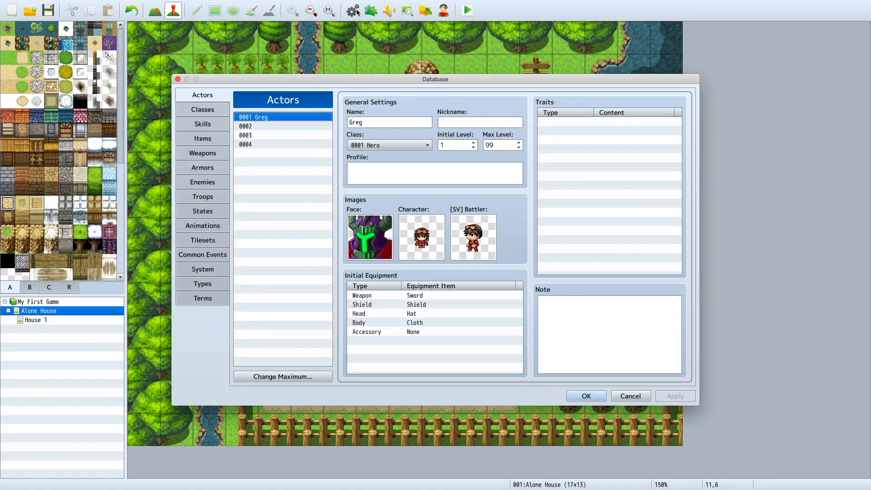
left_click(600, 395)
left_click(445, 11)
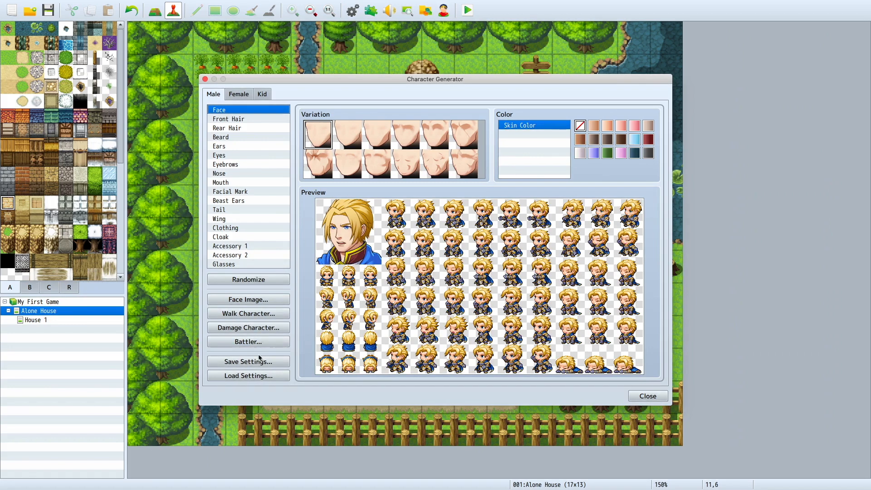
left_click(648, 396)
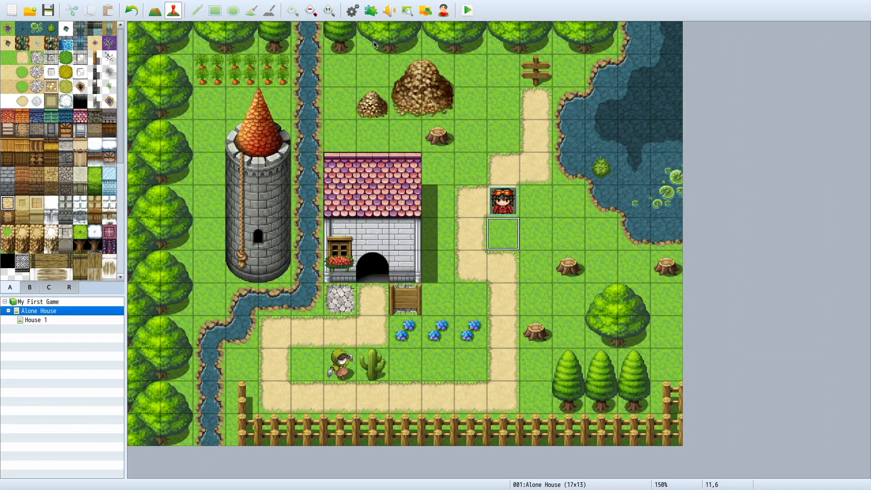
Step: Set actor 0001's face image to myguy in the database and save the change
left_click(353, 10)
double_click(370, 237)
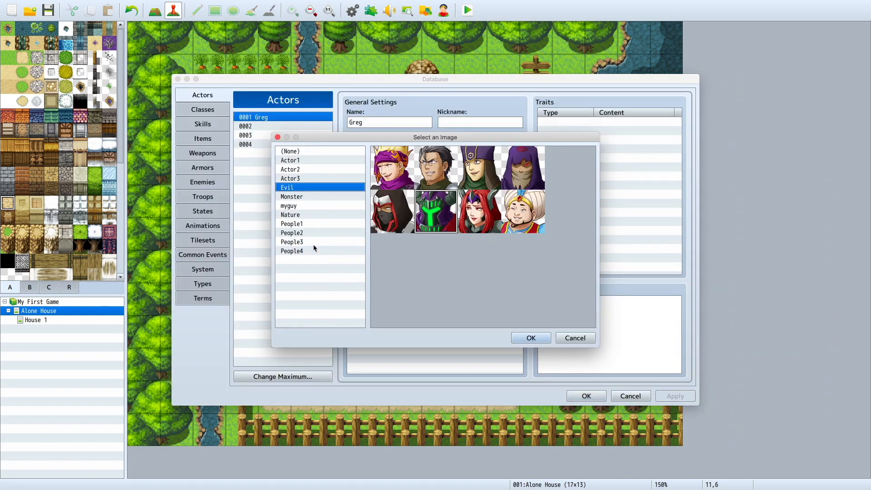
left_click(296, 206)
key("Return")
double_click(379, 233)
double_click(400, 167)
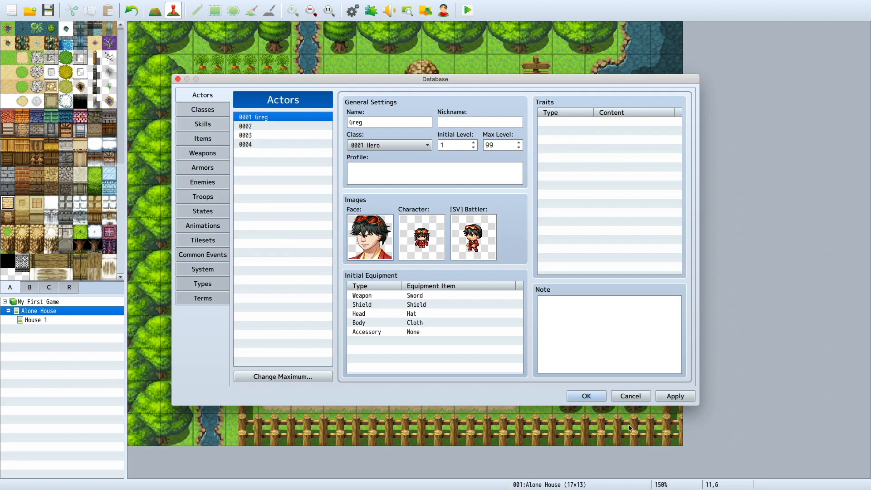
left_click(588, 396)
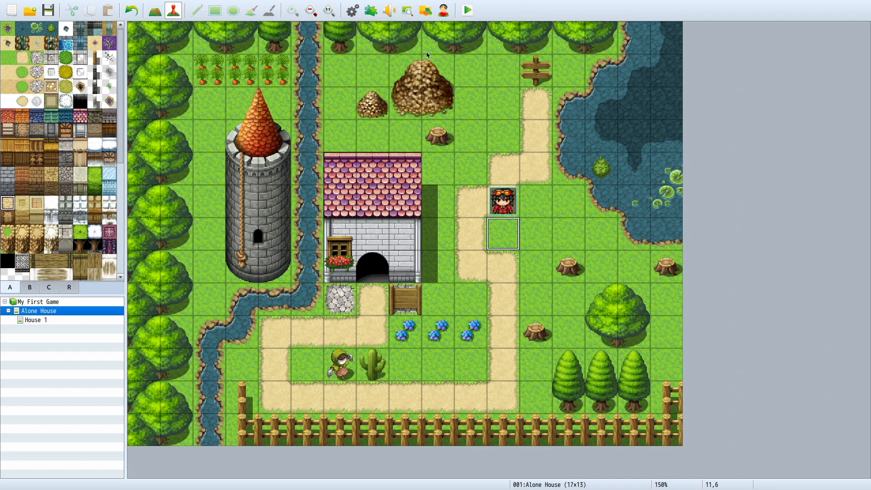
Step: Reduce the maximum number of actors in the database to 1
left_click(353, 11)
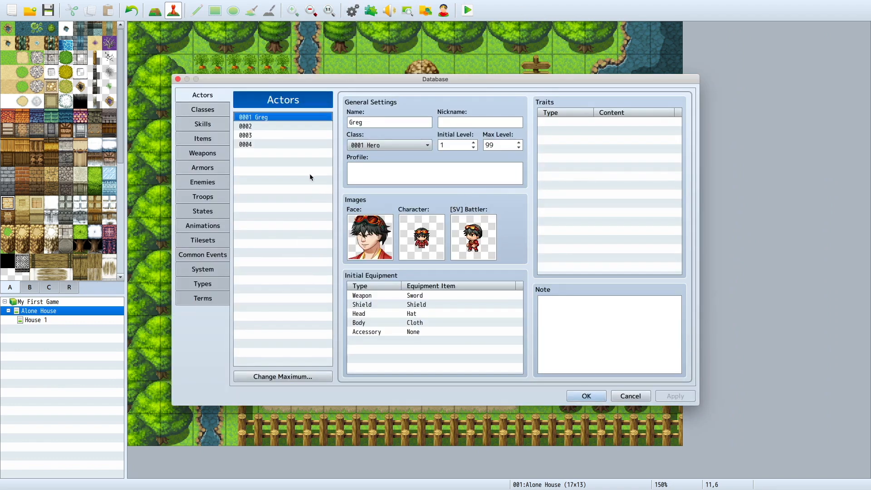
left_click(269, 376)
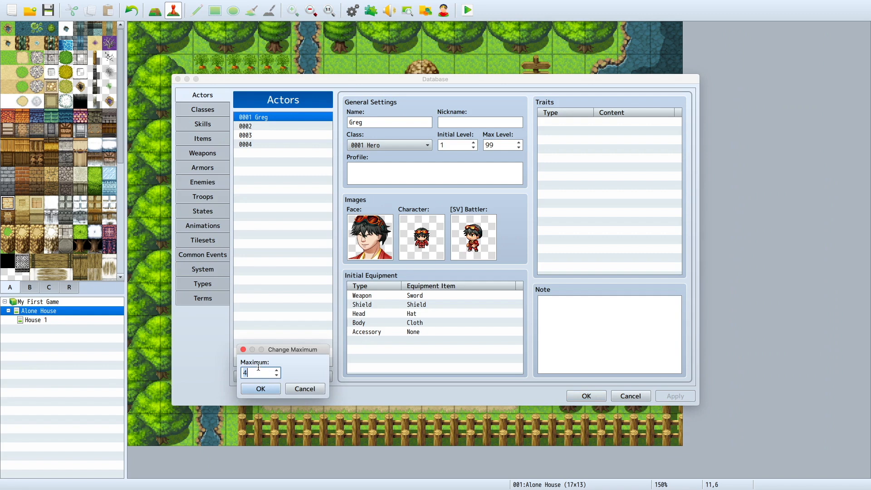
type("1")
left_click(262, 389)
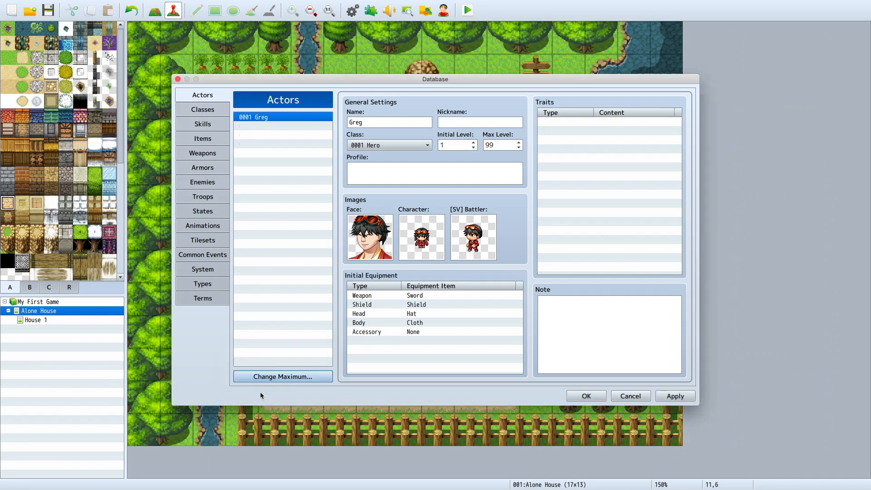
right_click(292, 128)
key("Escape")
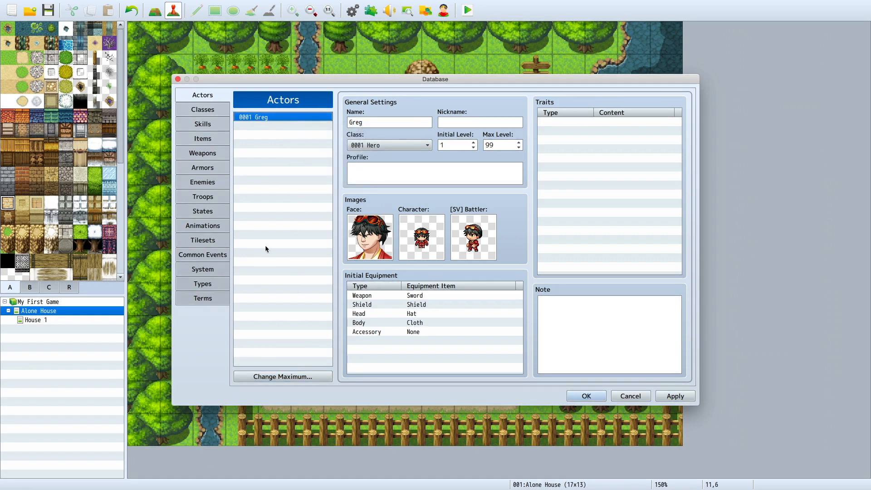
Step: Raise the maximum number of actors in the database to 100 and look at the empty actor 0002
left_click(265, 377)
type("100")
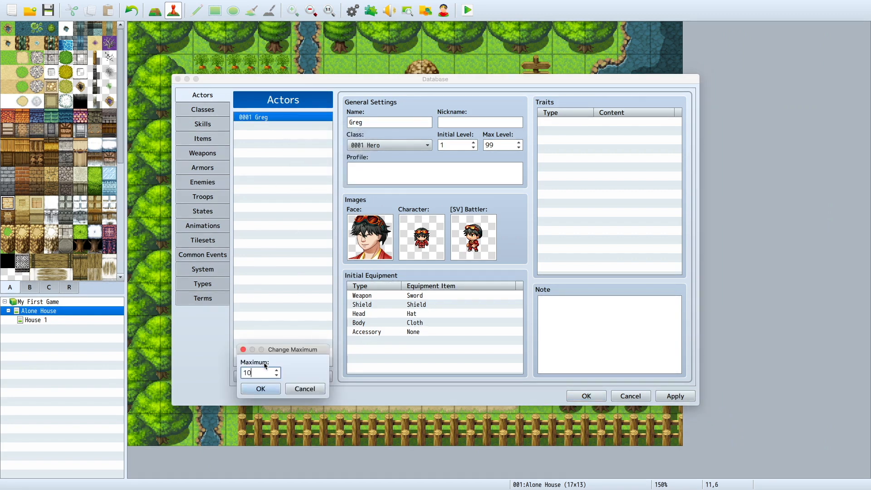
left_click(261, 389)
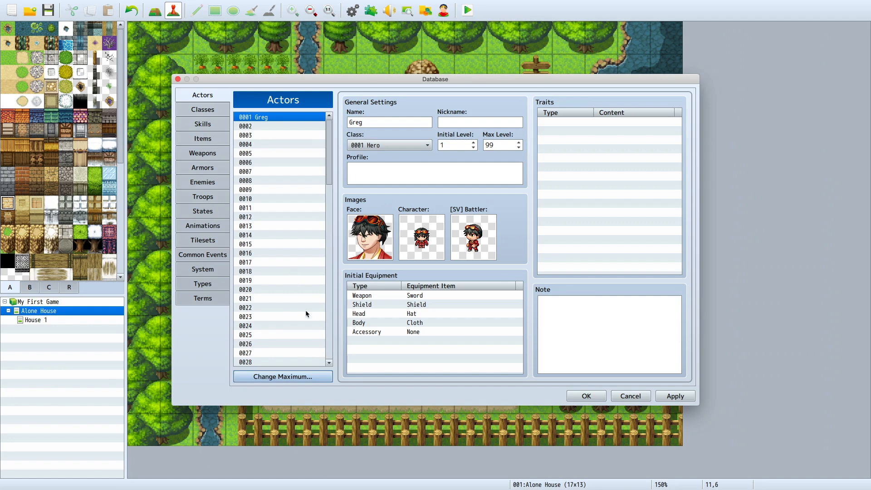
left_click(272, 126)
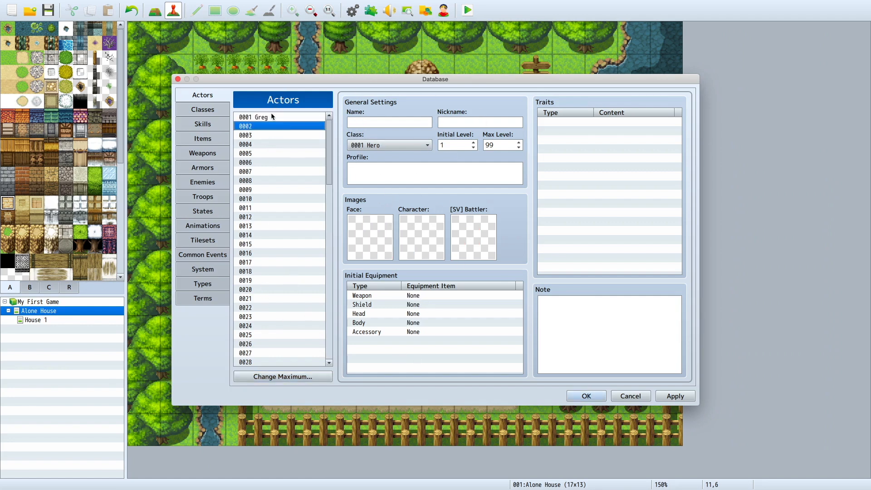
Step: Review actor 0001's face image selection, keeping myguy, and open the actor's character image selection
left_click(287, 118)
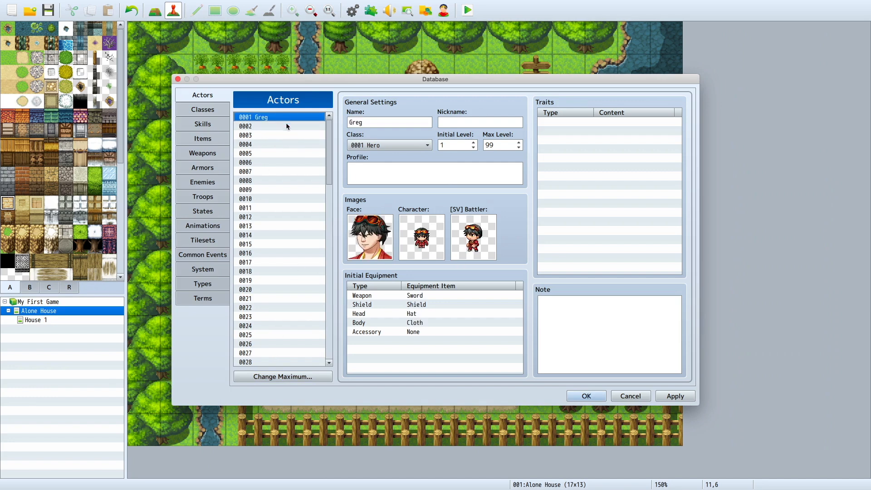
double_click(356, 238)
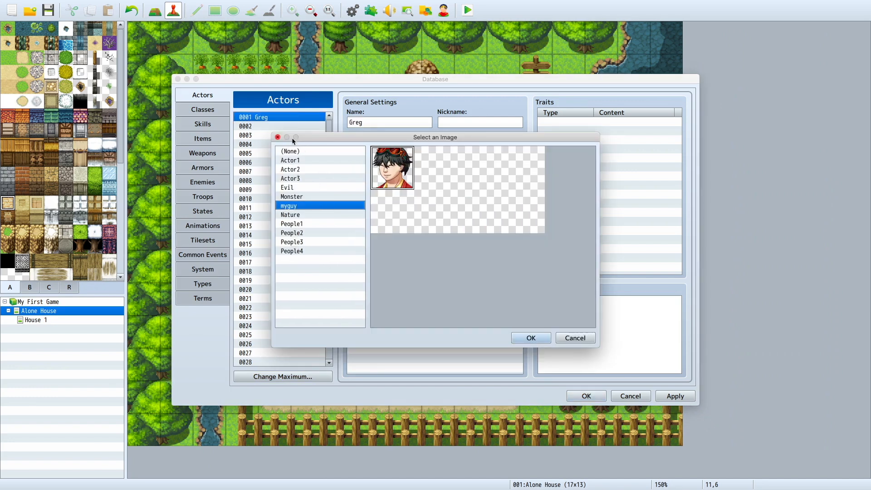
double_click(303, 204)
left_click(438, 232)
double_click(419, 235)
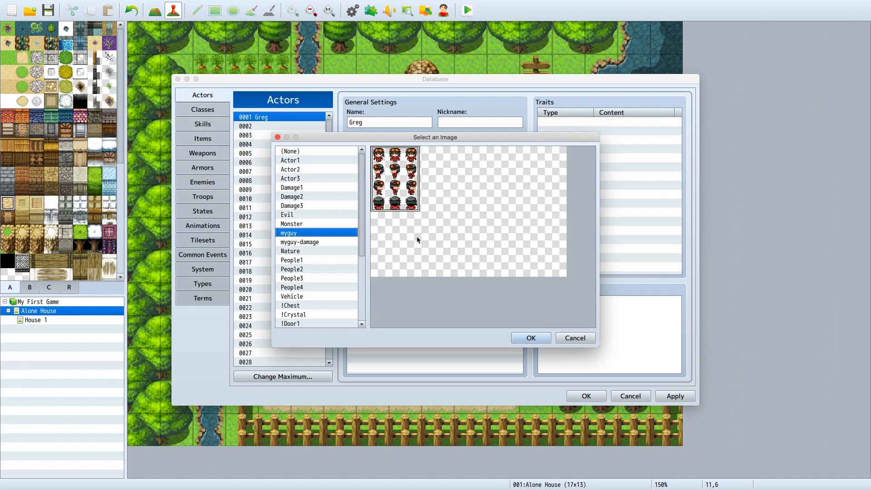
Step: Keep myguy as the actor's character image and reduce the maximum number of actors to 1
left_click(521, 342)
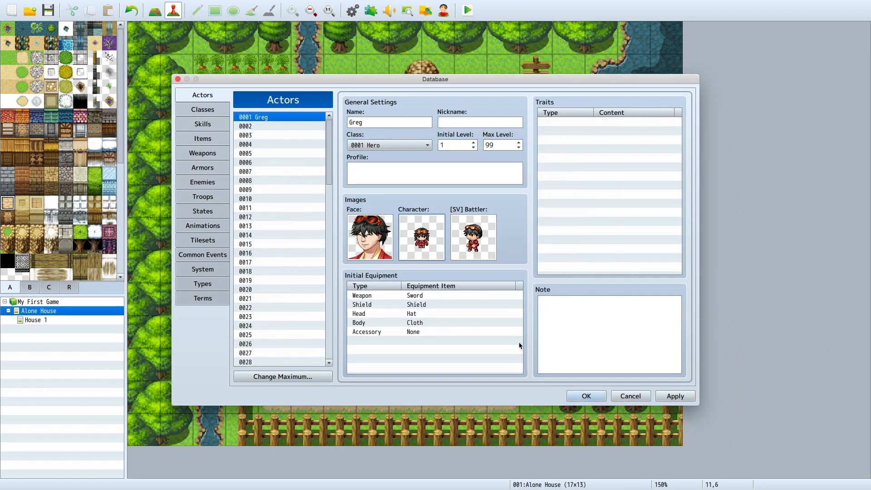
left_click(288, 378)
type("1")
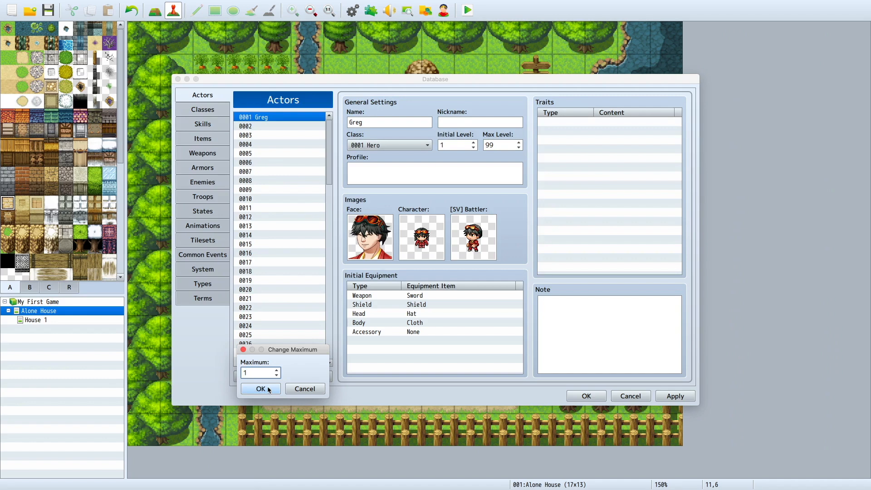
left_click(261, 389)
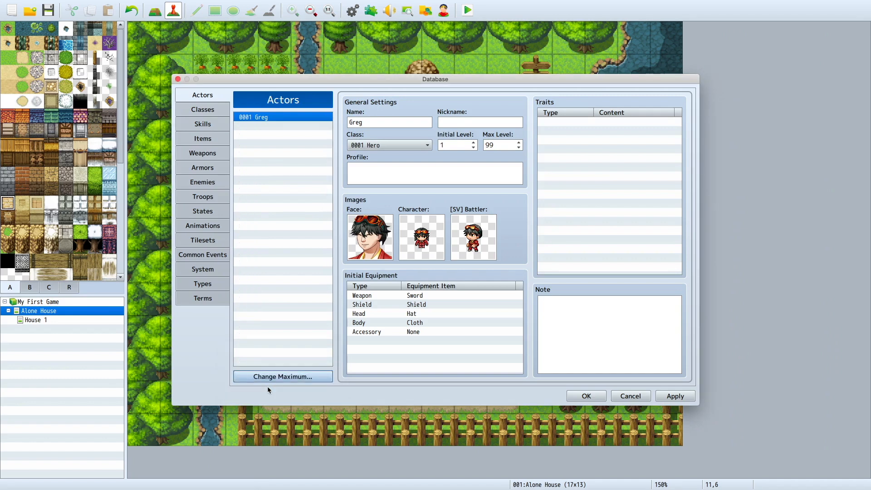
left_click(378, 295)
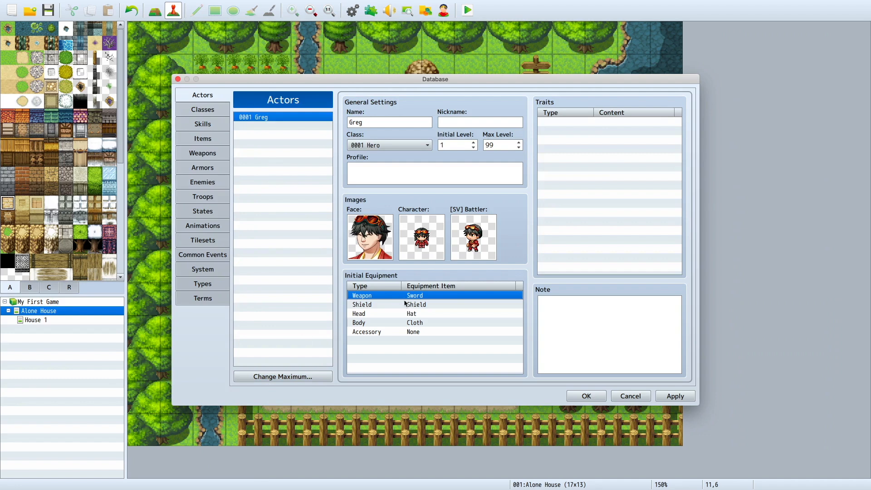
Step: Set actor 0001's nickname to My Guy and initial level to 99
left_click(443, 119)
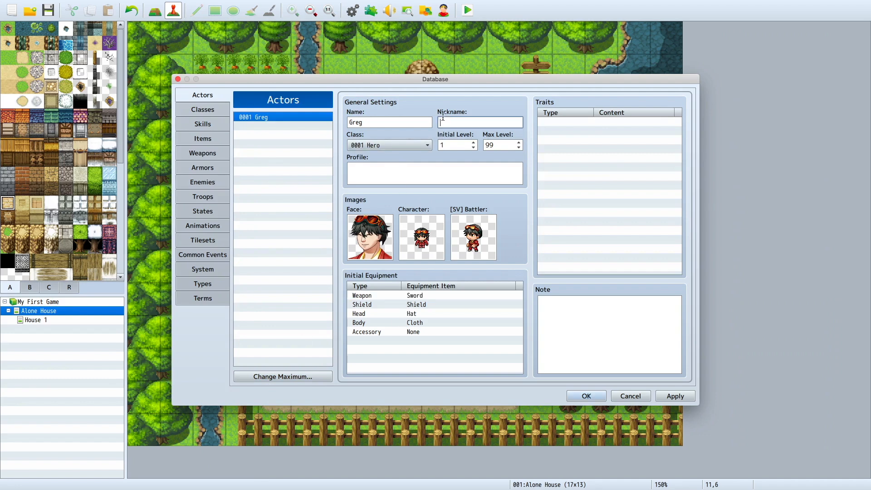
type("My GFuy")
left_click(463, 143)
type("99")
Step: Try the Warrior class on actor 0001, return to Hero, and keep Sword as the initial weapon
left_click(426, 145)
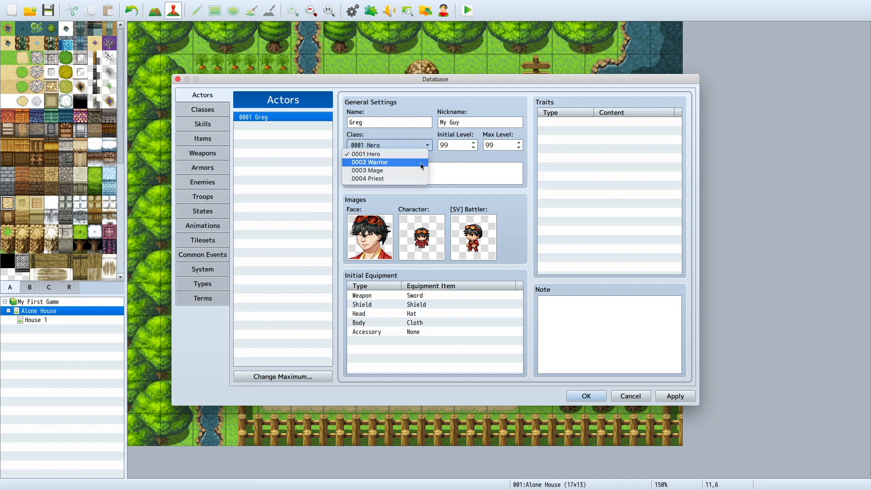
left_click(422, 166)
left_click(401, 144)
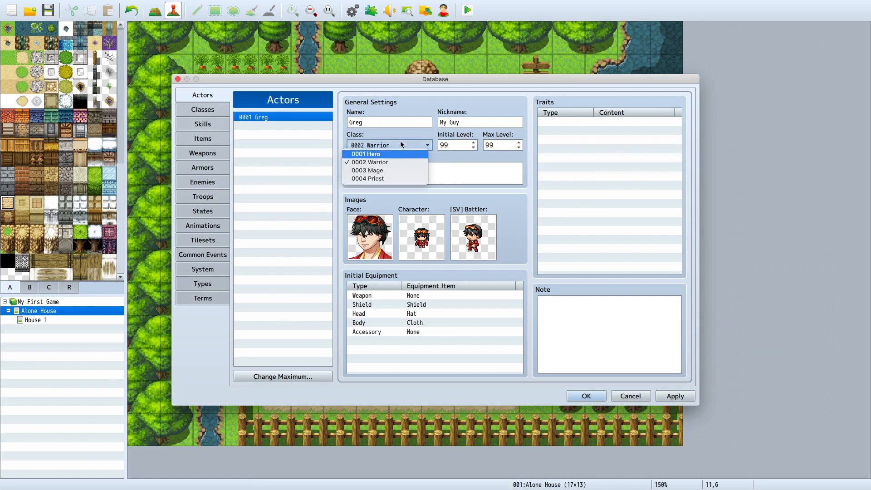
left_click(401, 153)
left_click(427, 296)
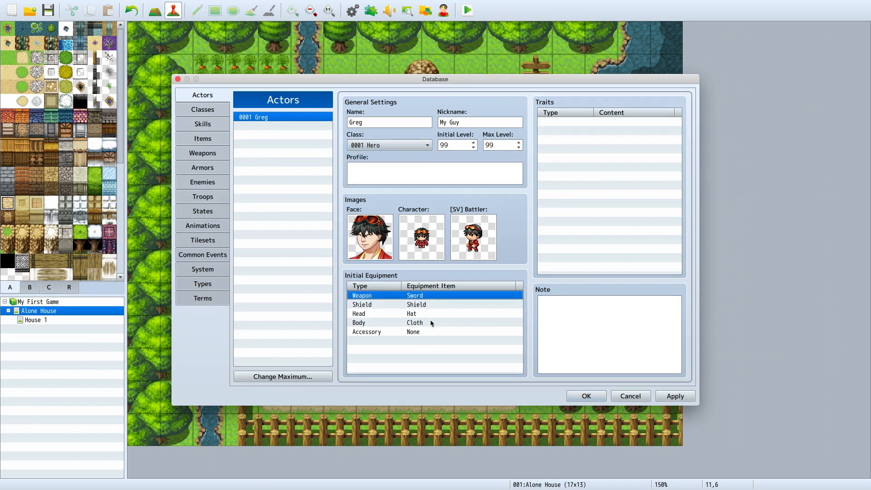
double_click(450, 295)
left_click(432, 324)
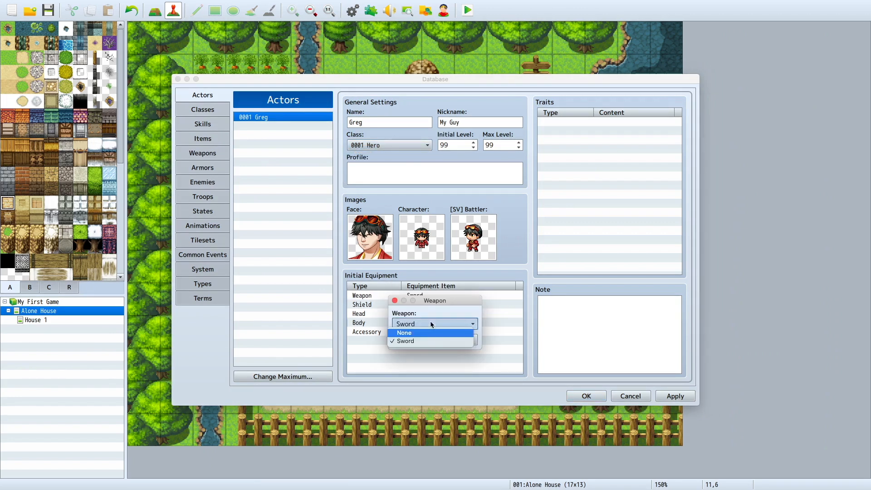
left_click(429, 342)
left_click(420, 339)
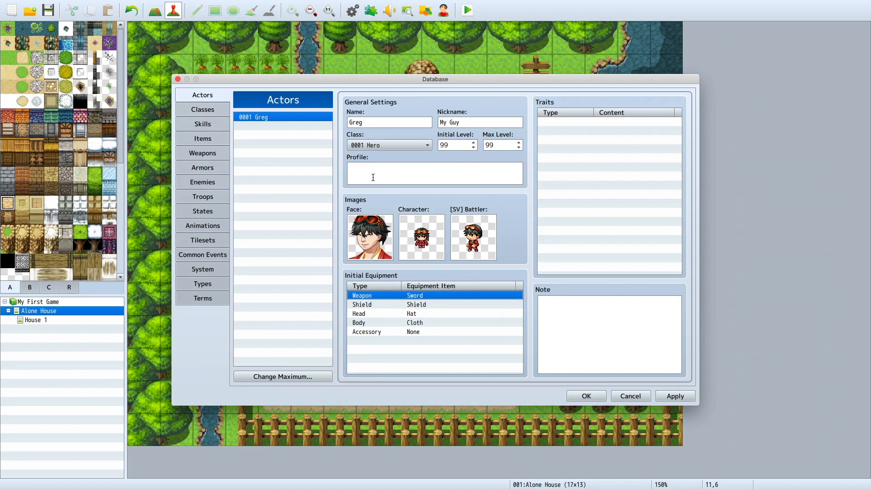
Step: Set actor 0001's class to 0002 Warrior and the initial weapon to Axe
left_click(391, 145)
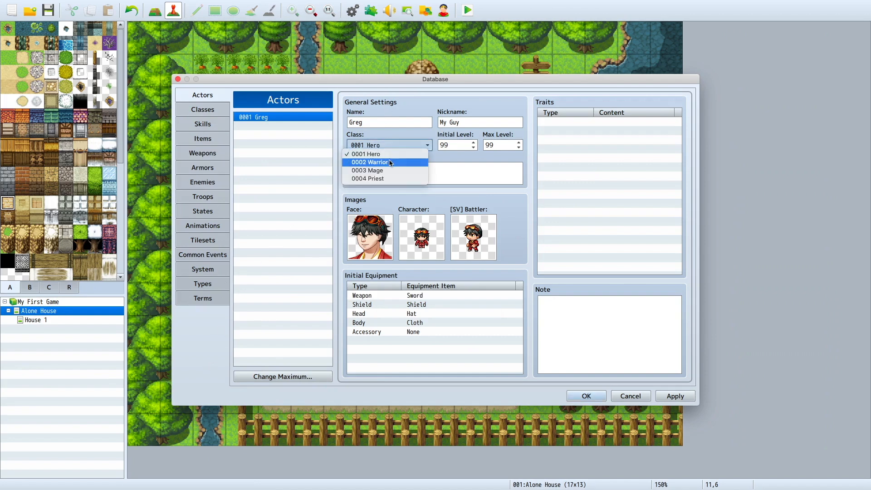
left_click(390, 163)
double_click(422, 295)
left_click(425, 324)
left_click(426, 342)
left_click(415, 341)
Step: Set the actor's initial Shield and Head equipment to None
double_click(420, 305)
left_click(419, 324)
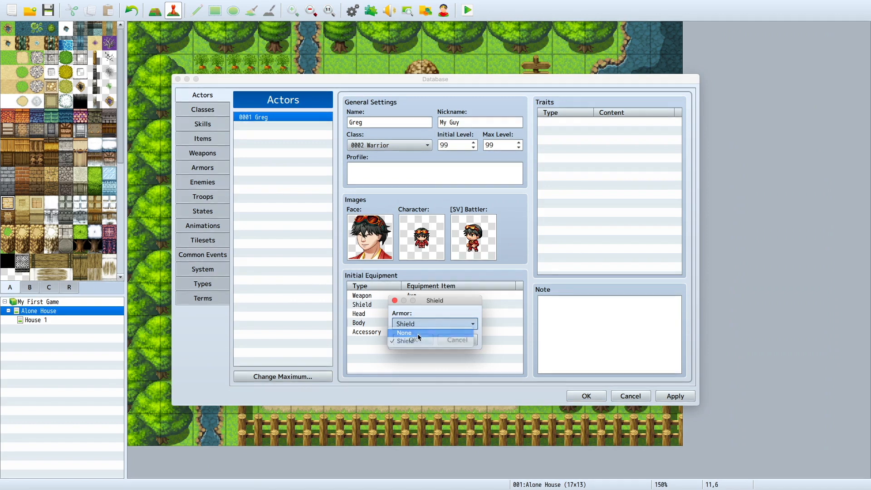
left_click(419, 333)
left_click(413, 340)
double_click(411, 313)
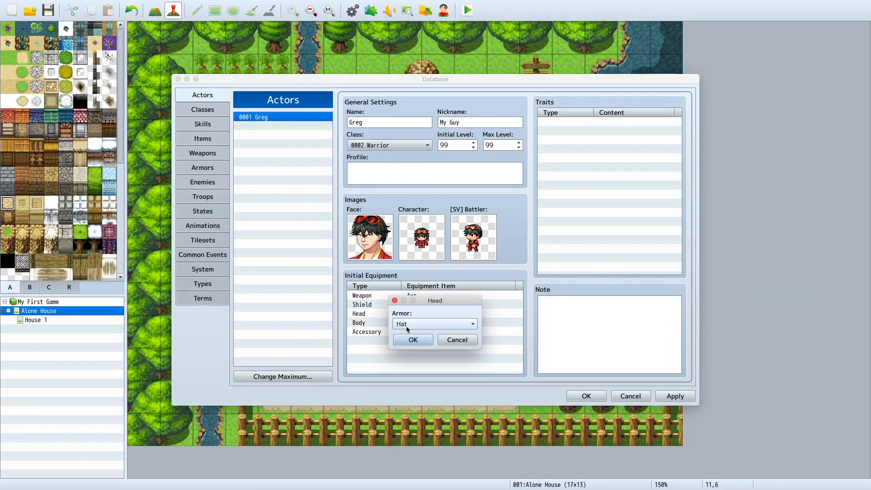
left_click(408, 325)
left_click(409, 333)
left_click(408, 341)
Step: Keep Cloth as the actor's body equipment and set the initial accessory to Ring
double_click(416, 323)
left_click(416, 325)
left_click(413, 342)
left_click(412, 340)
double_click(414, 332)
left_click(418, 324)
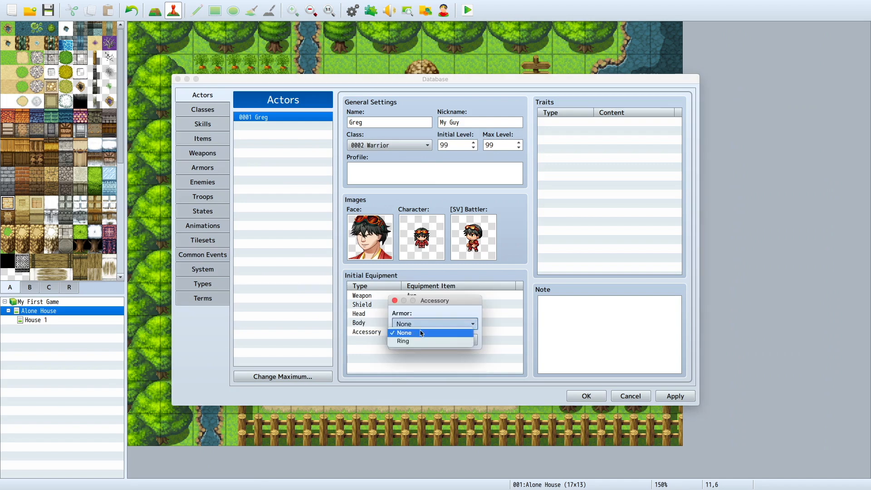
left_click(422, 341)
left_click(421, 340)
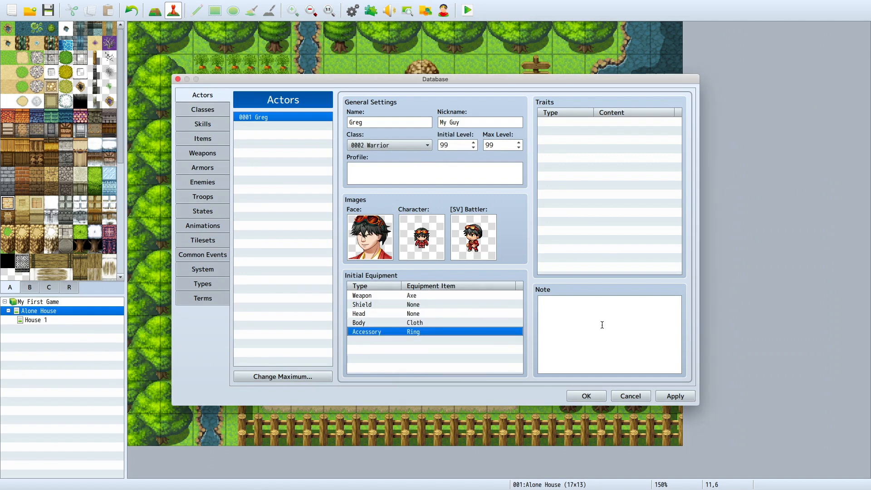
Step: Add an Element Rate trait of Physical * 100% to actor 0001 and apply the database changes
left_click(592, 128)
double_click(593, 128)
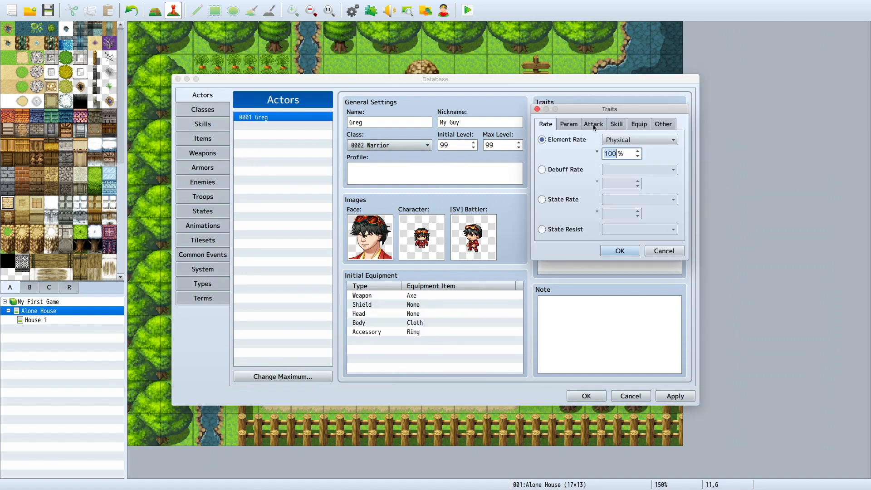
left_click(616, 126)
left_click(597, 125)
left_click(550, 125)
left_click(639, 124)
left_click(663, 125)
left_click(595, 125)
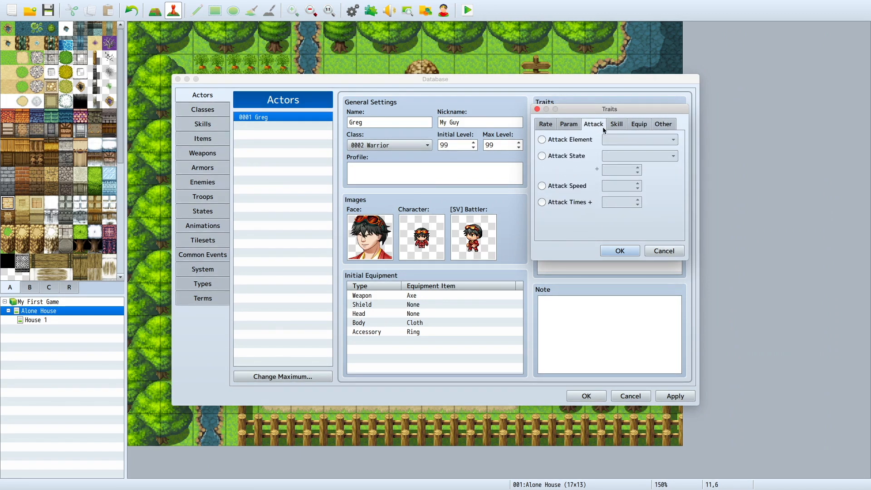
left_click(571, 126)
left_click(545, 125)
left_click(570, 125)
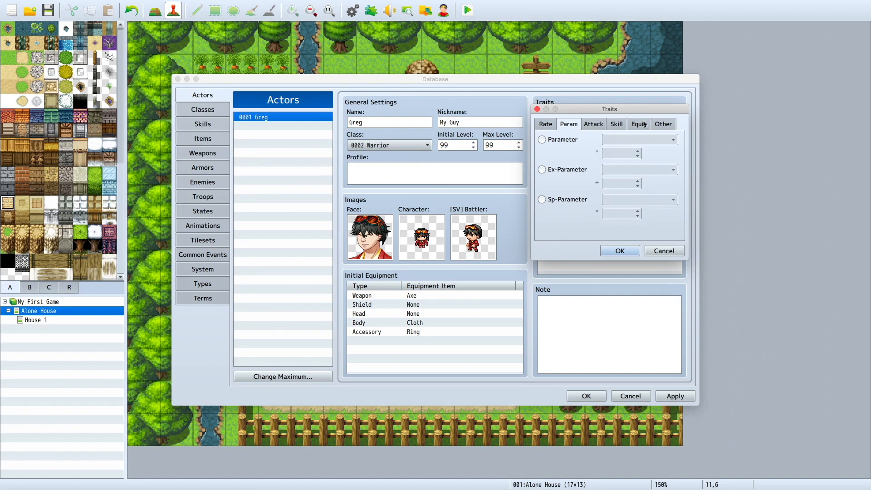
left_click(640, 124)
left_click(620, 250)
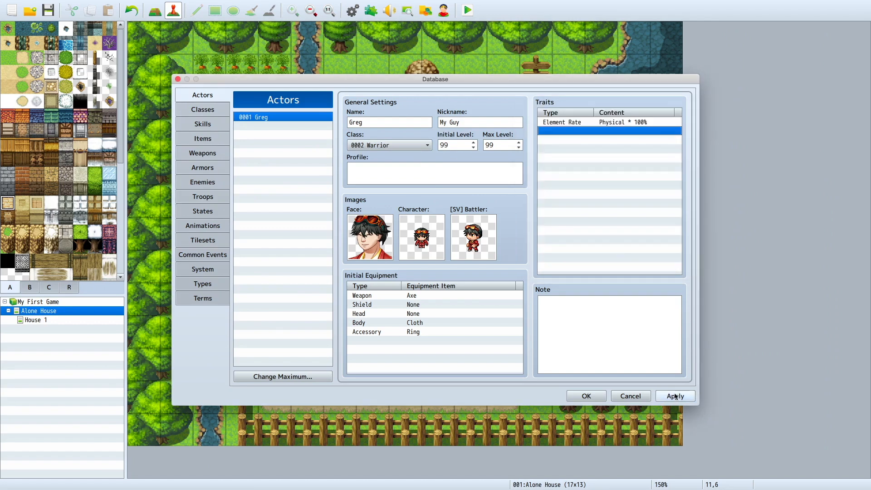
left_click(676, 396)
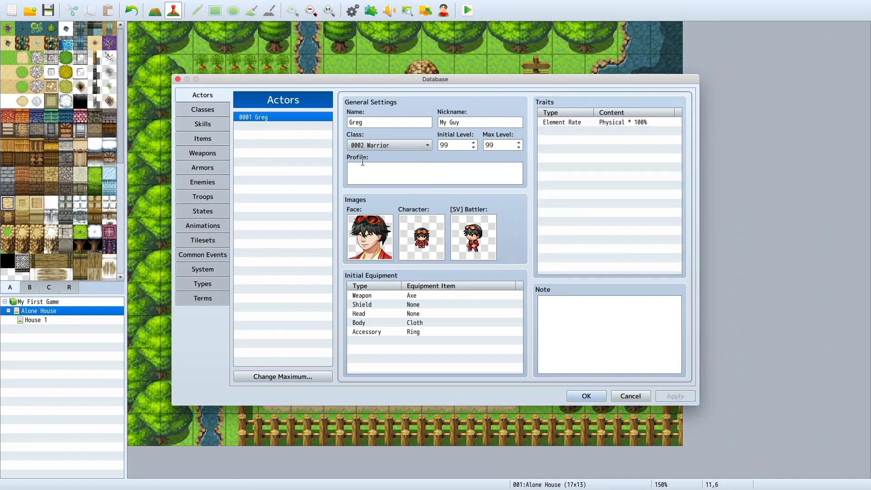
Step: Enter "Greg is my guy." as the actor's profile text
left_click(431, 177)
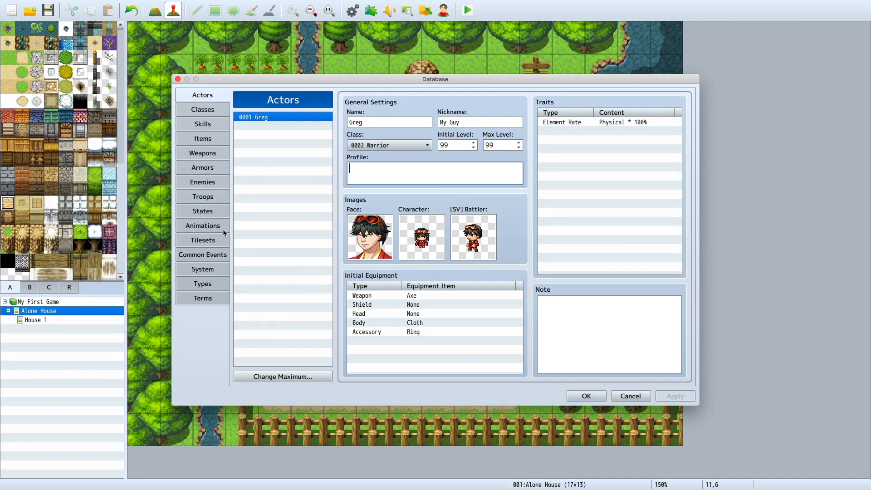
type("Greg is my guy")
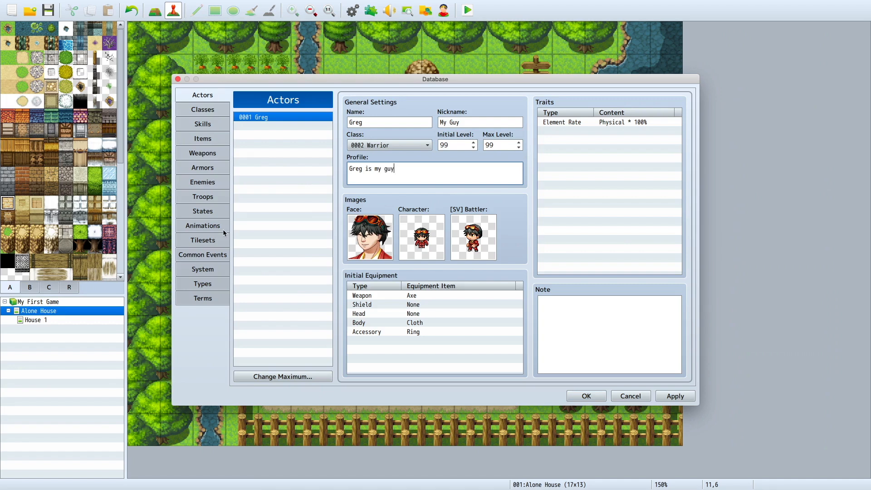
type(".")
left_click(245, 180)
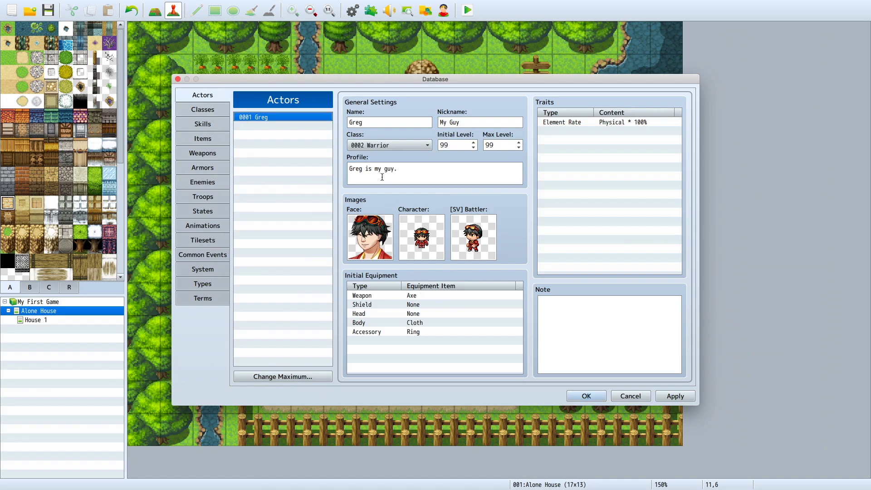
left_click(384, 146)
left_click(390, 350)
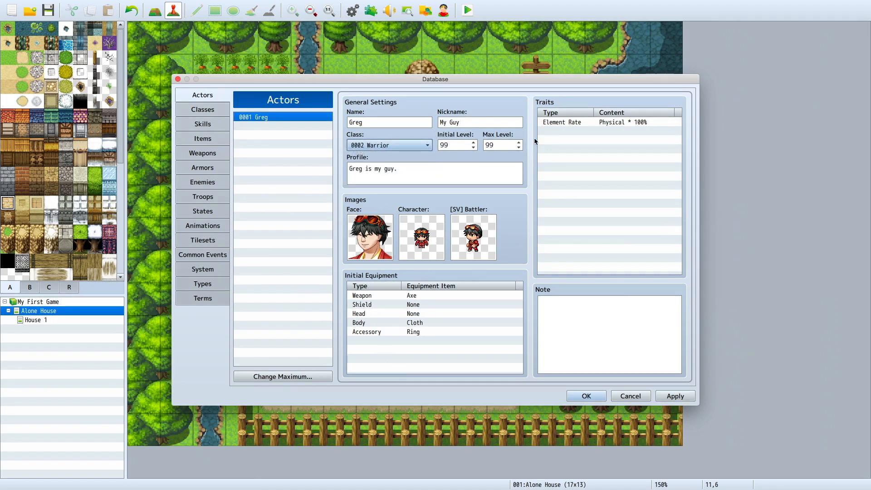
left_click(567, 122)
left_click(630, 132)
right_click(630, 123)
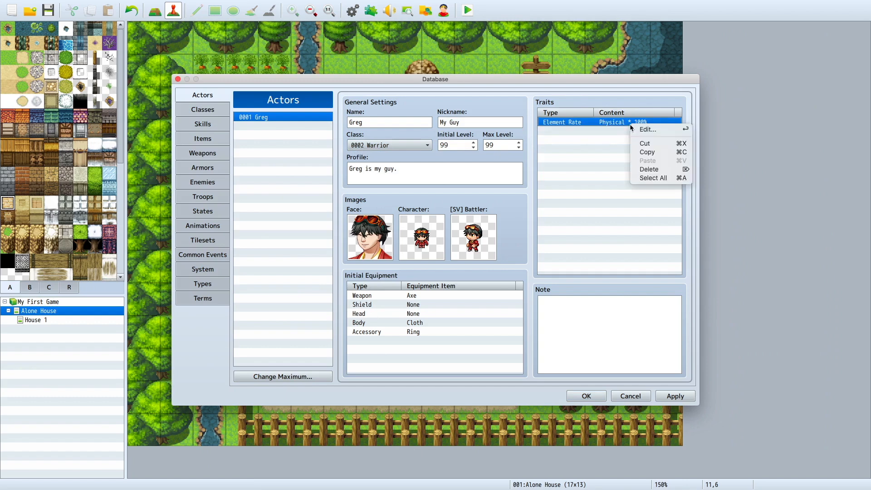
left_click(598, 157)
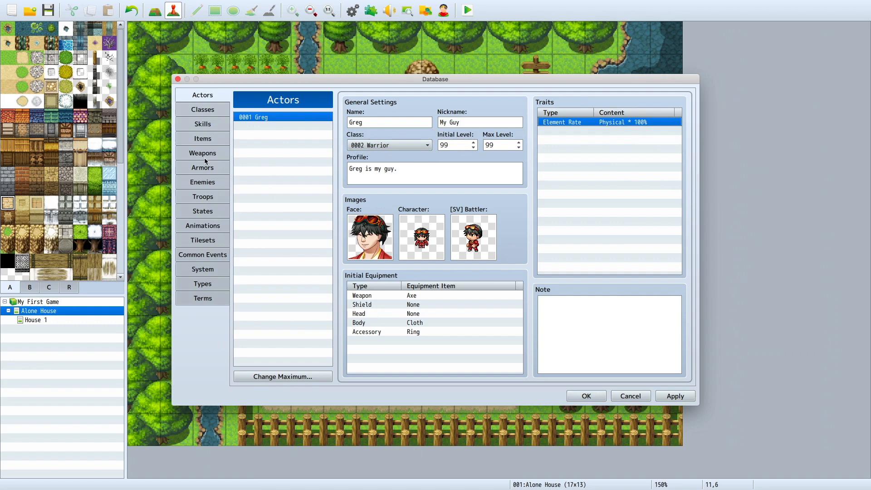
Step: Review the Hero, Warrior, Mage and Priest class definitions, comparing their skills and traits
left_click(198, 113)
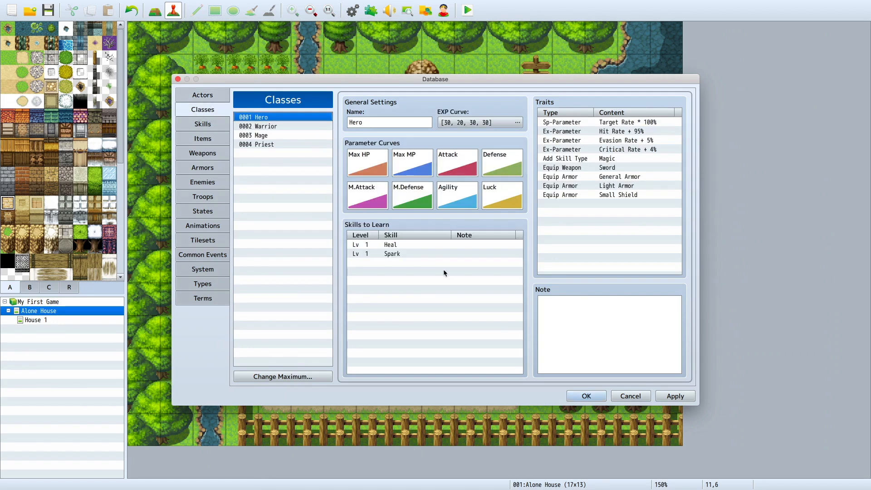
left_click(287, 129)
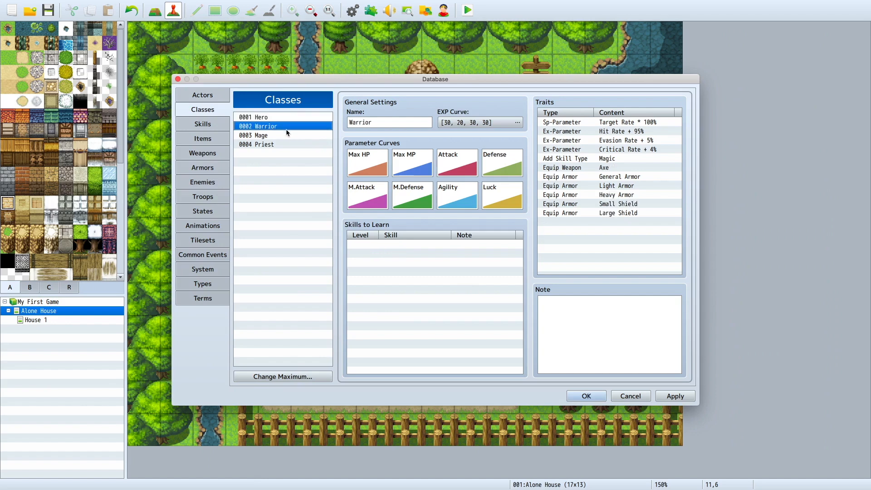
left_click(286, 135)
left_click(288, 144)
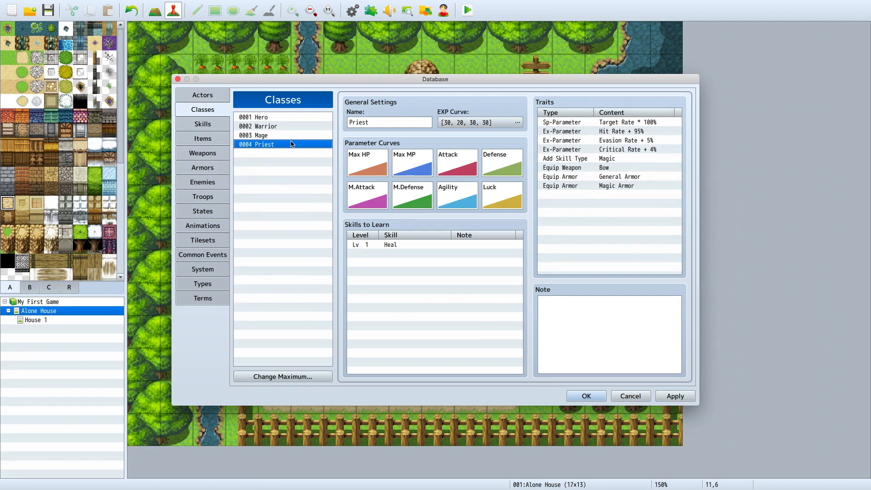
left_click(292, 136)
key("Up")
key("Up")
left_click(293, 138)
left_click(285, 118)
left_click(294, 127)
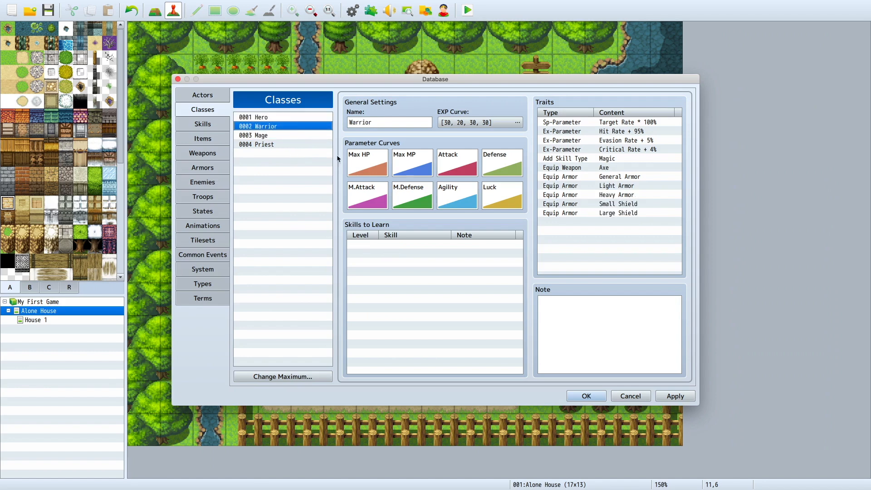
Step: Open the Warrior class's Max HP parameter curve and examine its values at several levels
double_click(375, 168)
left_click(494, 251)
left_click(512, 279)
left_click(548, 210)
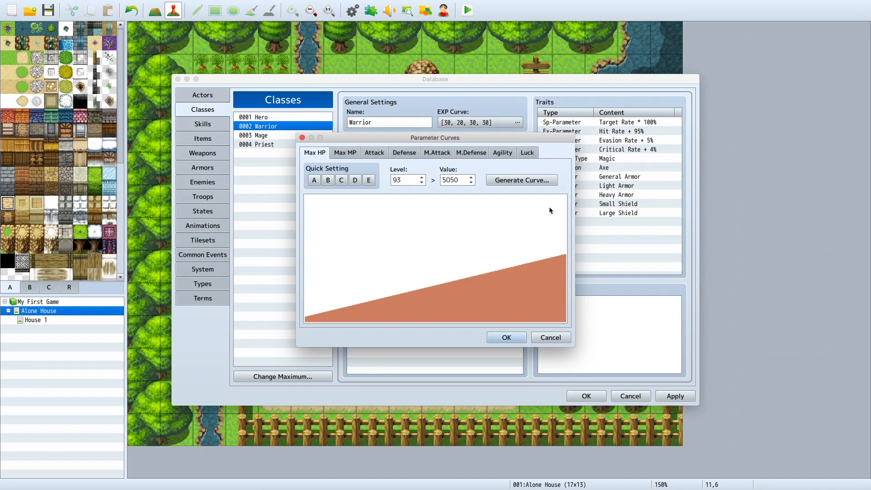
Step: Try to open the Max HP curve generator and look for its window among the open windows and desktop
left_click(536, 181)
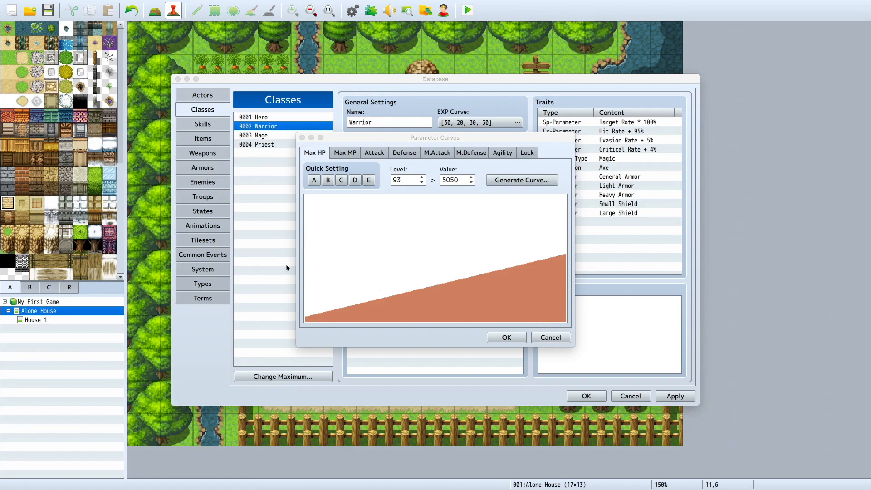
key("F4")
key("F4")
key("F3")
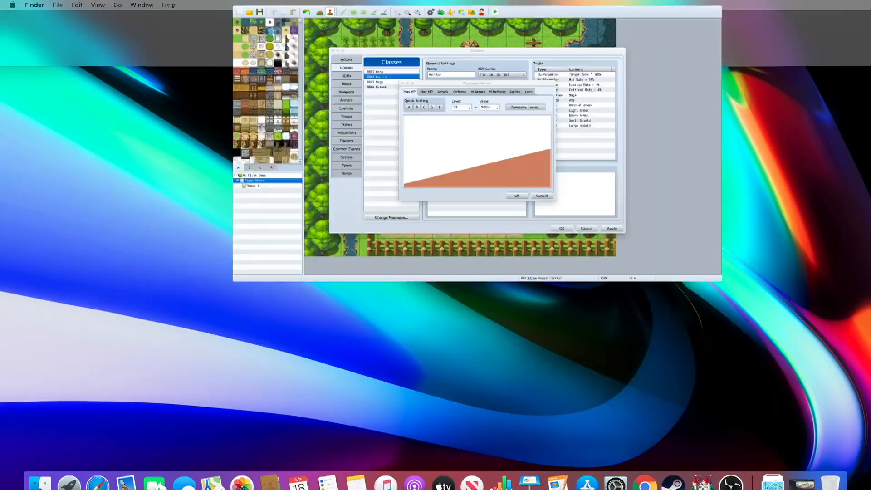
key("F3")
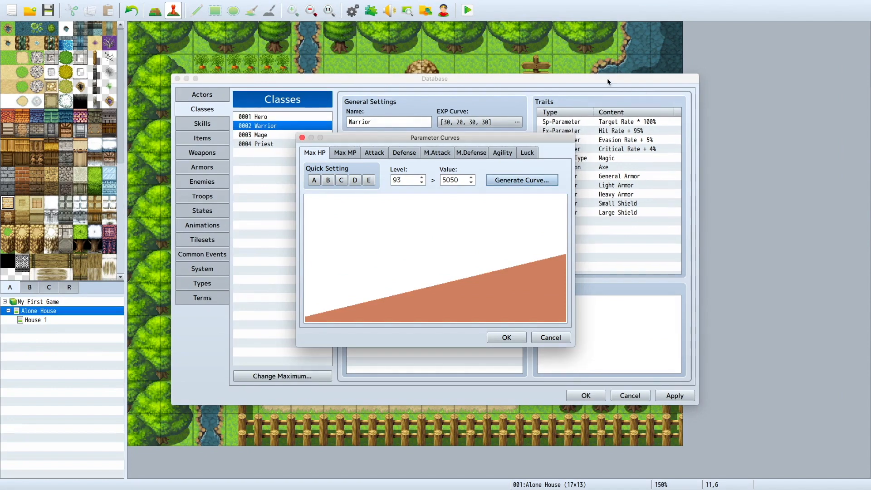
left_click_drag(554, 138, 545, 192)
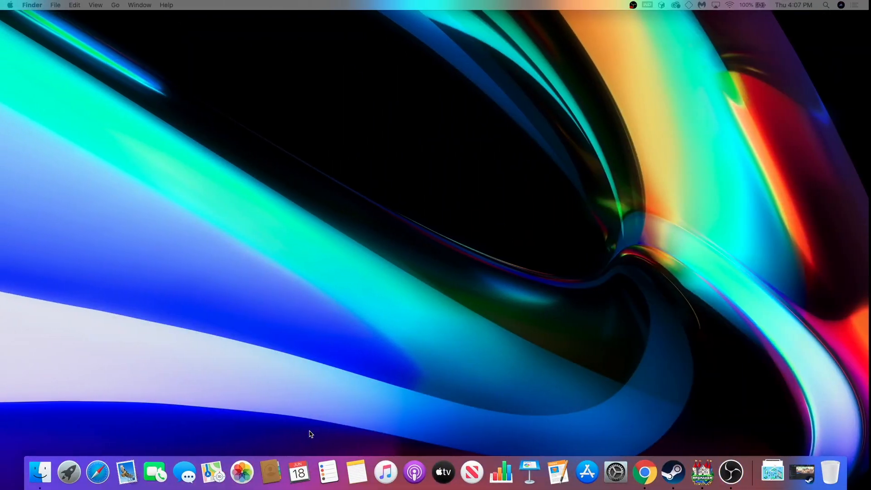
Step: Return to RPG Maker from the desktop and close the Warrior's open parameter curves window
right_click(708, 460)
left_click(704, 469)
right_click(702, 472)
left_click(706, 440)
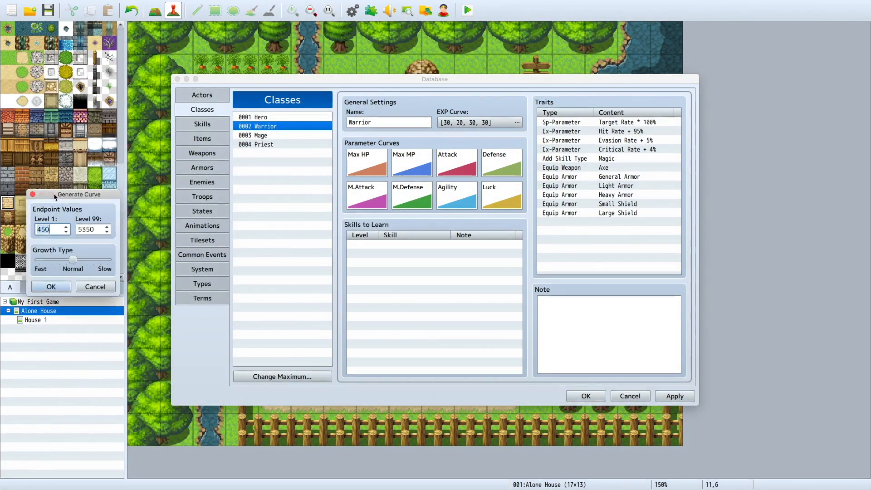
left_click_drag(52, 194, 114, 203)
left_click(112, 298)
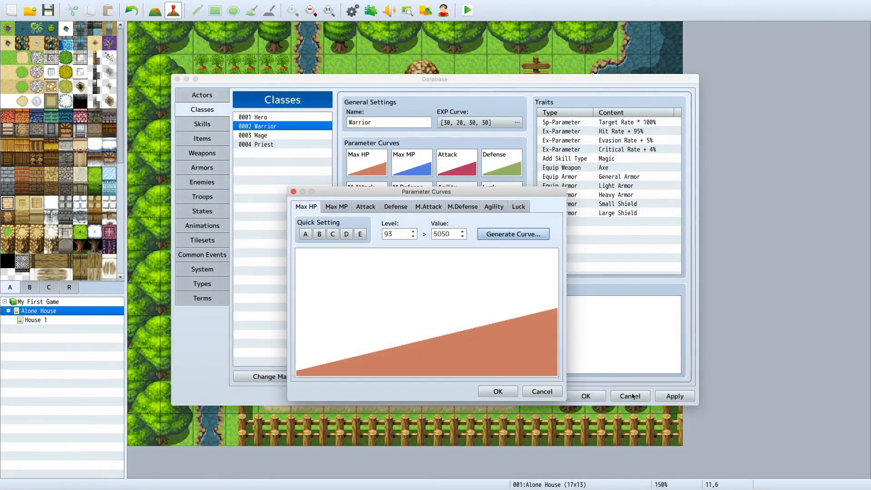
left_click(486, 389)
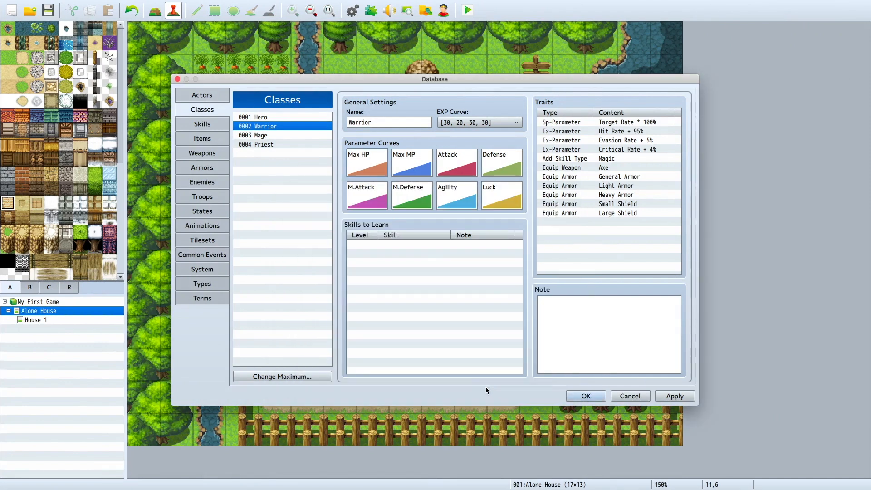
Step: Try several quick-setting presets on the Warrior's Max HP curve, look at the Attack and Max MP curves, and discard the changes
double_click(369, 175)
left_click(355, 181)
left_click(355, 180)
left_click(343, 180)
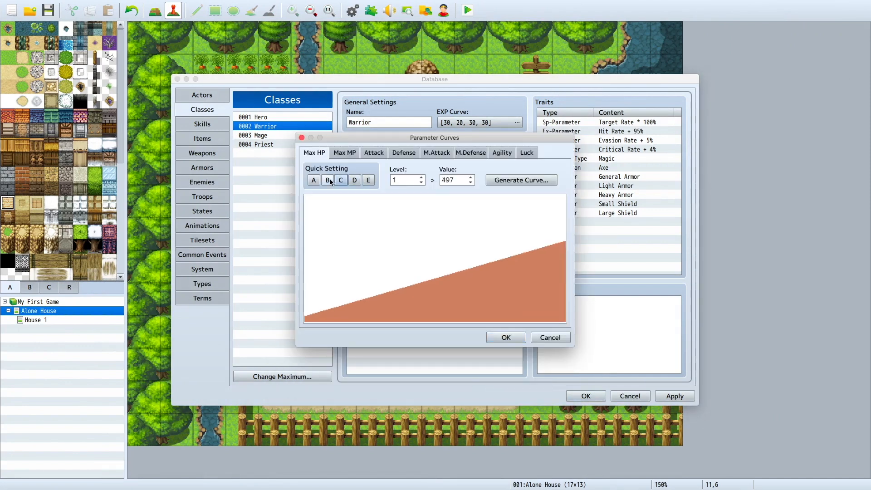
left_click(327, 180)
left_click(369, 181)
left_click(369, 155)
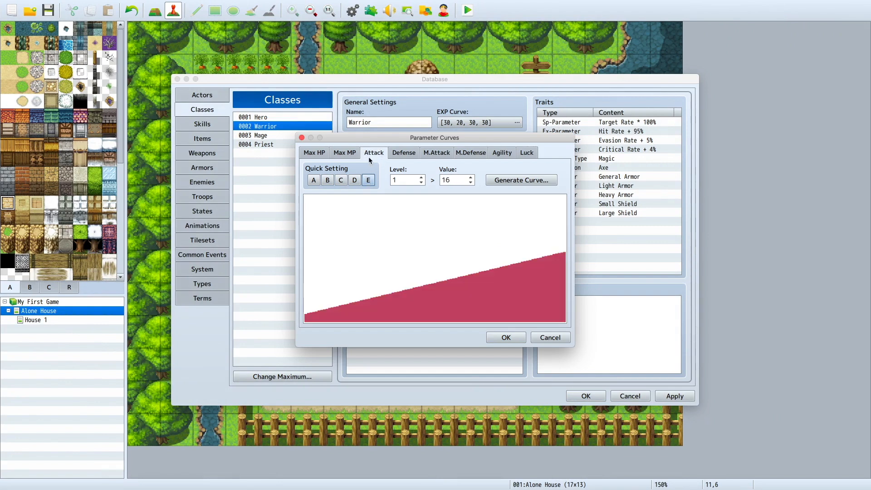
left_click(346, 155)
left_click(470, 180)
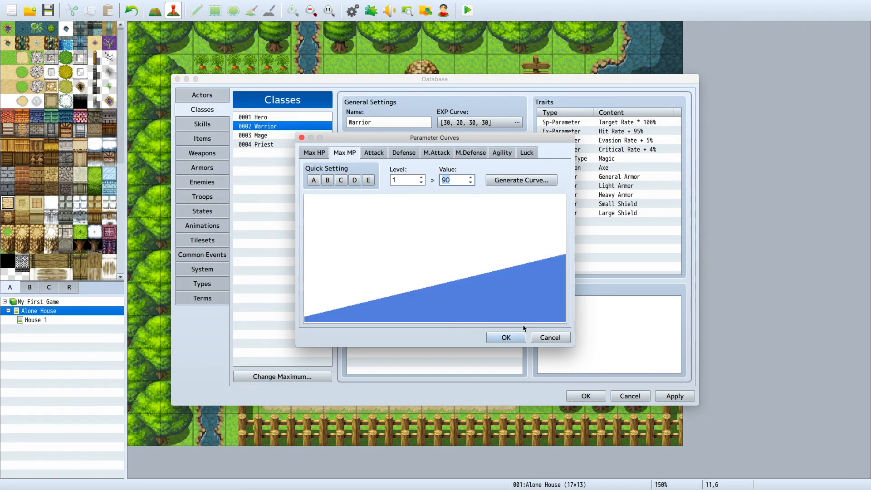
left_click(540, 337)
Step: Add Triple Attack at level 1 to the Warrior's skills to learn and apply the change
left_click(427, 246)
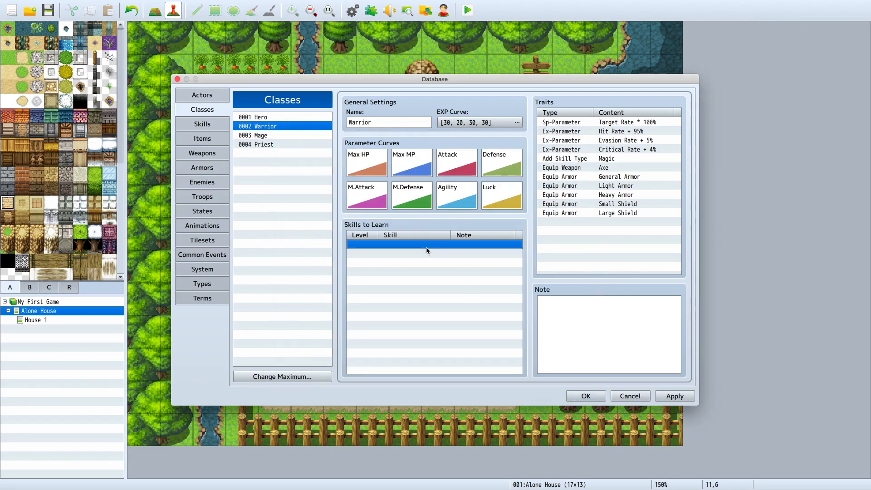
double_click(427, 248)
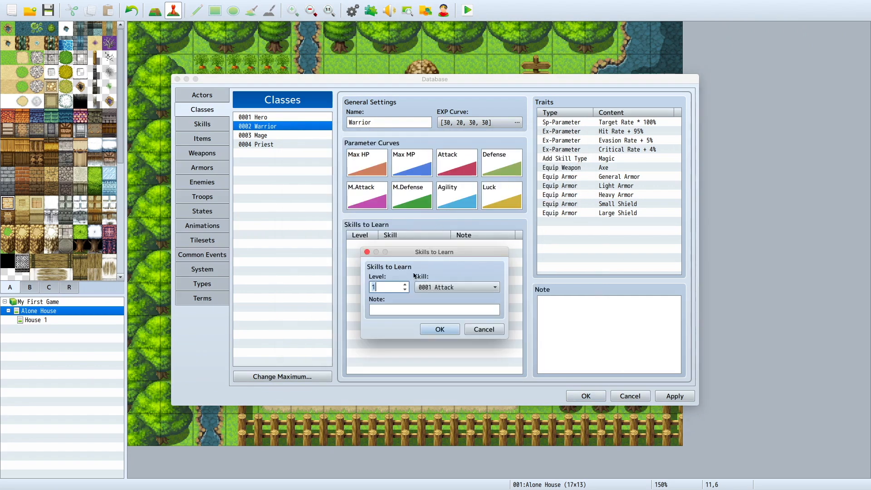
left_click(482, 286)
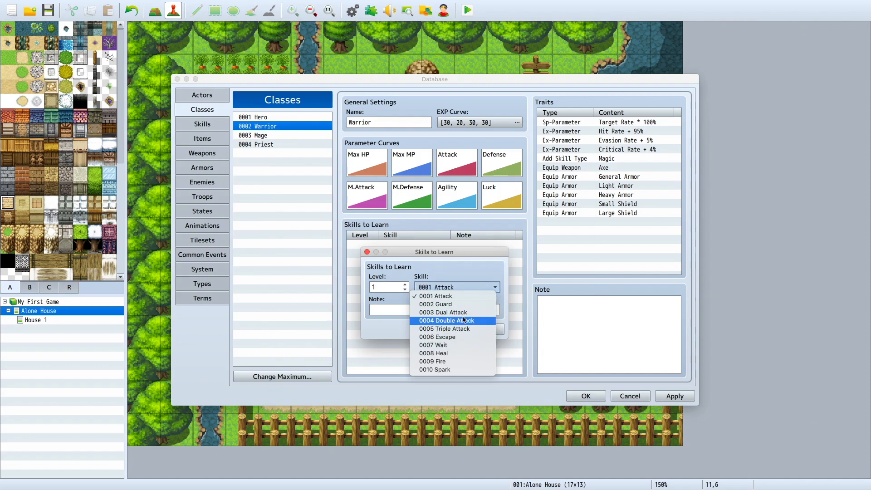
left_click(447, 329)
left_click(445, 330)
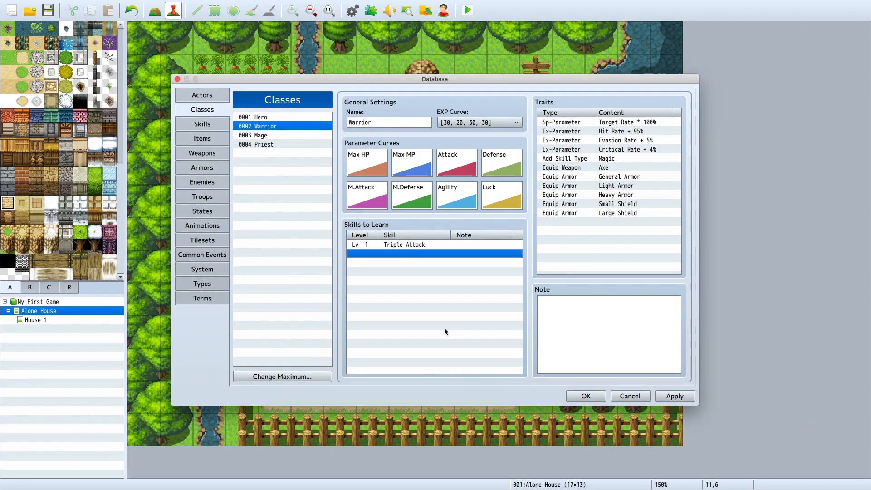
left_click(667, 395)
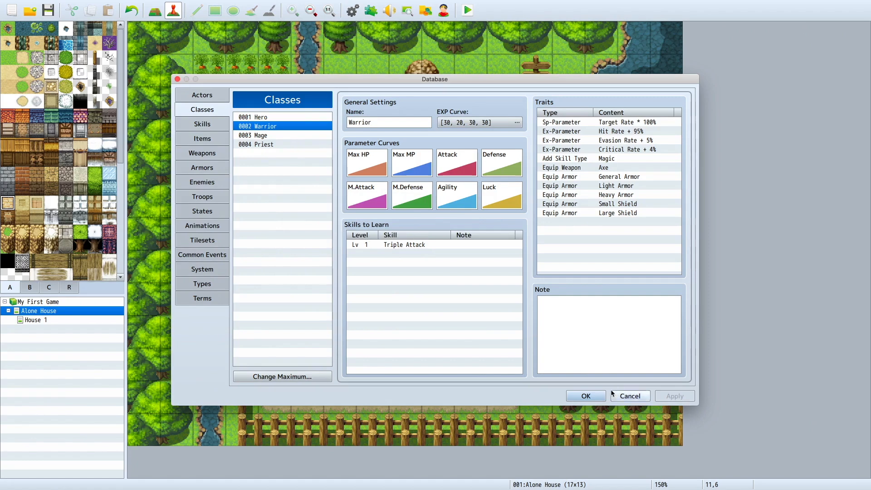
Step: Choose the myguy face image for the actor Greg and apply it
left_click(202, 94)
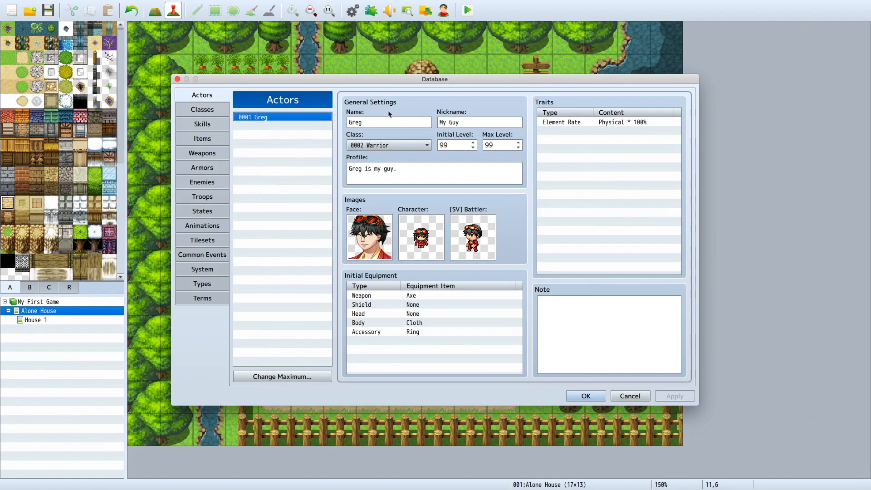
double_click(375, 253)
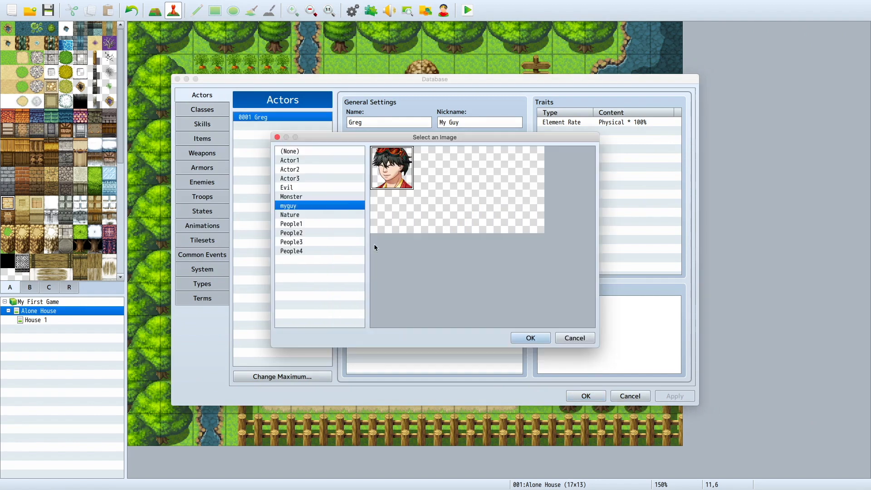
left_click(357, 196)
left_click(320, 206)
double_click(388, 175)
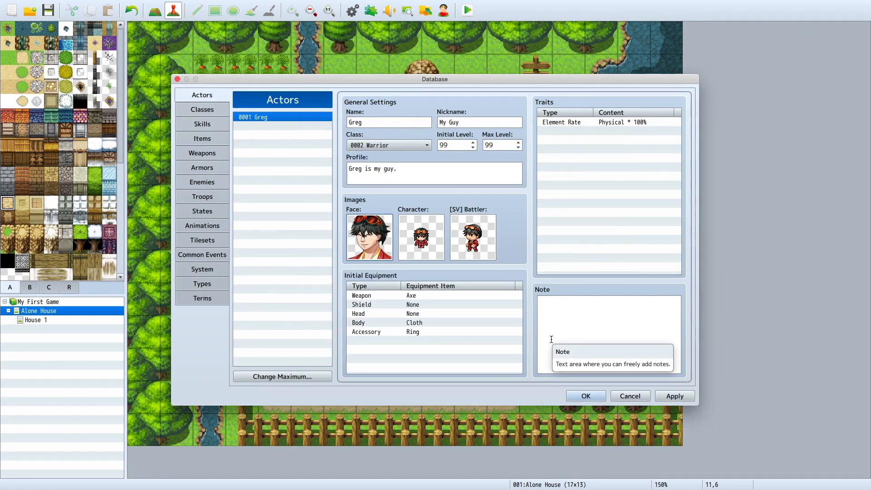
left_click(675, 396)
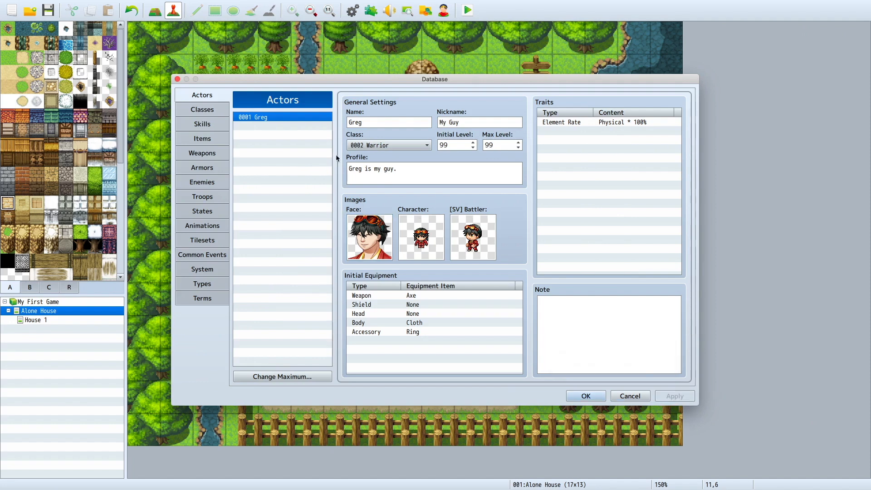
Step: Set the maximum number of classes to 100
left_click(225, 122)
left_click(266, 145)
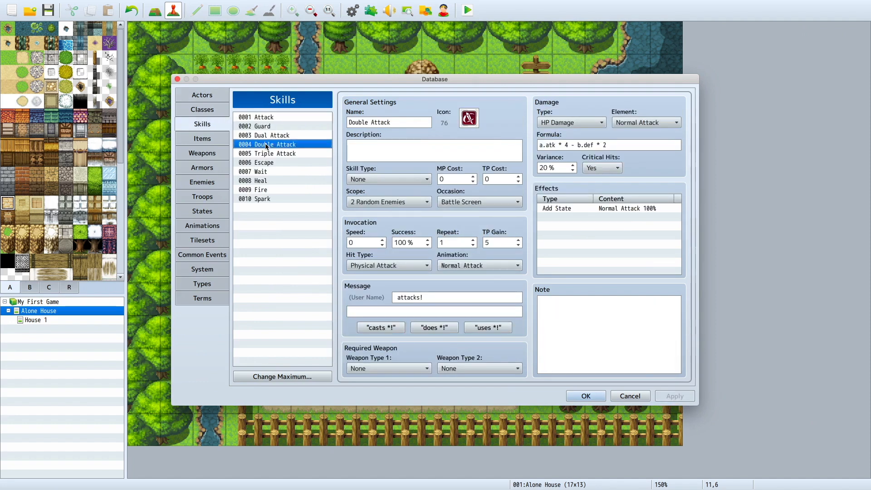
left_click(301, 376)
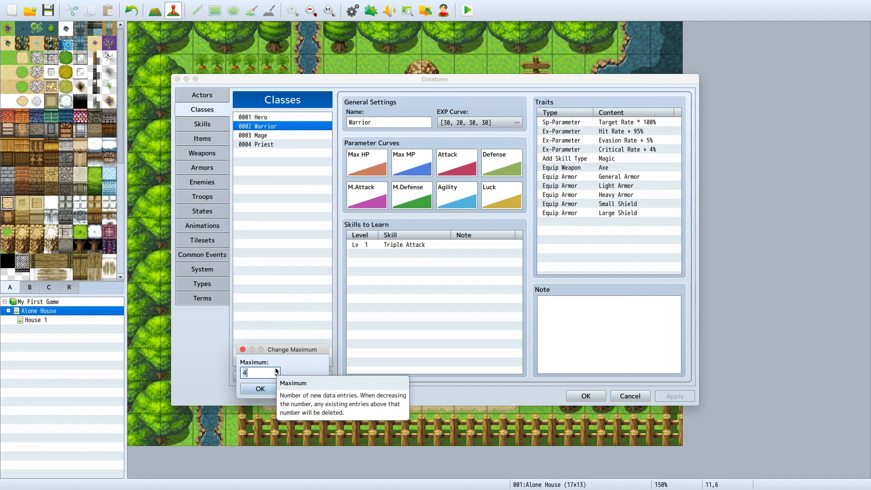
left_click_drag(272, 353, 268, 344)
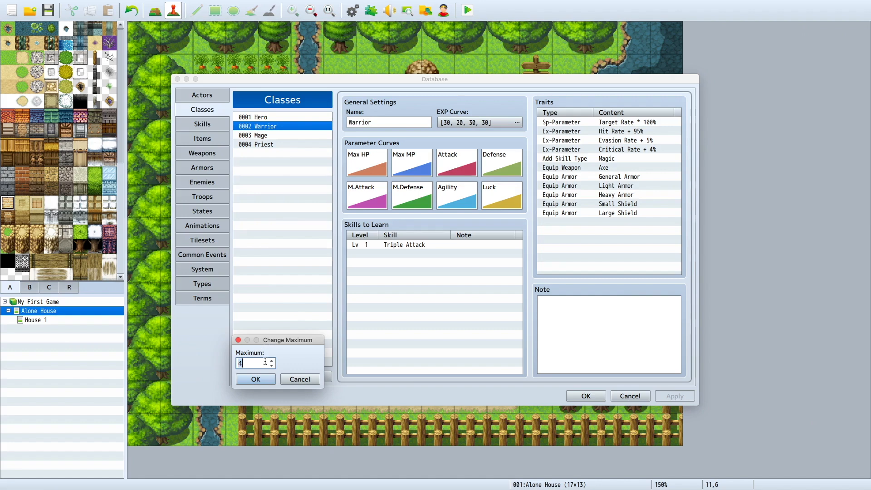
type("100")
left_click(257, 379)
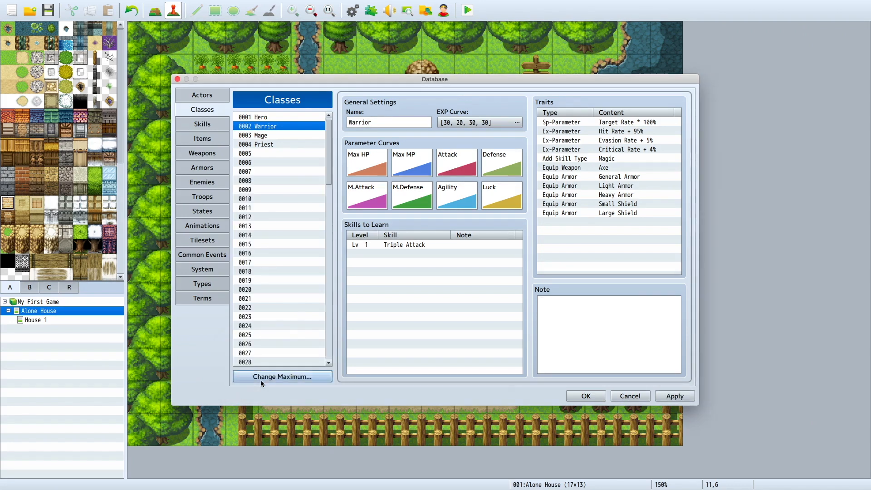
Step: Check the weapon setting in Greg's initial equipment
left_click(202, 95)
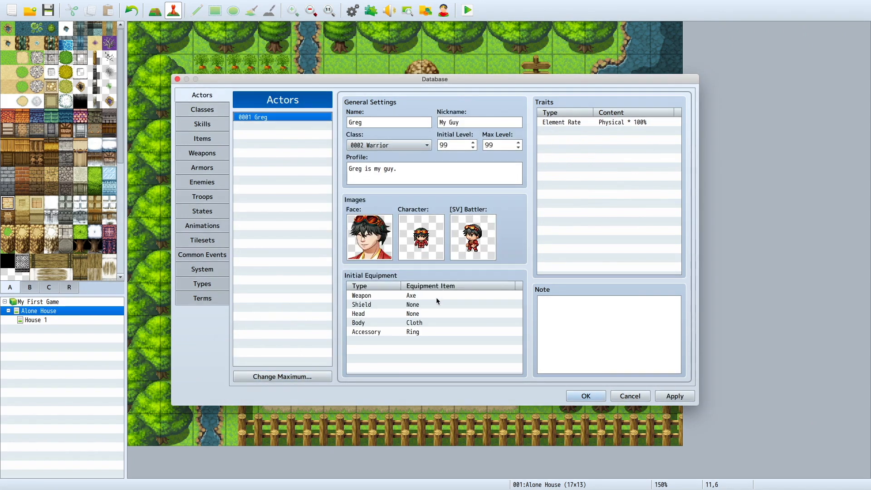
double_click(434, 296)
left_click(432, 324)
left_click(456, 343)
left_click(459, 342)
Step: Review the Warrior class's traits, including its rate parameters and weapon and armor permissions
left_click(222, 112)
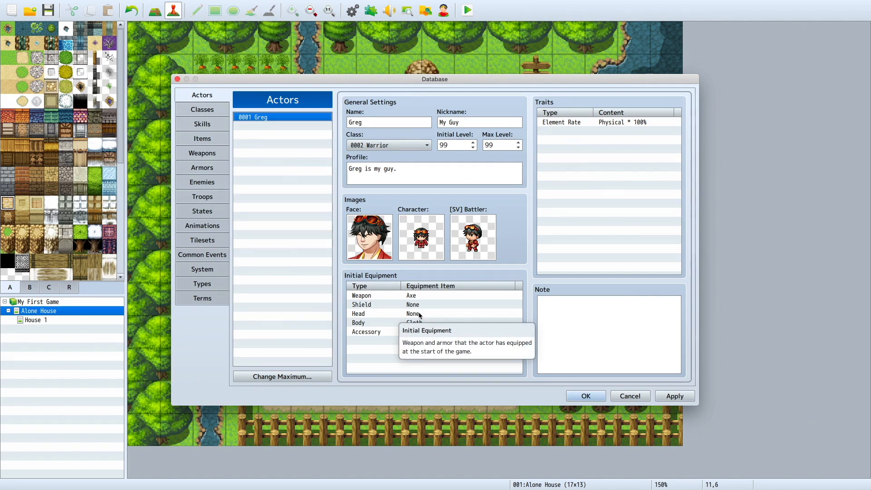
left_click(213, 110)
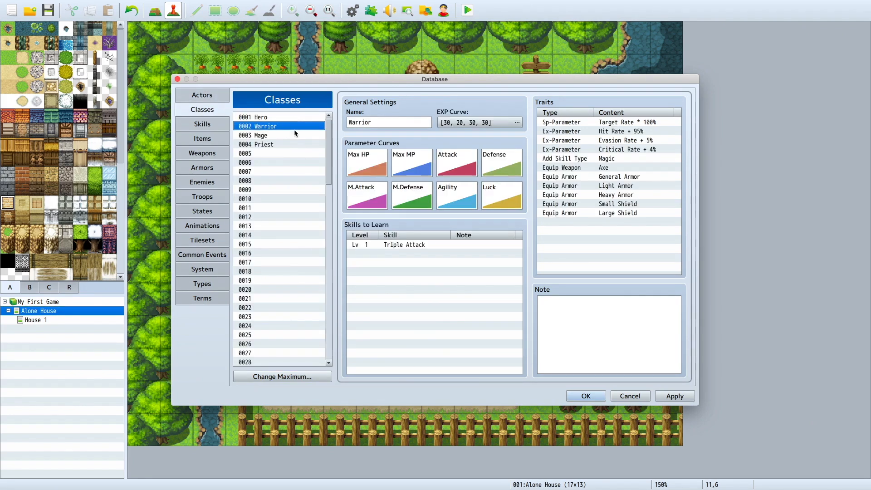
left_click(575, 120)
left_click(595, 170)
left_click(605, 221)
left_click(595, 173)
left_click(581, 132)
left_click(590, 178)
left_click(614, 223)
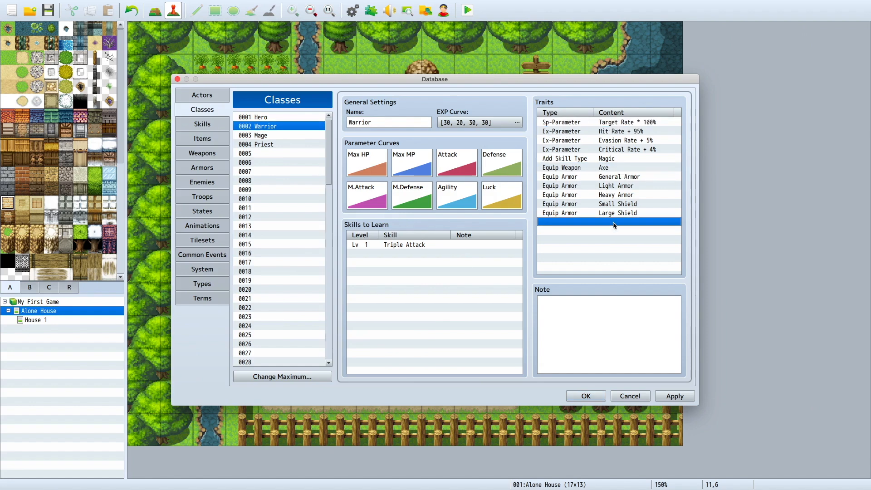
left_click(600, 176)
left_click(593, 139)
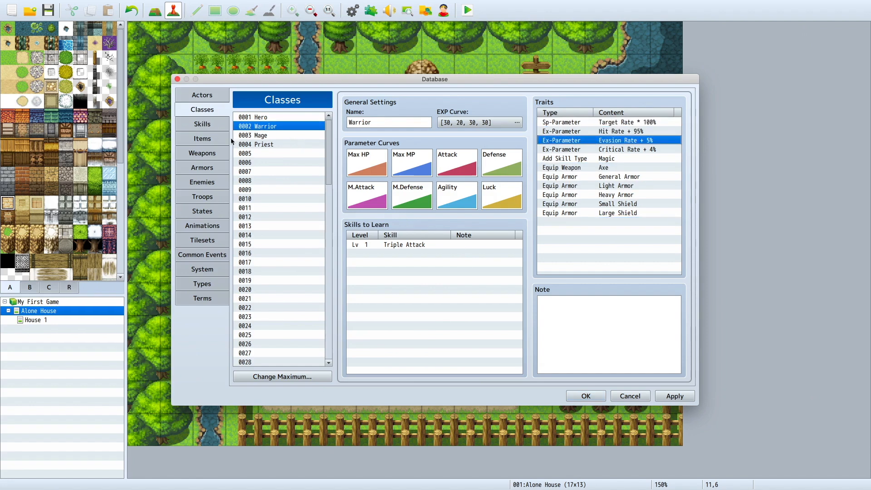
Step: Name the empty class 0005 "person"
left_click(266, 154)
left_click(400, 122)
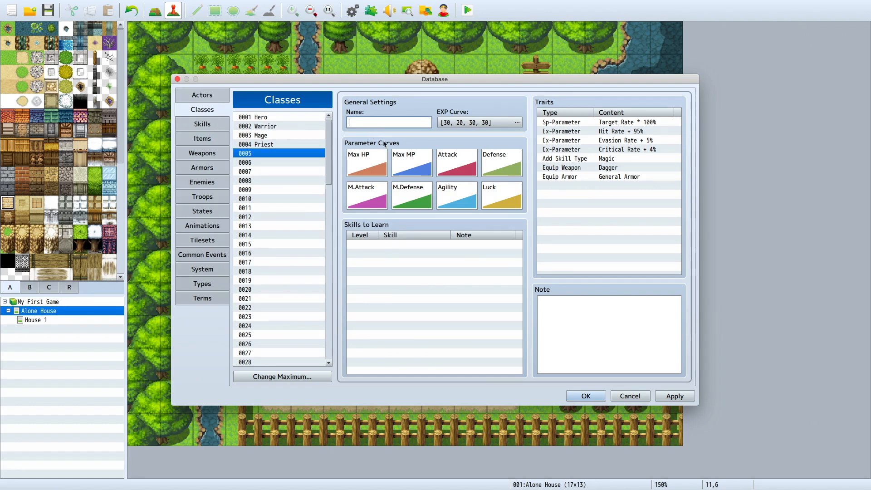
type("p")
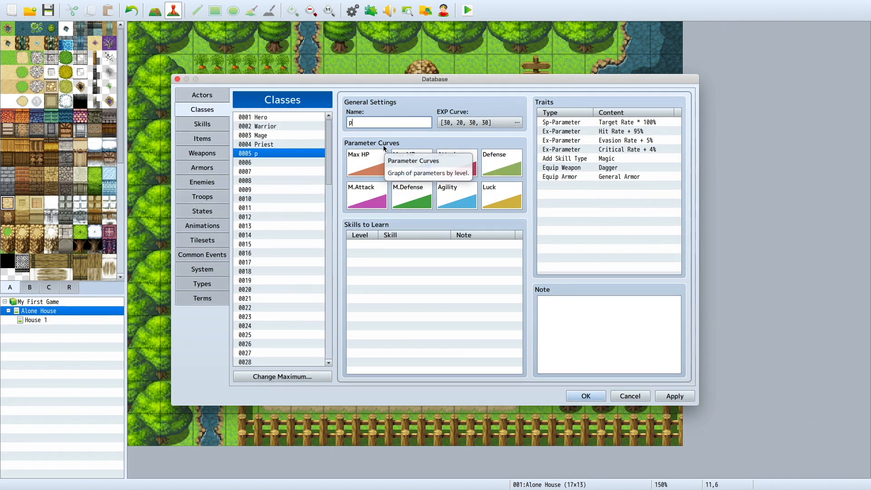
type("erson")
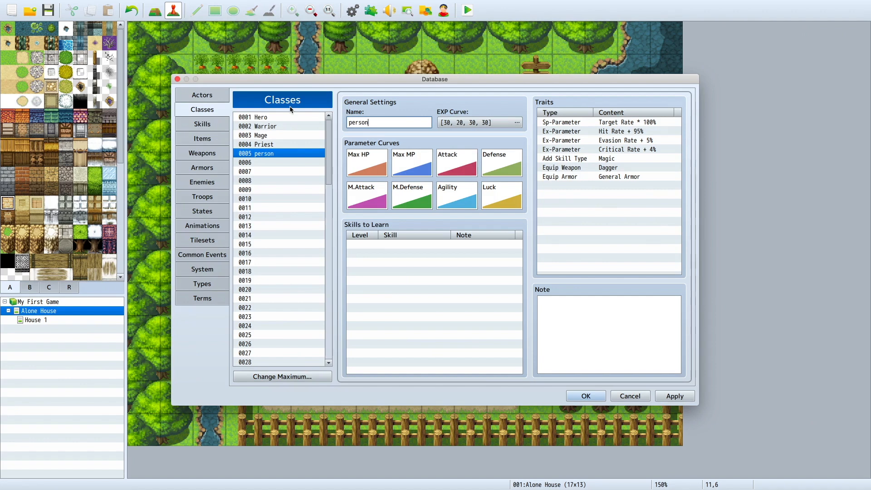
Step: Add Triple Attack at level 1 to the person class's skills to learn and apply the change
double_click(423, 248)
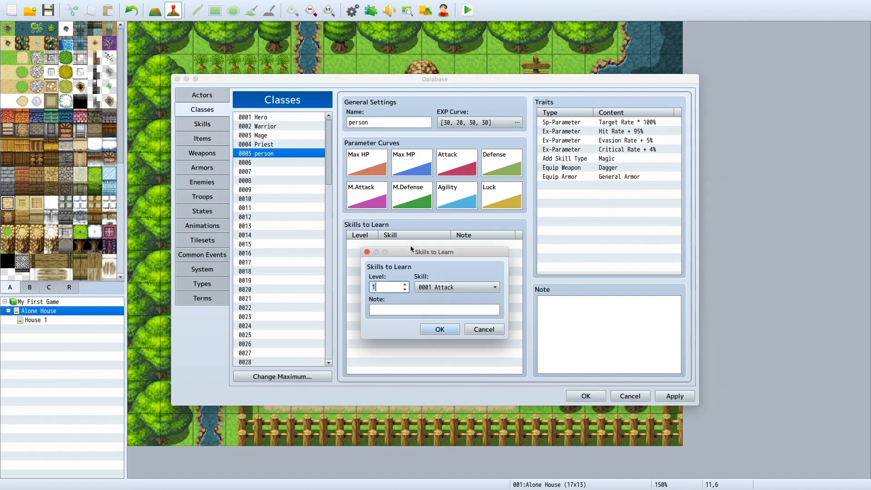
left_click(456, 288)
left_click(438, 324)
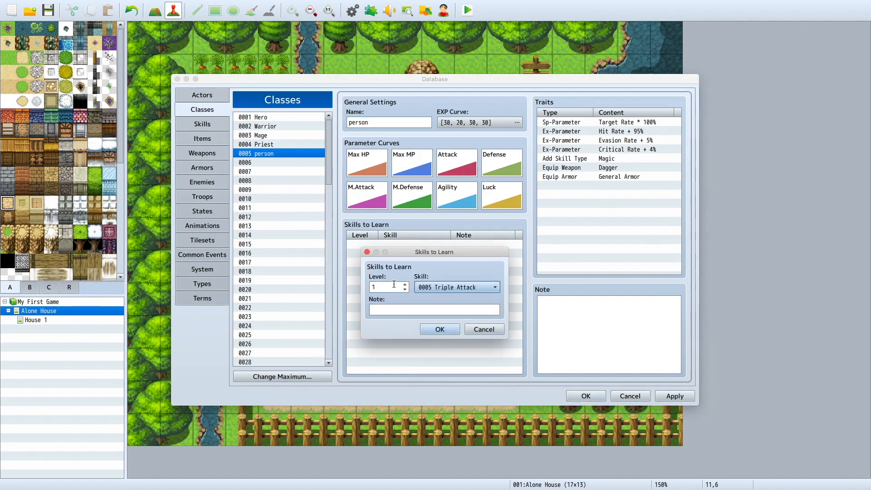
left_click(438, 328)
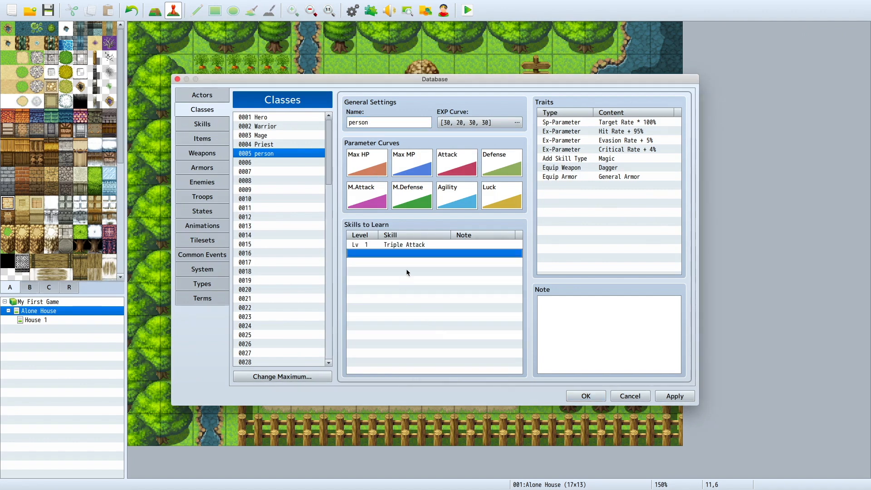
left_click(675, 396)
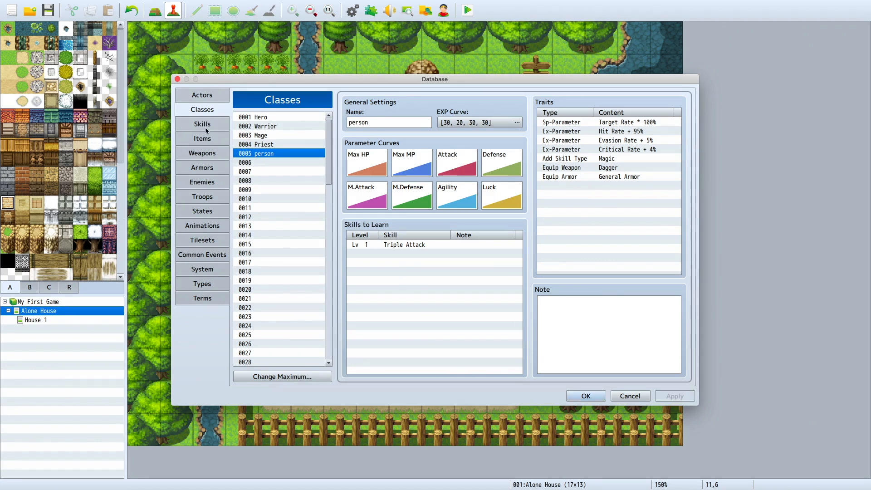
Step: Set the maximum number of skills to 100 and return to Greg's actor settings
left_click(205, 127)
left_click(248, 120)
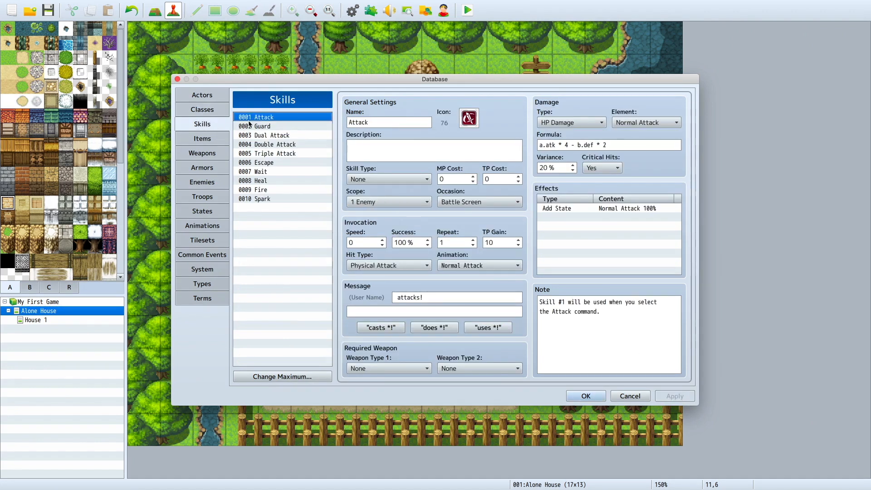
left_click(279, 376)
type("100")
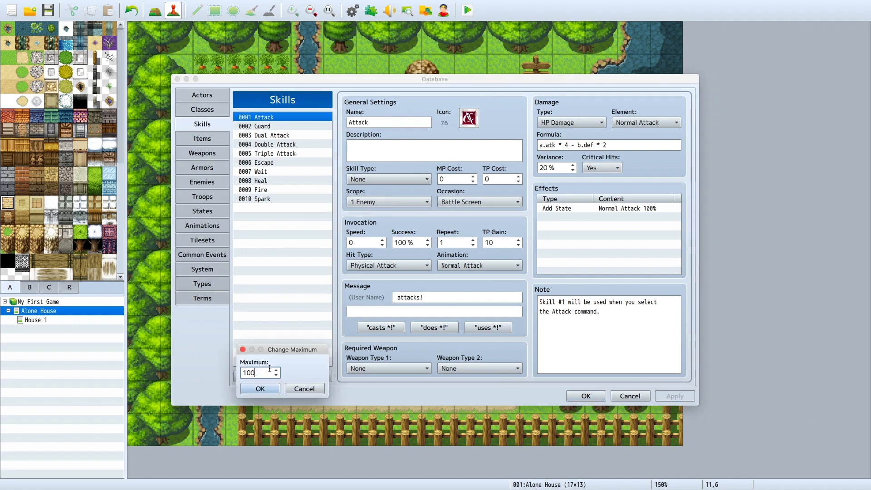
key("Return")
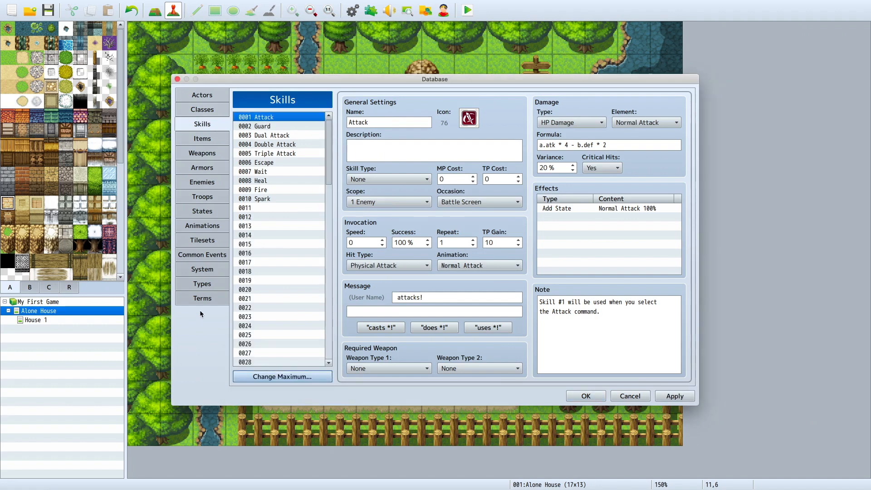
scroll(282, 237, "down", 5)
scroll(280, 282, "up", 5)
left_click(195, 109)
left_click(199, 95)
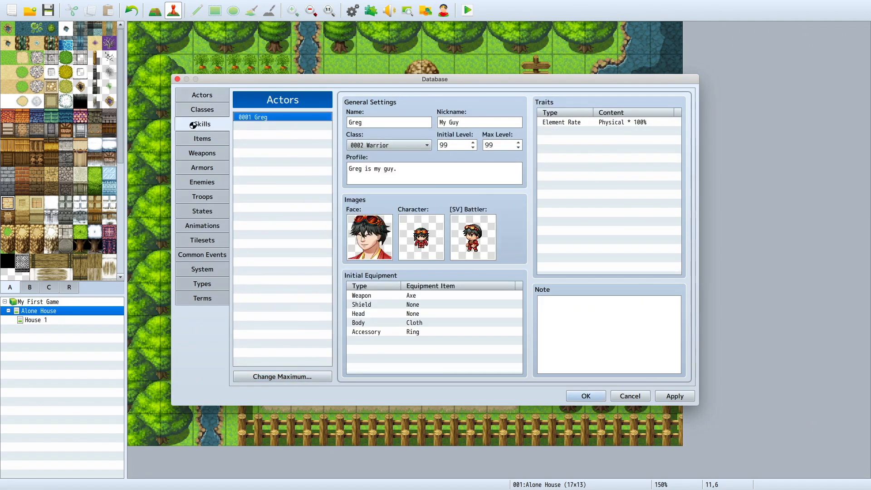
Step: Create skill 0011 named "walk" with the description "my guy walks"
left_click(196, 122)
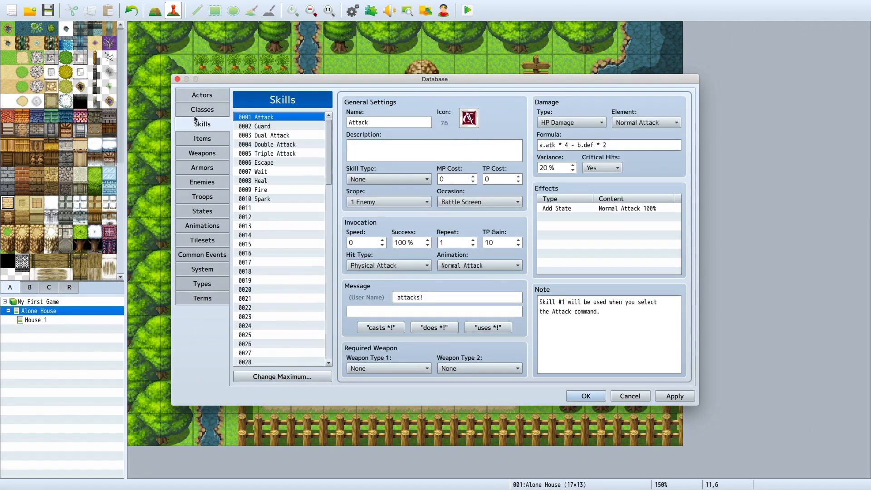
left_click(279, 209)
left_click(362, 119)
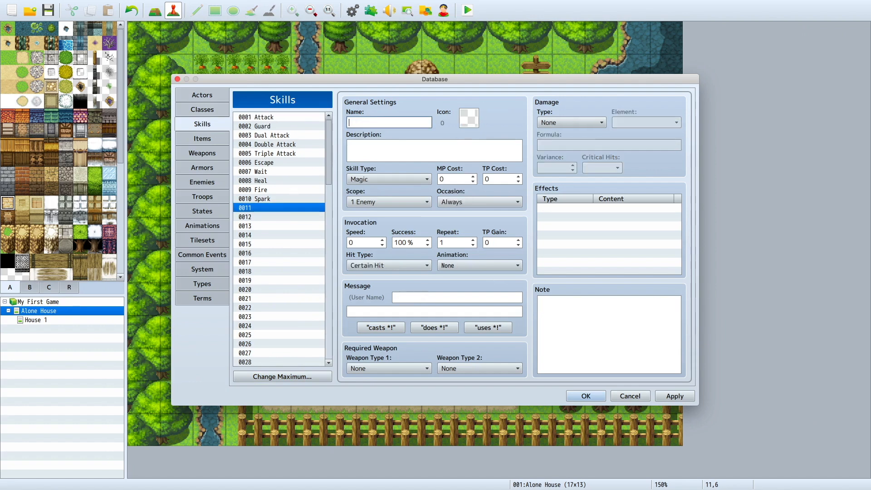
type("wa")
key("Tab")
type("my guy walk")
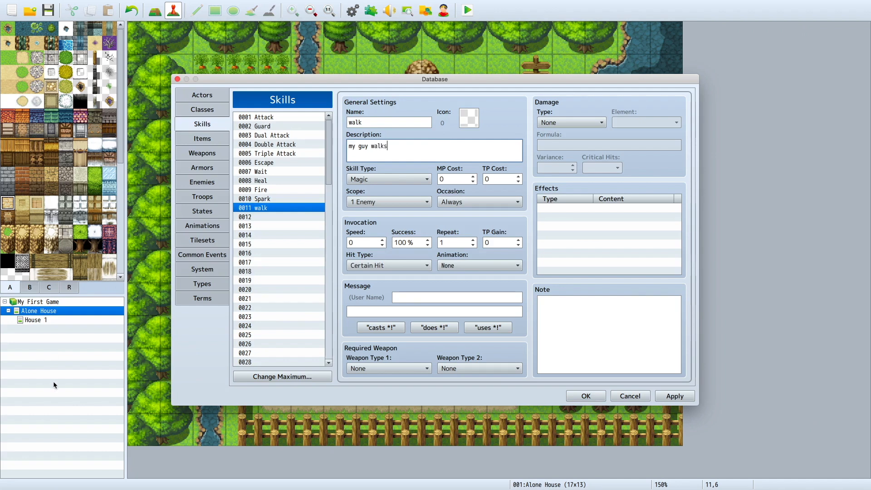
Step: Set the walk skill's type to Special and its scope to All Enemies
left_click(359, 181)
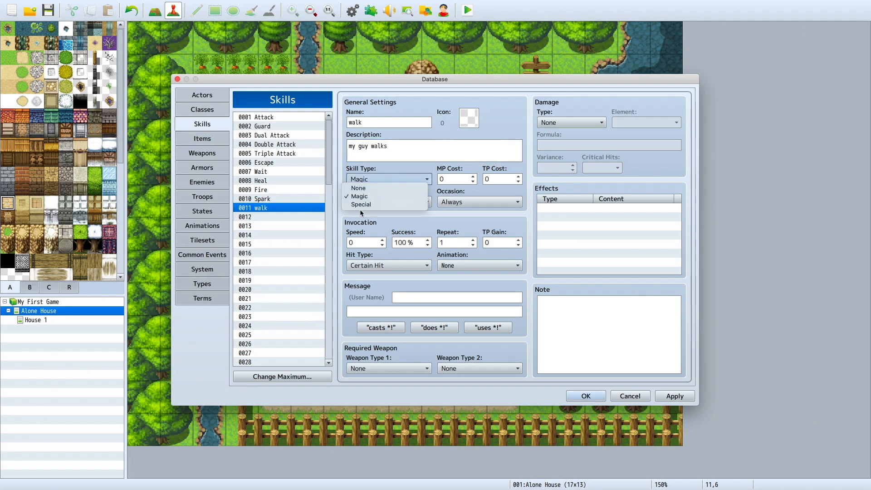
left_click(360, 209)
left_click(361, 206)
left_click(367, 181)
left_click(368, 181)
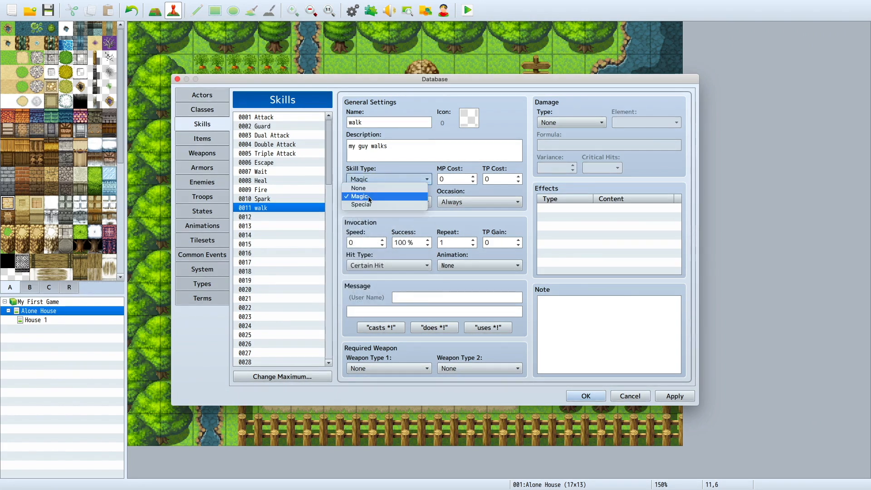
left_click(372, 205)
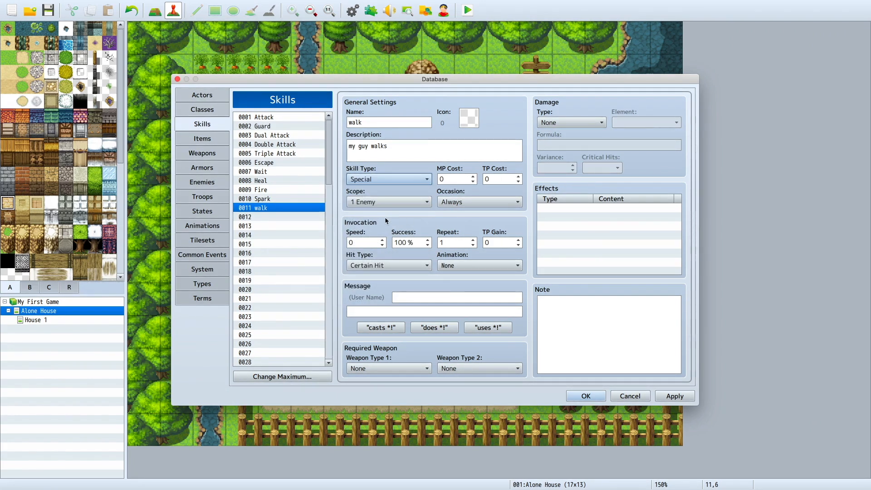
left_click(387, 204)
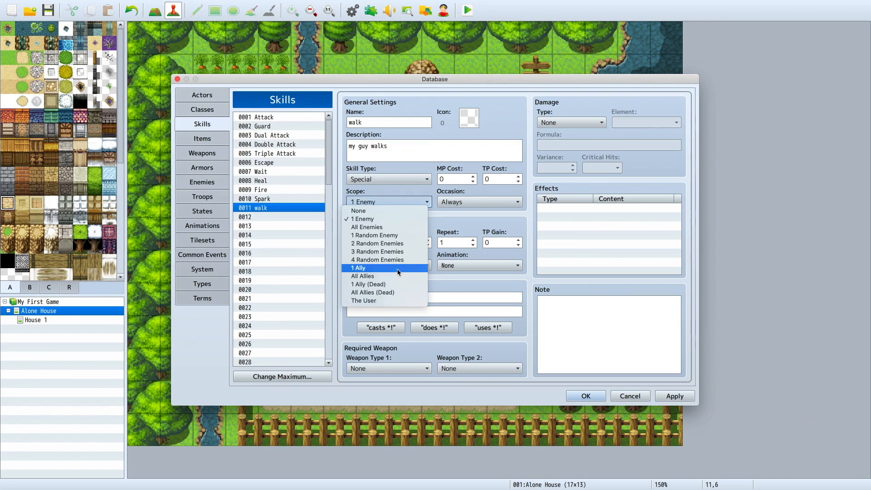
left_click(384, 228)
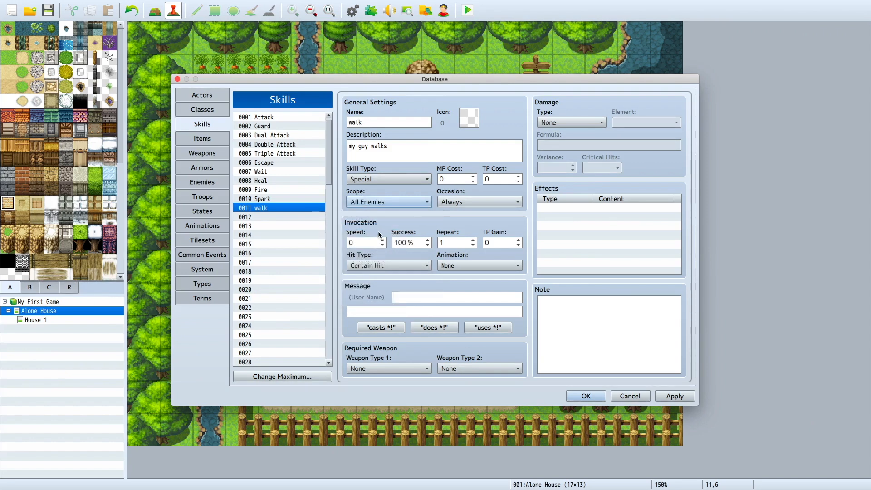
Step: Set the walk skill's invocation to speed 32 and repeat 9, with the animation 0120 Glowing Light
left_click(382, 242)
left_click(382, 240)
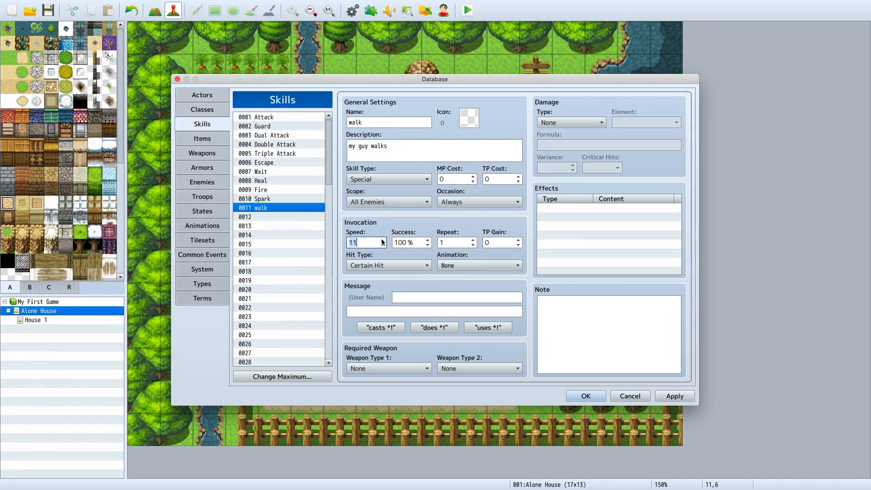
left_click(383, 241)
left_click(473, 241)
left_click(473, 241)
left_click(473, 241)
left_click(478, 265)
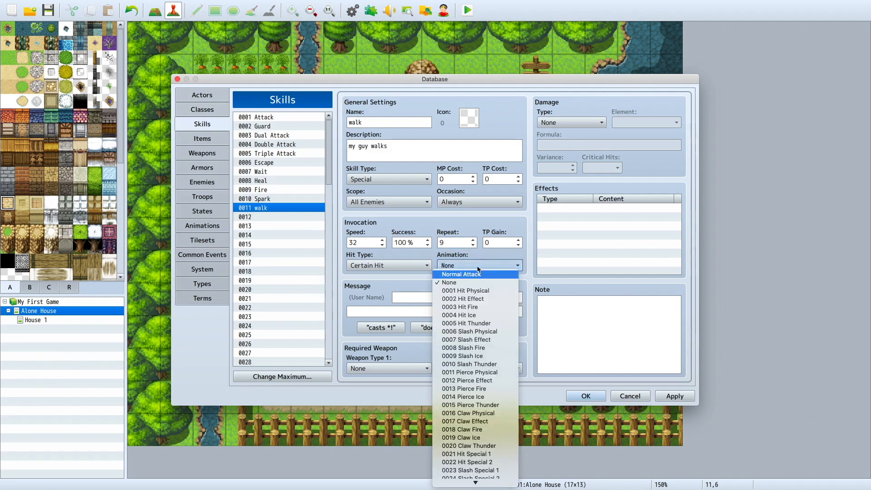
mouse_move(515, 486)
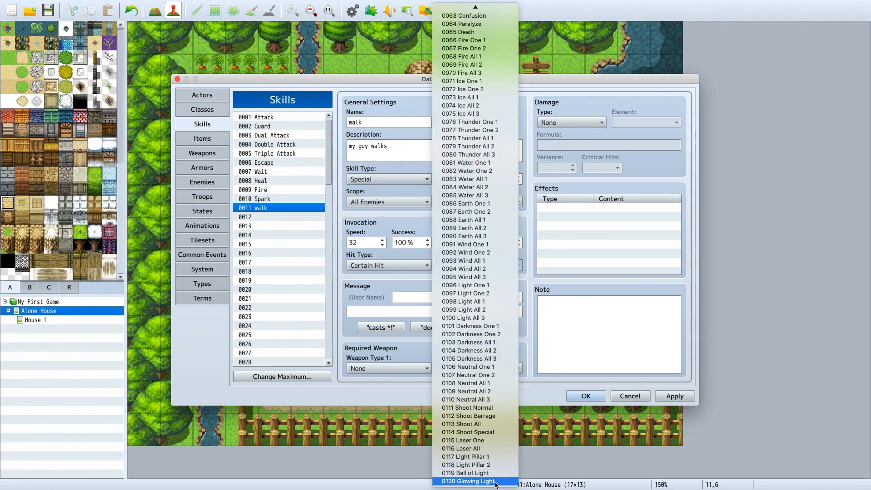
left_click(496, 482)
Step: Set the walk skill's message to "walks over to the enemy.", starting from the casts template
left_click(416, 312)
left_click(385, 331)
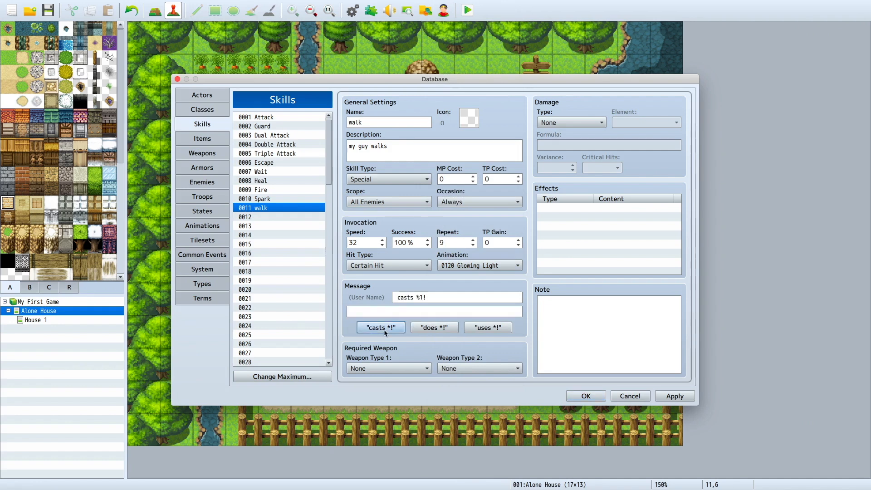
triple_click(435, 299)
double_click(402, 298)
type("walks")
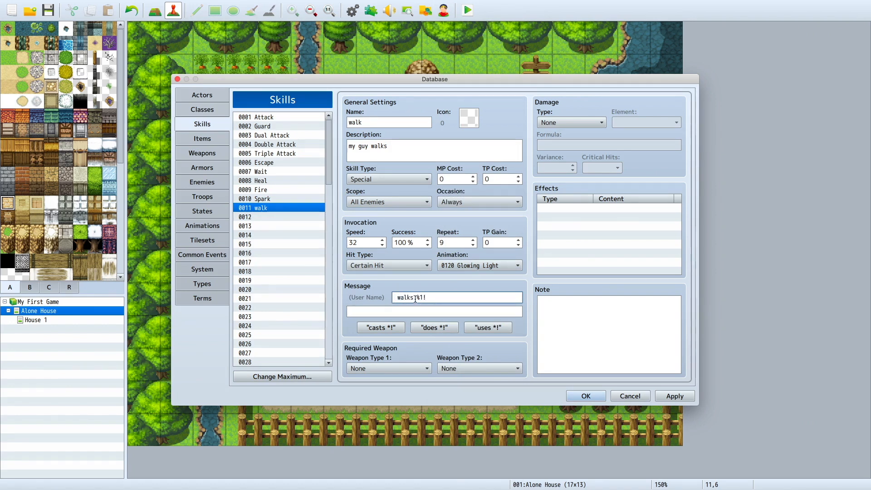
left_click_drag(415, 297, 428, 297)
key("BackSpace")
type("oi")
key("BackSpace")
key("BackSpace")
type("oive")
key("BackSpace")
key("BackSpace")
key("BackSpace")
type("ver to the enemy.")
left_click(398, 368)
left_click(398, 368)
Step: Set the walk skill's damage type to HP Drain with the Physical element and allow critical hits
left_click(579, 122)
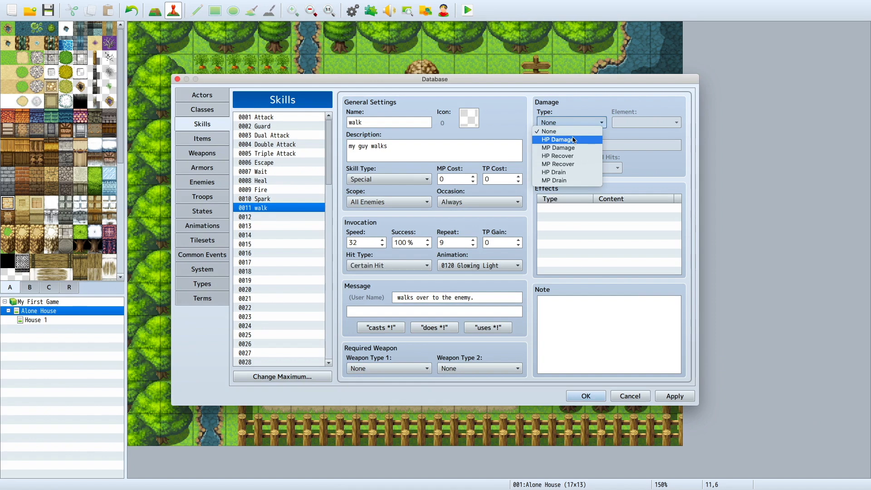
left_click(567, 173)
left_click(637, 123)
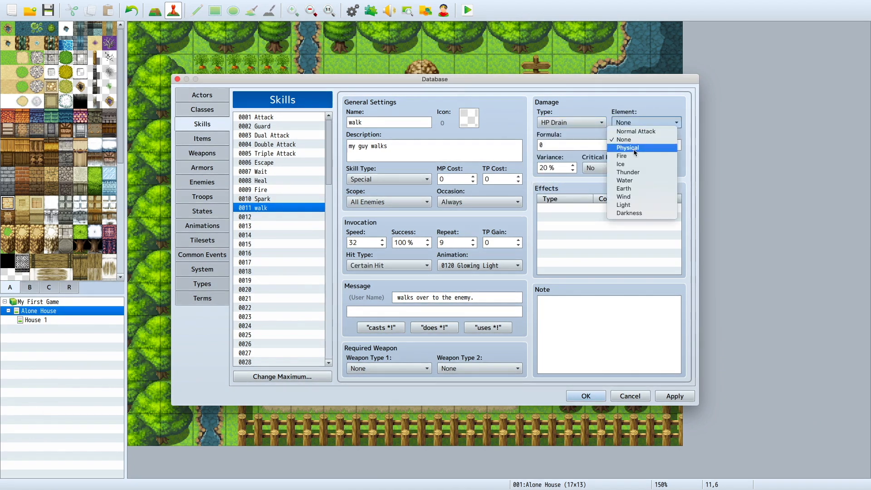
left_click(628, 147)
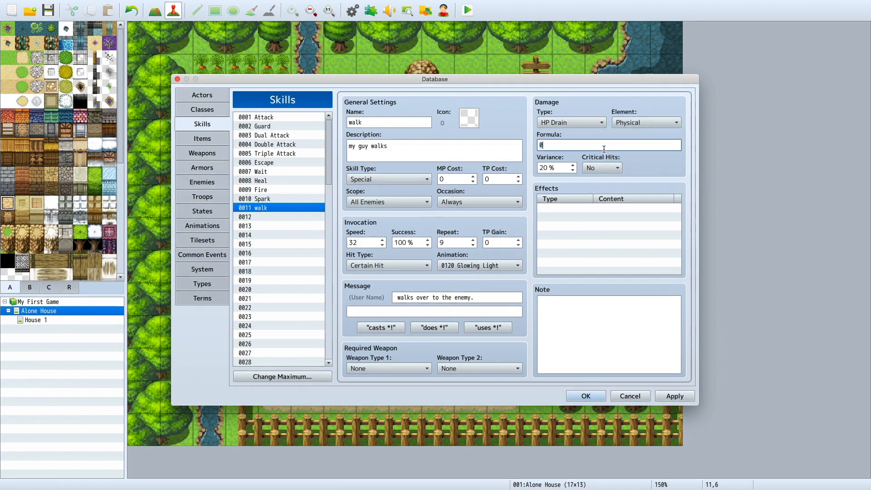
left_click(590, 168)
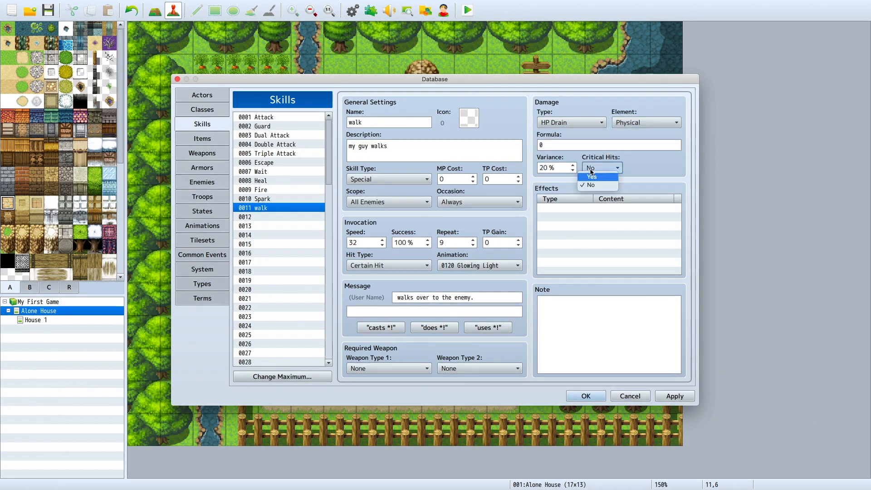
left_click(590, 185)
double_click(564, 208)
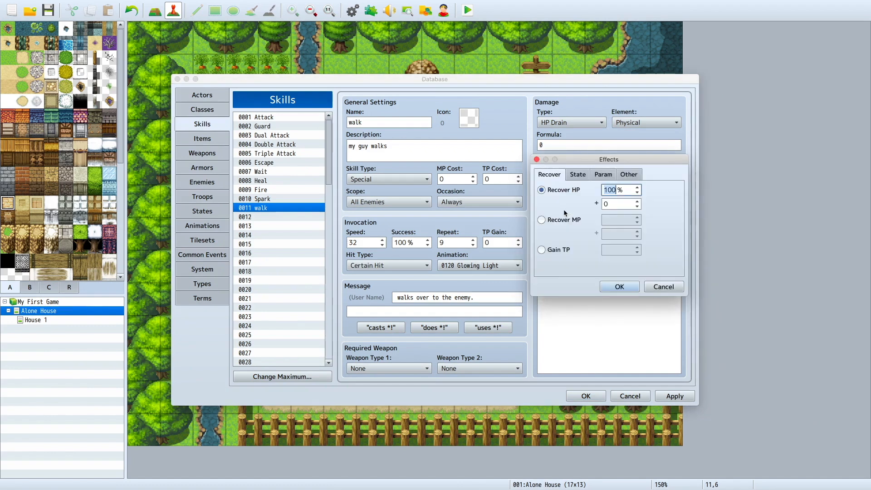
left_click(662, 287)
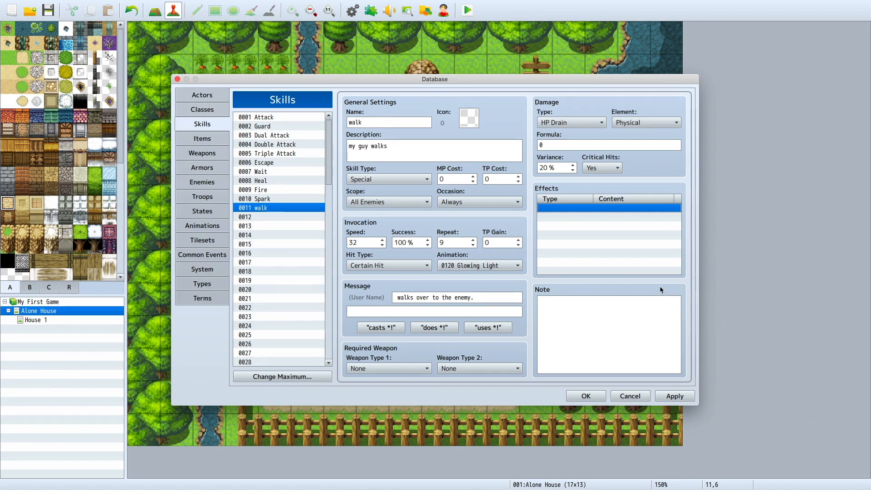
Step: Review the database's items, including Dispel Herb and Stimulant, and check the maximum number of items
left_click(284, 217)
left_click(207, 139)
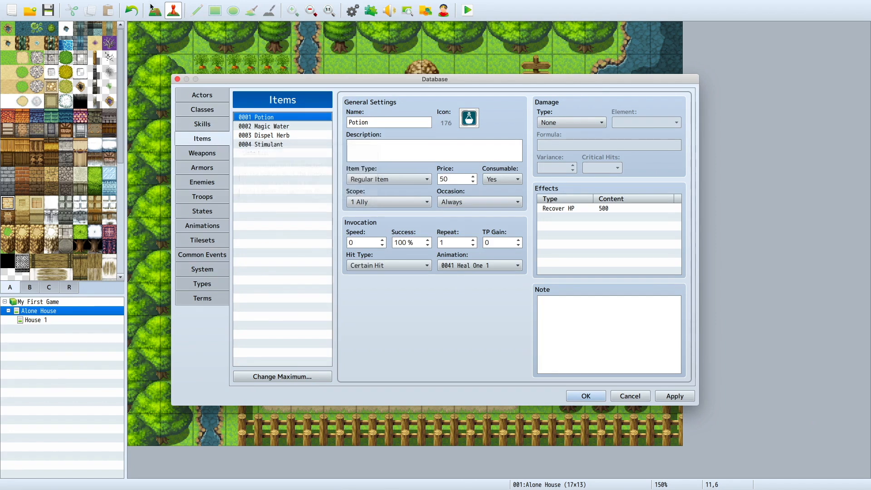
left_click(293, 134)
left_click(286, 146)
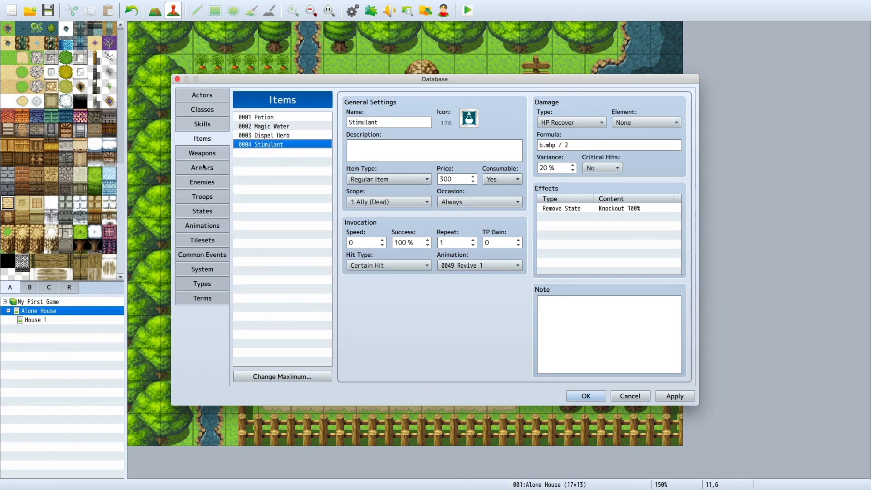
left_click(267, 377)
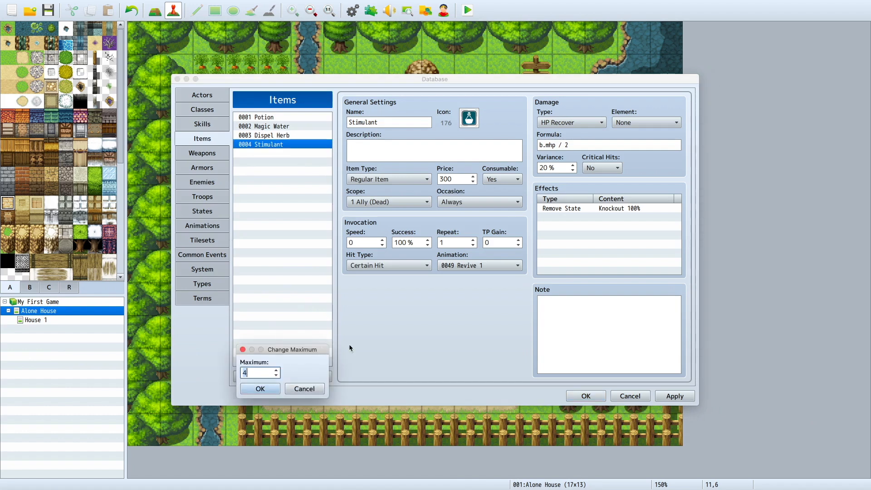
left_click(304, 389)
Step: Set the maximum number of weapons to 100
left_click(202, 153)
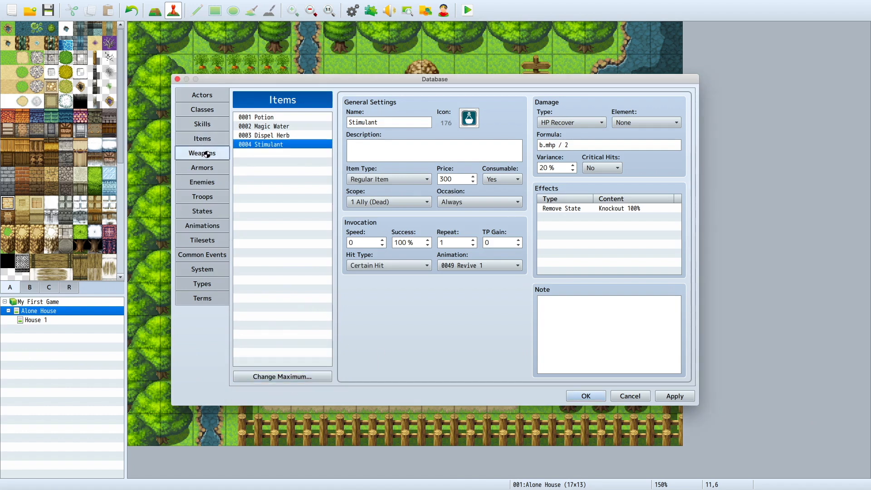
left_click(282, 378)
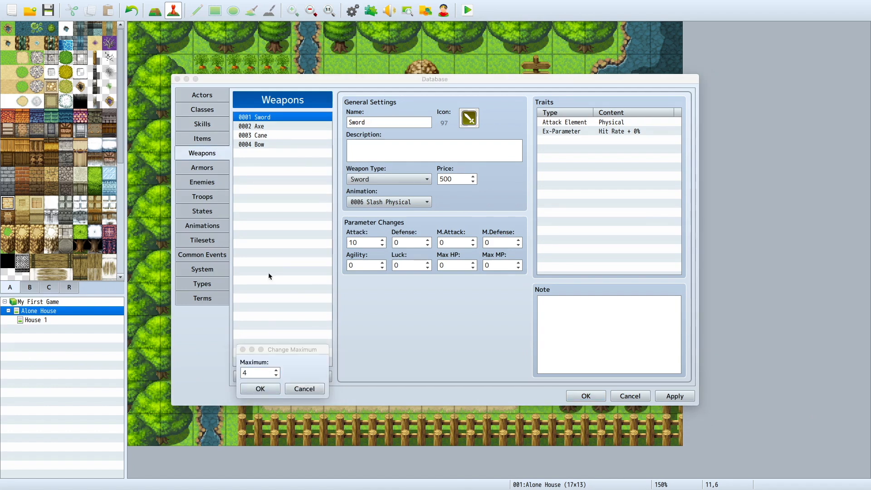
left_click(267, 374)
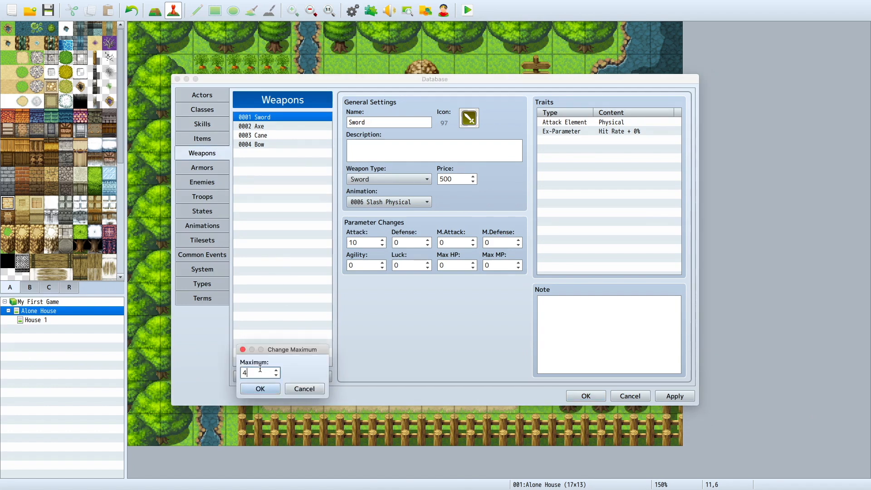
type("100")
key("Return")
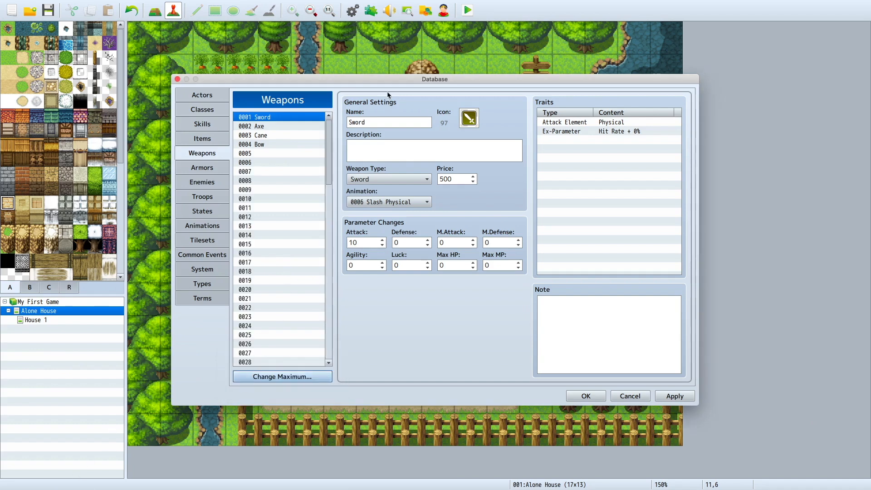
Step: Create weapon 0005 named "cardboard" with the description "amazon"
left_click(305, 154)
left_click(399, 121)
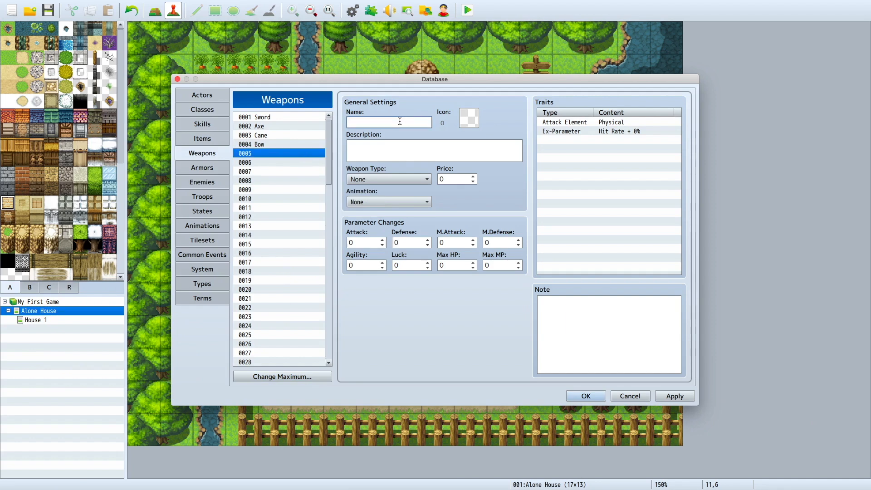
type("cardboard")
left_click(391, 155)
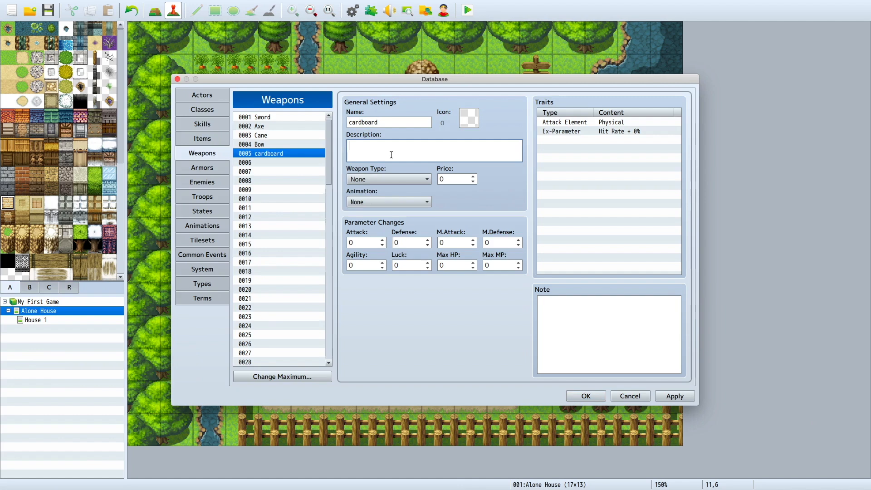
type("amazon")
Step: Make the cardboard weapon a Sword with the animation 0024 Slash Special 2 and attack 500, and save the database
left_click(376, 179)
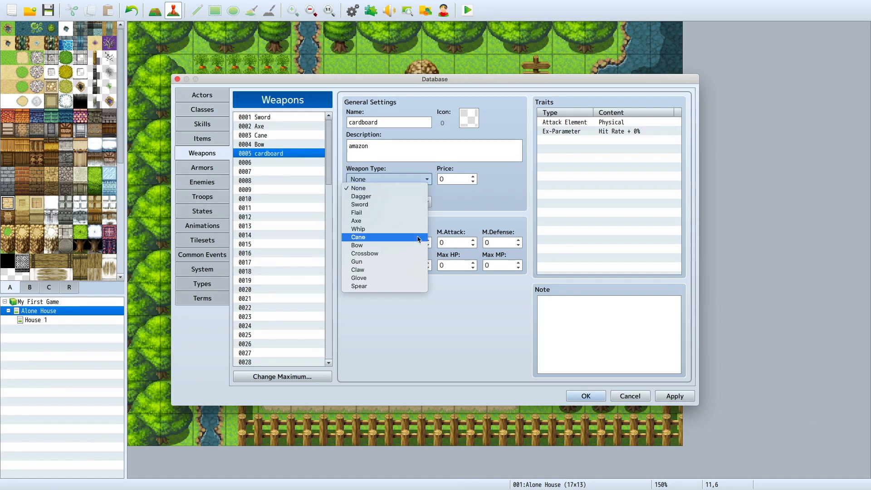
left_click(360, 205)
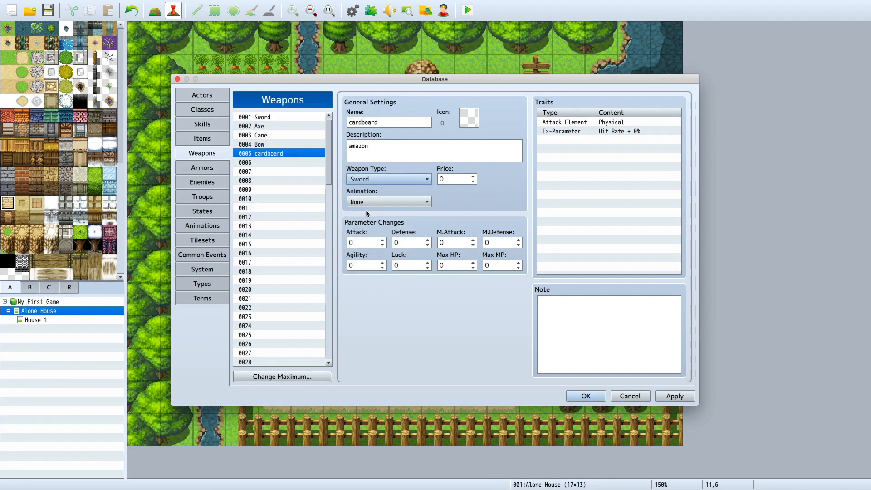
left_click(369, 202)
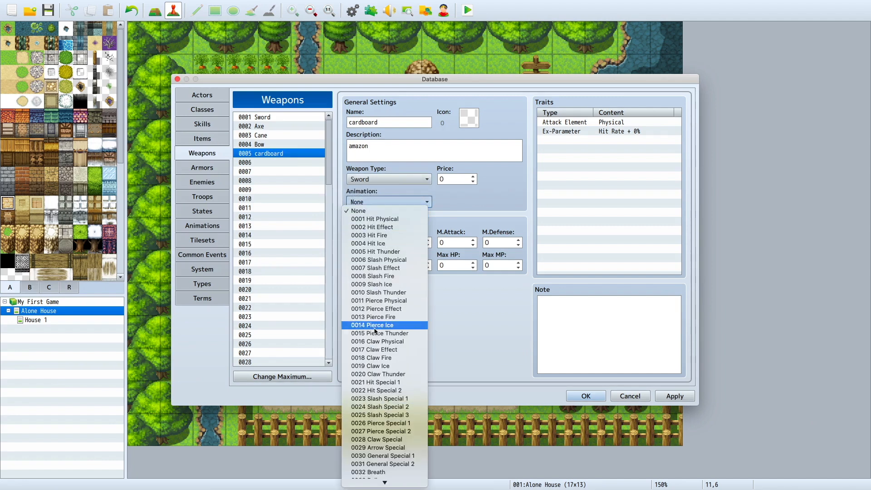
key("Escape")
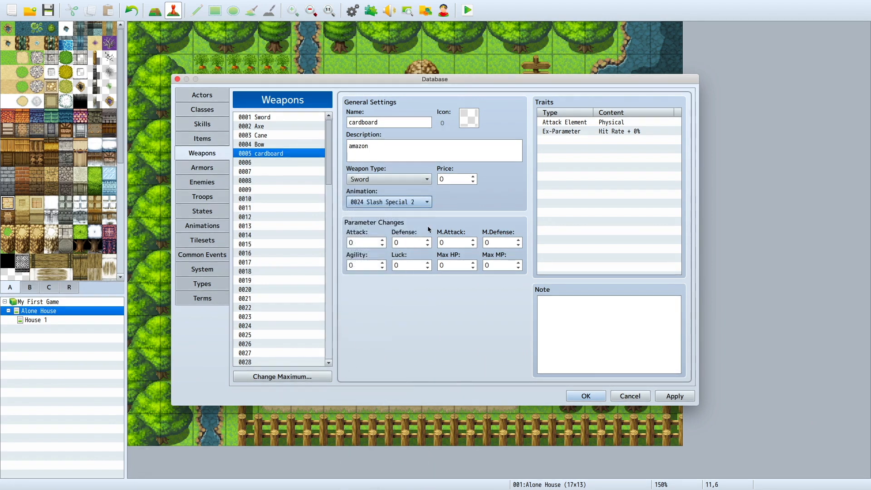
left_click(373, 244)
type("1000")
key("Return")
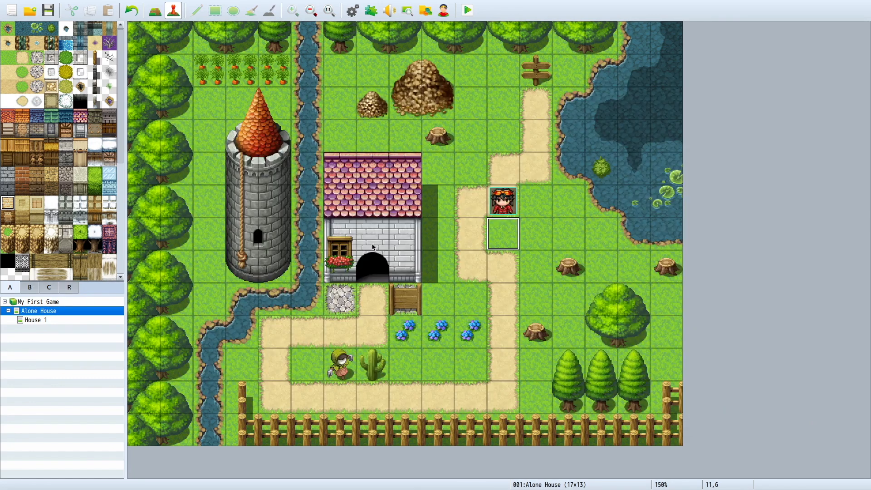
Step: Give the cardboard weapon the green witch hat icon, number 133, in the database
left_click(354, 12)
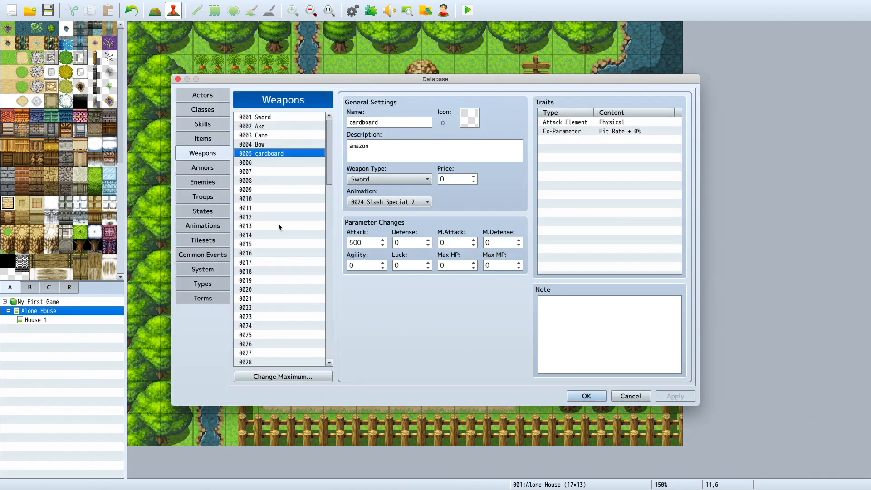
double_click(361, 242)
left_click(476, 115)
double_click(474, 114)
scroll(393, 243, "down", 3)
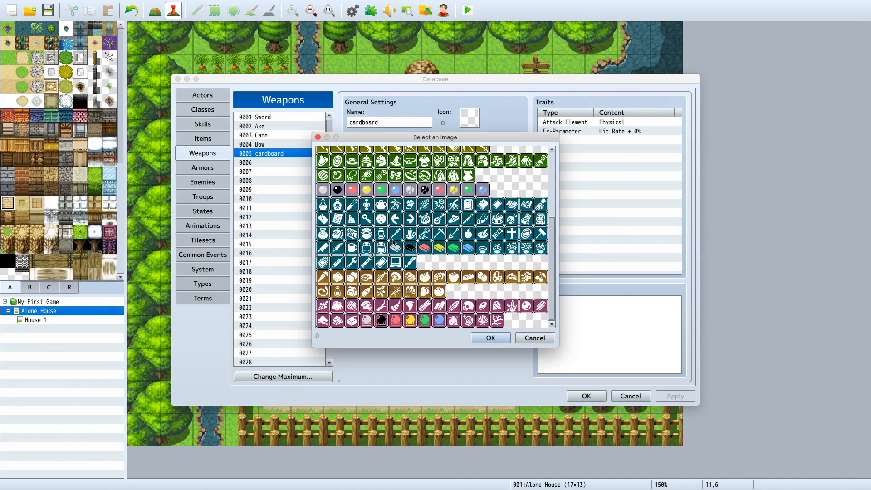
left_click(393, 175)
left_click(394, 164)
double_click(394, 162)
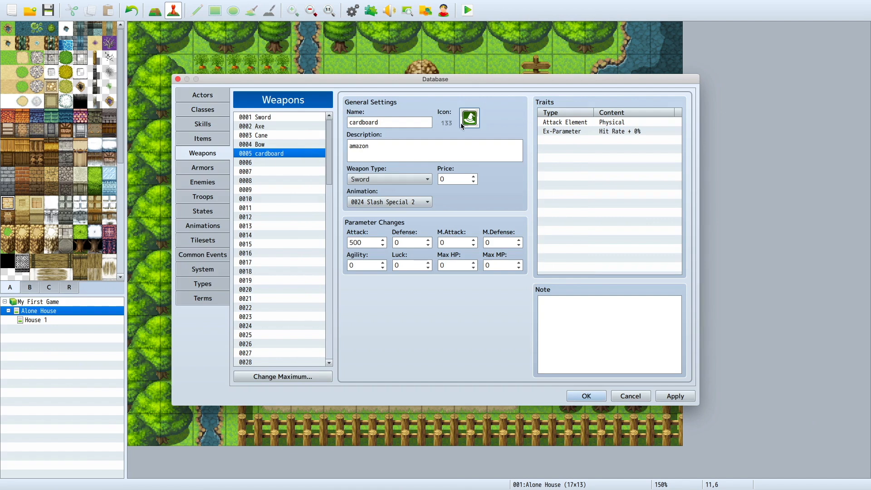
Step: Set the maximum number of armors to 100
left_click(217, 167)
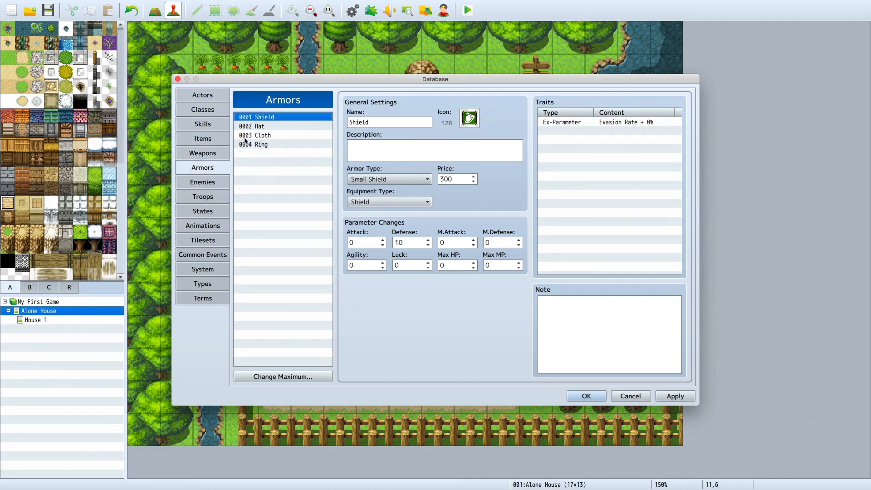
left_click(248, 375)
type("1")
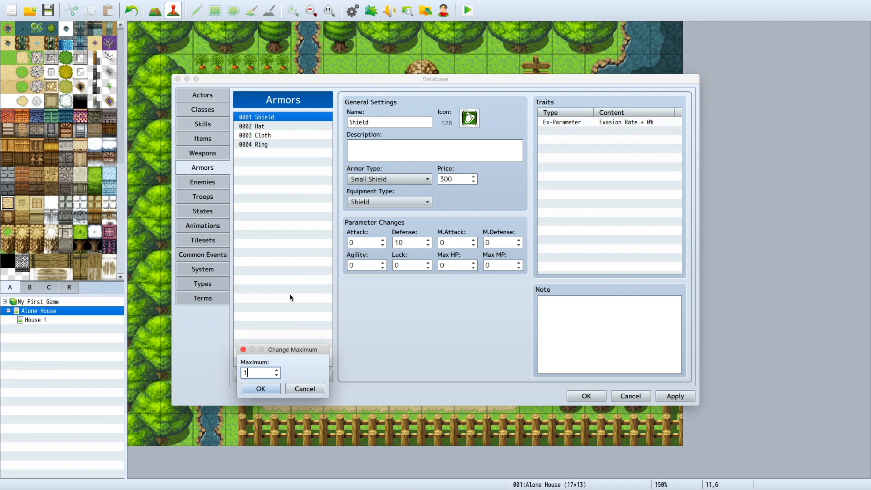
type("00")
key("Return")
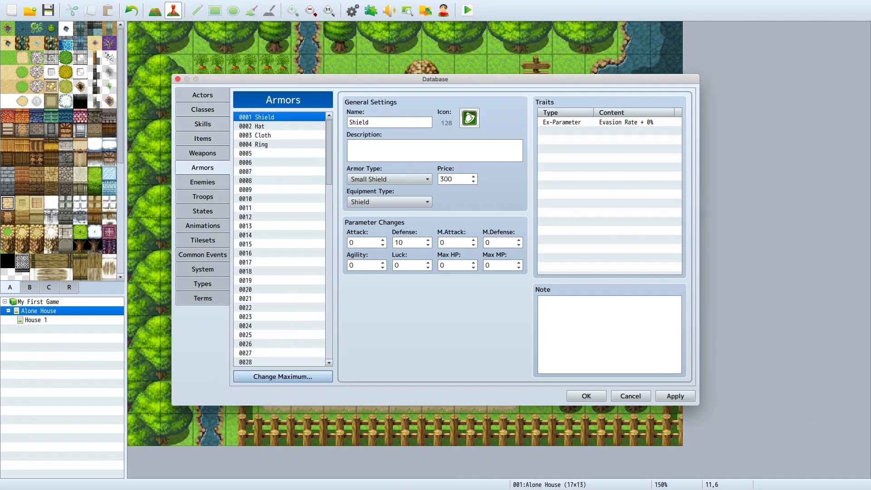
Step: Examine the icon choices and equipment types available for the blank armor entry 0006
left_click(263, 190)
left_click(263, 162)
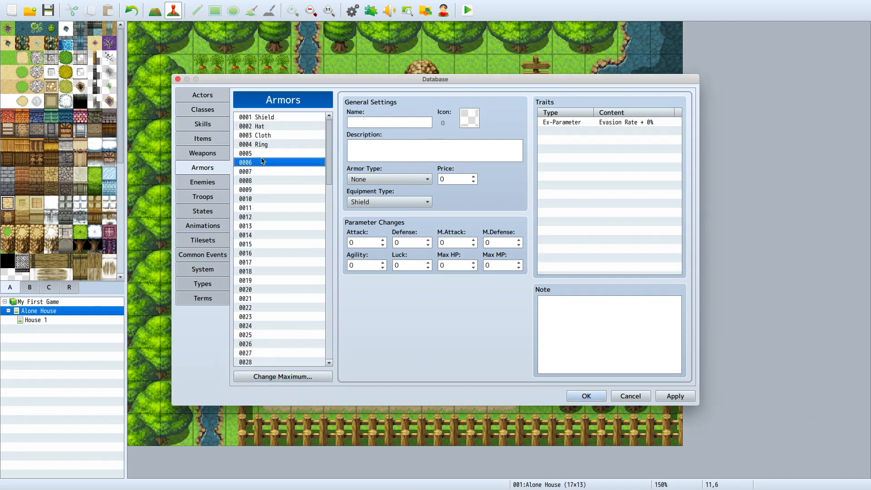
double_click(470, 118)
scroll(484, 232, "down", 8)
scroll(483, 258, "up", 8)
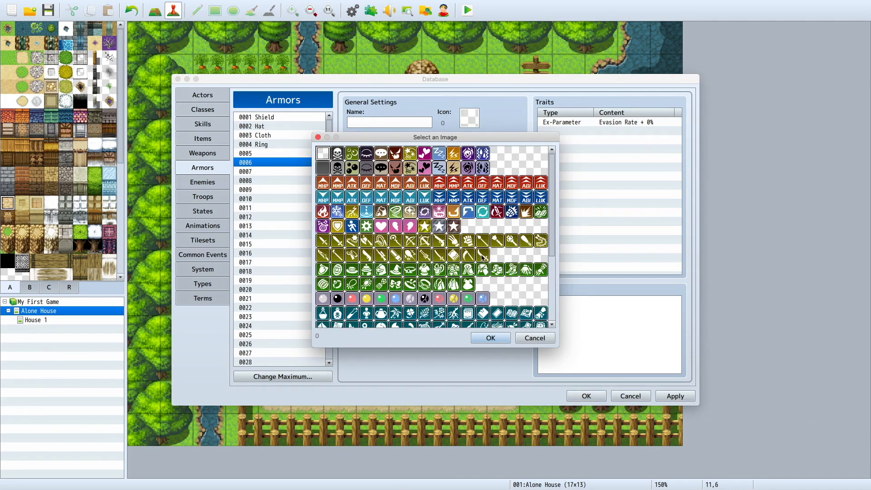
left_click(501, 339)
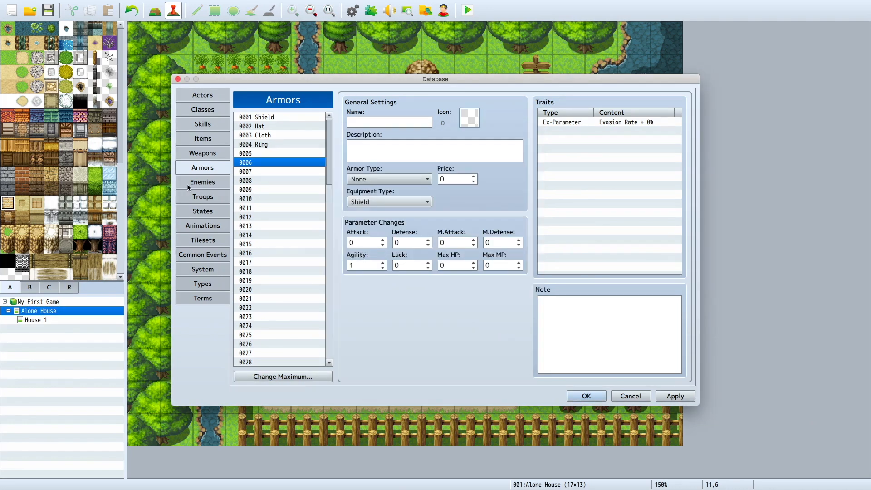
left_click(389, 202)
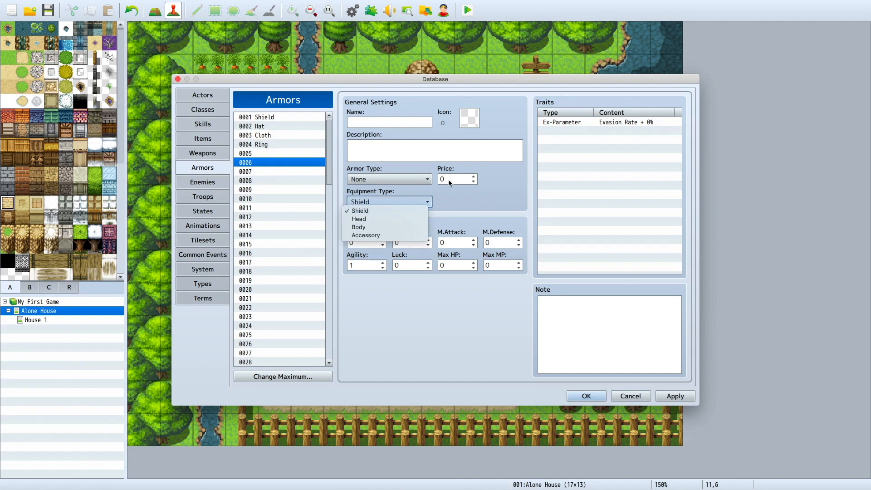
left_click(308, 192)
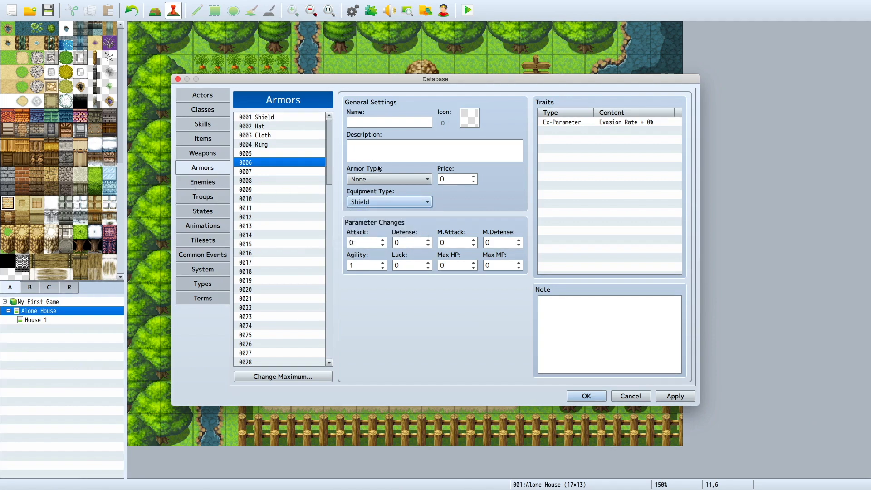
Step: Look through the existing Bat, Slime and Orc enemies and set the maximum number of enemies to 5
left_click(203, 182)
left_click(259, 135)
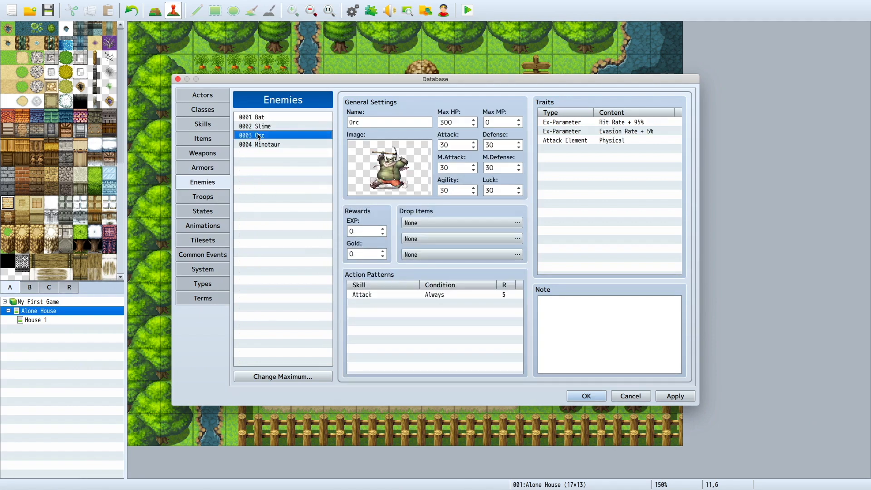
left_click(258, 118)
left_click(259, 125)
left_click(260, 119)
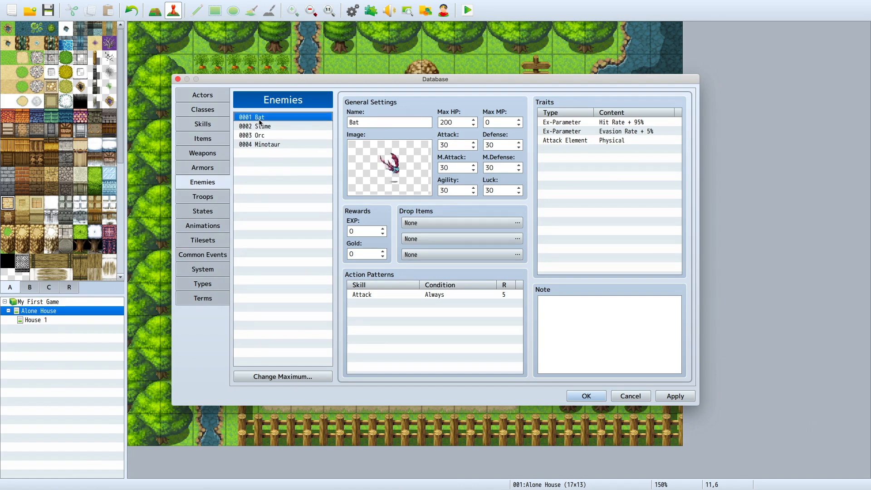
left_click(309, 376)
type("5")
left_click(273, 390)
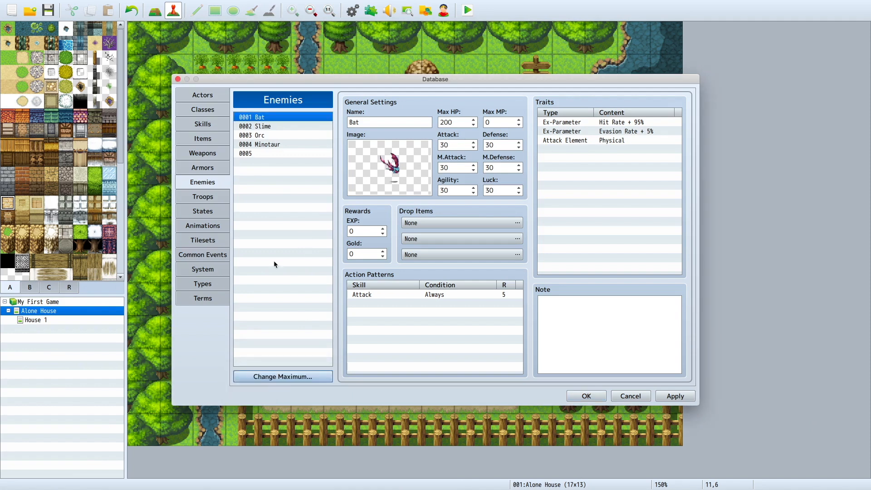
Step: Name the new enemy 0005 "that guy"
left_click(281, 156)
left_click(354, 123)
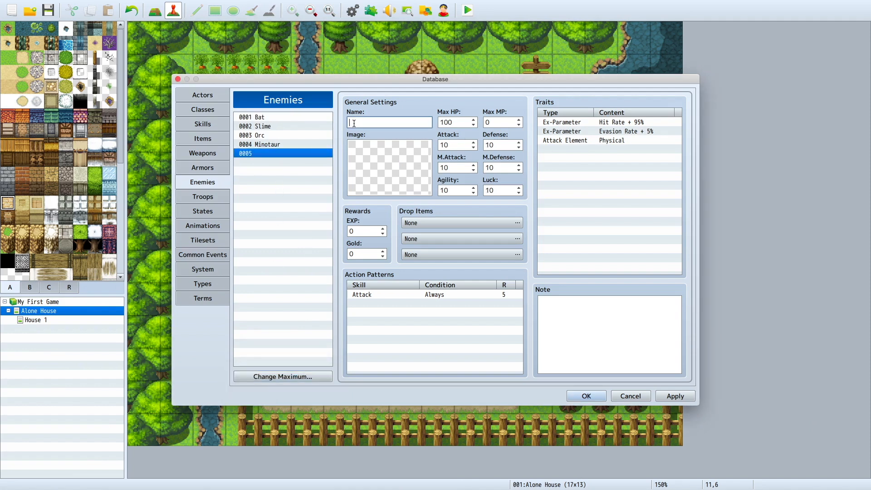
type("tghh")
mouse_move(384, 3)
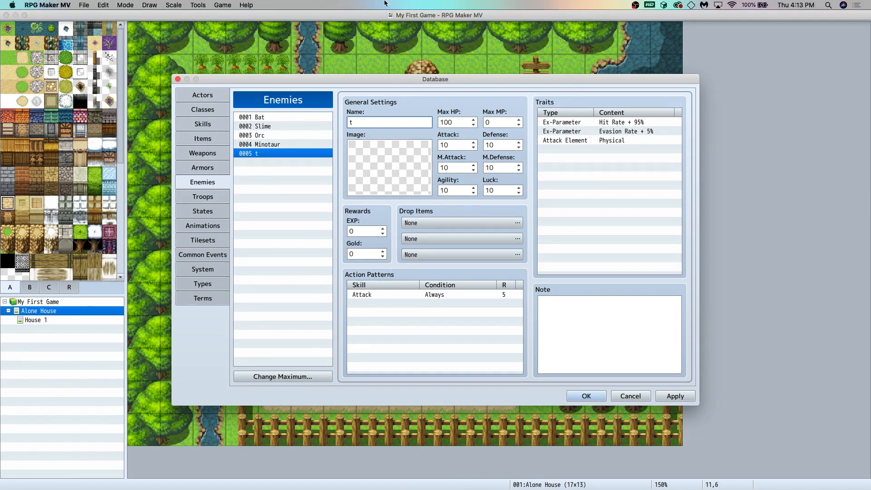
type("that guy")
Step: Browse the enemy images and assign the Sahuagin image to the enemy "that guy"
double_click(375, 154)
left_click(345, 196)
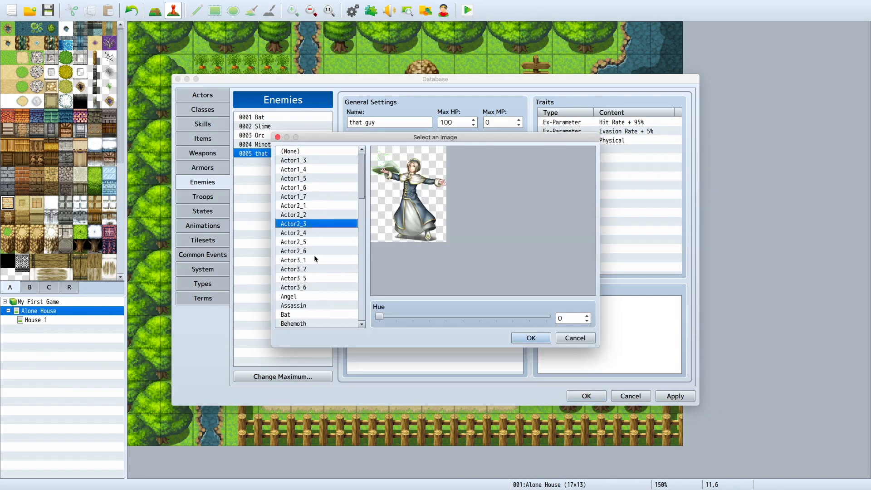
scroll(314, 271, "down", 10)
scroll(314, 271, "up", 15)
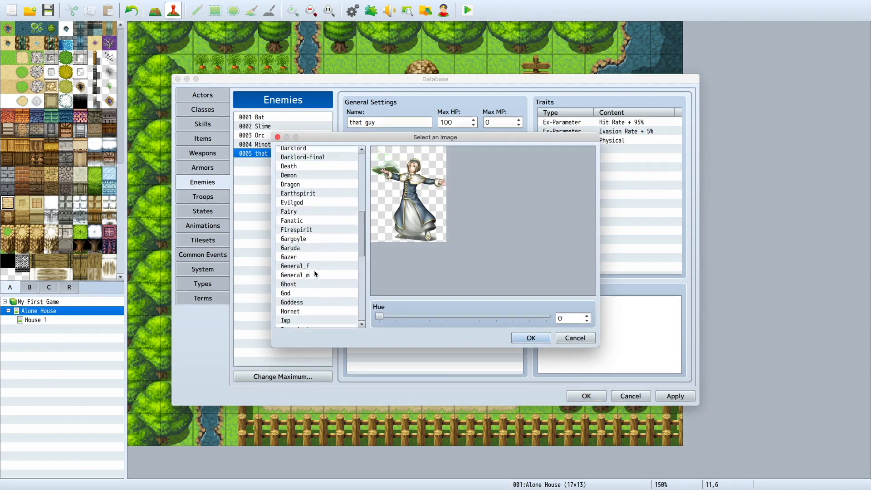
scroll(321, 217, "down", 4)
scroll(321, 218, "down", 10)
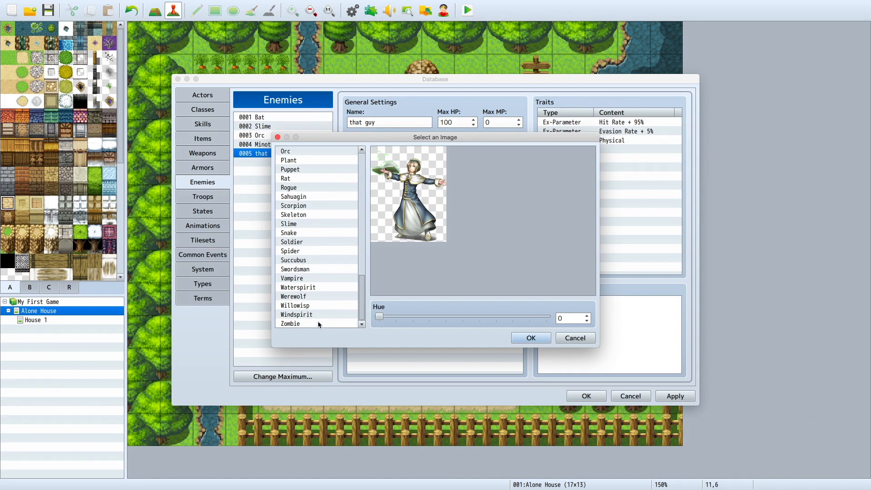
left_click(312, 323)
left_click(312, 316)
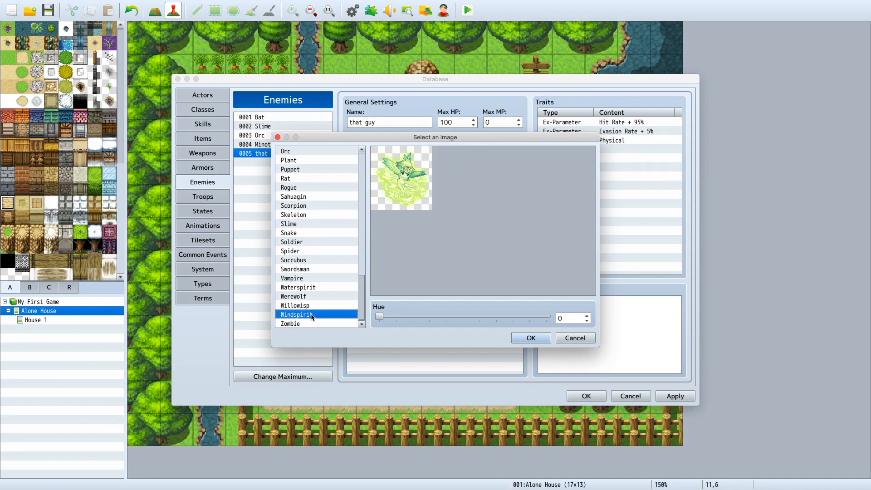
left_click(312, 307)
left_click(313, 279)
left_click(314, 260)
left_click(320, 215)
left_click(319, 197)
scroll(317, 206, "up", 2)
left_click(531, 338)
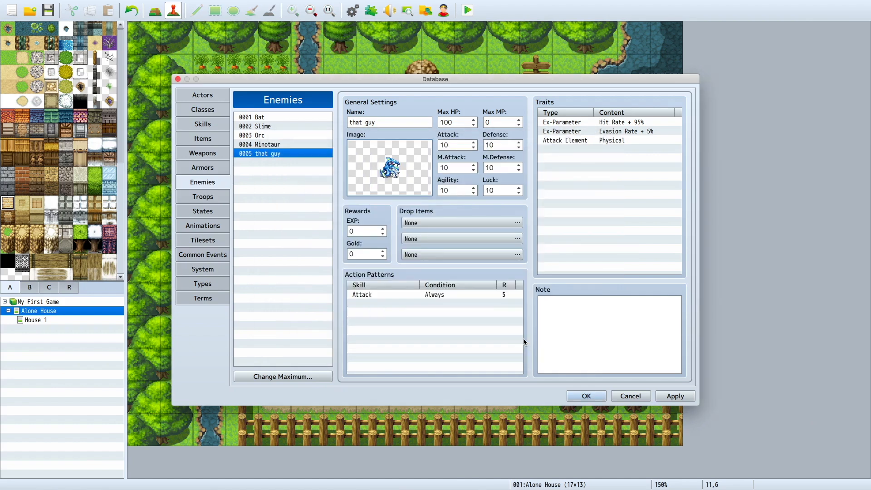
Step: Set the hue of the "that guy" enemy's image to 296 and look at its drop items and action patterns
double_click(392, 173)
left_click_drag(380, 318, 517, 298)
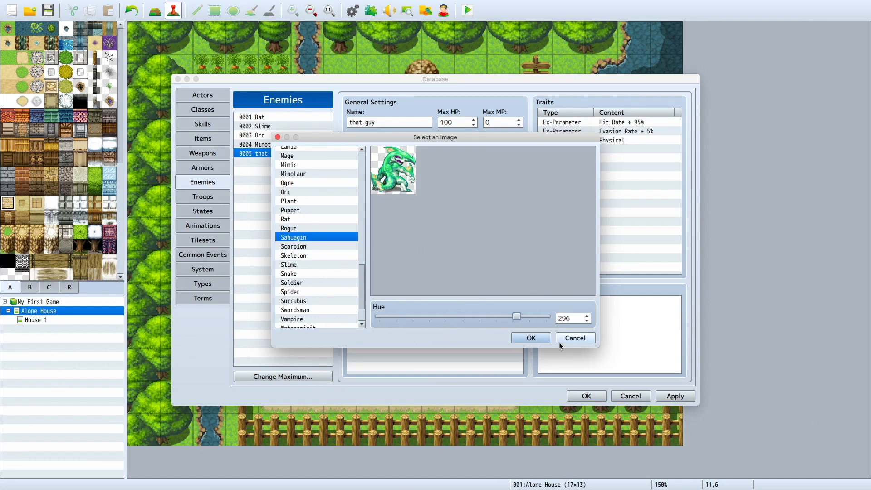
left_click(530, 337)
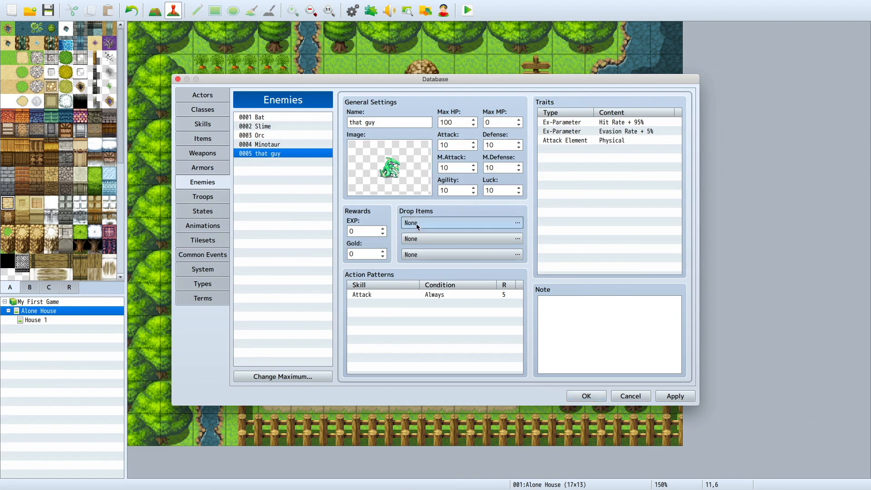
left_click(417, 224)
left_click(439, 298)
left_click(420, 295)
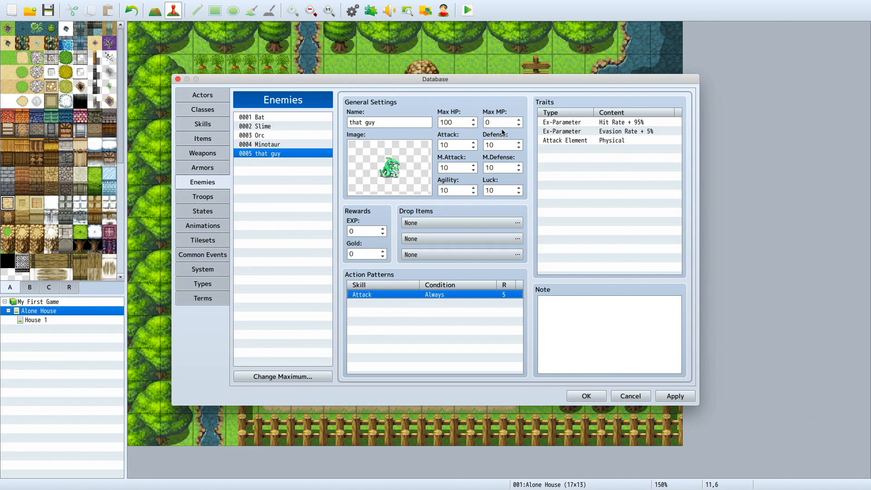
Step: Review the Slime*2, Orc and Minotaur troops and set the maximum number of troops to 5
left_click(218, 201)
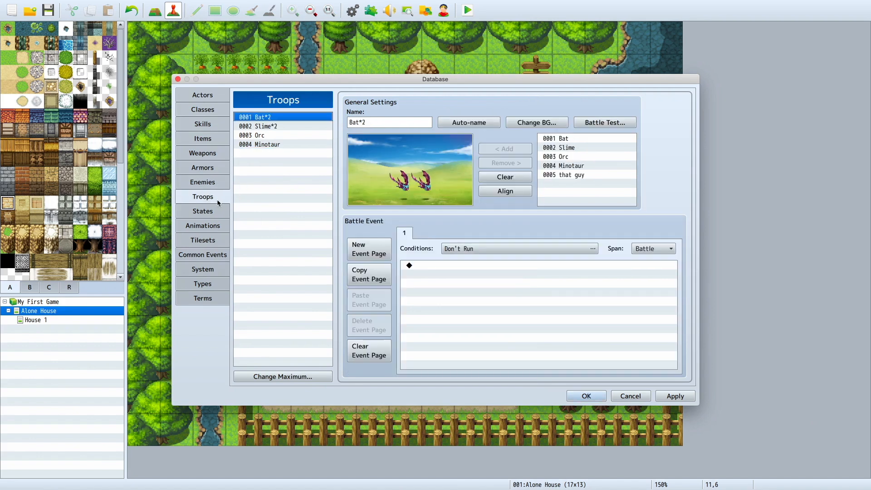
left_click(293, 126)
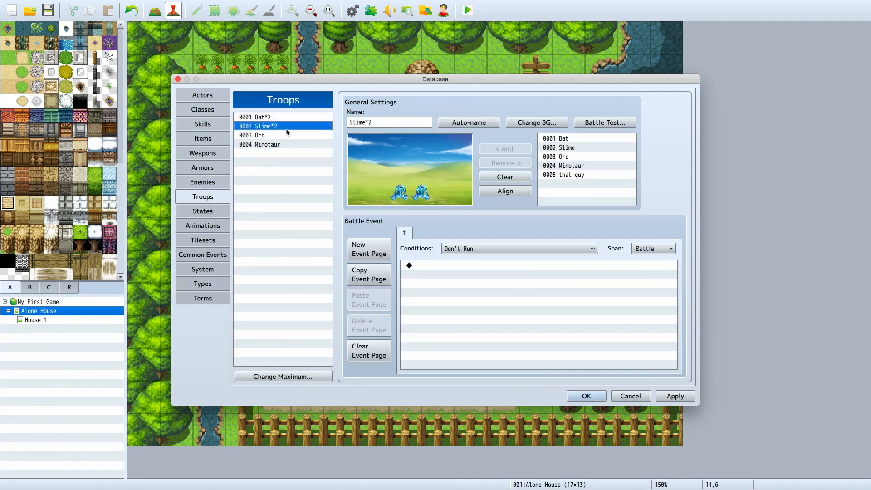
left_click(285, 136)
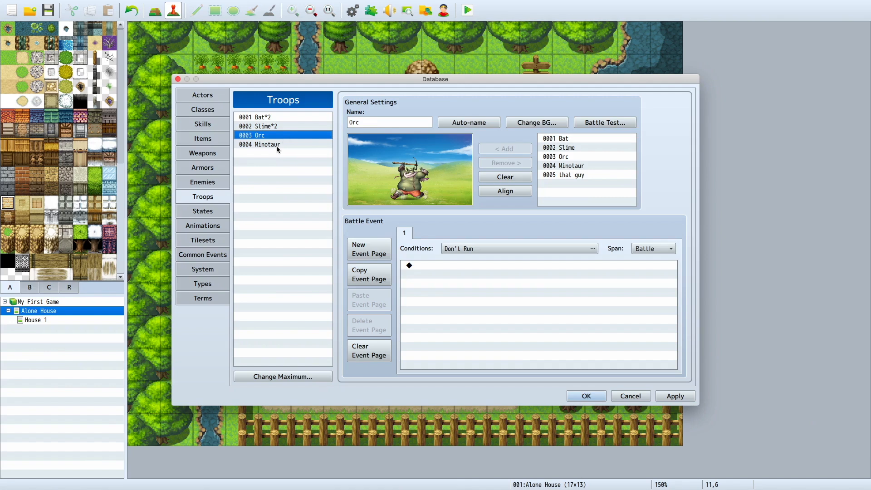
left_click(277, 145)
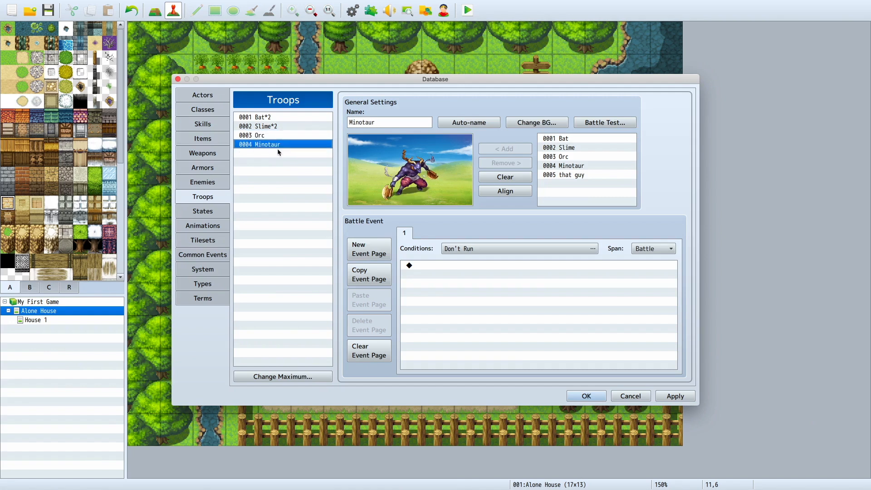
left_click(314, 381)
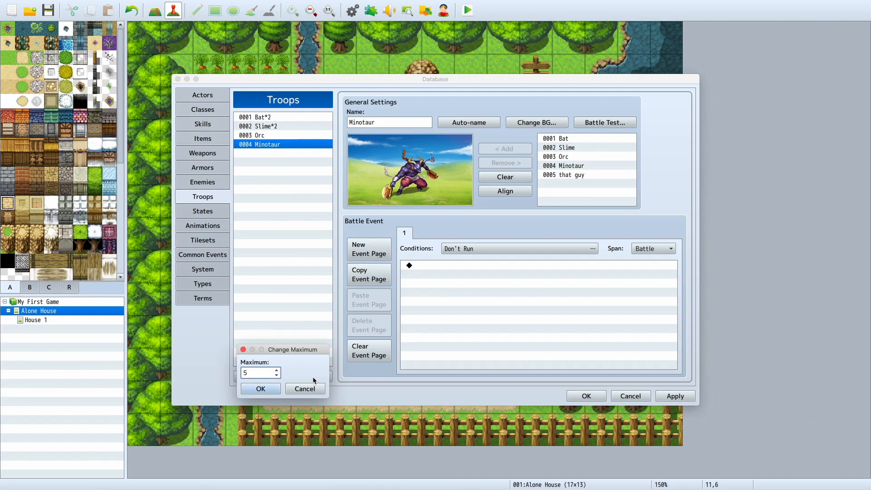
key("Return")
Step: Name troop 0005 "that guy" and add the enemy "that guy" to it
left_click(278, 153)
left_click(377, 118)
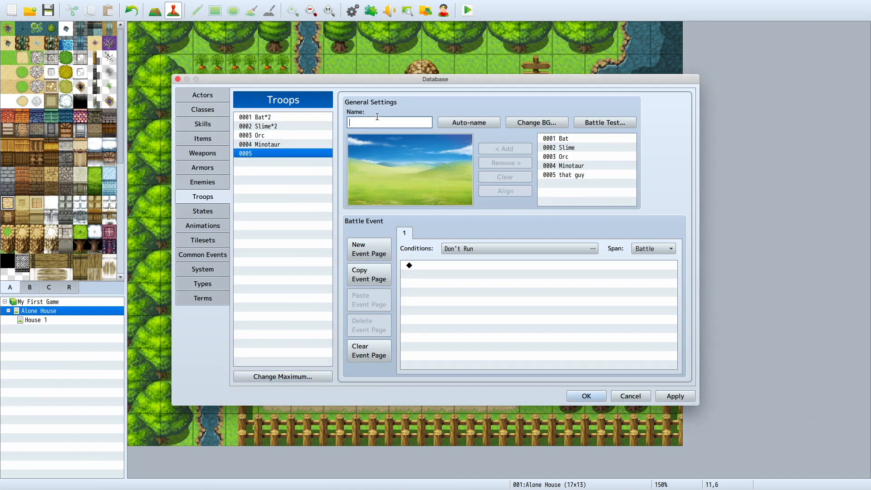
type("that guy")
left_click(213, 181)
left_click(209, 197)
left_click(582, 176)
left_click(517, 150)
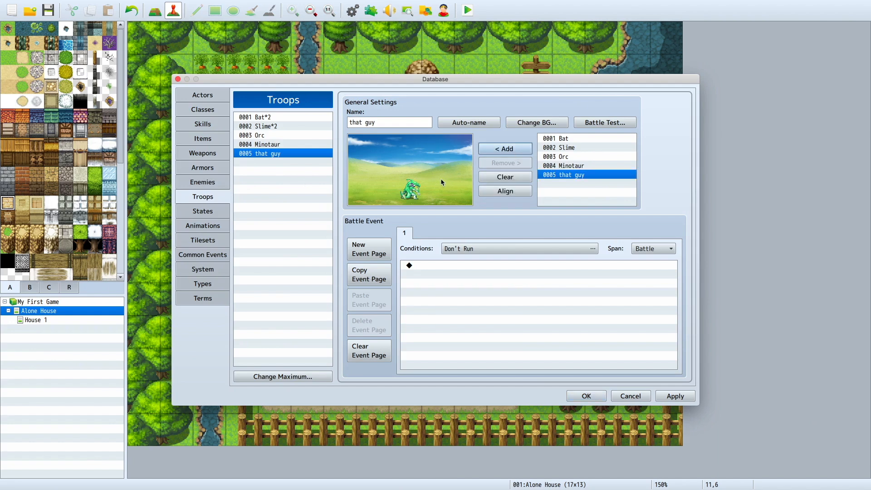
Step: Try moving the "that guy" enemy around the troop's battle background and aligning it
left_click(417, 187)
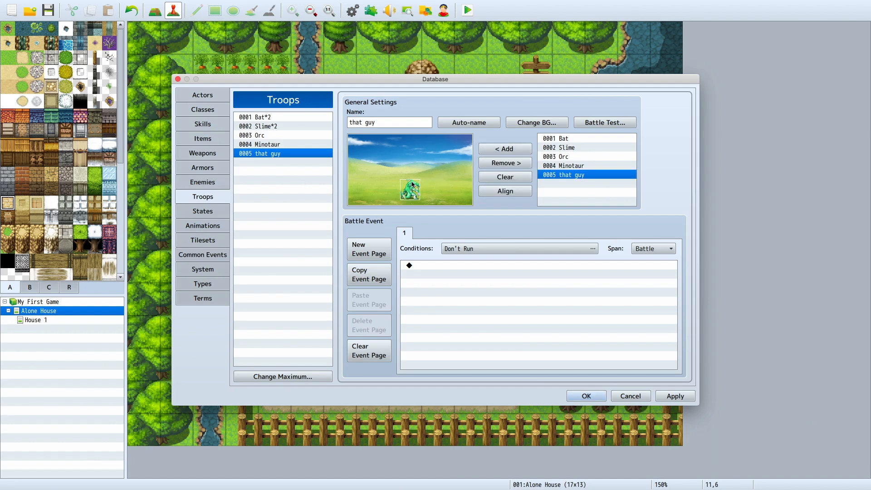
left_click_drag(418, 181, 422, 183)
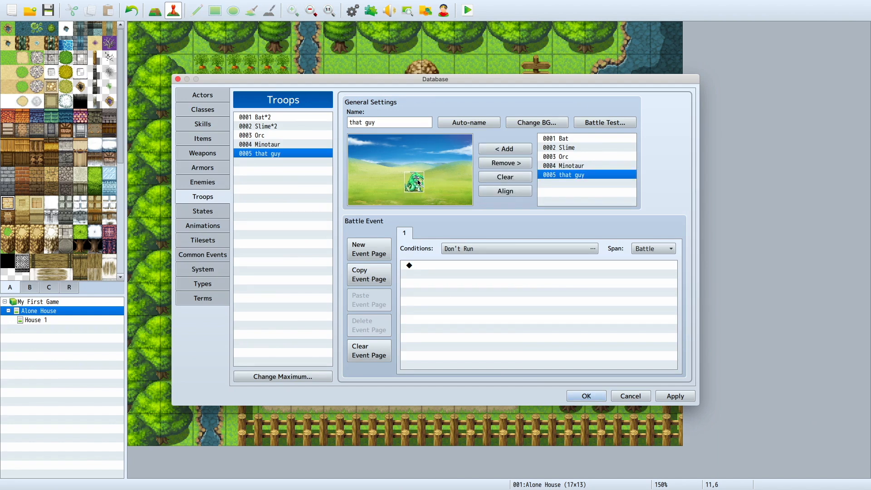
left_click(405, 174)
left_click(484, 193)
left_click_drag(409, 189, 399, 177)
Step: Toggle the Appear Halfway option of the troop's "that guy" enemy on and off, and align the enemy
right_click(399, 177)
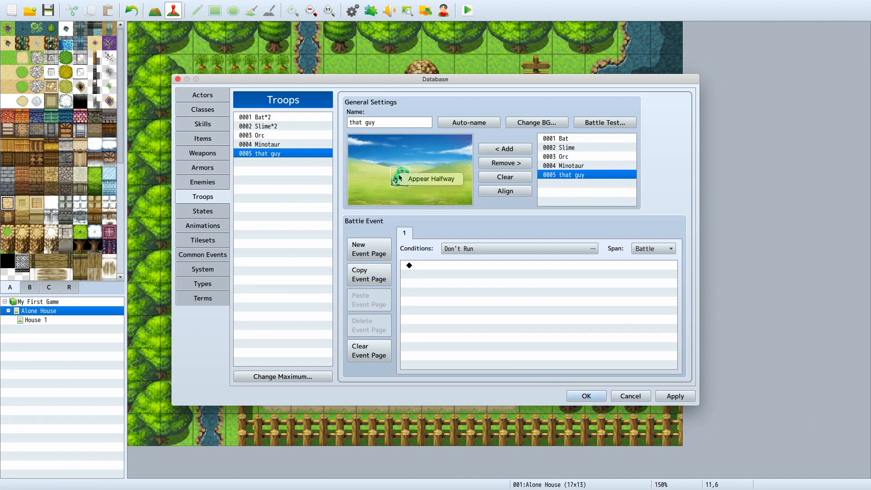
left_click(405, 179)
right_click(407, 178)
left_click(409, 177)
left_click(488, 188)
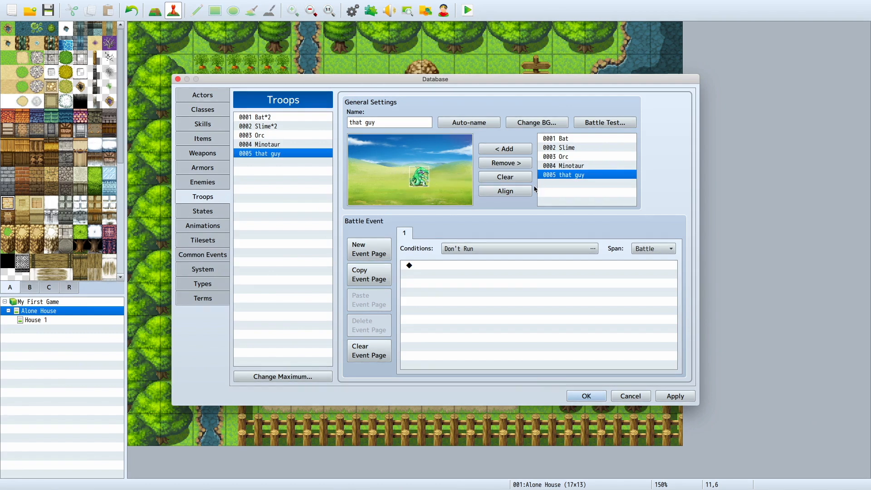
Step: Change the image of the enemy "that guy" to Ogre
left_click(216, 181)
double_click(391, 170)
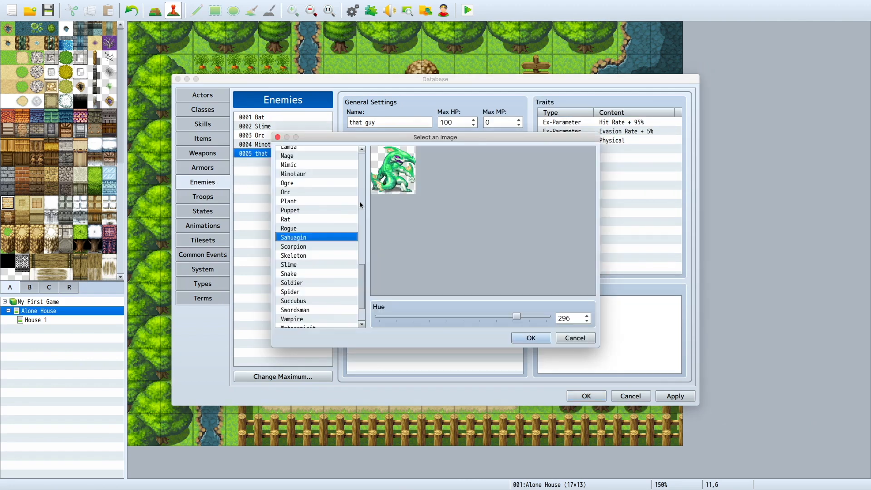
left_click(333, 193)
scroll(331, 190, "up", 1)
left_click(329, 181)
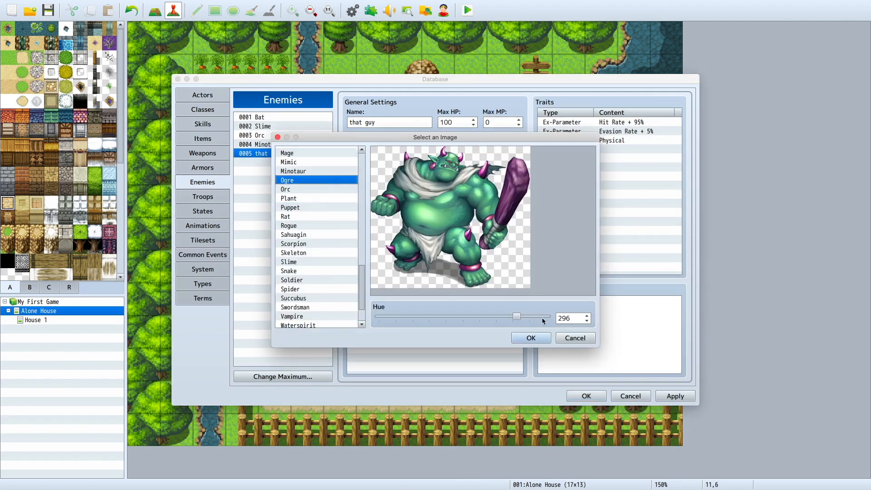
left_click(531, 338)
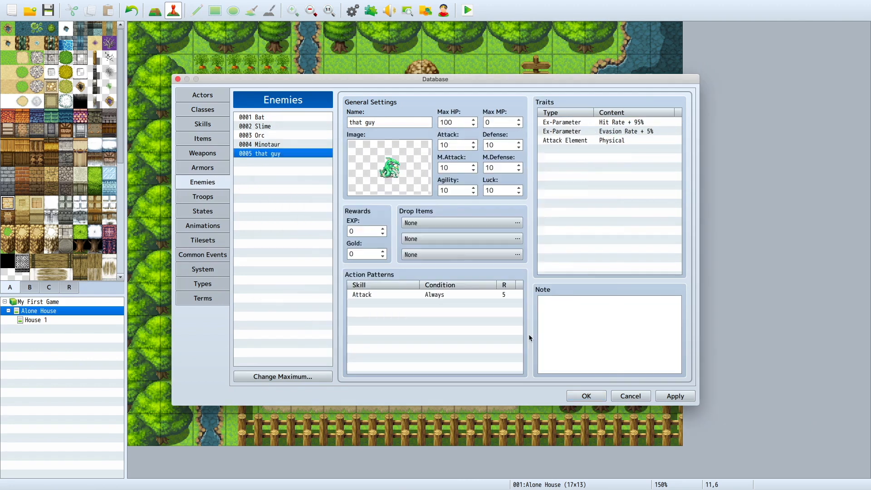
Step: Move the "that guy" enemy to the left side of the battle background in its troop
left_click(203, 196)
left_click(400, 180)
left_click_drag(400, 181, 383, 176)
Step: Set the troop's battle background to the IceCave ground with the Lava backdrop
left_click(537, 122)
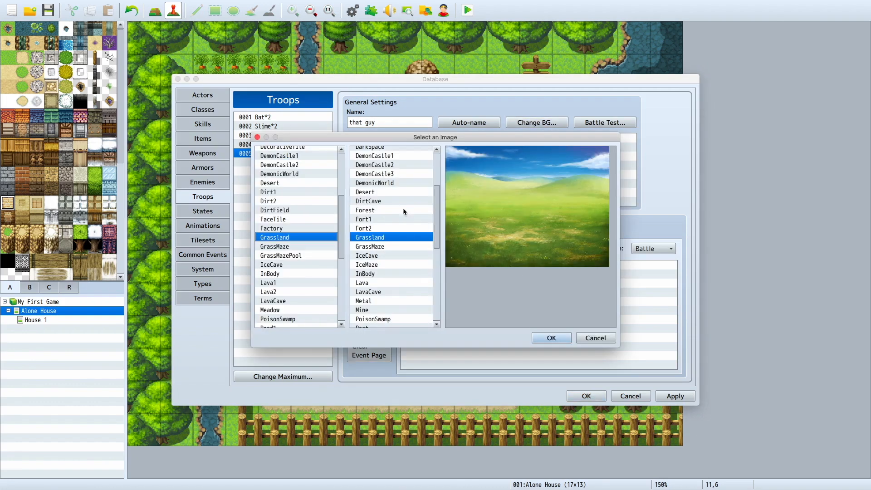
left_click(310, 256)
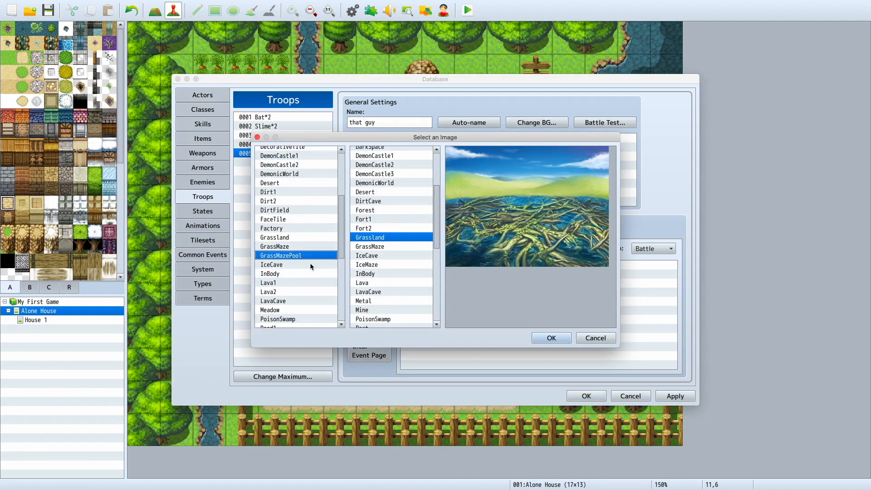
left_click(309, 264)
left_click(395, 202)
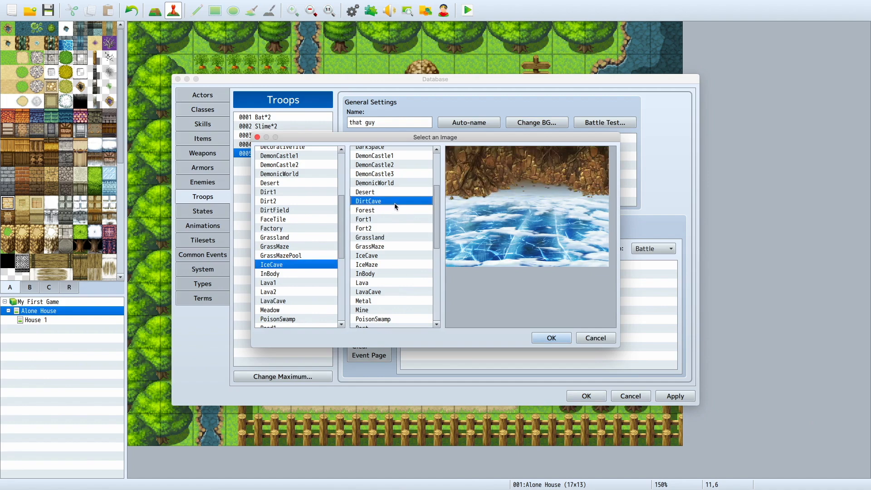
left_click(399, 255)
left_click(390, 292)
left_click(389, 284)
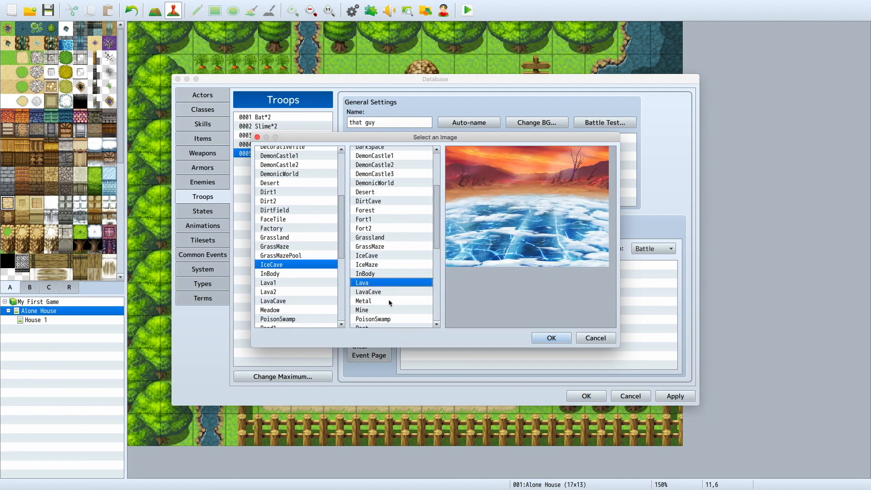
left_click(544, 337)
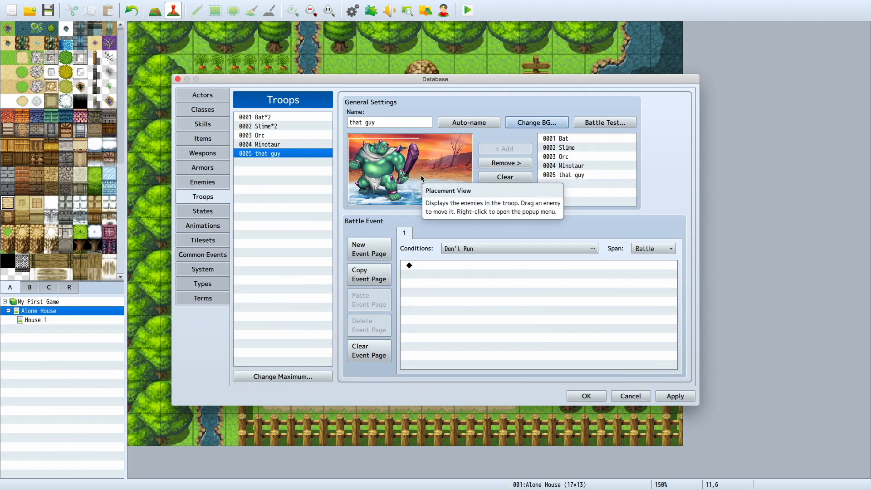
Step: Look at the event commands available for the troop's battle event and leave without adding one
left_click(481, 267)
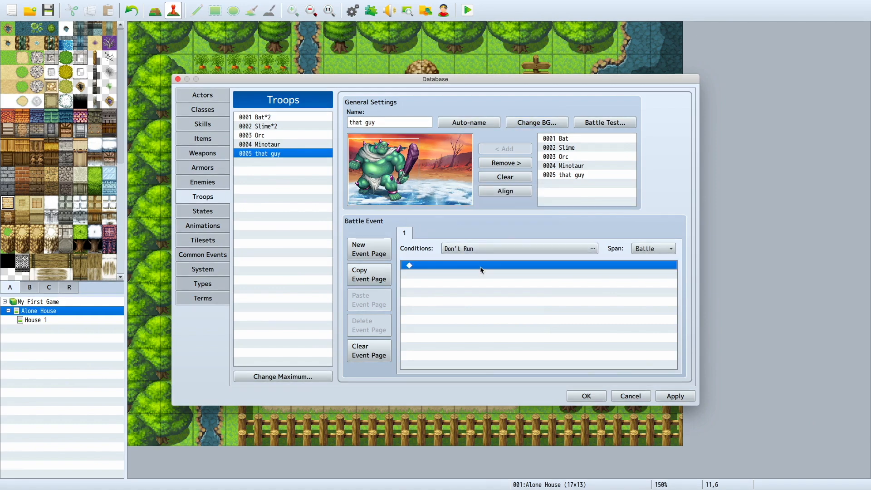
double_click(481, 267)
key("Escape")
Step: Check the battle test settings of the "that guy" troop and auto-name the troop
left_click(562, 140)
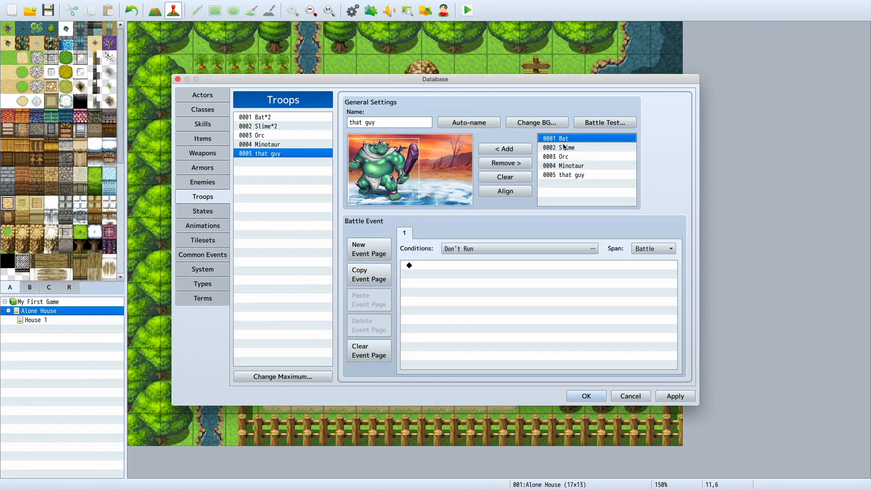
left_click(602, 123)
left_click(518, 311)
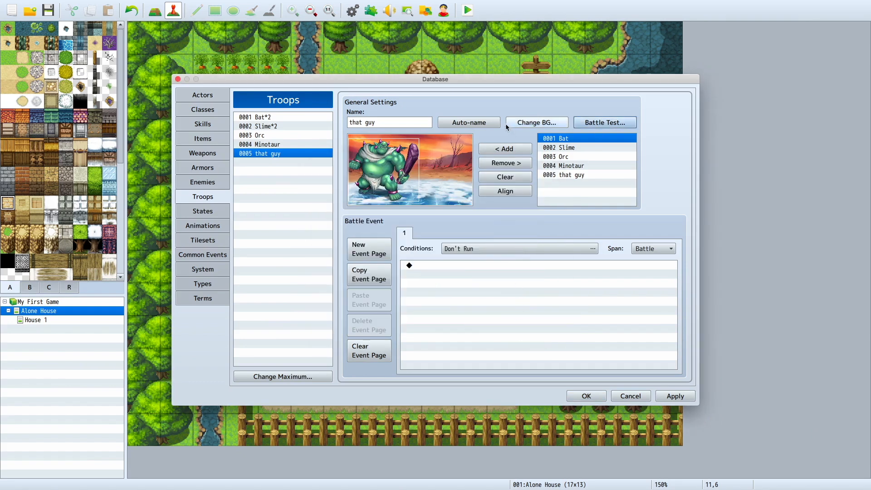
left_click(488, 127)
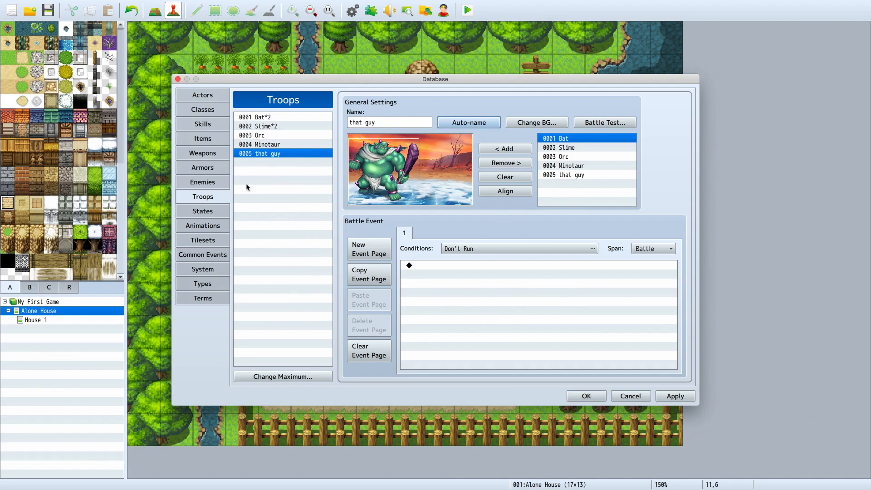
Step: Review the Poison, Guard, Knockout, Confusion, Sleep and Immortal states
left_click(203, 212)
left_click(270, 144)
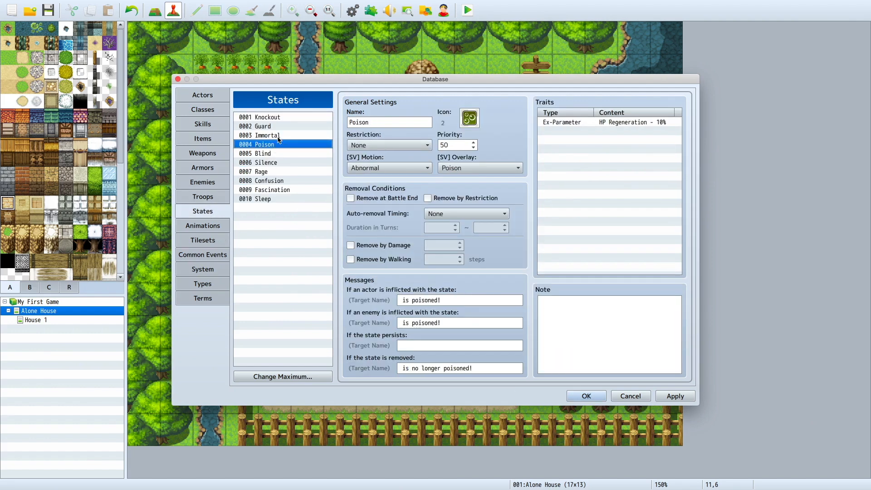
left_click(281, 126)
left_click(282, 118)
left_click(294, 181)
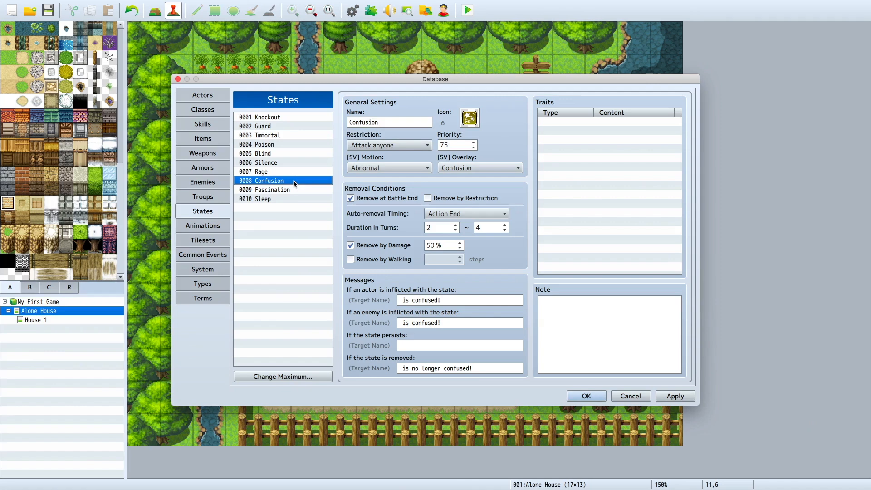
left_click(294, 199)
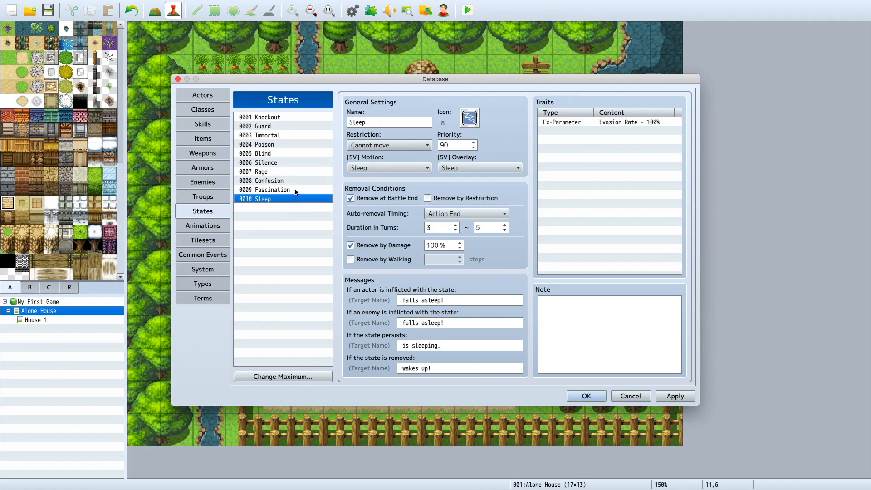
left_click(278, 136)
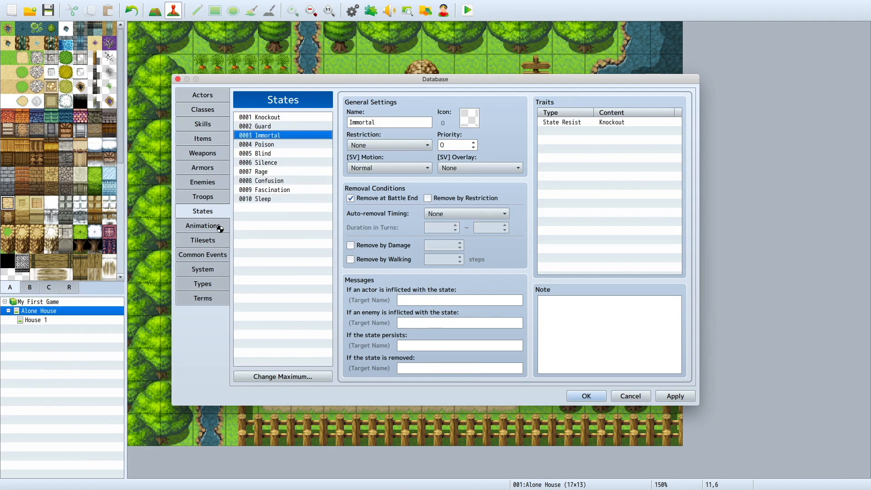
Step: Browse the animations list and preview the Pierce Physical animation
left_click(203, 226)
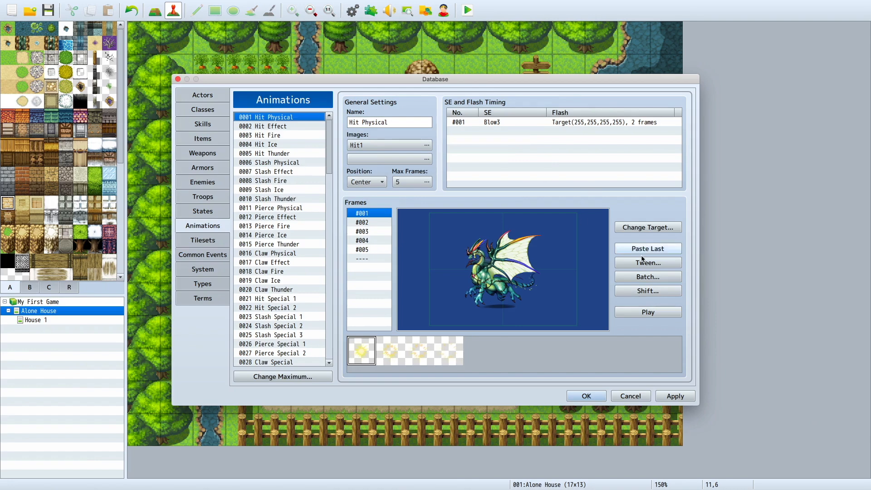
scroll(308, 236, "down", 10)
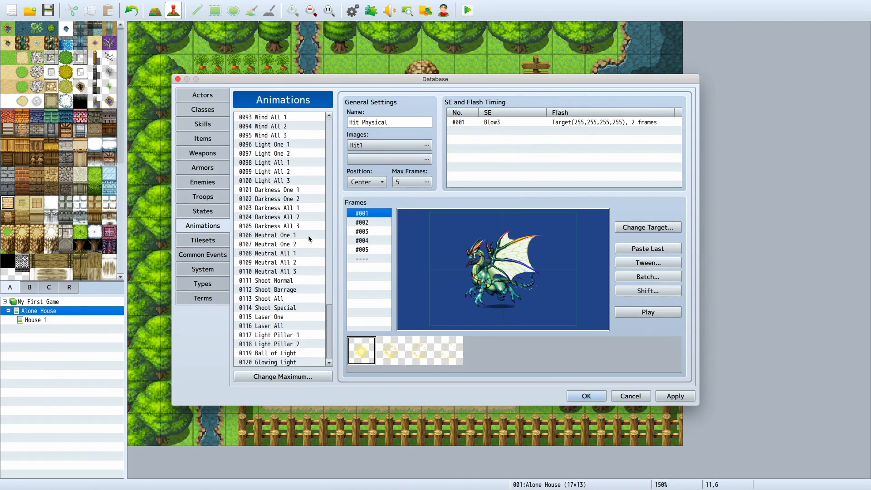
scroll(308, 234, "up", 10)
left_click(295, 210)
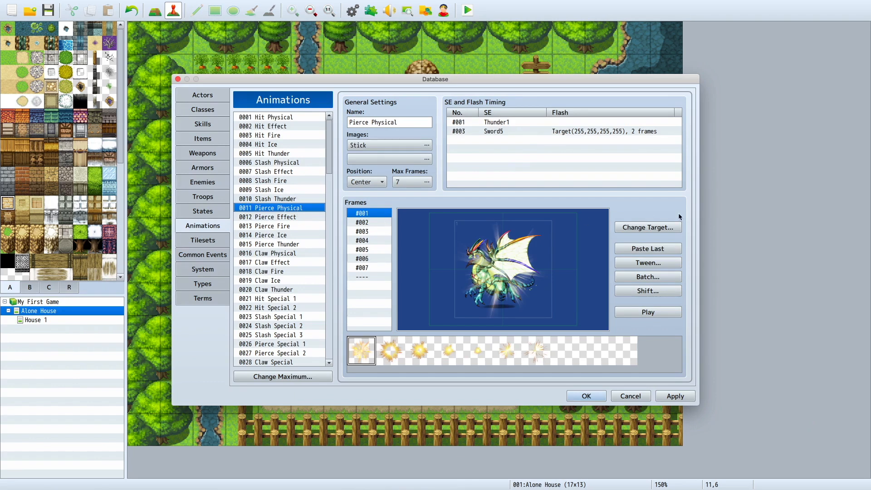
left_click(675, 312)
left_click(669, 313)
Step: Preview the Hit Special 1 and Pierce Special 1 animations
scroll(288, 295, "down", 1)
left_click(288, 295)
left_click(650, 313)
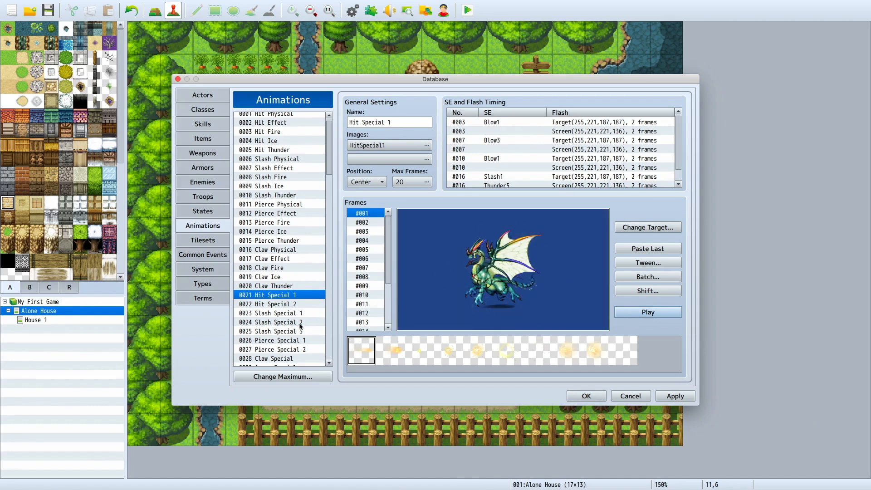
left_click(300, 340)
left_click(648, 312)
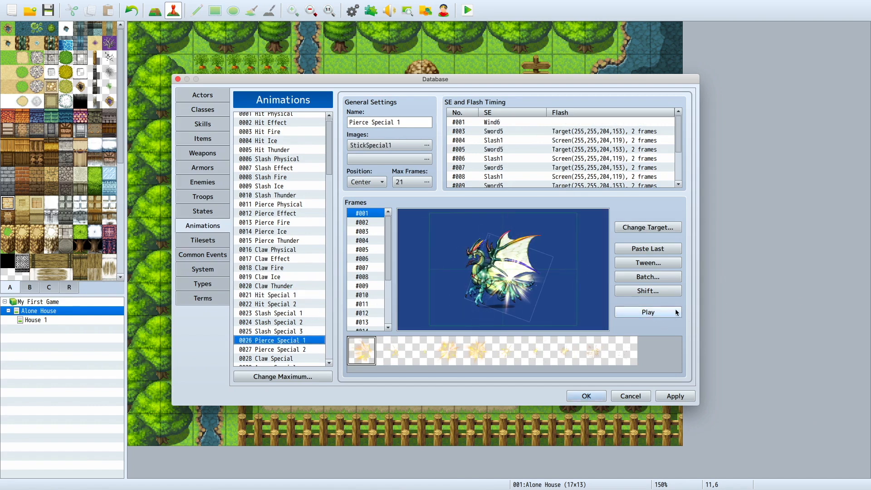
scroll(301, 265, "down", 20)
left_click(484, 349)
left_click(633, 314)
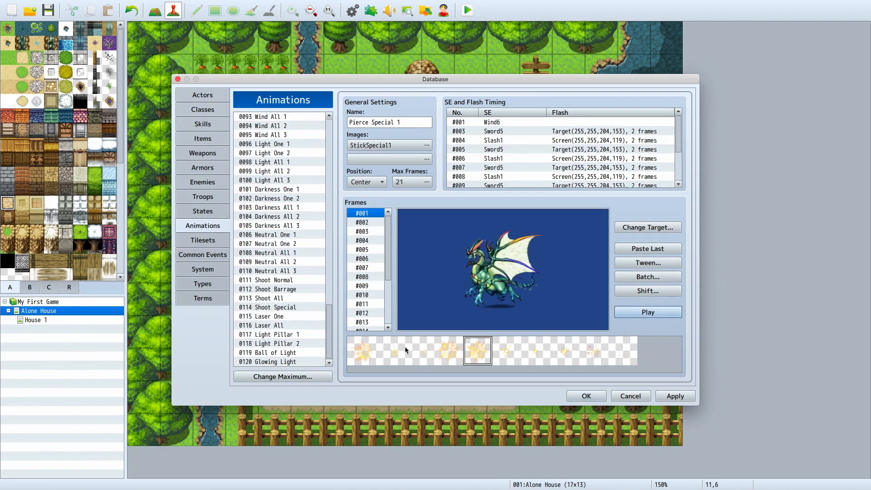
Step: Preview the Glowing Light, Ball of Light and Laser All animations
left_click(273, 362)
left_click(653, 313)
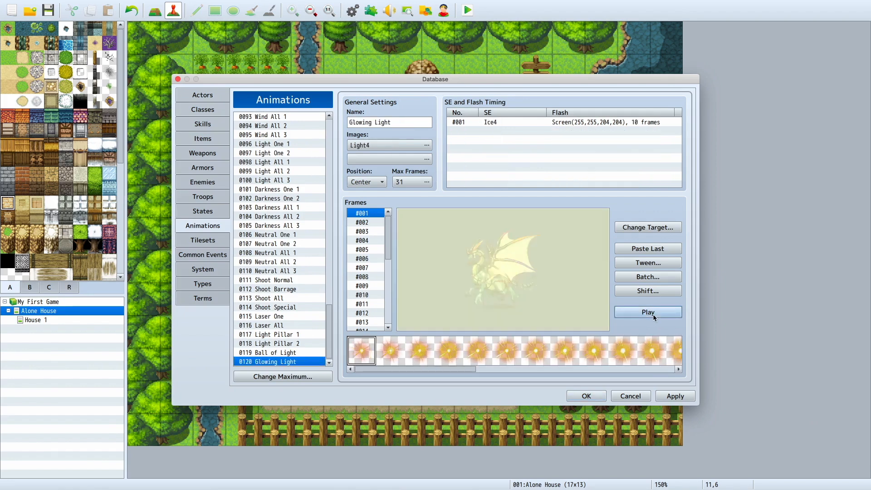
left_click(303, 353)
left_click(631, 312)
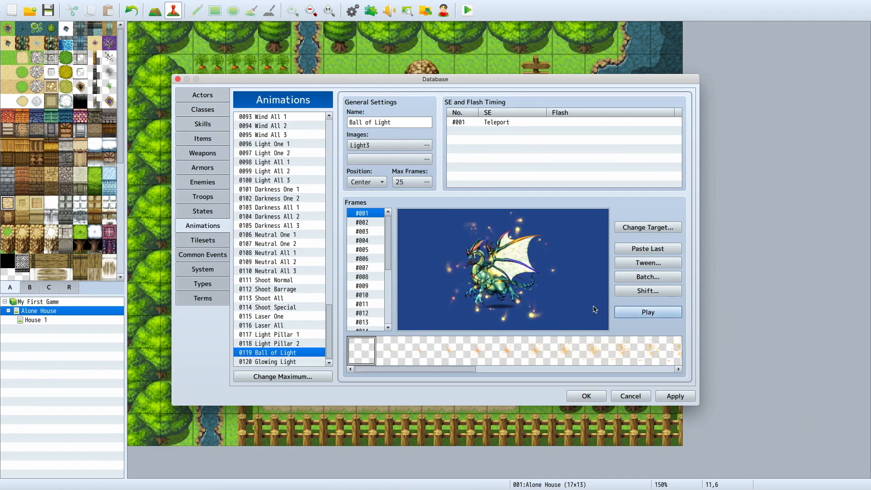
left_click(287, 325)
left_click(655, 312)
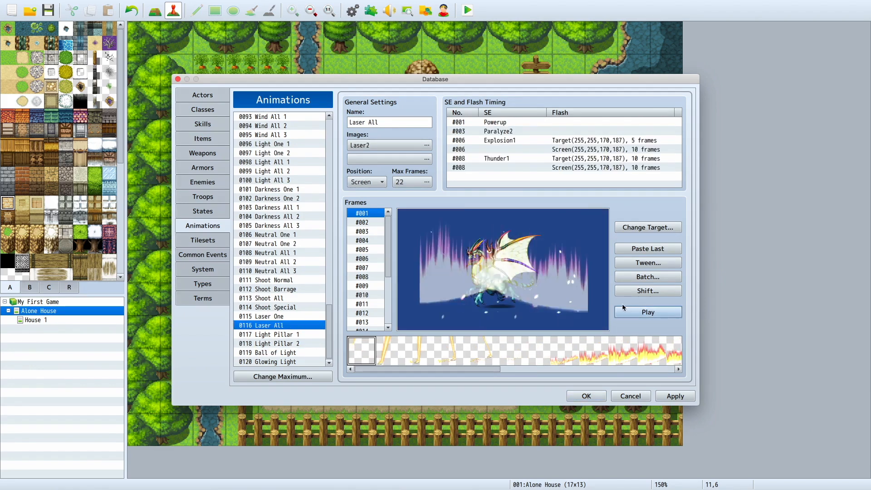
Step: Review the Outside, SF Outside and SF Inside tilesets
left_click(198, 239)
left_click(274, 127)
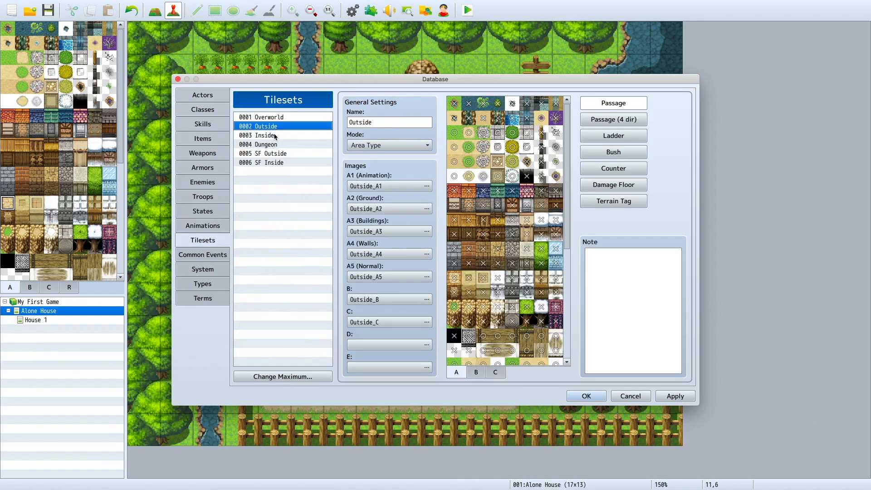
left_click(276, 154)
left_click(275, 163)
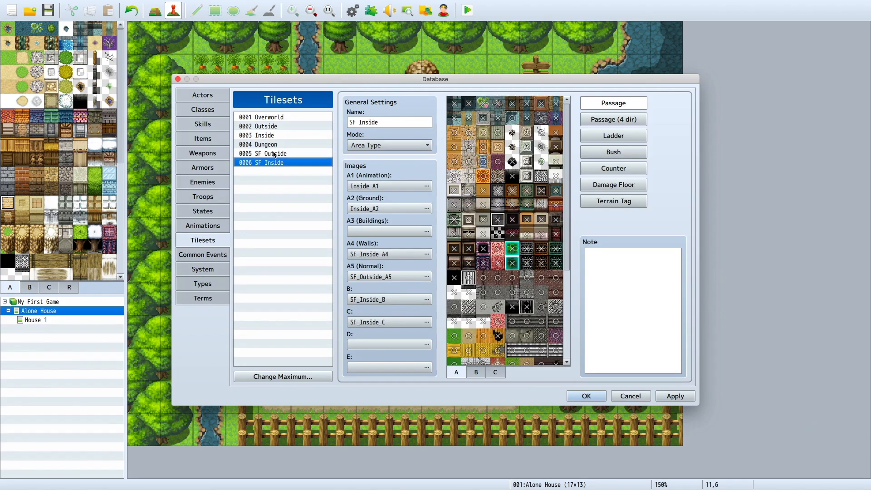
Step: Set the maximum number of tilesets to 7 and compare the blank tileset 0007 with SF Inside
left_click(313, 376)
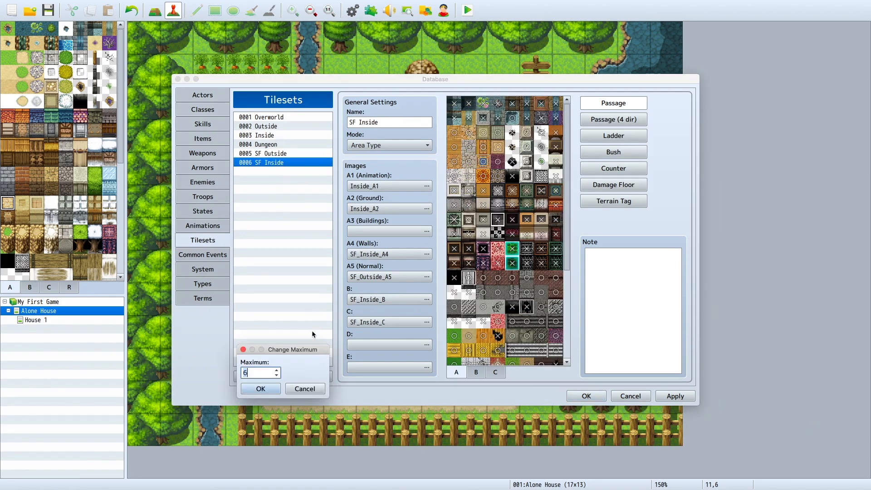
type("7")
key("Return")
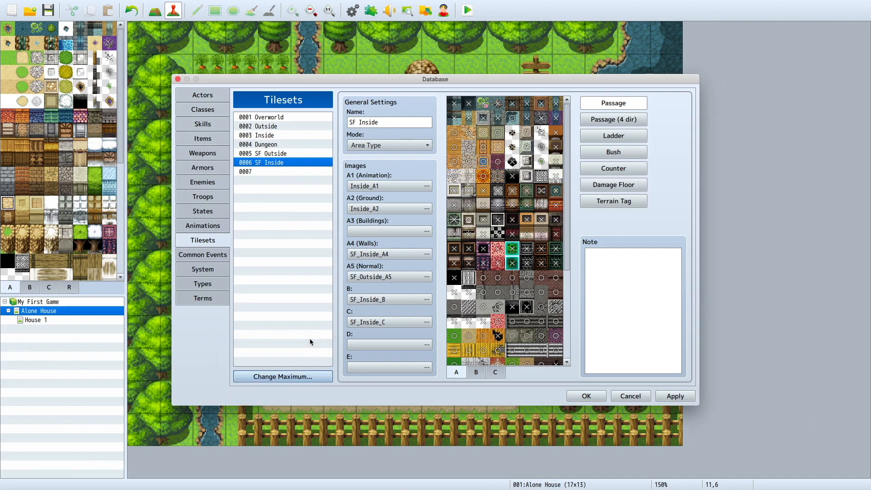
left_click(280, 172)
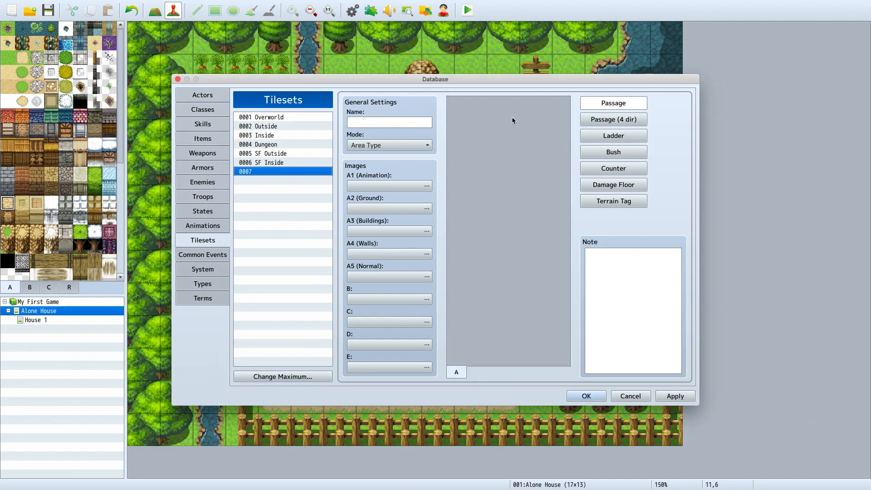
left_click(326, 163)
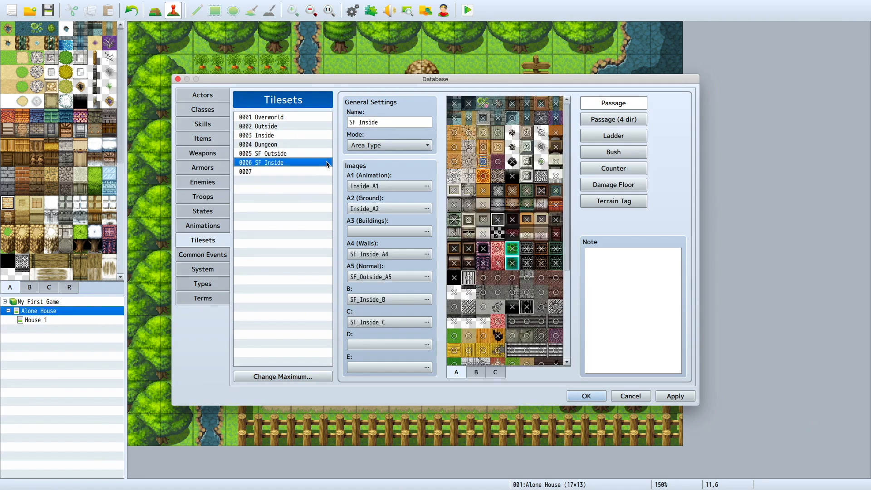
left_click(310, 172)
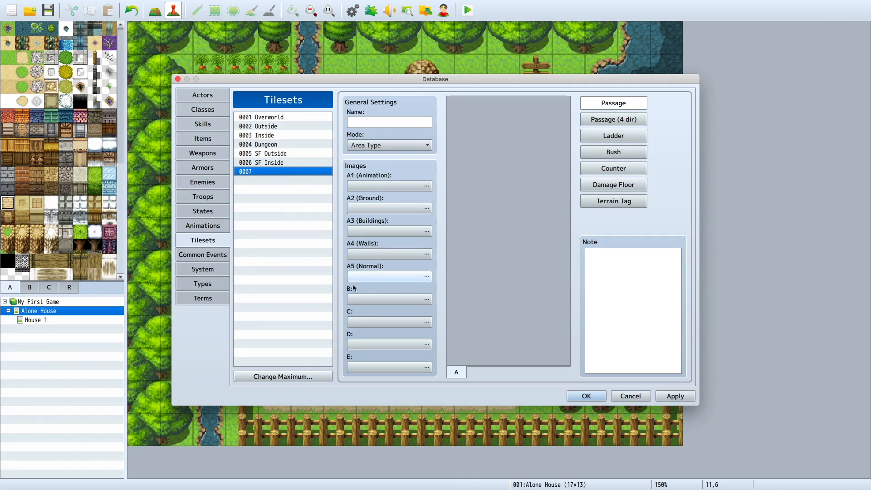
Step: In the System settings, delete the three unassigned "?" entries from the Starting Party, keeping only Greg
left_click(209, 256)
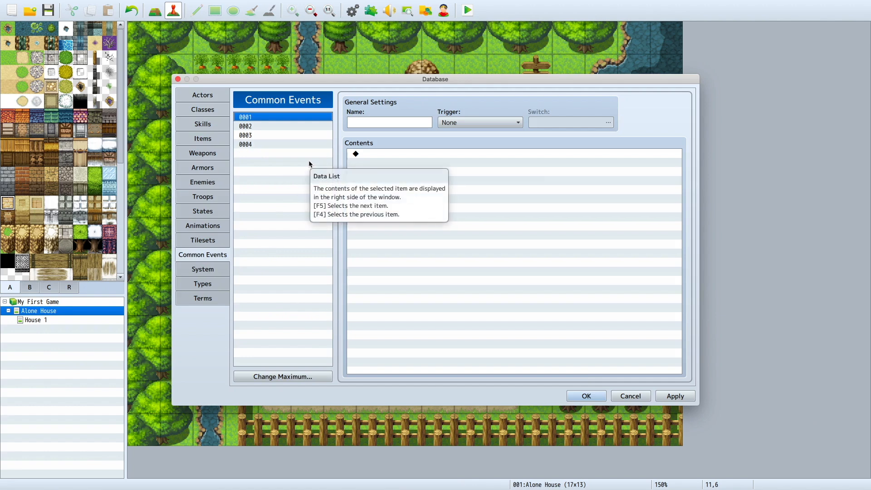
left_click(196, 274)
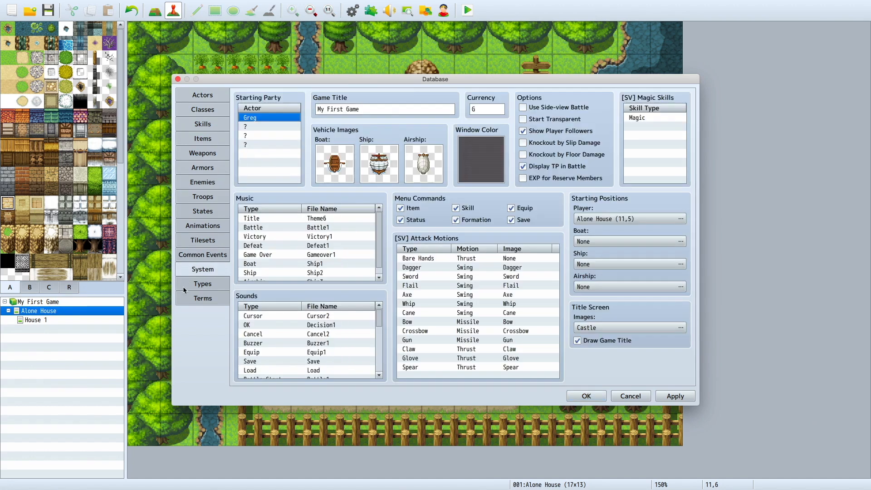
left_click(276, 136)
left_click(276, 127)
right_click(276, 128)
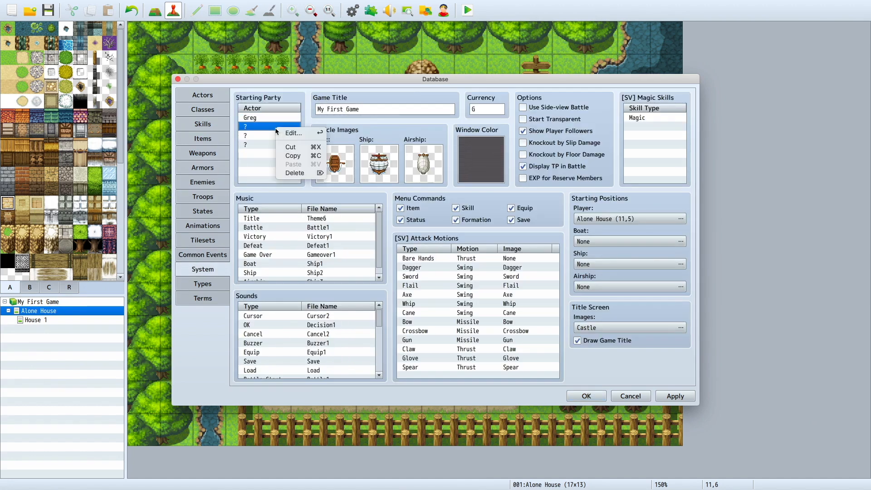
left_click(290, 173)
left_click(275, 144)
right_click(276, 143)
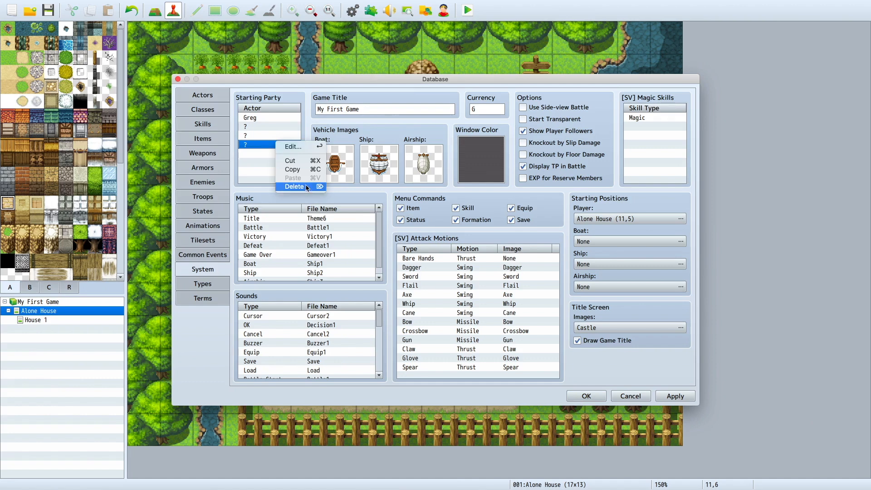
left_click(291, 135)
right_click(290, 133)
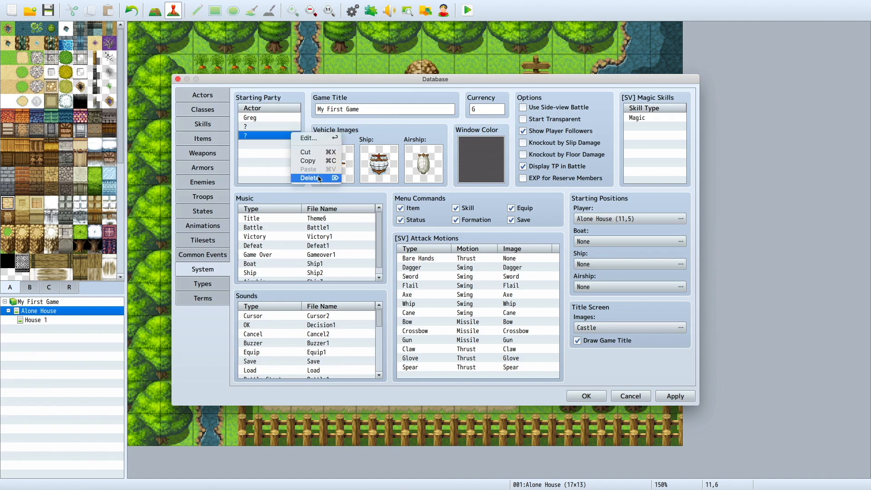
left_click(299, 177)
left_click(282, 127)
right_click(282, 127)
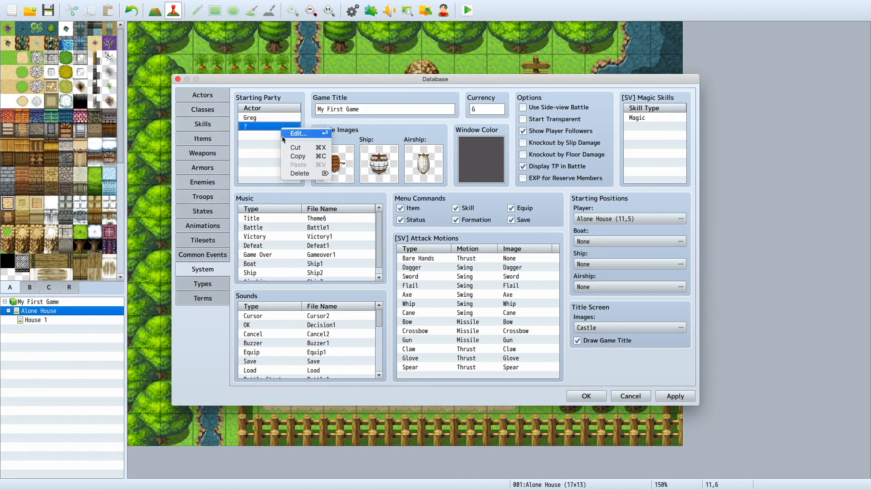
left_click(316, 175)
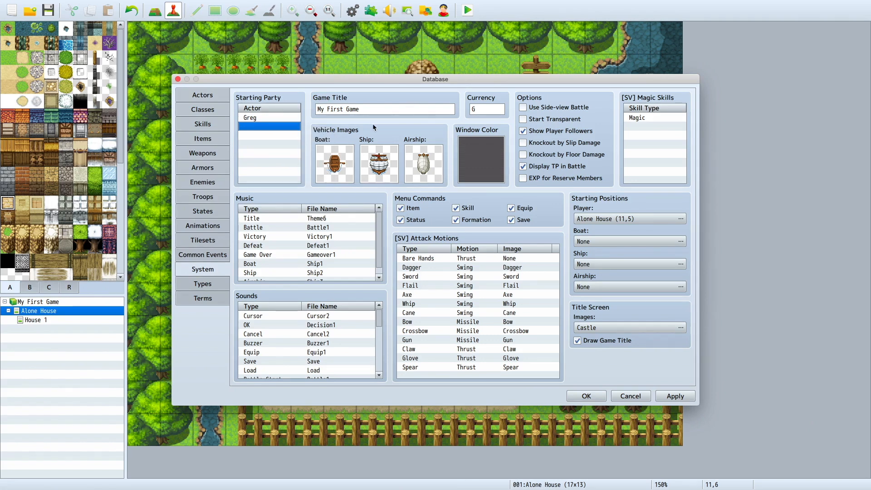
Step: Change the game title to "my guy alone"
left_click(342, 108)
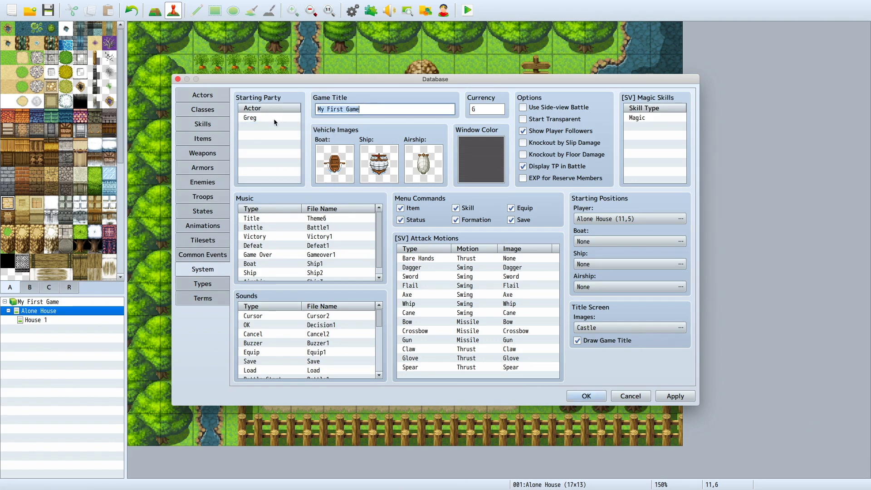
type("gr")
key("BackSpace")
key("BackSpace")
type("mty")
key("BackSpace")
type("y guyu")
key("BackSpace")
key("BackSpace")
key("BackSpace")
type("alon")
left_click_drag(259, 84, 203, 73)
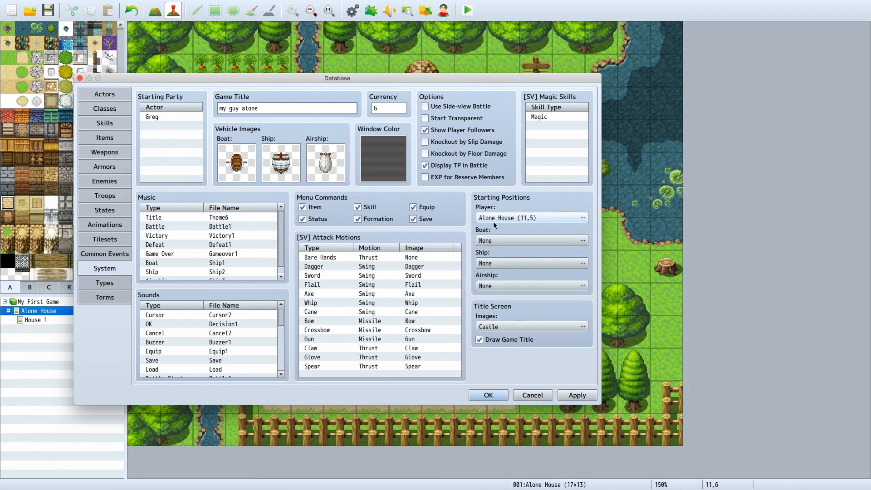
Step: Try a sailing sprite from the Vehicle sheet as the boat image, restore the rowboat, and look at the Window Color settings
double_click(234, 162)
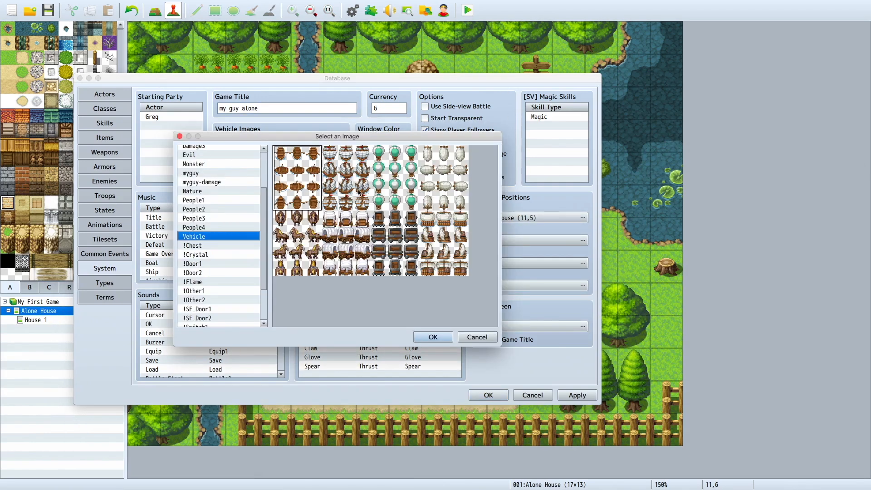
double_click(459, 267)
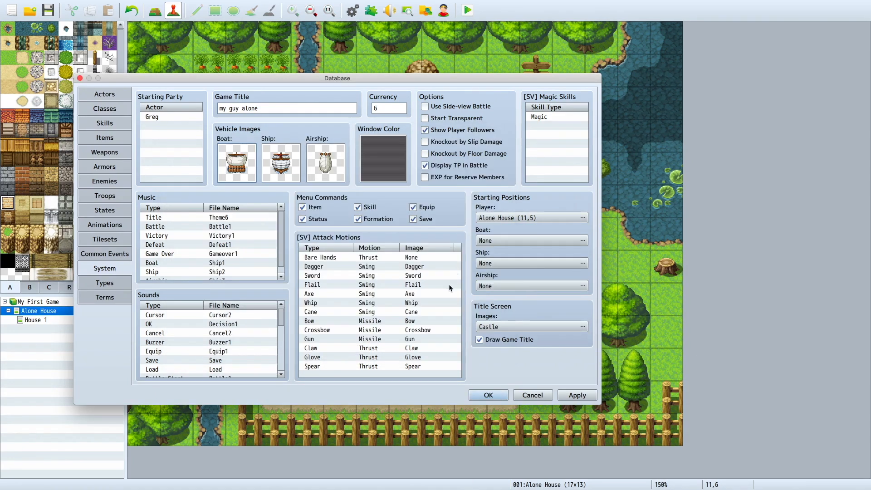
double_click(251, 171)
left_click(288, 174)
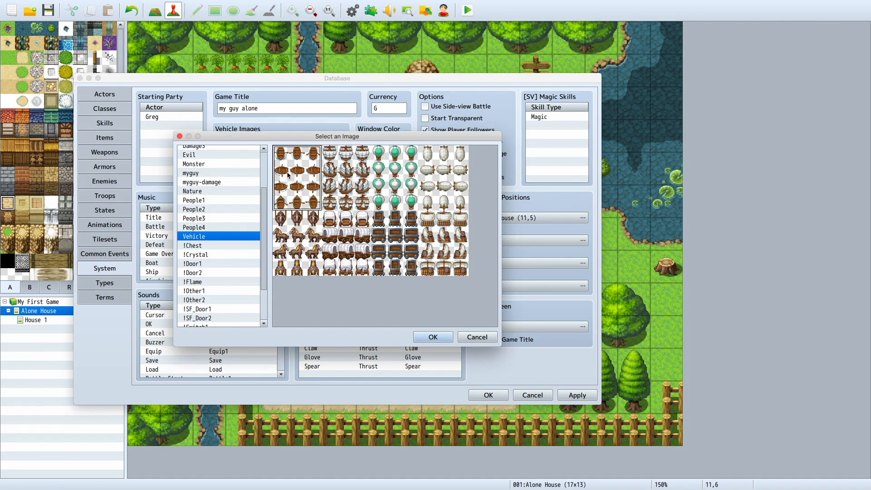
double_click(288, 174)
double_click(395, 158)
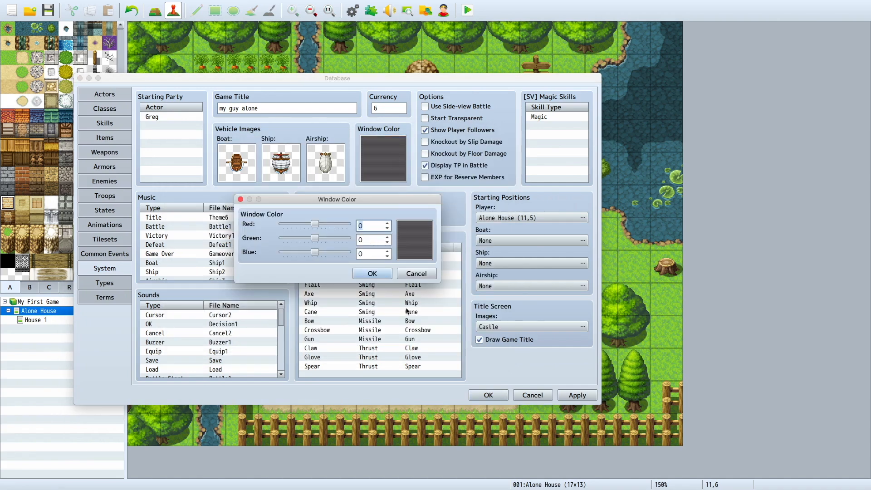
left_click(417, 275)
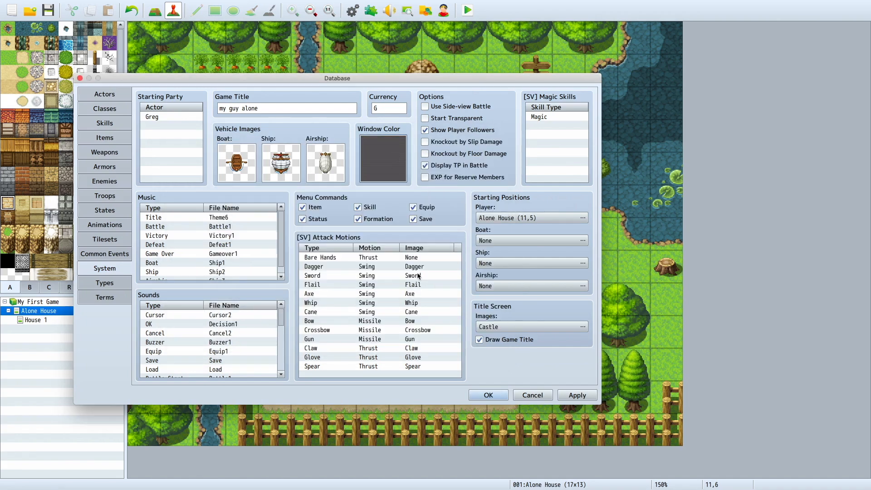
Step: Compare Theme2, Theme6 and Theme1 by listening, and set the title music to Theme1
double_click(257, 218)
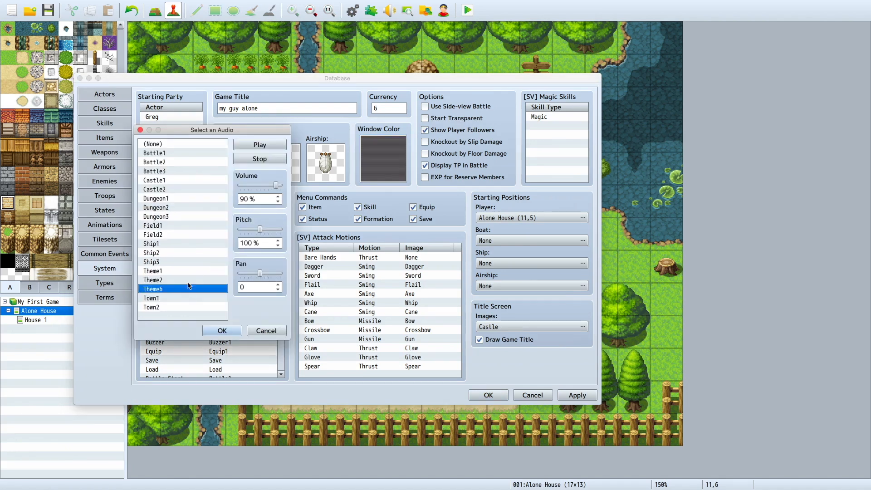
left_click(189, 280)
left_click(261, 147)
left_click(199, 289)
left_click(255, 147)
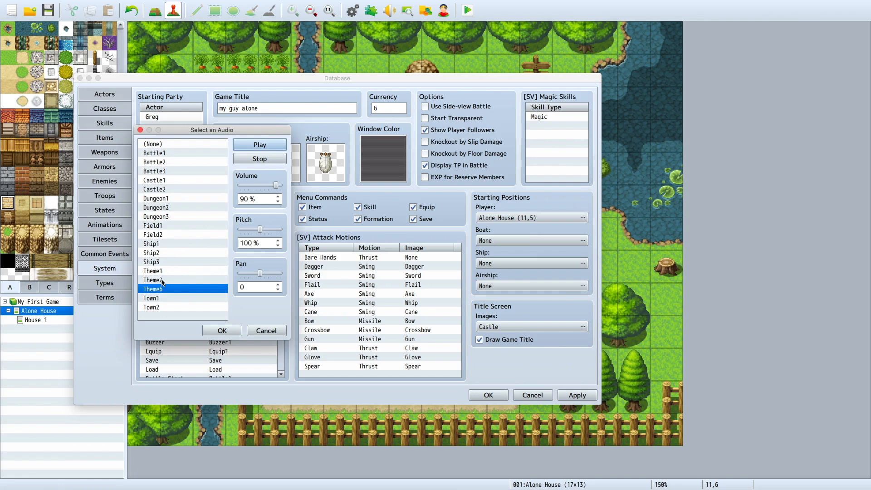
left_click(164, 280)
left_click(175, 271)
left_click(261, 145)
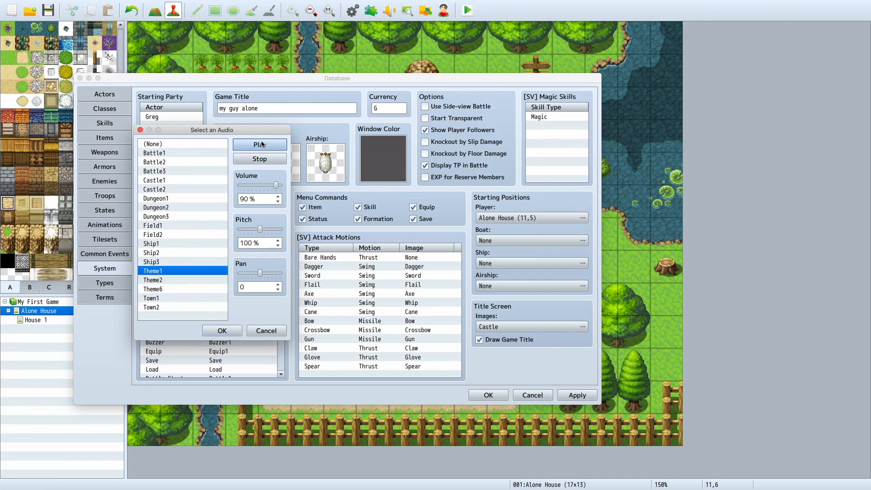
left_click(238, 333)
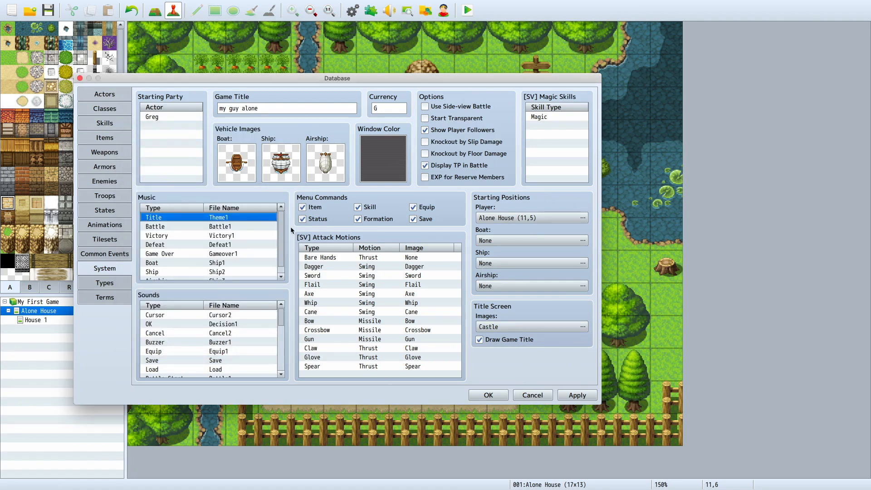
double_click(266, 218)
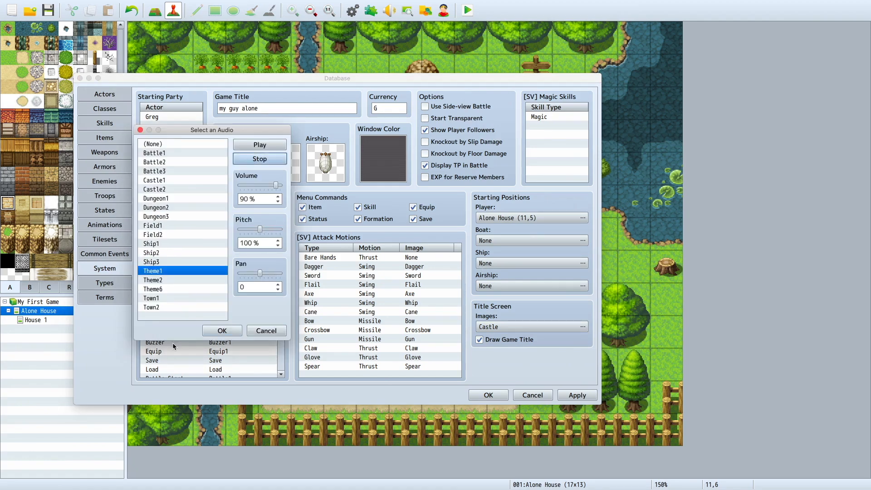
left_click(214, 332)
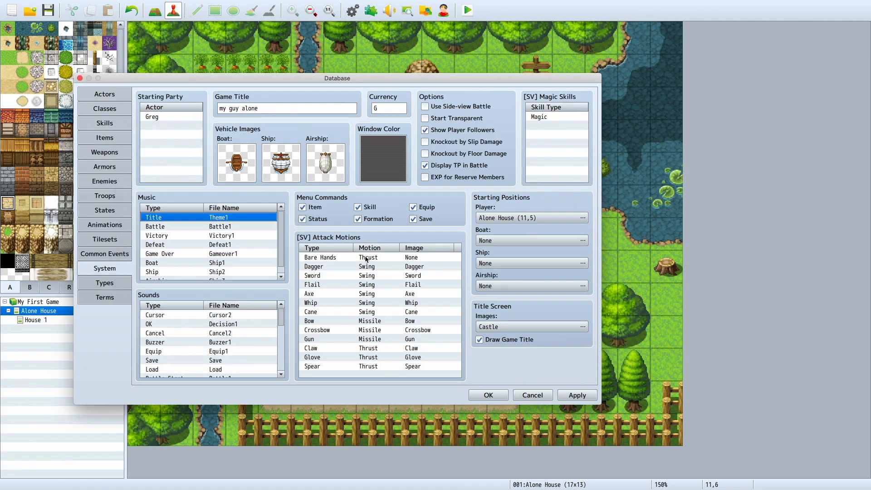
Step: Set the title screen image to Dragon with the Floral frame, after comparing it with the Medieval frame
double_click(480, 330)
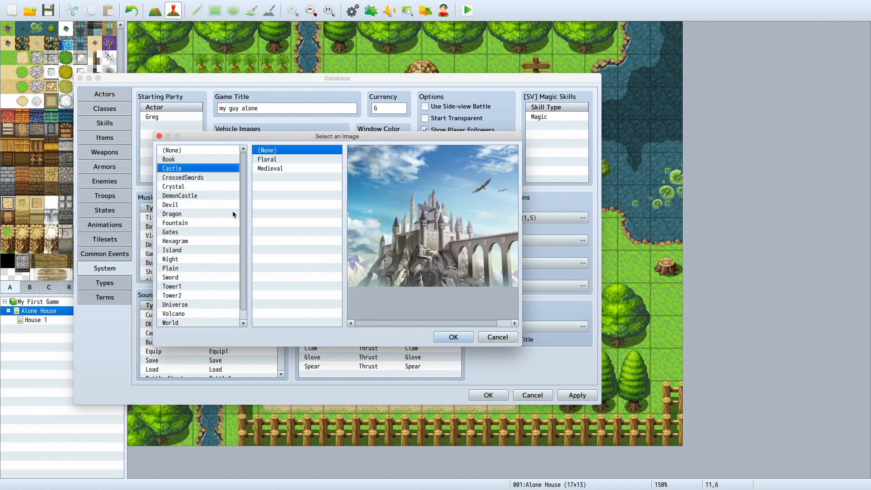
left_click(233, 213)
left_click(304, 170)
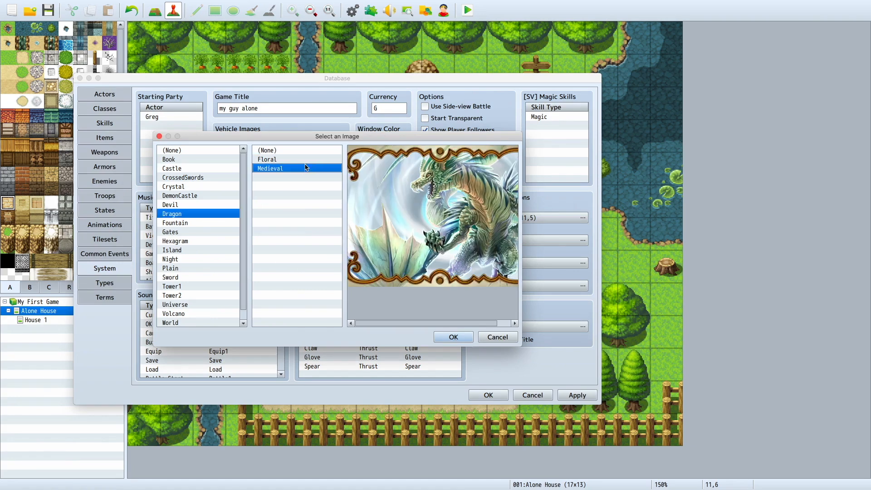
left_click(306, 161)
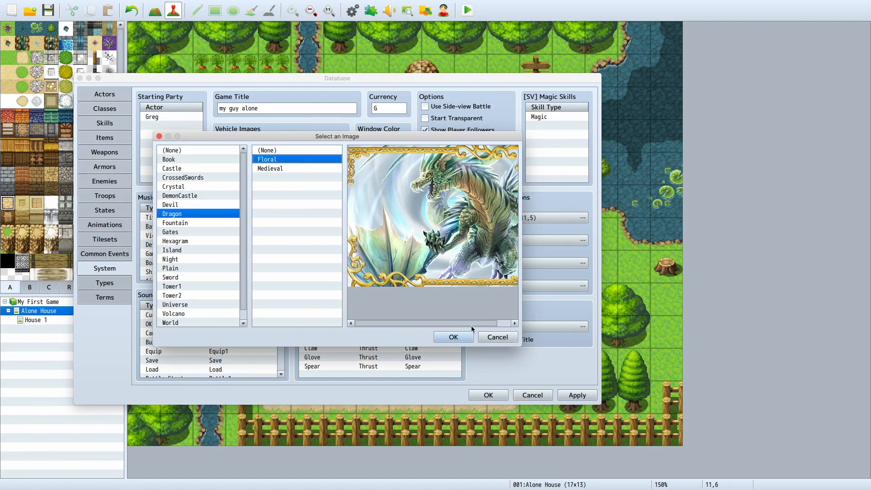
left_click(453, 337)
Step: Set the currency to "bux", enable Use Side-view Battle and disable Show Player Followers
left_click(389, 106)
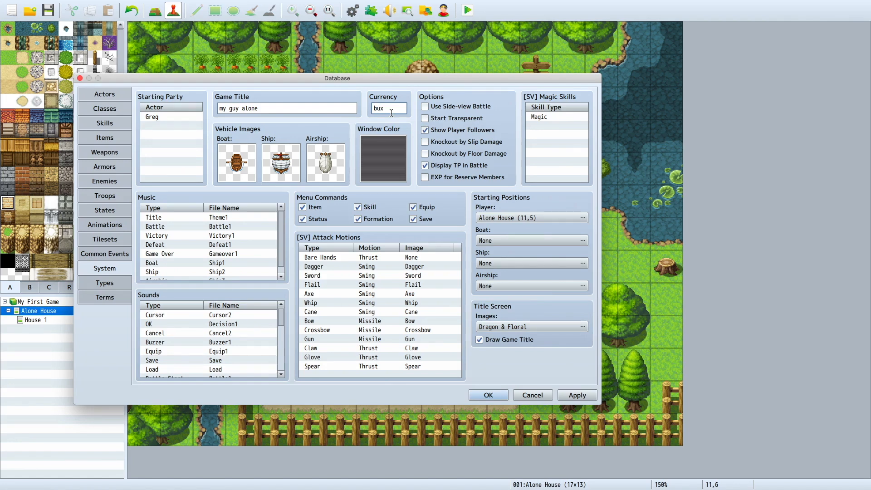
left_click(439, 107)
left_click(430, 132)
Step: Review the database's Types and Terms, and apply the System changes to close the database
left_click(124, 281)
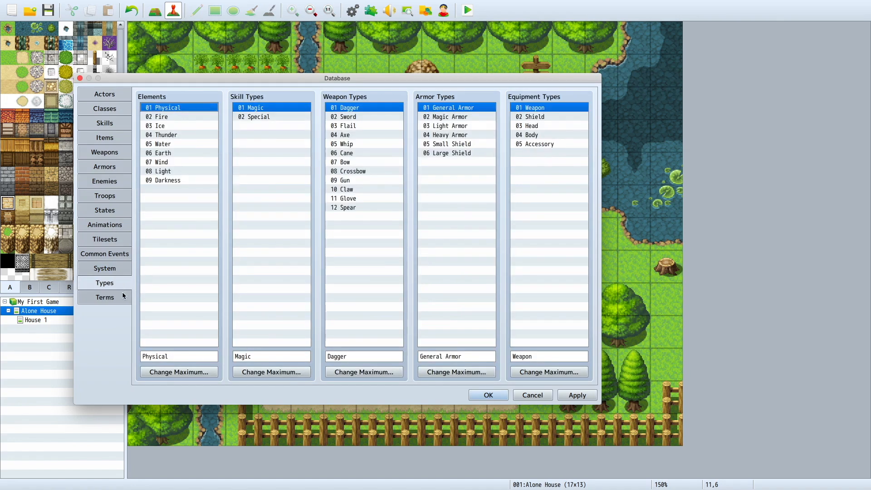
left_click(122, 296)
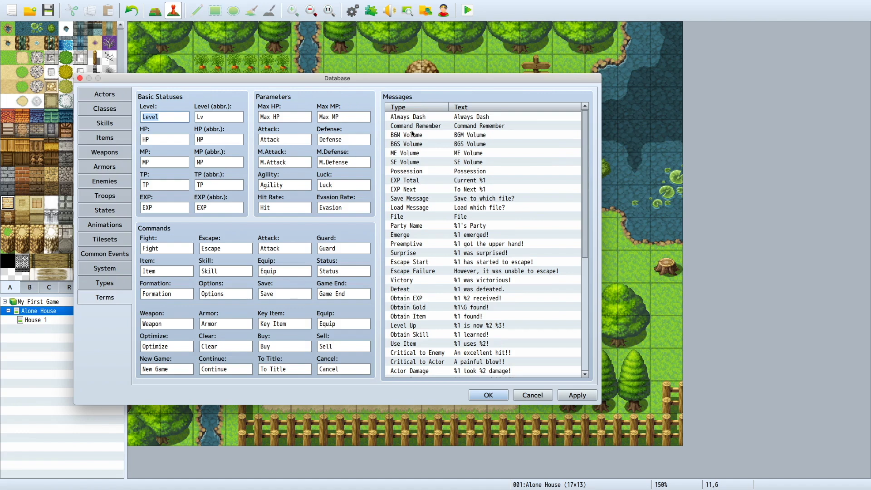
left_click(97, 284)
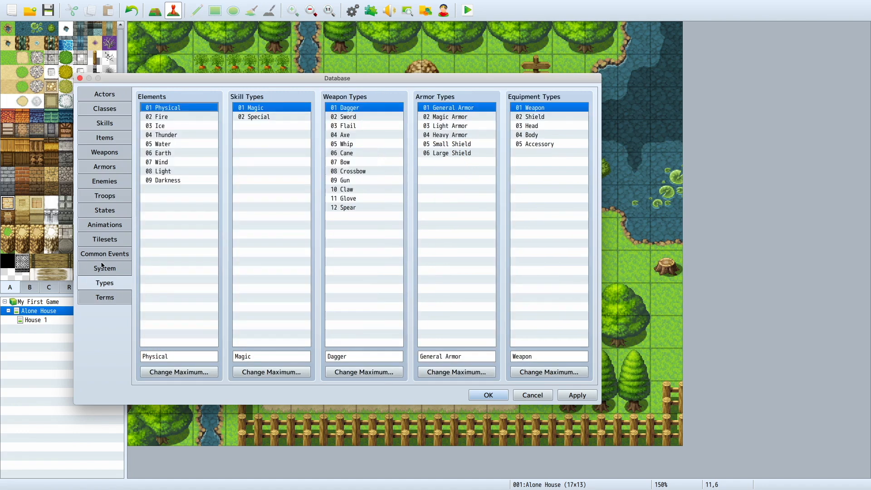
left_click(102, 268)
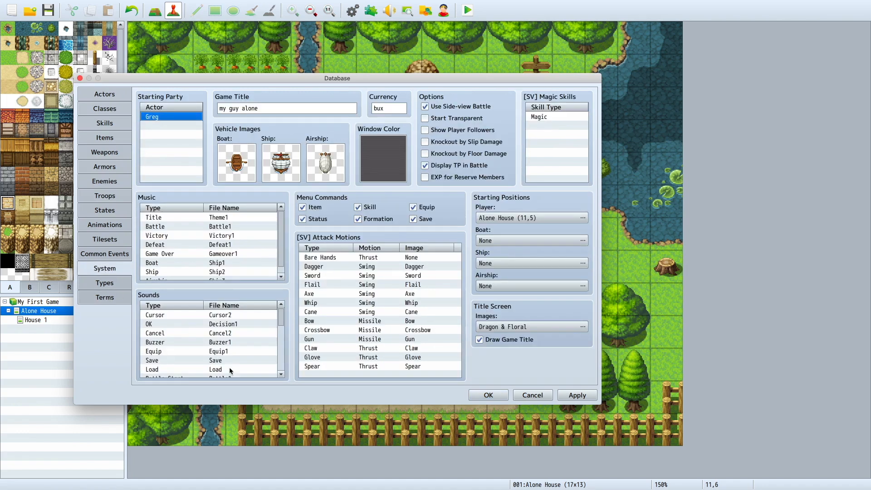
left_click(574, 394)
left_click(488, 395)
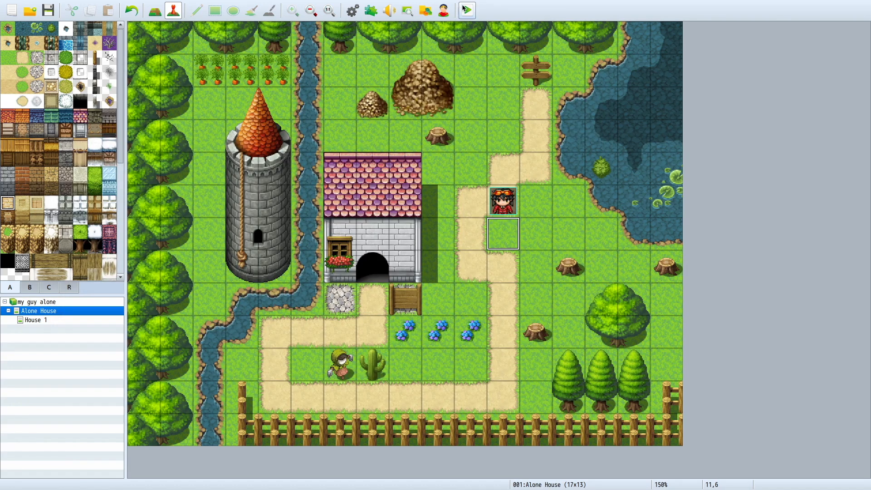
Step: Launch the playtest in full screen and start a new game from the title screen
left_click(466, 9)
left_click(402, 263)
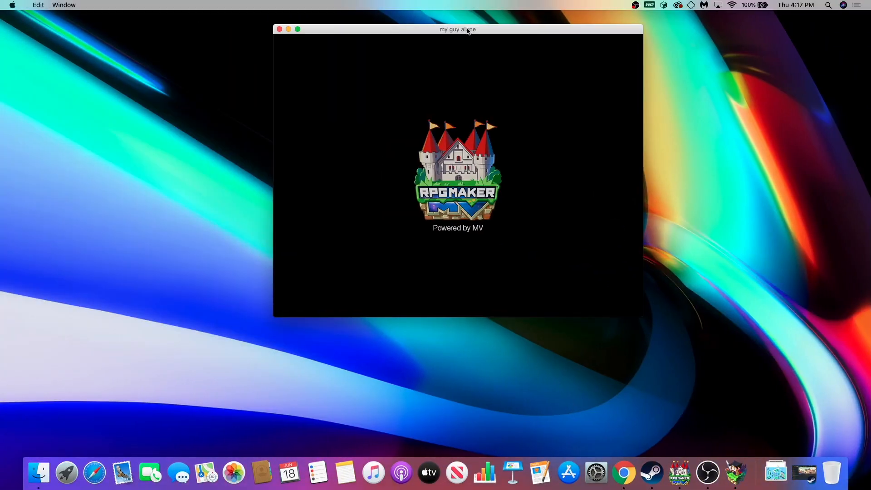
left_click(298, 30)
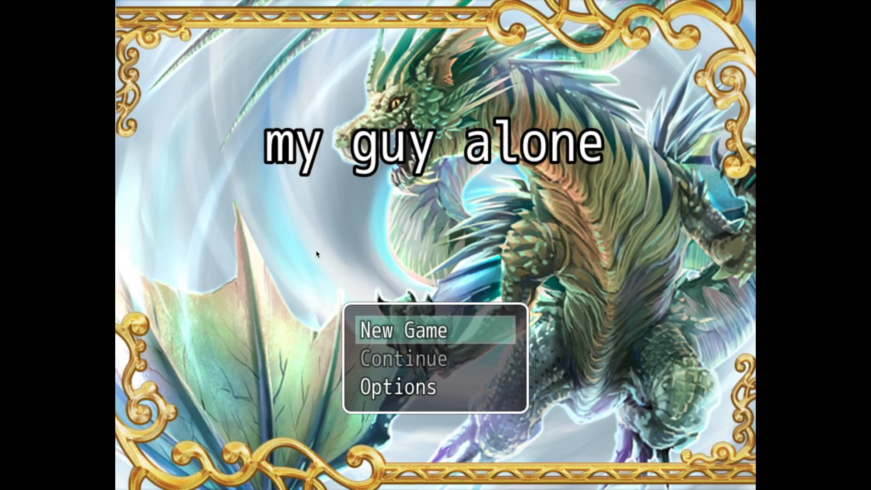
key("Return")
Step: Walk the character down the dirt path and around its lower stretch to check movement without followers
key("Down")
key("Left")
key("Down")
key("Right")
key("Down")
key("Down")
key("Left")
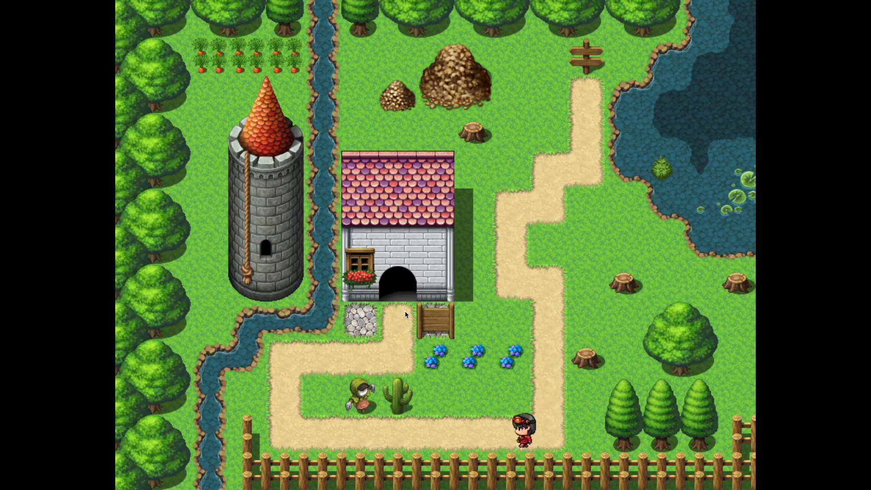
key("Up")
key("Down")
key("Right")
key("Up")
key("Left")
key("Down")
key("Right")
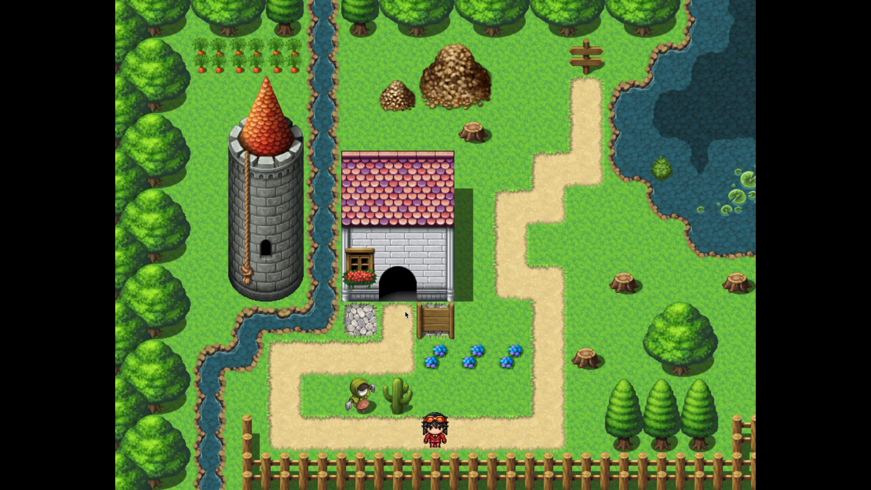
Step: Open the in-game main menu and view the Item screen
key("Escape")
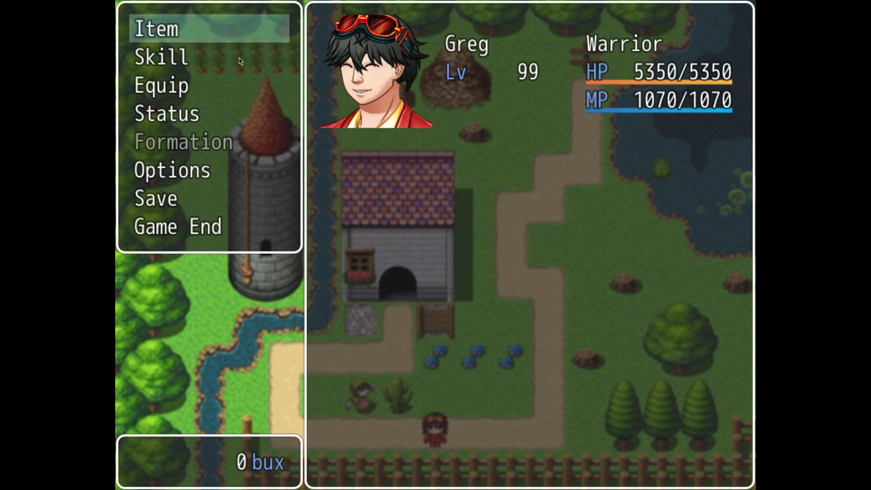
left_click(249, 34)
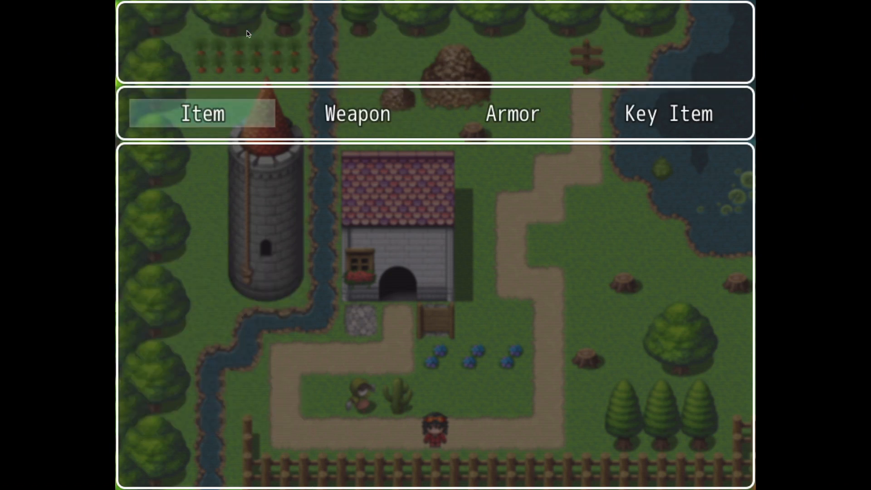
Step: Leave the Item screen and view the character's Status screen from the in-game main menu
left_click(274, 116)
key("Escape")
key("Escape")
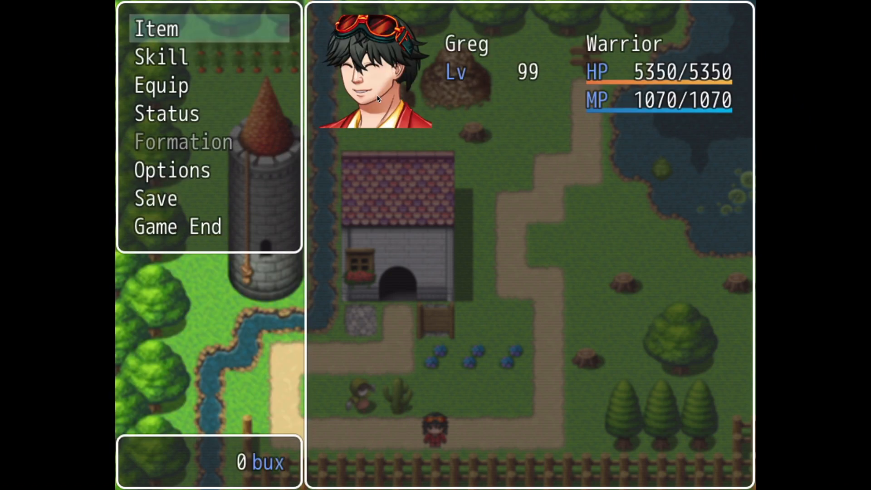
key("Down")
key("Down")
key("Down")
key("Return")
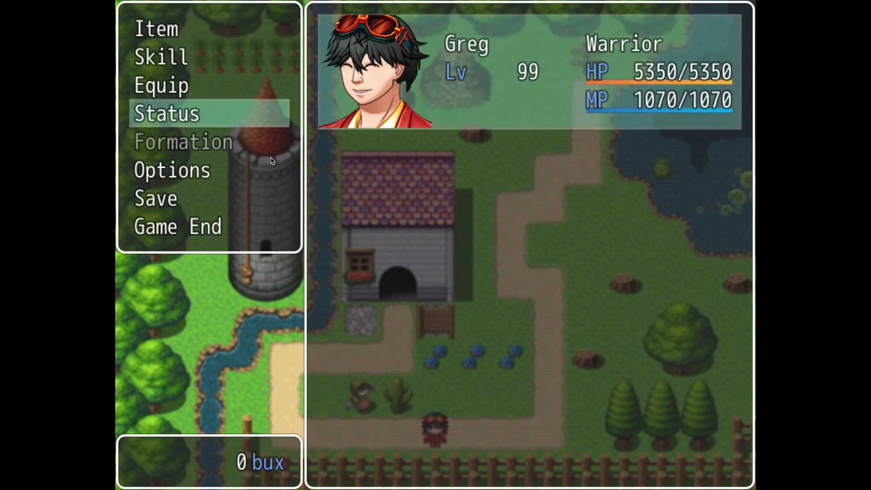
left_click(377, 98)
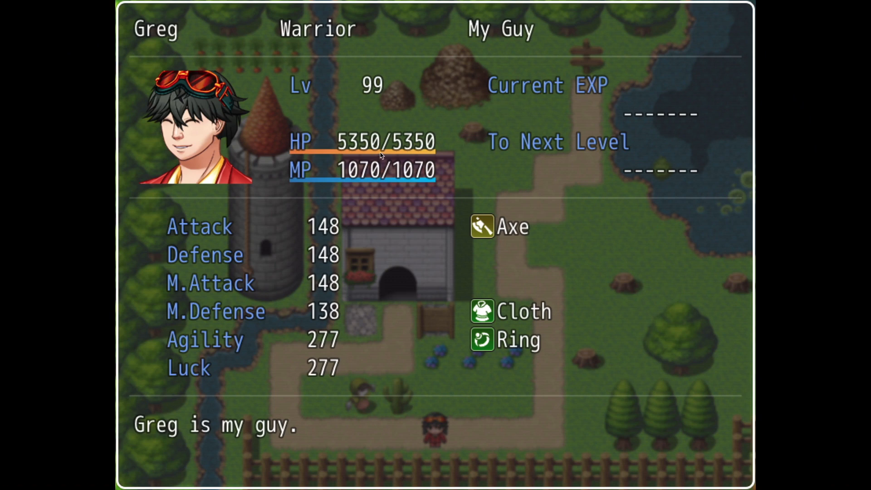
key("Escape")
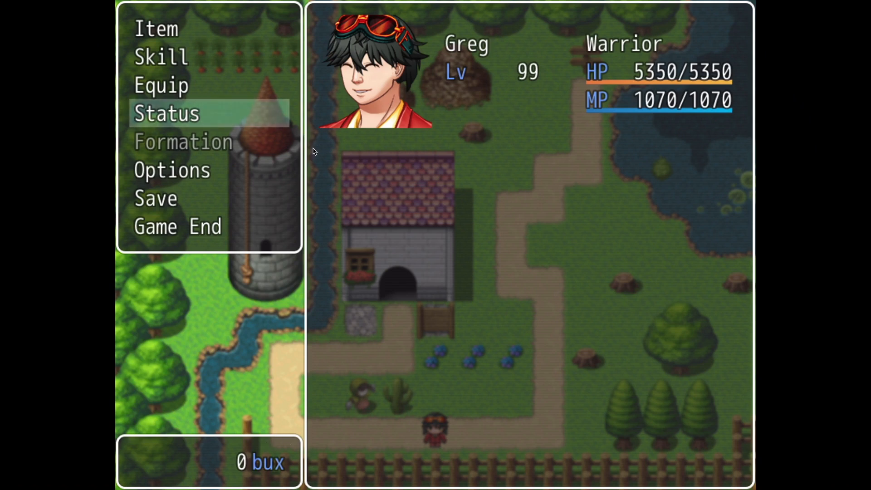
Step: Check the in-game Save screen without saving, and leave the menu to end the playtest
key("Down")
key("Down")
key("Down")
key("Down")
key("Up")
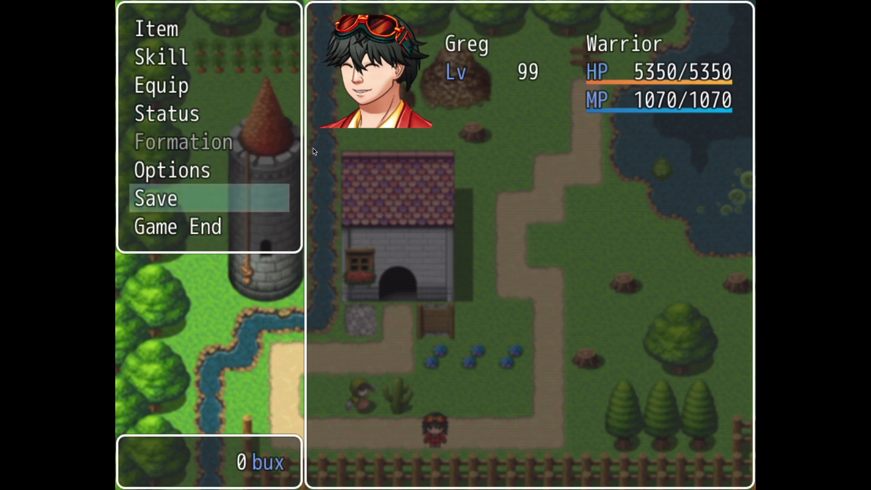
key("Return")
key("Escape")
key("Escape")
mouse_move(326, 2)
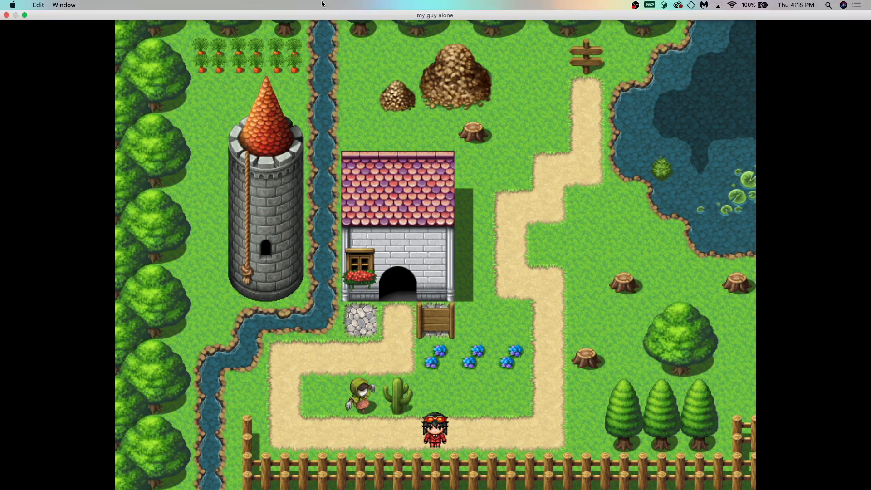
left_click(6, 15)
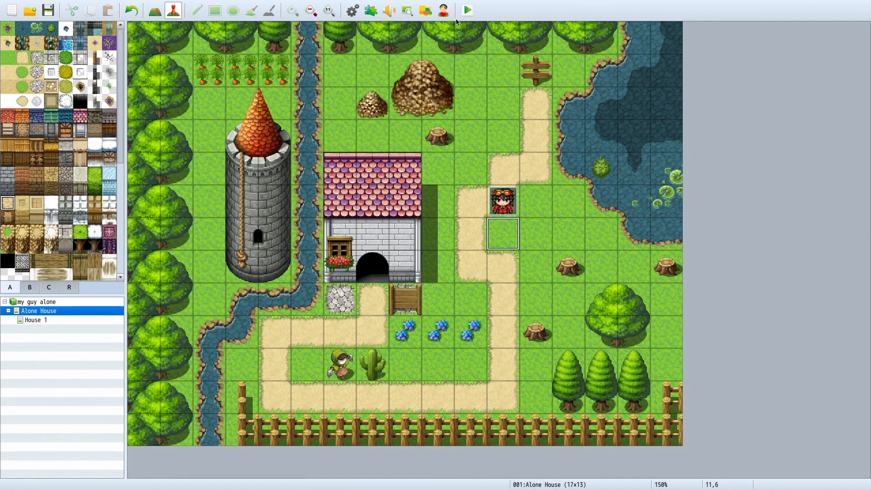
Step: Open the database's System settings and check the audio files available for the Title music
left_click(352, 10)
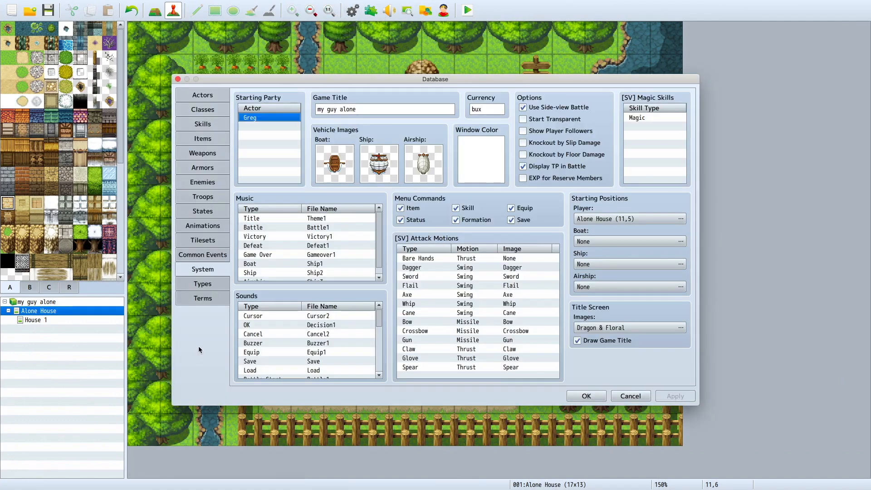
left_click(302, 219)
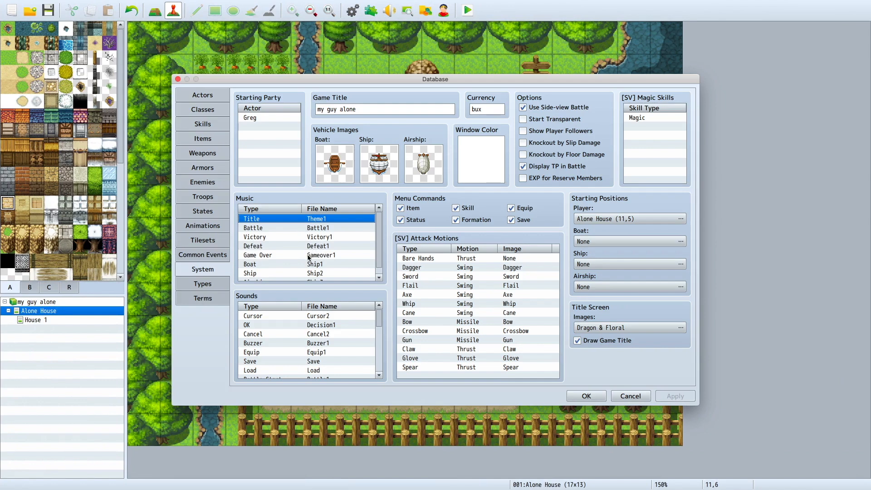
double_click(314, 219)
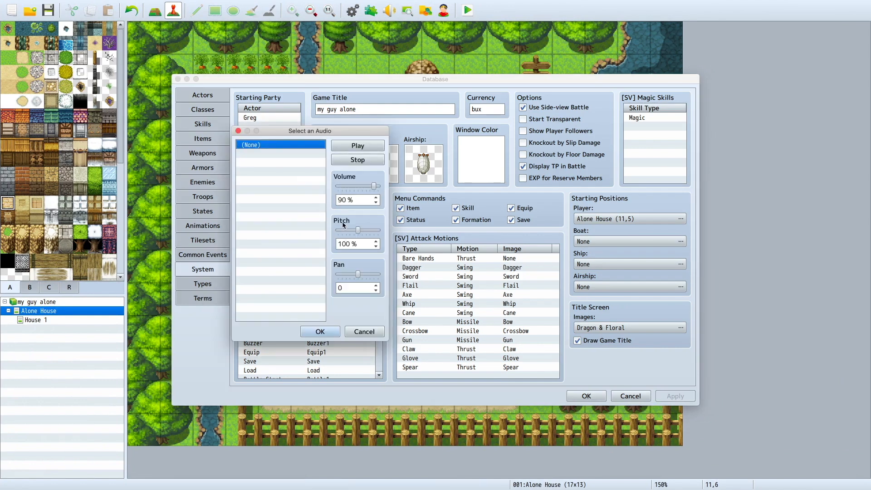
left_click(364, 332)
double_click(248, 221)
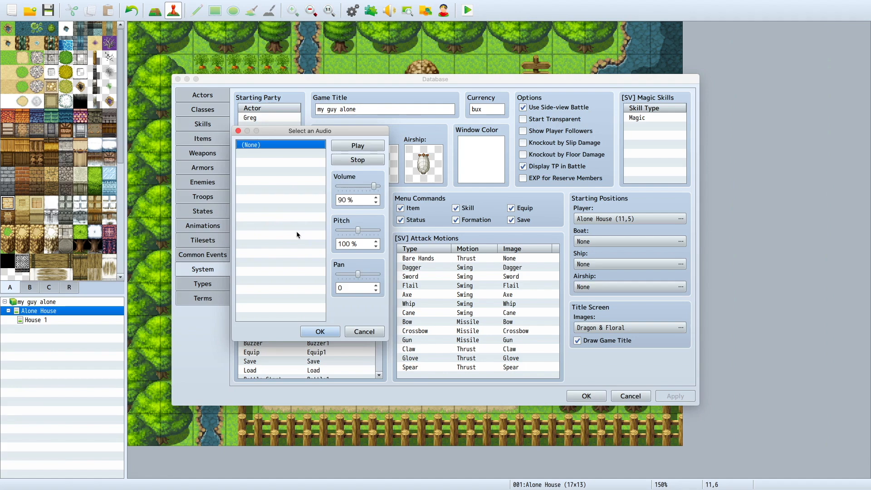
left_click(364, 331)
Step: Check the audio files available for a system sound and the Game Over music, and close the database
double_click(302, 265)
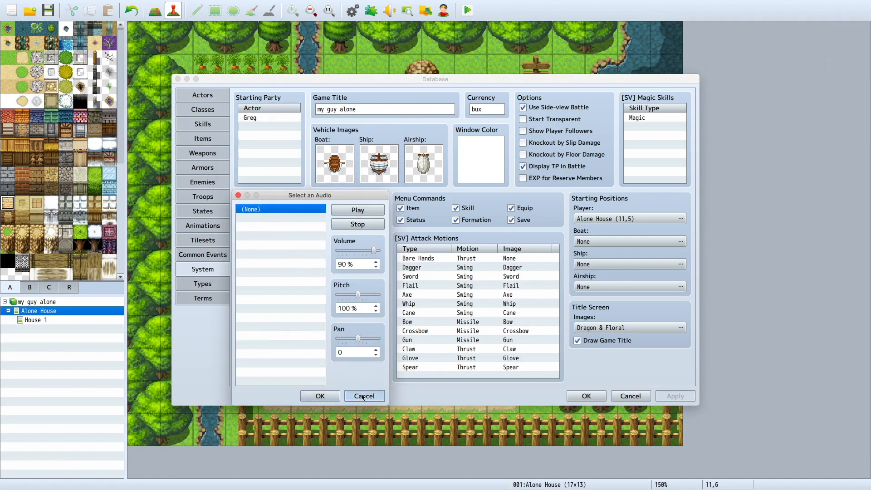
left_click(364, 396)
double_click(314, 259)
left_click(376, 150)
left_click(364, 331)
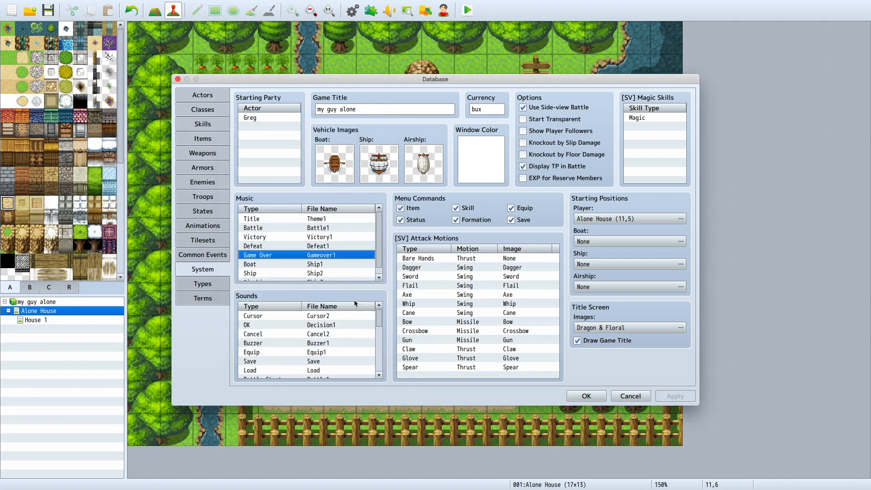
left_click(308, 237)
left_click(587, 395)
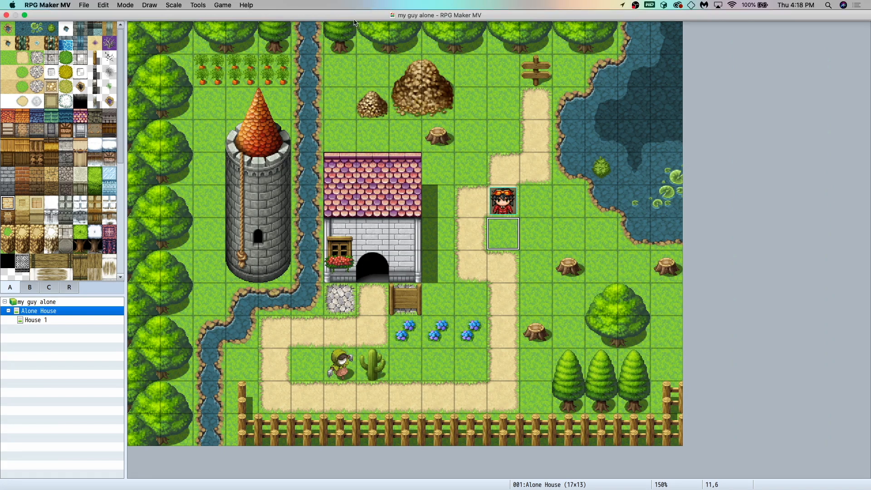
Step: Reopen the database's System settings and check the audio selection for the Boat and Title music
left_click(353, 10)
left_click(261, 266)
double_click(260, 267)
scroll(357, 274, "up", 2)
left_click(364, 332)
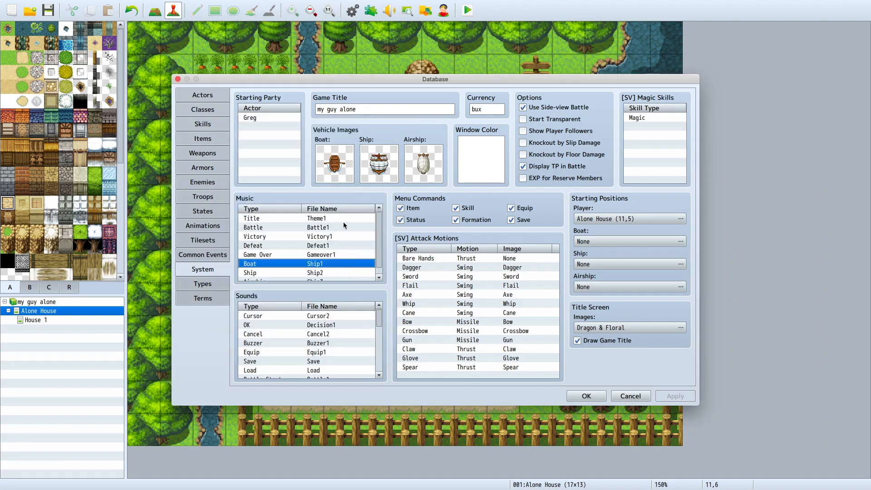
left_click(343, 219)
double_click(312, 220)
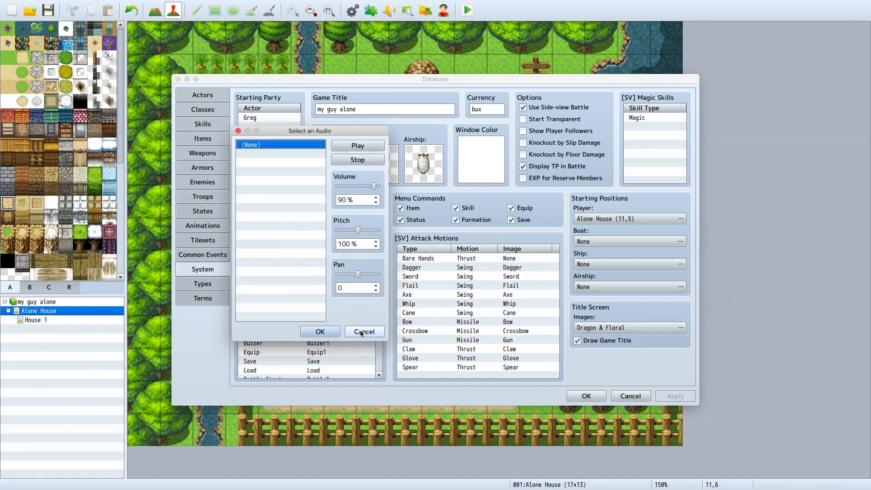
left_click(381, 332)
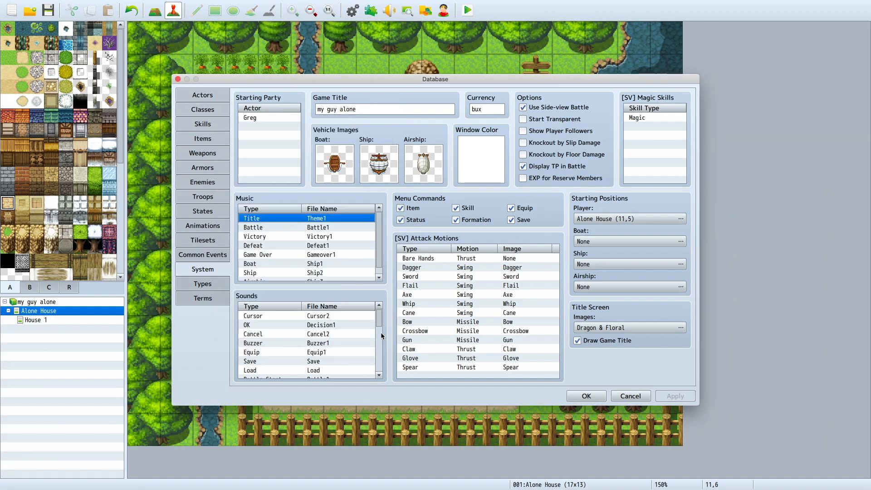
Step: Recheck the audio selection for the Title music and the Cursor sound, and close the database
double_click(257, 221)
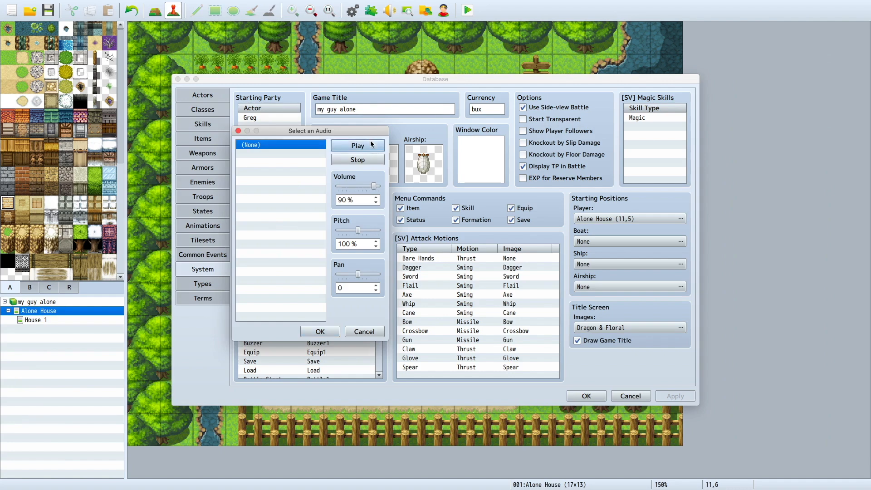
left_click(365, 333)
double_click(343, 316)
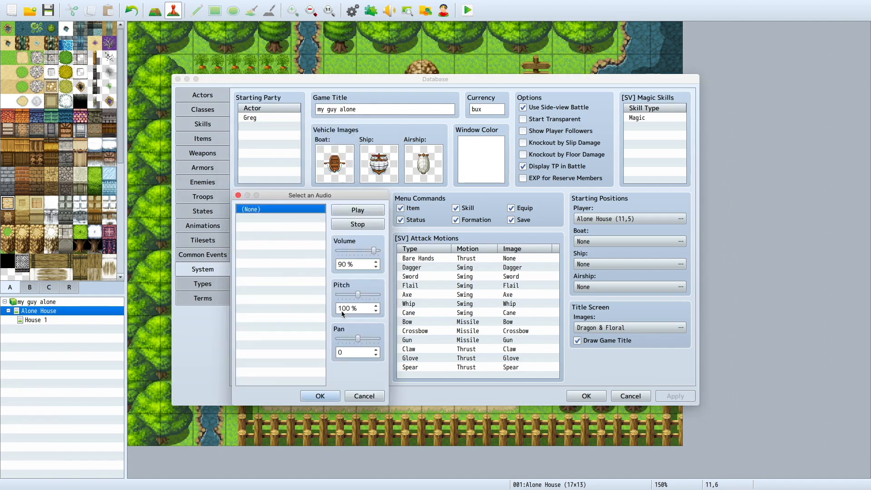
left_click(365, 397)
left_click(585, 396)
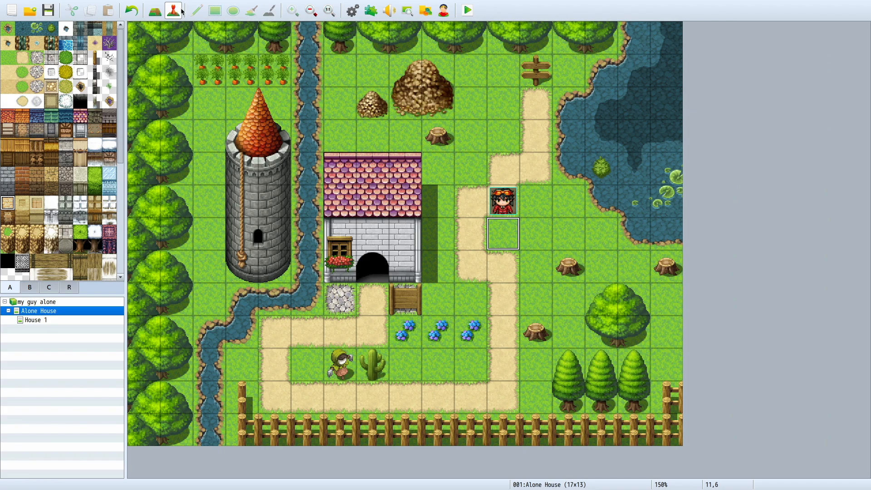
left_click(152, 12)
left_click(173, 11)
key("ctrl+Left")
key("ctrl+Right")
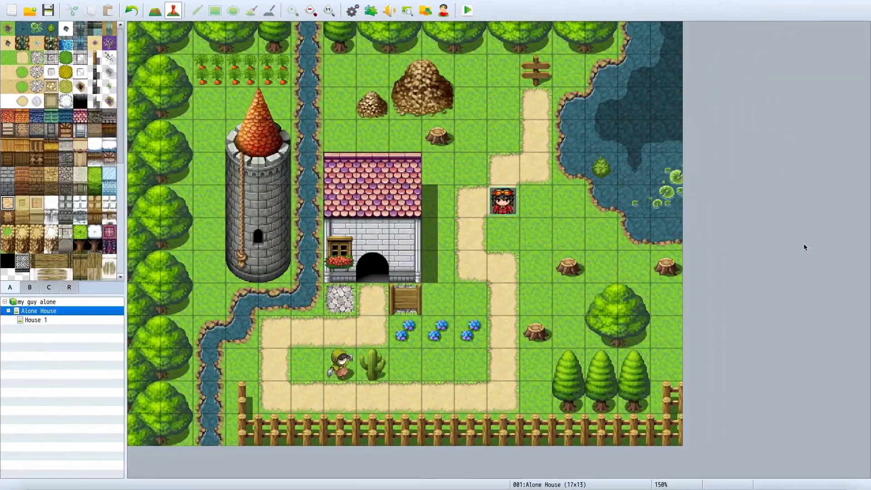
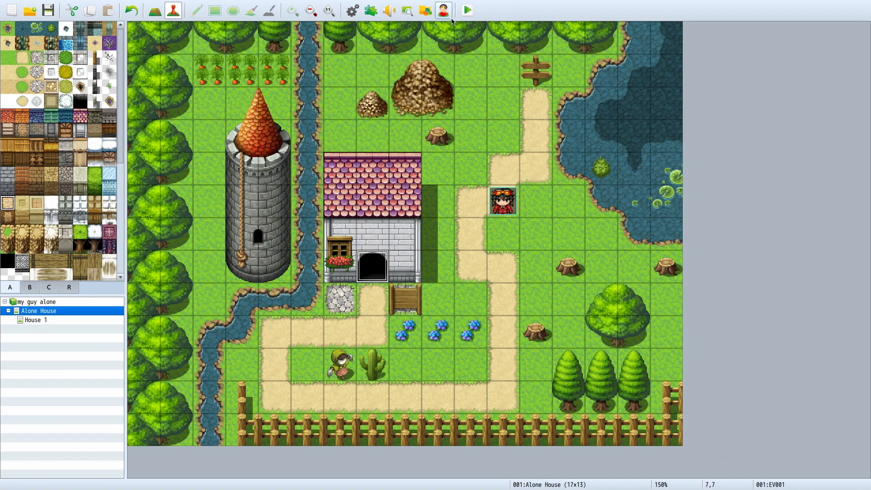
Step: Try to save the game's changes and start a playtest
left_click(391, 258)
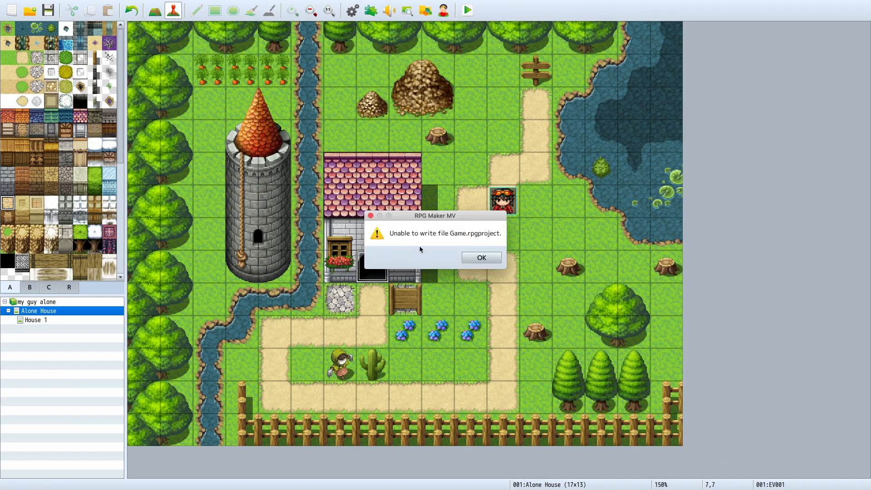
left_click(480, 257)
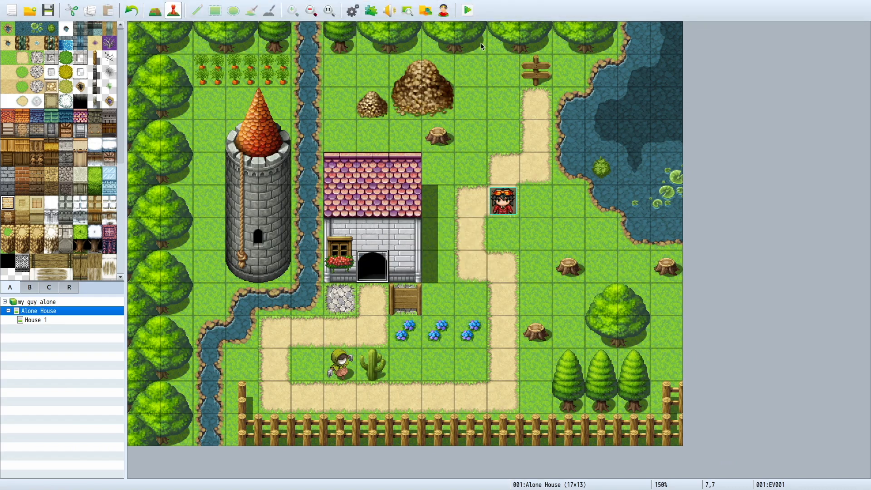
left_click(468, 10)
left_click(397, 258)
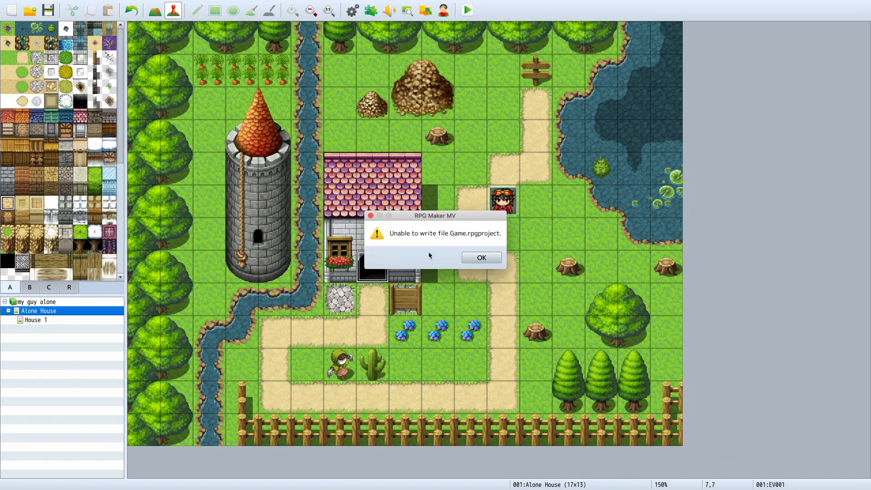
left_click(481, 258)
Step: Try to save while closing the project, and close it discarding the unsaved changes
mouse_move(114, 4)
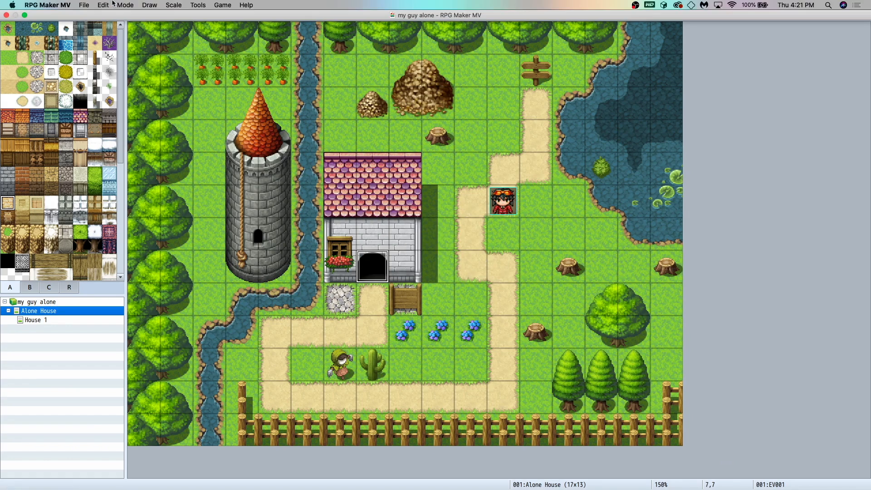
left_click(7, 15)
left_click(397, 257)
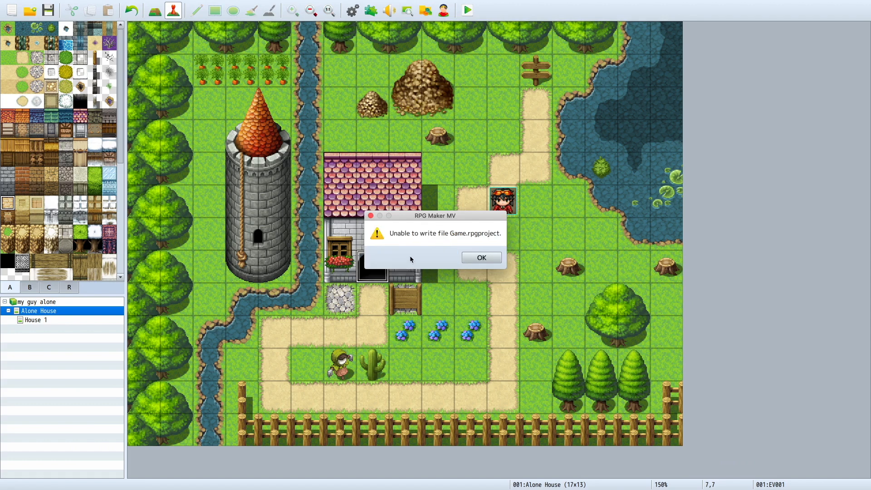
left_click(481, 258)
left_click(6, 15)
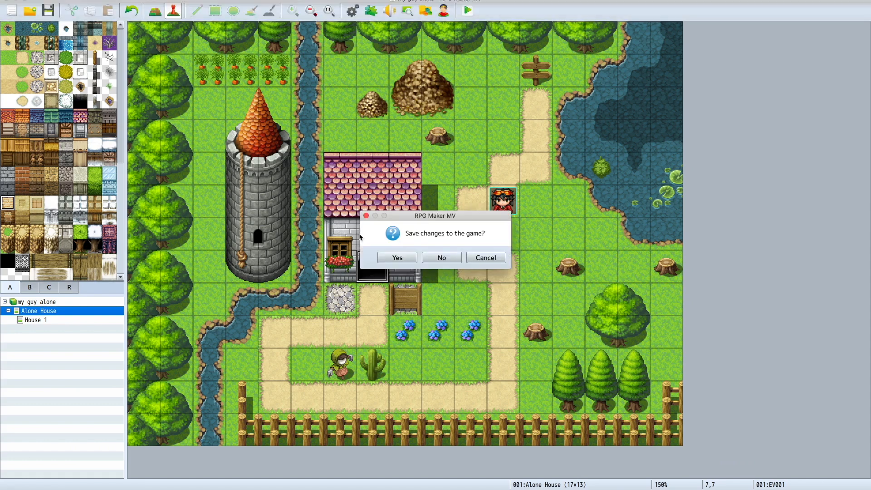
left_click(442, 257)
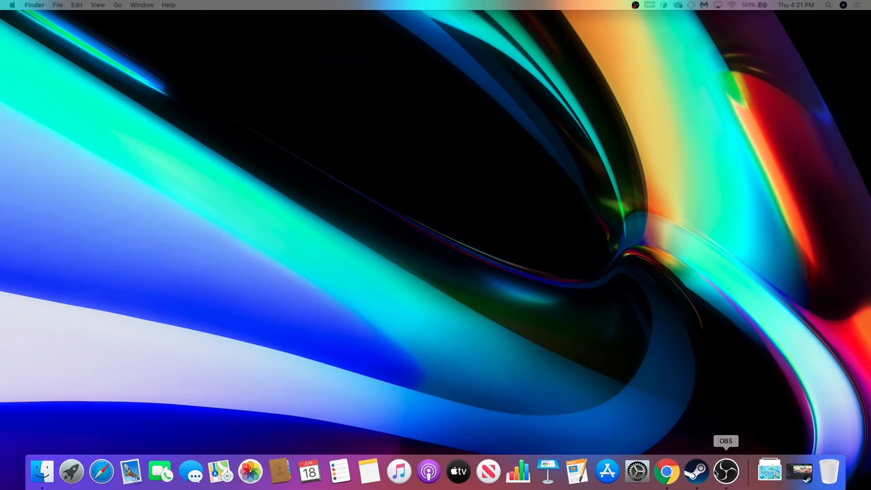
Step: Switch to Steam by restoring its minimised window, and relaunch RPG Maker MV with the "my guy alone" project
left_click(696, 472)
left_click(810, 474)
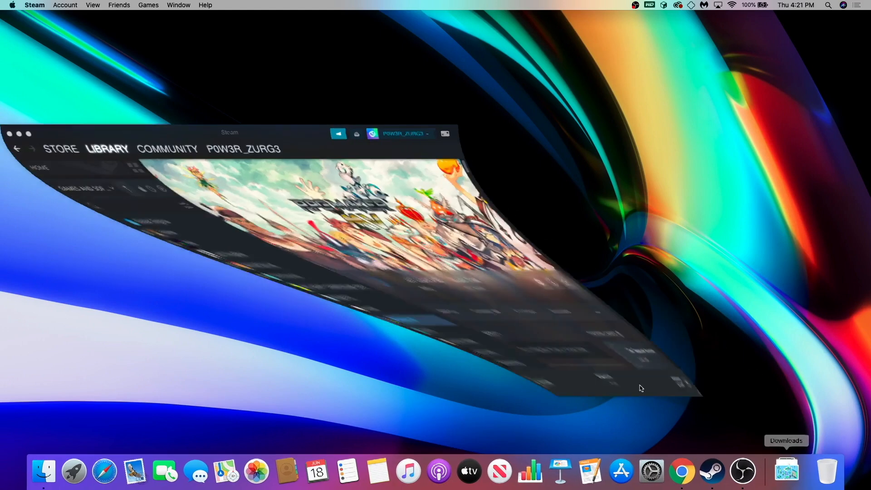
left_click(165, 283)
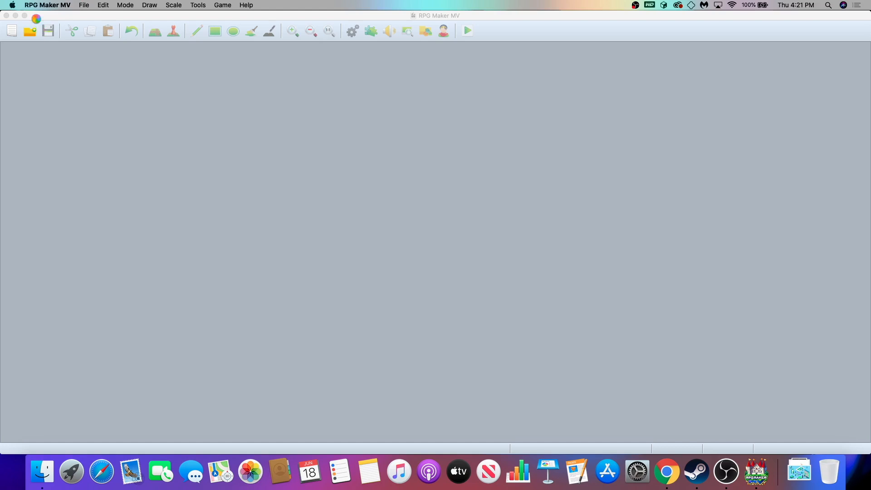
left_click(85, 5)
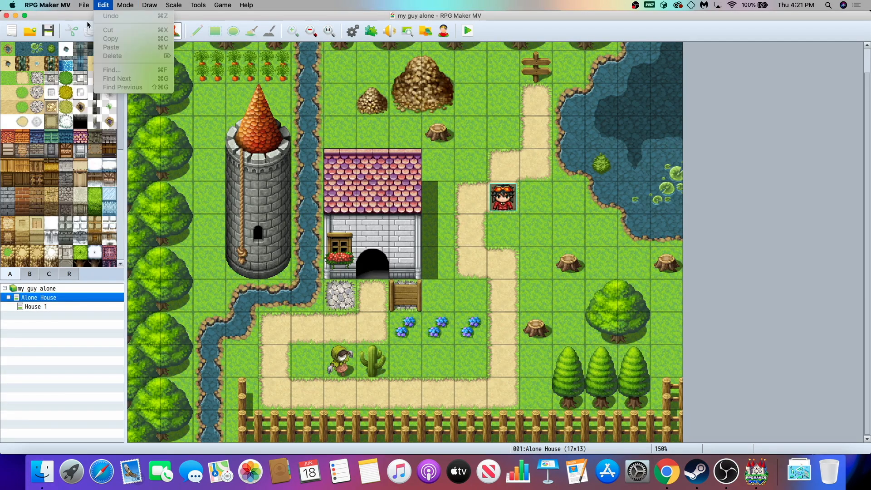
left_click(342, 204)
Step: Start a playtest, allow access to files in the Desktop folder, and make the game window full screen
left_click(469, 38)
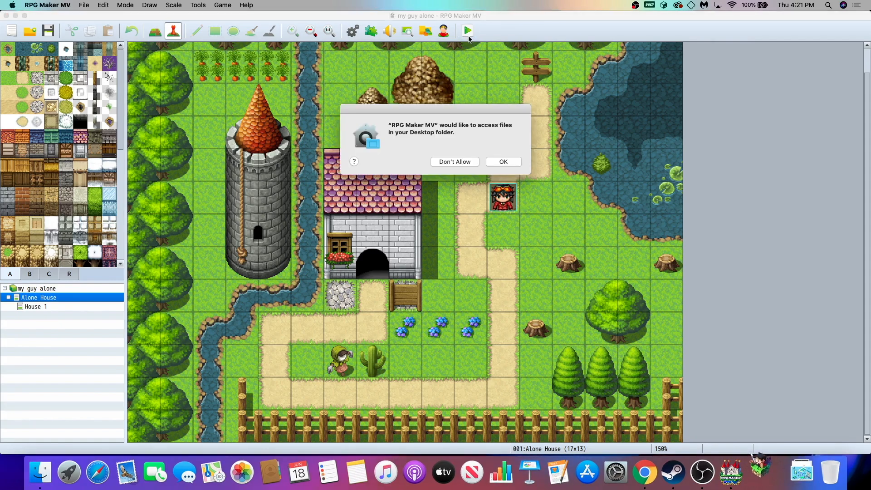
left_click(503, 165)
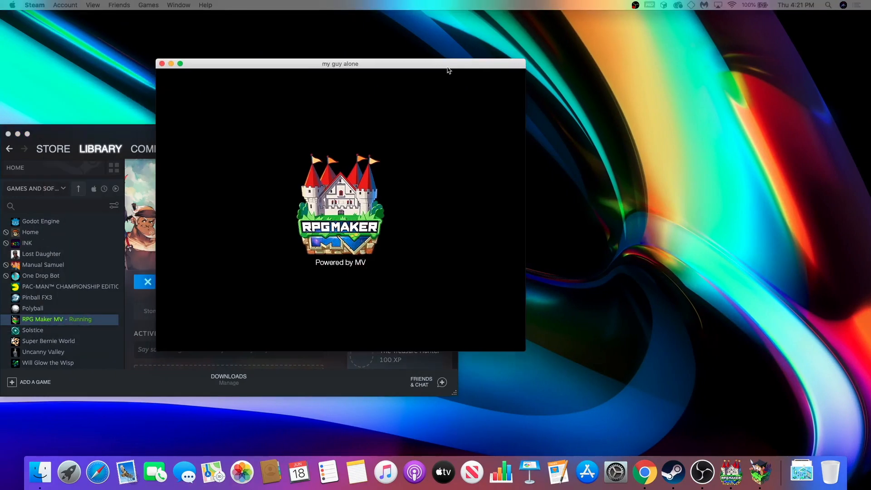
left_click_drag(447, 67, 531, 80)
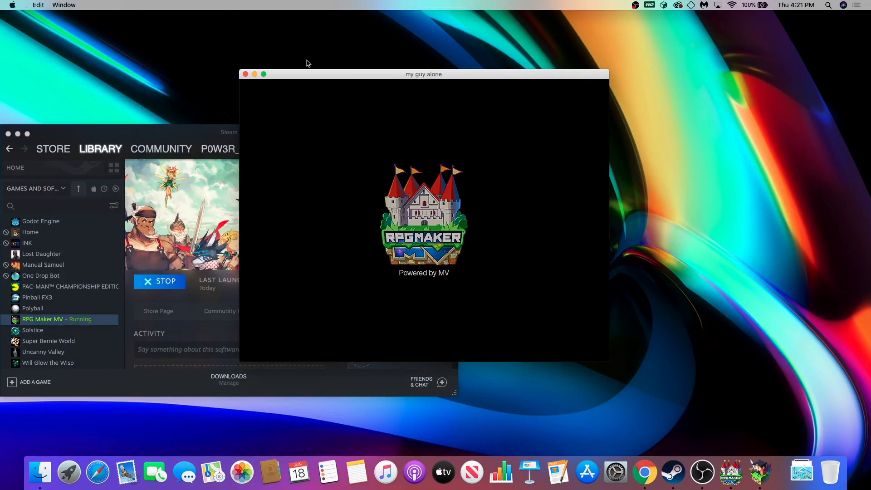
left_click(264, 75)
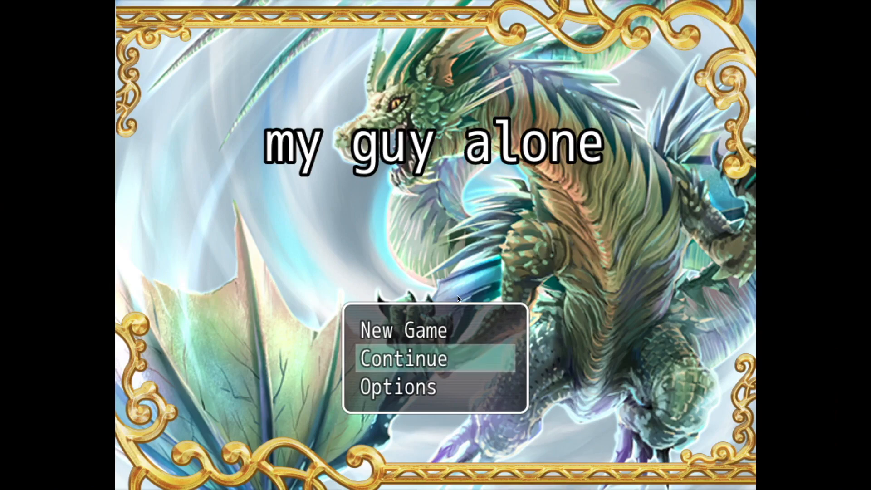
Step: Start a new game and walk the character a few tiles around the Alone House map
left_click(422, 331)
left_click(422, 332)
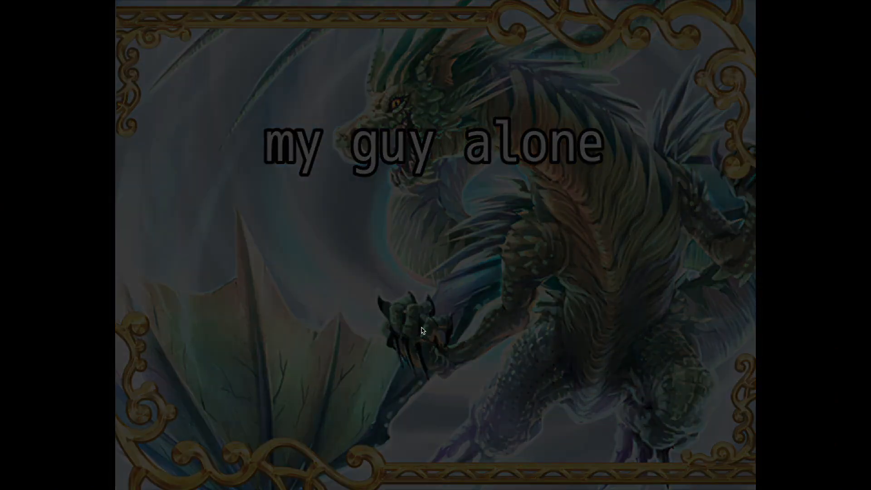
key("Down")
key("Down")
key("Left")
key("Up")
key("Right")
Step: Open the in-game menu and end the game to return to the map editor
key("Escape")
key("Up")
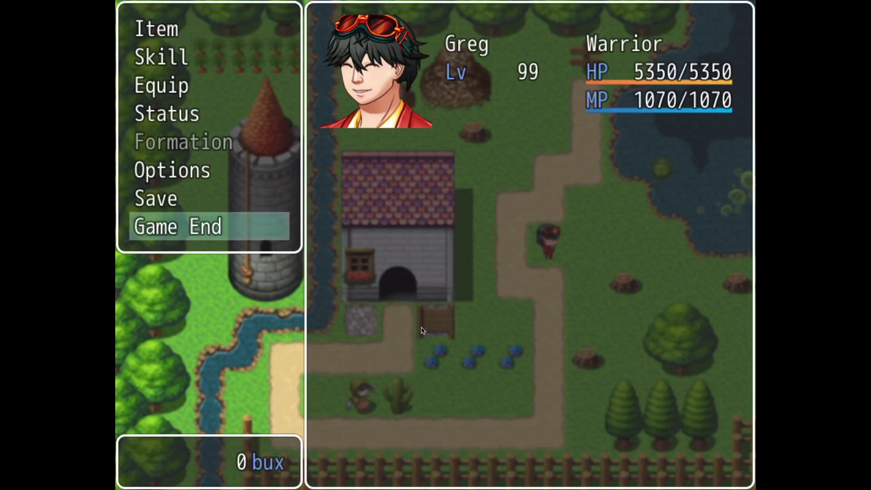
key("Return")
key("Return")
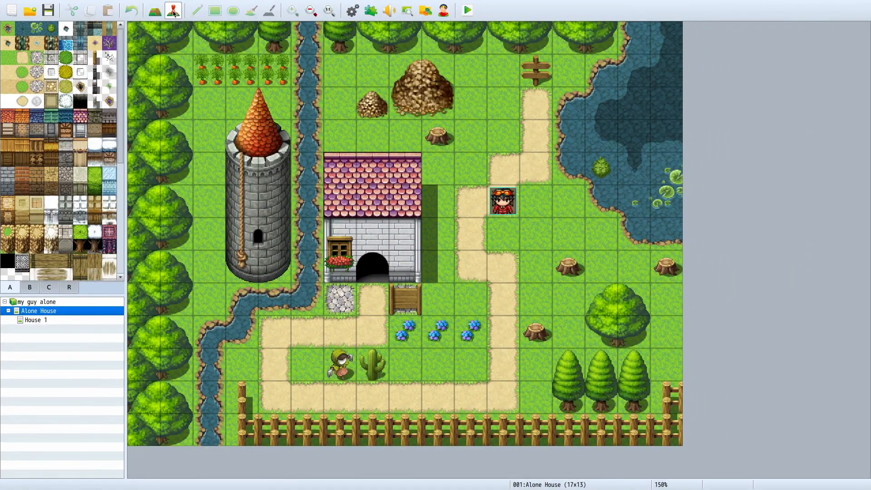
Step: Set the player's starting position to the grass tile at 11,6
right_click(508, 252)
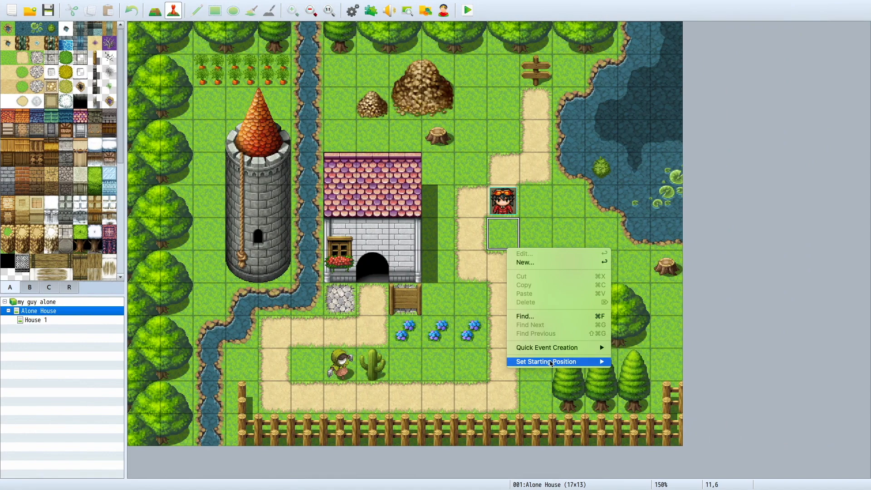
mouse_move(582, 367)
left_click(623, 364)
Step: Set the player's starting position to tile 10,11 on the lower path
right_click(457, 387)
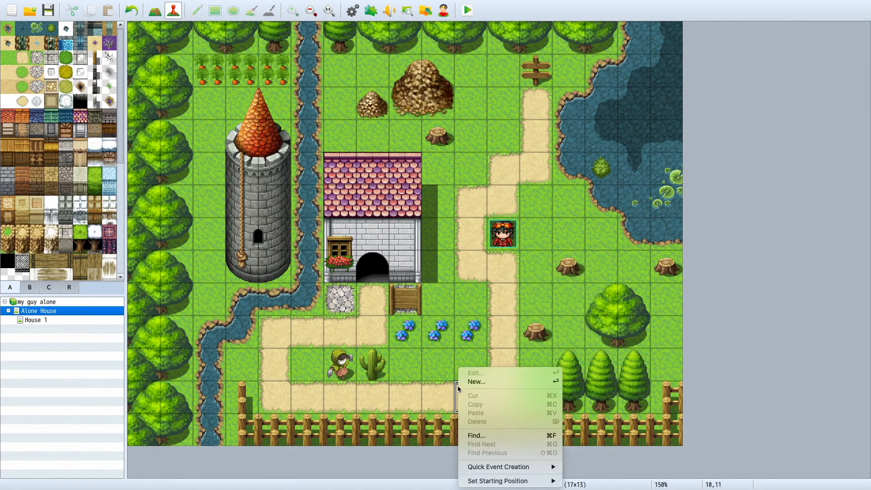
mouse_move(509, 485)
left_click(582, 455)
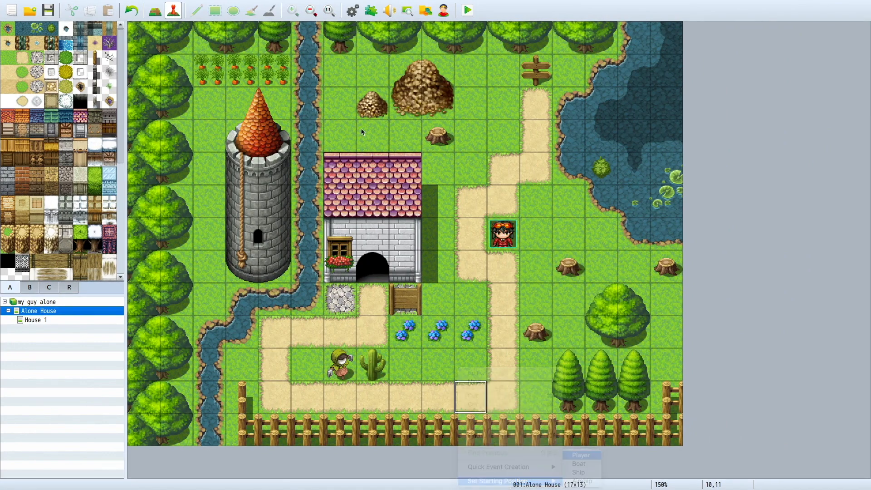
Step: Create a quick transfer event on the house doorway at 7,7 leading to House 1 at 9,13
left_click(383, 278)
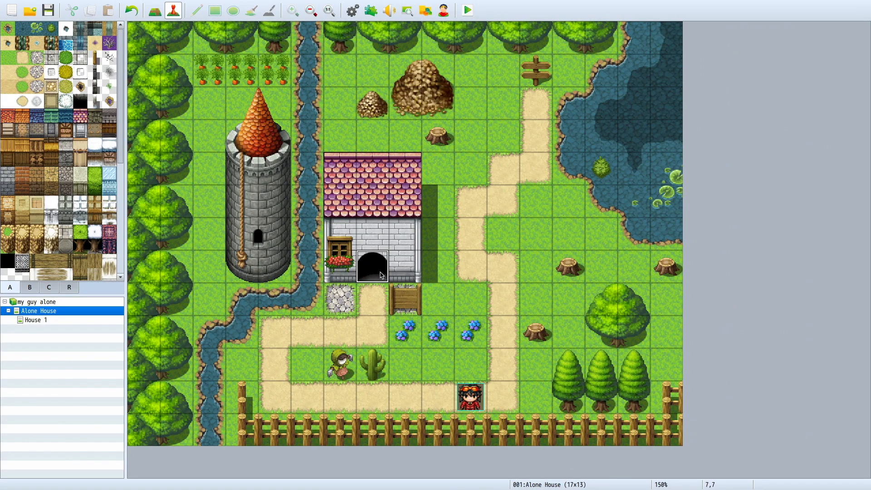
right_click(380, 269)
mouse_move(413, 368)
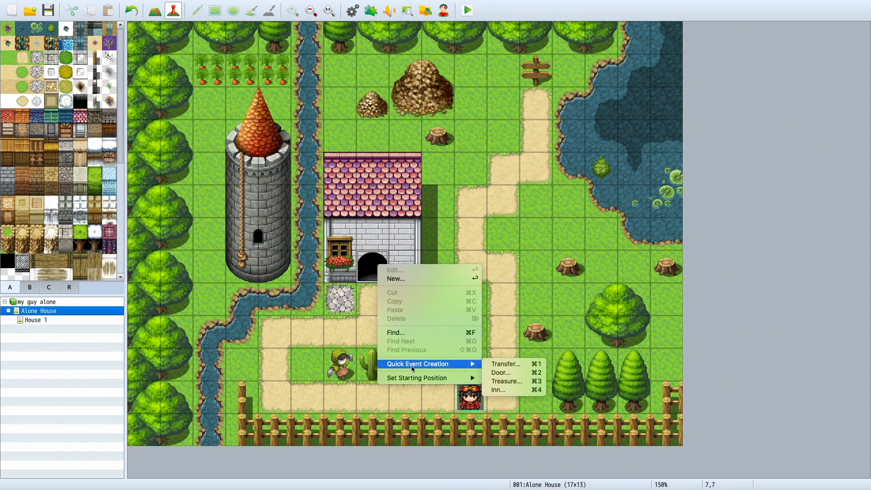
left_click(492, 365)
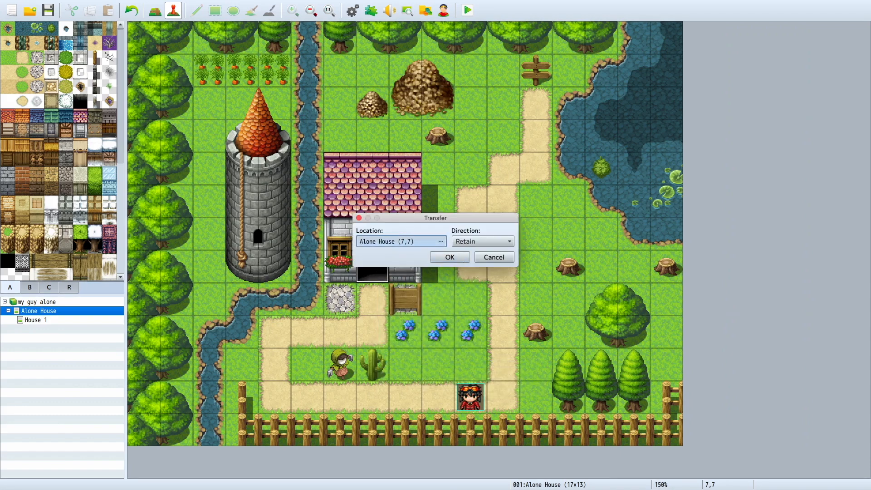
left_click(441, 241)
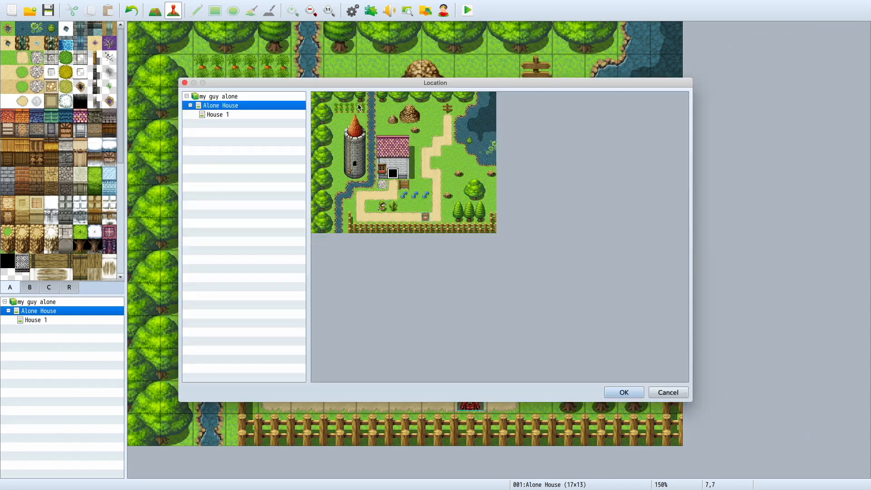
left_click(268, 116)
double_click(410, 241)
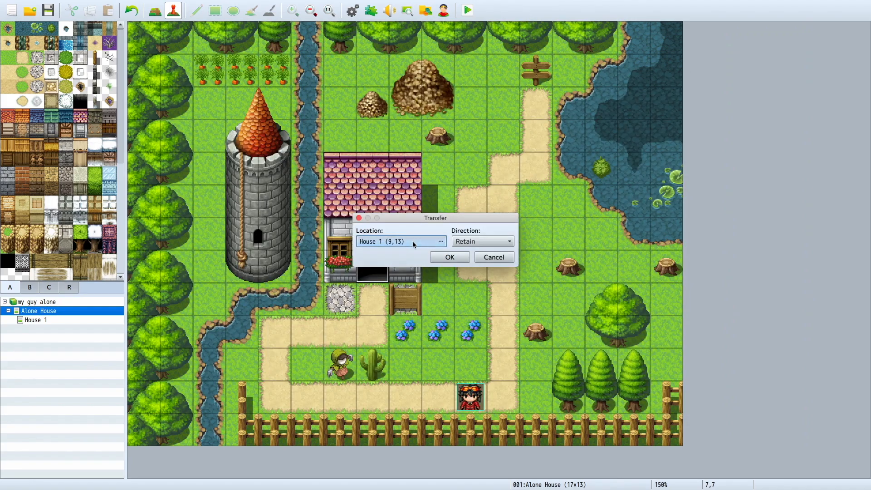
left_click(413, 241)
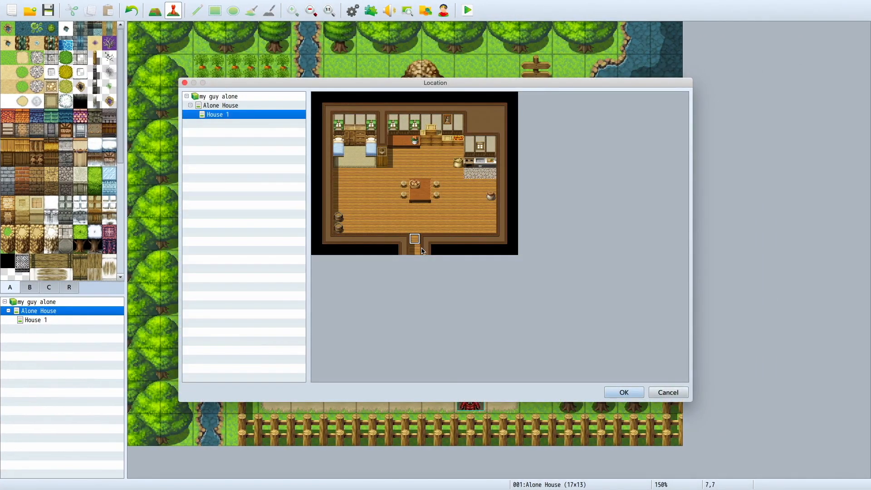
double_click(416, 243)
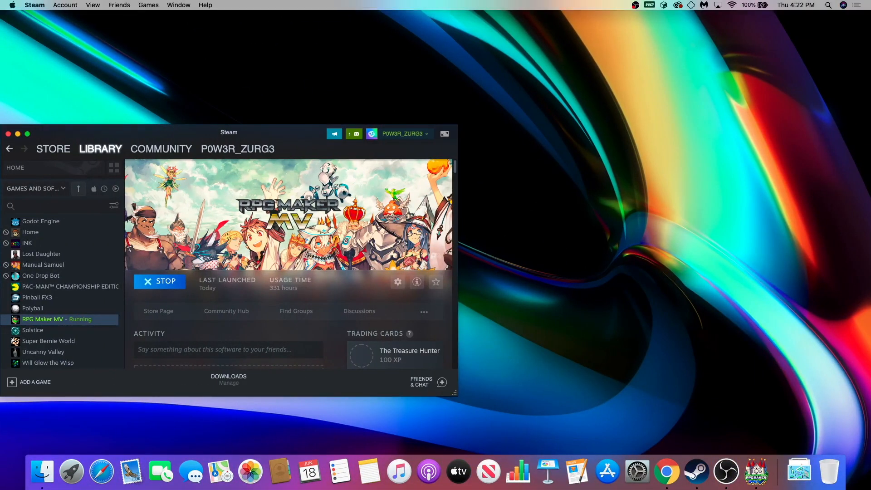
Step: Switch back to the map editor and check the transfer event on the house doorway
key("ctrl+Right")
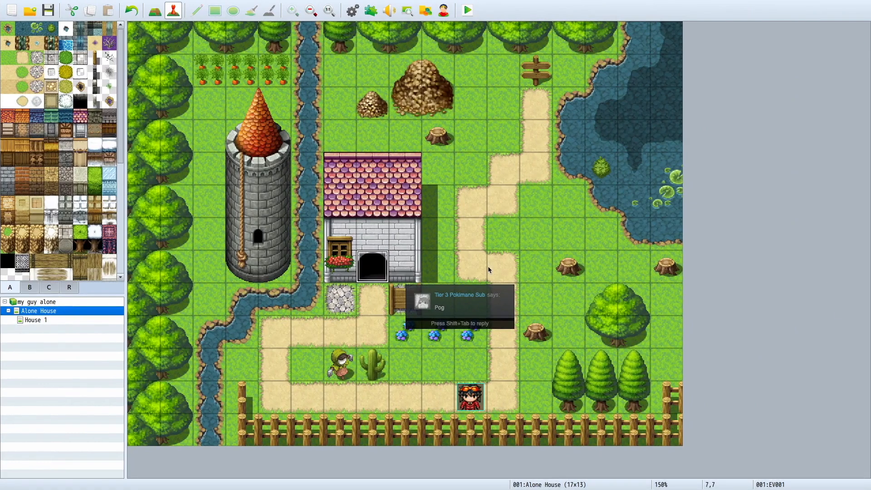
left_click(477, 302)
left_click(381, 267)
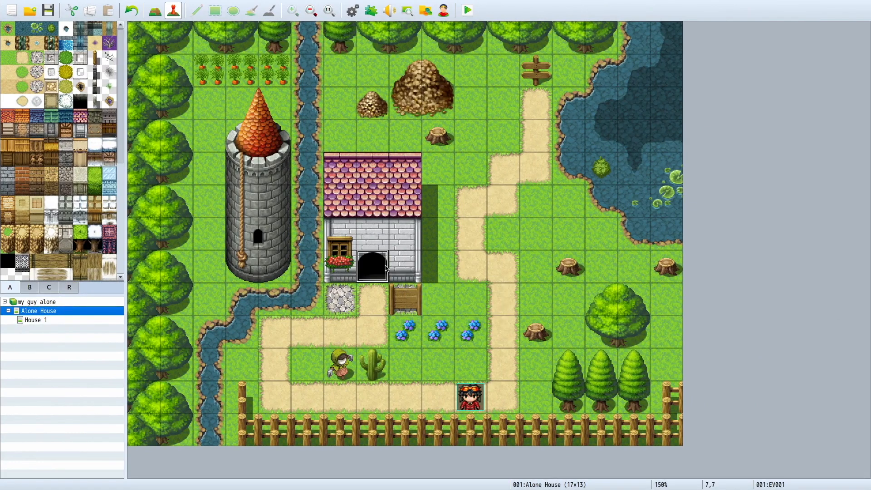
double_click(386, 268)
key("Escape")
Step: Save the changes and start a new game in a full-screen playtest
left_click(472, 20)
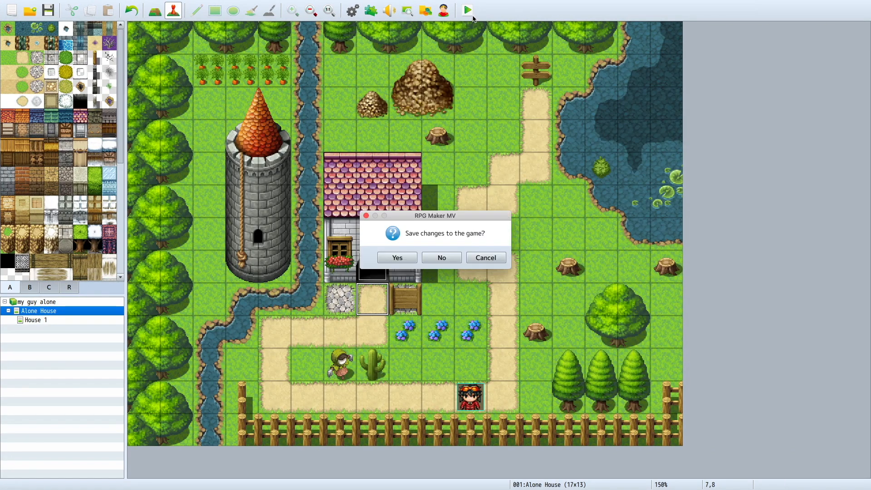
left_click(398, 258)
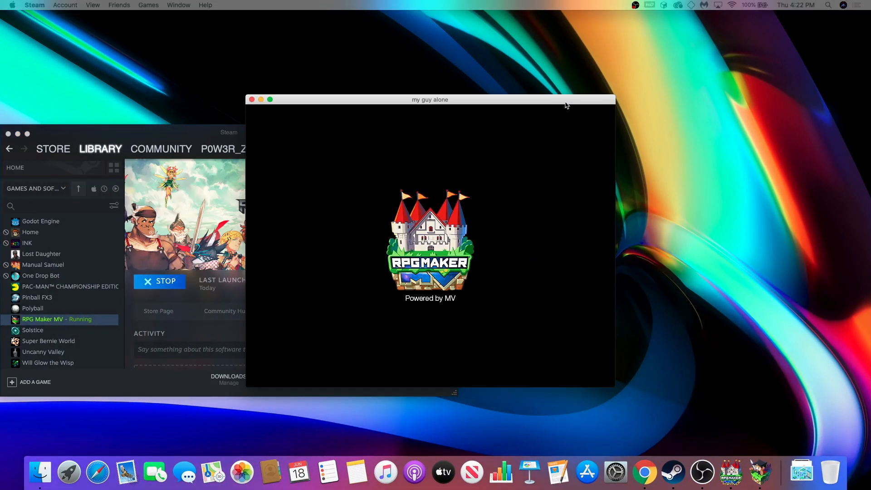
left_click(270, 100)
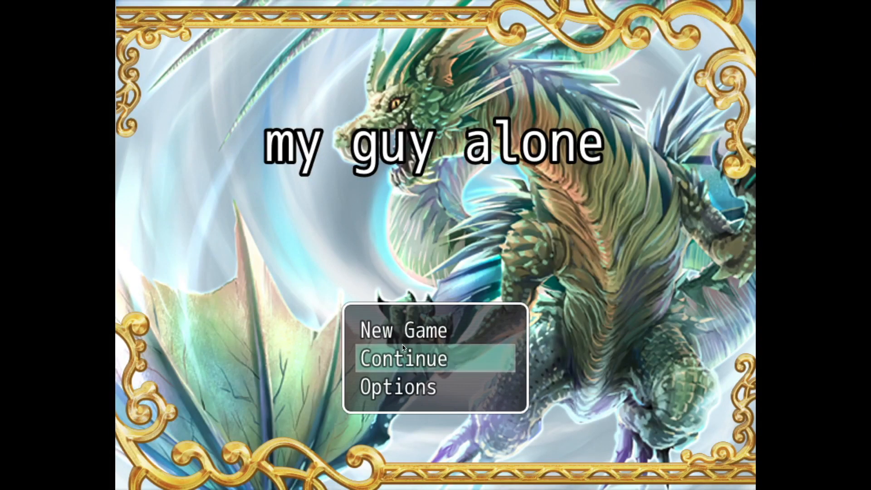
left_click(402, 339)
left_click(402, 340)
Step: Walk the character along the path and through the house doorway into House 1
key("Left")
key("Left")
key("Left")
key("Left")
key("Left")
key("Up")
key("Up")
key("Right")
key("Right")
key("Up")
key("Up")
key("Up")
key("Up")
key("Left")
key("Left")
key("Down")
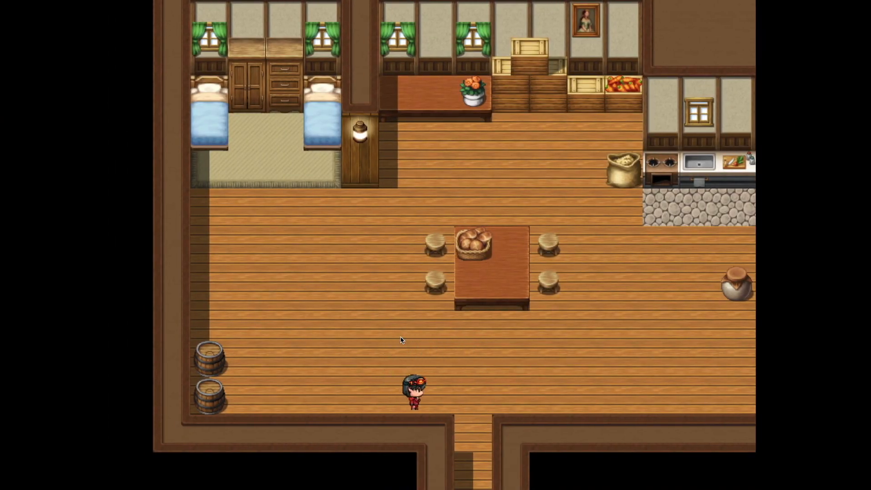
Step: Walk the character around the House 1 interior, passing the dining table and the rear counter
key("Right")
key("Right")
key("Right")
key("Right")
key("Right")
key("Right")
key("Up")
key("Up")
key("Up")
key("Up")
key("Up")
key("Up")
key("Left")
key("Left")
key("Left")
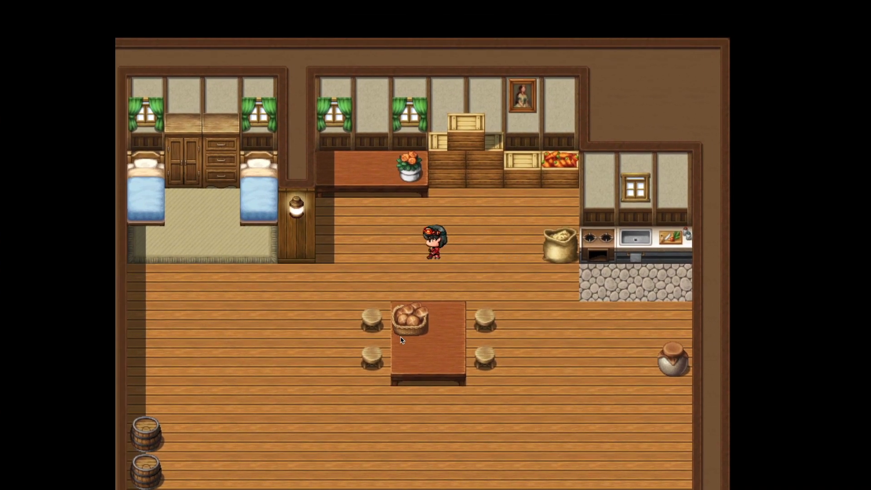
key("Left")
key("Left")
key("Down")
key("Down")
key("Down")
key("Left")
key("Left")
key("Left")
key("Down")
key("Down")
key("Right")
key("Right")
key("Right")
key("Right")
key("Right")
key("Right")
key("Right")
key("Right")
key("Right")
key("Up")
key("Up")
key("Up")
key("Up")
key("Left")
key("Left")
key("Left")
key("Left")
key("Left")
key("Left")
key("Left")
key("Left")
key("Down")
key("Down")
key("Down")
key("Right")
key("Right")
Step: Try to walk the character out of House 1 through its entrance passage
key("Down")
key("Down")
key("Down")
key("Up")
key("Down")
key("Up")
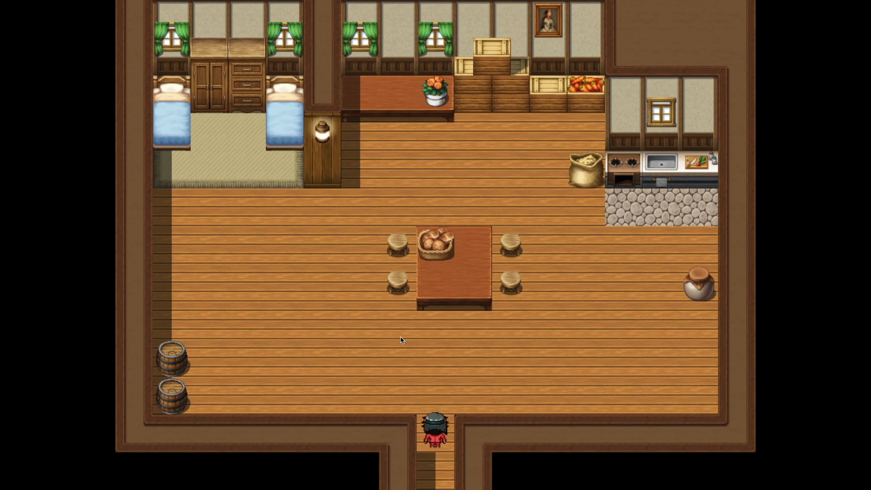
Step: End the playtest and open the House 1 map for editing
key("Escape")
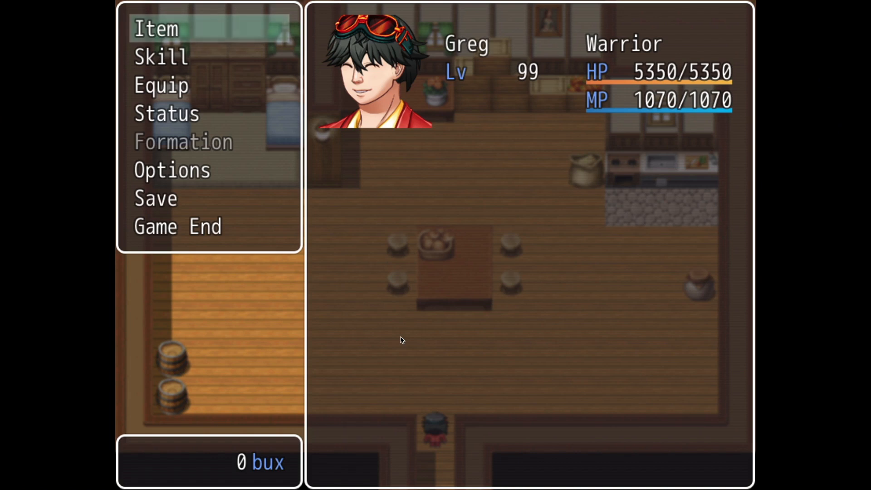
mouse_move(175, 3)
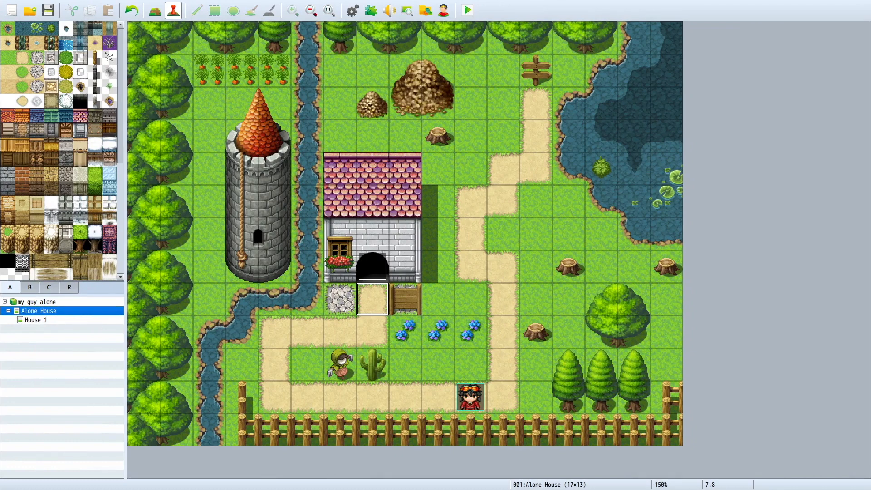
left_click(36, 320)
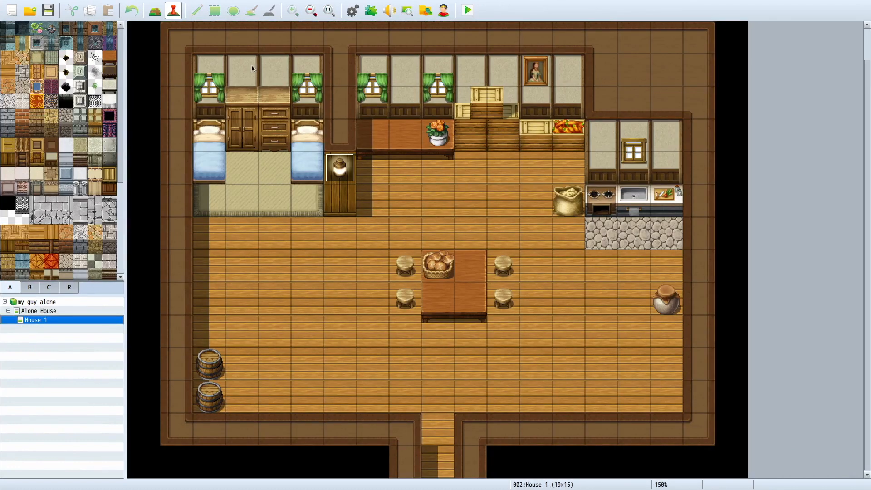
Step: Create a quick transfer event at the end of House 1's entrance passage (9,14), leading to Alone House (7,8), and choose its facing direction
right_click(431, 464)
mouse_move(448, 471)
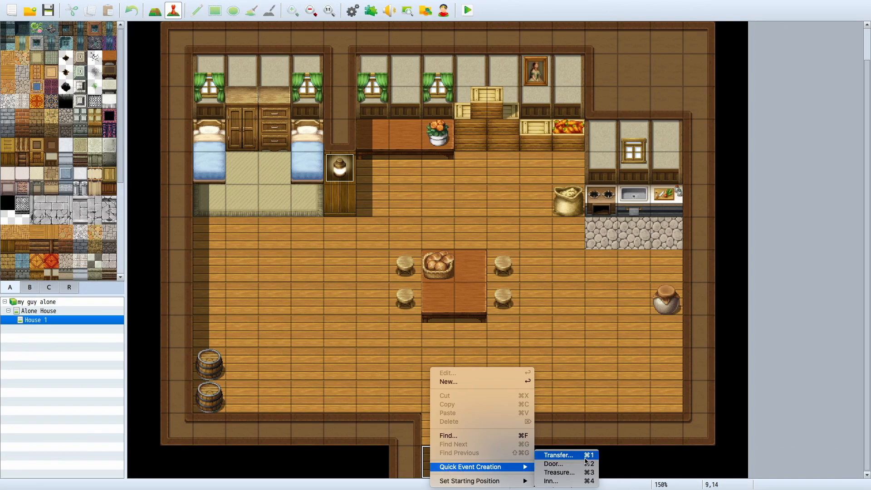
left_click(586, 458)
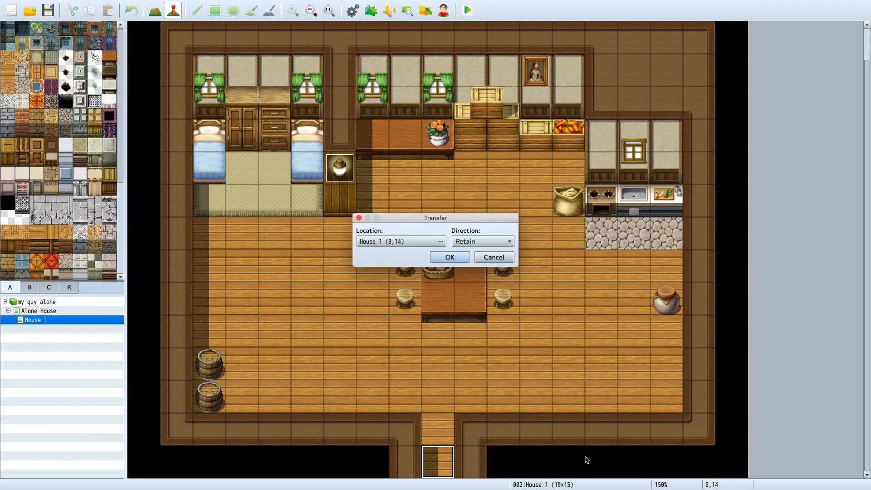
left_click(441, 241)
left_click(278, 105)
left_click(286, 114)
left_click(282, 106)
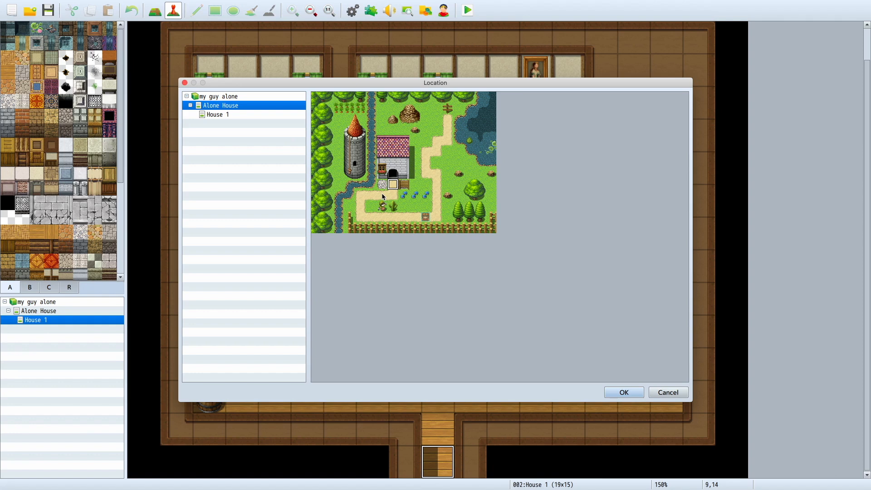
left_click(625, 393)
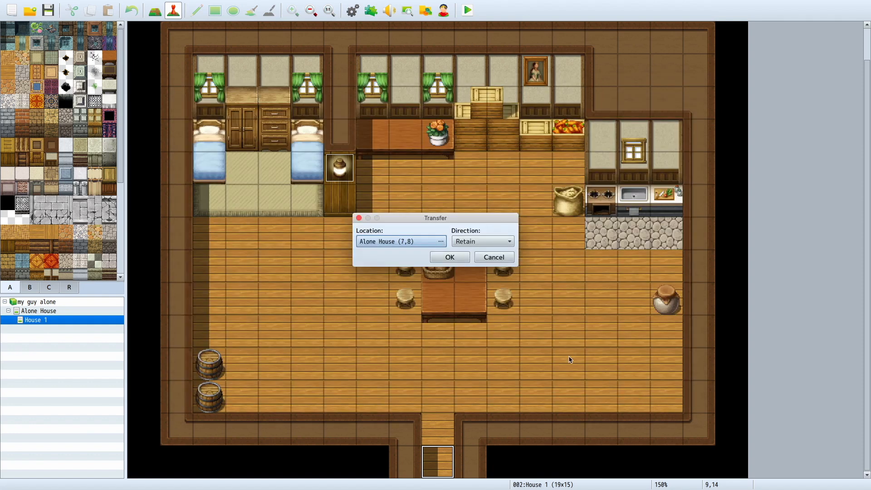
left_click(460, 246)
left_click(460, 274)
left_click(450, 257)
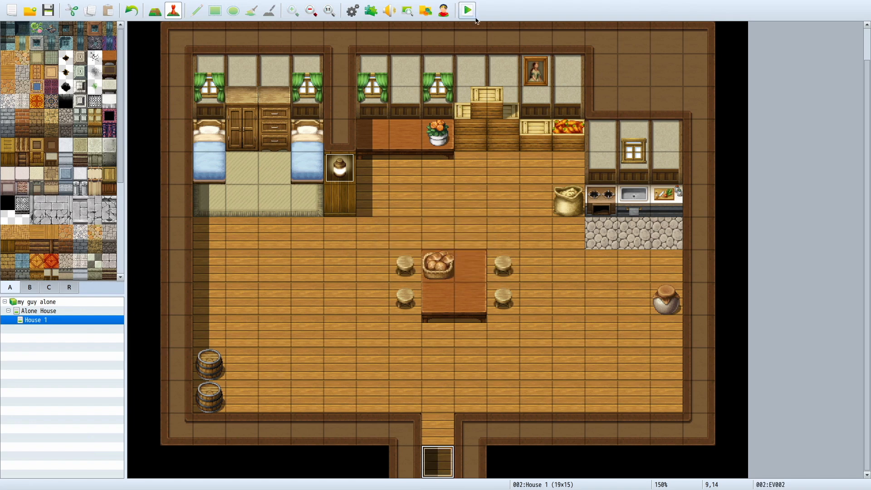
Step: Save the changes and start a new game in a full-screen playtest
left_click(475, 17)
left_click(407, 258)
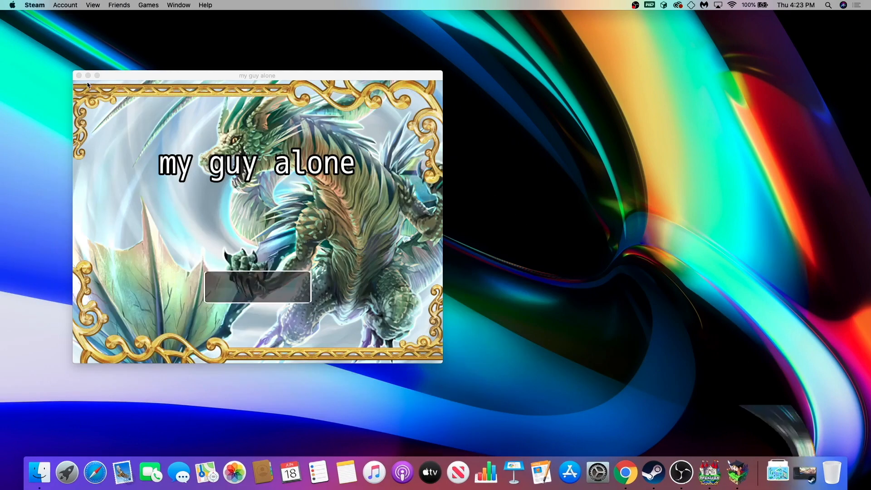
left_click_drag(99, 76, 189, 58)
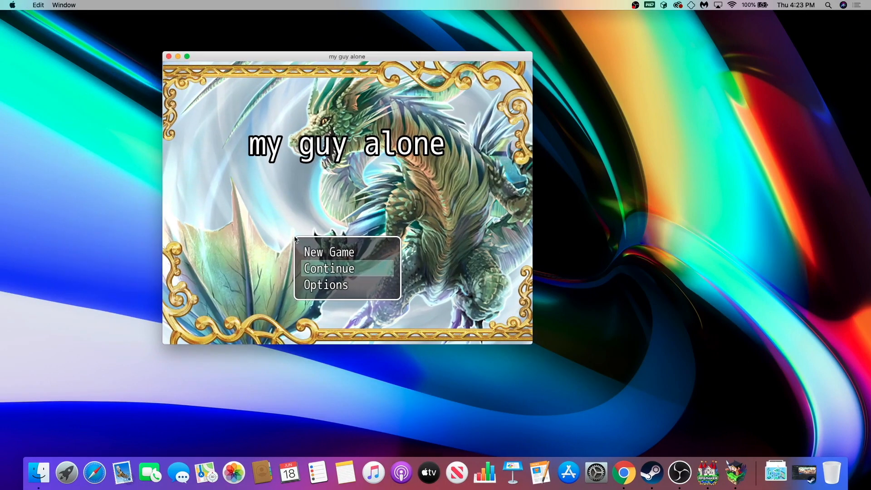
left_click(188, 57)
key("Up")
key("Return")
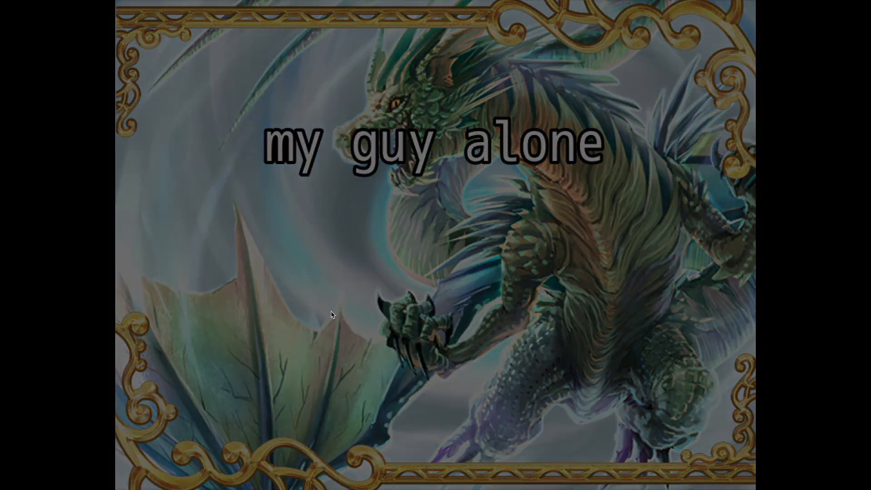
Step: Walk the character along the outdoor path and through the house doorway into House 1
left_click(579, 303)
left_click(391, 429)
left_click(295, 395)
left_click(419, 340)
left_click(398, 289)
left_click(399, 321)
Step: Test the new exit by walking the character out of House 1 and back in through the doorway
left_click(247, 244)
left_click(473, 328)
left_click(441, 476)
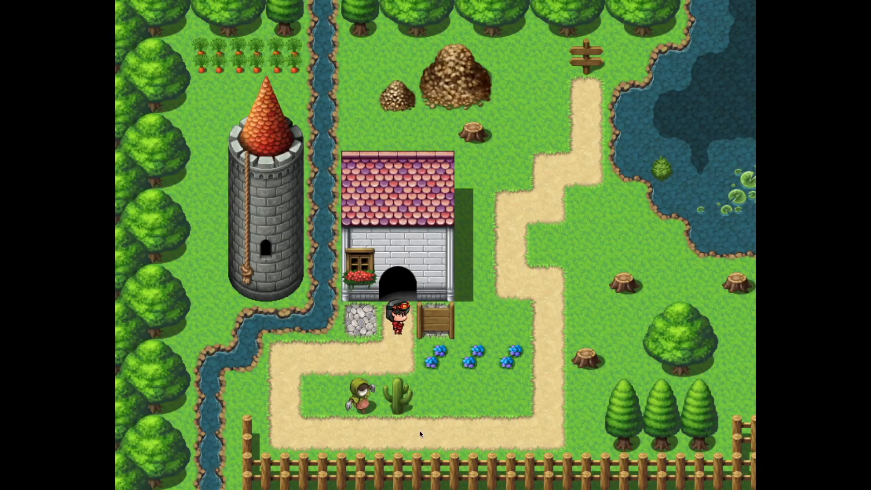
left_click(390, 289)
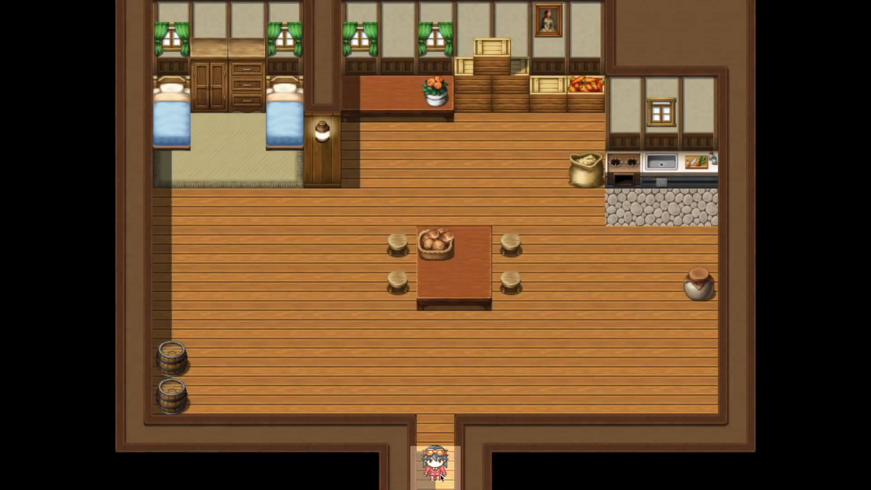
left_click(400, 289)
Step: Walk the character around the House 1 interior, past the beds and the dining table
left_click(691, 277)
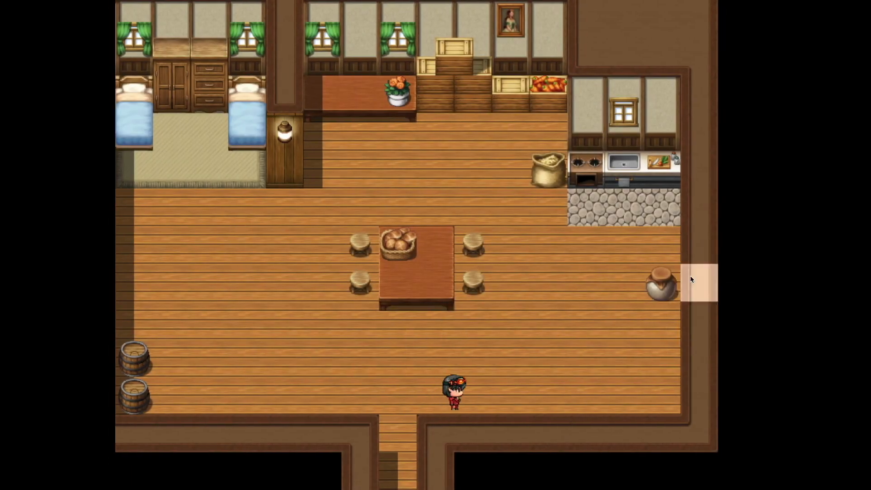
left_click(369, 191)
left_click(204, 230)
left_click(219, 121)
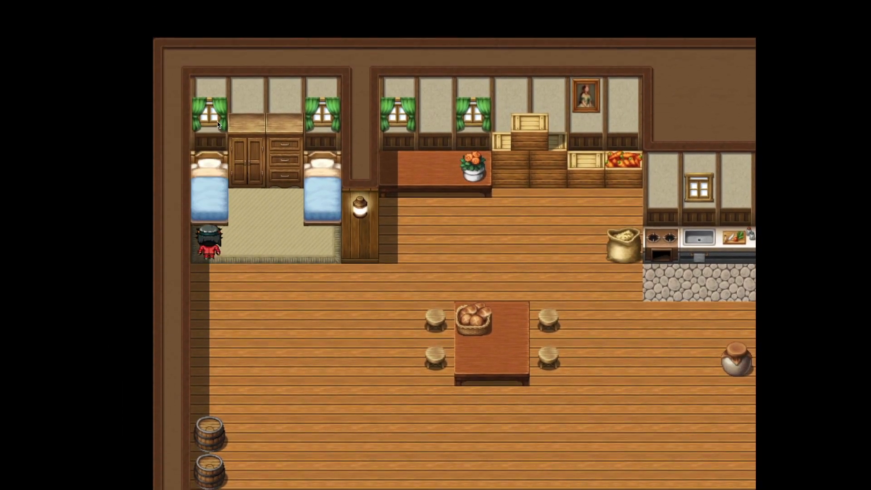
left_click(512, 188)
left_click(555, 347)
left_click(360, 393)
left_click(530, 272)
left_click(407, 283)
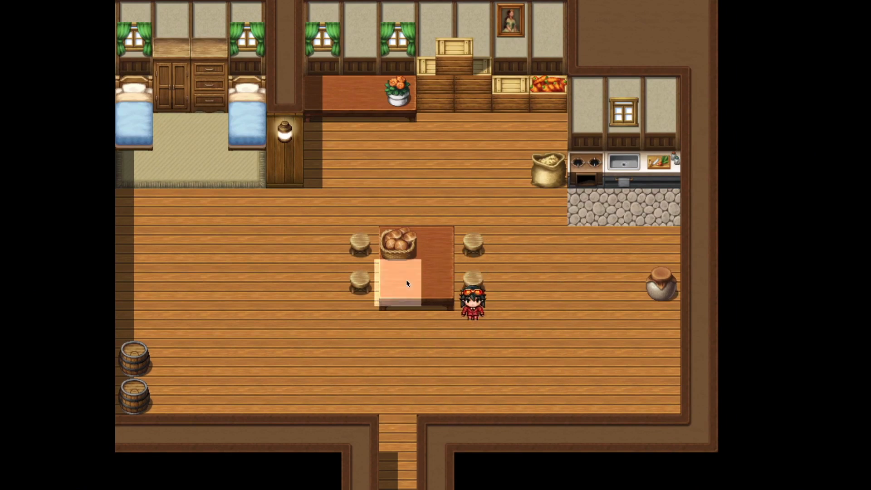
Step: Walk the character out of House 1 through the entrance passage to the Alone House map
left_click(313, 285)
left_click(511, 434)
left_click(513, 474)
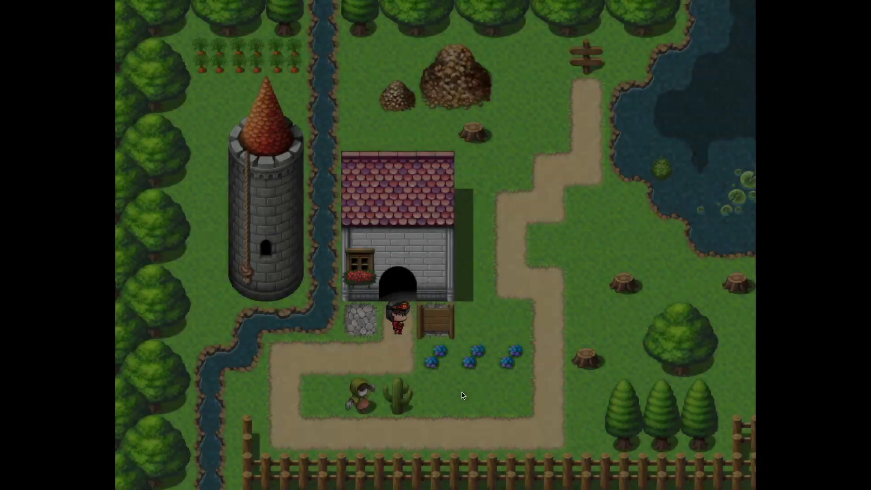
Step: Walk the character around the outdoor area and up the dirt path toward the signpost
left_click(359, 359)
left_click(322, 470)
left_click(511, 470)
left_click(534, 419)
left_click(507, 274)
left_click(505, 247)
left_click(562, 105)
Step: Walk the character back along the path to the house and through its doorway
left_click(510, 406)
left_click(309, 426)
left_click(295, 335)
left_click(391, 347)
left_click(397, 287)
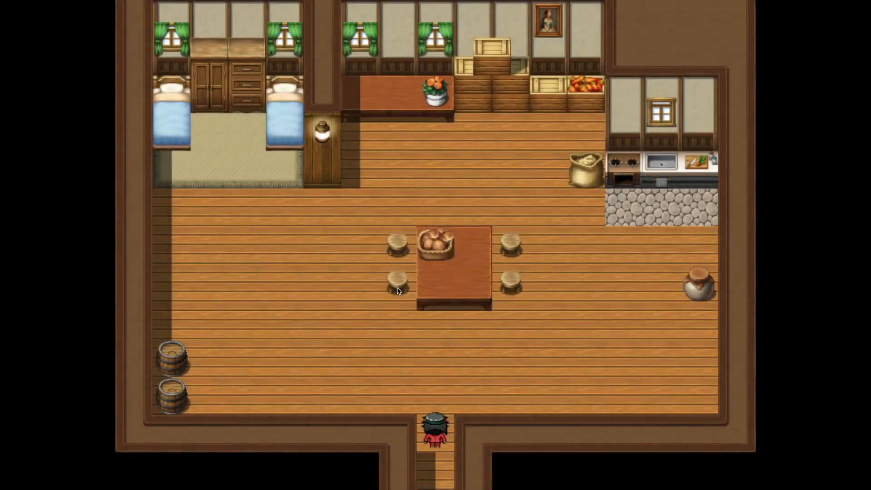
Step: Close the playtest window from the in-game menu and return to the House 1 map editor
right_click(399, 291)
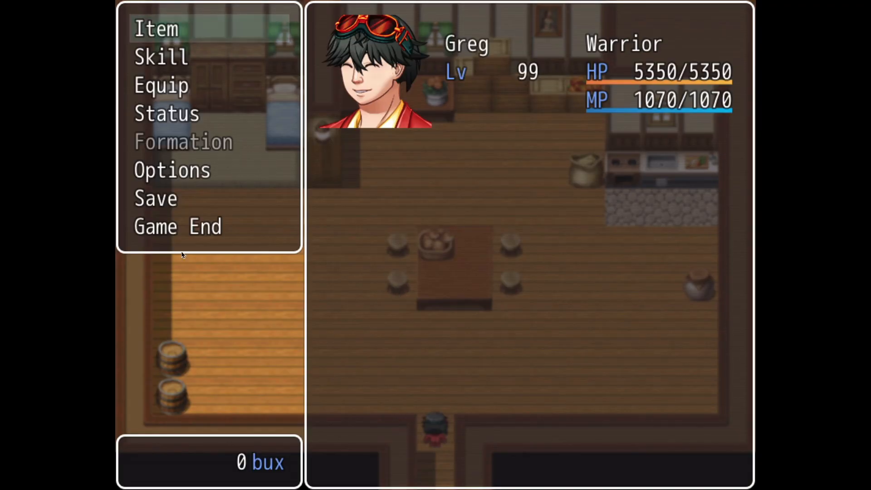
left_click(176, 236)
mouse_move(95, 4)
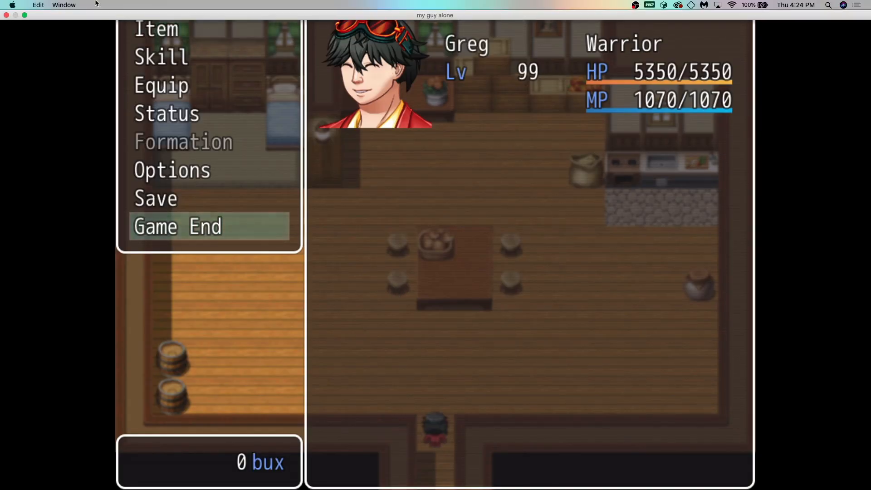
left_click(6, 15)
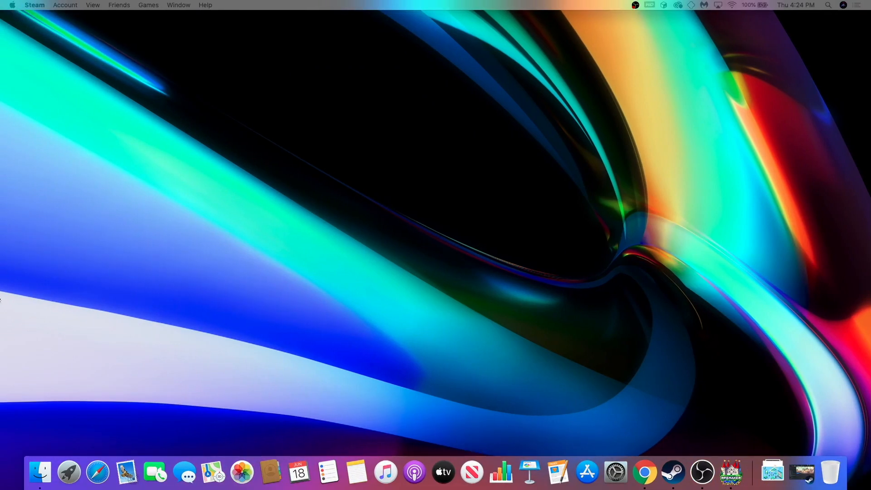
key("ctrl+Right")
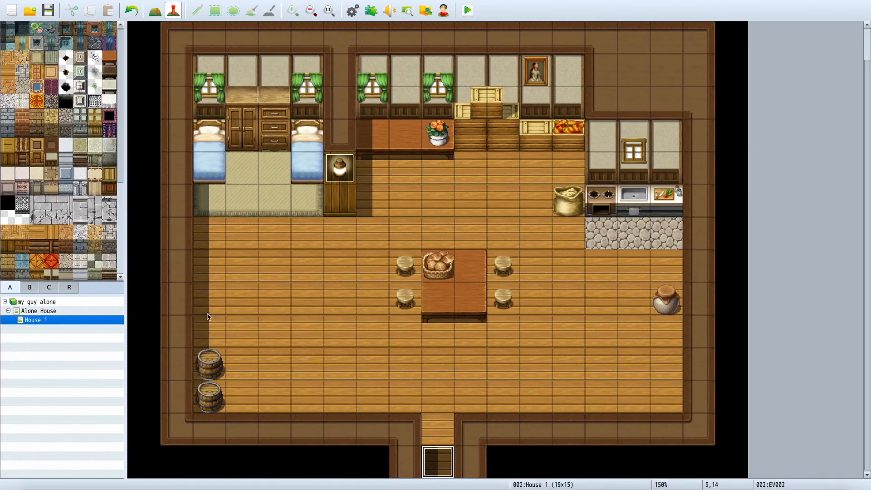
Step: Set the player's starting position on the rug between the two beds in House 1 (3,5)
right_click(246, 177)
mouse_move(293, 275)
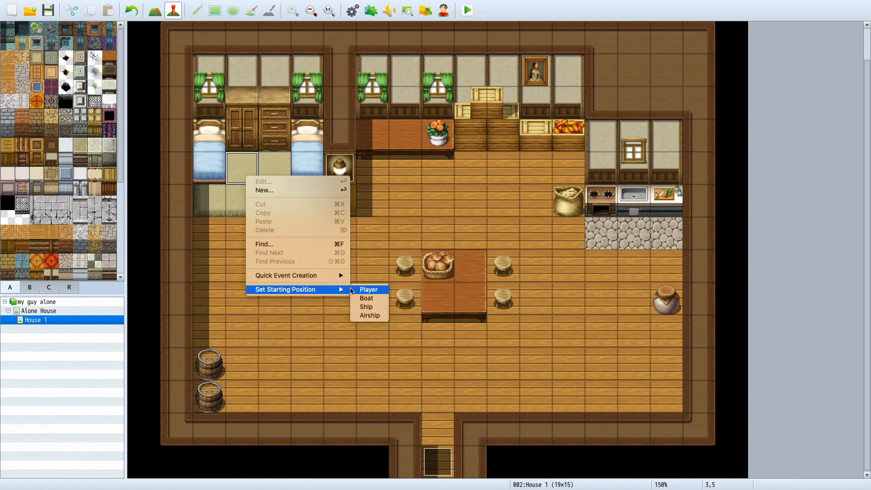
left_click(352, 290)
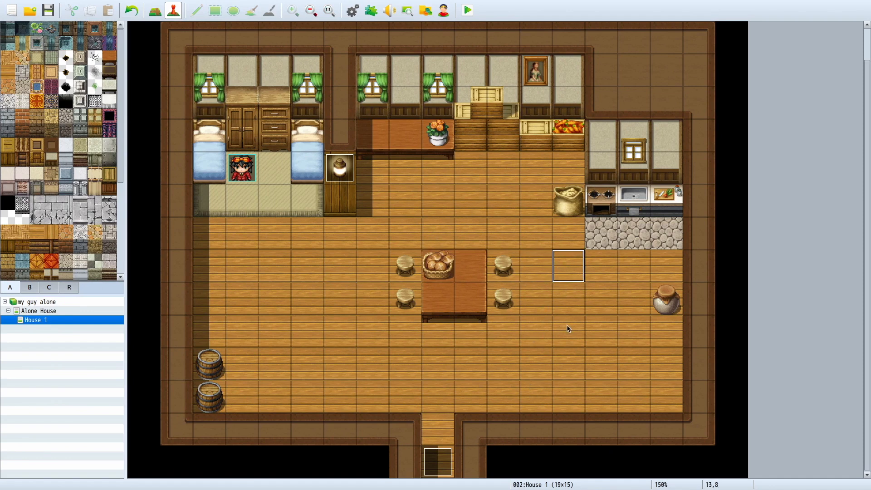
Step: Add a new event on the House 1 floor at (13,10) and give it the winged blonde character image from Actor3
double_click(570, 344)
left_click(600, 395)
double_click(570, 339)
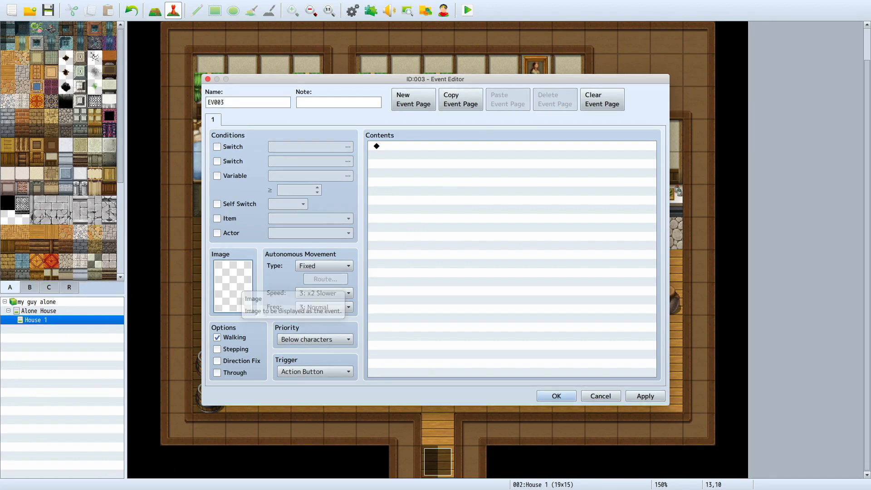
left_click(320, 188)
left_click(320, 179)
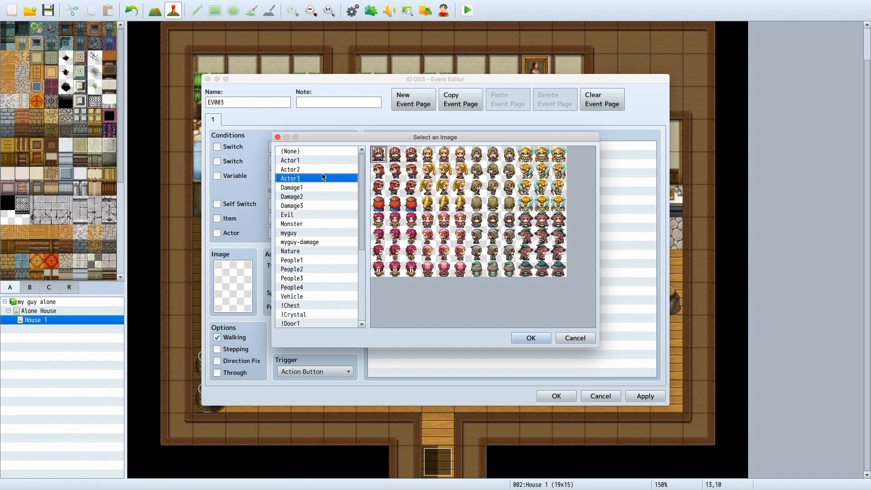
double_click(544, 155)
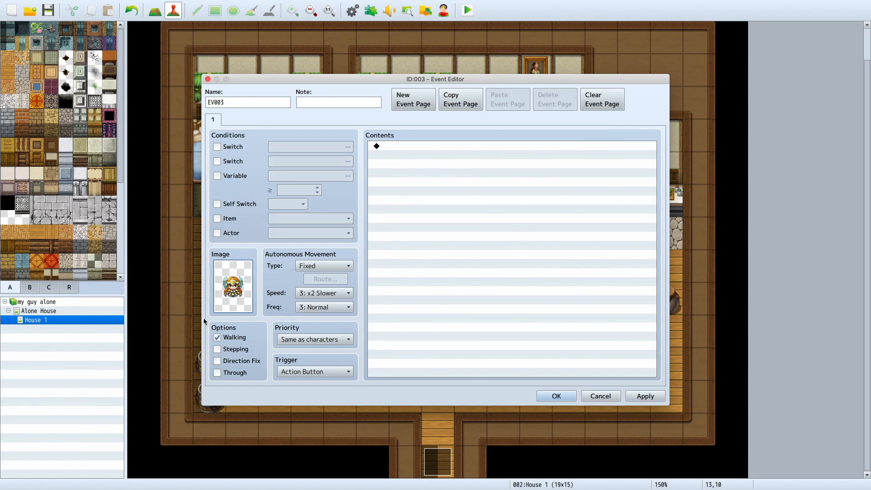
Step: Try the Player Touch, Event Touch, Autorun and Parallel triggers for the event, and set it back to Action Button
left_click(318, 372)
left_click(316, 372)
left_click(315, 375)
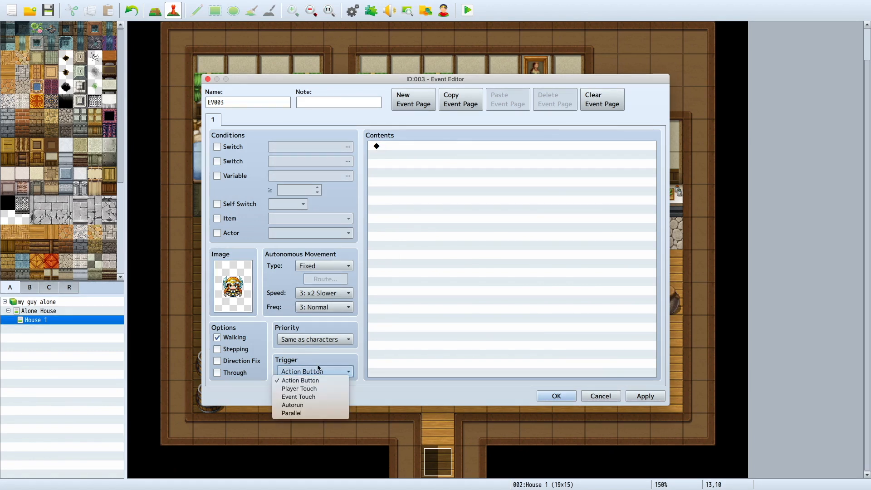
left_click(322, 360)
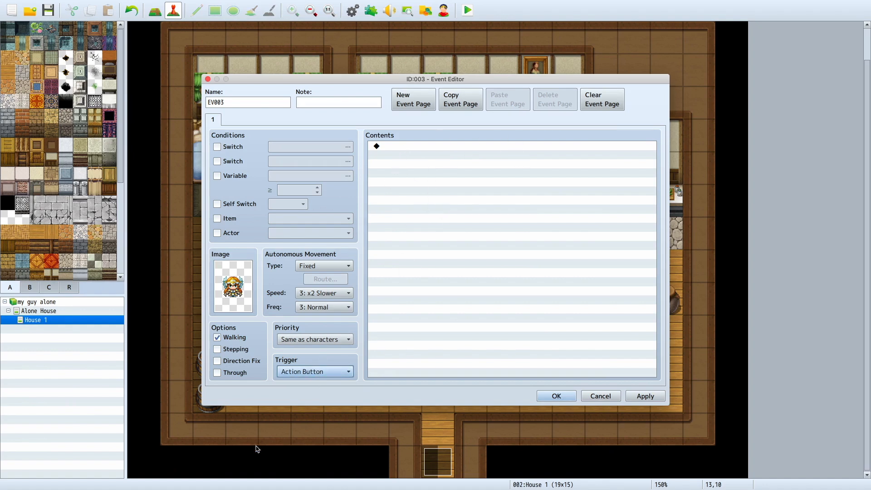
left_click(284, 375)
left_click(286, 388)
left_click(299, 372)
left_click(300, 396)
left_click(337, 375)
left_click(317, 406)
left_click(328, 370)
left_click(318, 414)
left_click(338, 372)
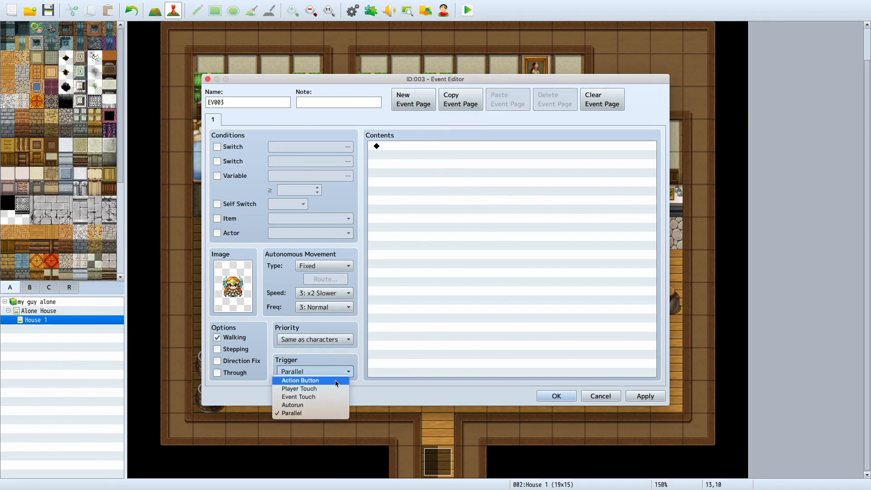
left_click(301, 380)
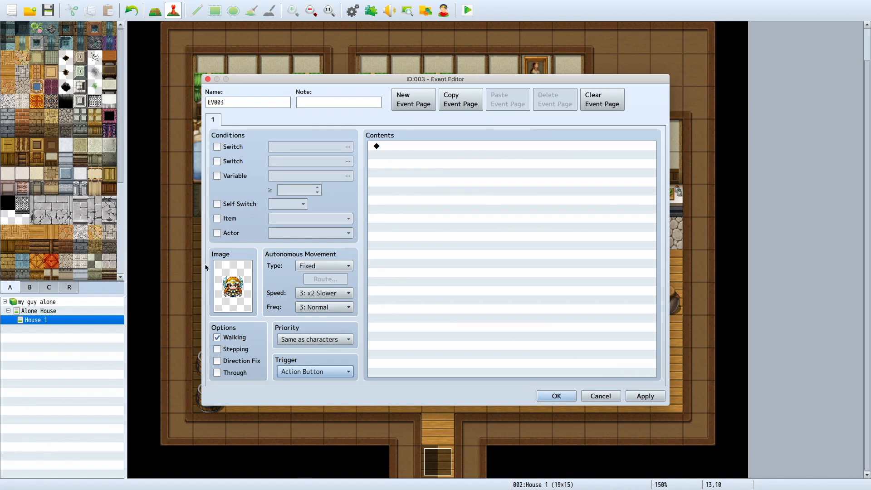
Step: Set the event's autonomous movement type to Random and accept the event
left_click(312, 267)
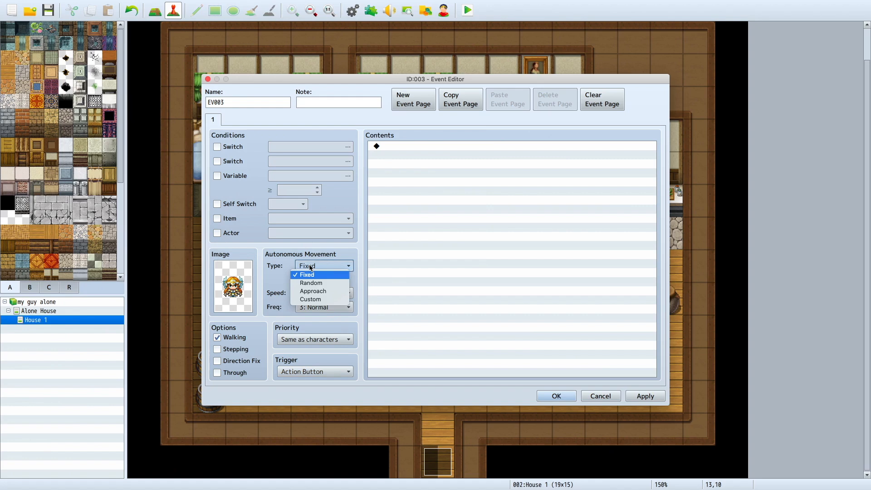
left_click(311, 282)
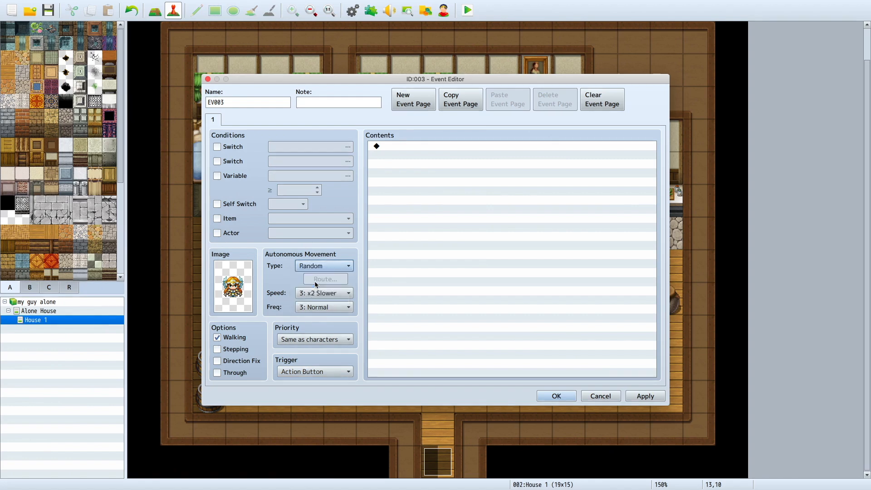
left_click(556, 397)
Step: Save the project and start a new full-screen playtest game to check the new character event
left_click(469, 11)
left_click(409, 262)
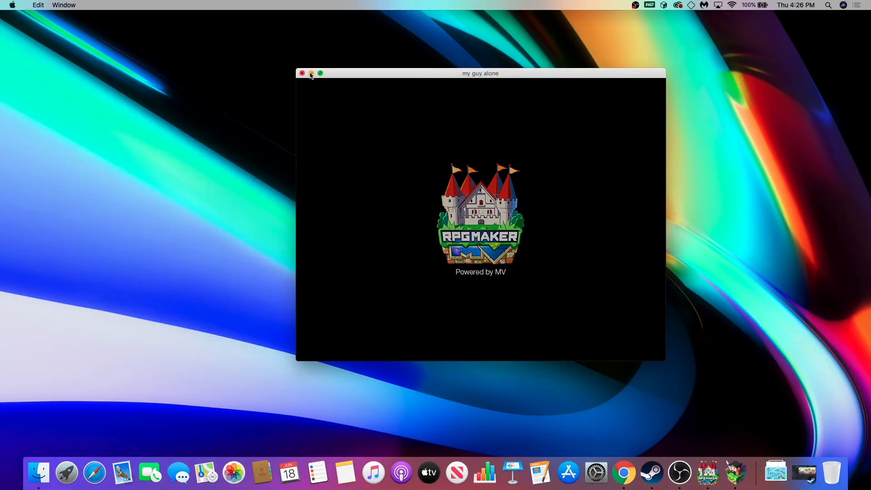
left_click(320, 73)
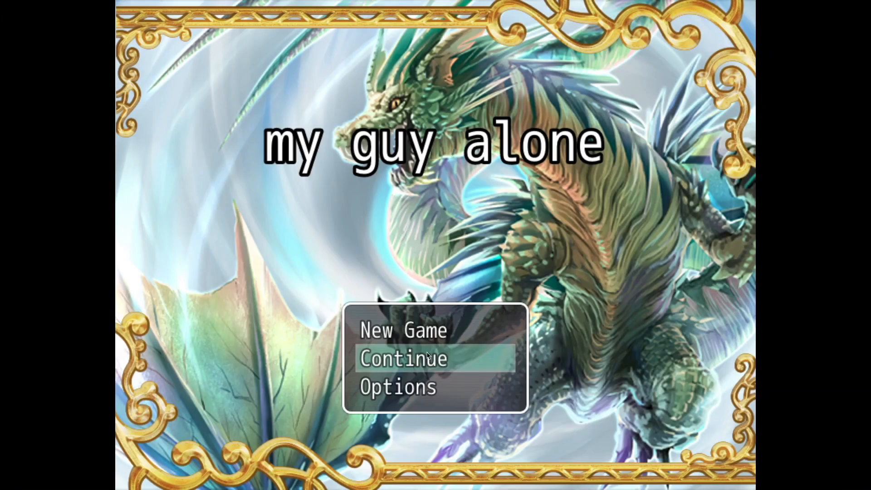
left_click(415, 323)
left_click(414, 323)
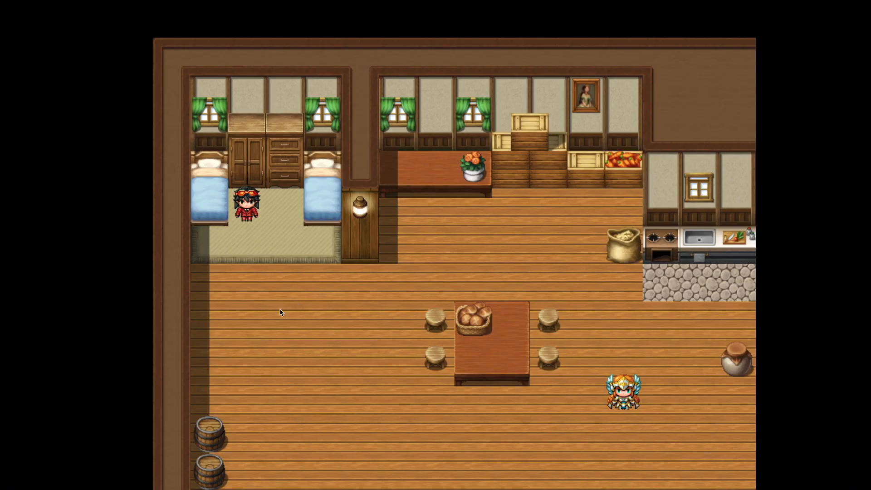
Step: Walk the player around the house in the playtest and up to the wandering winged character to check its movement
left_click(292, 355)
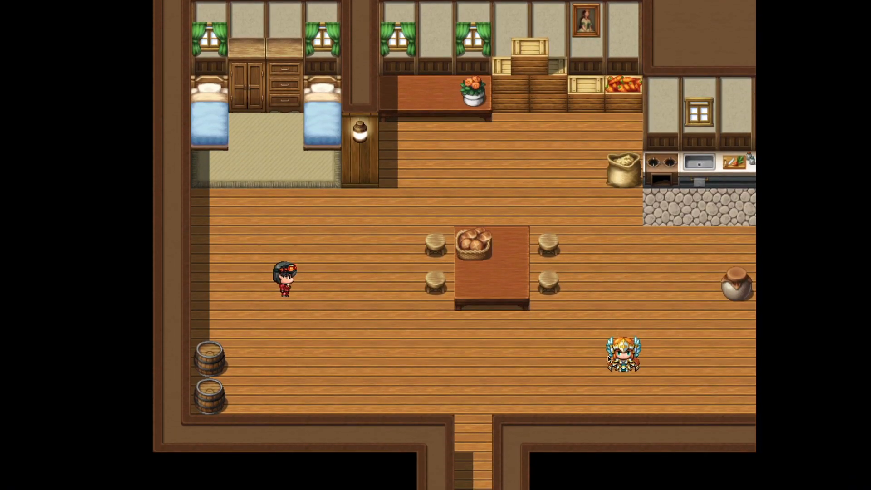
left_click(435, 169)
left_click(490, 171)
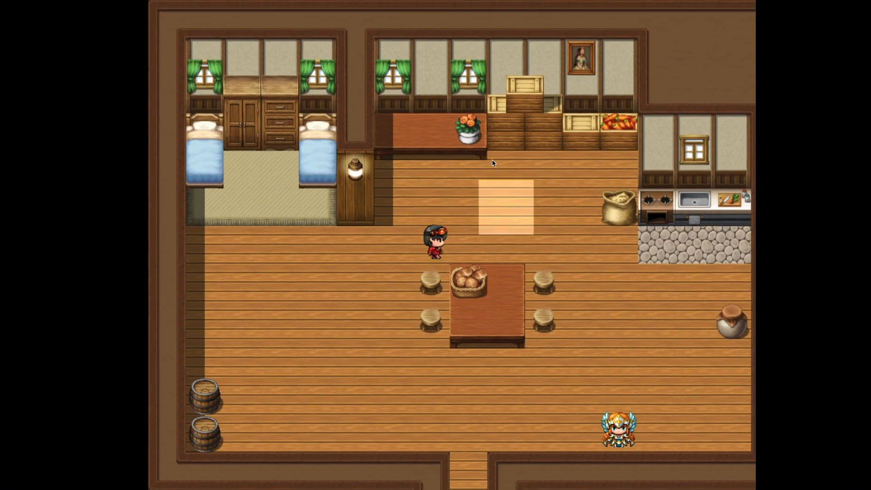
left_click(562, 334)
left_click(562, 333)
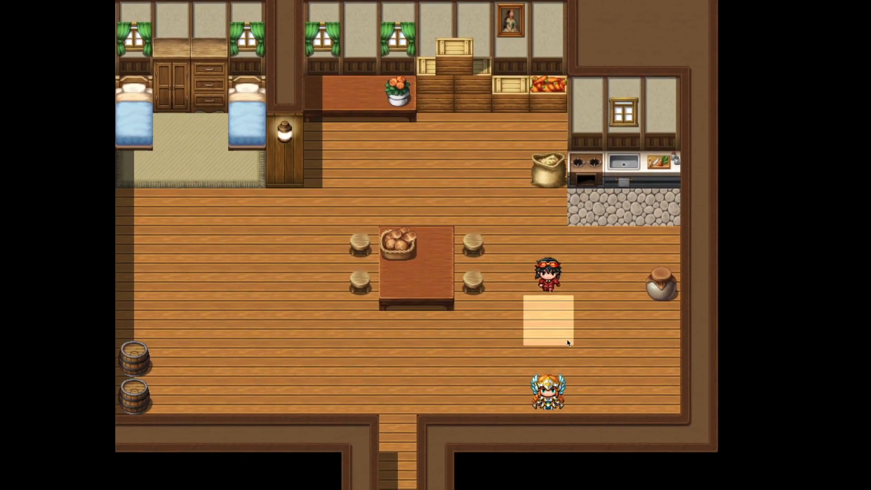
left_click(464, 335)
left_click(502, 230)
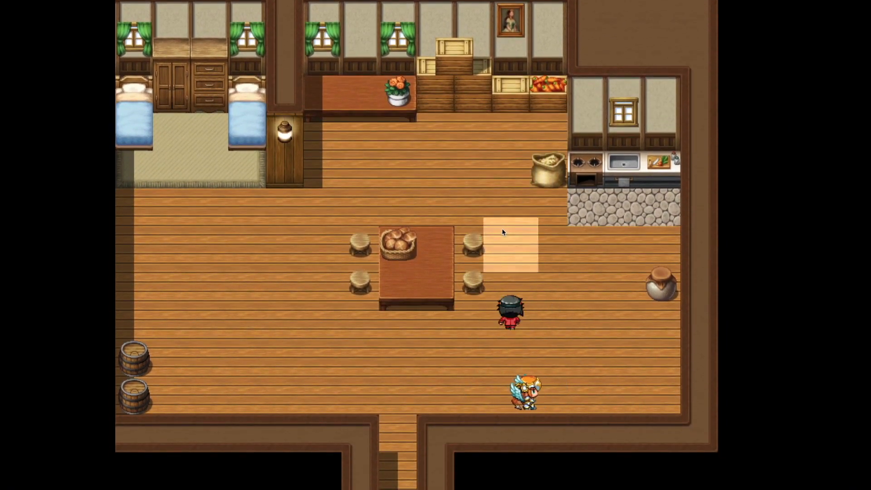
left_click(436, 172)
left_click(318, 233)
left_click(318, 359)
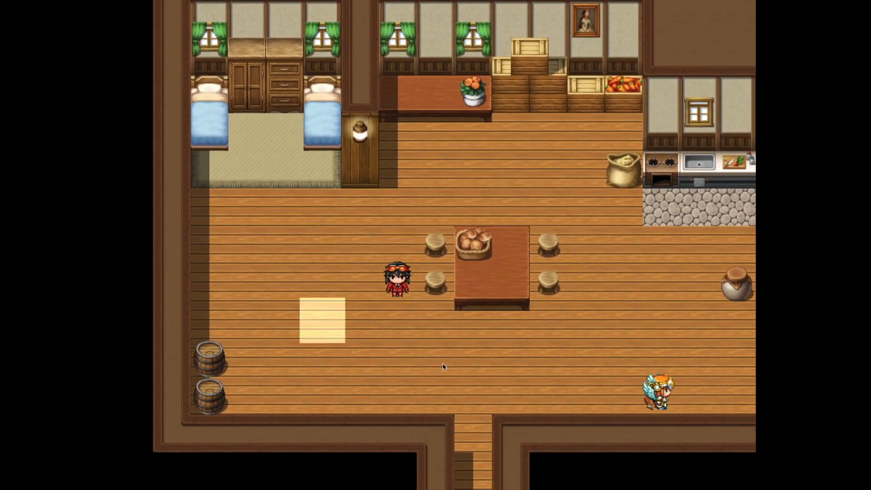
left_click(470, 367)
left_click(567, 386)
left_click(618, 390)
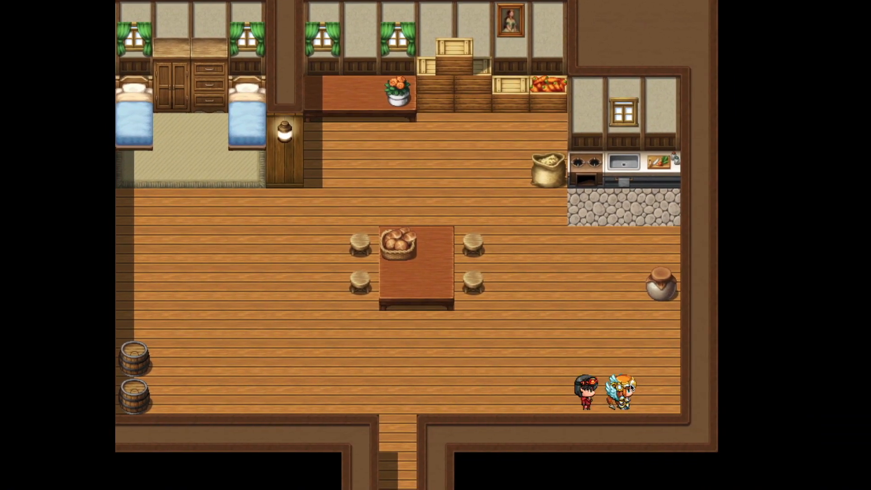
Step: Walk the player away from the winged character and around the table to the flower counter, and close the playtest
left_click(499, 337)
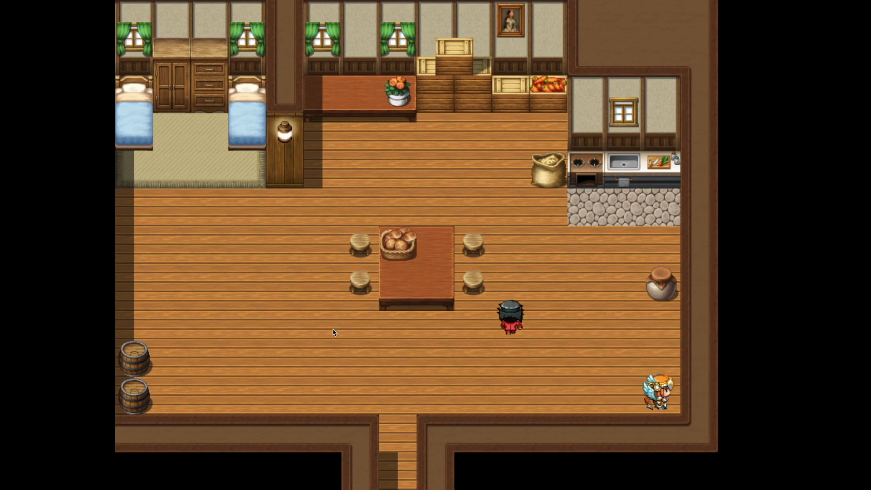
left_click(321, 323)
left_click(321, 209)
left_click(474, 185)
left_click(477, 181)
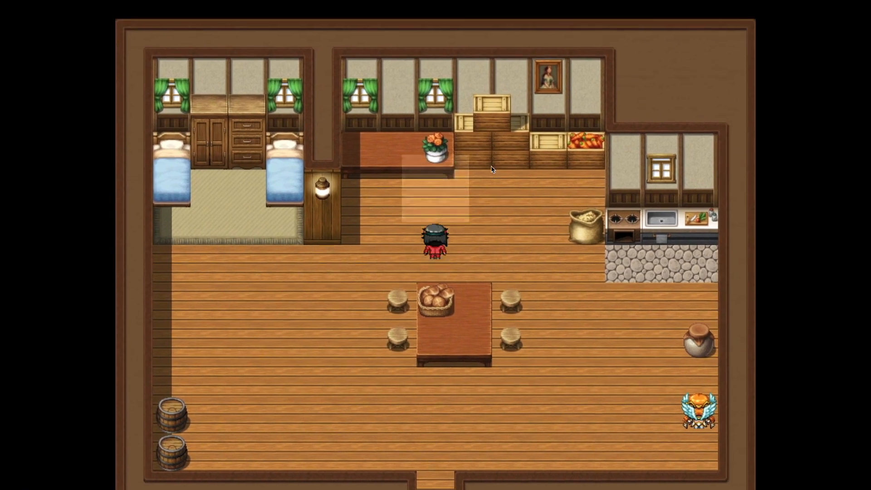
right_click(414, 303)
mouse_move(67, 1)
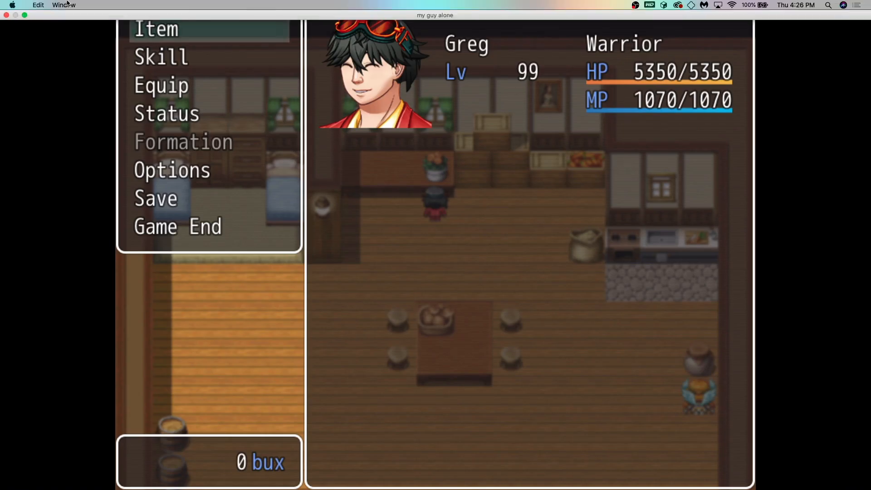
left_click(8, 17)
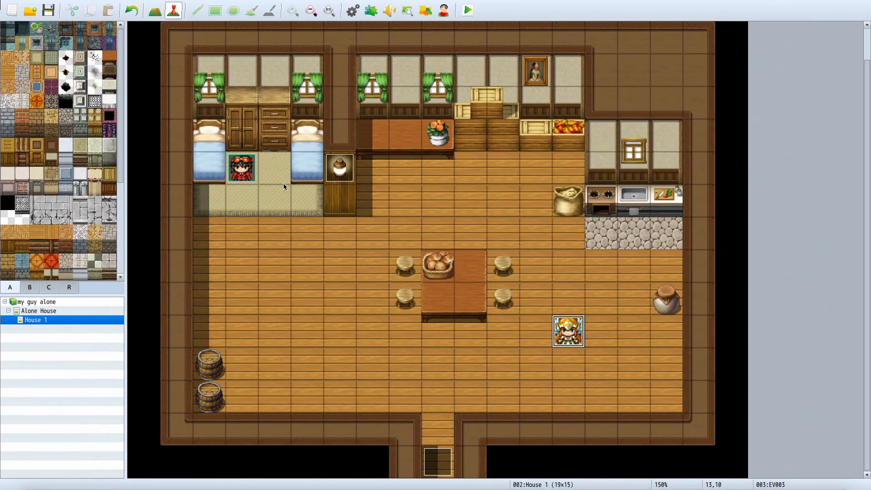
left_click(155, 11)
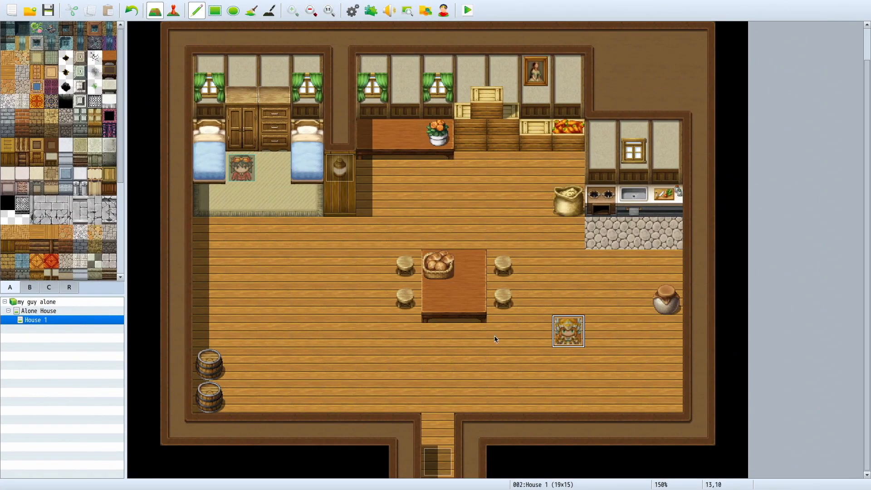
left_click(173, 10)
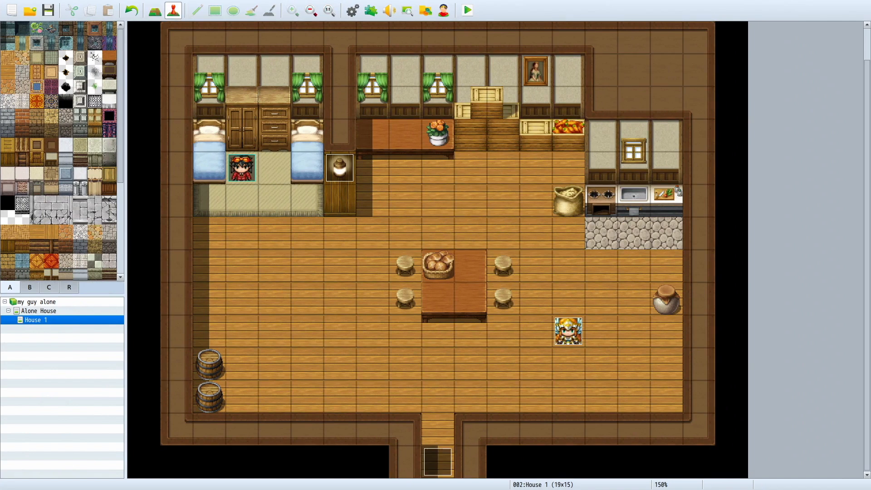
double_click(567, 332)
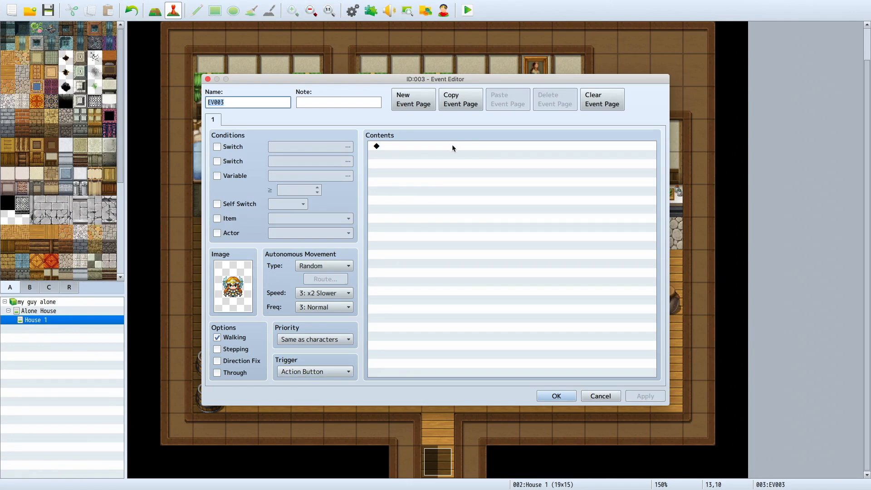
left_click(593, 391)
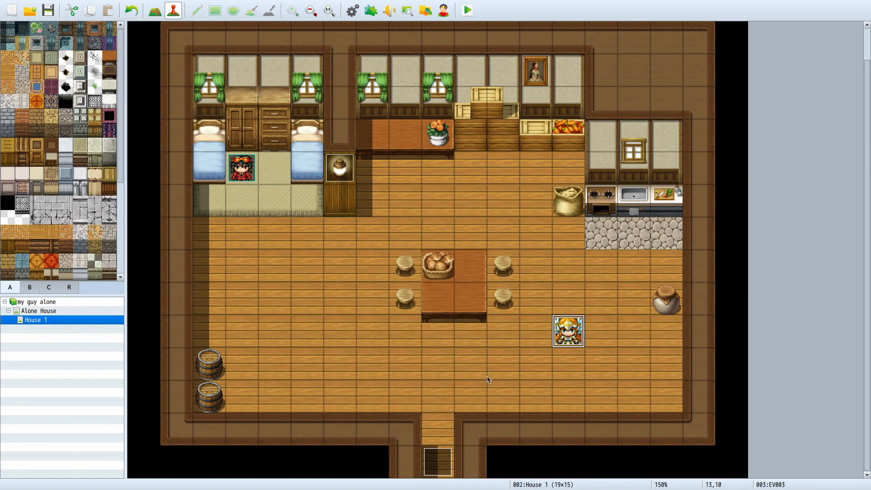
double_click(464, 373)
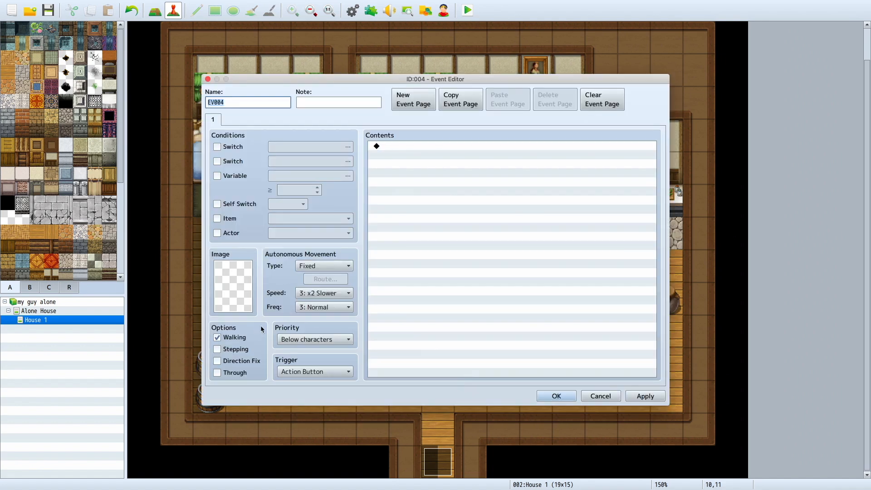
left_click(228, 285)
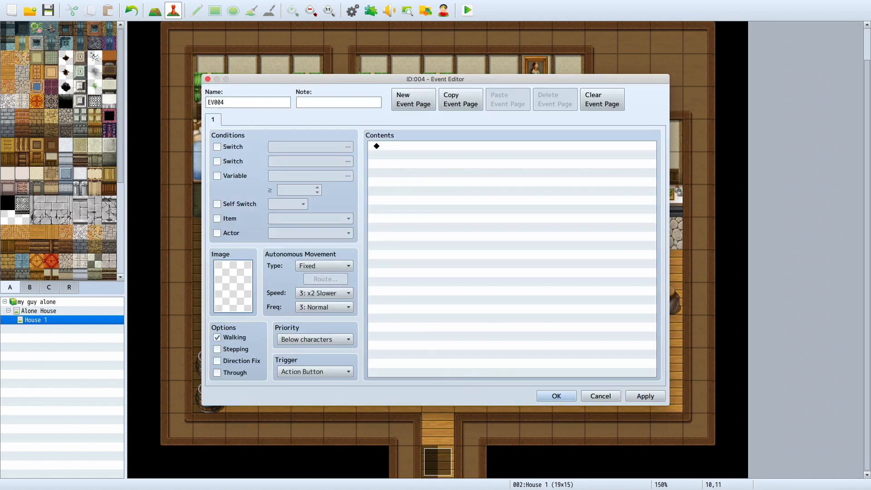
left_click(582, 337)
left_click(594, 394)
Step: Reopen the winged character's event at (13,10) and set its autonomous movement speed to 5: x2 Faster
left_click(570, 338)
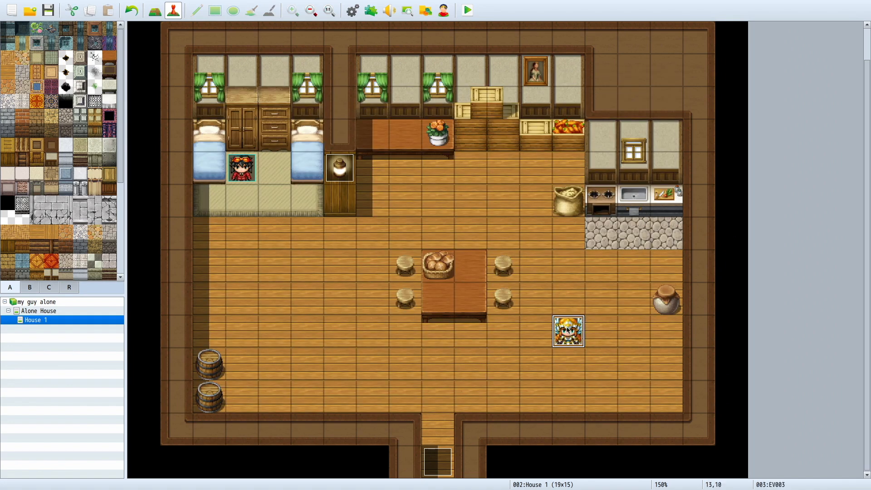
double_click(569, 330)
left_click(309, 293)
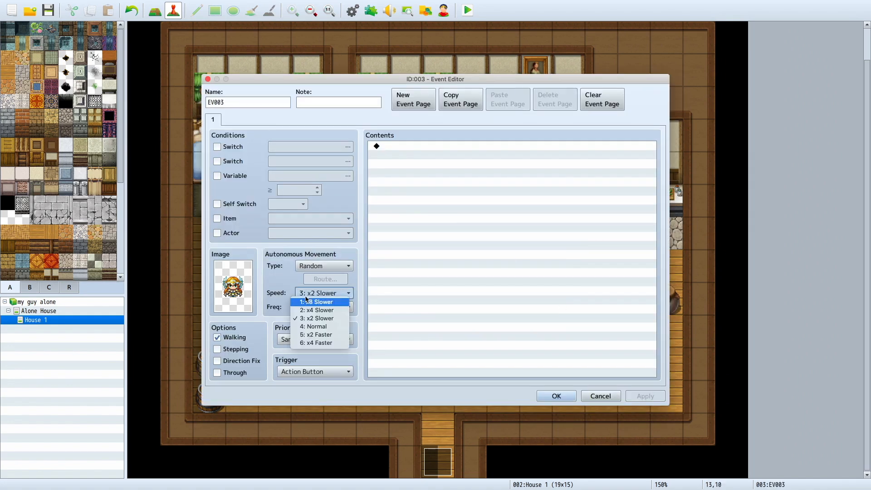
left_click(304, 335)
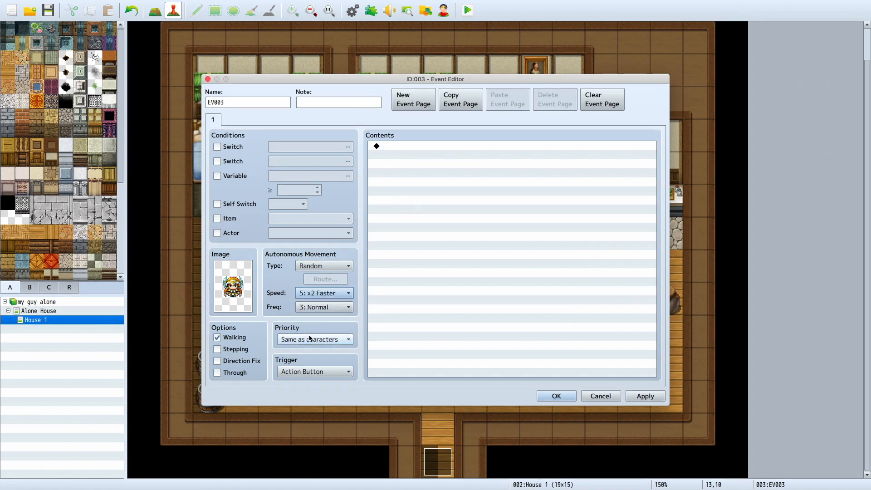
Step: Start a Show Text command in the event's contents and give it the winged blonde face from Actor3
double_click(377, 146)
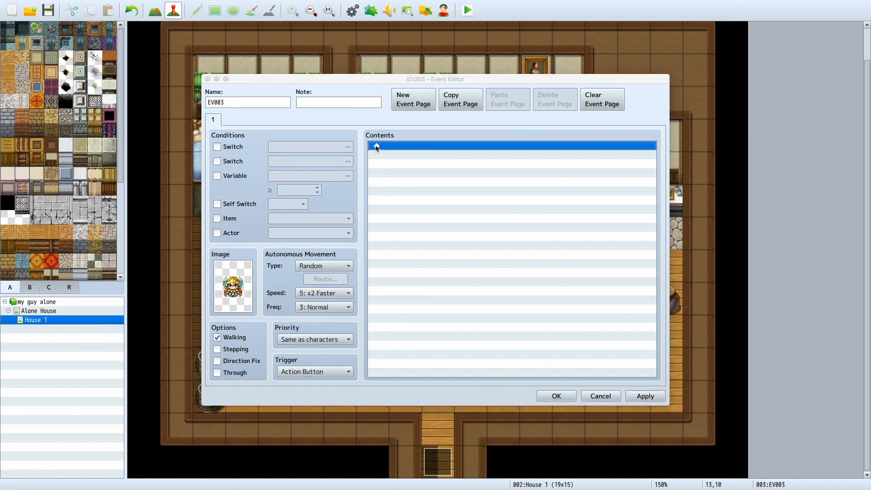
left_click_drag(484, 107, 397, 75)
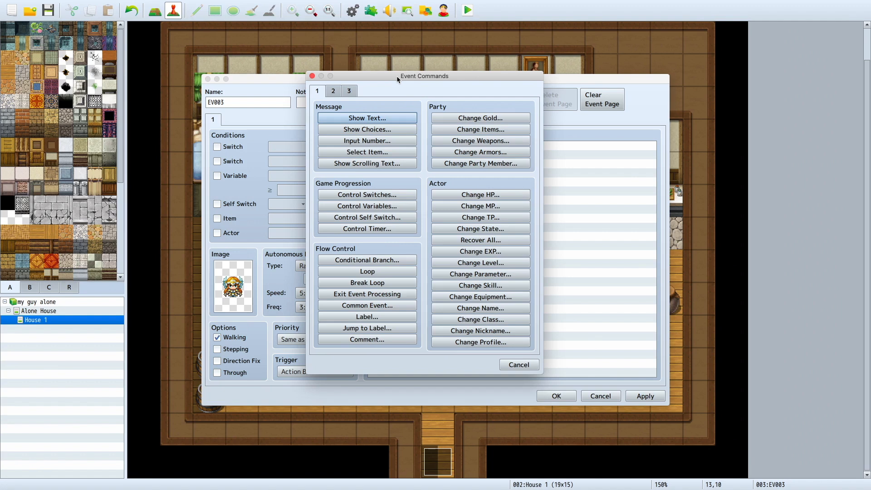
left_click(374, 122)
left_click(369, 118)
left_click_drag(479, 75, 416, 138)
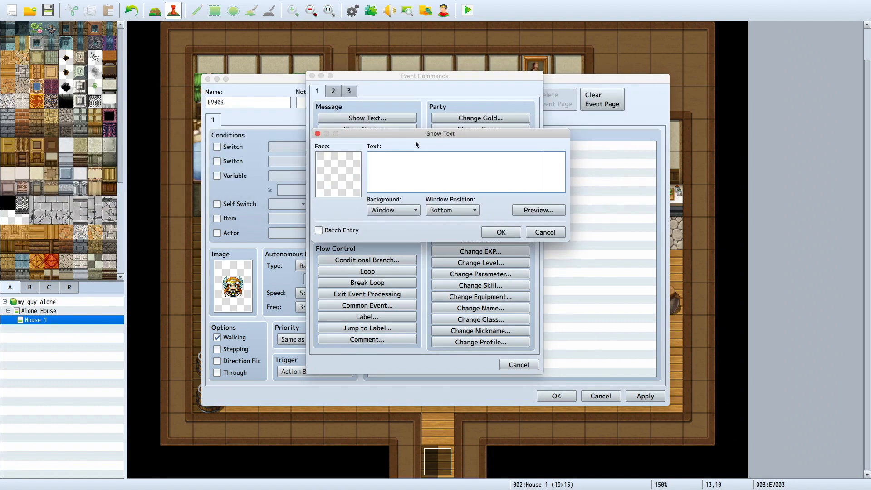
double_click(334, 161)
left_click(317, 133)
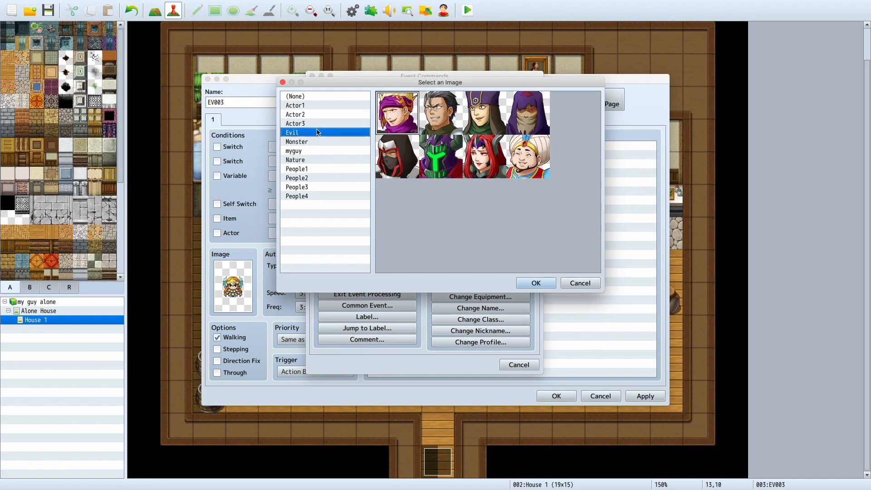
left_click(318, 116)
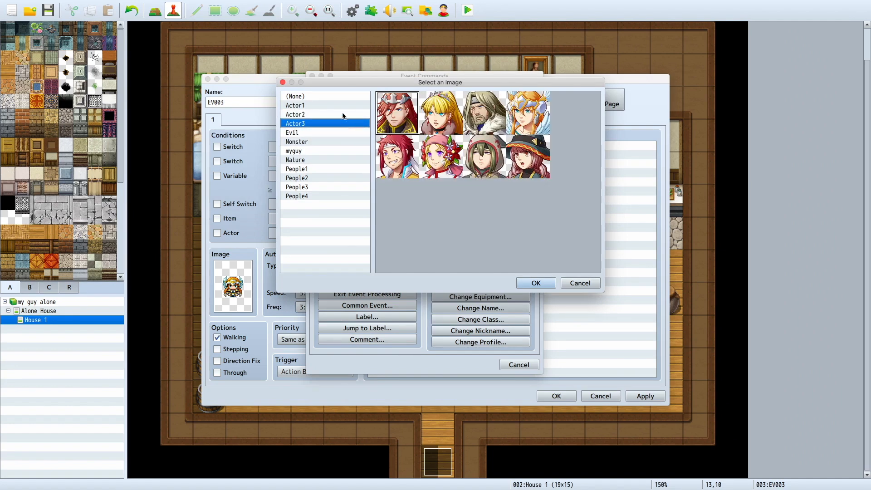
double_click(519, 111)
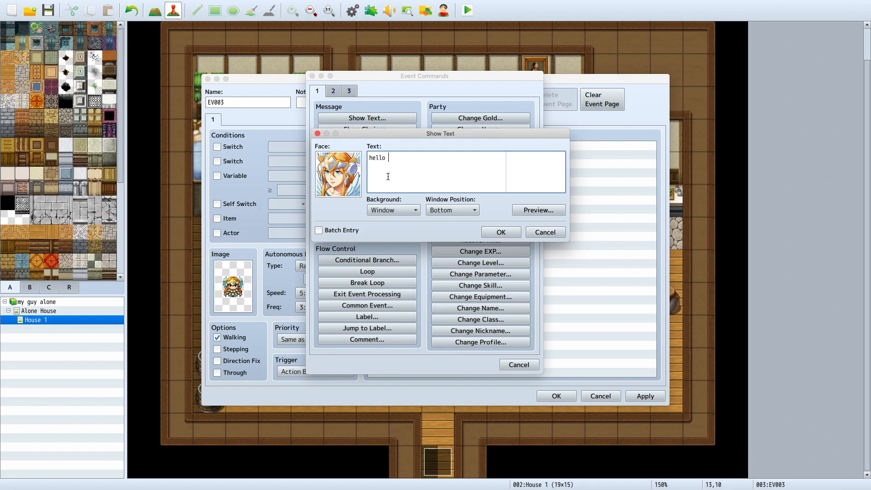
Step: Enter the two-line message "hello my guy. there is another guy outside / named that guy who wants to fight." and preview it
type("guy. the")
type("re ui=")
type("ide name")
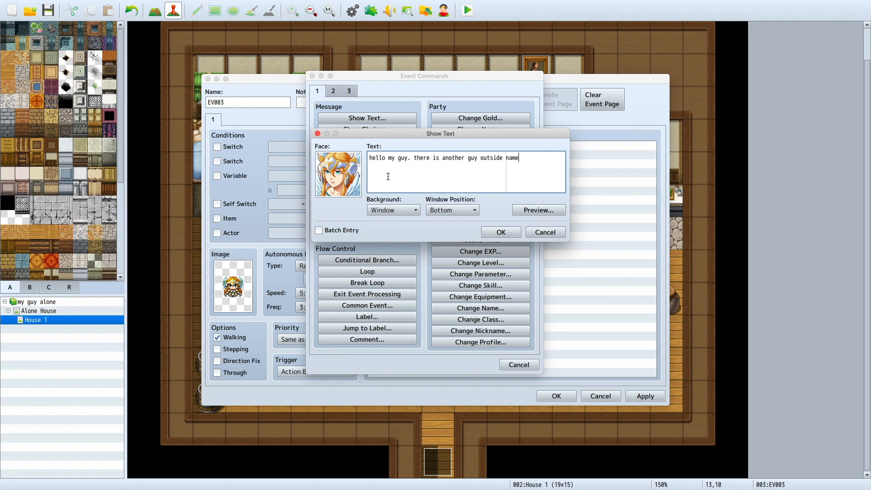
type("o wantsb")
key("BackSpace")
type("to fight")
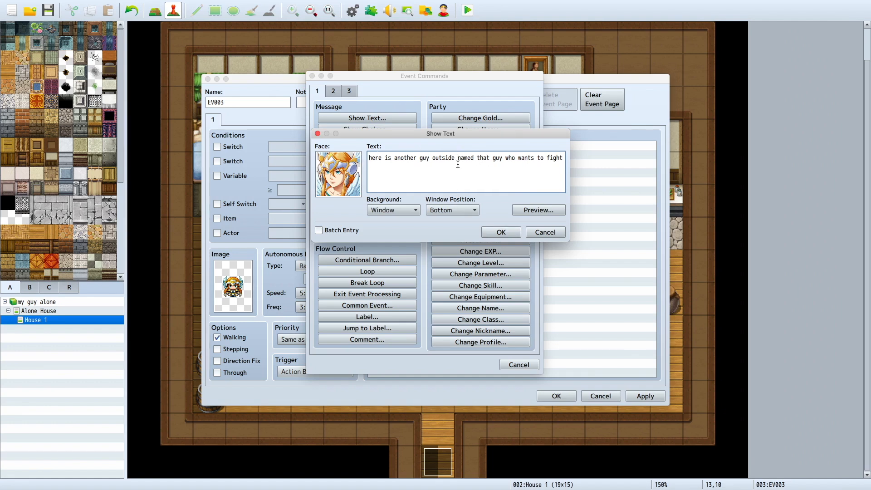
key("Return")
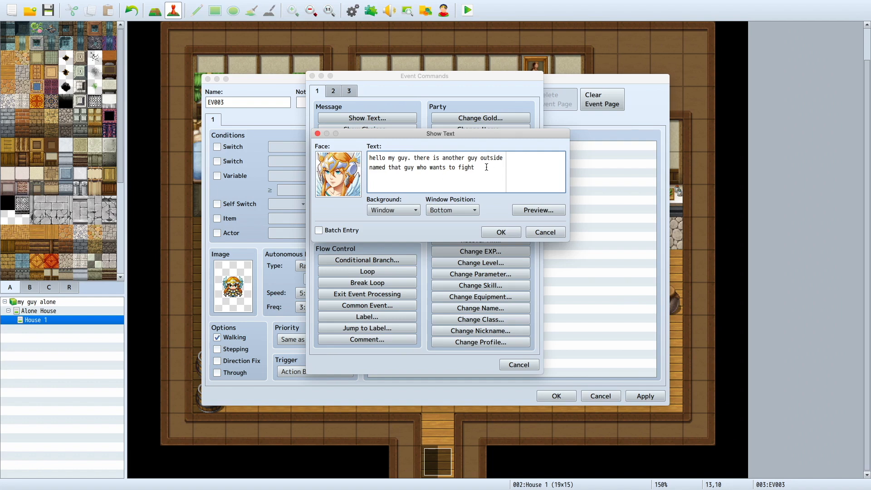
left_click(537, 210)
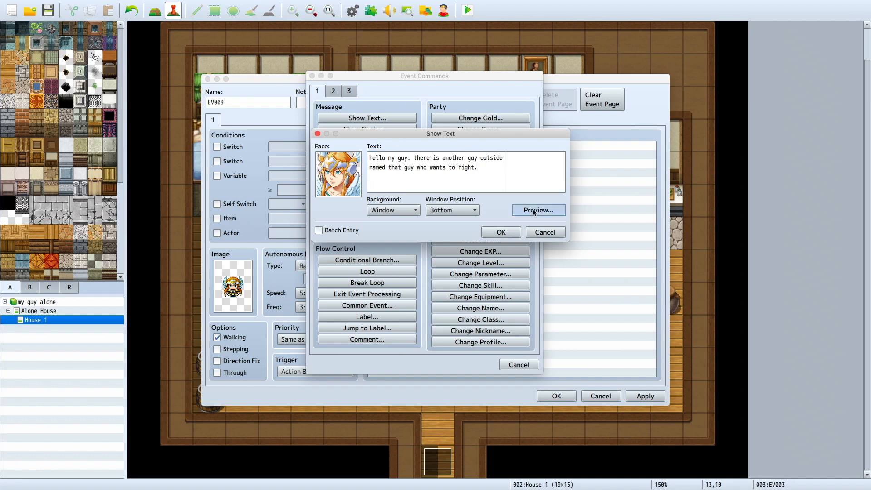
left_click_drag(482, 141, 431, 253)
left_click(560, 351)
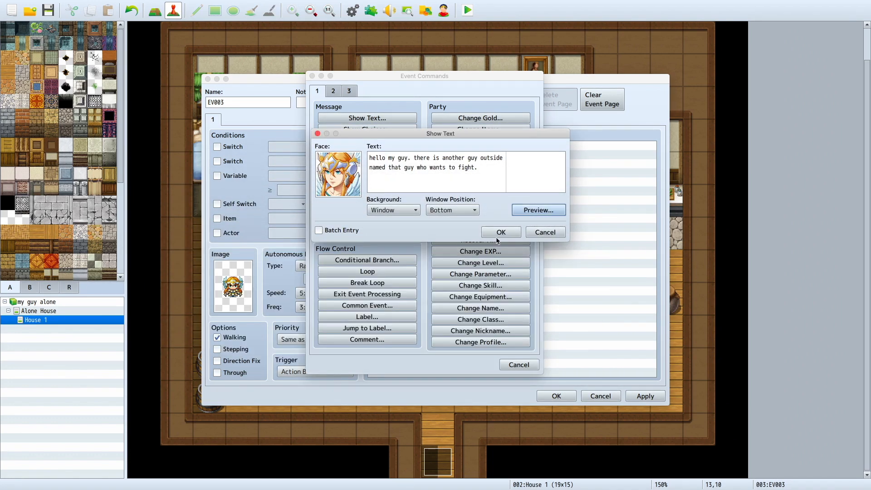
Step: Try the Top window position for the message in the preview, and set the position back to Bottom
left_click(458, 211)
left_click(522, 210)
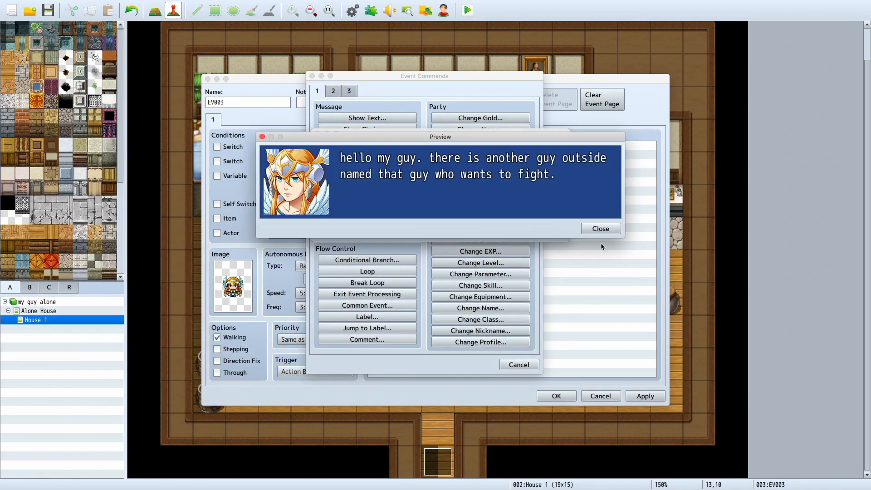
left_click(601, 229)
left_click(469, 210)
left_click(429, 220)
left_click(537, 208)
left_click(601, 228)
left_click(472, 210)
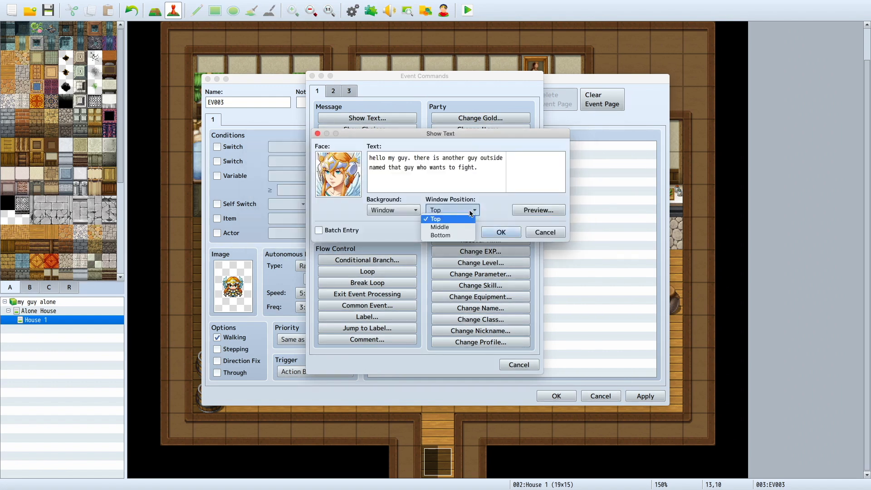
left_click(439, 235)
Step: Preview the message with the Dim background, and switch to the Transparent background and preview that too
left_click(393, 211)
left_click(394, 227)
left_click(545, 210)
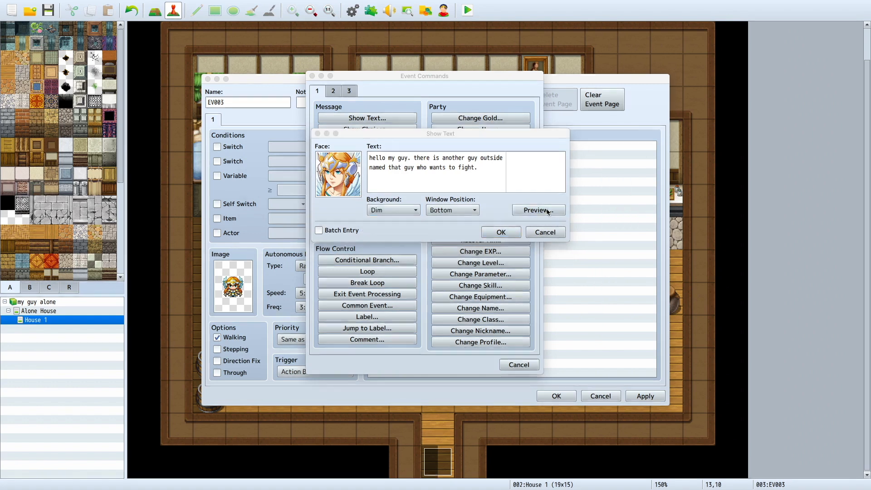
left_click(604, 228)
left_click(399, 210)
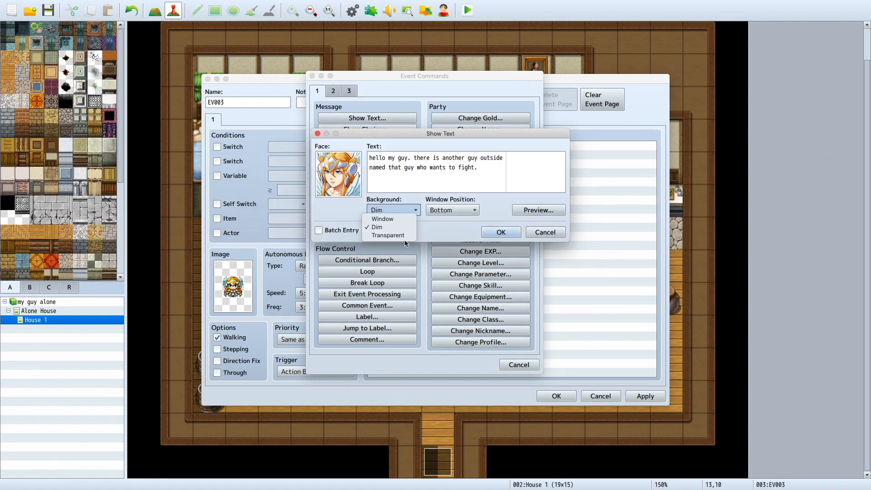
left_click(406, 236)
left_click(544, 210)
left_click(597, 227)
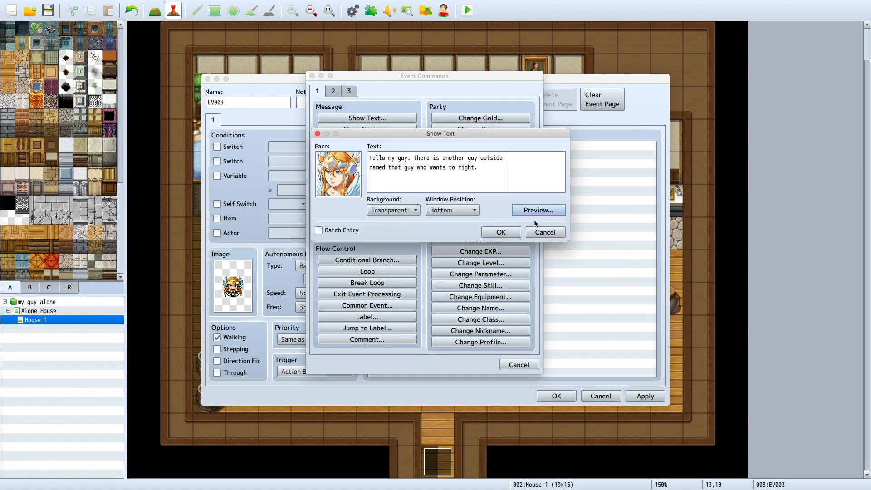
Step: Set the message background back to Window, confirm the Show Text command and save the winged character's event
left_click(394, 212)
left_click(395, 219)
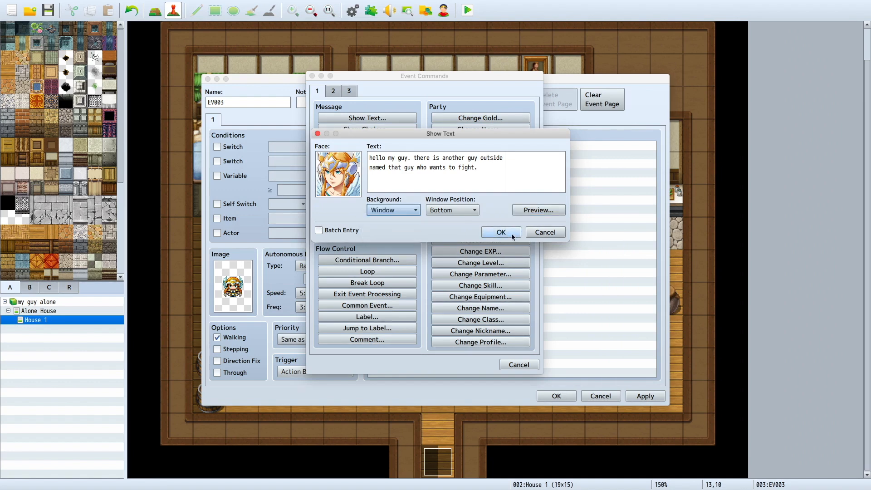
left_click(502, 232)
left_click(645, 397)
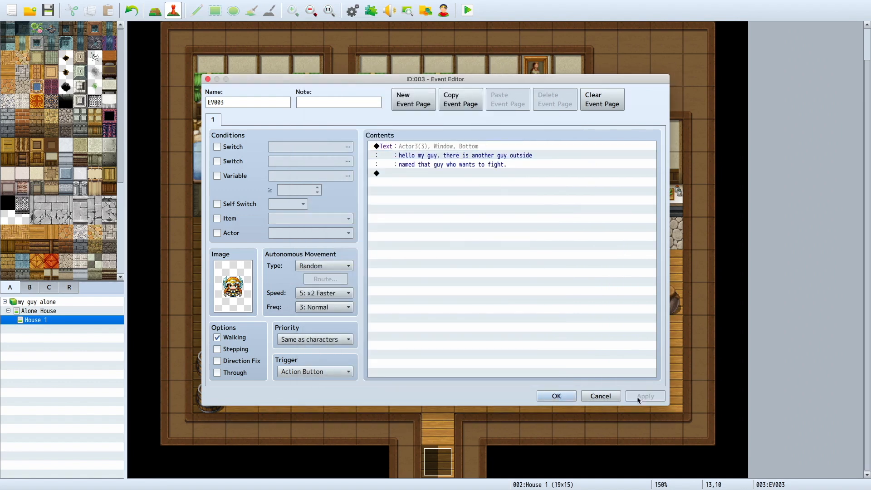
left_click(556, 396)
Step: Playtest a new game, walk the player to the winged character and talk to it to check the message
left_click(468, 10)
left_click(396, 257)
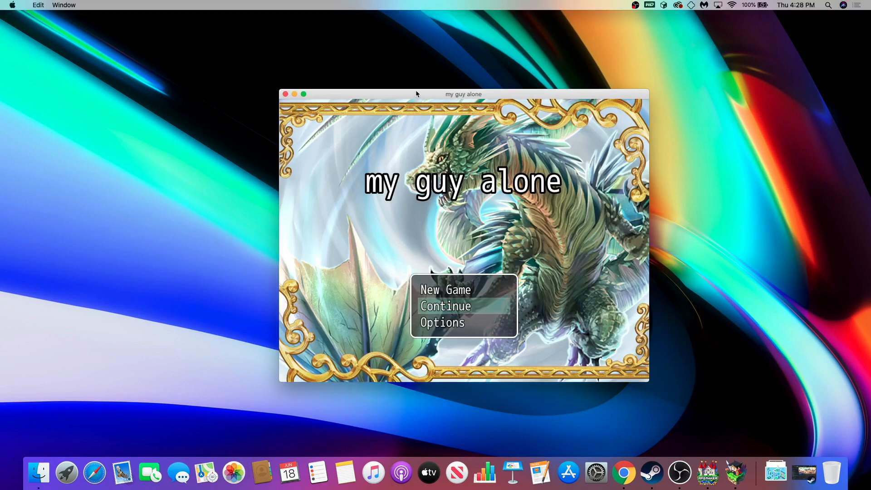
left_click_drag(416, 90, 375, 76)
key("Up")
key("Return")
key("Down")
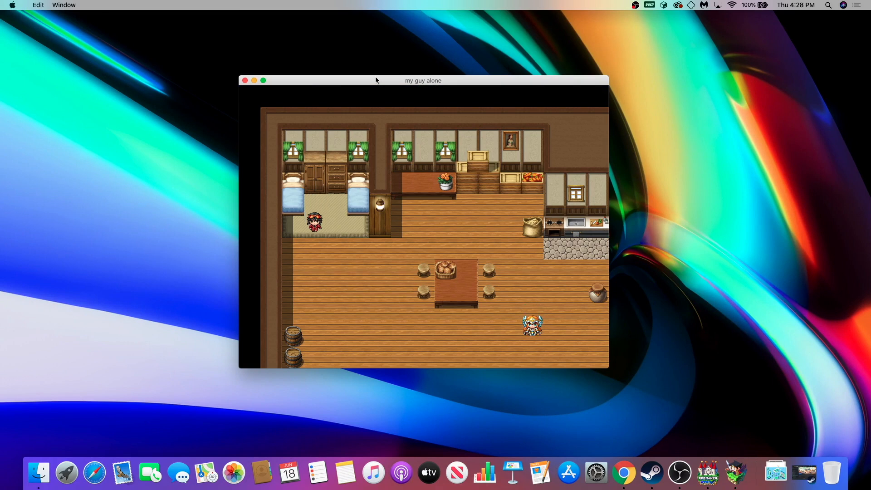
key("Right")
key("Right")
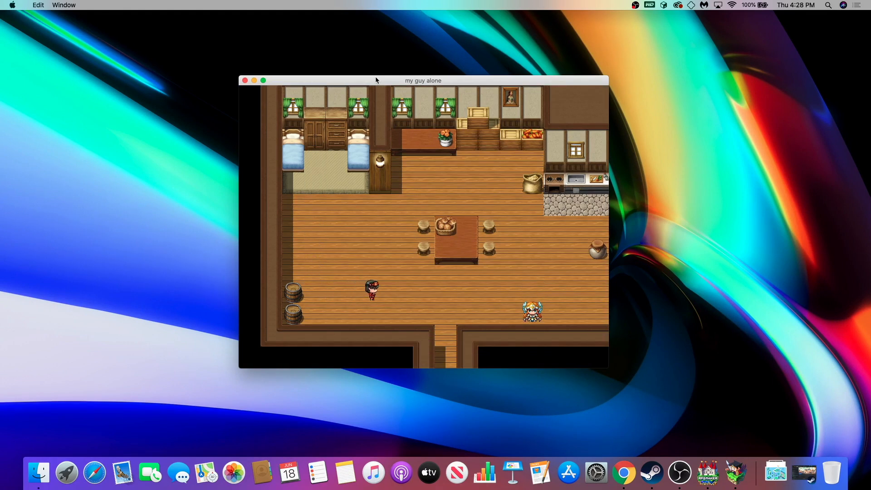
key("Return")
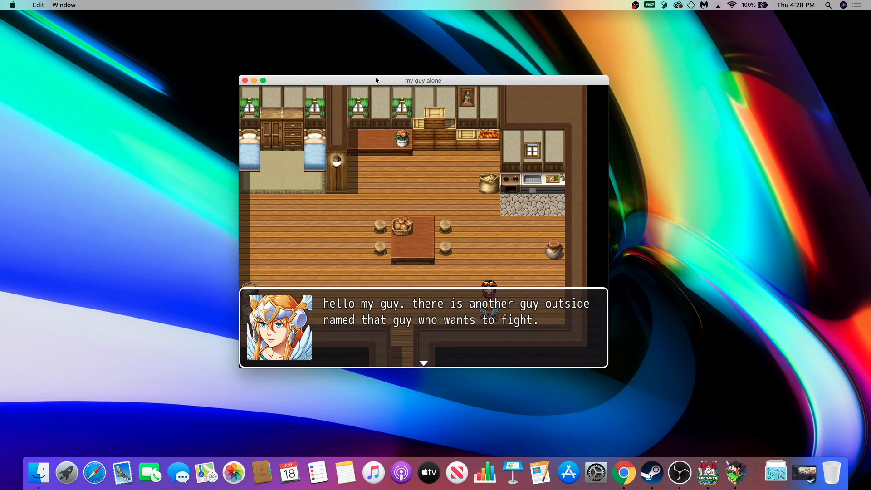
Step: Close the playtest window and return to the map editor
key("ctrl+Right")
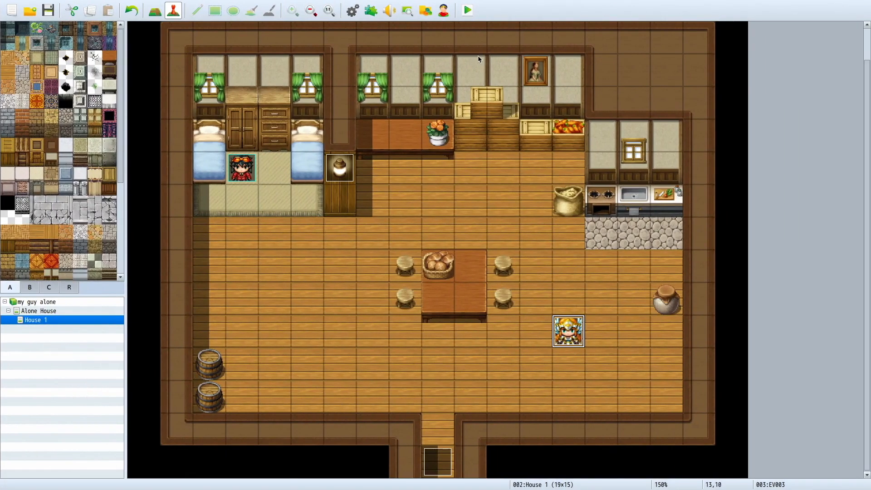
key("ctrl+Left")
left_click(244, 81)
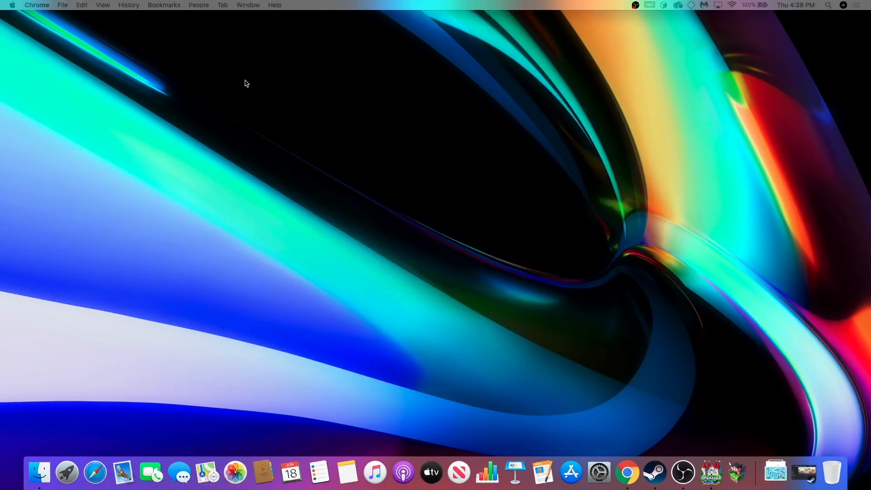
key("ctrl+Right")
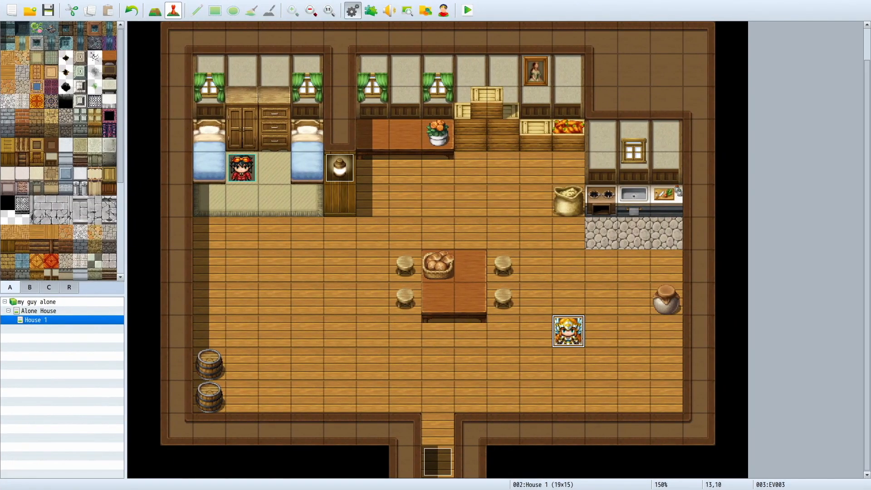
Step: Change the actor's walking character image to myguy-damage in the database and apply it
left_click(353, 10)
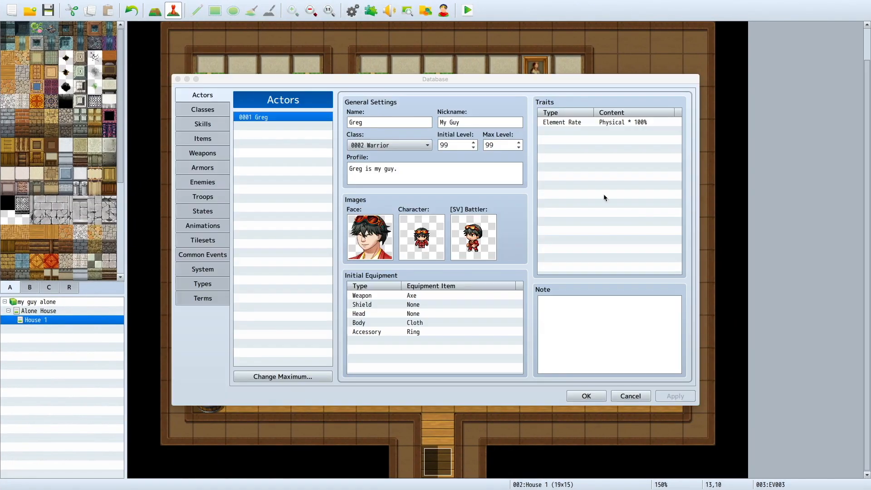
double_click(429, 239)
double_click(338, 243)
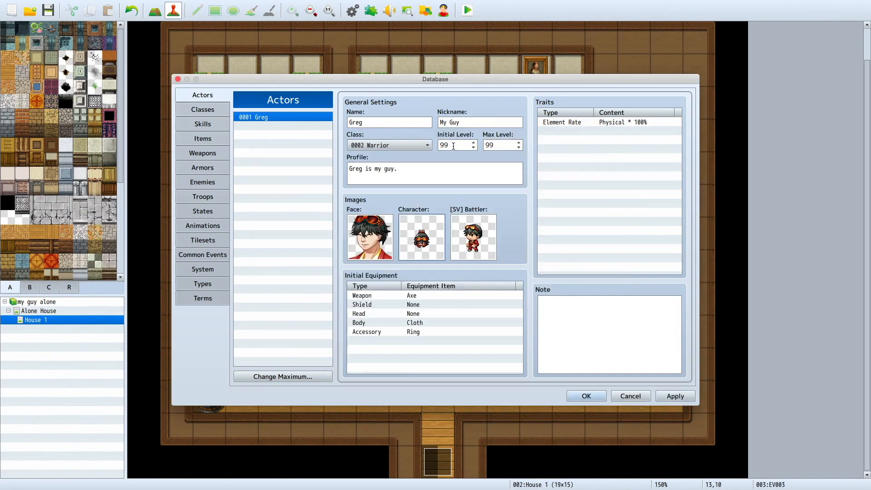
left_click(676, 396)
left_click(575, 396)
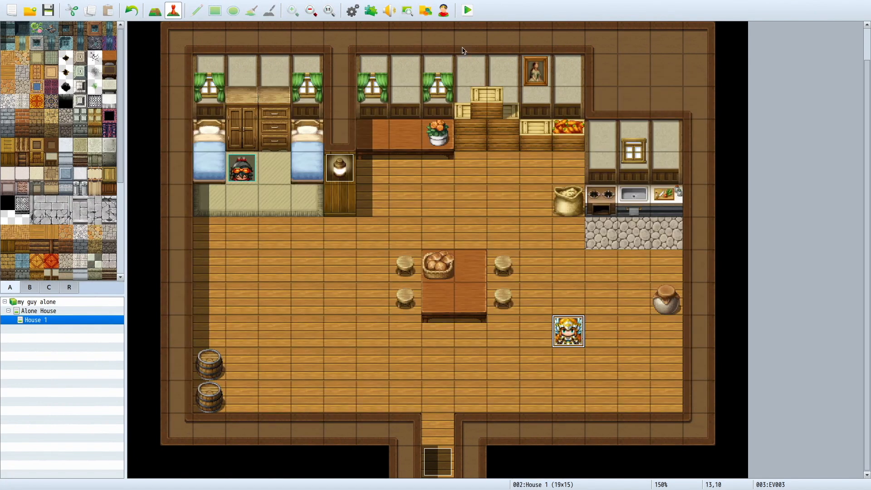
Step: Start another playtest and begin a new game
left_click(467, 10)
left_click(395, 259)
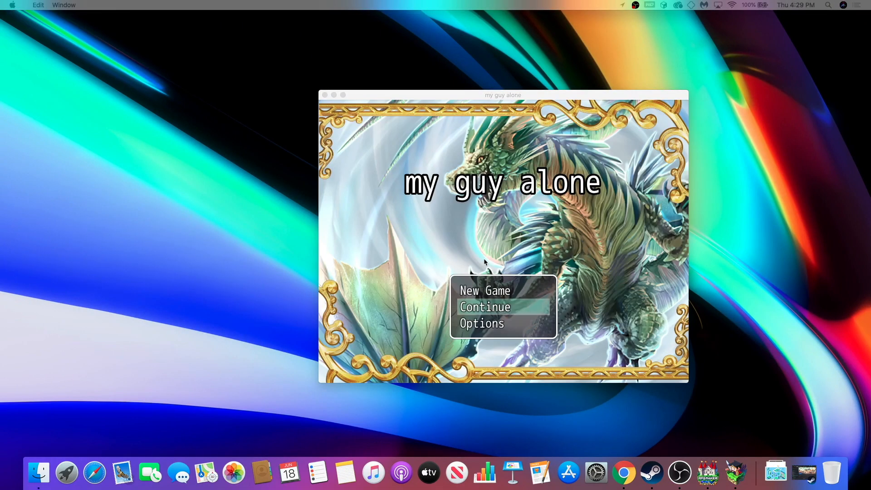
left_click(508, 294)
left_click(507, 295)
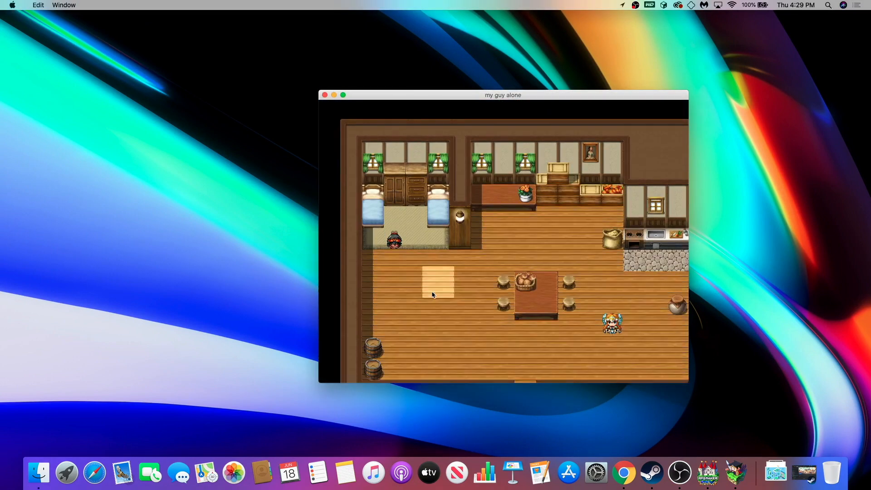
Step: Walk the player around the house to check the damaged sprite, and close the playtest
left_click(495, 279)
left_click(428, 286)
left_click(387, 241)
left_click(408, 220)
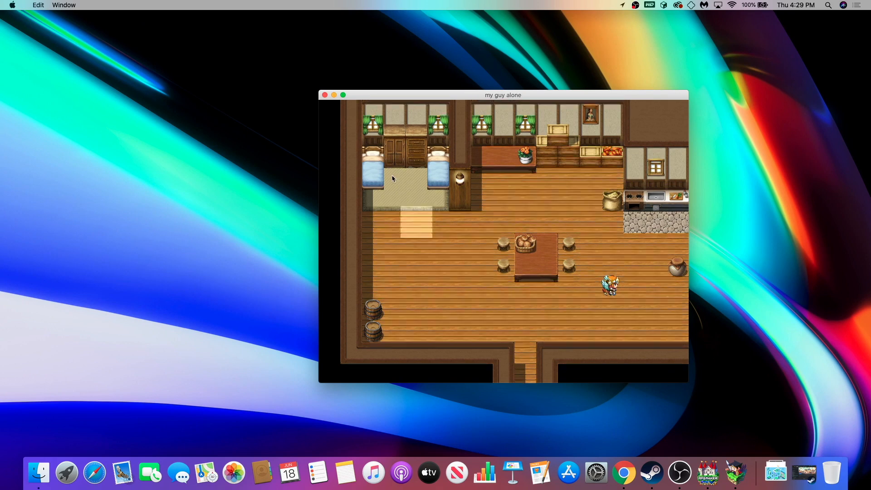
left_click(322, 89)
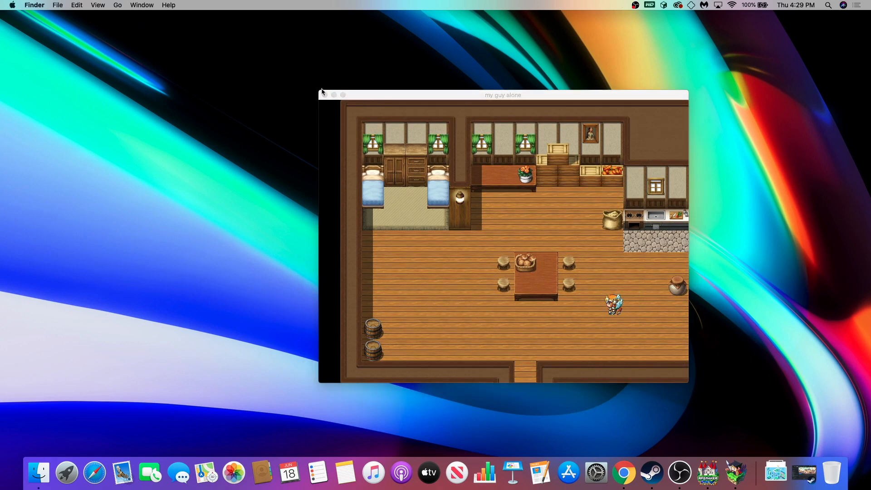
left_click(323, 95)
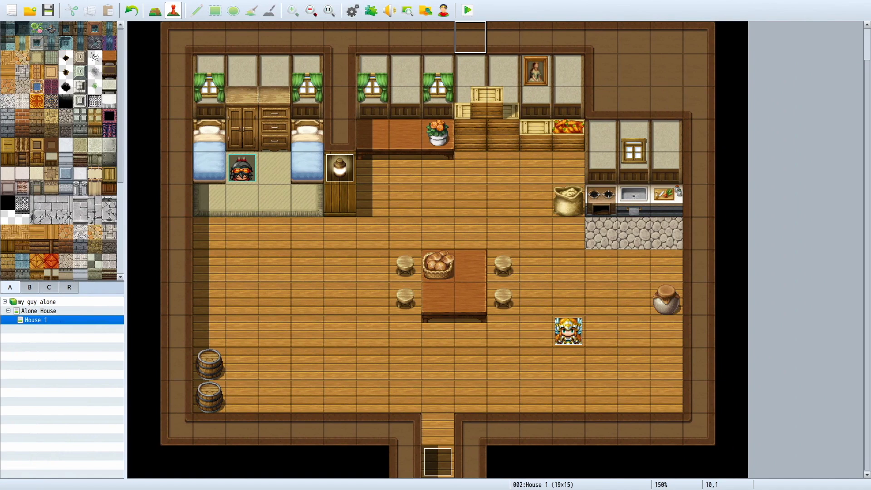
Step: Set the actor's walking character image back to myguy in the database and apply it
left_click(353, 10)
double_click(439, 291)
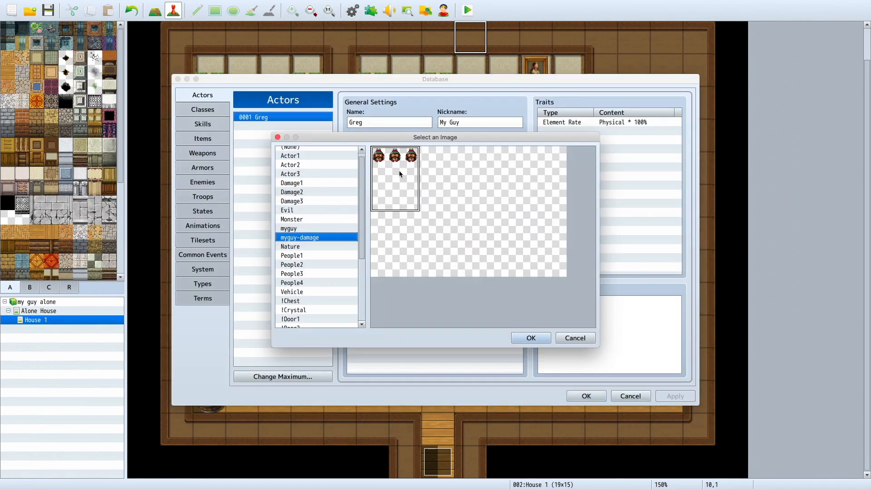
double_click(346, 228)
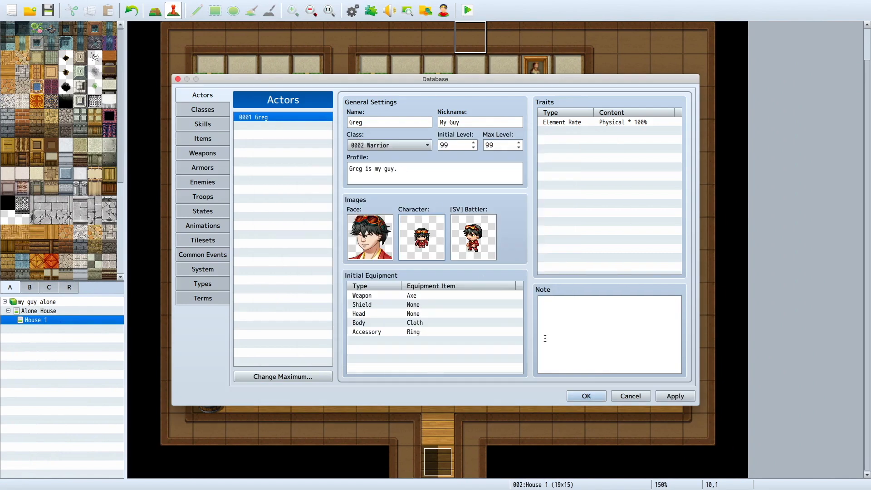
left_click(659, 397)
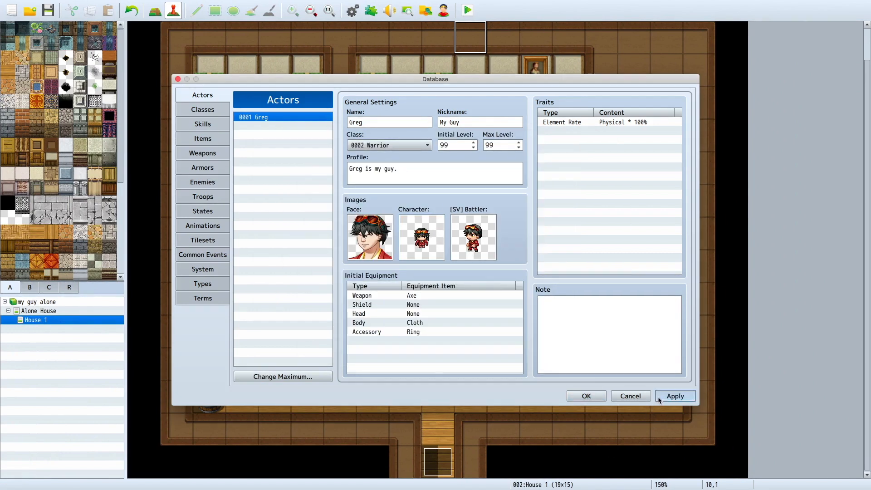
left_click(587, 396)
Step: Reopen the winged character's event and start a second Show Text command reading "heres some money"
left_click(566, 330)
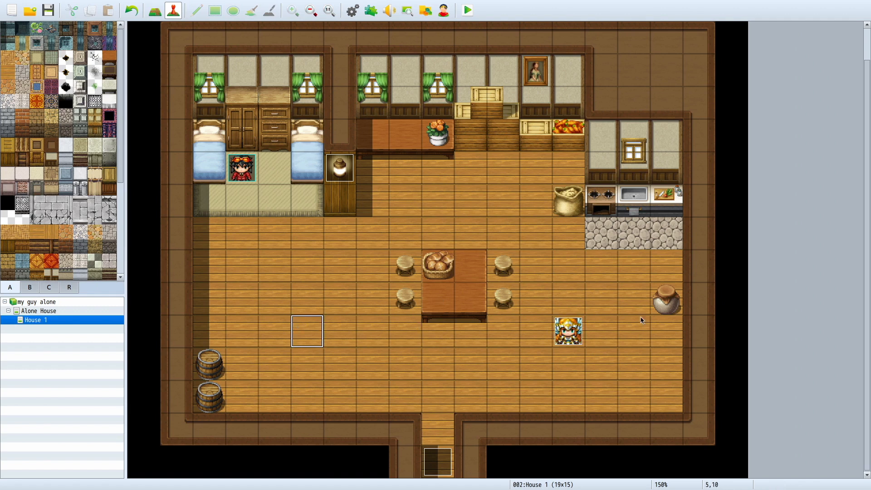
double_click(565, 336)
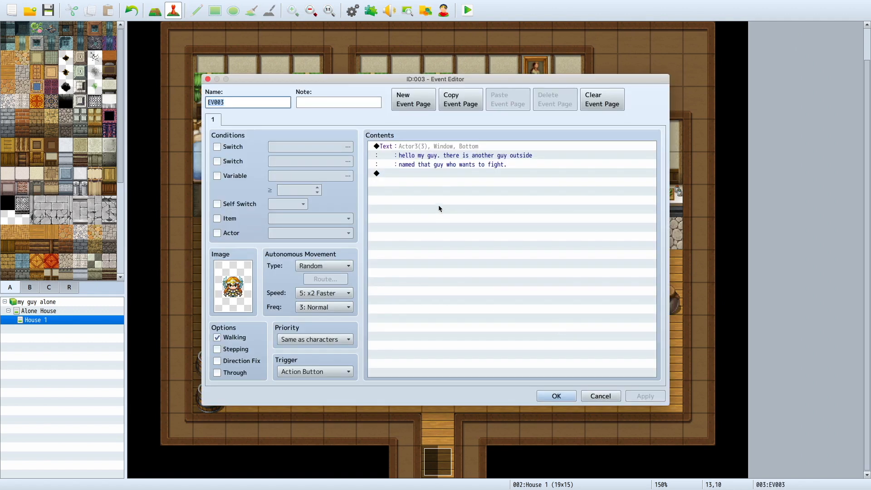
left_click(429, 176)
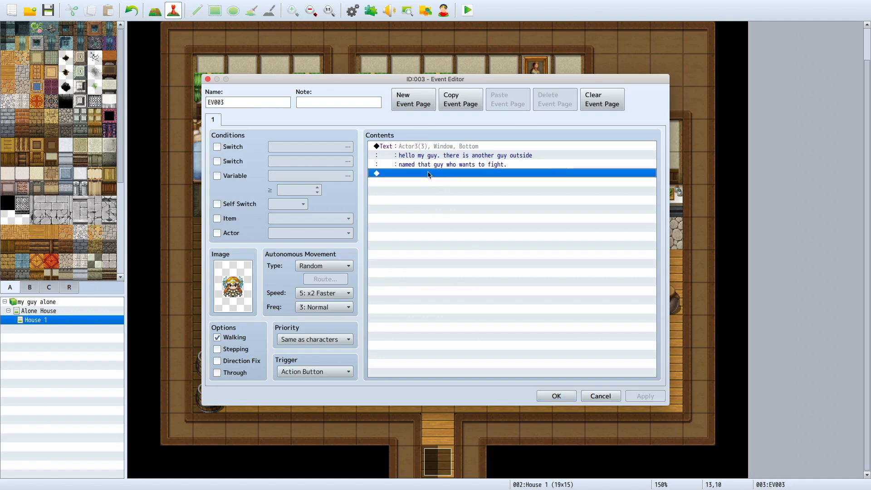
double_click(429, 174)
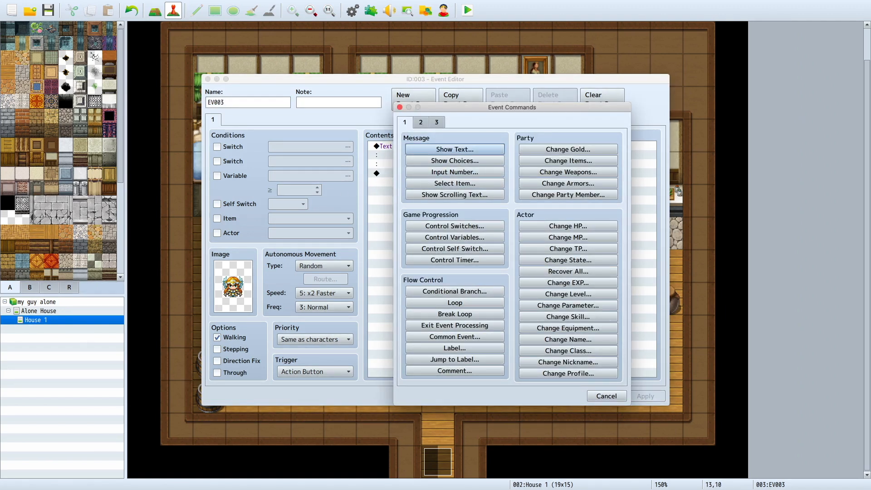
key("Return")
type("heres som")
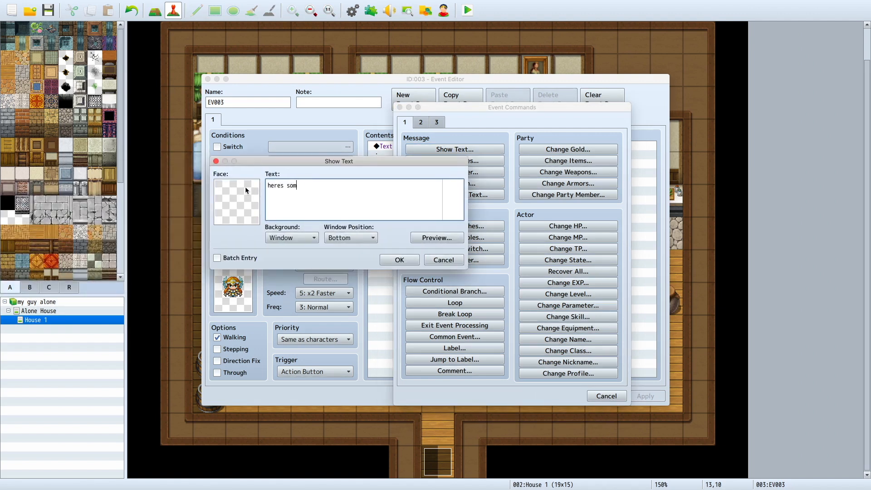
type("e messa")
Step: Give the second message the winged blonde face from Actor3 and confirm it
double_click(231, 195)
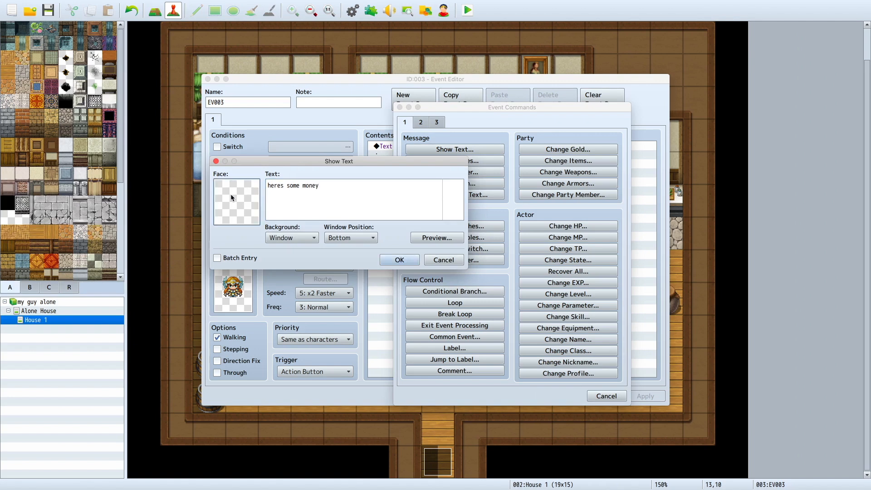
left_click(198, 151)
left_click(204, 143)
left_click(204, 151)
left_click(429, 147)
double_click(431, 151)
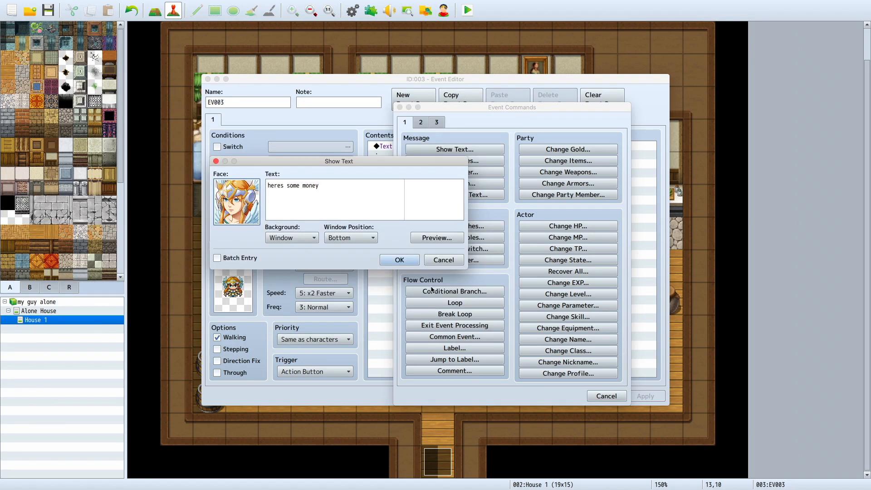
left_click(401, 258)
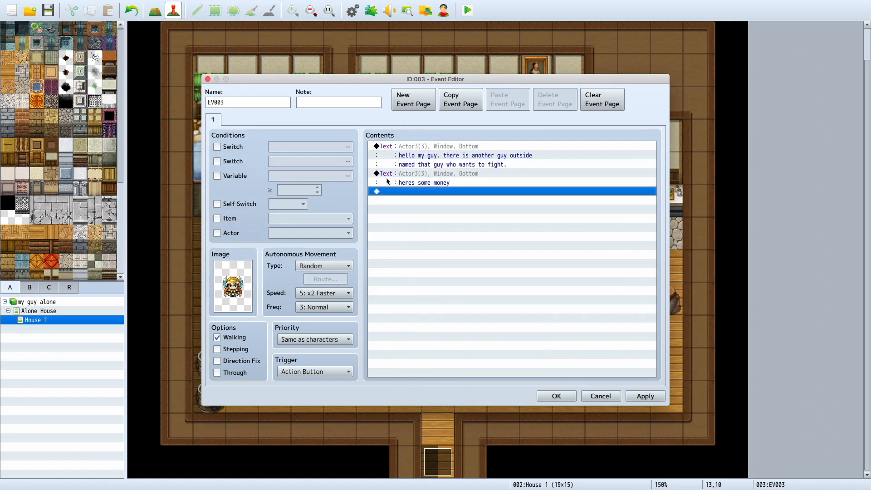
Step: Add a Change Gold command after the messages that increases gold by a constant 1000
double_click(451, 191)
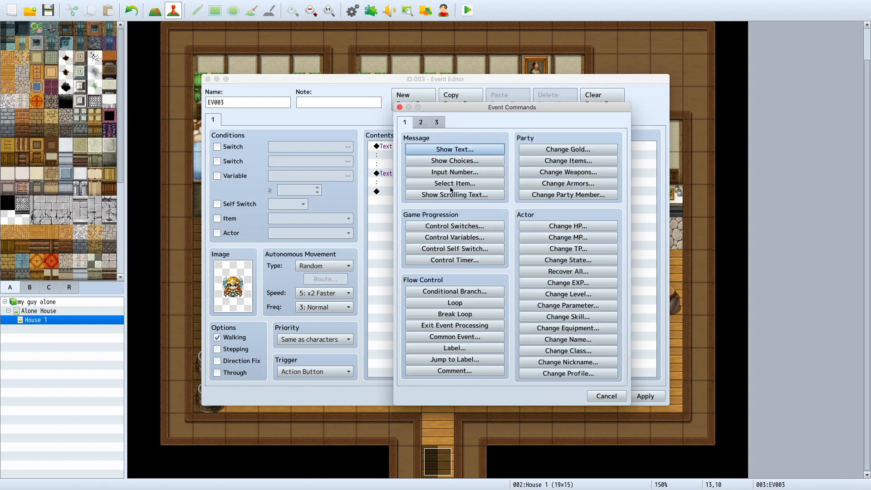
left_click(541, 160)
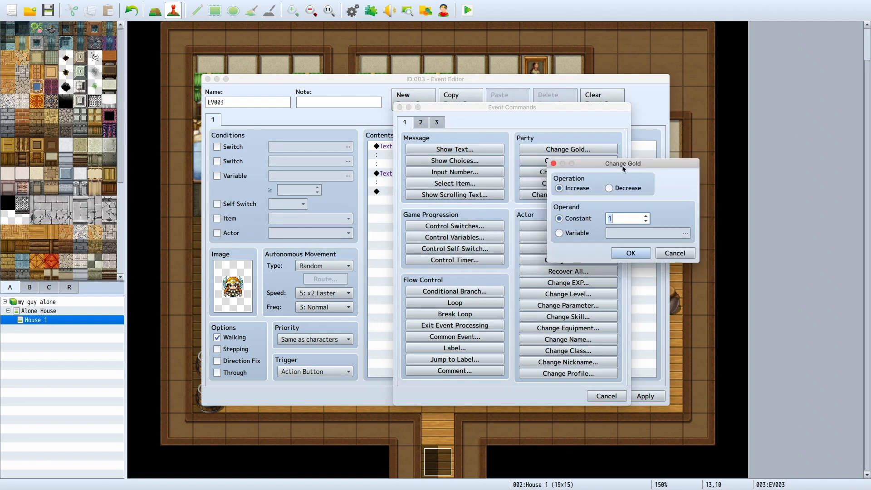
type("10")
left_click(629, 253)
Step: Add a Shake Screen command after the gold change with power 9 and speed 9
double_click(414, 200)
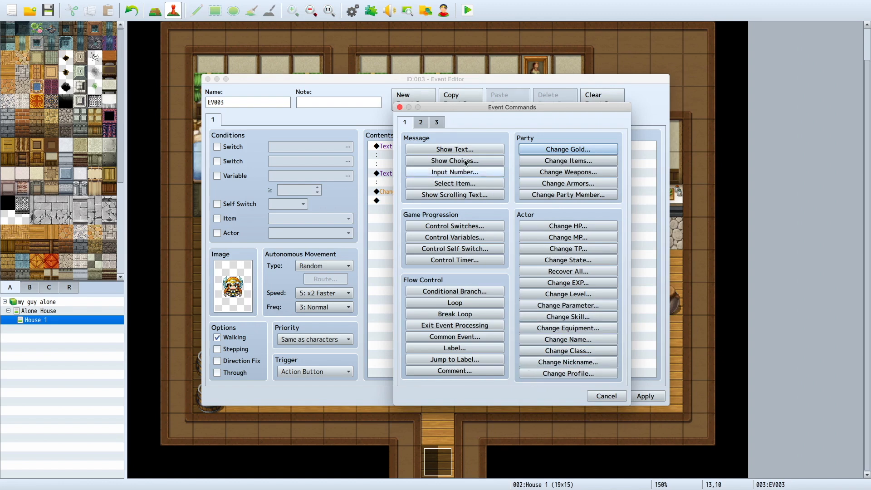
left_click(421, 122)
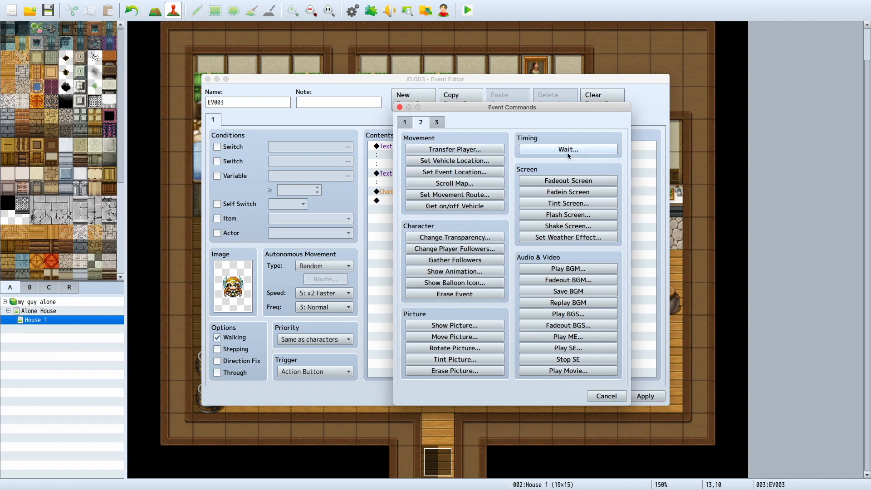
left_click(554, 227)
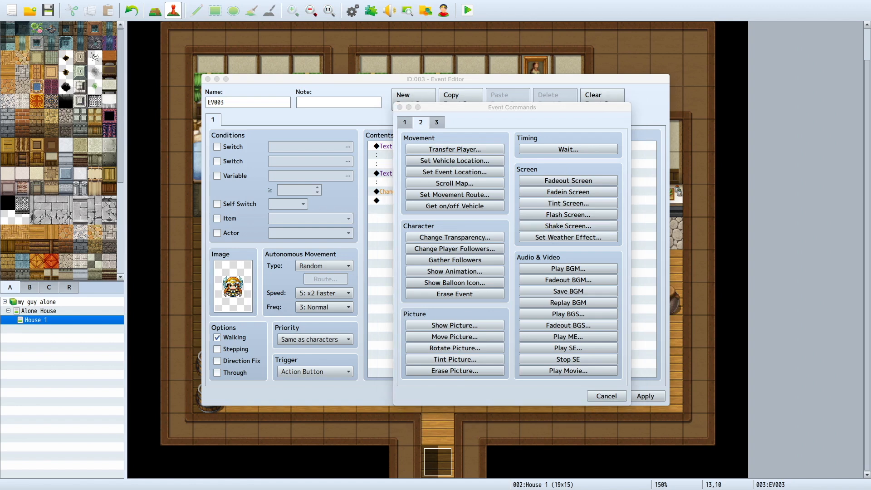
left_click(508, 166)
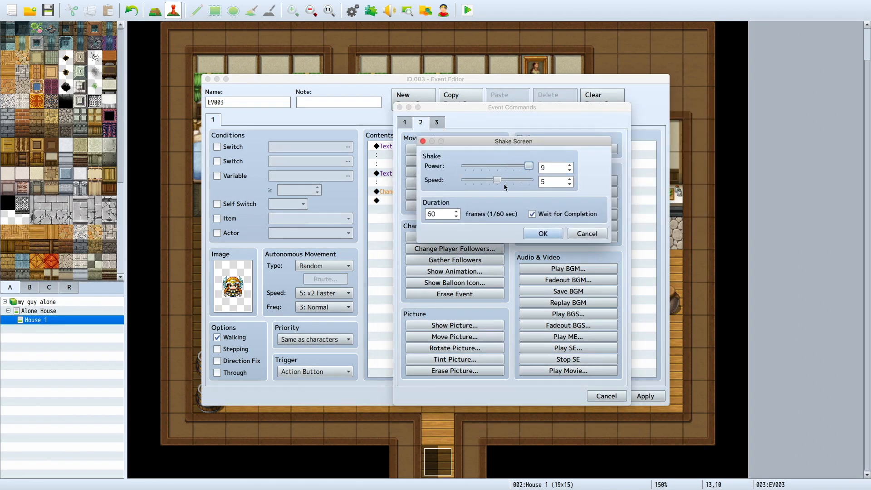
left_click_drag(494, 181, 531, 181)
left_click(543, 233)
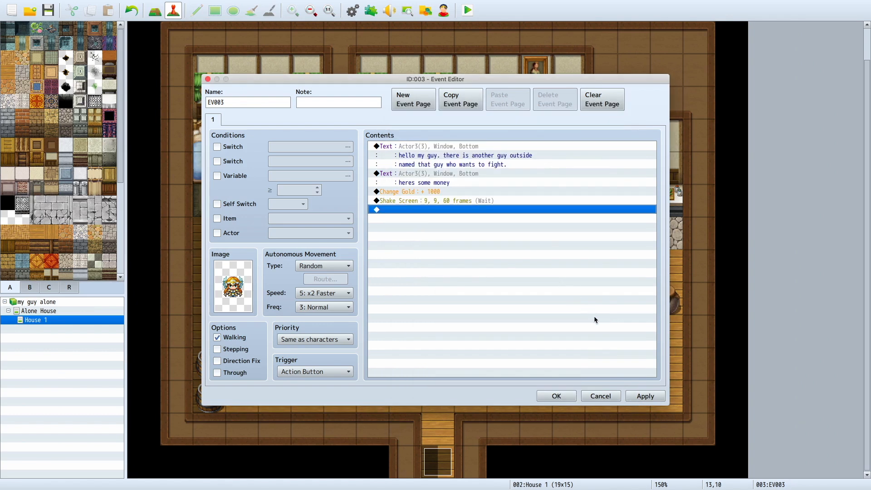
Step: Confirm the winged character's event and start a playtest, saving the changes to the game
left_click(565, 397)
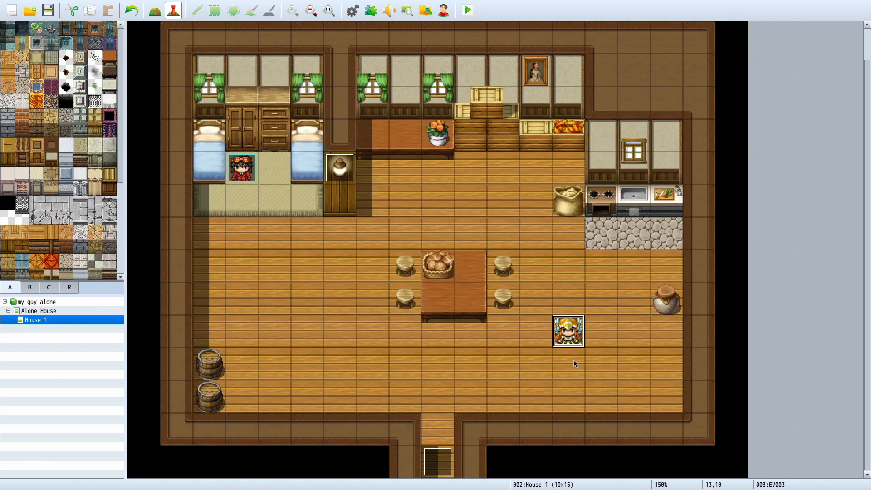
left_click(468, 10)
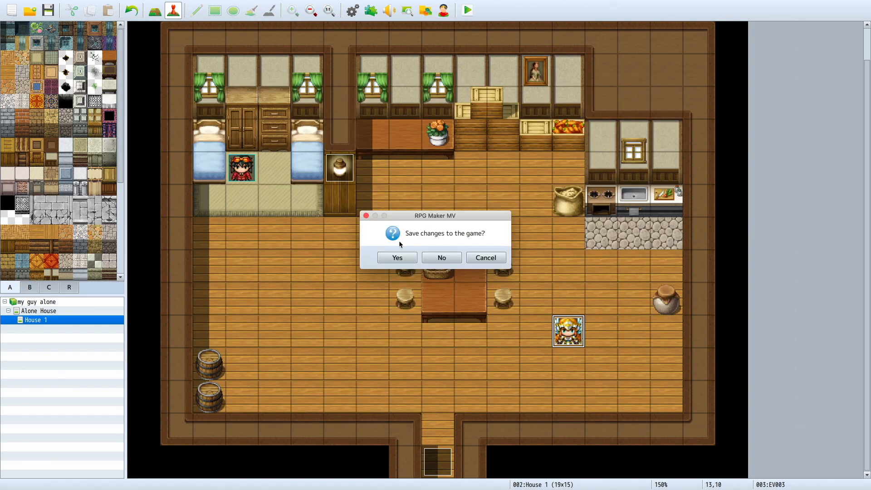
left_click(400, 254)
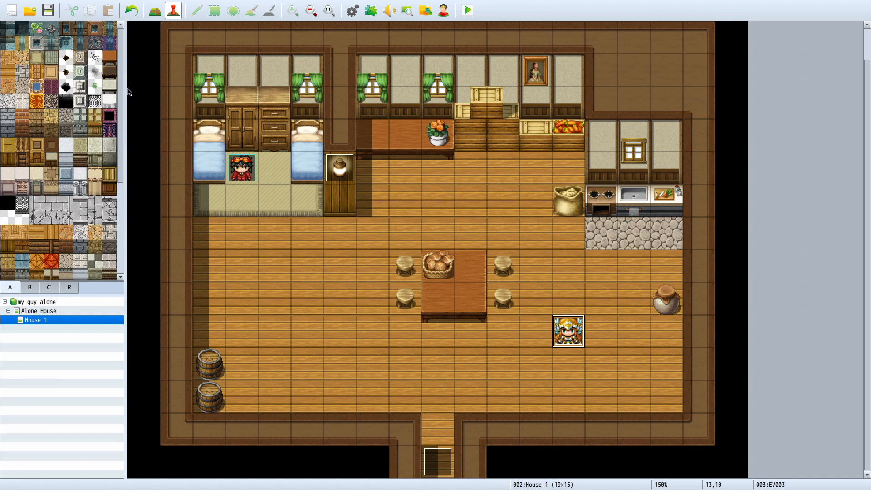
Step: Look through the Character Generator: preview the battler and face images and randomize the male character a few times
left_click(447, 13)
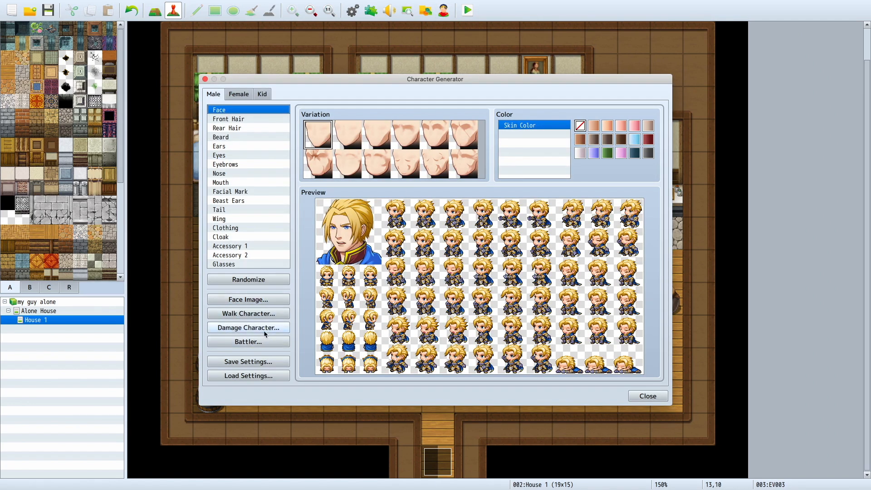
left_click(265, 344)
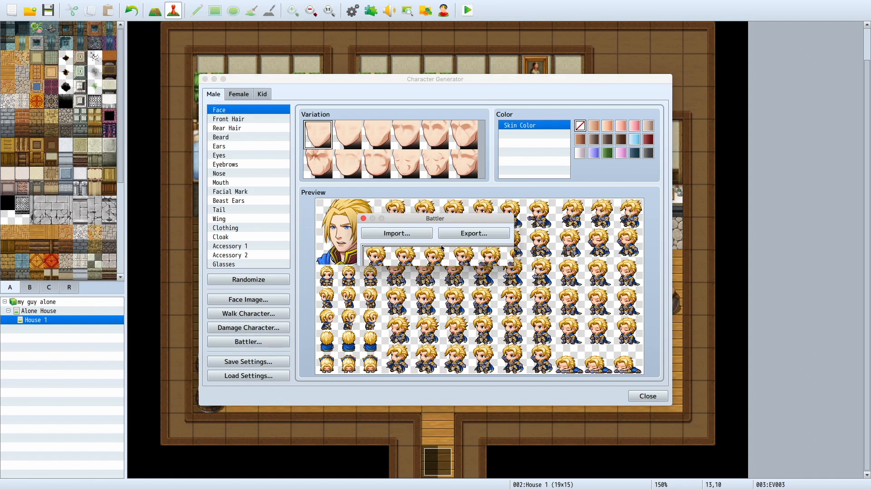
left_click(364, 219)
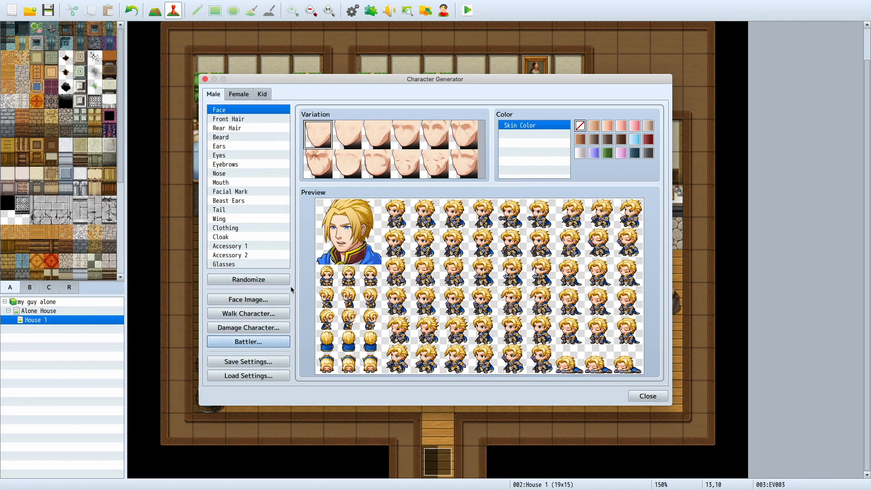
left_click(230, 183)
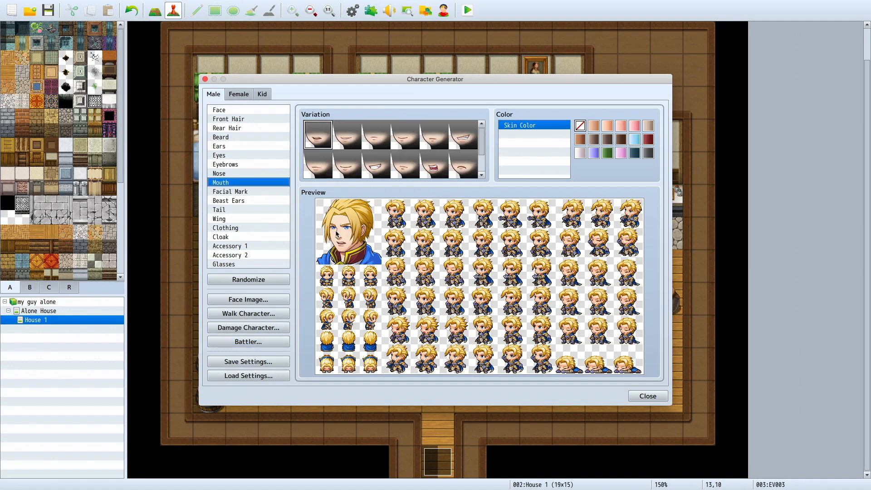
left_click(263, 281)
left_click(263, 281)
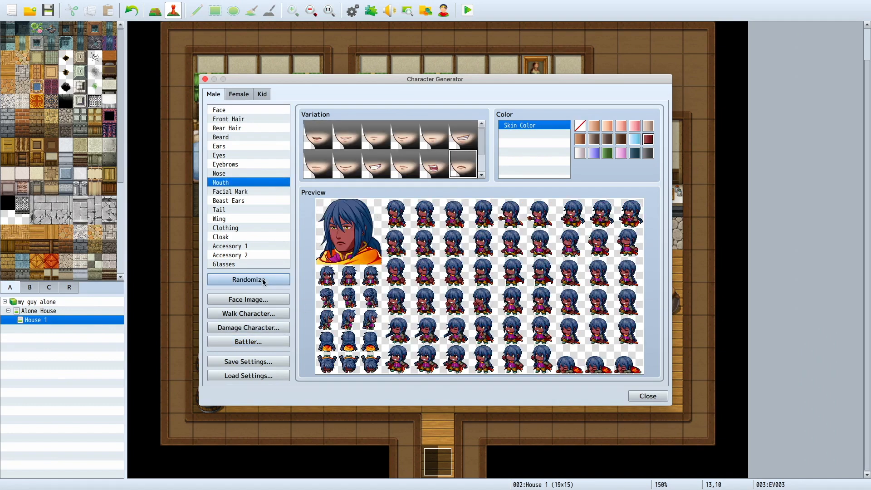
left_click(263, 282)
left_click(248, 299)
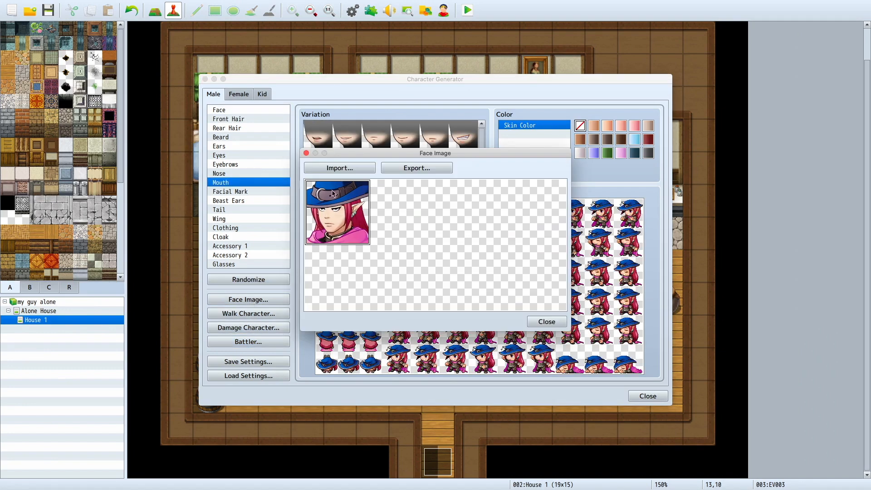
left_click(306, 154)
left_click(205, 79)
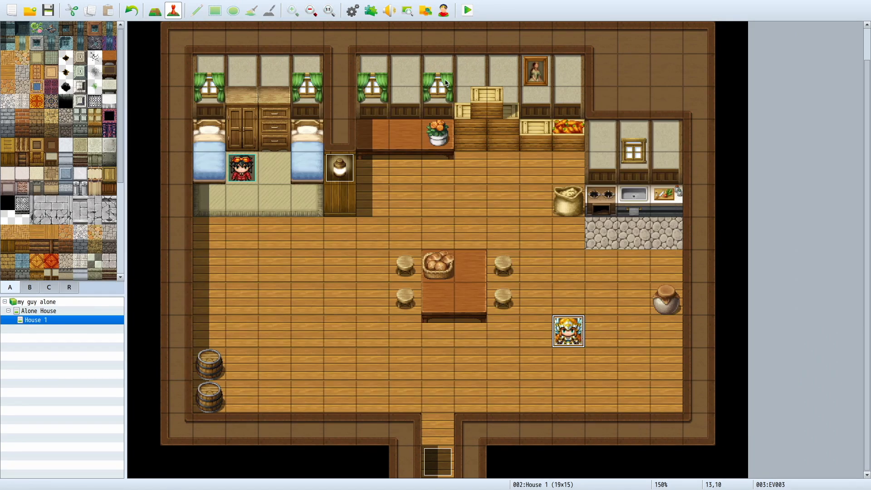
Step: Switch to the "my guy alone" game window, make it full screen and start a new game
key("F4")
left_click(101, 317)
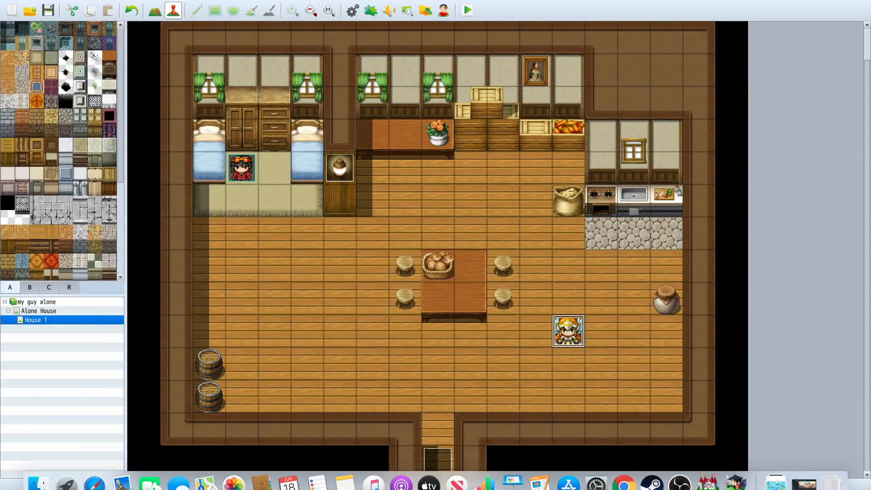
key("ctrl+Left")
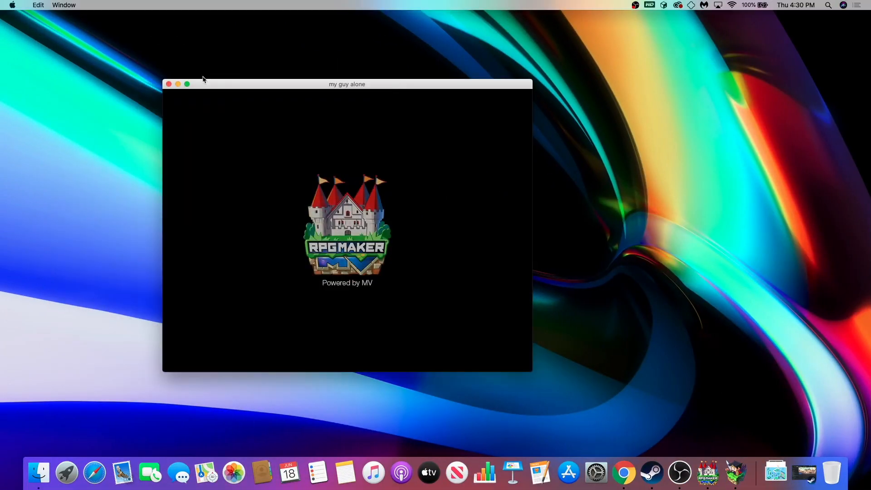
left_click(187, 84)
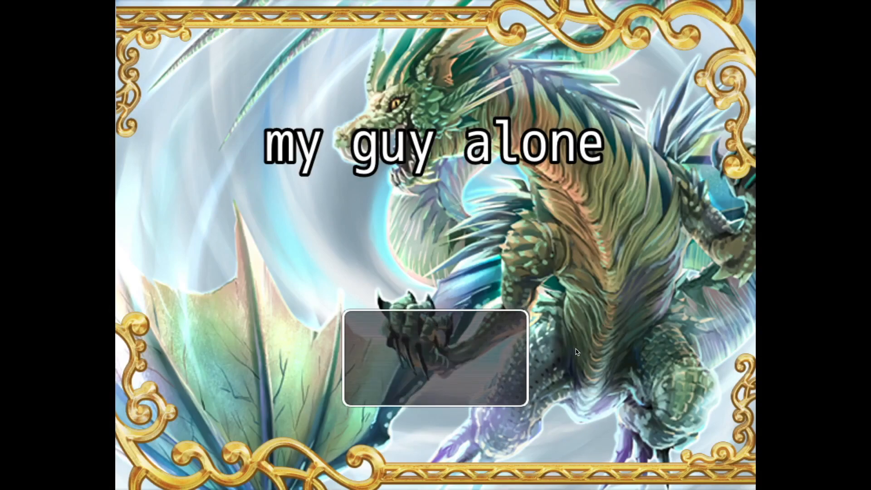
left_click(427, 331)
left_click(427, 330)
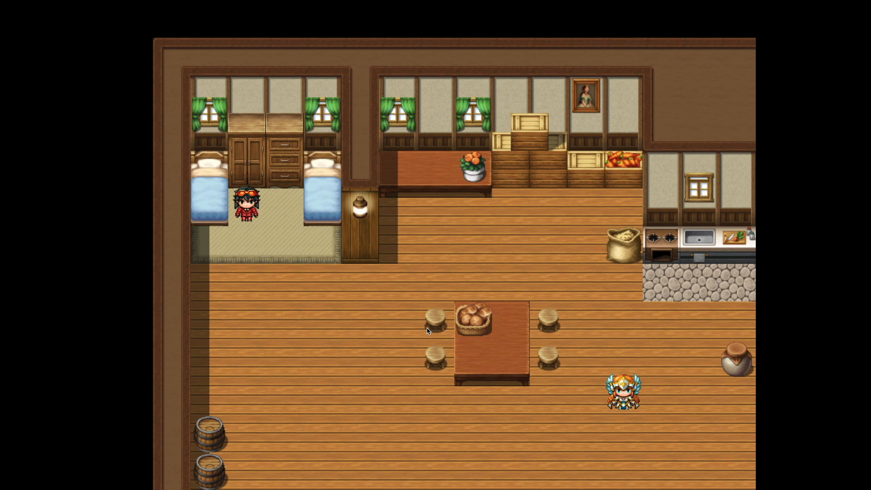
Step: Walk the hero through the house to the winged character and talk through both of its messages
left_click(303, 334)
left_click(435, 388)
left_click(627, 318)
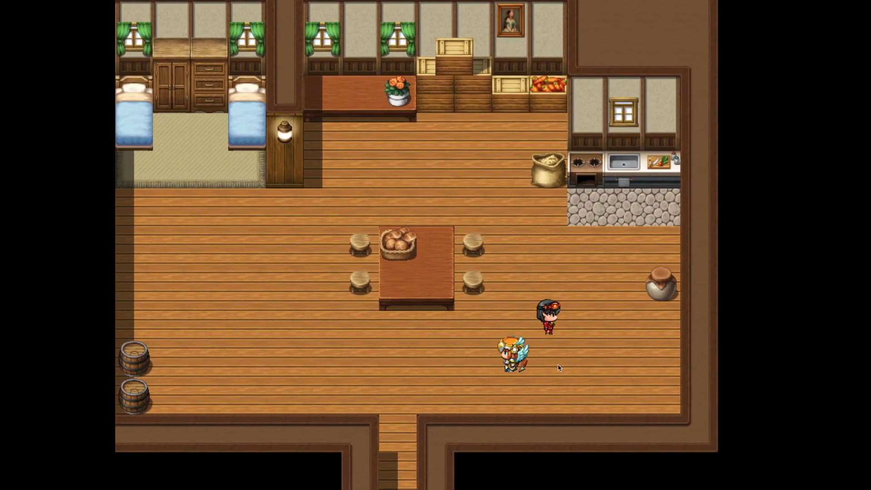
left_click(517, 359)
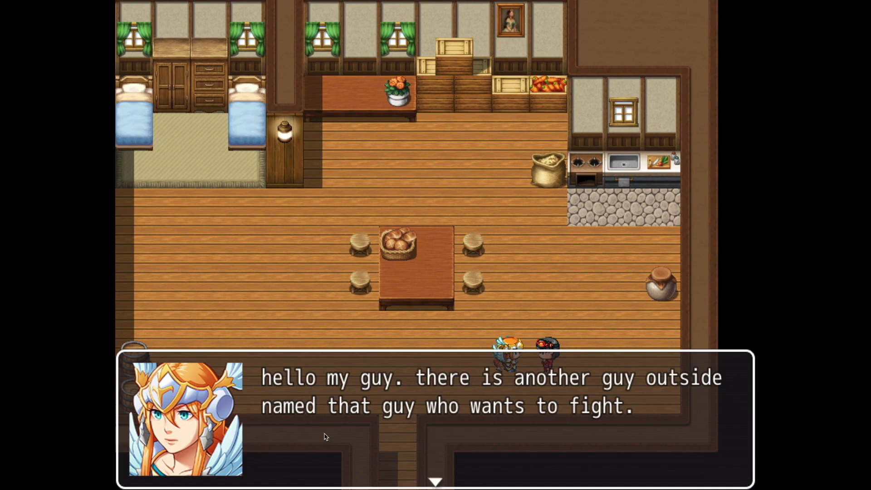
left_click(340, 428)
left_click(341, 425)
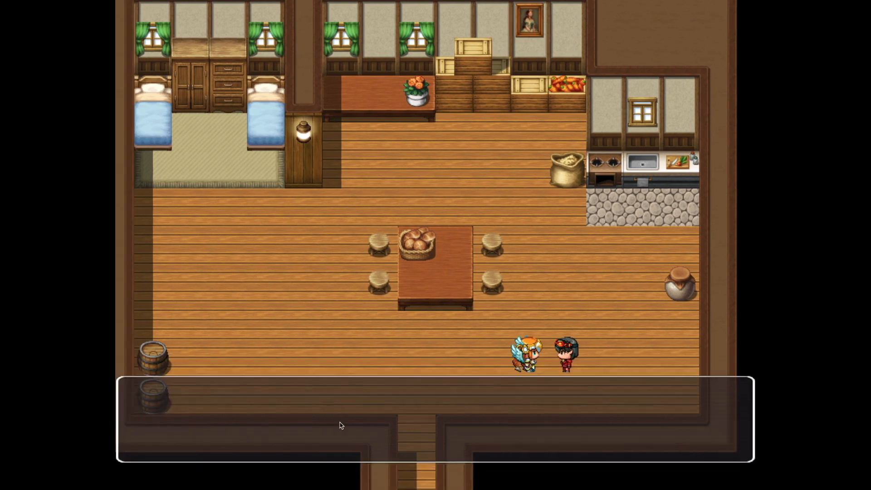
Step: Move the hero away, check the gold in the game menu and close the playtest
left_click(589, 396)
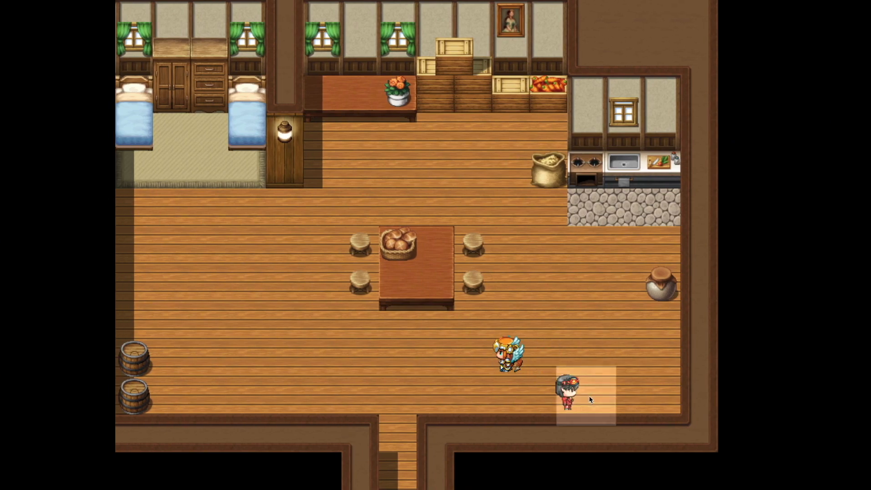
right_click(588, 396)
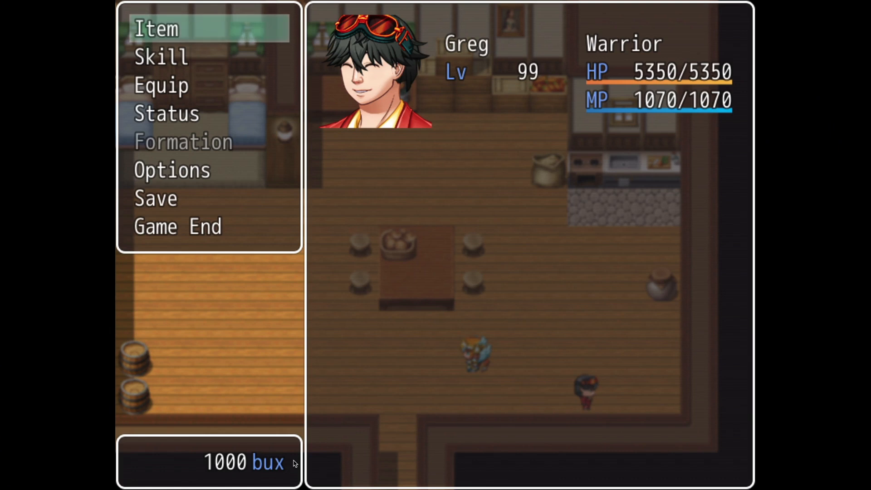
mouse_move(142, 1)
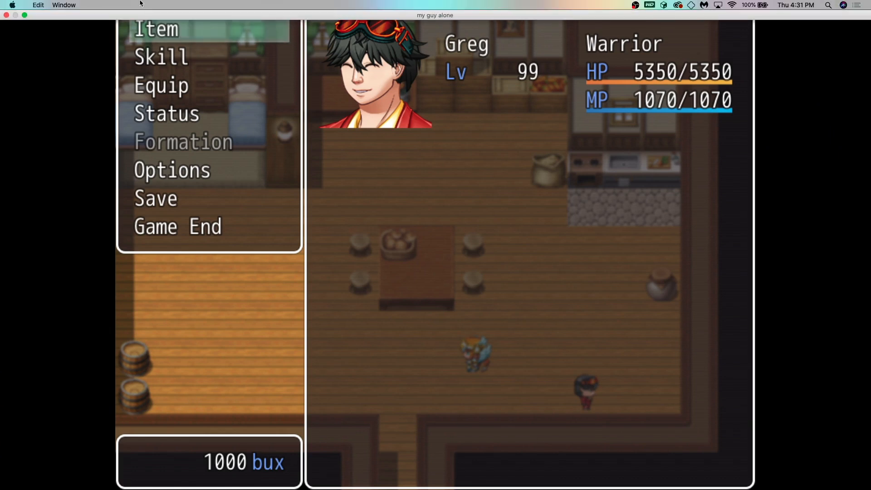
left_click(7, 15)
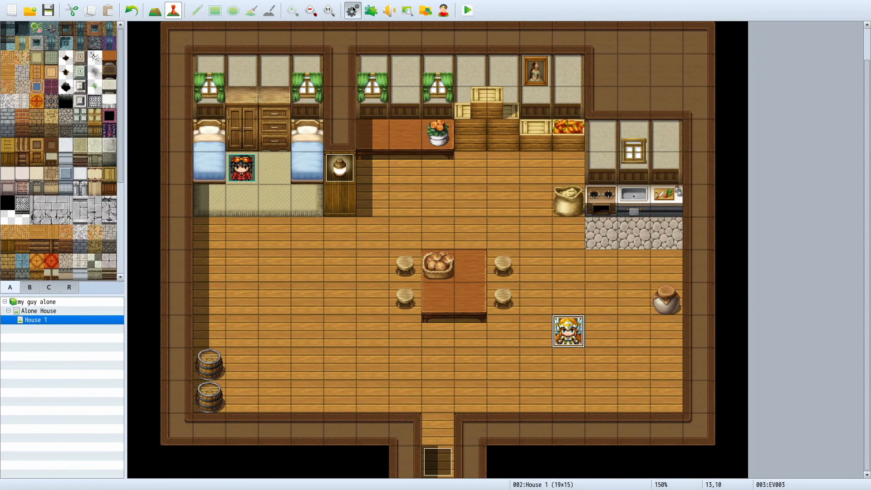
Step: Review the hero's actor entry in the database, keeping the myguy face image and applying the settings
left_click(352, 10)
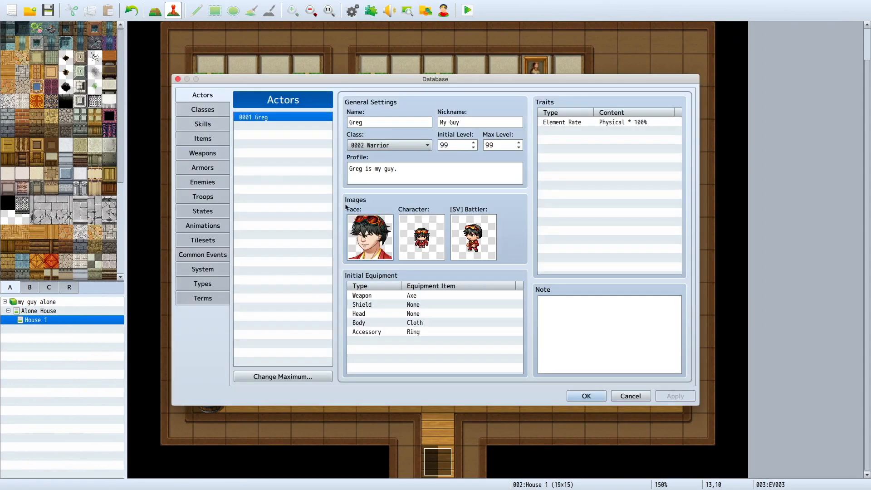
double_click(374, 235)
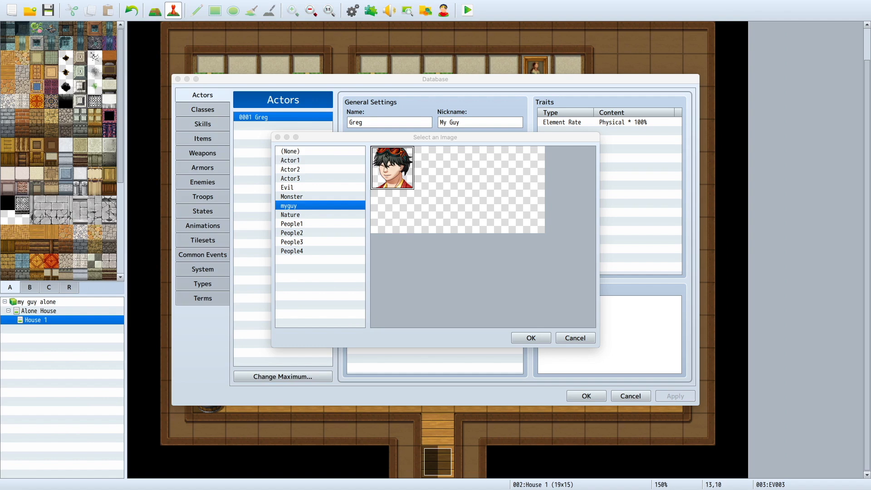
left_click(531, 338)
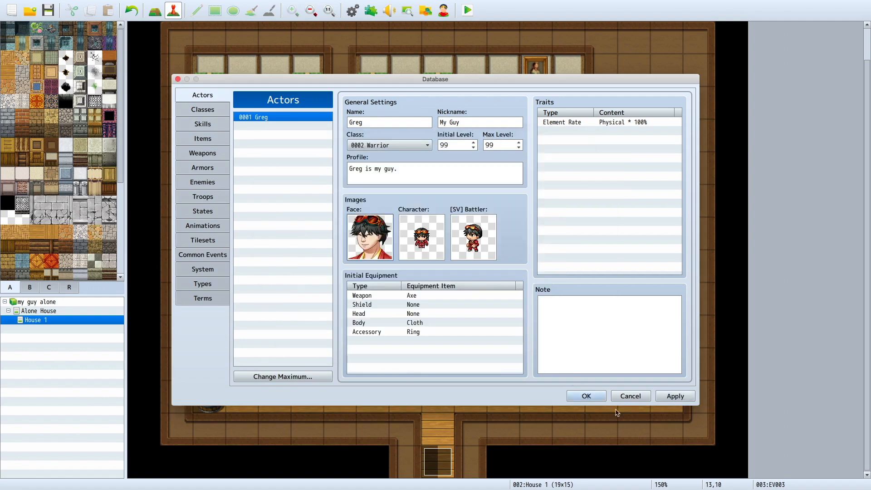
left_click(675, 396)
left_click(587, 396)
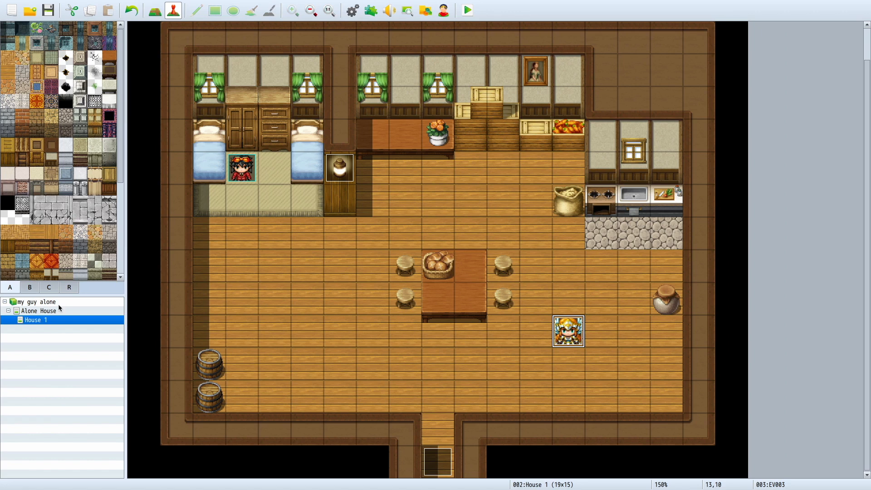
Step: Open the Alone House map and review the "that guy" enemy and troop entries in the database
left_click(31, 288)
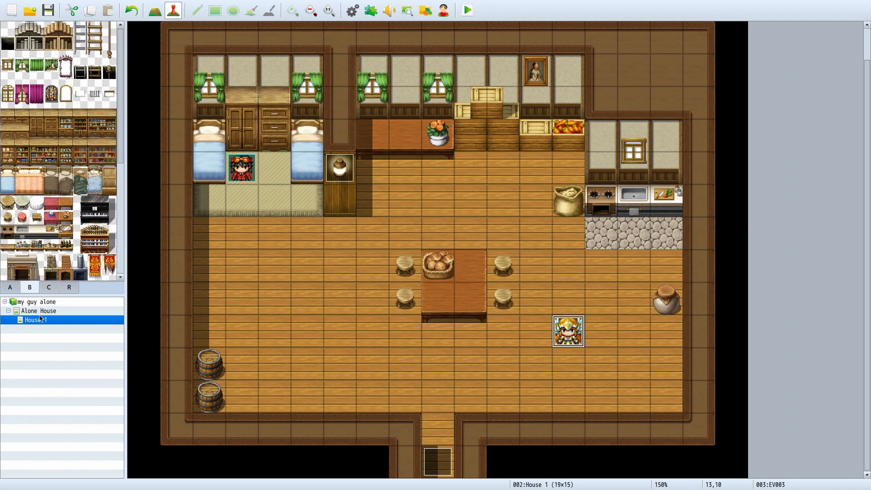
left_click(40, 311)
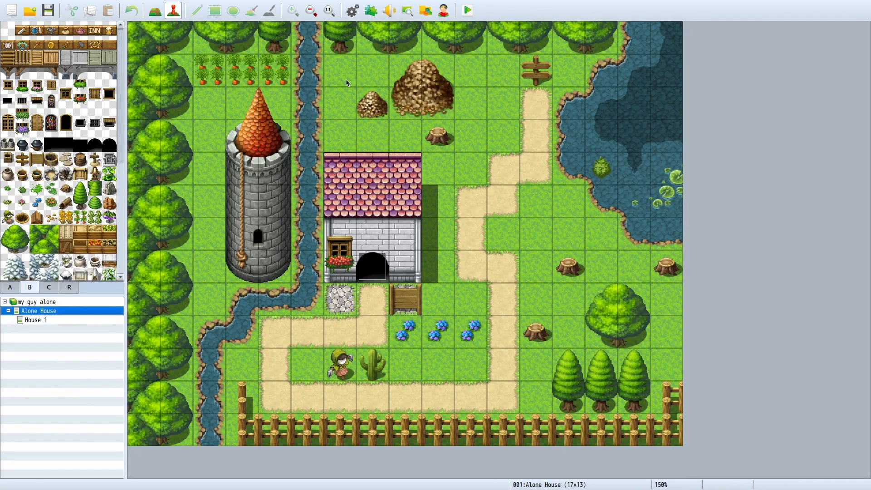
left_click(353, 10)
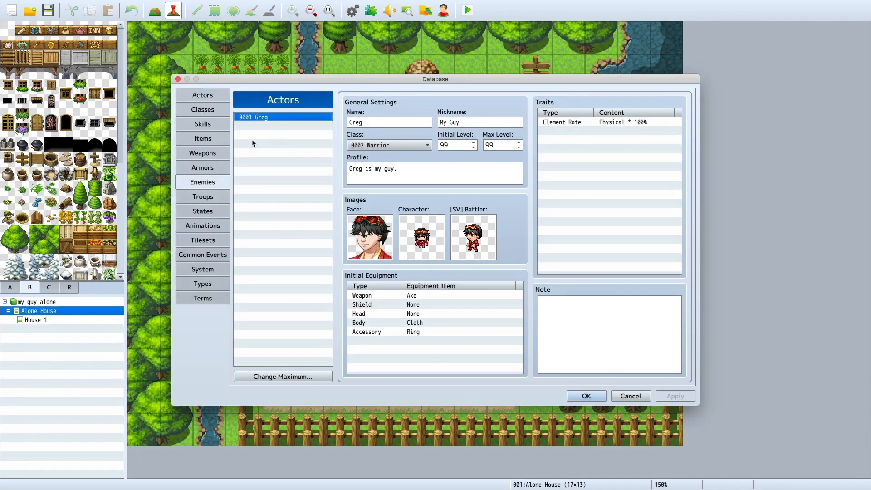
left_click(261, 154)
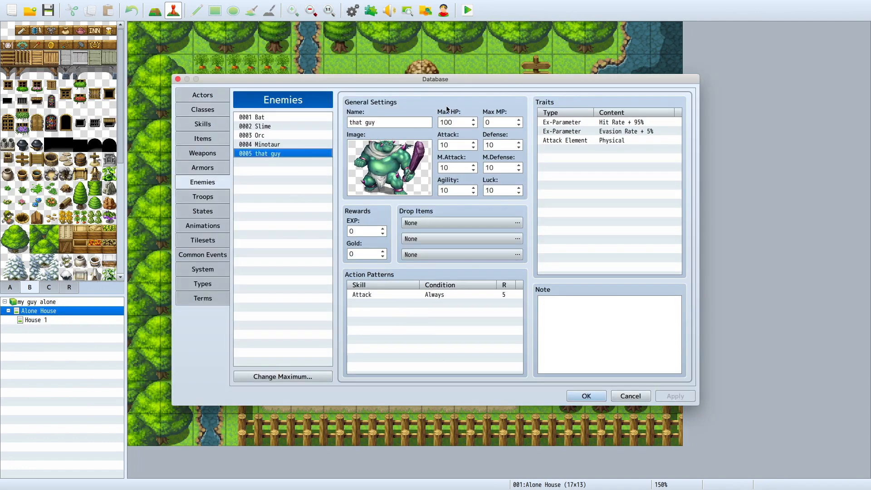
left_click(202, 197)
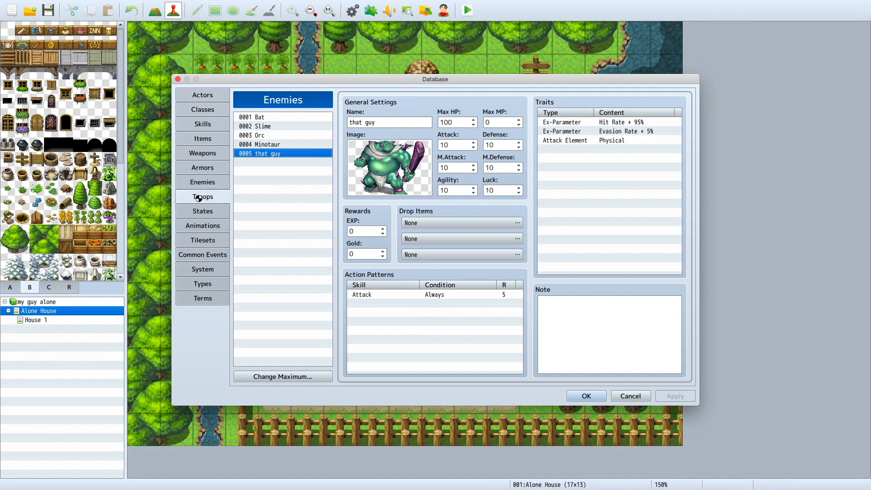
left_click(268, 154)
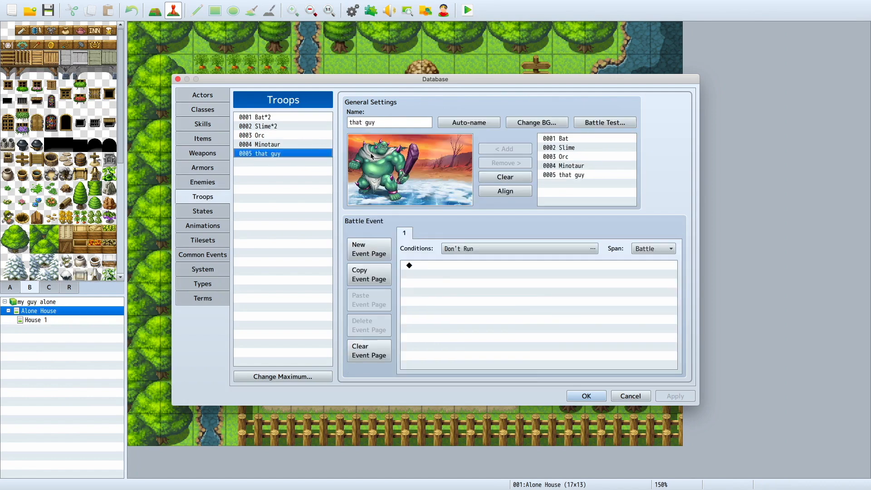
left_click(581, 398)
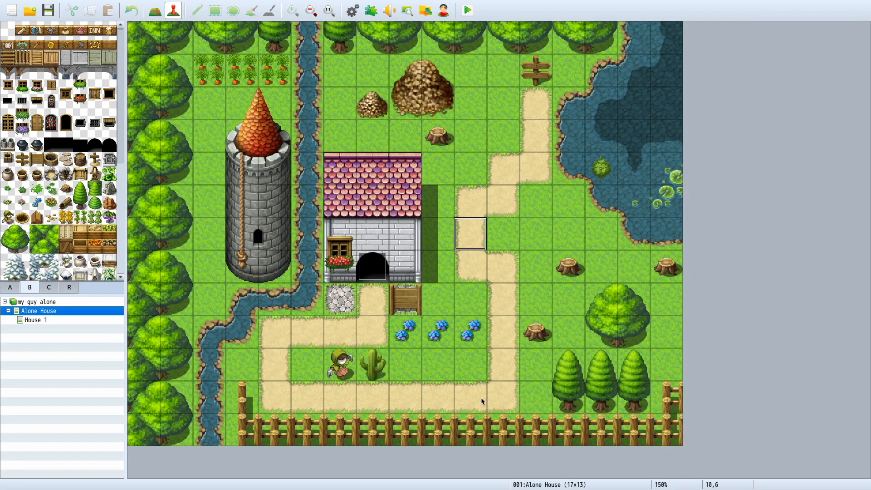
Step: Create an event on the path tile just below the signpost and give it the green goblin character from the Monster sheet
double_click(527, 99)
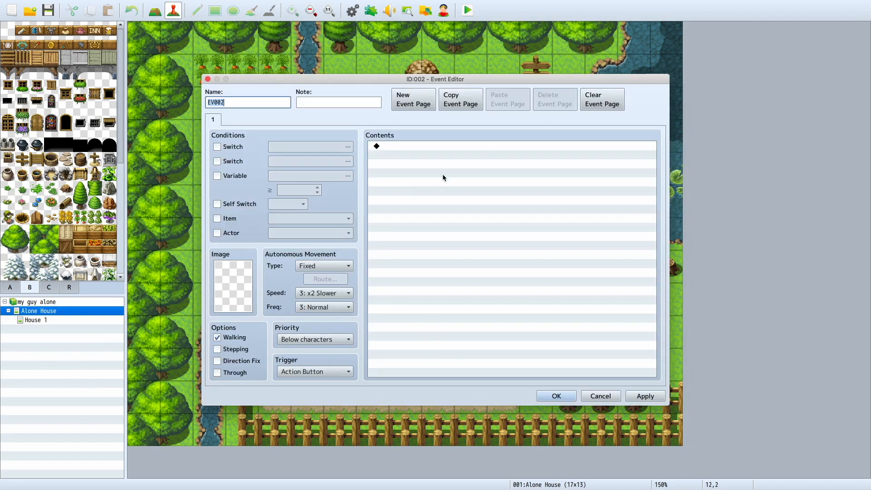
double_click(237, 275)
left_click(302, 214)
left_click(300, 225)
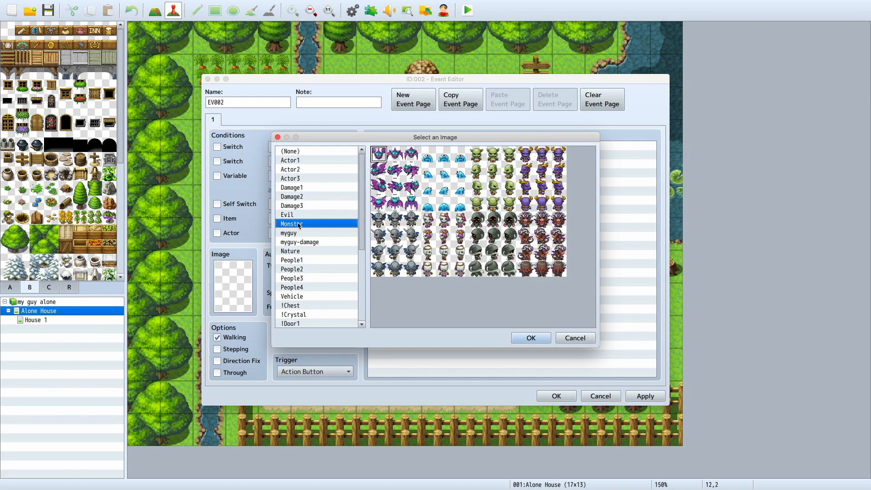
left_click(299, 233)
left_click(299, 279)
scroll(309, 307, "down", 5)
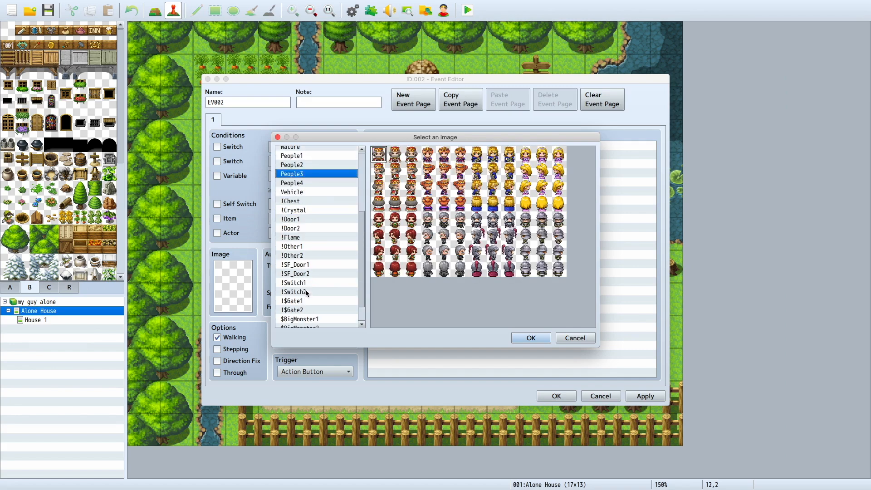
left_click(310, 306)
left_click(311, 298)
left_click(310, 287)
left_click(311, 296)
scroll(310, 295, "up", 5)
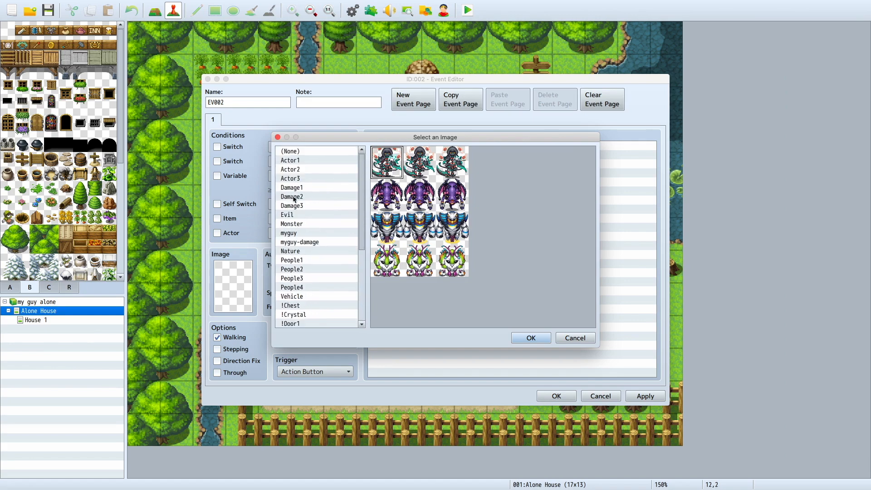
left_click(300, 216)
left_click(298, 189)
left_click(298, 197)
left_click(300, 207)
left_click(300, 224)
left_click(300, 215)
left_click(301, 223)
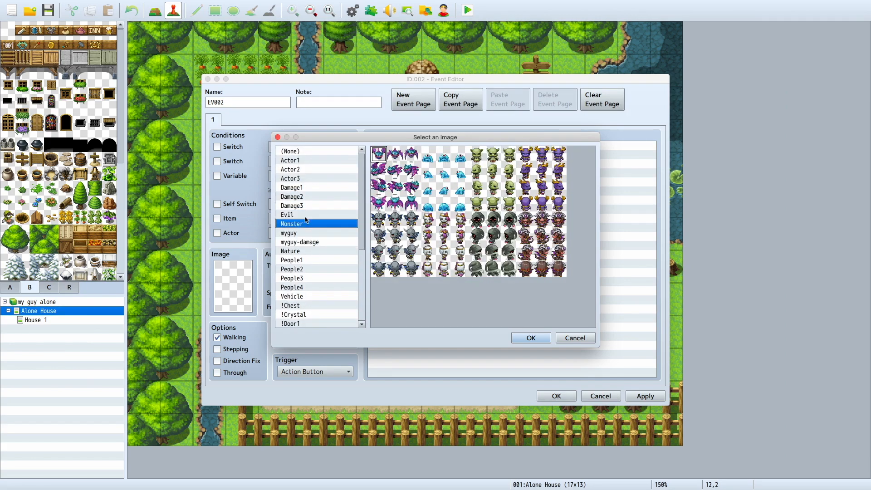
double_click(495, 154)
Step: Set the goblin event to Approach movement at speed 6: x4 Faster, triggered by Player Touch
left_click(322, 266)
left_click(319, 291)
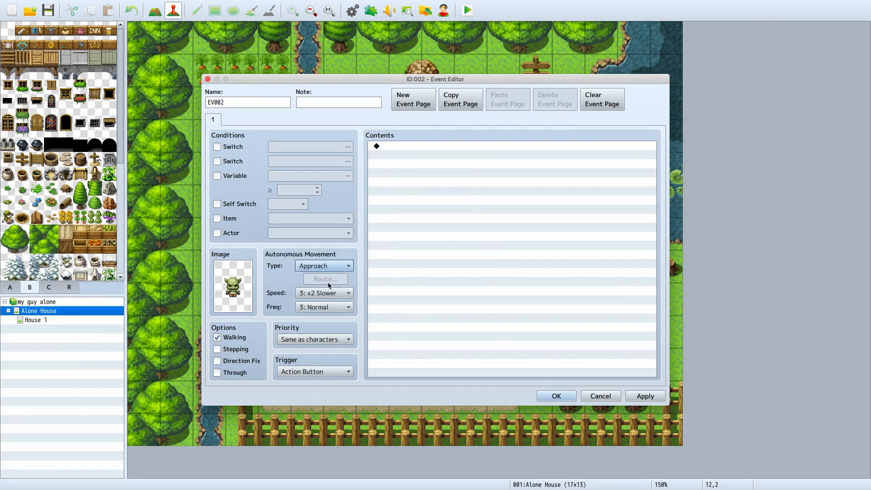
left_click(329, 290)
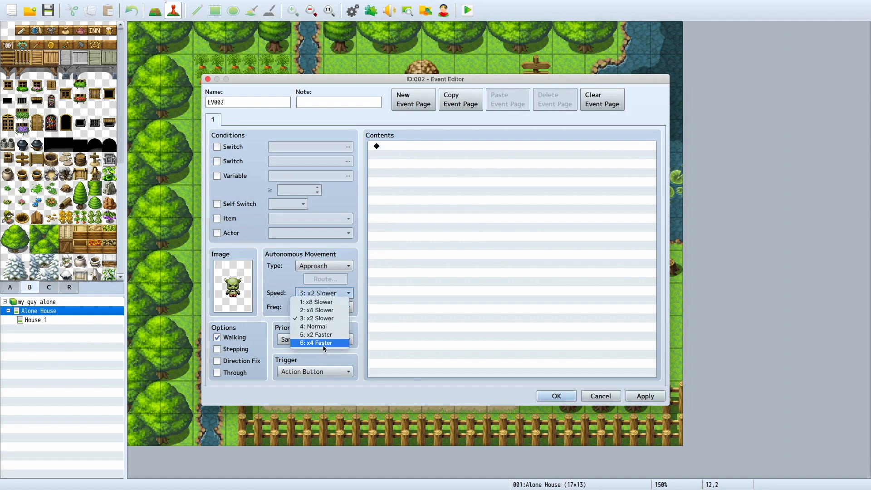
left_click(323, 351)
left_click(320, 372)
left_click(319, 389)
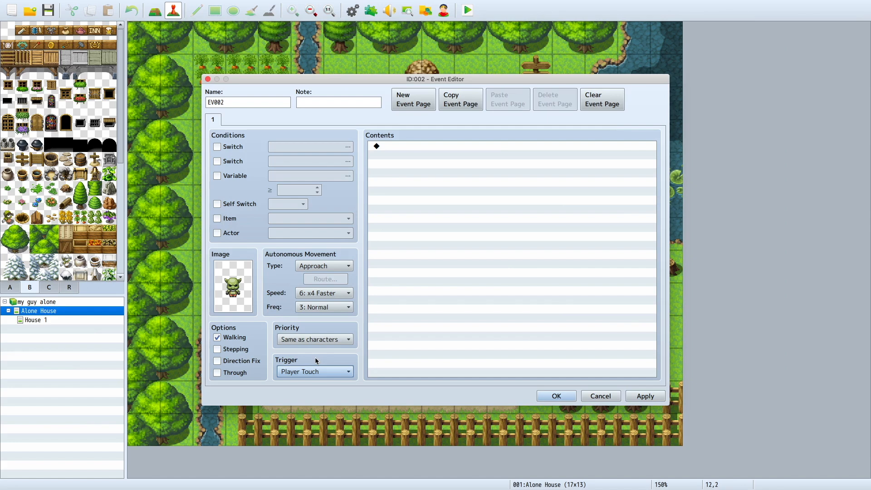
Step: Add a message with the green Monster face reading "i want to fight my guy my name is that guy"
double_click(424, 144)
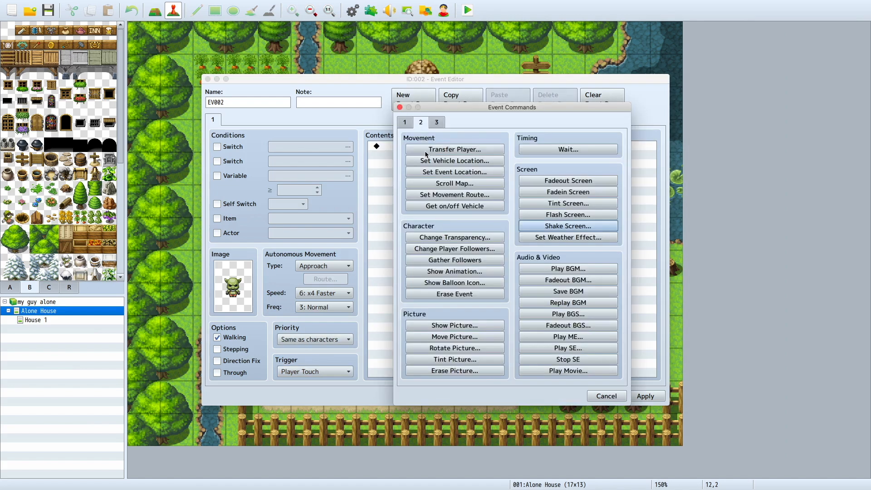
left_click(411, 127)
left_click(425, 150)
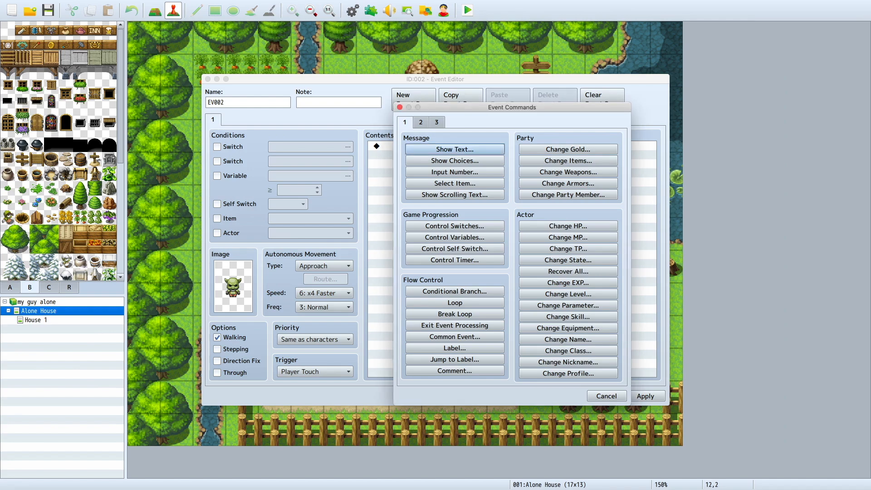
double_click(387, 171)
left_click(381, 171)
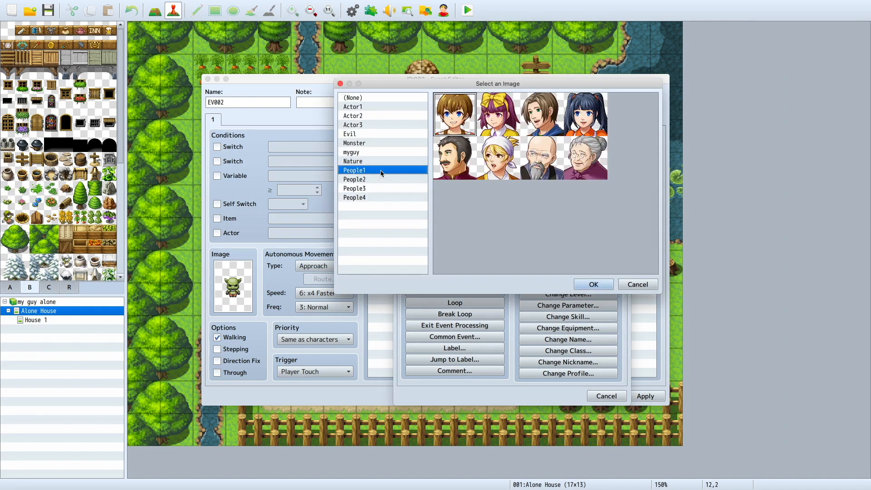
left_click(358, 144)
double_click(523, 123)
type("i want to fight my guy my name is that")
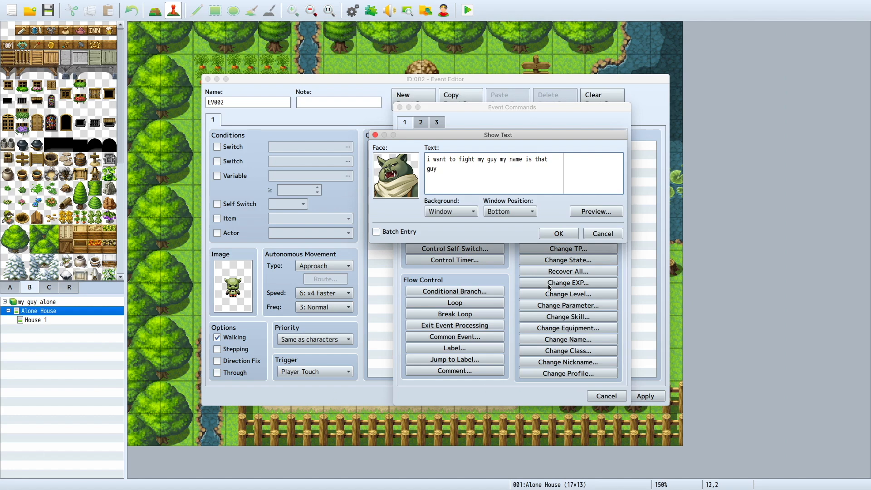
left_click(558, 234)
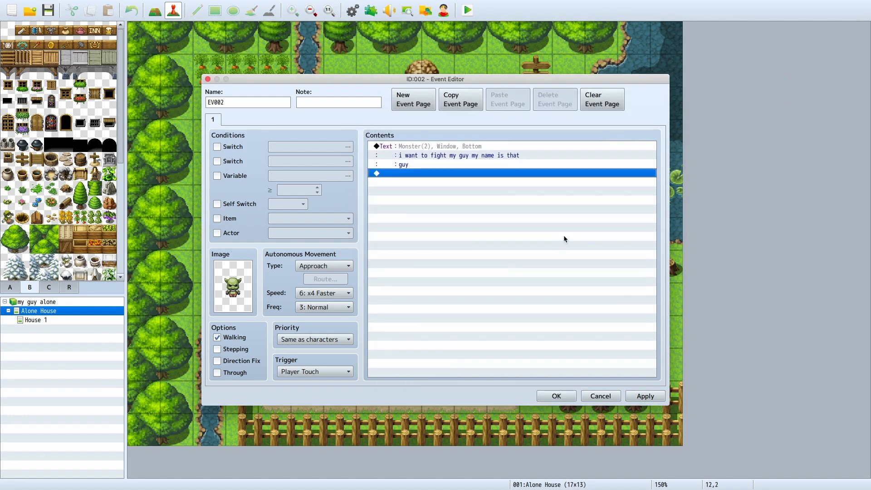
double_click(539, 173)
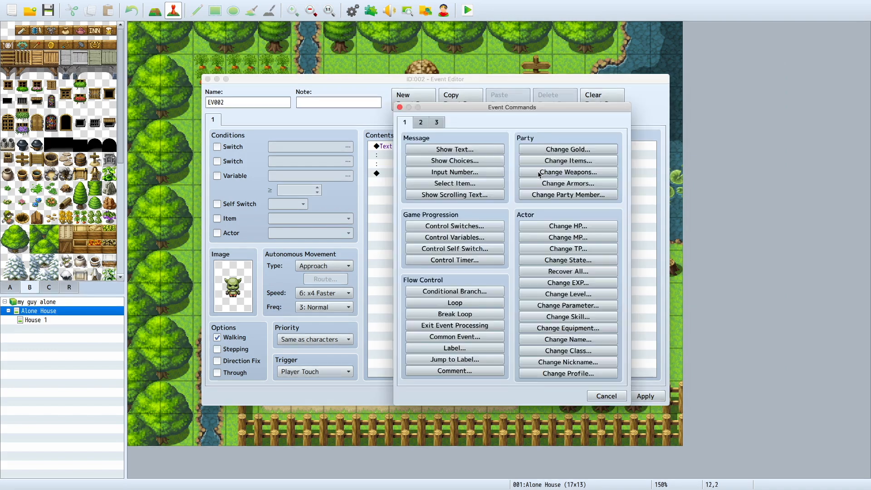
left_click(461, 161)
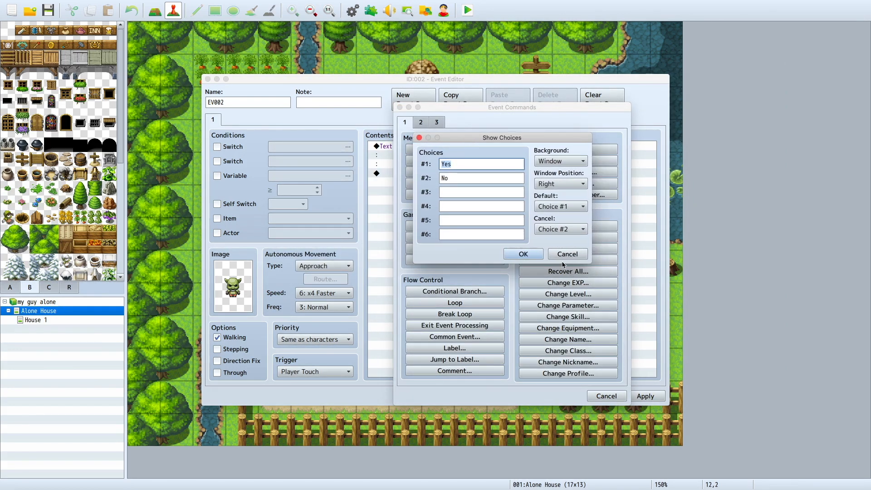
left_click(567, 253)
left_click(607, 396)
Step: Add a second message reading "fight?" with the same green Monster face
double_click(433, 177)
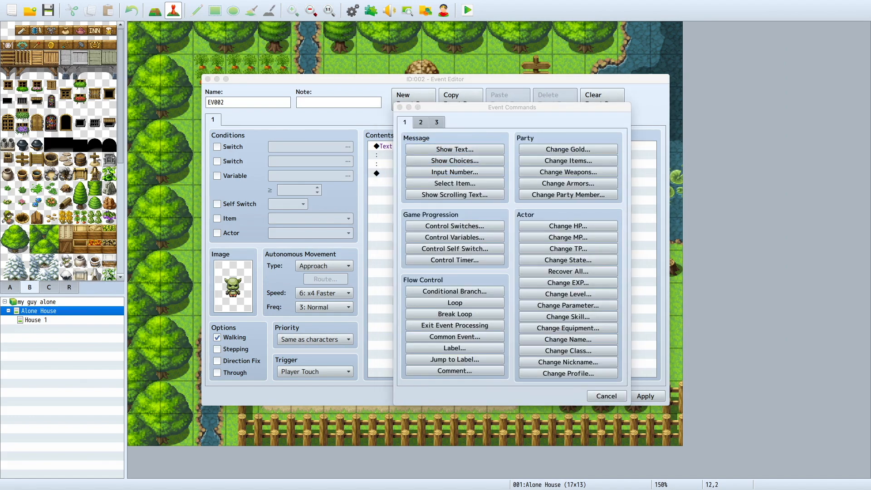
left_click(455, 150)
type("fight?")
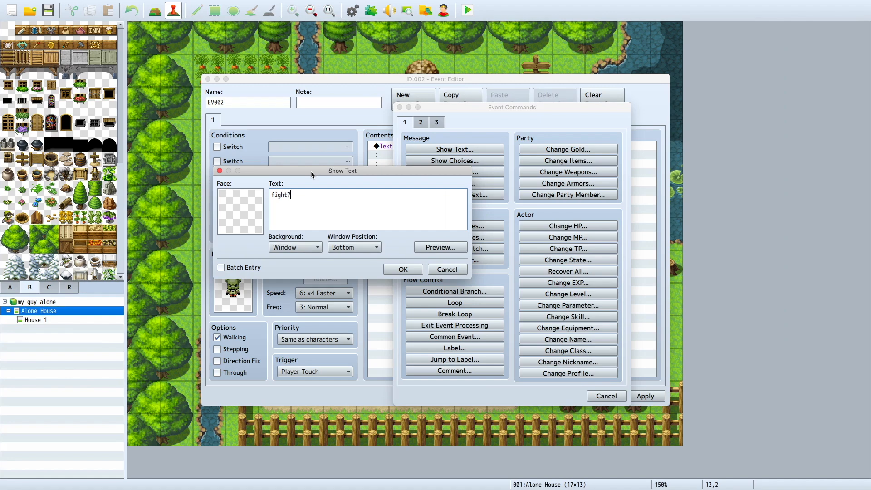
double_click(247, 222)
left_click(219, 170)
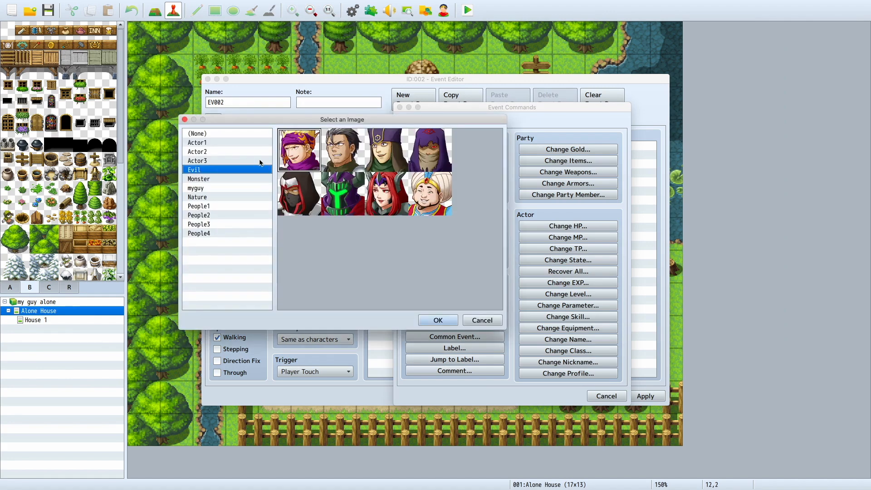
left_click(199, 179)
double_click(386, 150)
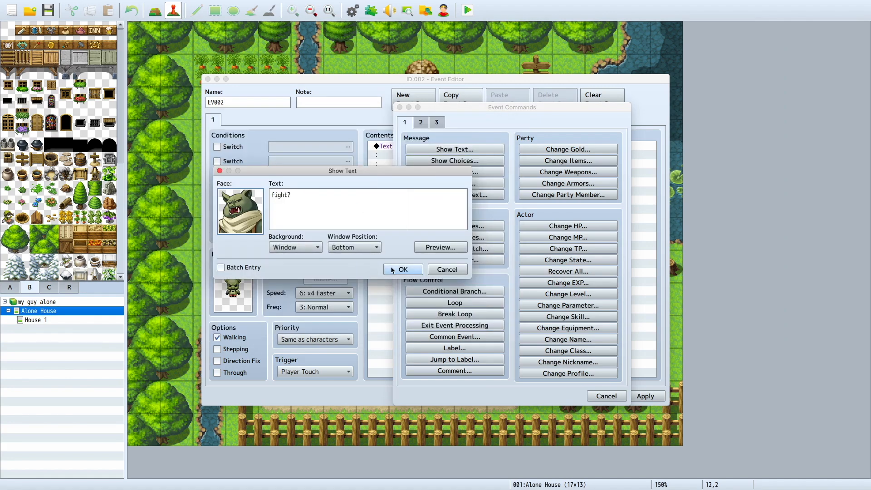
left_click(391, 270)
double_click(414, 148)
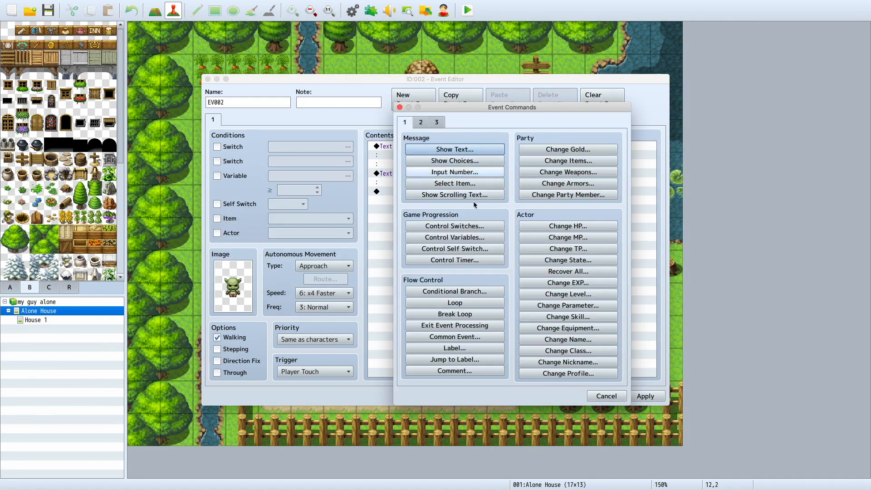
left_click(607, 397)
Step: Preview how the goblin event's first message appears in its message window
right_click(444, 160)
left_click(457, 174)
left_click(600, 278)
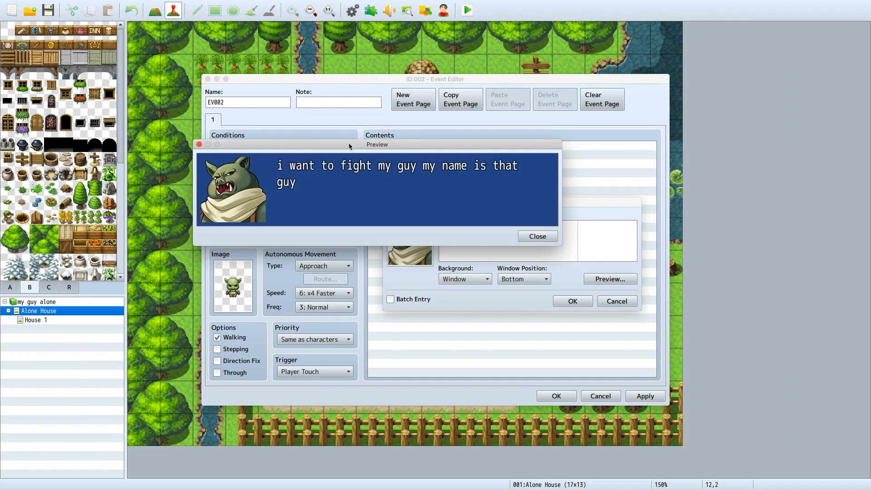
left_click(198, 144)
left_click(573, 301)
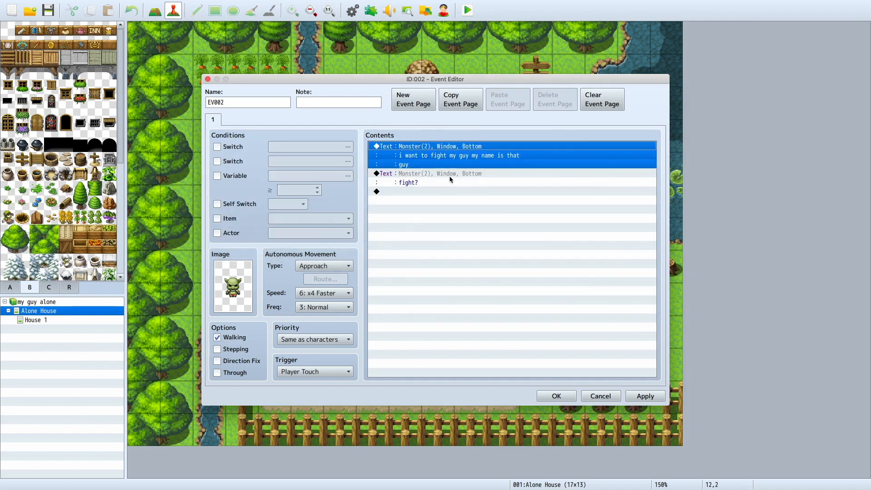
Step: Add a Show Choices command with Yes and No options after the "fight?" message
double_click(495, 192)
left_click(400, 107)
double_click(403, 191)
left_click(410, 163)
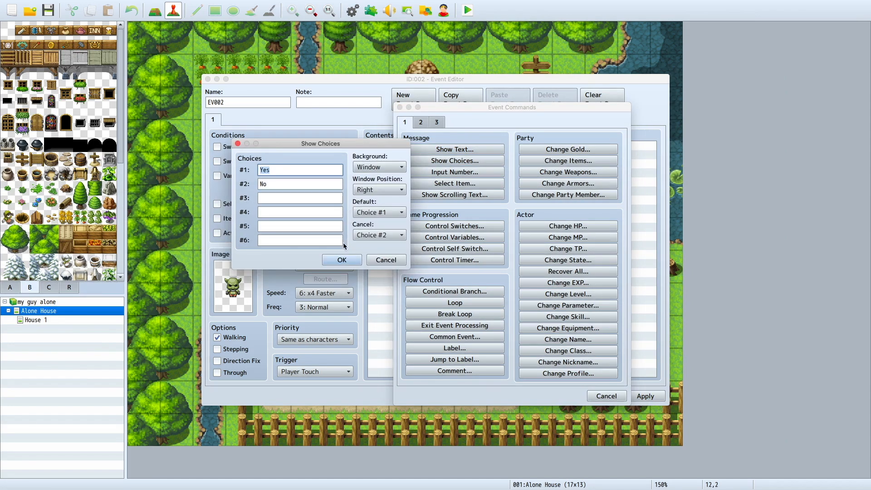
left_click(342, 260)
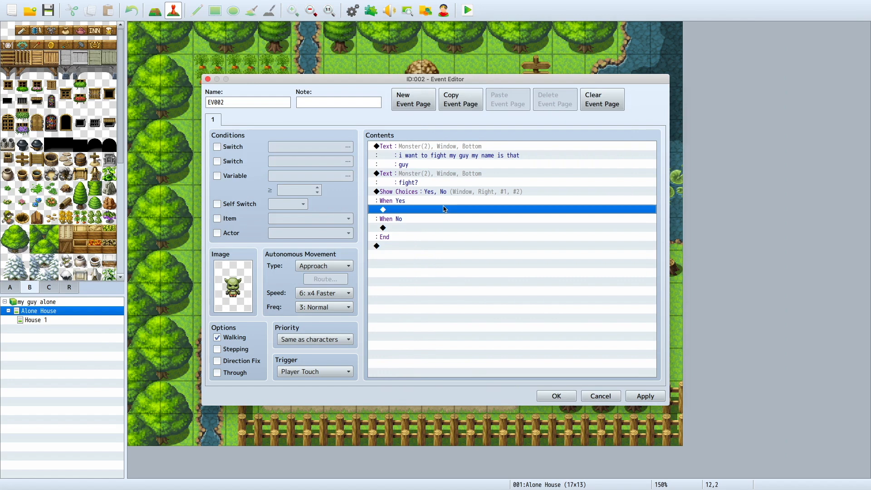
Step: Add a faceless message reading "understandable" to the No branch of the choices
double_click(440, 214)
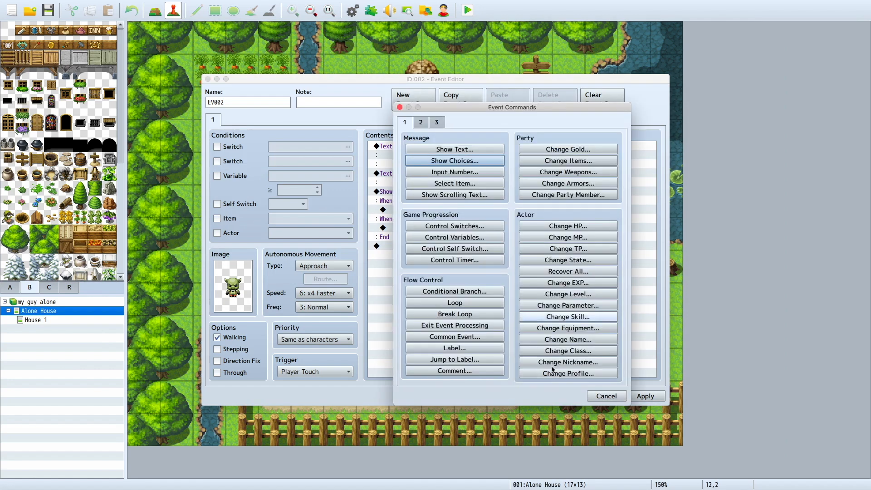
left_click(607, 398)
left_click(399, 228)
double_click(399, 228)
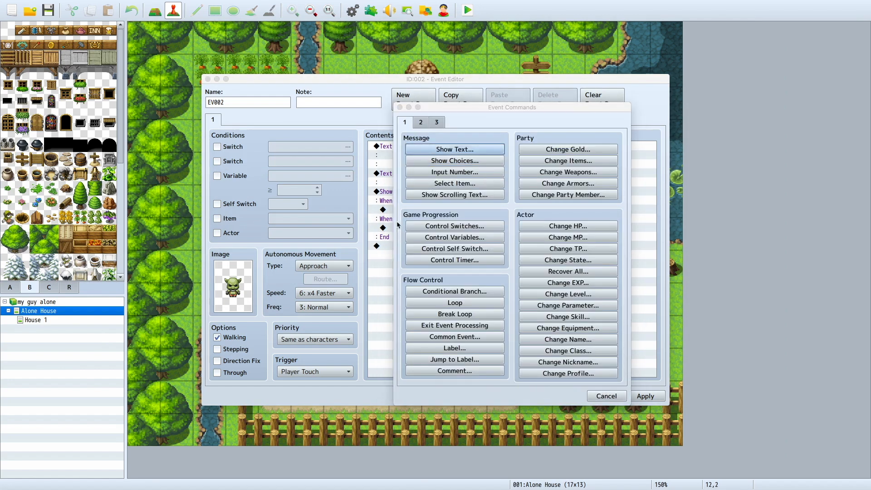
left_click(497, 150)
type("understa")
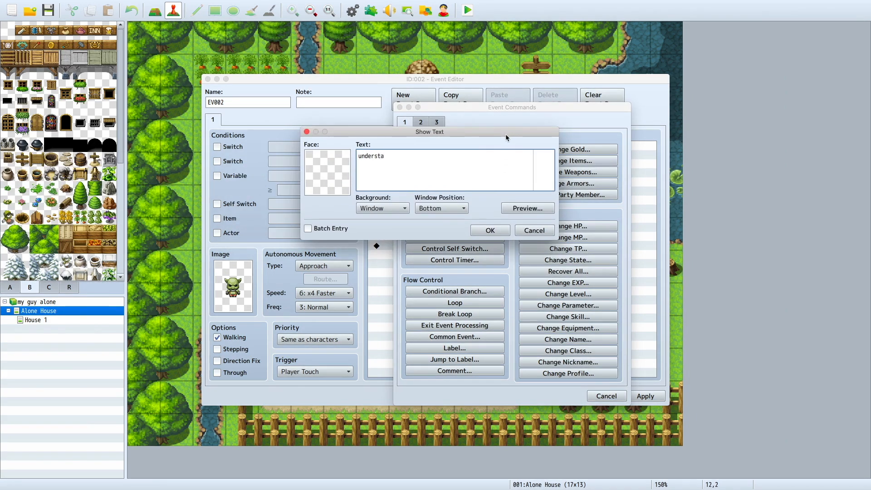
type("ndable")
left_click(490, 230)
Step: Add an Erase Event command after the "understandable" message in the No branch
double_click(446, 250)
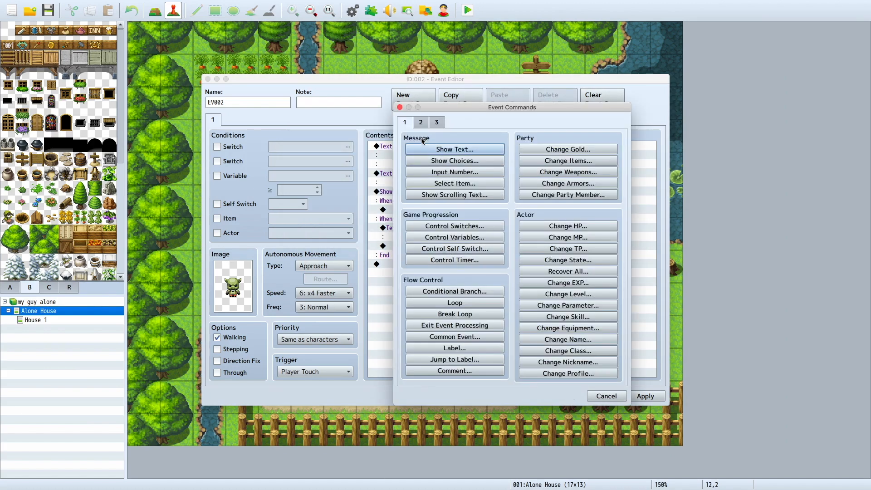
left_click(436, 124)
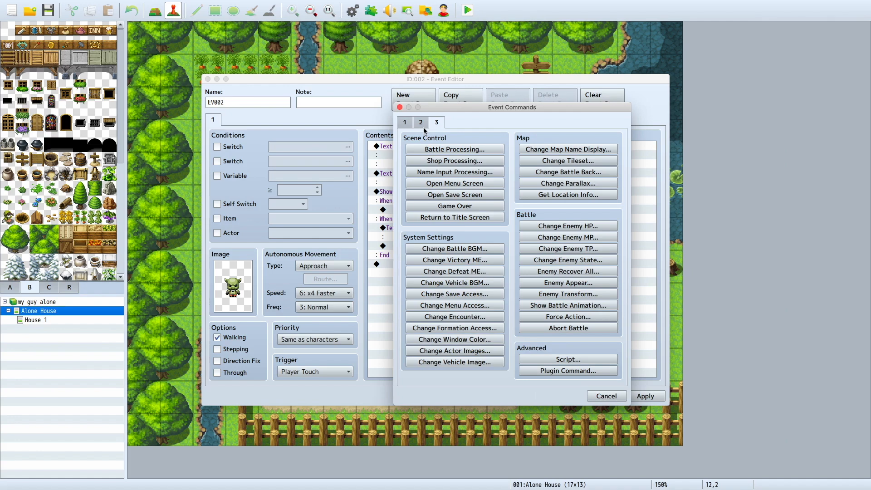
left_click(422, 125)
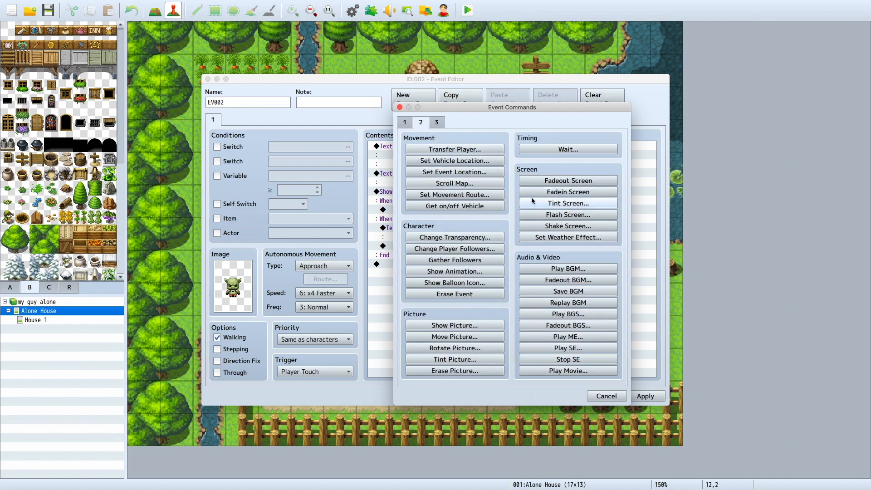
left_click(440, 122)
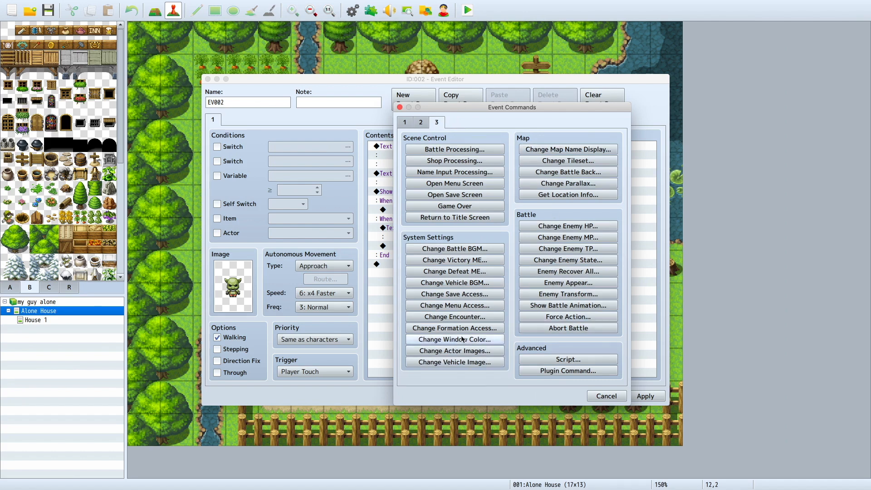
left_click(405, 123)
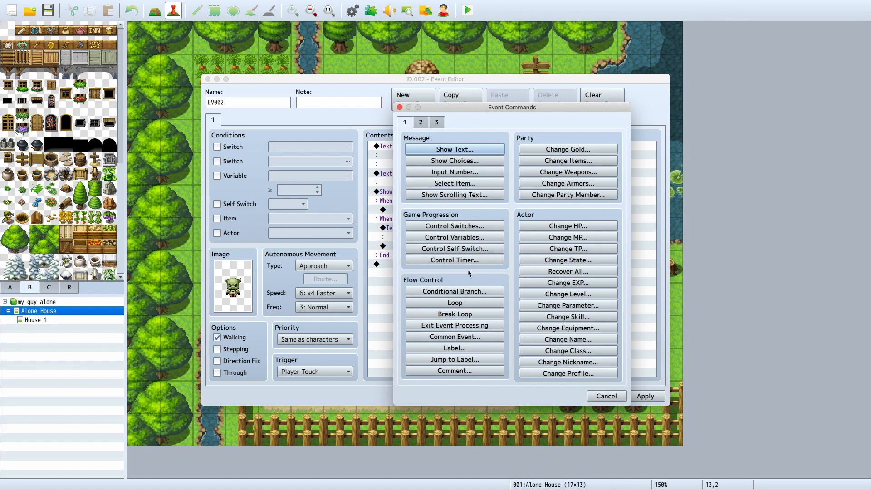
left_click(421, 122)
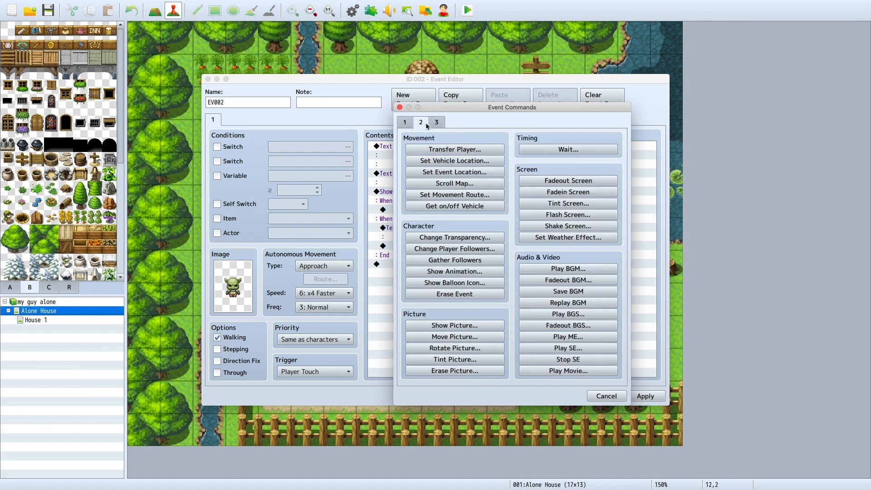
left_click(438, 125)
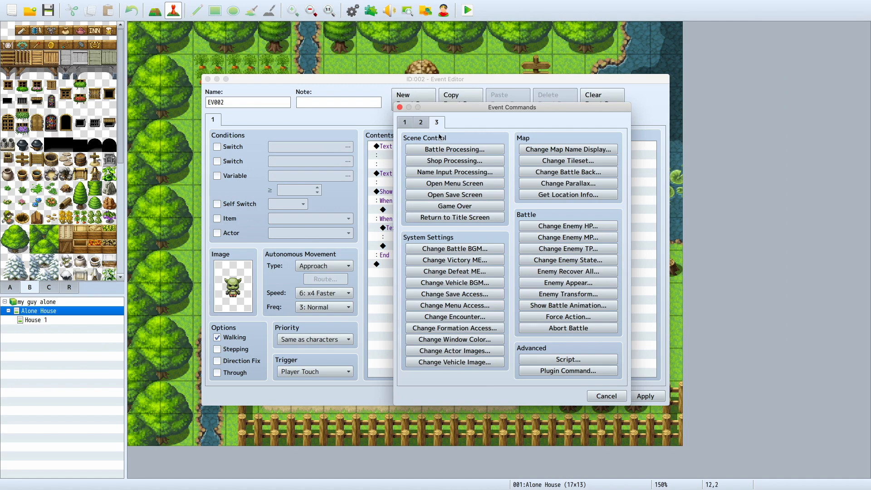
left_click(421, 123)
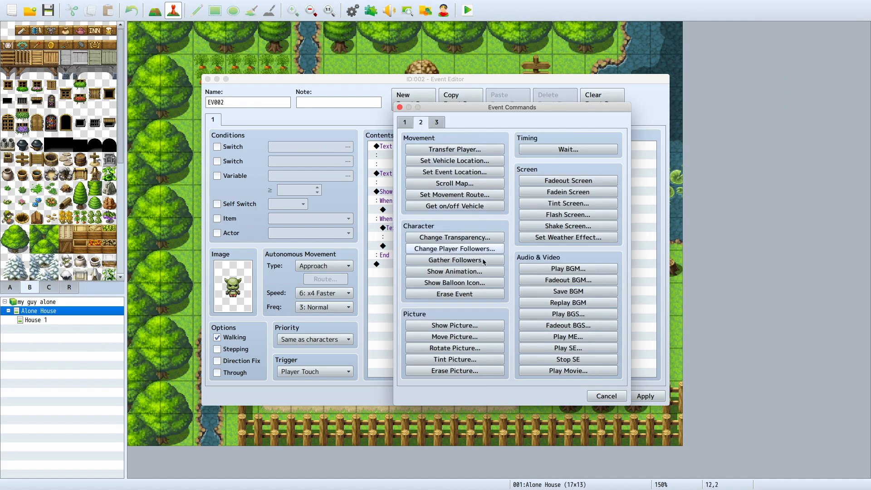
left_click(469, 296)
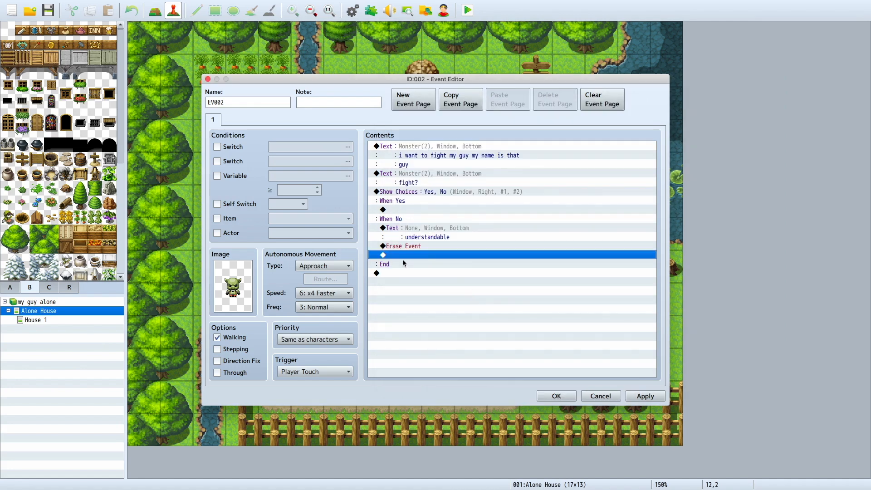
left_click(439, 274)
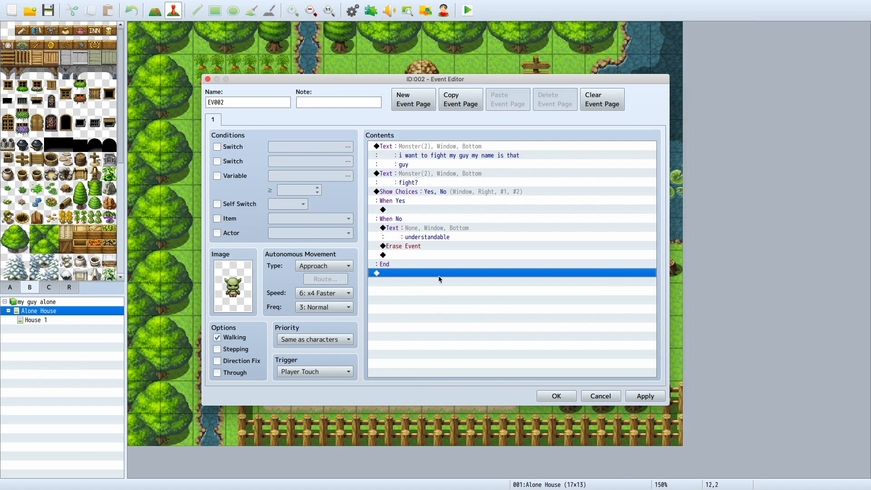
Step: Add a Battle Processing command against the troop "0005 that guy" to the Yes branch
double_click(417, 210)
left_click(436, 122)
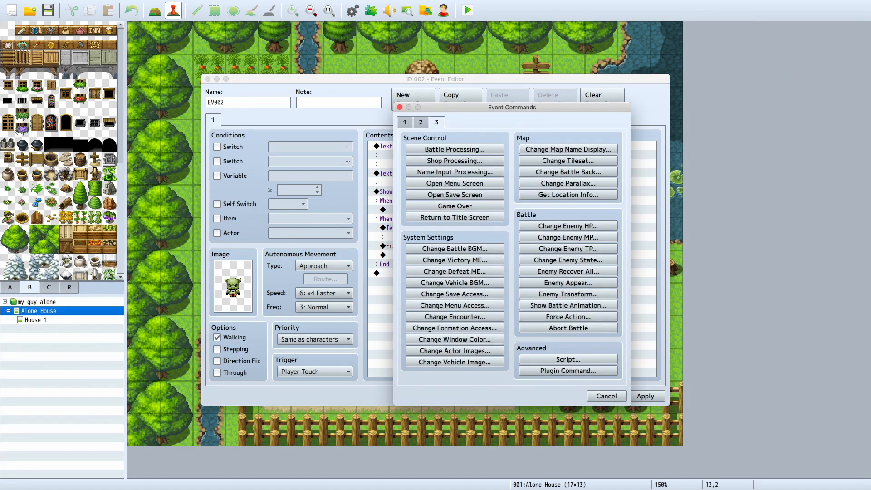
left_click(455, 149)
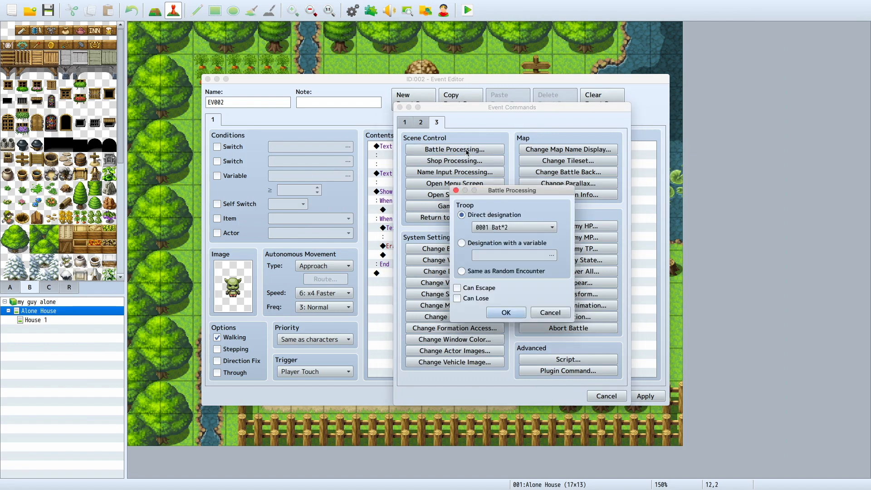
left_click(539, 232)
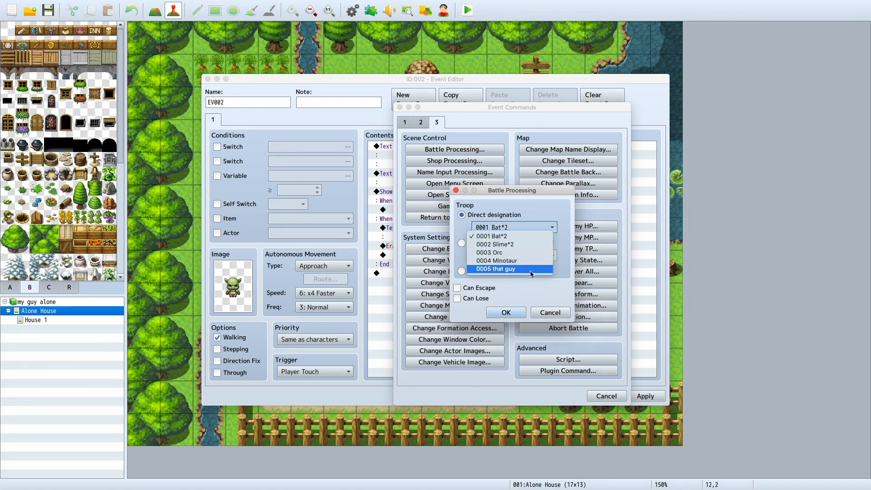
left_click(486, 269)
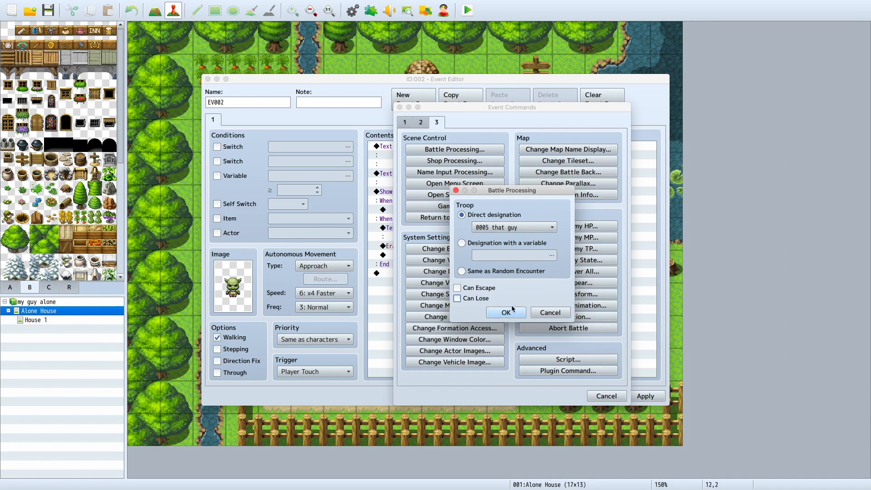
left_click(505, 313)
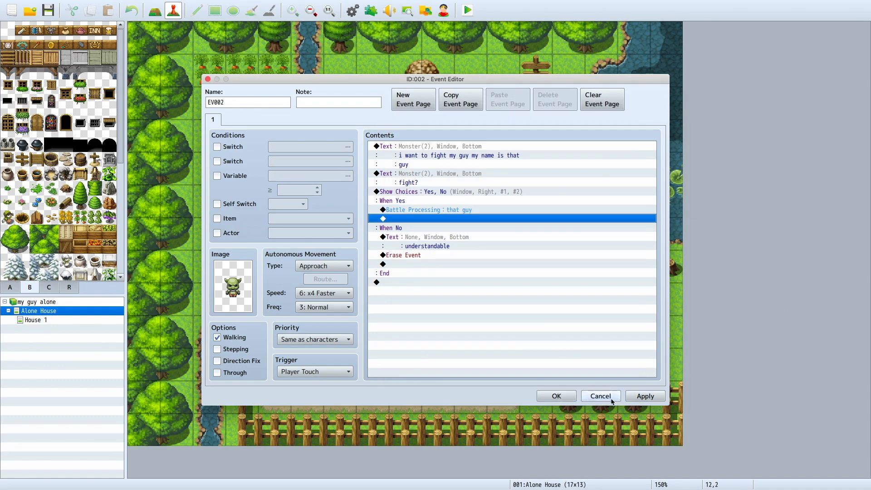
Step: Add a message reading "very cool" with the green Monster face after the battle in the Yes branch
double_click(588, 219)
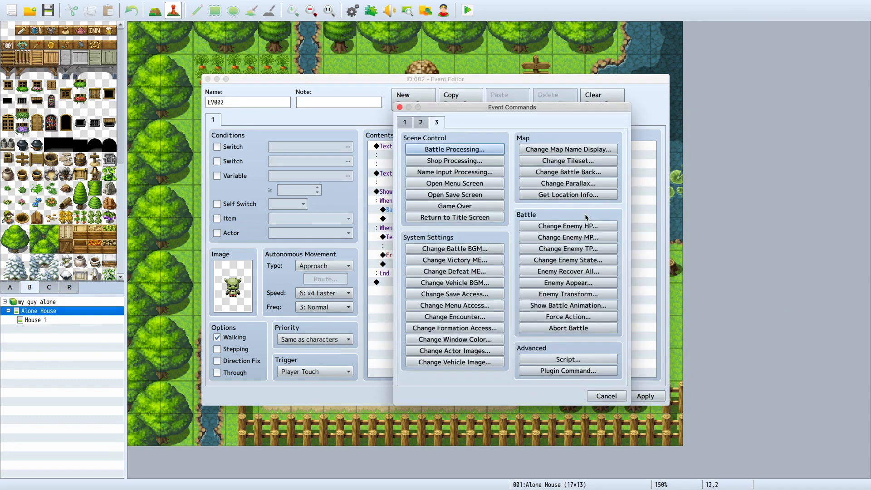
left_click(406, 122)
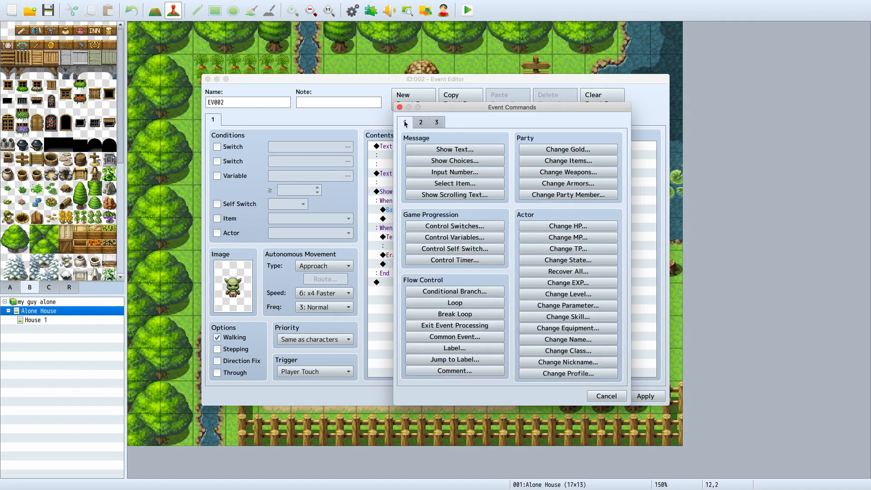
left_click(433, 148)
type("very cool")
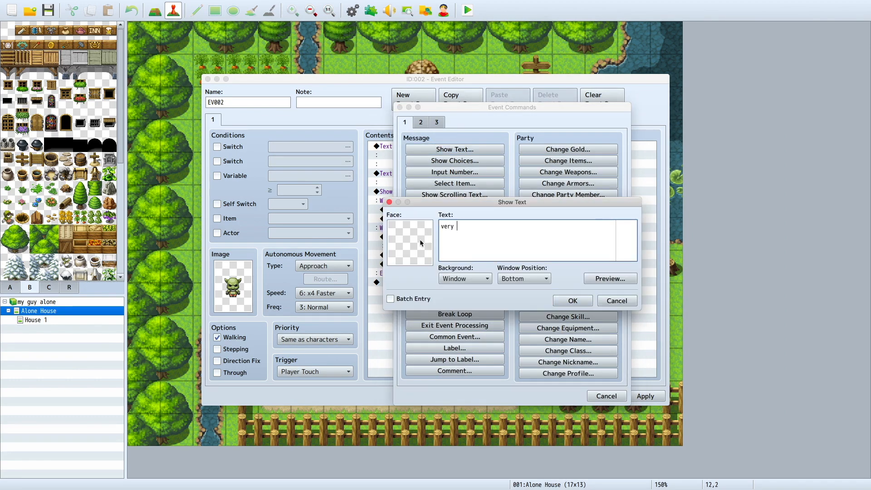
double_click(421, 228)
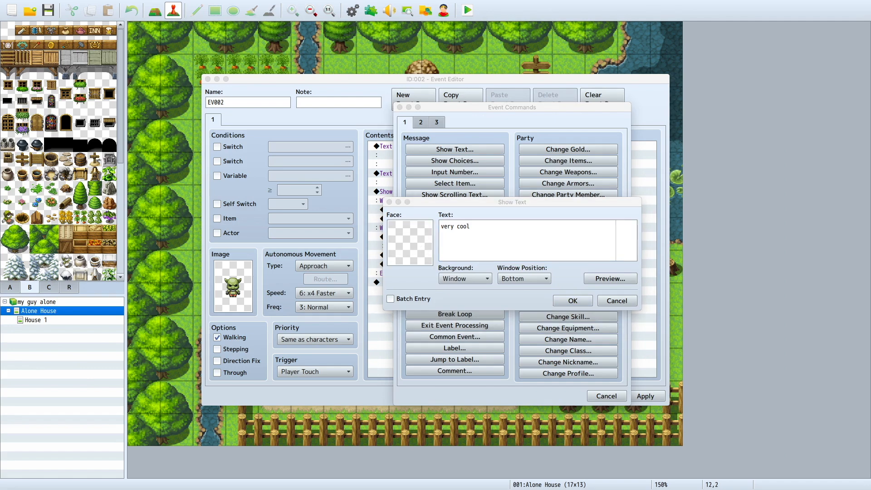
left_click(323, 159)
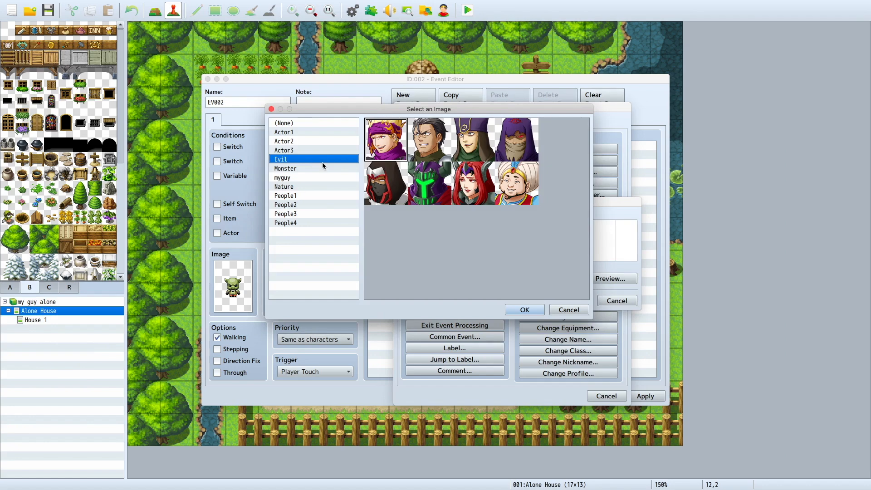
left_click(332, 169)
double_click(461, 134)
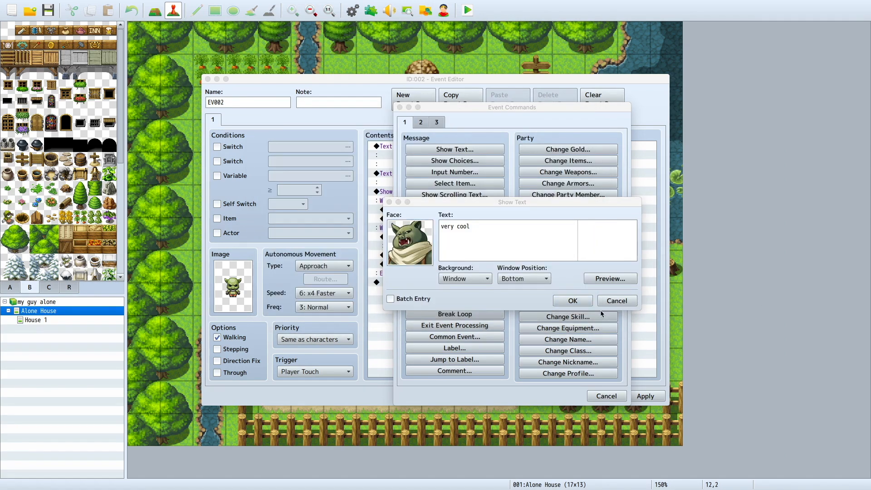
left_click(573, 301)
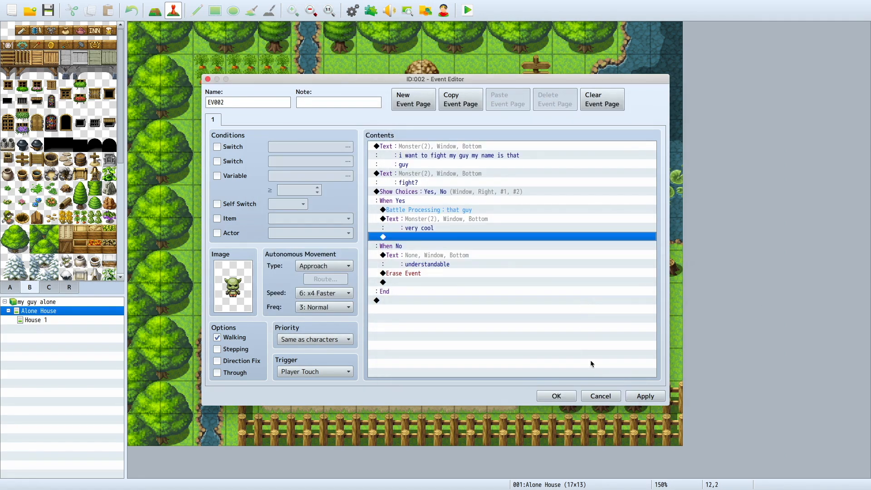
Step: Add an Erase Event command after the "very cool" message in the Yes branch
double_click(442, 240)
left_click(436, 123)
left_click(424, 125)
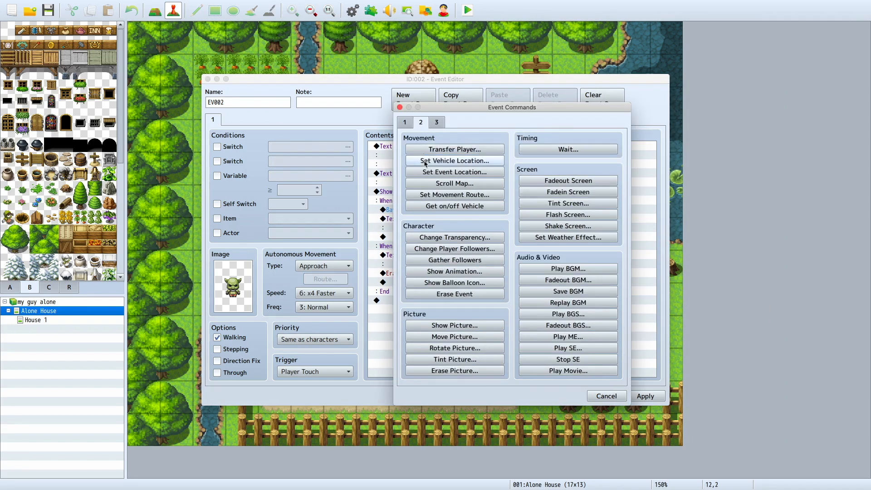
left_click(443, 295)
double_click(427, 246)
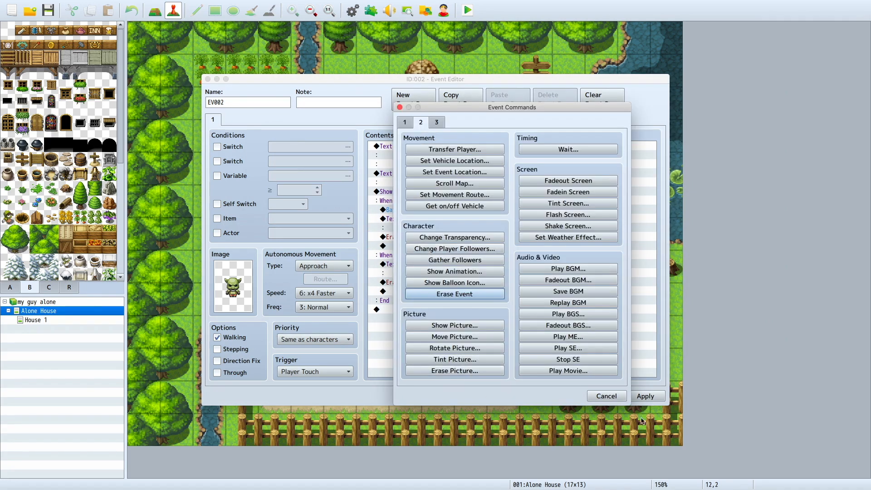
left_click(607, 399)
double_click(409, 246)
left_click(455, 238)
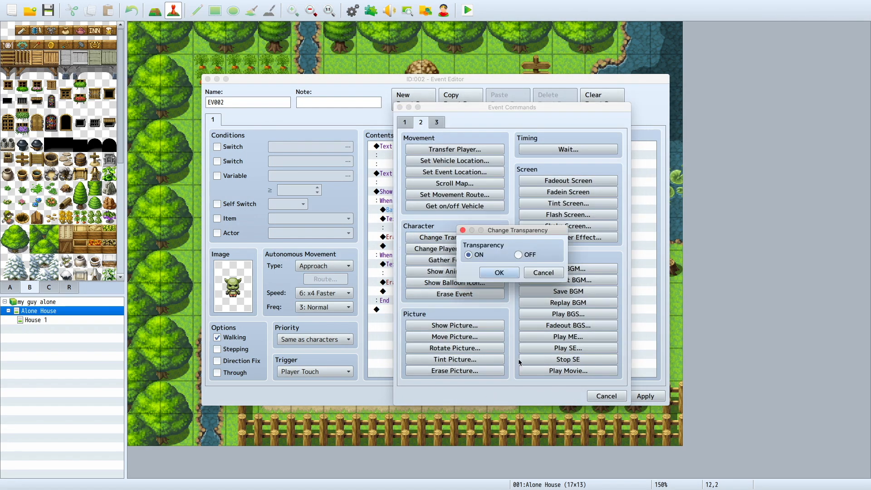
left_click(544, 273)
left_click(607, 397)
Step: Insert a Game Over command after the "very cool" message and delete the Erase Event command from the Yes branch
double_click(428, 245)
left_click(436, 123)
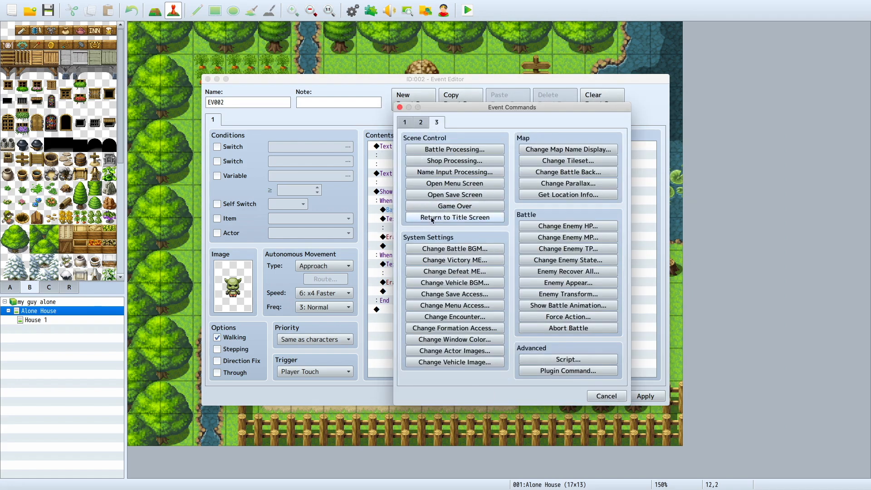
left_click(430, 209)
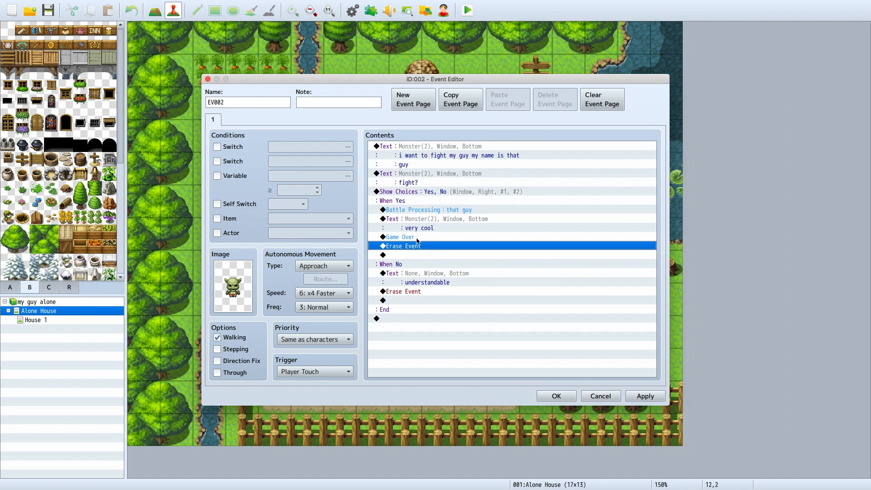
right_click(414, 249)
left_click(435, 300)
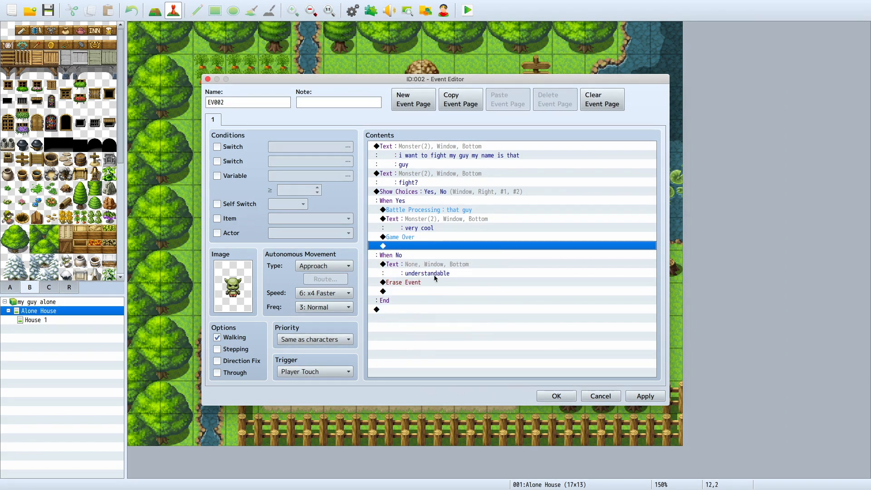
Step: Apply the goblin event's commands and close its editor
left_click(476, 289)
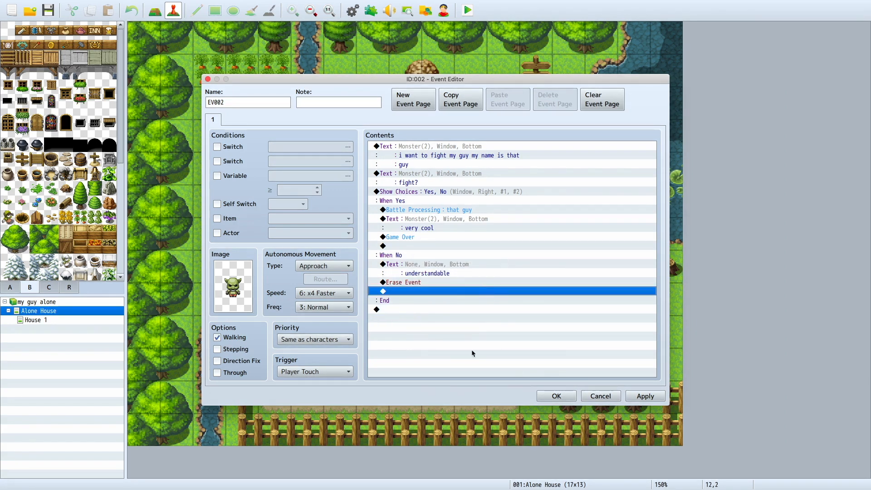
right_click(408, 291)
left_click(628, 398)
left_click(634, 398)
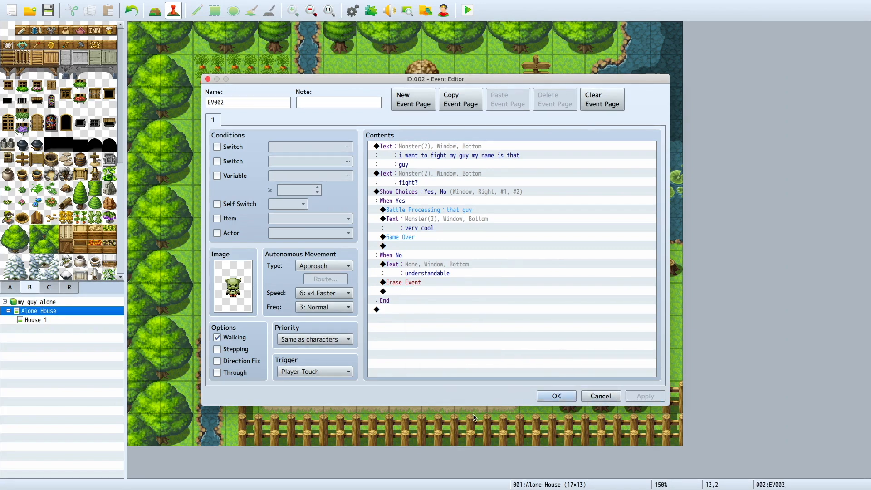
left_click(556, 396)
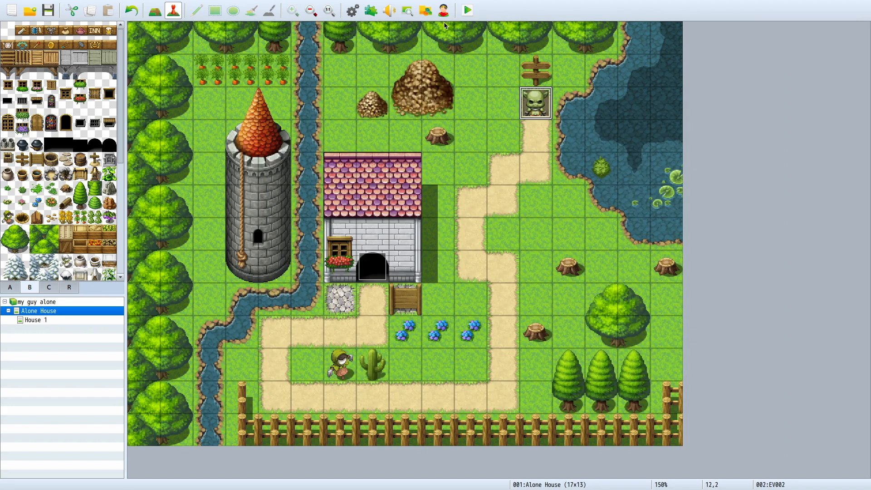
Step: Launch a full-screen playtest of "my guy alone" and begin a new game inside the house
left_click(466, 15)
left_click(398, 258)
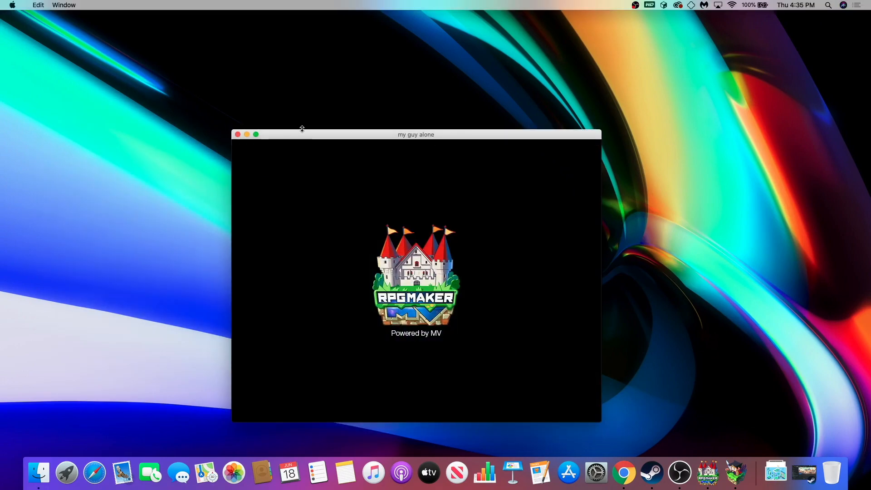
left_click(256, 135)
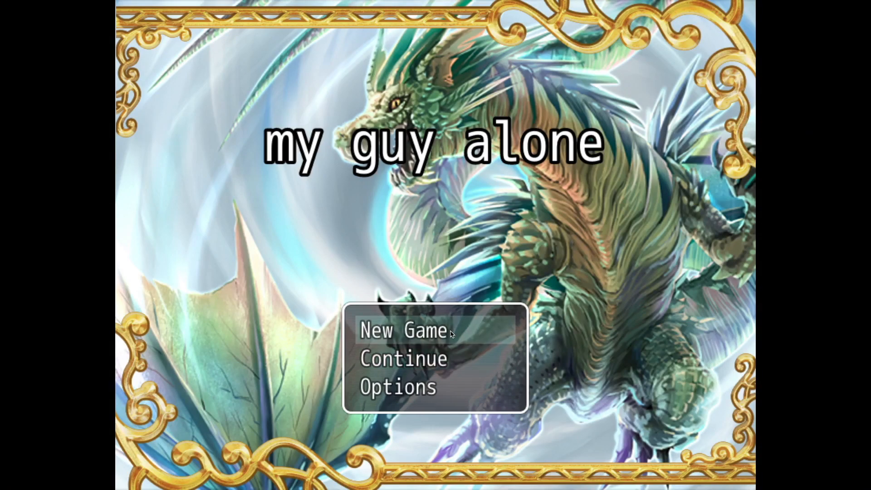
left_click(451, 335)
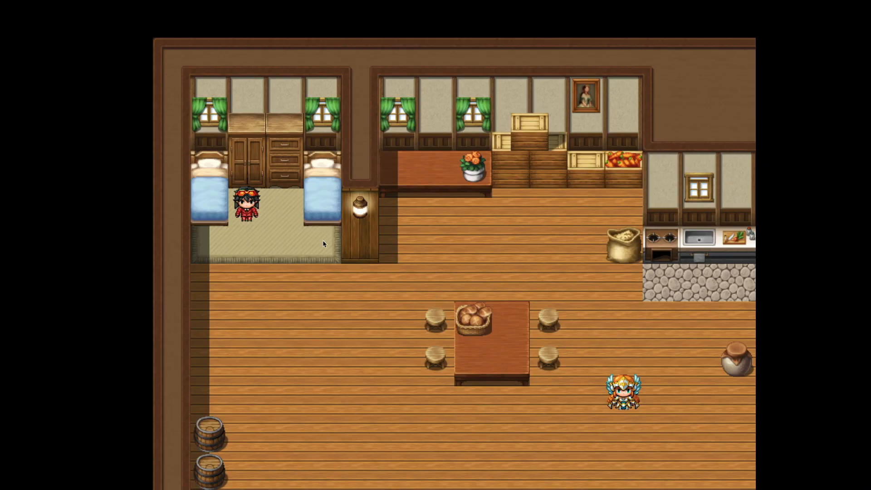
left_click(269, 279)
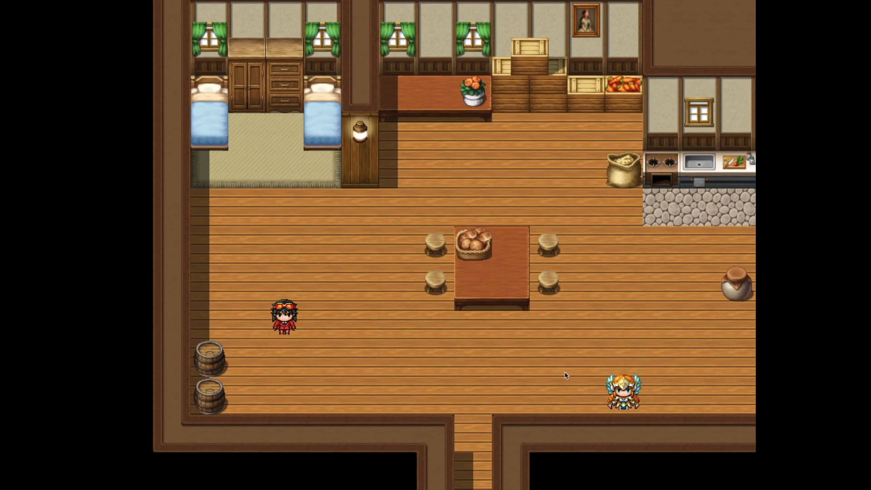
Step: Reach the winged character in the house, talk through its messages, and check the party's bux in the game menu
left_click(576, 366)
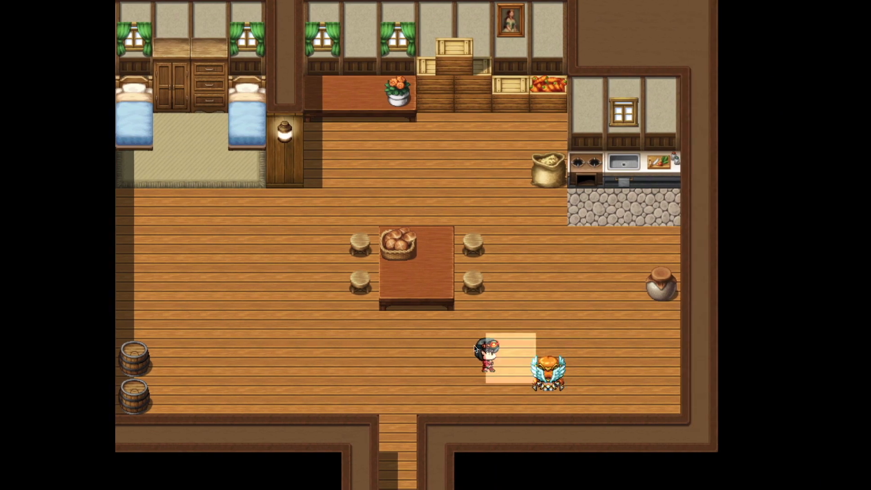
left_click(447, 346)
left_click(622, 358)
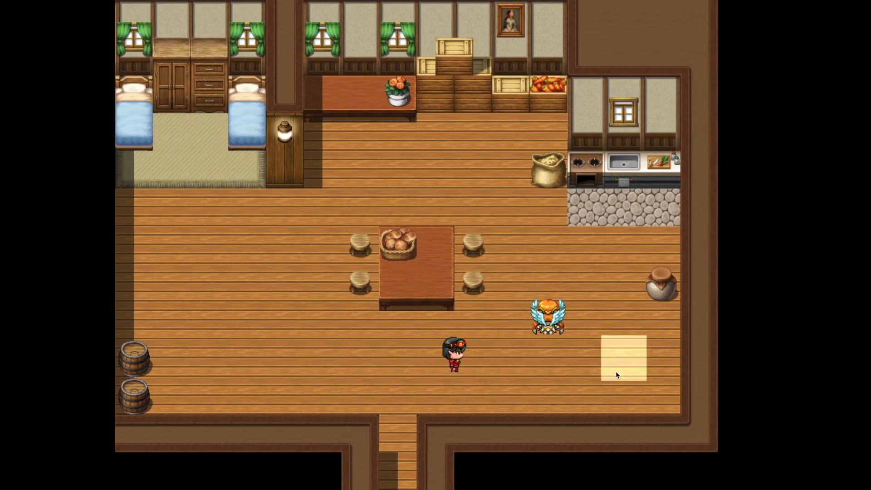
left_click(513, 240)
left_click(552, 217)
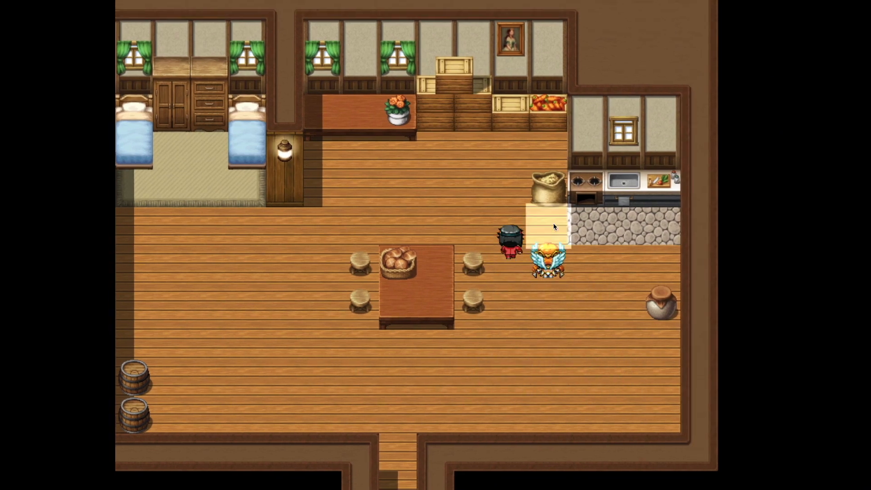
left_click(558, 269)
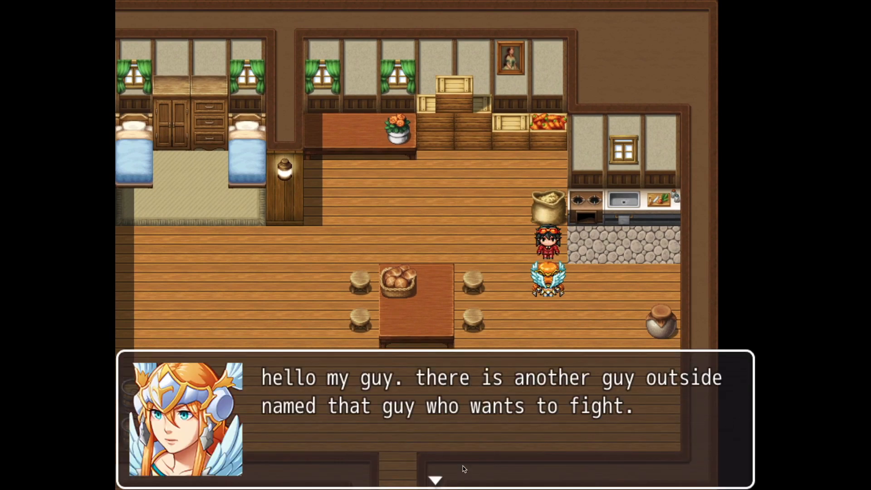
left_click(484, 473)
left_click(485, 470)
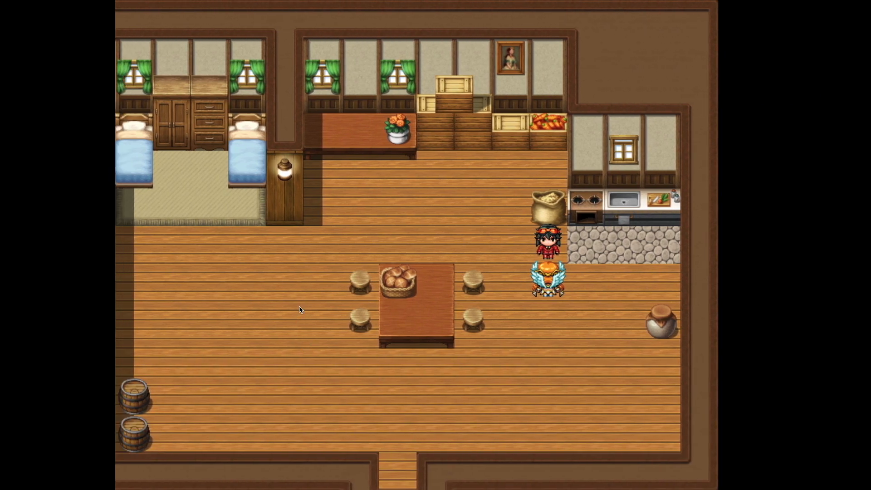
right_click(300, 310)
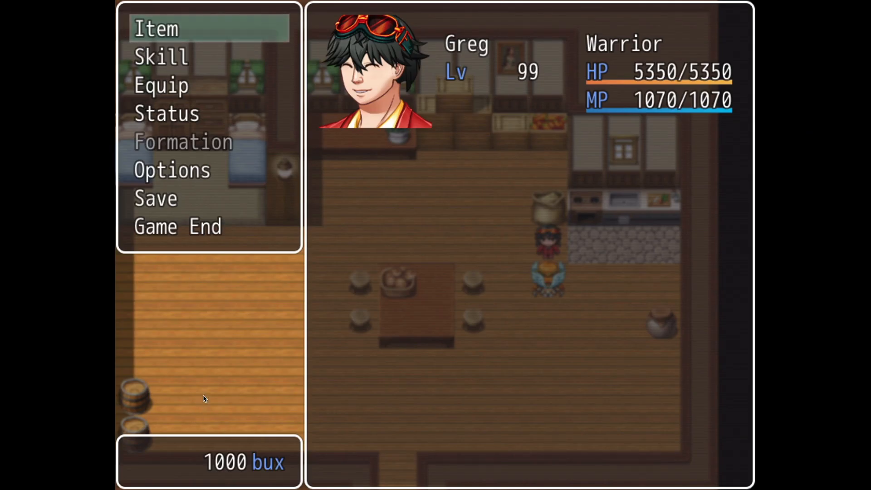
right_click(184, 220)
Step: Walk the player across the room and out through the house's doorway to the outdoor map
left_click(209, 248)
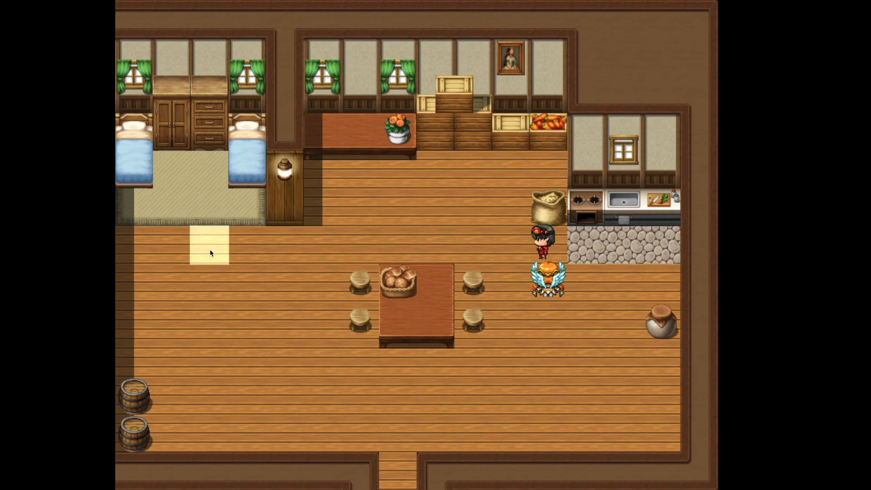
left_click(236, 327)
left_click(463, 403)
left_click(429, 448)
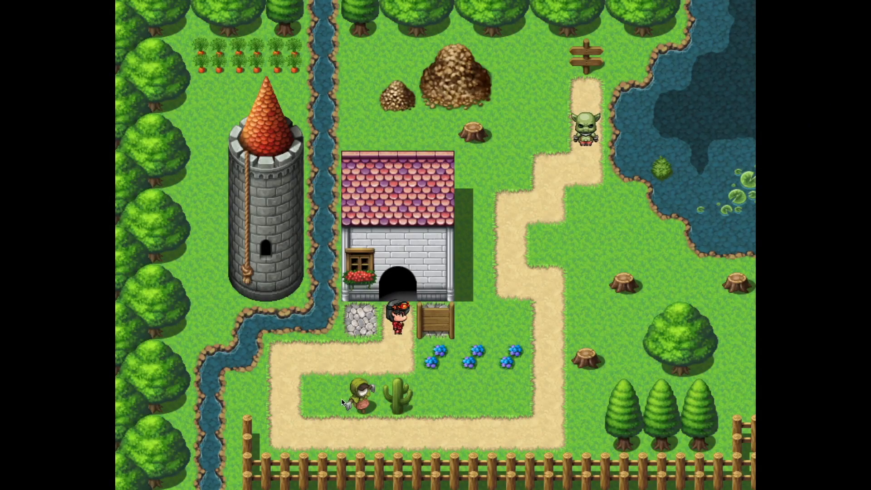
Step: Walk around the outdoor map and approach the goblin on the dirt path to trigger its event
left_click(353, 302)
left_click(287, 358)
left_click(254, 390)
left_click(398, 399)
left_click(402, 426)
left_click(506, 410)
left_click(520, 358)
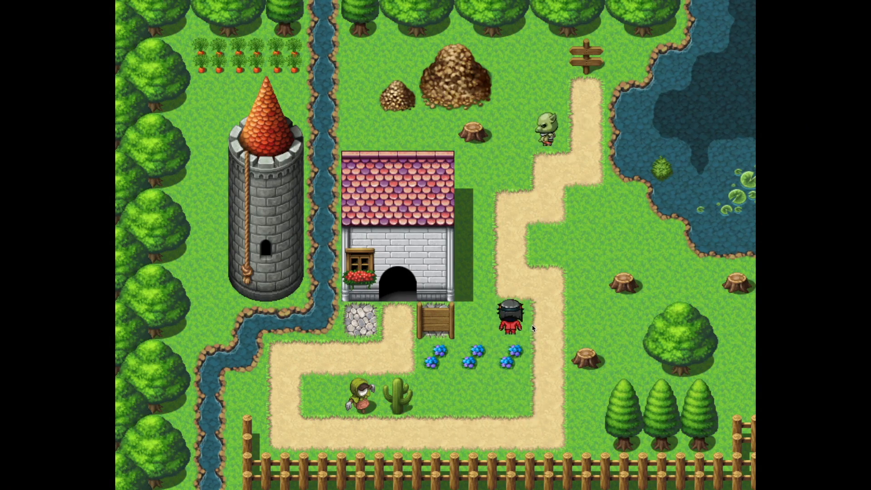
left_click(547, 291)
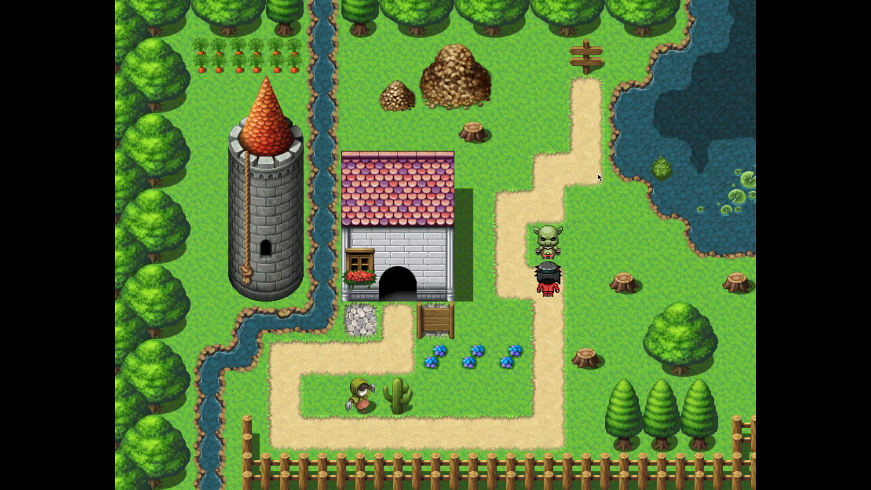
left_click(562, 220)
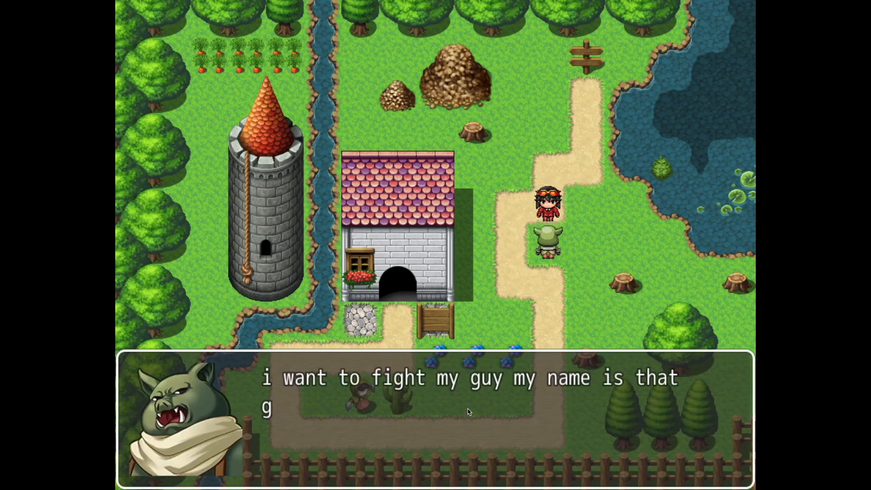
Step: Answer No to the goblin's fight question and walk over the spot where it stood
left_click(458, 446)
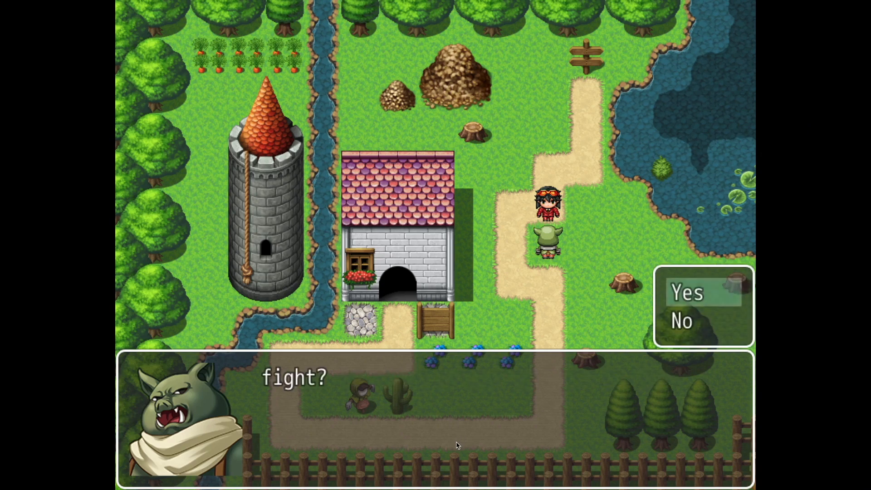
left_click(689, 331)
left_click(689, 330)
left_click(550, 248)
left_click(518, 243)
Step: End the current game back to the title screen and start a new game
right_click(519, 241)
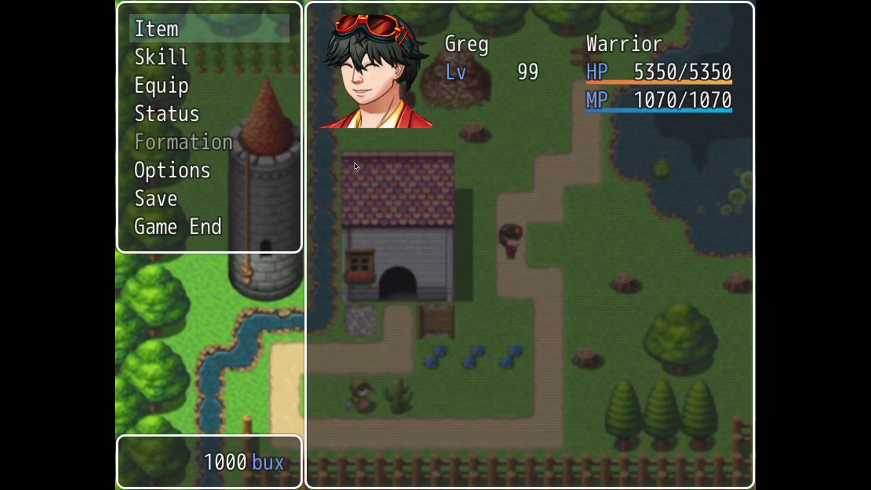
left_click(256, 230)
left_click(371, 231)
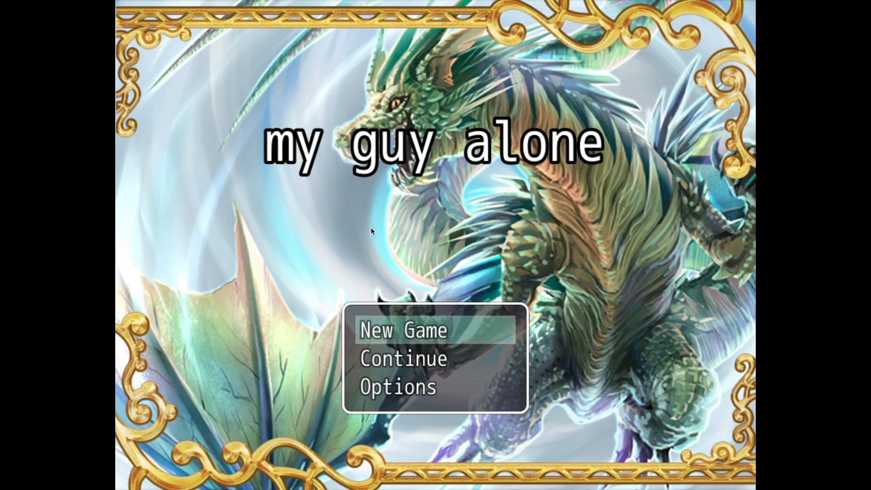
key("Return")
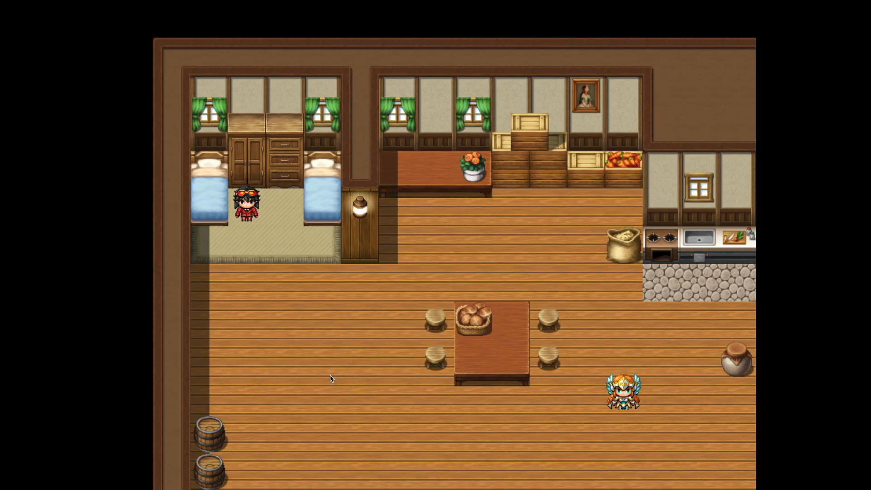
Step: Walk the player from the bedroom straight out of the house without talking to the winged character
left_click(331, 379)
left_click(432, 423)
left_click(479, 484)
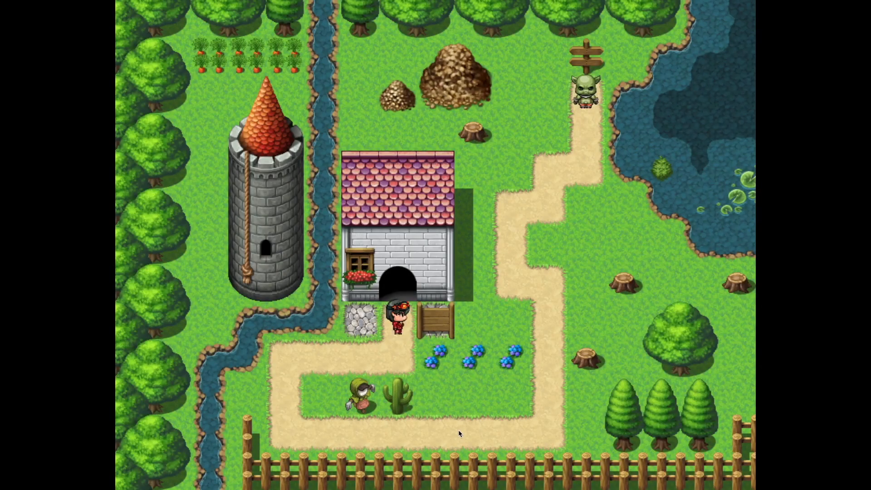
Step: Follow the outdoor path to the goblin and make contact with it beside the house
left_click(290, 402)
left_click(510, 434)
left_click(550, 282)
left_click(545, 234)
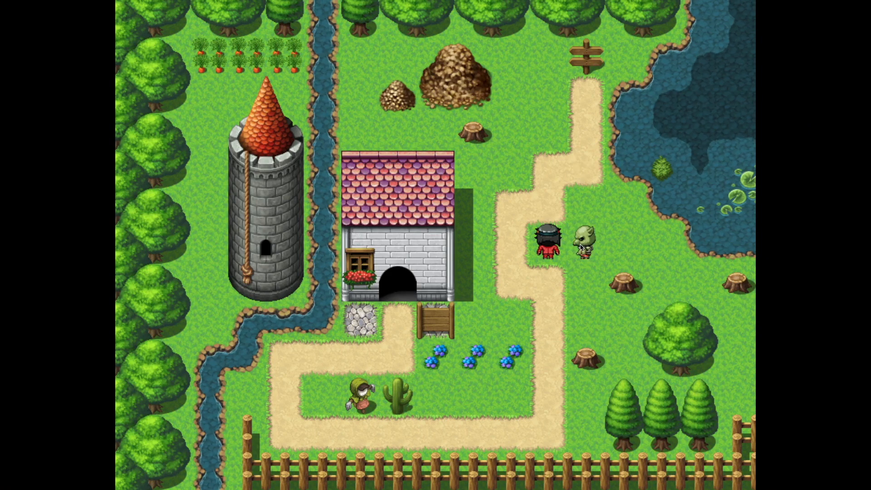
left_click(627, 247)
left_click(502, 246)
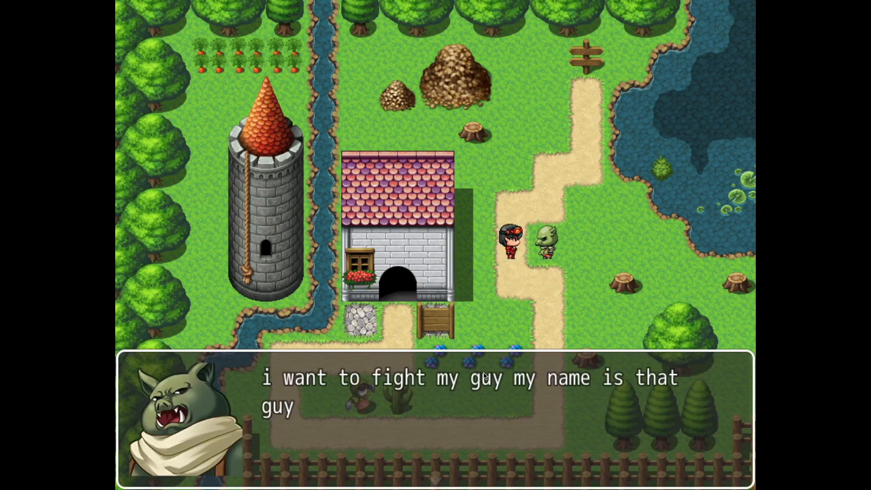
Step: Answer Yes to the goblin's fight question and attack "that guy" in the battle
left_click(456, 382)
left_click(679, 292)
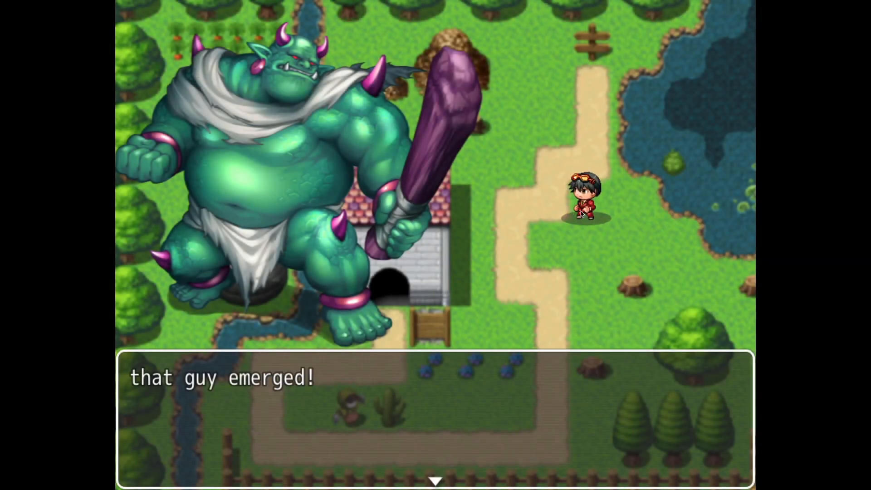
left_click(522, 244)
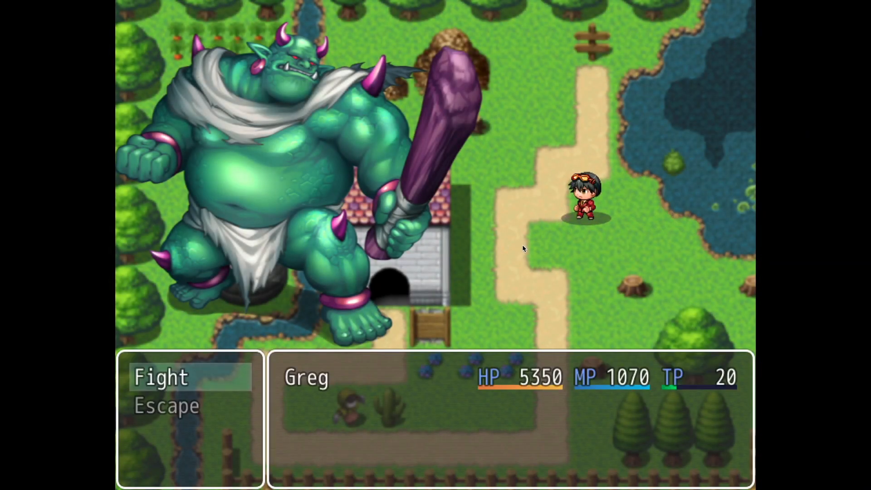
left_click(247, 377)
key("Return")
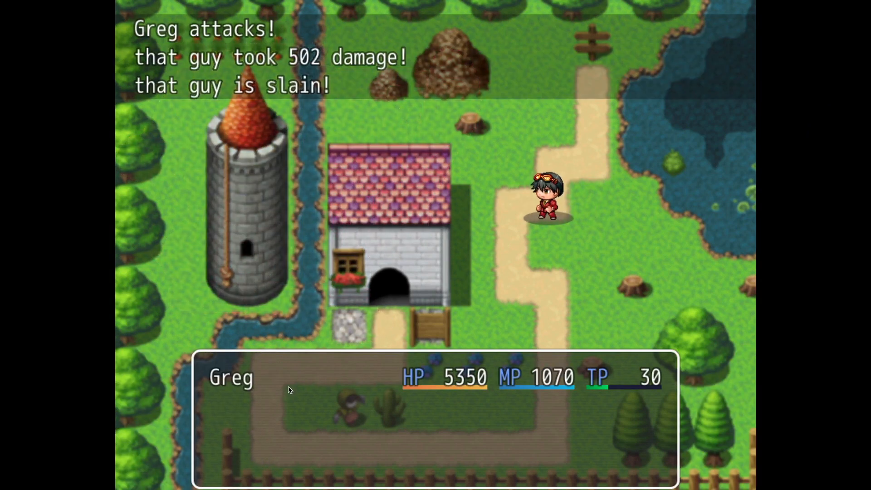
left_click(287, 388)
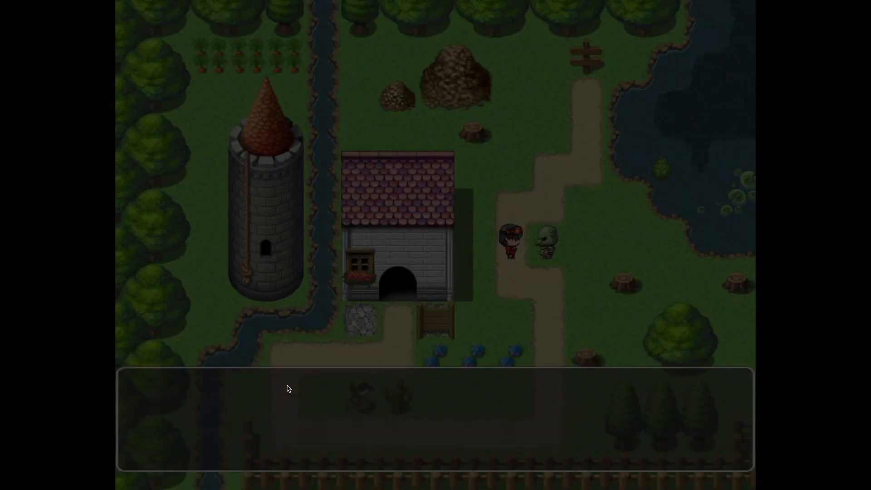
Step: Dismiss the post-battle message and the Game Over screen, and close the playtest
left_click(498, 370)
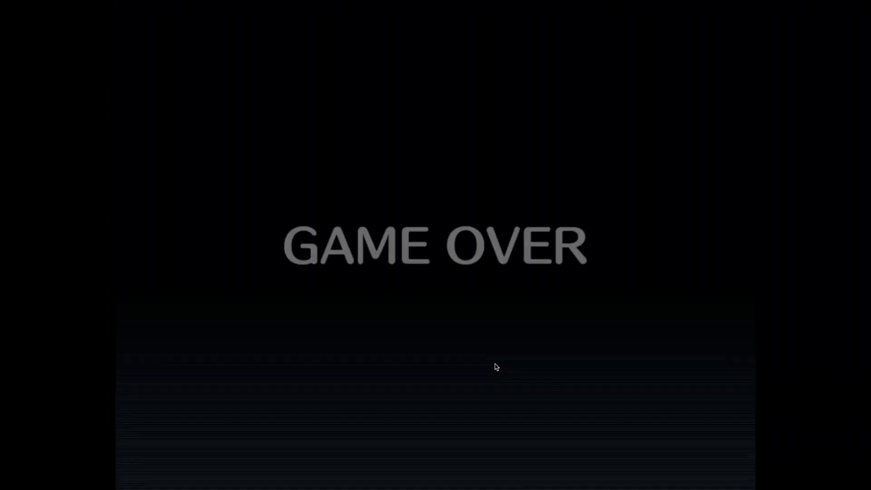
left_click(485, 360)
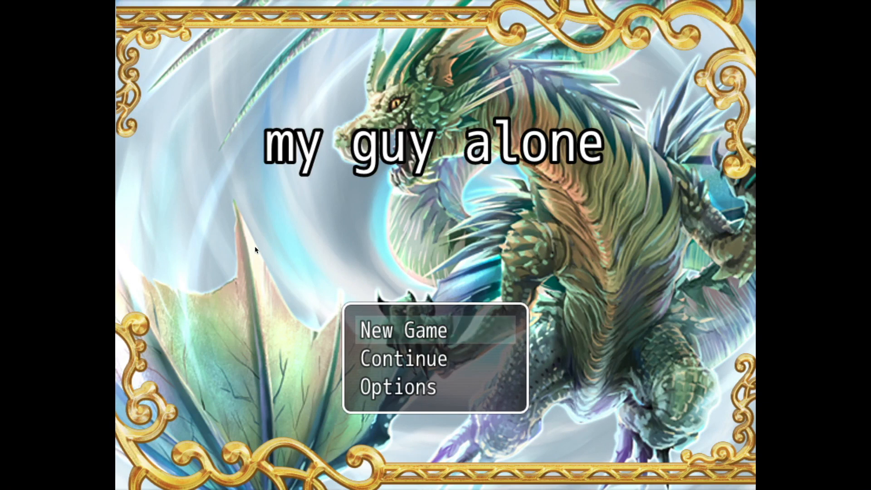
mouse_move(44, 19)
left_click(6, 16)
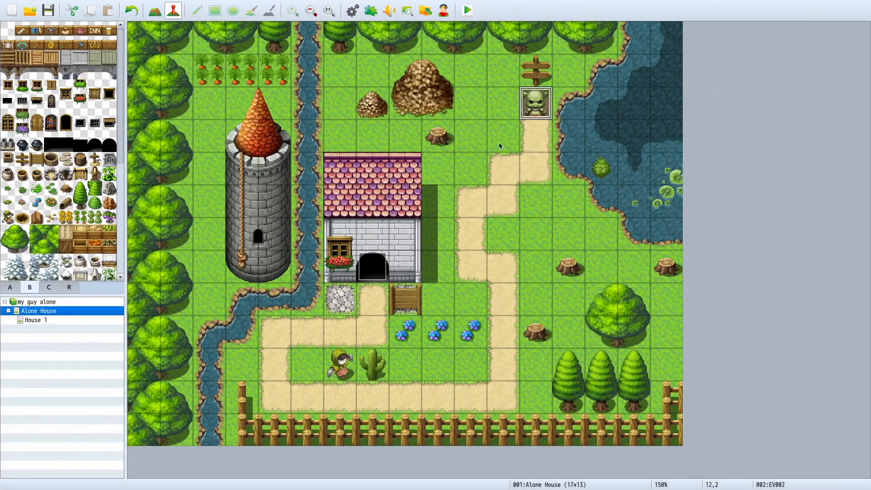
Step: Set the goblin event's movement frequency to 5: Highest with speed 6: x4 Faster and type Approach, and save the event
double_click(531, 103)
left_click(336, 307)
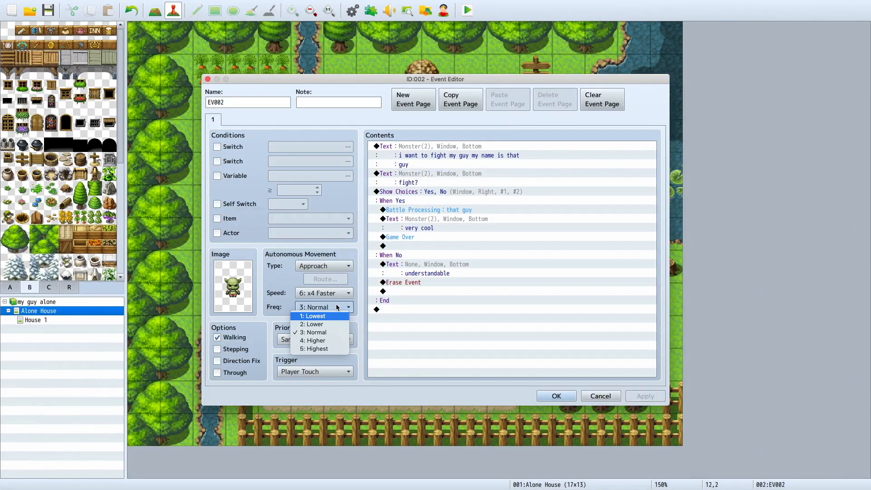
left_click(329, 343)
left_click(326, 294)
left_click(318, 342)
left_click(323, 266)
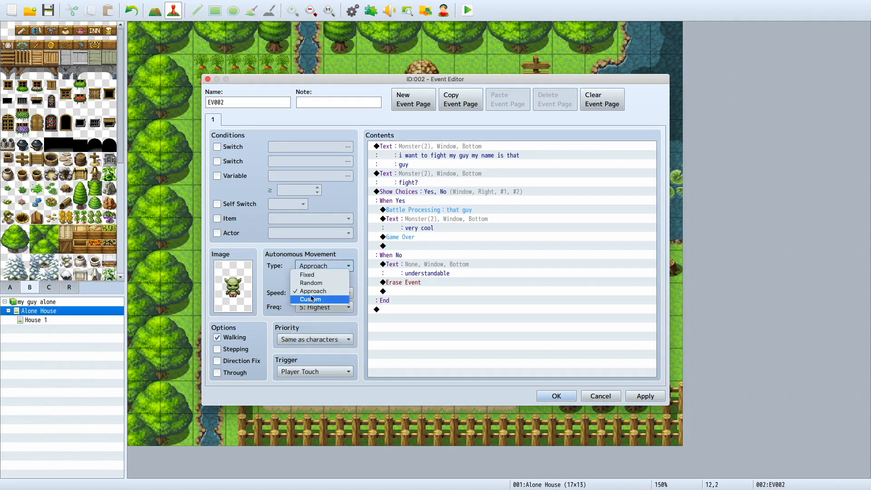
left_click(314, 291)
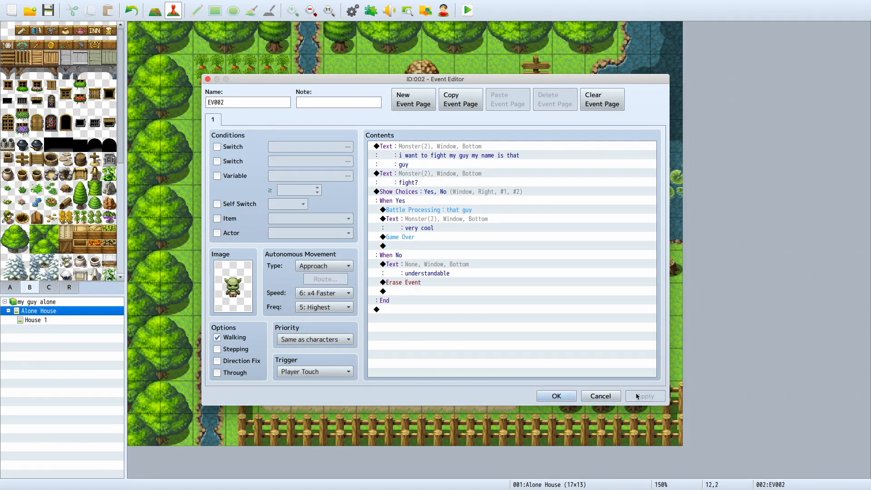
left_click(557, 397)
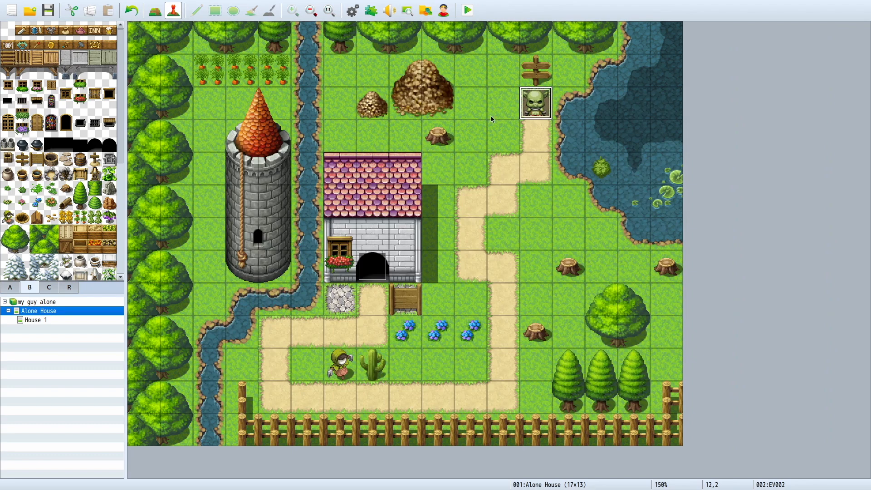
Step: Open the database's System settings and switch the Start Transparent option on and back off
left_click(353, 10)
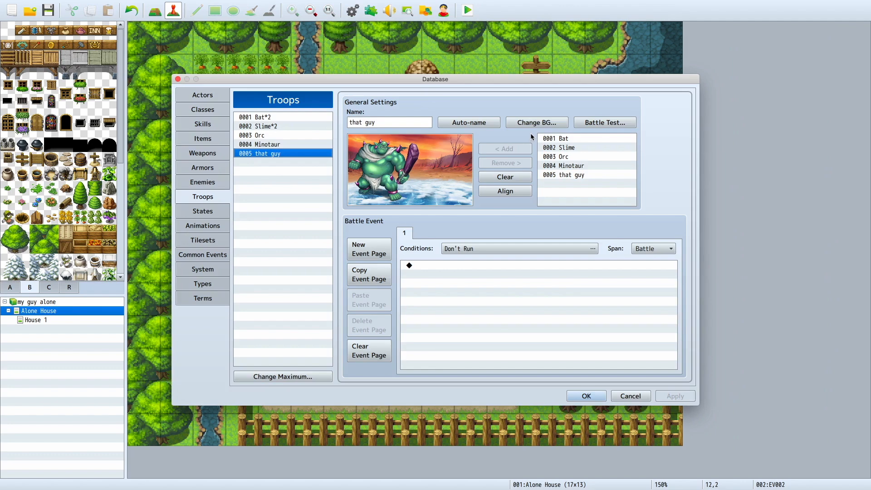
left_click(203, 298)
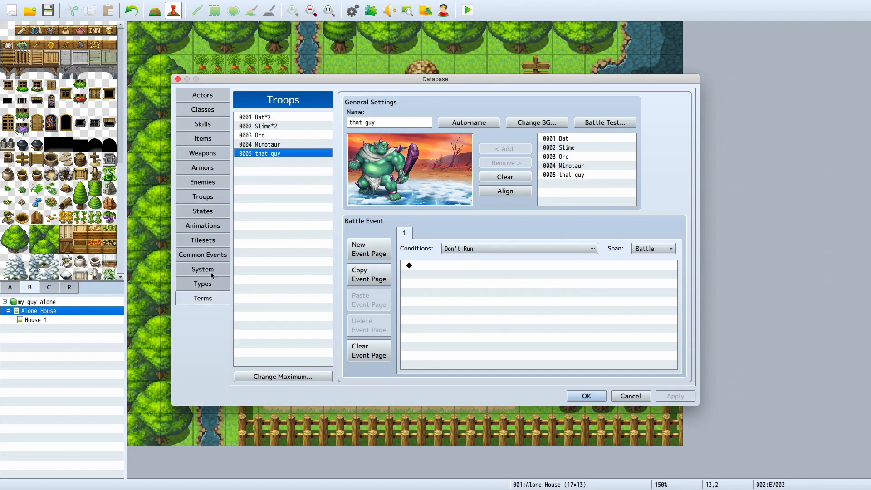
left_click(203, 270)
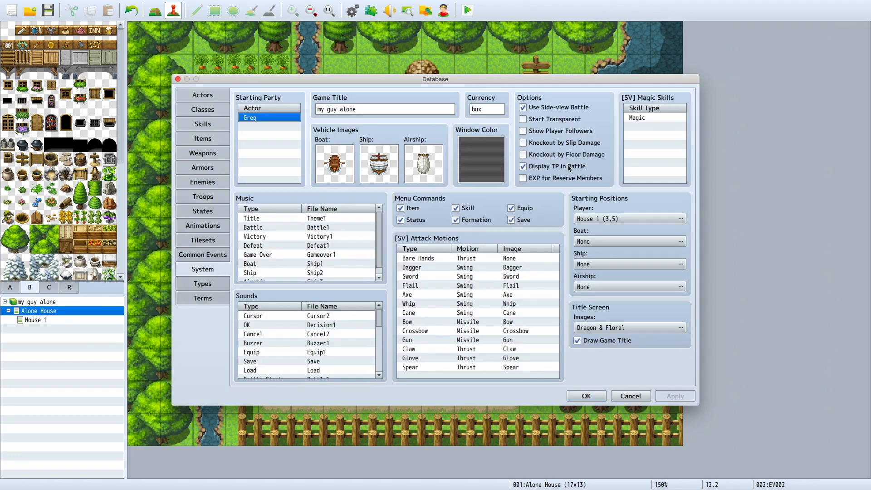
left_click(551, 120)
left_click(551, 120)
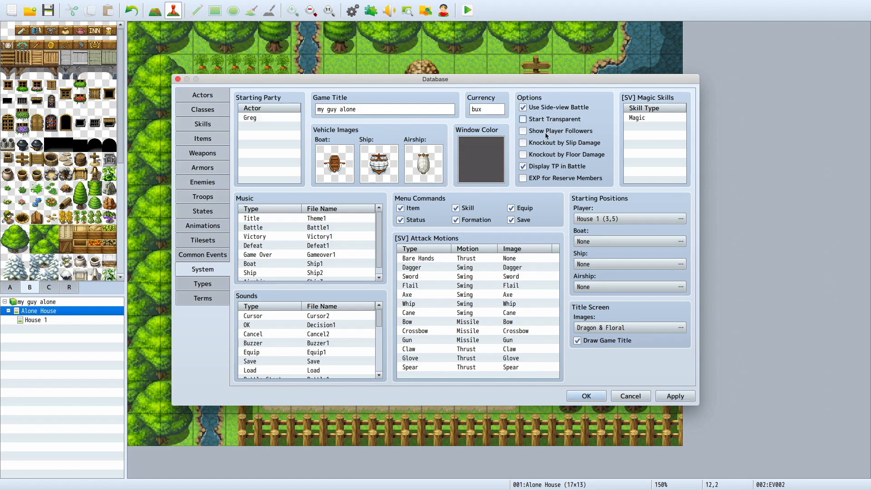
Step: Look through the database's Common Events, Tilesets, Animations and Troops sections and display the Minotaur troop
left_click(203, 256)
left_click(214, 240)
left_click(214, 226)
left_click(216, 197)
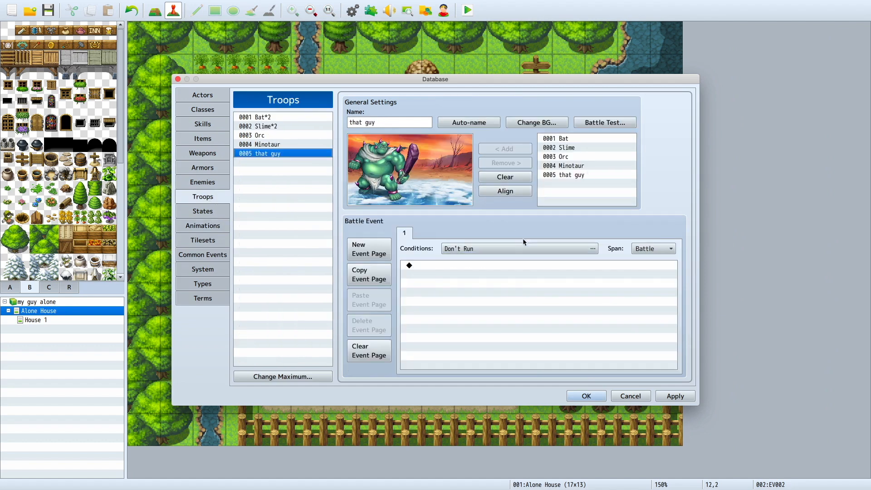
left_click(316, 145)
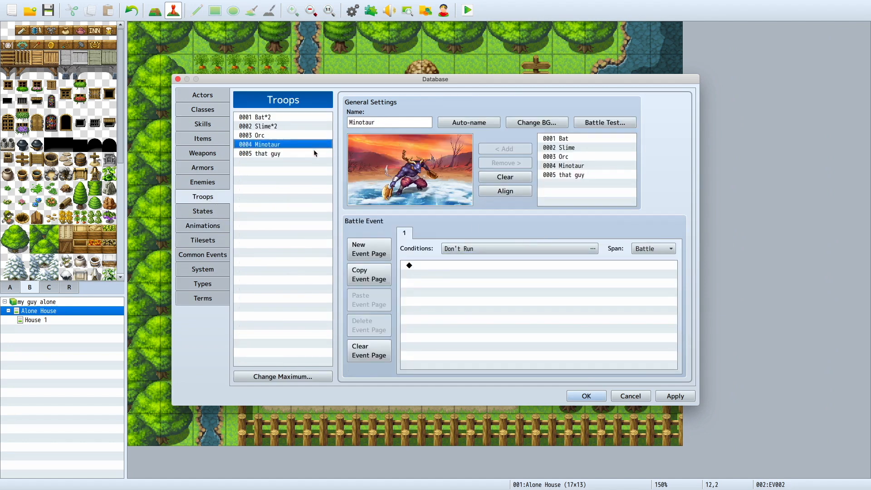
Step: Display the "that guy" troop and close the database
left_click(315, 154)
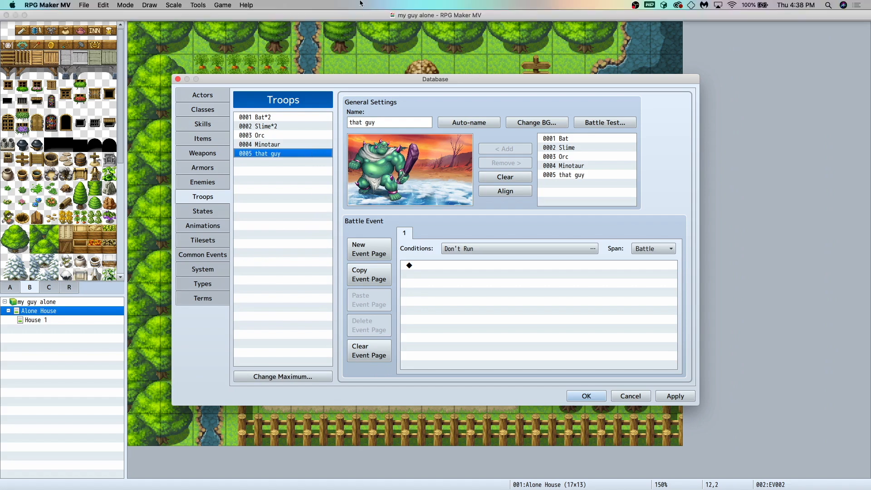
left_click(600, 392)
Step: Set the movement frequency of House 1's gold-giving character event to 4: Higher and save the event
left_click(61, 320)
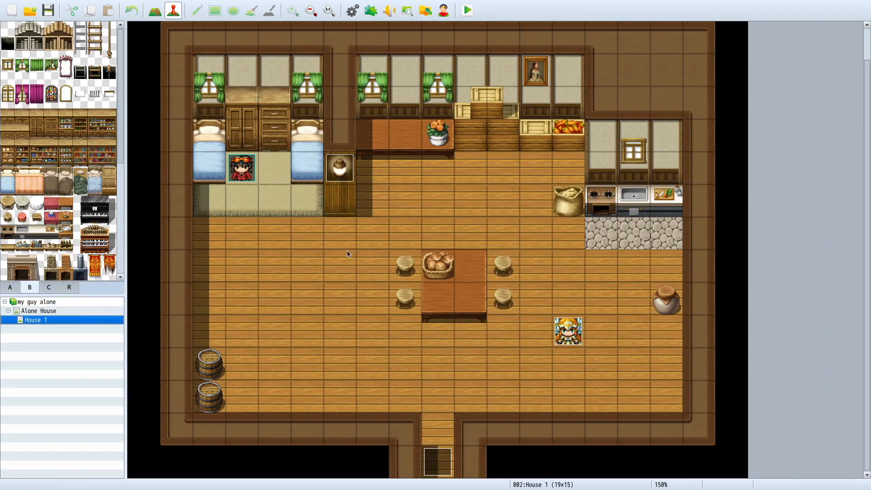
double_click(569, 331)
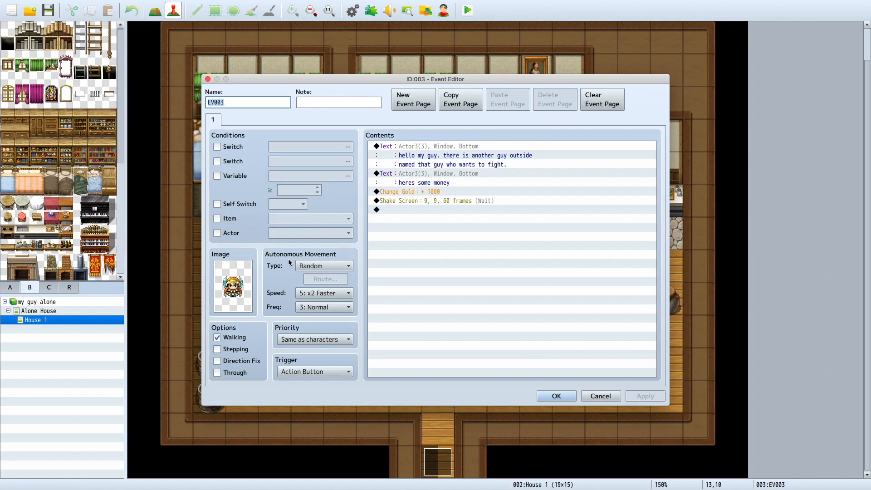
left_click(320, 266)
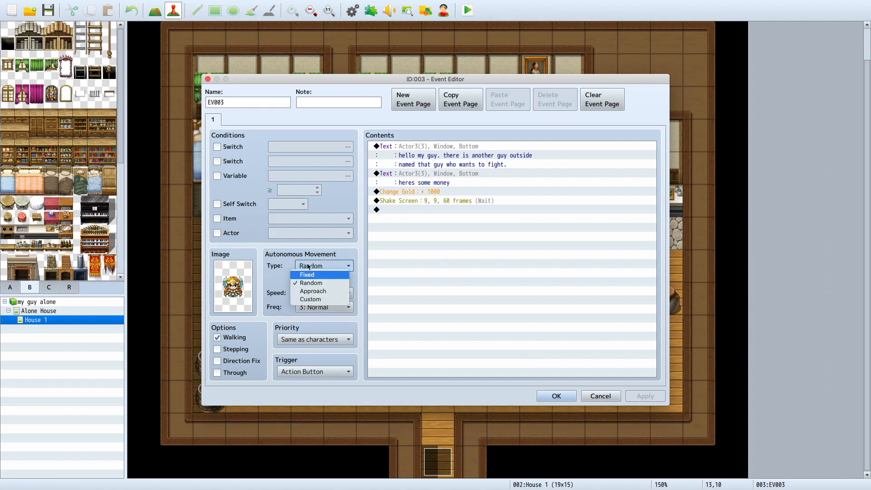
left_click(320, 306)
left_click(322, 342)
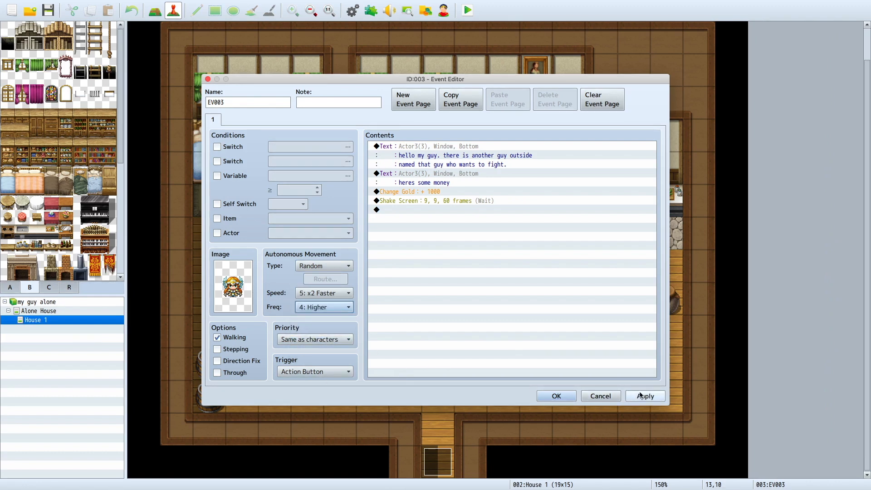
left_click(566, 398)
Step: Create an event at tile 11,11 of House 1 with a grey winged monster image and Random movement, and begin adding an event command
double_click(503, 364)
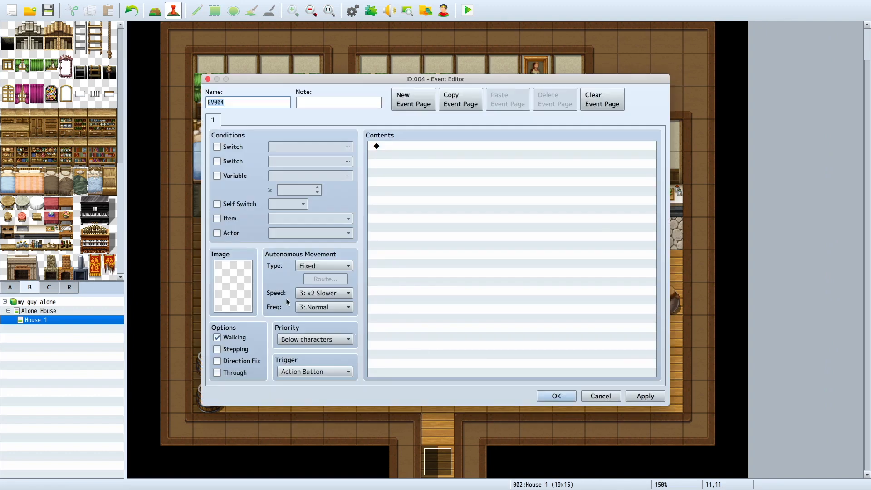
double_click(232, 291)
left_click(317, 226)
double_click(407, 224)
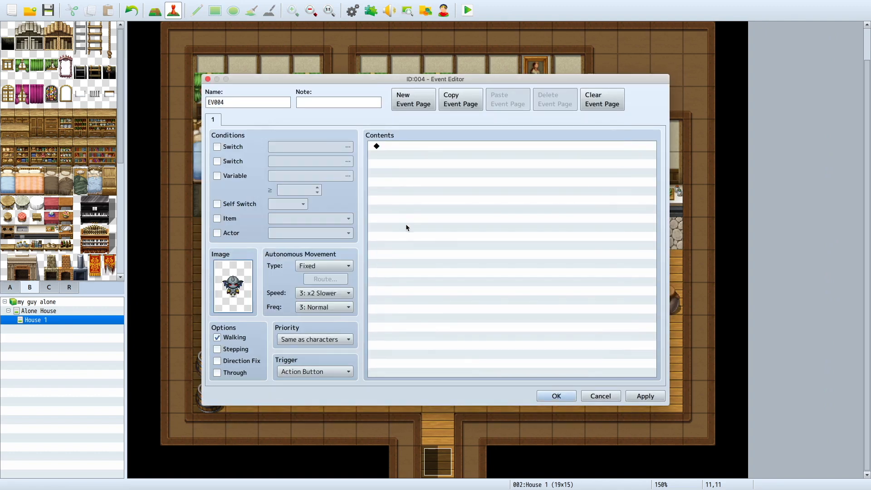
left_click(327, 266)
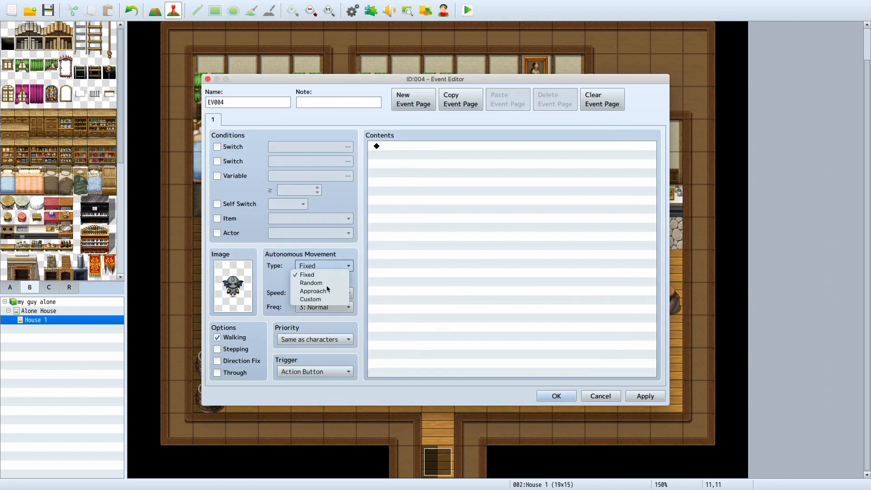
left_click(330, 287)
double_click(409, 154)
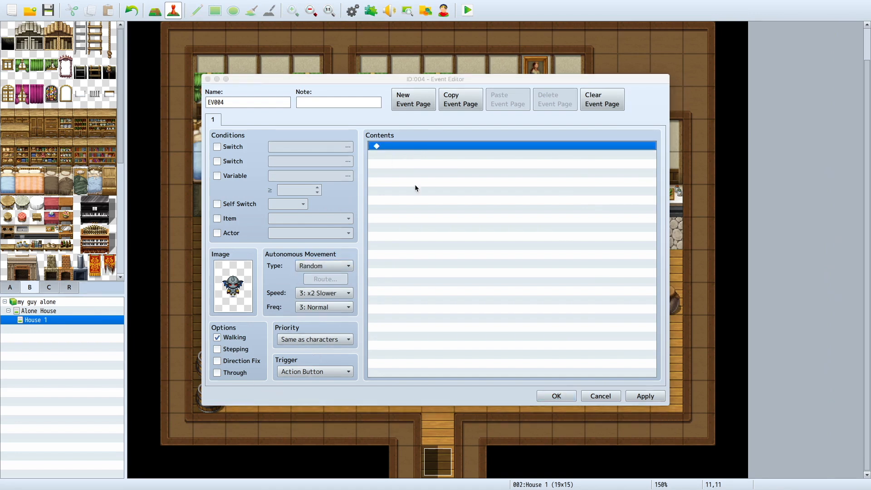
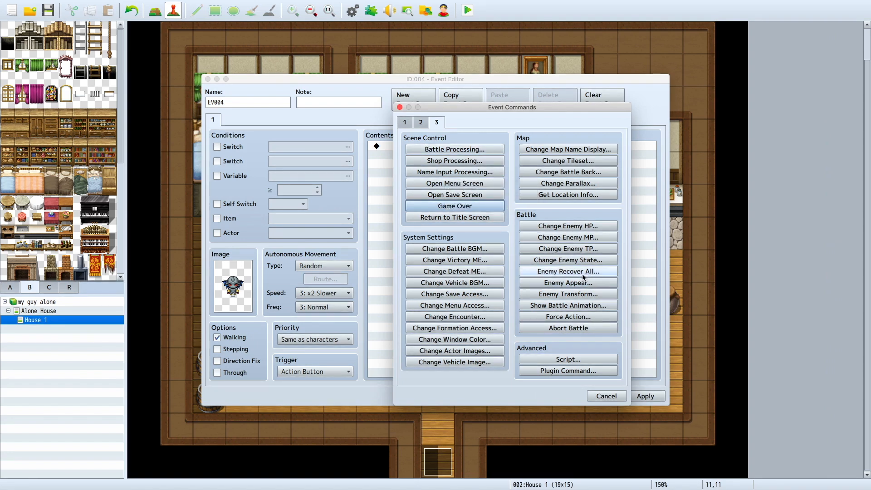
Step: Discard the unsaved changes to event EV004 in House 1 and open the Alone House map
left_click(410, 126)
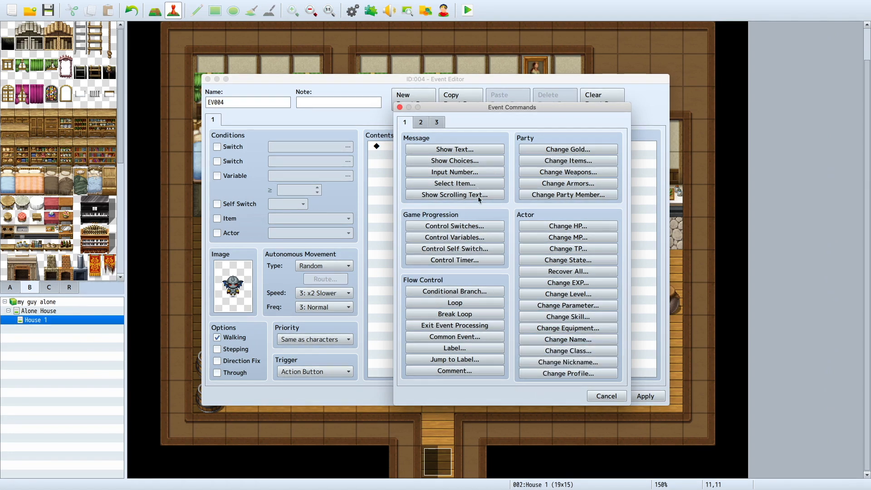
left_click(437, 121)
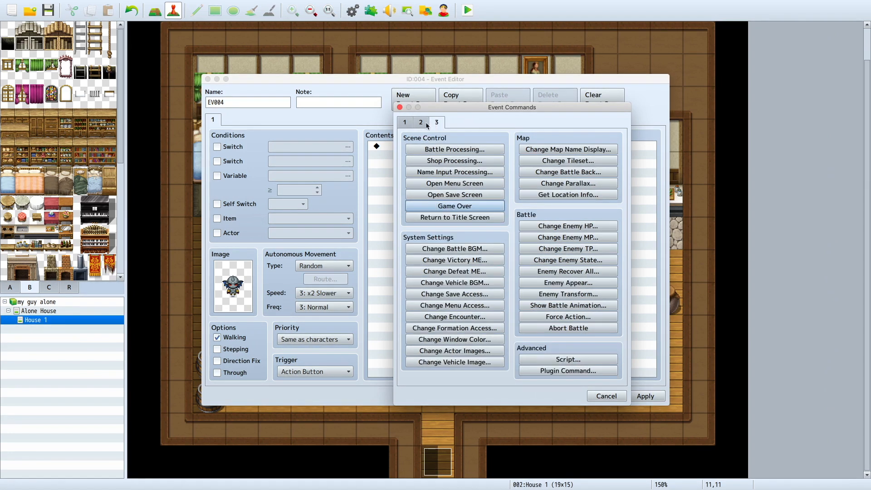
left_click(422, 121)
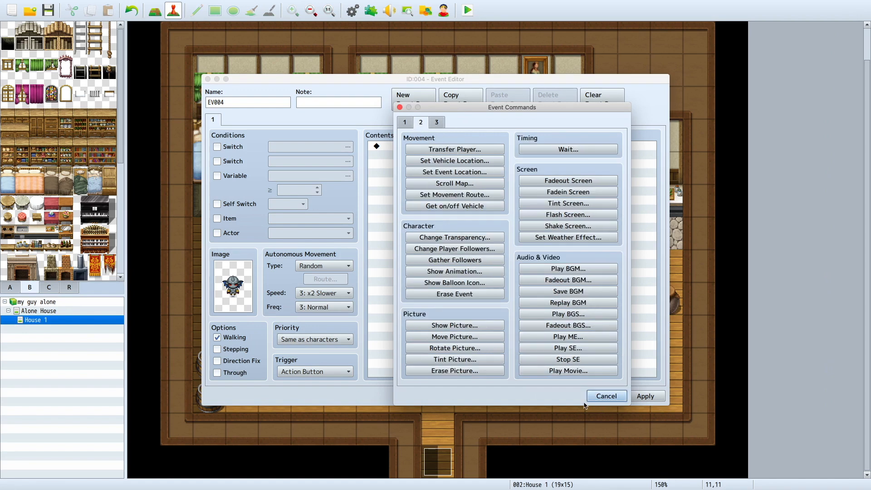
left_click(603, 397)
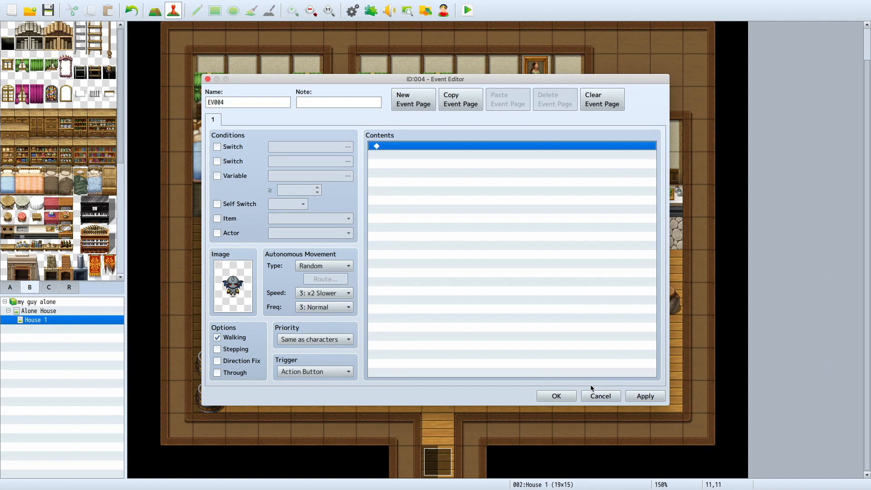
left_click(601, 397)
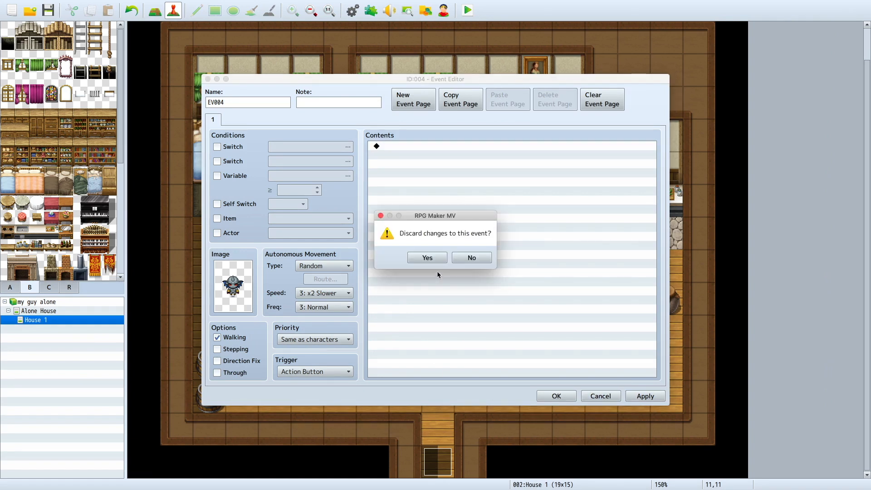
left_click(422, 261)
left_click(72, 310)
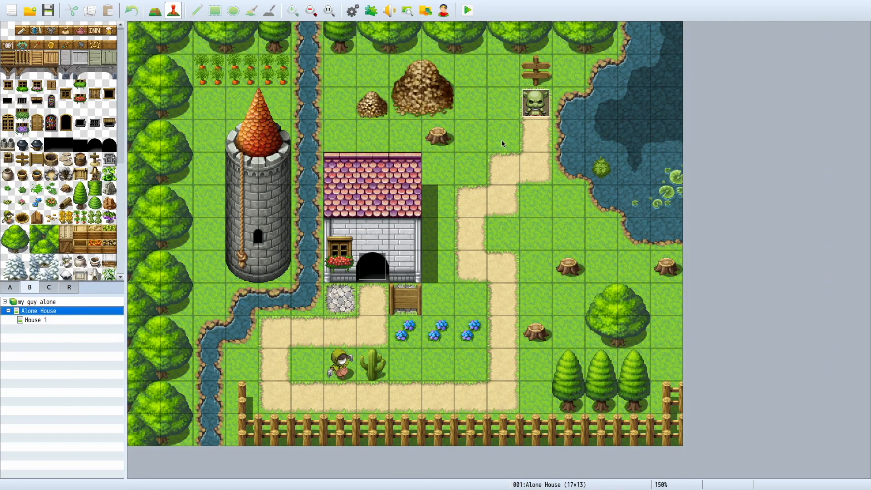
left_click(533, 158)
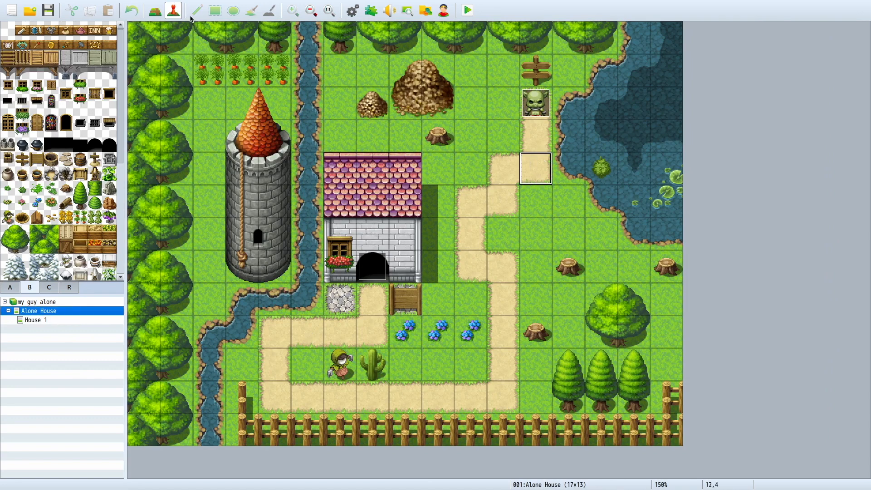
double_click(521, 164)
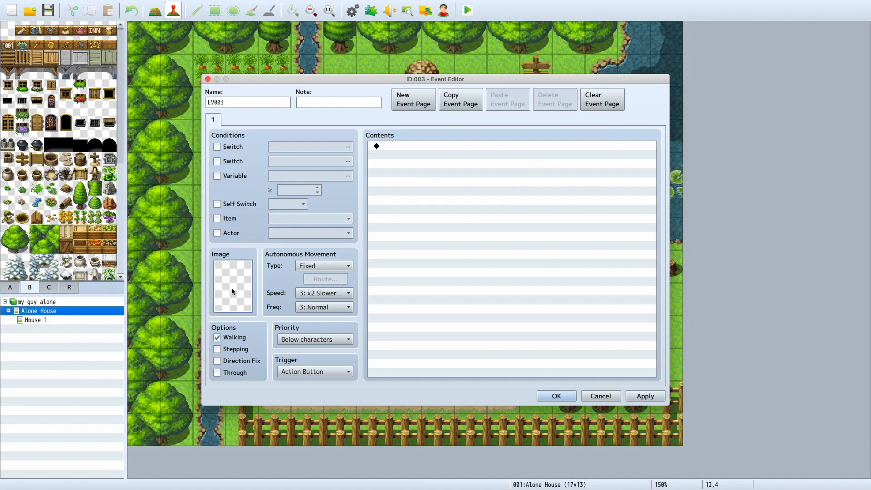
double_click(232, 287)
left_click(575, 338)
left_click(600, 396)
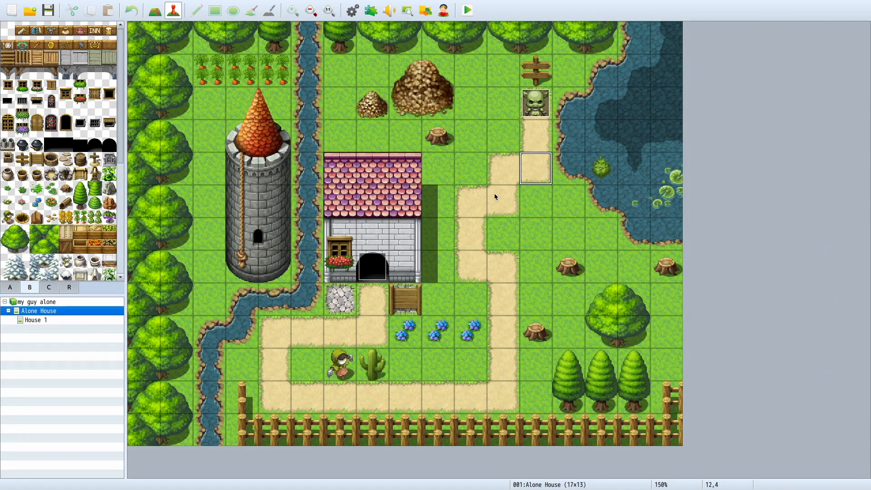
Step: Open the goblin event EV002 at the upper end of the dirt path for editing
double_click(546, 100)
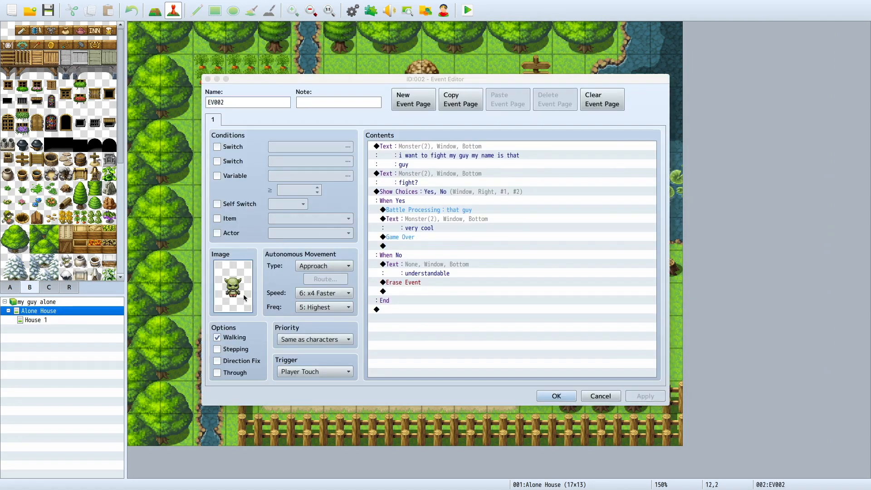
double_click(232, 287)
left_click(575, 338)
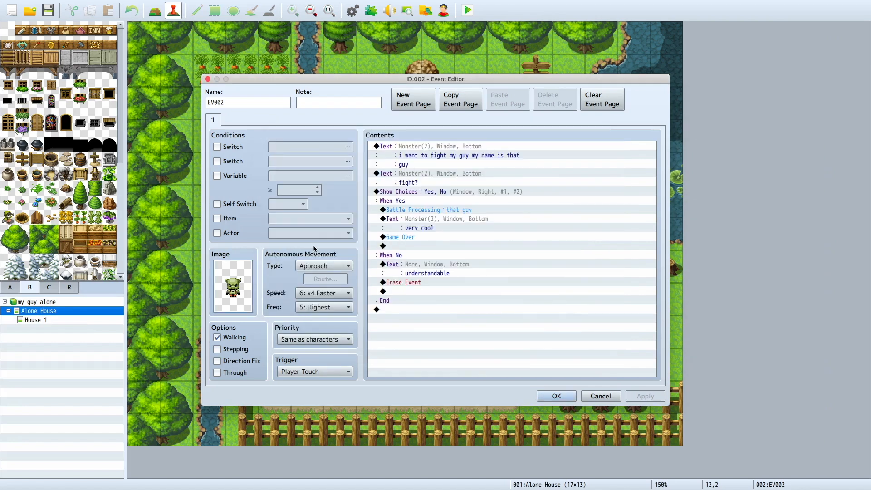
Step: Try the Action Button trigger on the goblin event, and set it back to Player Touch
left_click(318, 371)
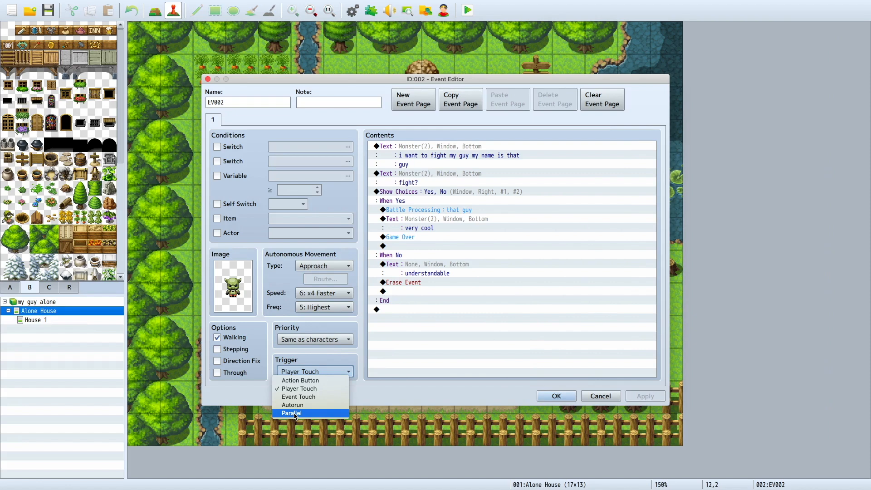
left_click(311, 360)
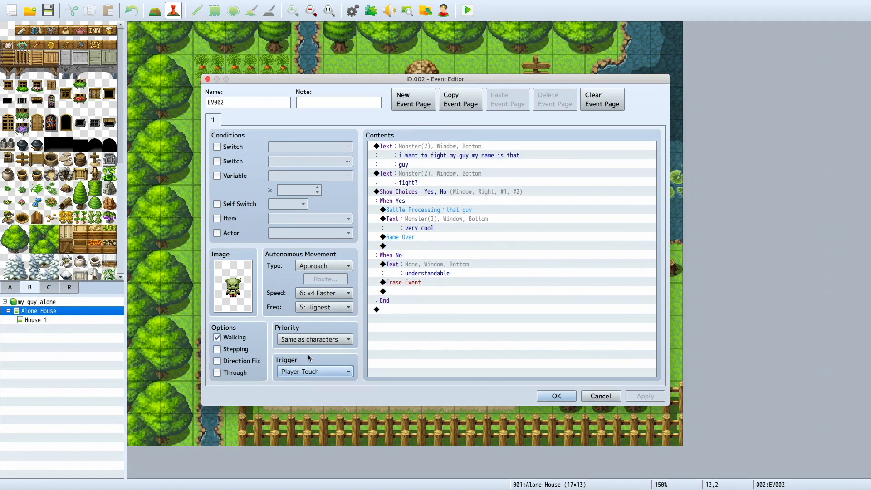
left_click(311, 372)
left_click(308, 382)
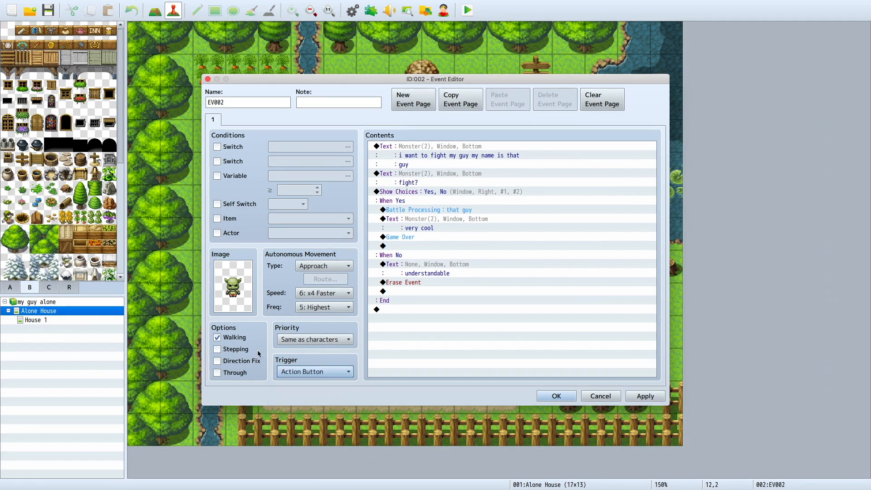
left_click(279, 341)
left_click(295, 317)
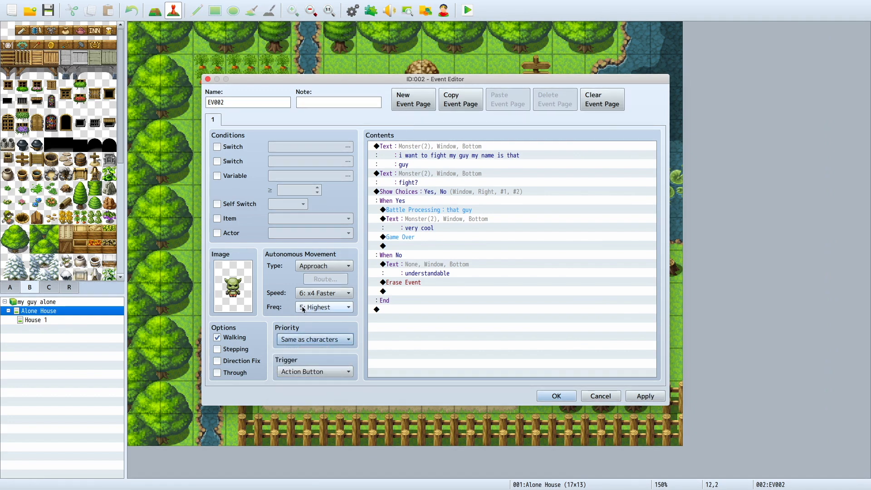
left_click(309, 372)
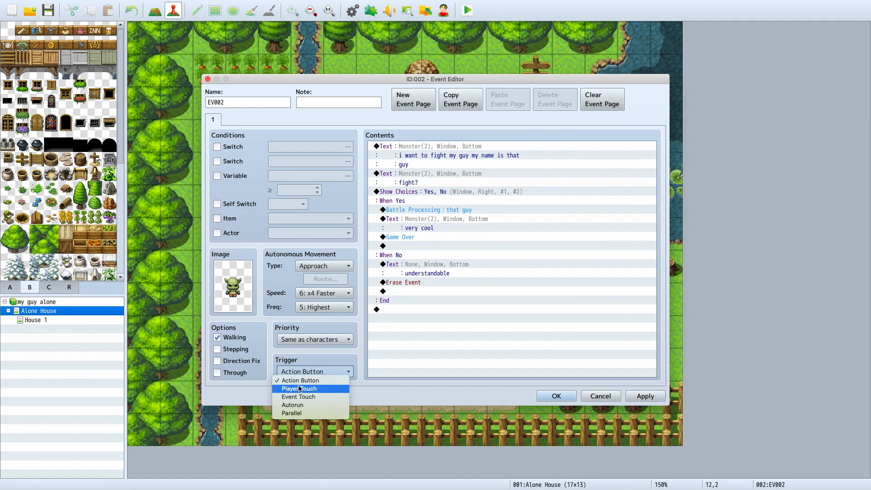
left_click(302, 388)
Step: Set the goblin event's priority to Above characters
left_click(313, 341)
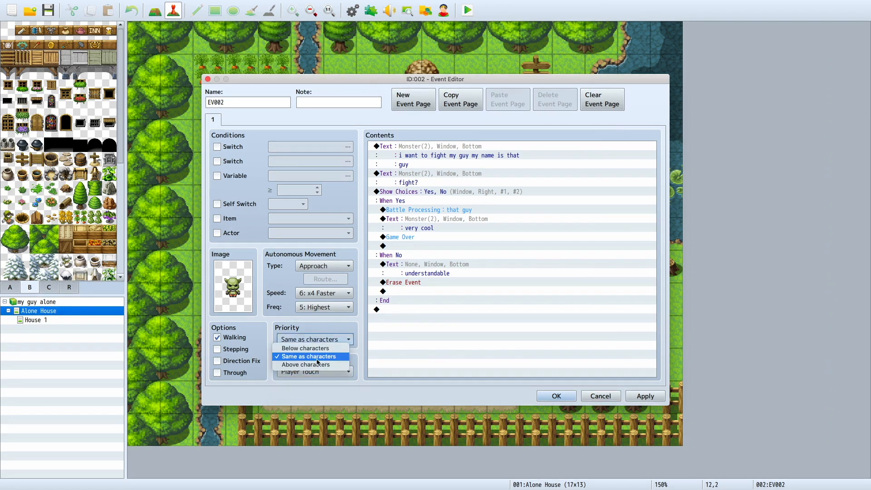
left_click(320, 365)
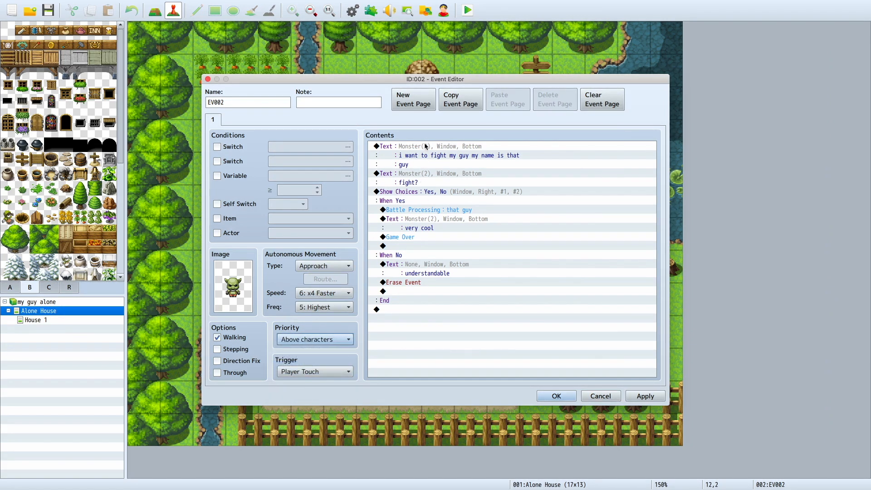
Step: Review the goblin event's commands, from the opening messages and choices through the battle and the Erase Event branch
left_click(393, 150)
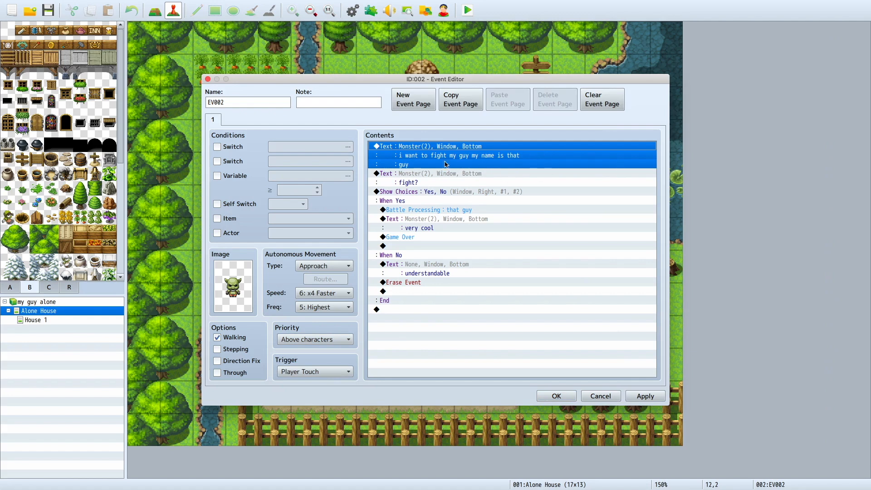
left_click(407, 183)
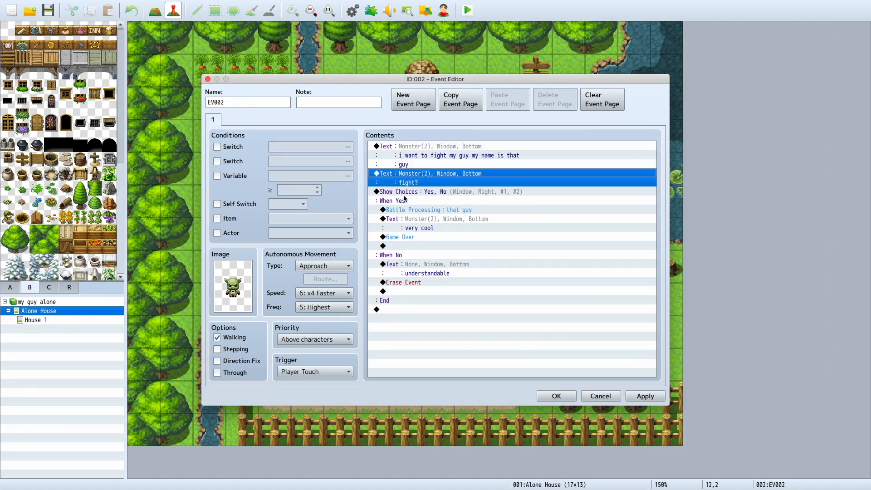
left_click(405, 195)
left_click(430, 311)
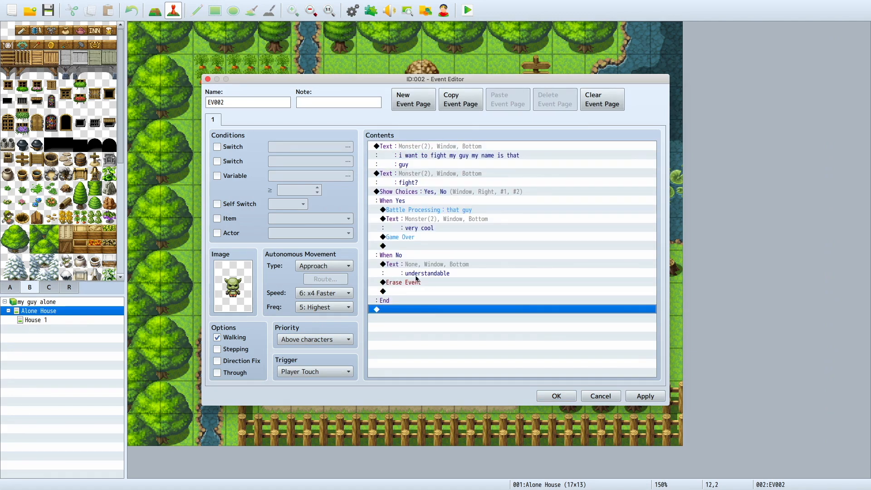
left_click(403, 211)
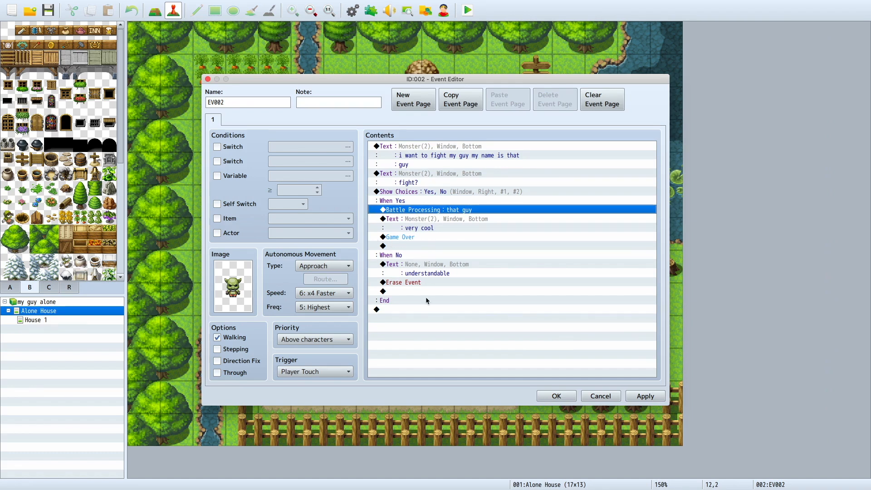
left_click(410, 265)
left_click(414, 283)
left_click(415, 272)
left_click(414, 281)
Step: Apply the goblin event's changes and launch a playtest, saving the changes to the game
left_click(645, 396)
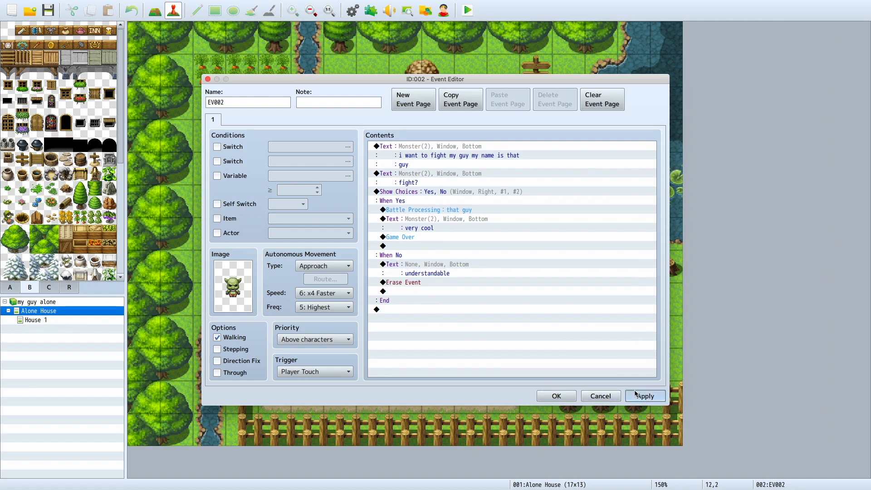
left_click(557, 396)
left_click(465, 17)
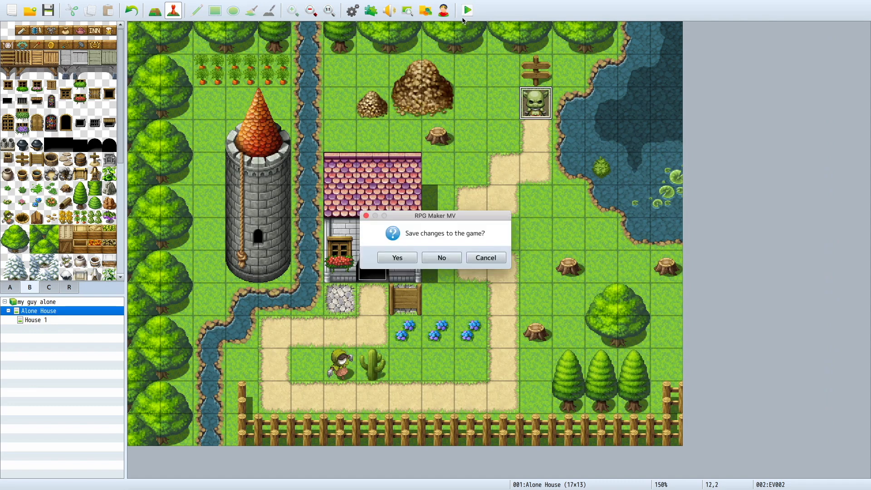
left_click(404, 261)
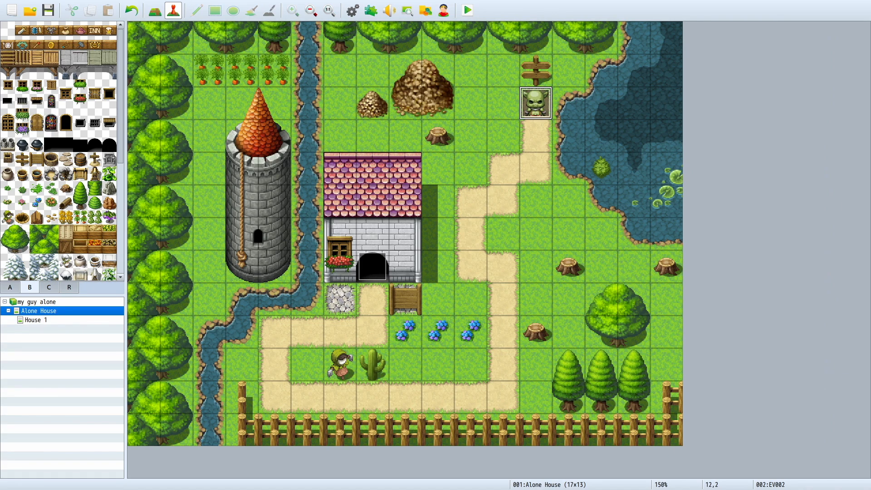
Step: Switch to the playtest window, make it full screen and start a new game
key("ctrl+Left")
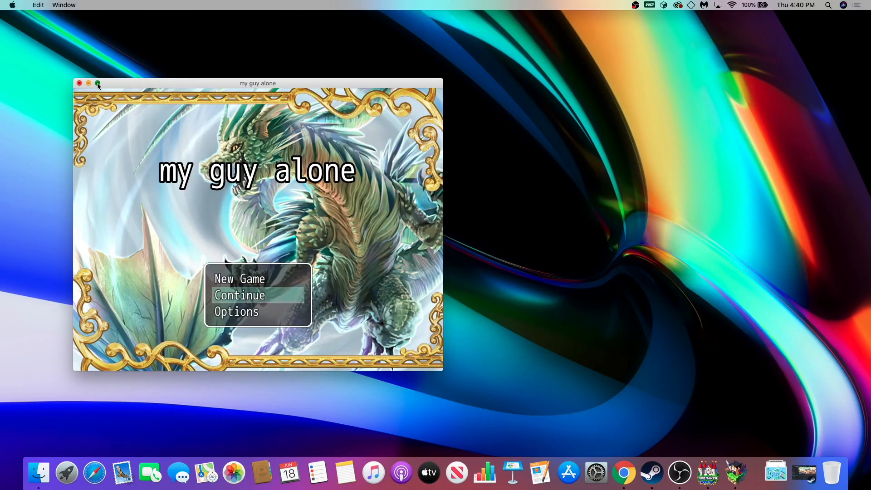
left_click(97, 83)
left_click(431, 339)
left_click(432, 339)
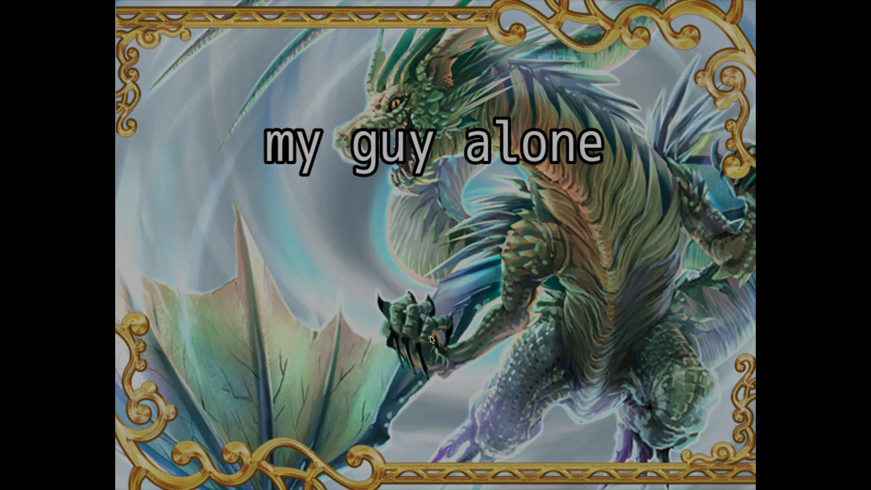
Step: Walk the player across the house to the winged character and go through her message about the guy outside
key("Left")
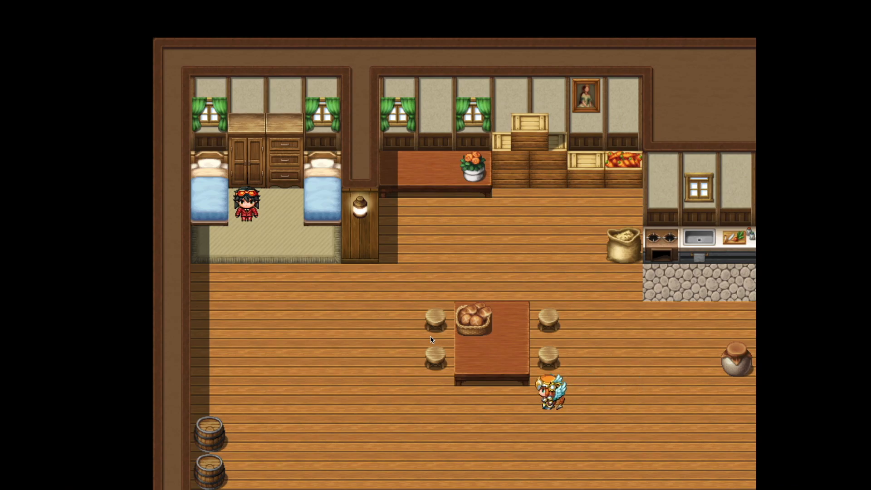
left_click(360, 320)
left_click(398, 434)
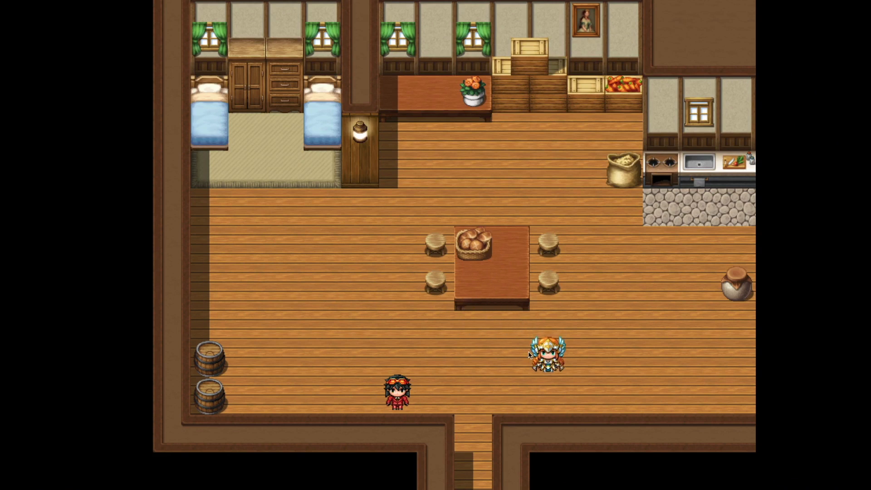
left_click(568, 353)
left_click(480, 386)
left_click(548, 390)
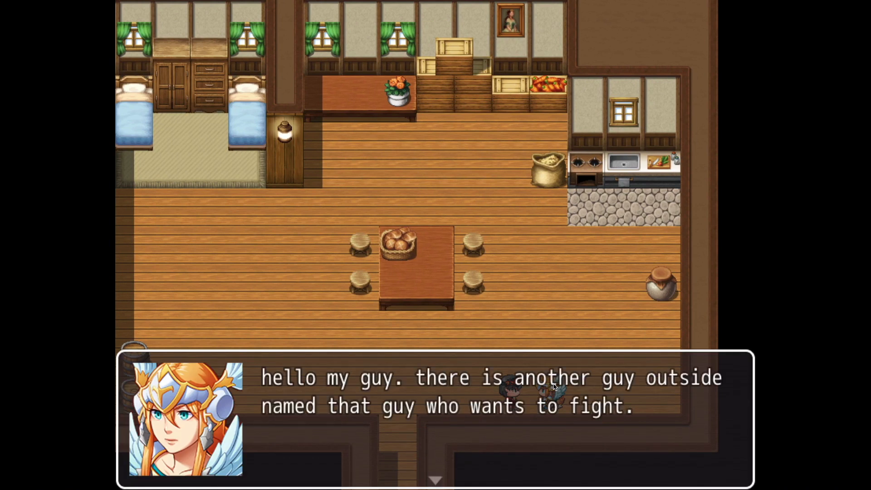
left_click(553, 386)
left_click(553, 386)
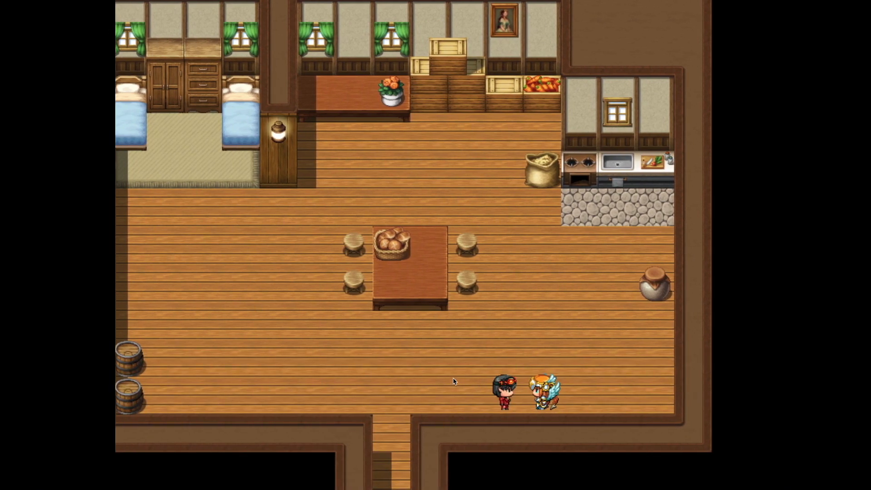
Step: Lead the player out through the house exit and onto the dirt path to meet the goblin
left_click(438, 380)
left_click(426, 421)
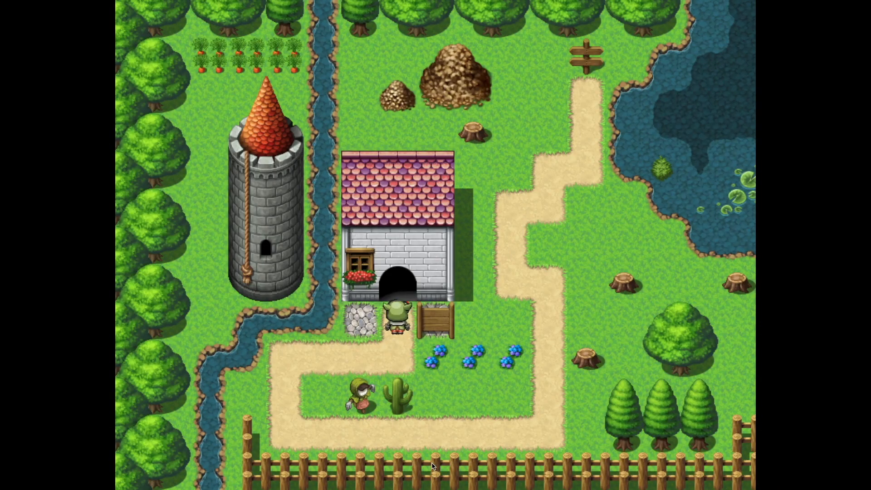
left_click(407, 349)
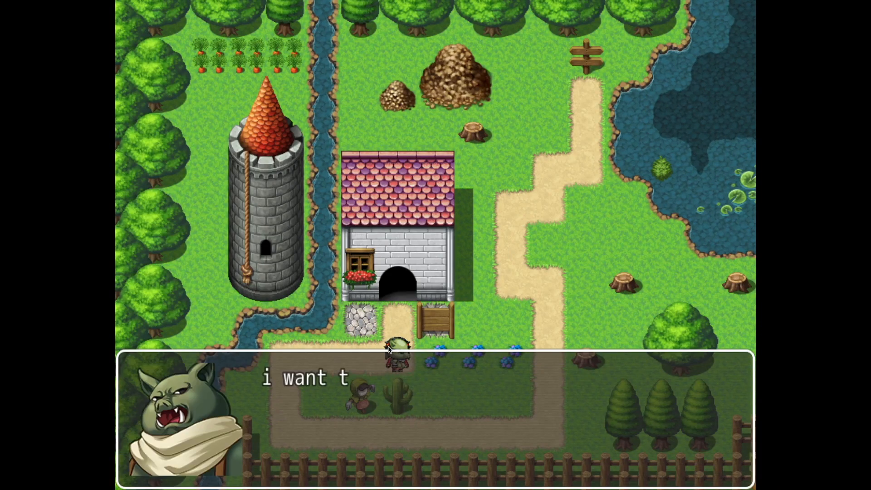
Step: Advance the goblin's dialogue into the battle, check Greg's magic skills and have him guard for the turn
left_click(467, 325)
left_click(688, 292)
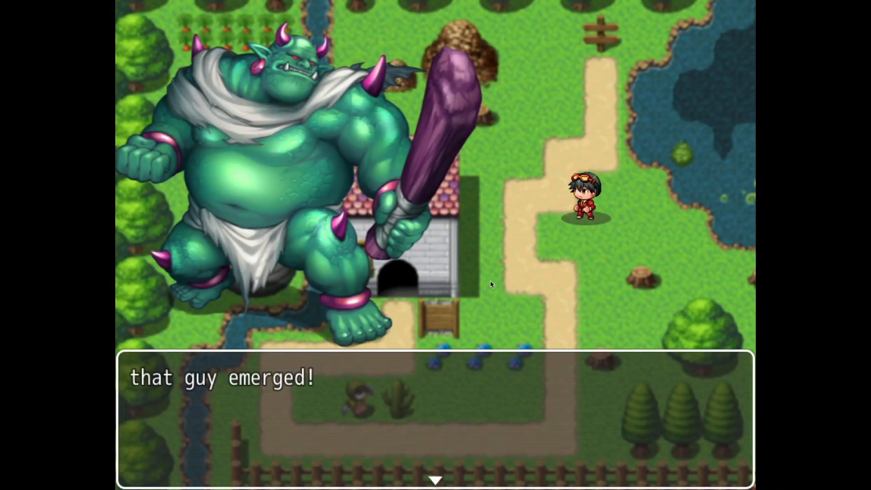
left_click(490, 281)
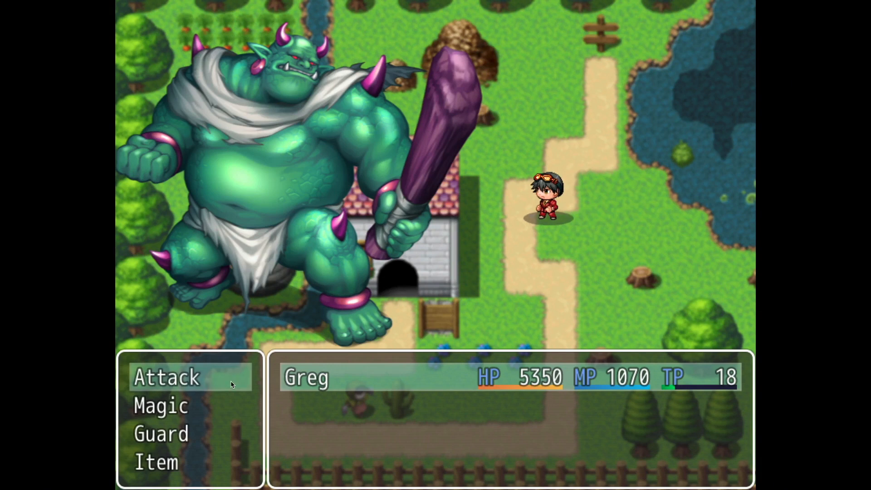
left_click(211, 407)
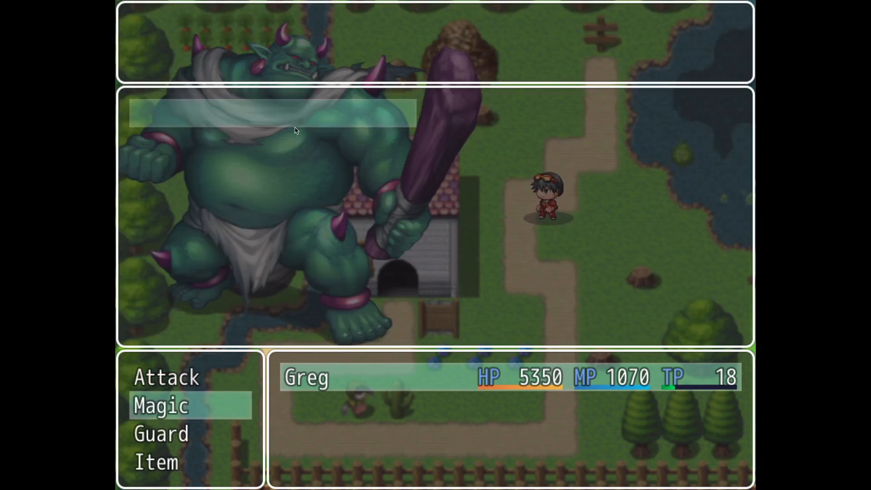
right_click(196, 381)
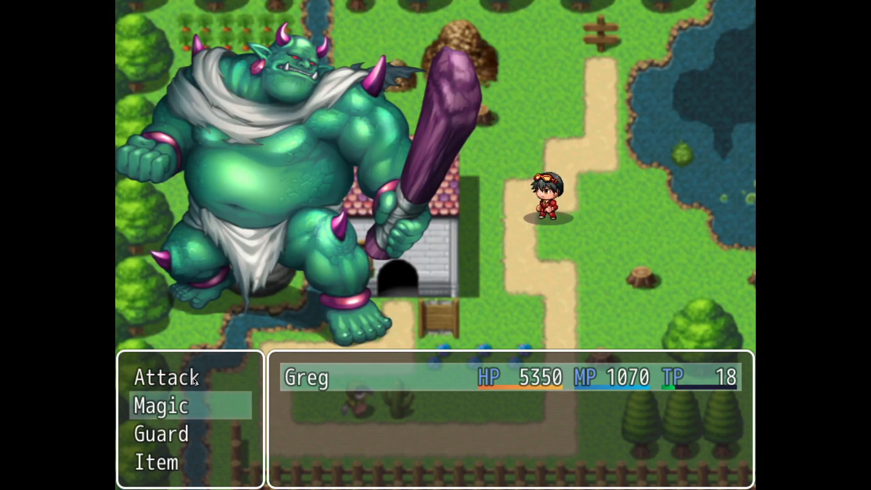
double_click(193, 429)
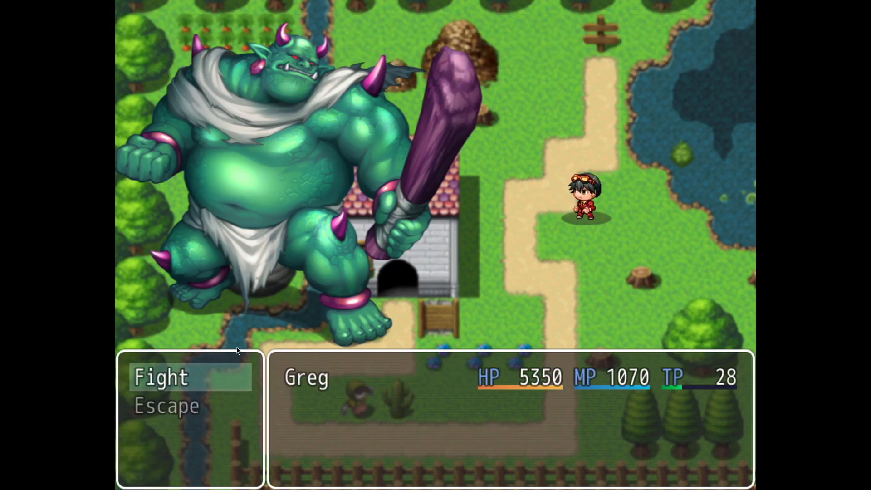
Step: Choose to fight, have Greg attack that guy and go through the battle result messages
left_click(203, 375)
left_click(203, 376)
left_click(309, 368)
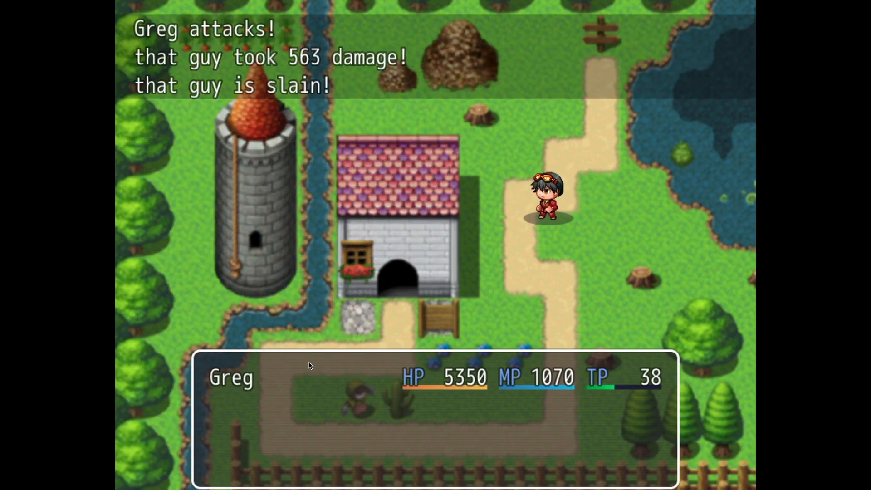
left_click(307, 363)
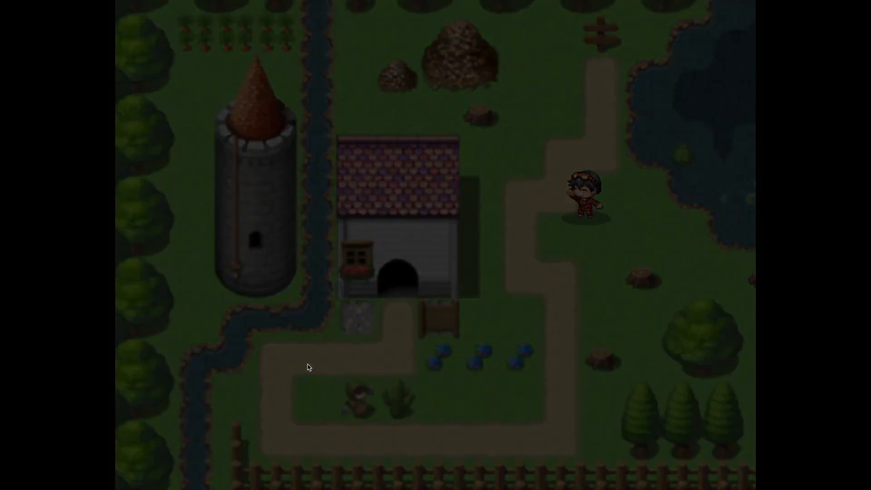
left_click(316, 359)
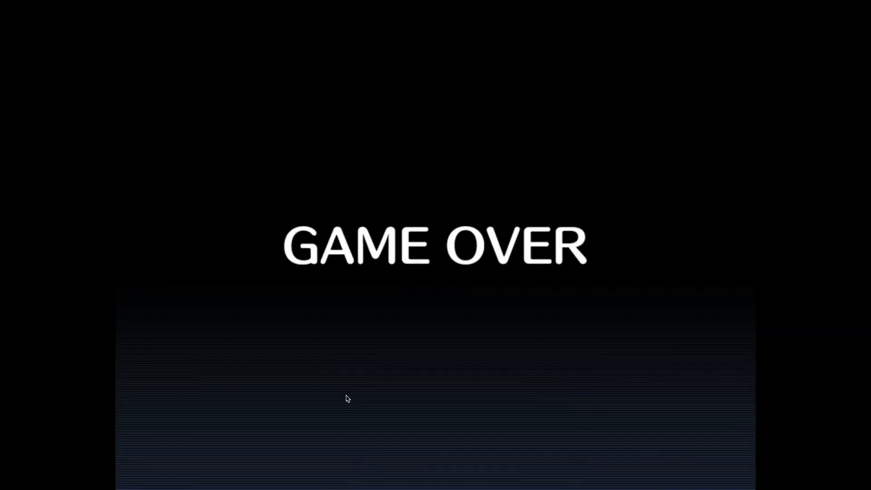
Step: Return from the game over screen to the title screen and close the playtest window
left_click(346, 399)
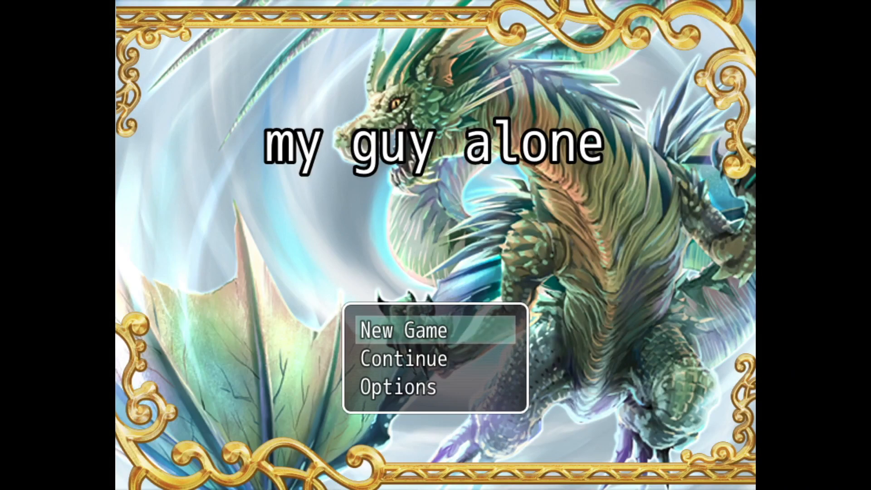
left_click(401, 389)
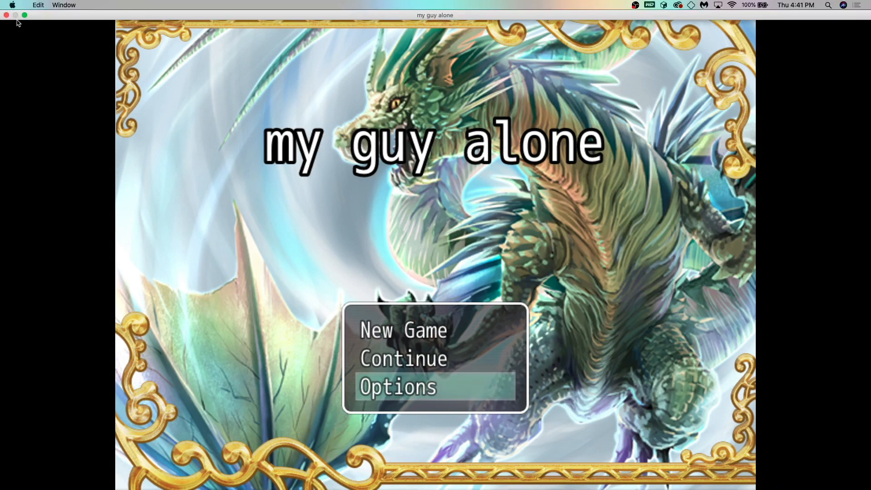
left_click(6, 15)
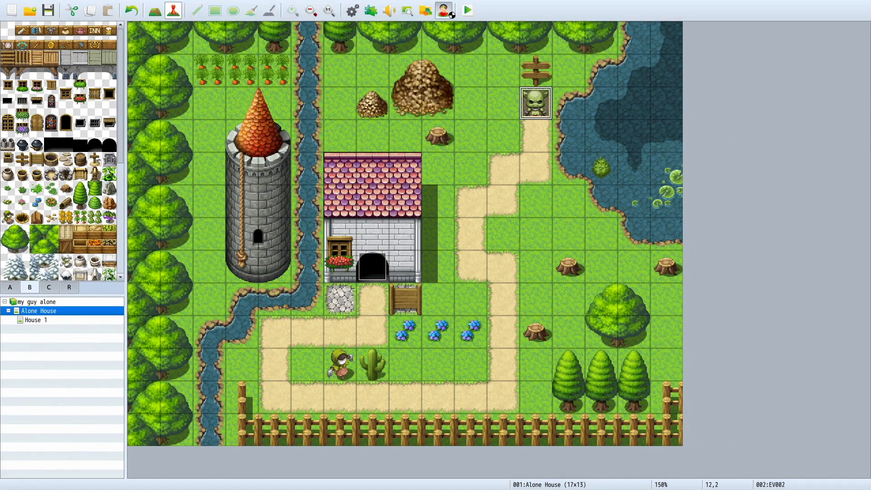
Step: Open the Character Generator and randomize the male character until it has pink skin, a black hat and a blue cape
left_click(444, 10)
left_click(237, 280)
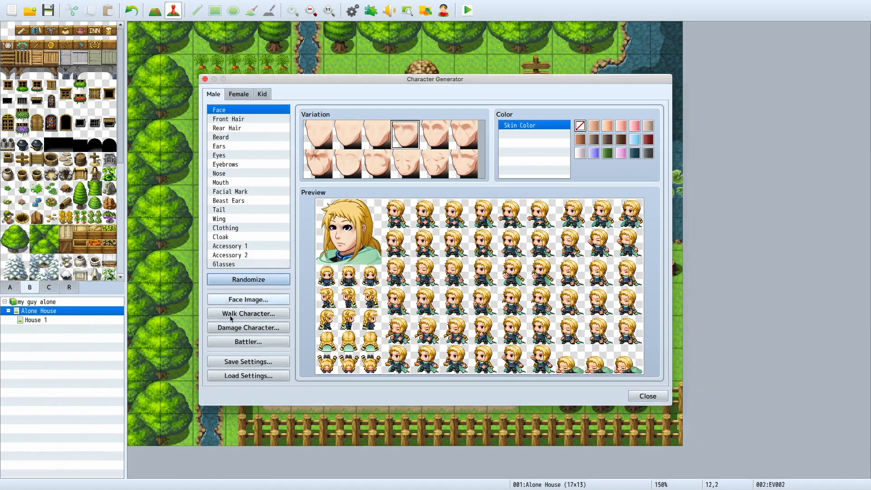
left_click(251, 280)
left_click(251, 280)
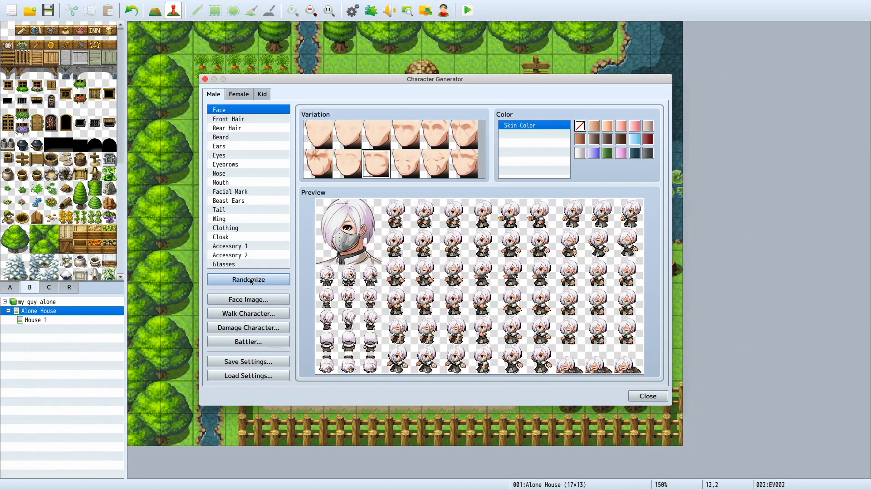
left_click(251, 281)
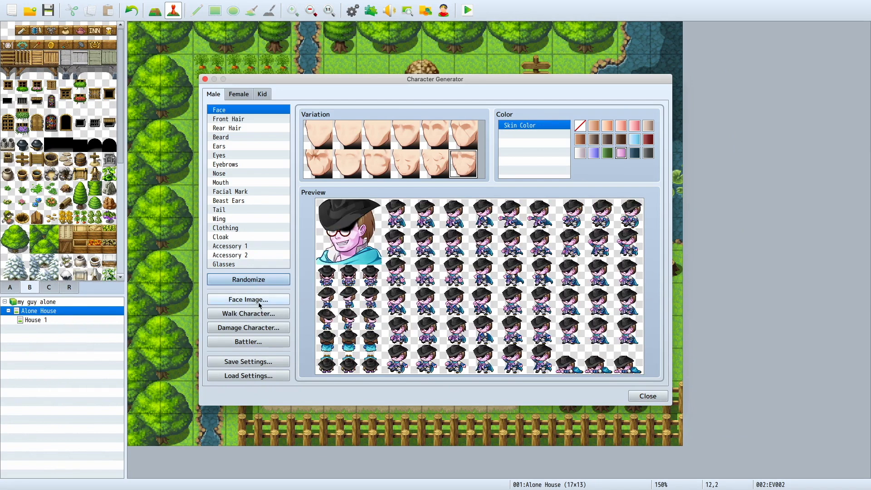
Step: Export the generated character's face image to the faces folder under the name 1
left_click(248, 299)
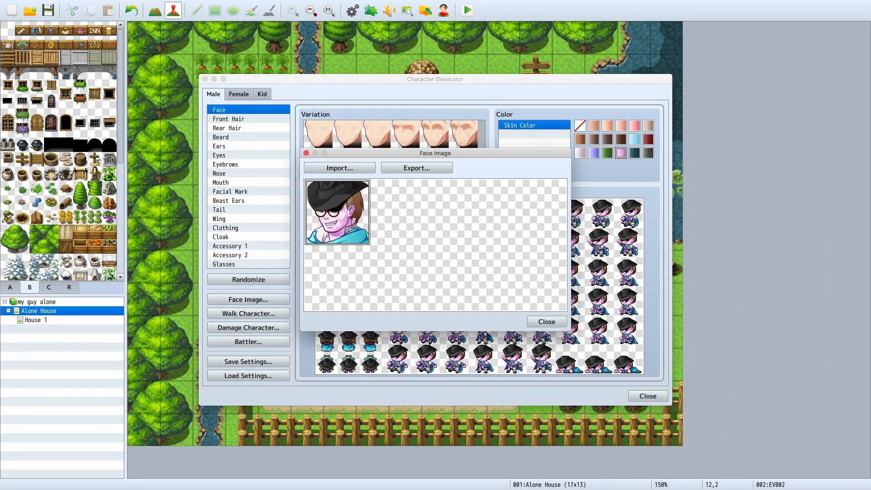
left_click(437, 171)
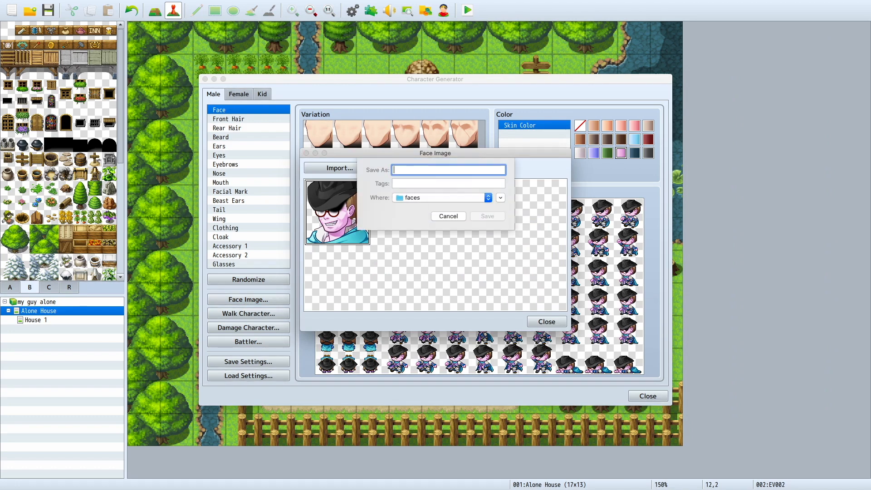
type("1")
key("Return")
left_click(547, 321)
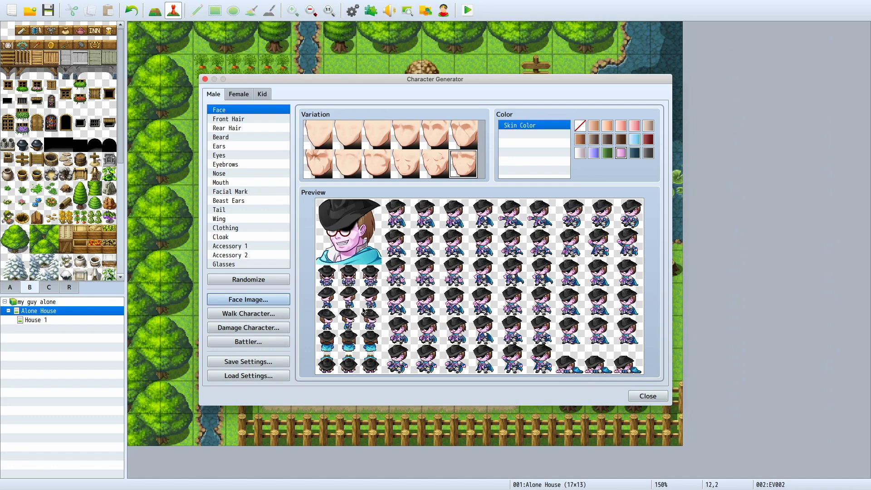
Step: Export the generated character's walk character sheet under the name 1
left_click(272, 313)
left_click(417, 146)
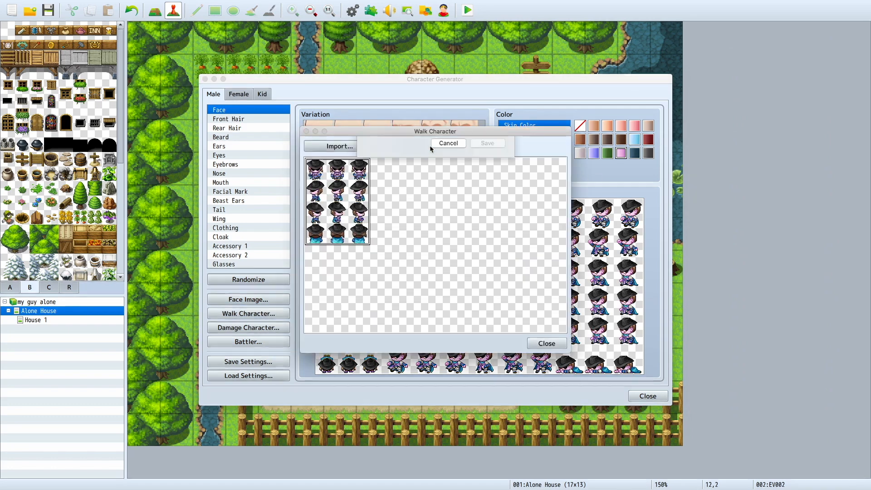
type("1")
key("Return")
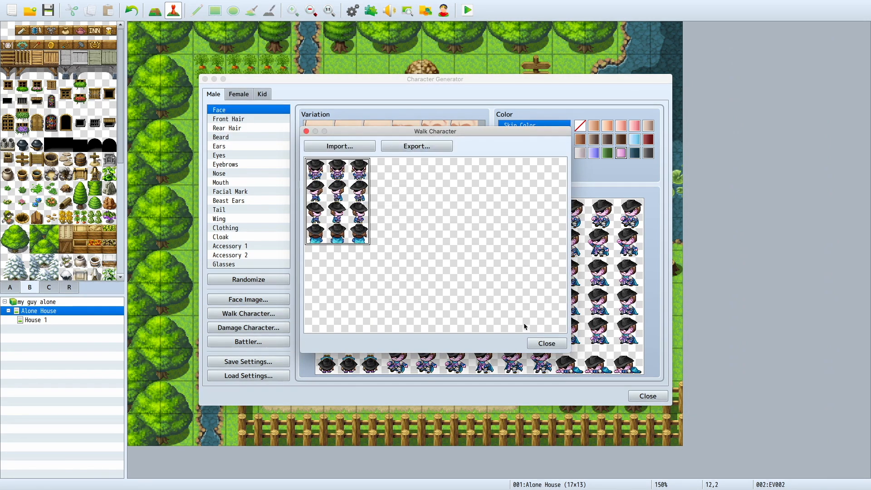
left_click(547, 344)
Step: Export the generated character's damage character sheet under the name 1
left_click(274, 328)
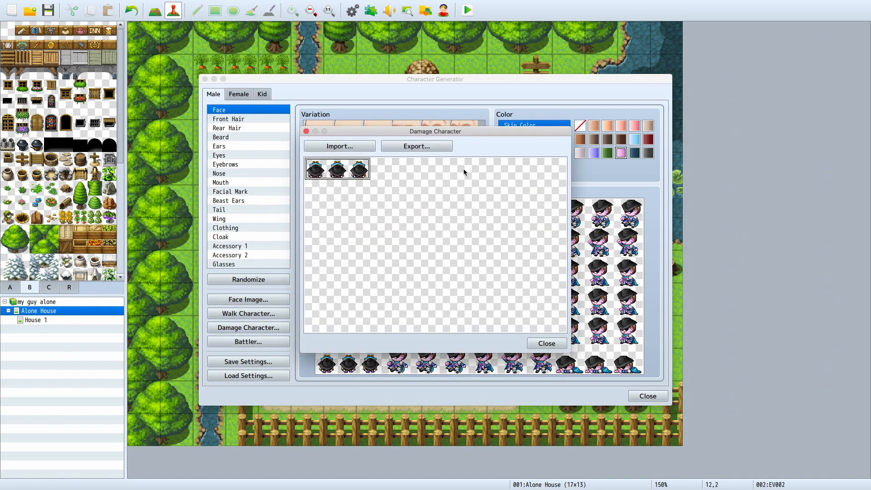
left_click(417, 146)
type("1")
key("Return")
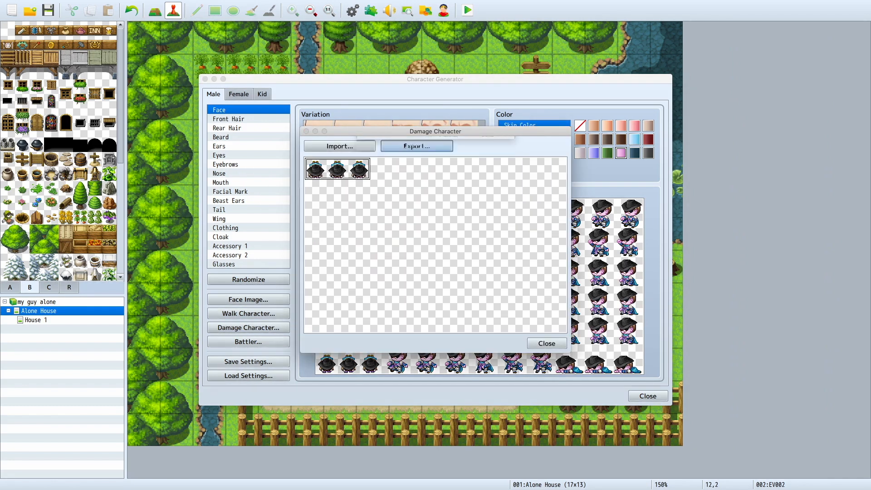
left_click(546, 344)
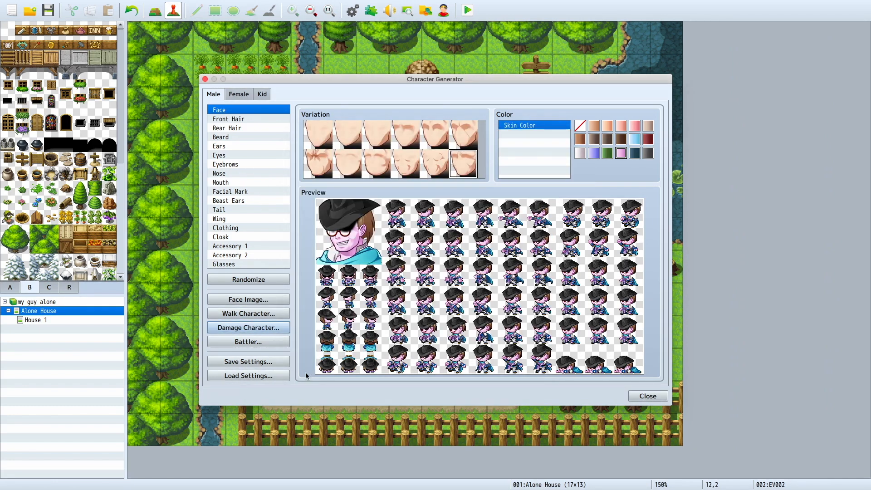
Step: Export the battler sheet to the sv_actors folder under the name 1 and close the Character Generator
left_click(287, 342)
left_click(431, 146)
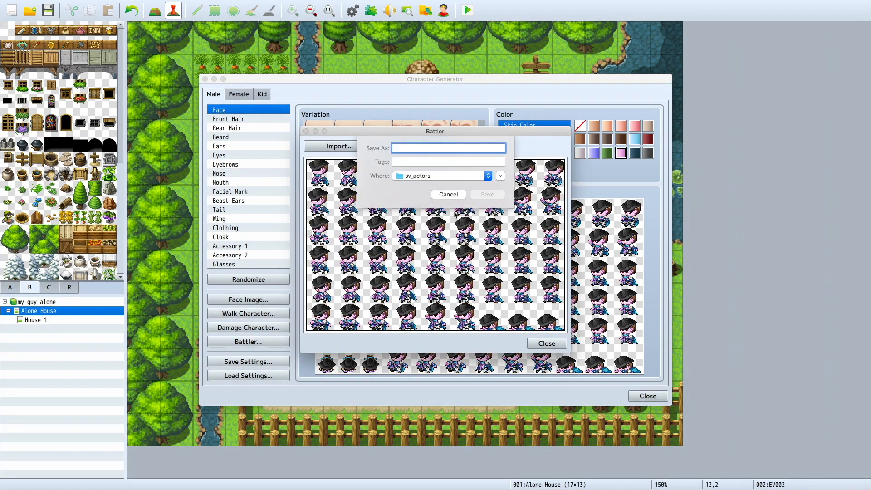
type("1")
key("Return")
left_click(547, 344)
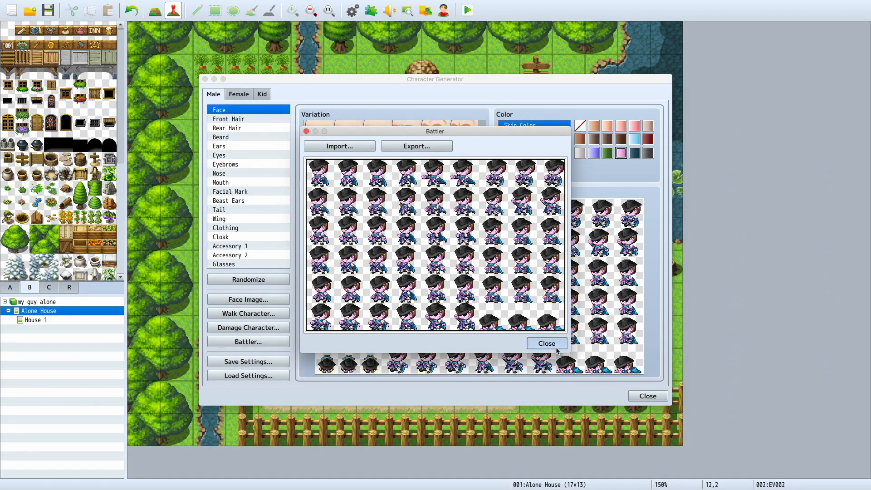
left_click(648, 396)
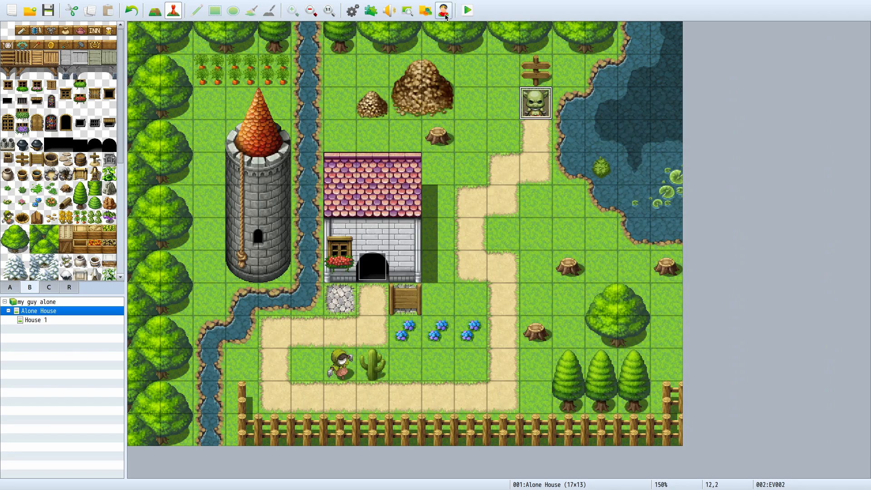
Step: Open the database's actors and raise the maximum number of actors to 2
left_click(352, 10)
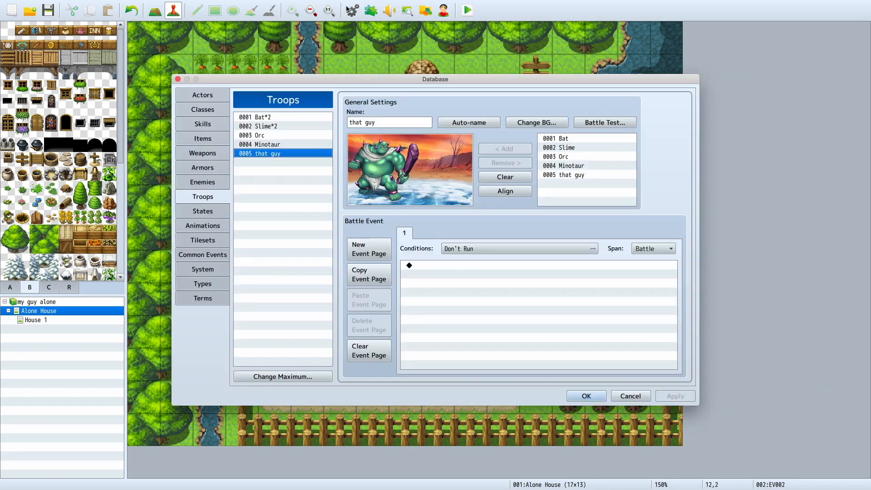
left_click(203, 95)
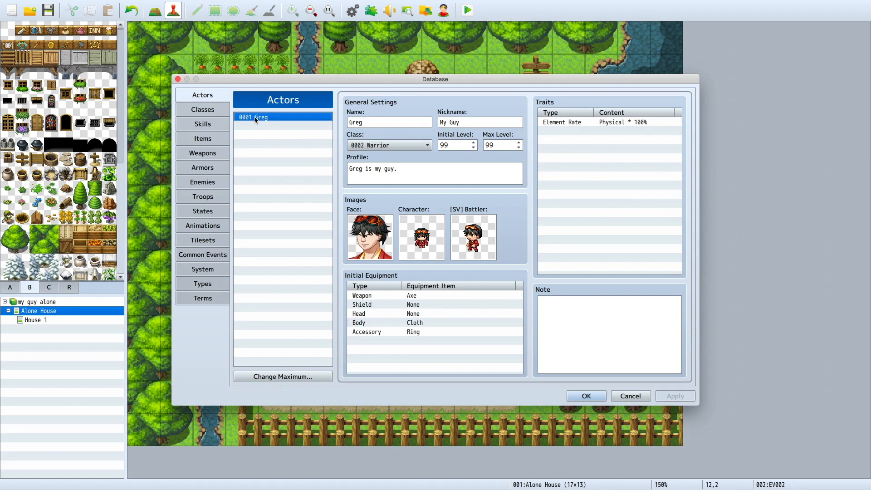
left_click(260, 376)
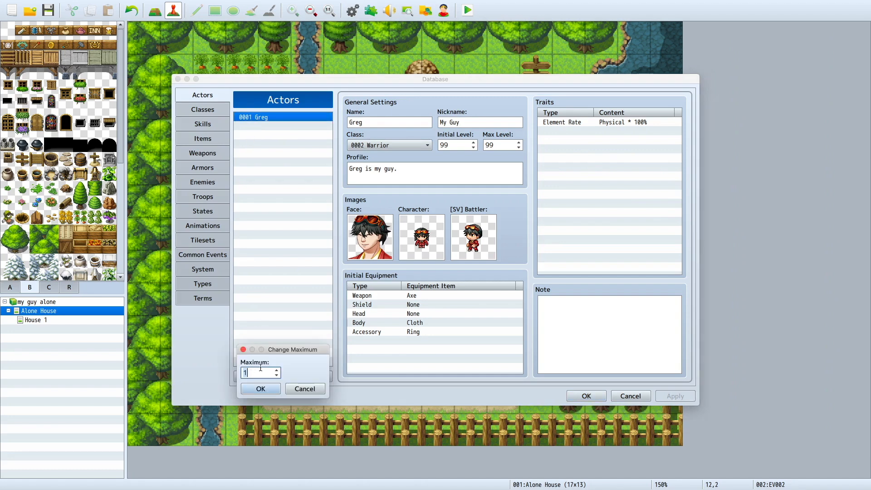
type("2")
left_click(260, 389)
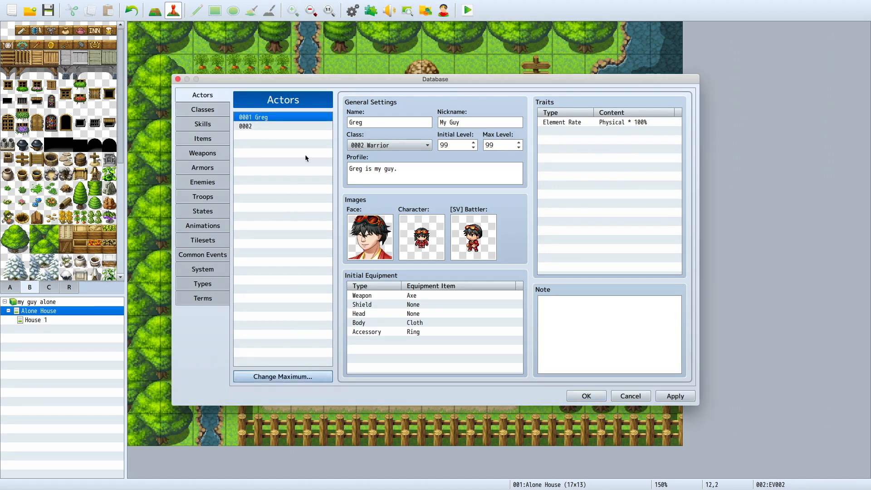
Step: Name the new actor 0002 rowley
left_click(322, 127)
left_click(380, 123)
type("rowl")
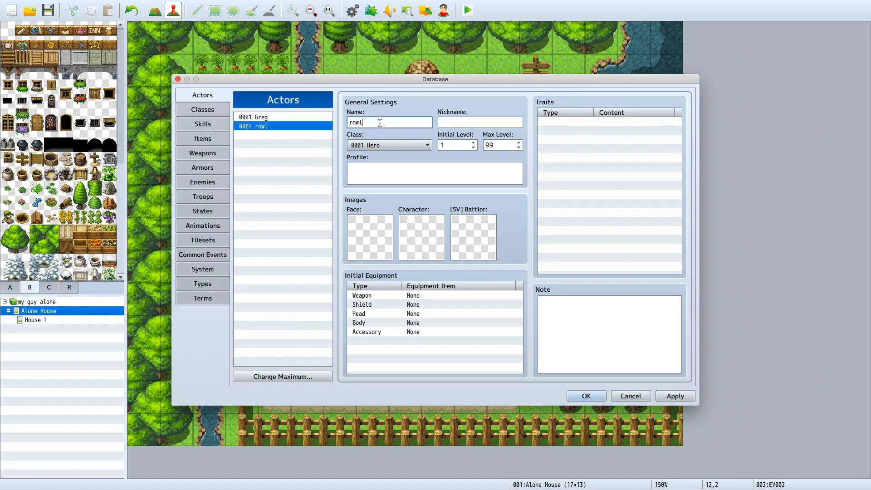
type("euy")
Step: Set rowley's face to the exported image 1
double_click(366, 229)
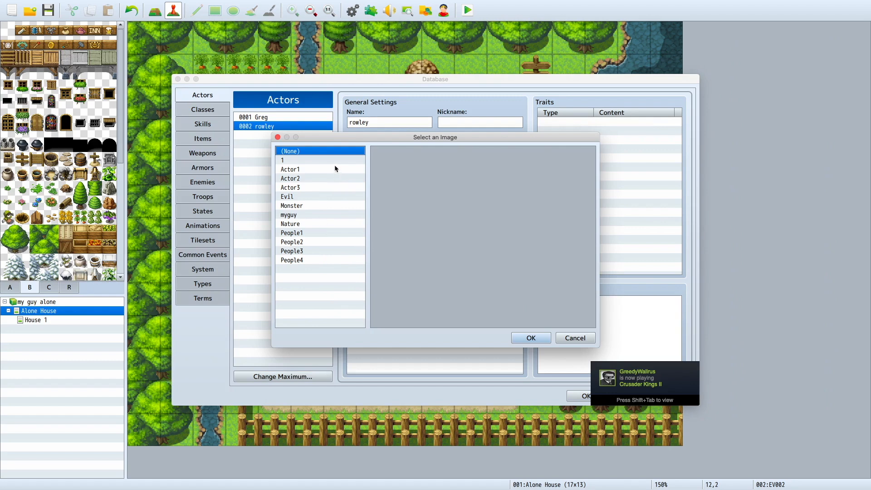
left_click(334, 169)
left_click(336, 160)
double_click(404, 182)
Step: Set rowley's walking character and side-view battler images to the exported sheets named 1
double_click(368, 236)
left_click(313, 168)
left_click(334, 161)
double_click(410, 179)
double_click(475, 236)
left_click(336, 160)
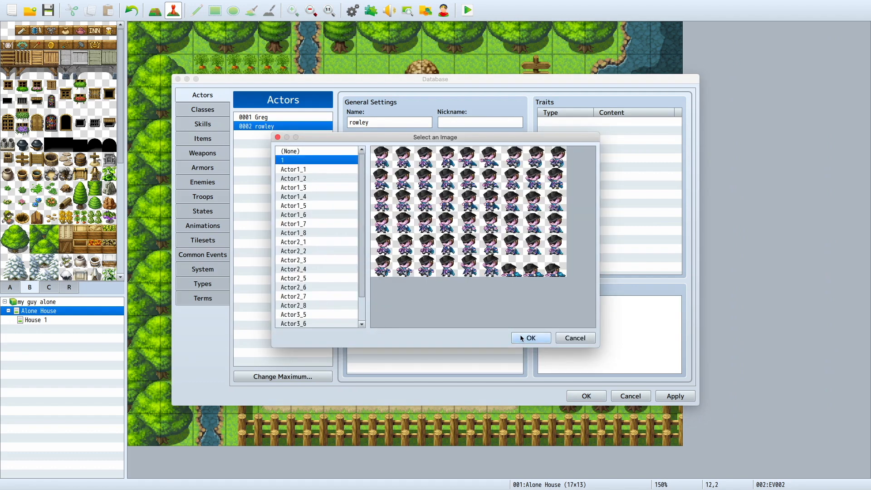
left_click(521, 336)
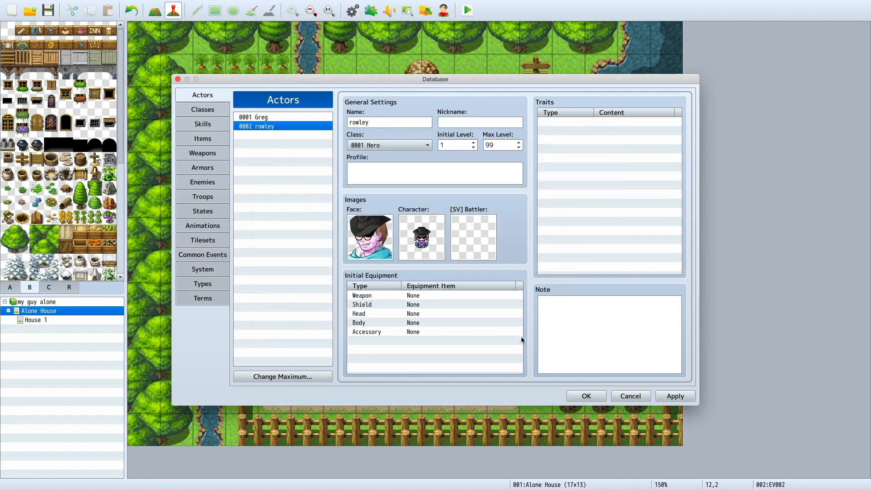
Step: Set rowley's class to 0001 Hero and replace Greg with rowley in the game's starting party
left_click(387, 145)
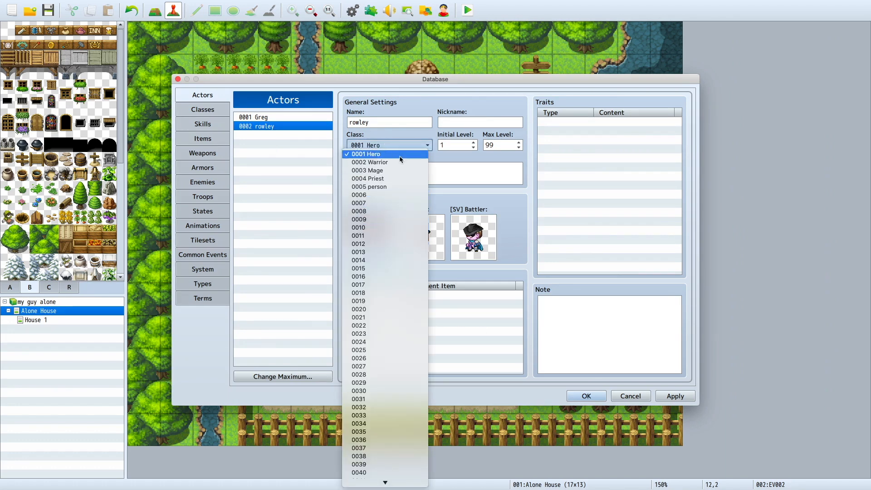
left_click(400, 155)
left_click(203, 298)
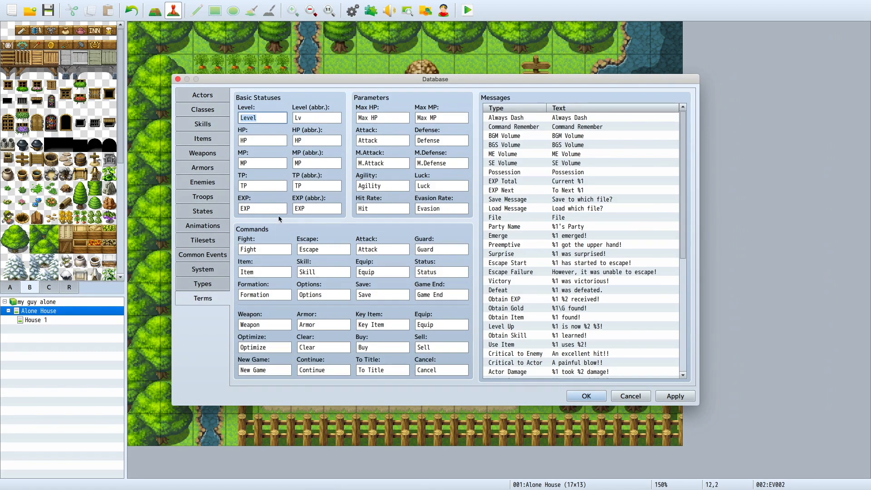
left_click(203, 283)
left_click(210, 271)
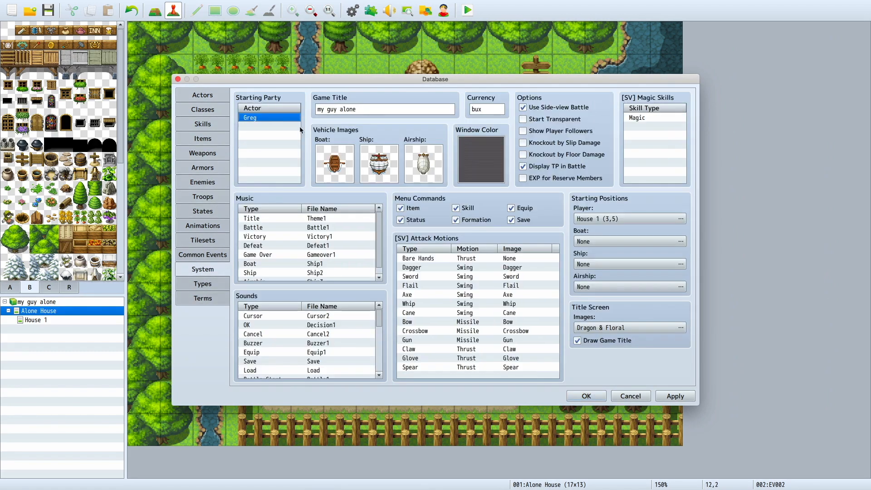
right_click(285, 122)
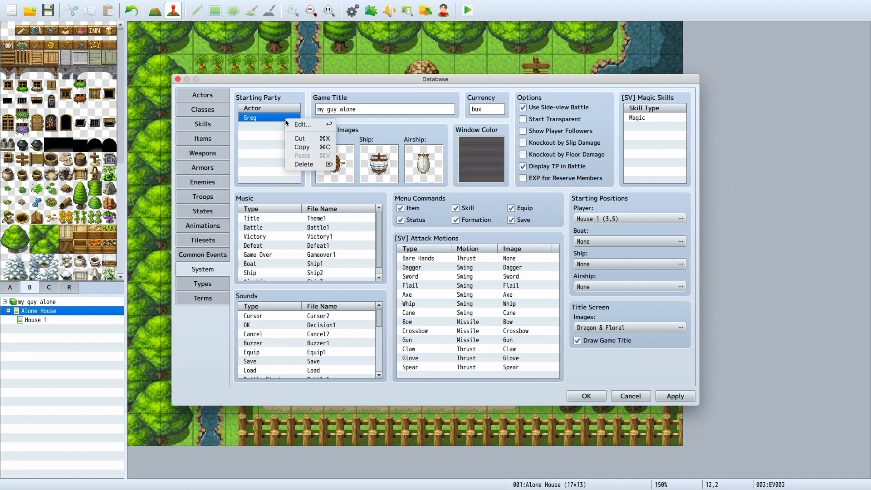
left_click(301, 124)
left_click(293, 136)
left_click(291, 153)
left_click(256, 152)
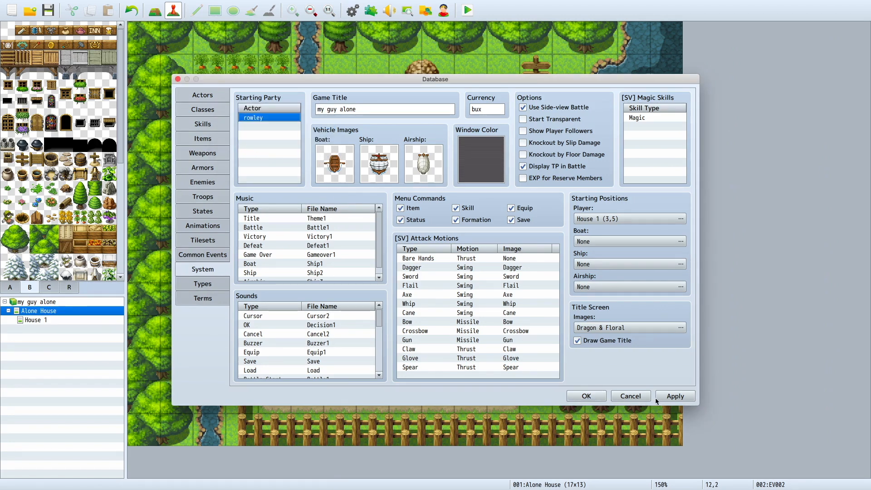
left_click(599, 400)
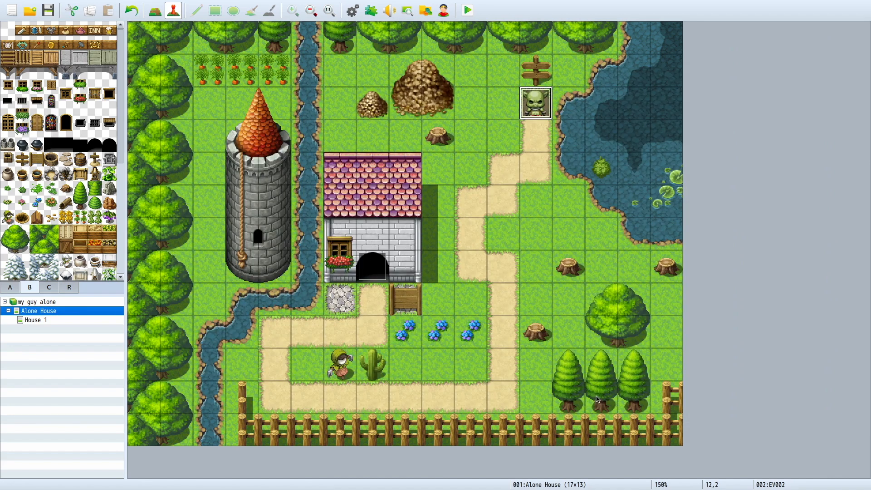
double_click(533, 109)
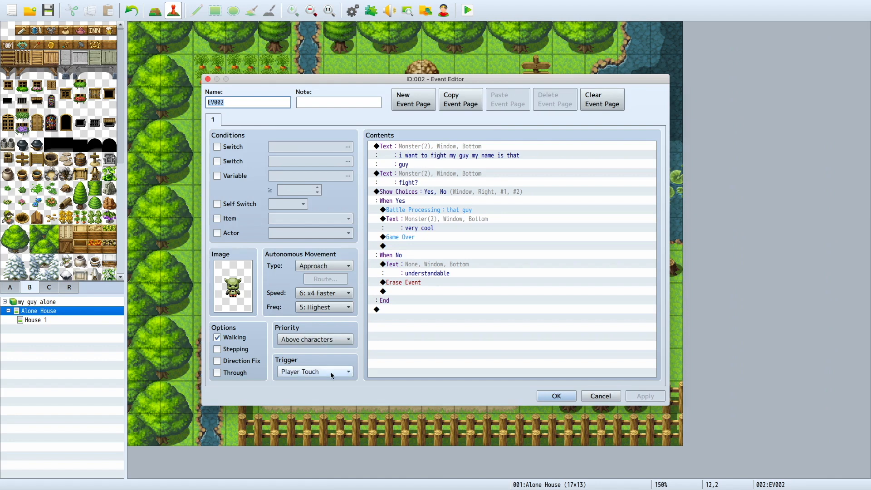
left_click(372, 143)
key("Insert")
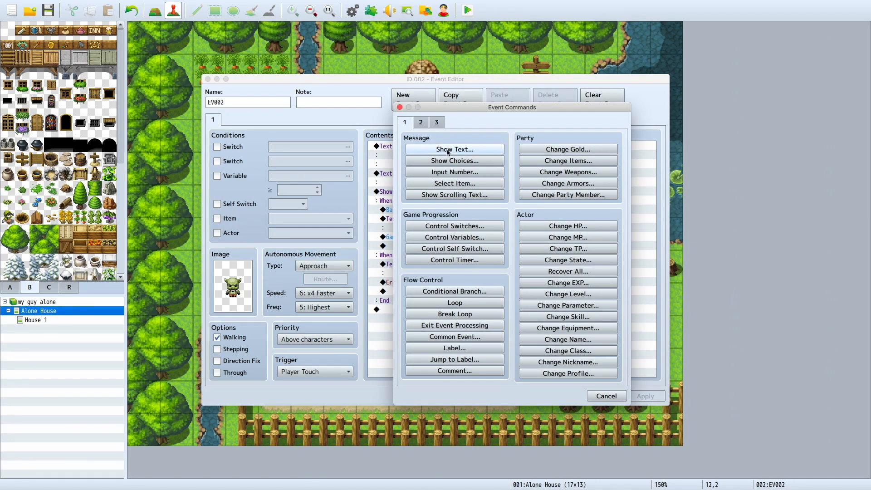
left_click(448, 151)
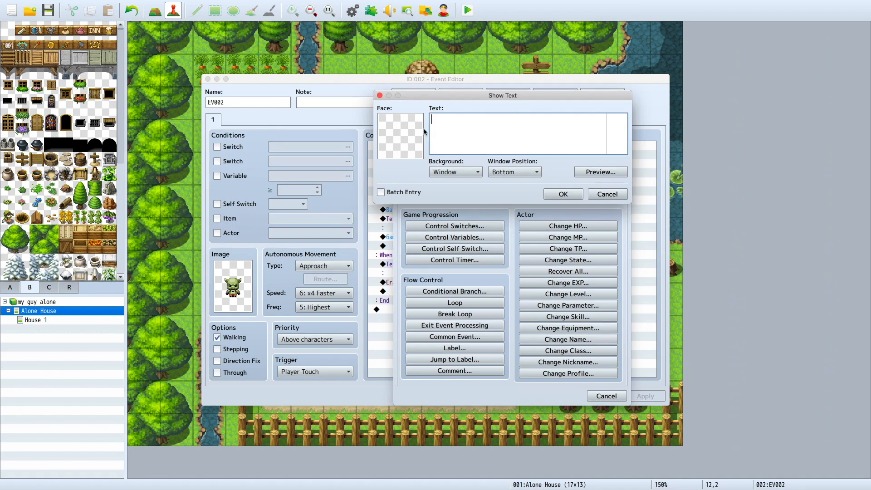
double_click(401, 137)
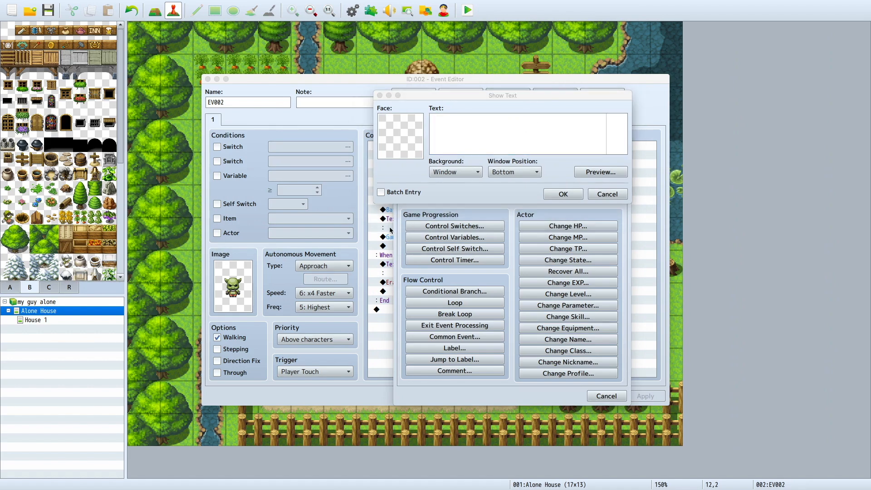
left_click(614, 196)
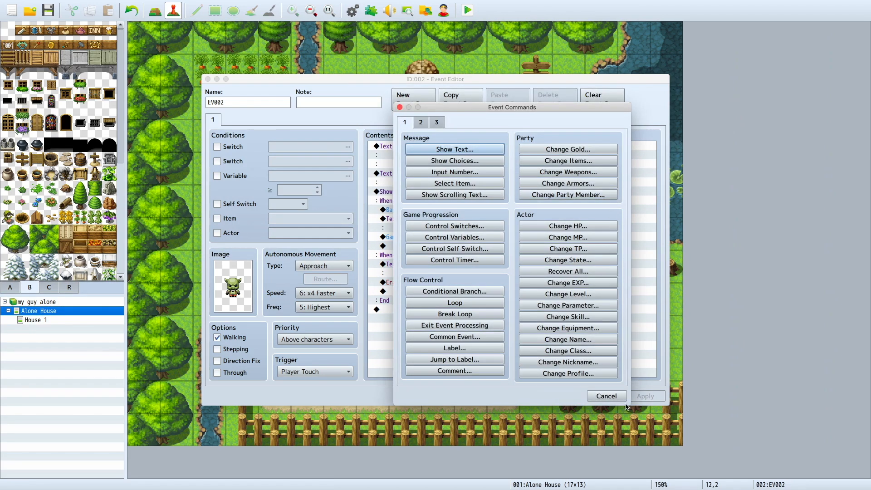
left_click(604, 397)
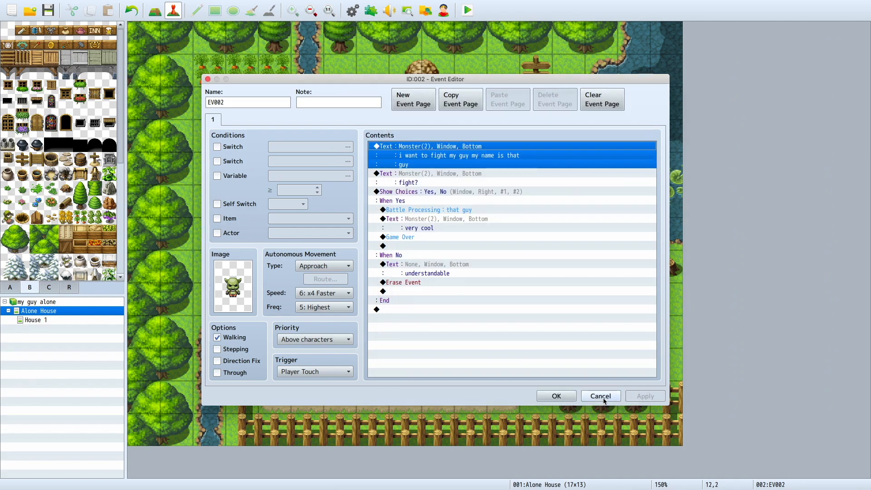
left_click(399, 179)
double_click(399, 175)
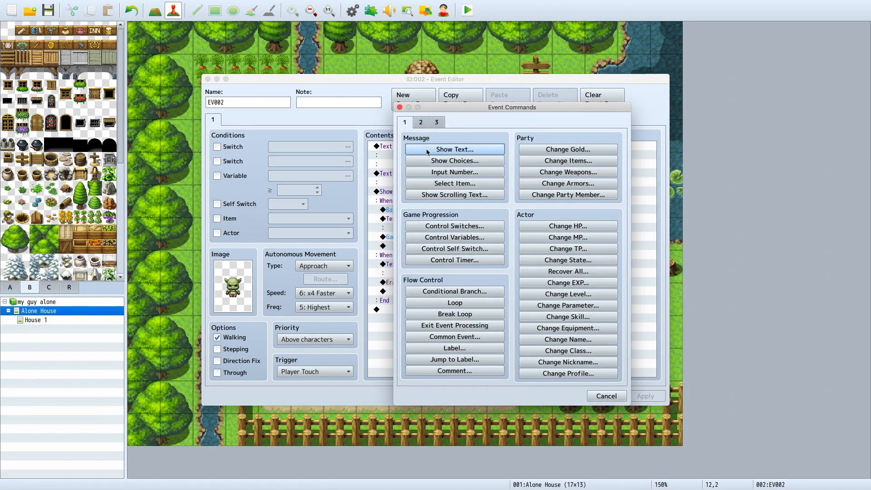
left_click(611, 393)
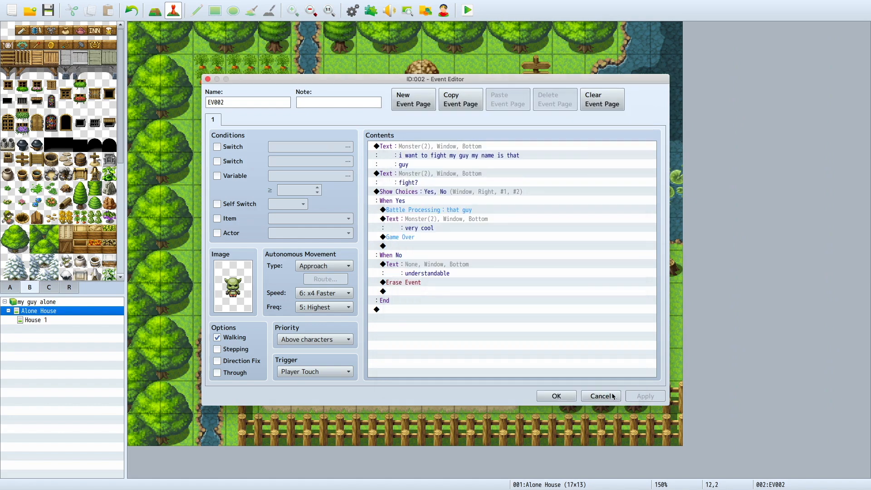
Step: Insert another Battle Processing command with troop 0005 that guy below the existing battle in the goblin event's When Yes branch
left_click(388, 193)
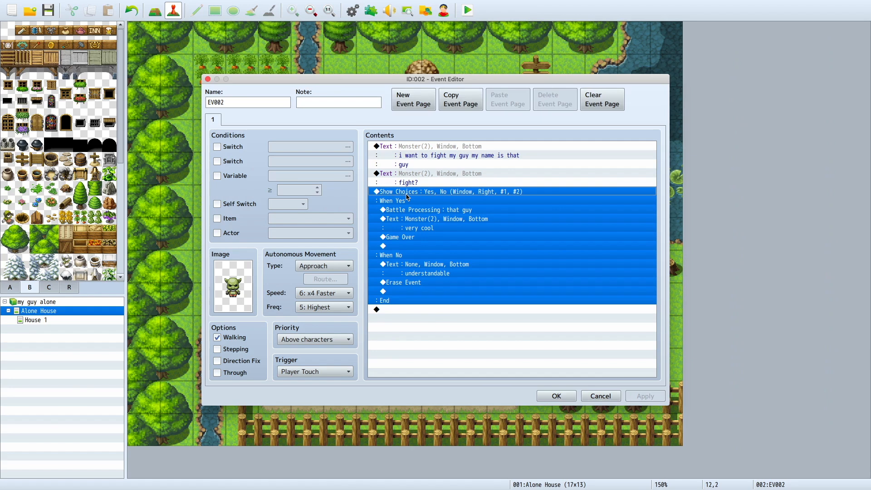
left_click(424, 179)
left_click(425, 165)
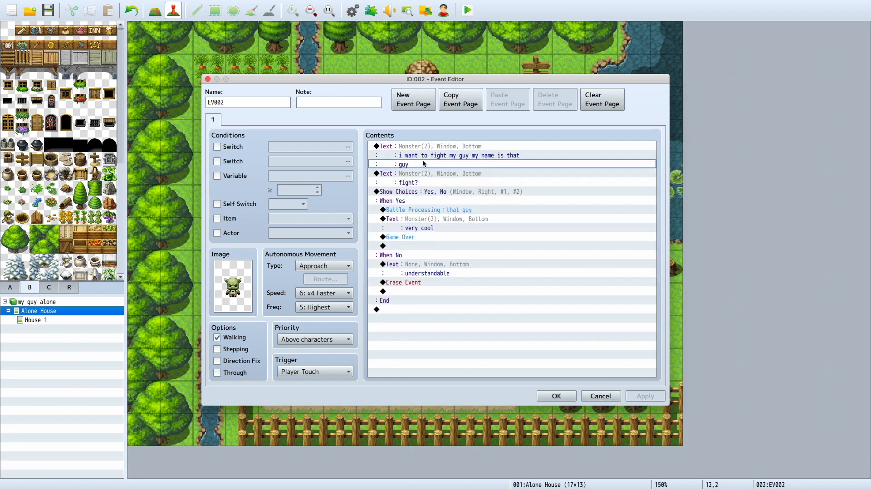
left_click(421, 210)
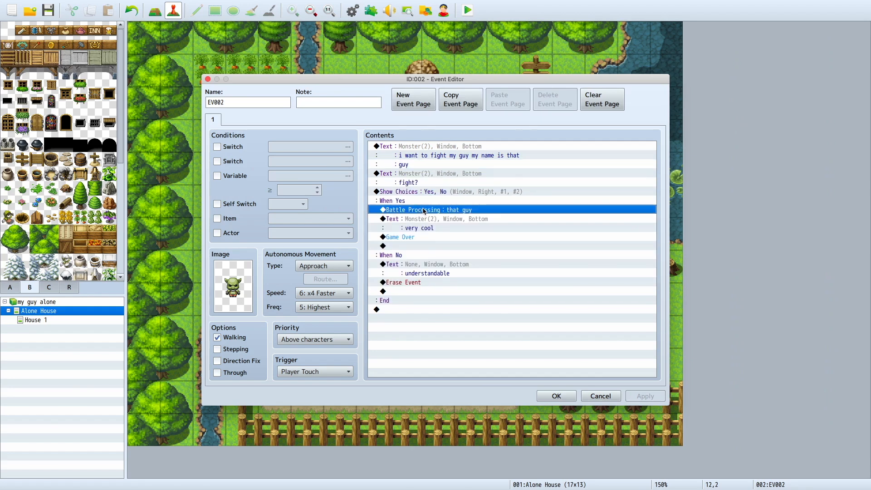
key("Insert")
left_click(422, 123)
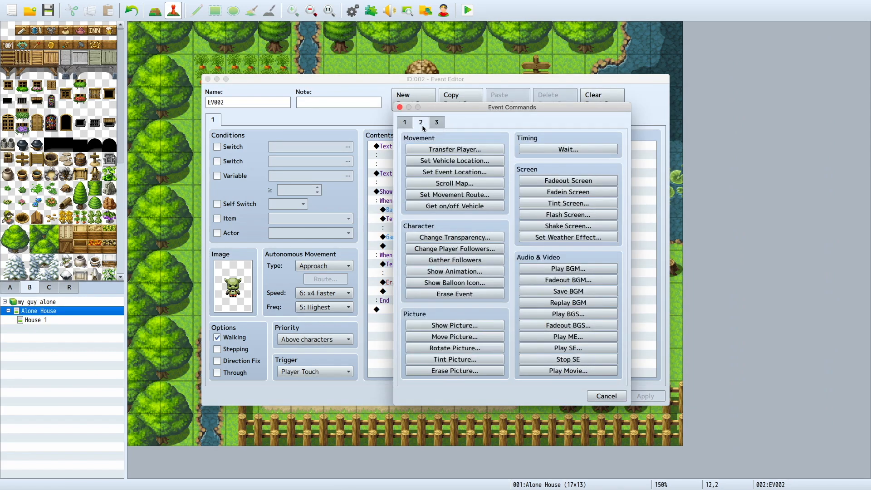
left_click(437, 122)
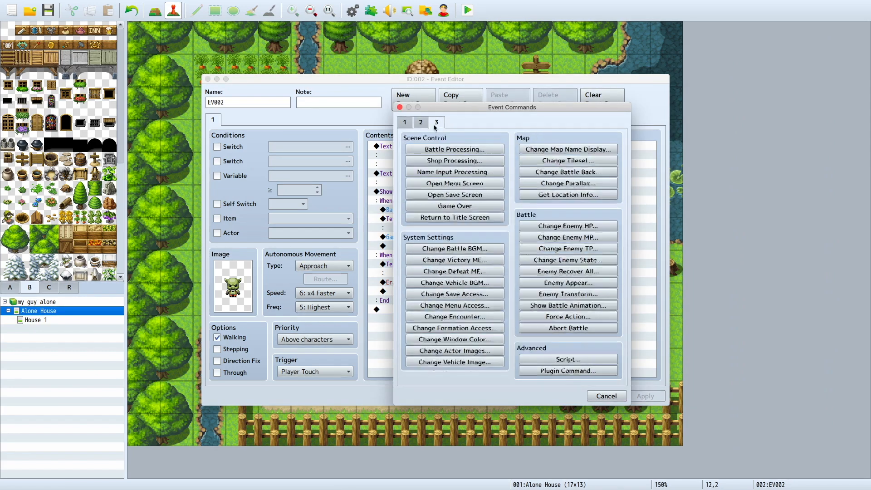
left_click(455, 149)
left_click(497, 228)
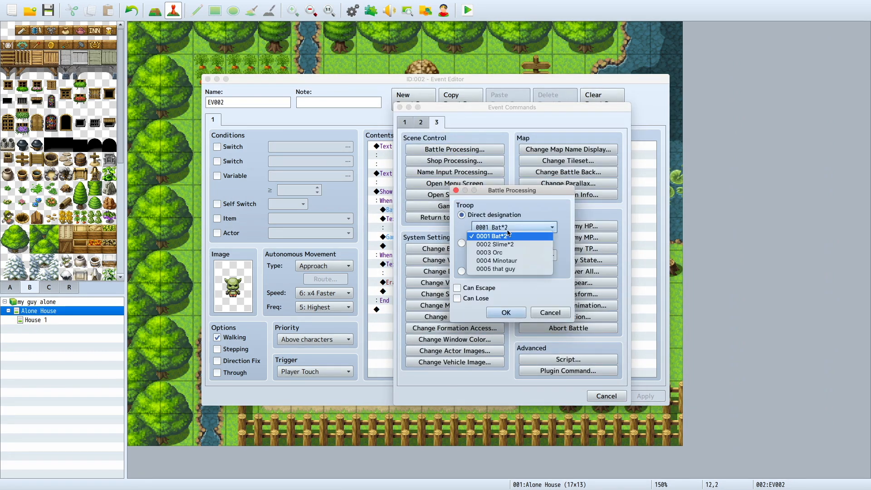
left_click(499, 269)
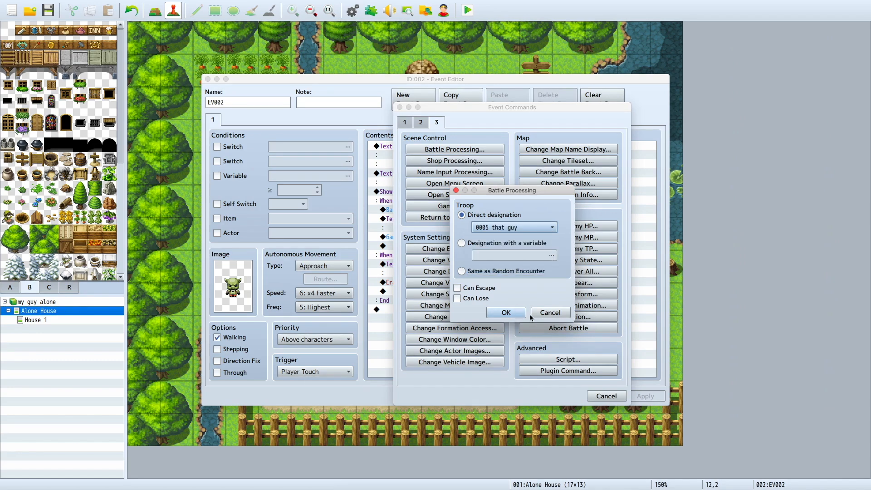
left_click(504, 313)
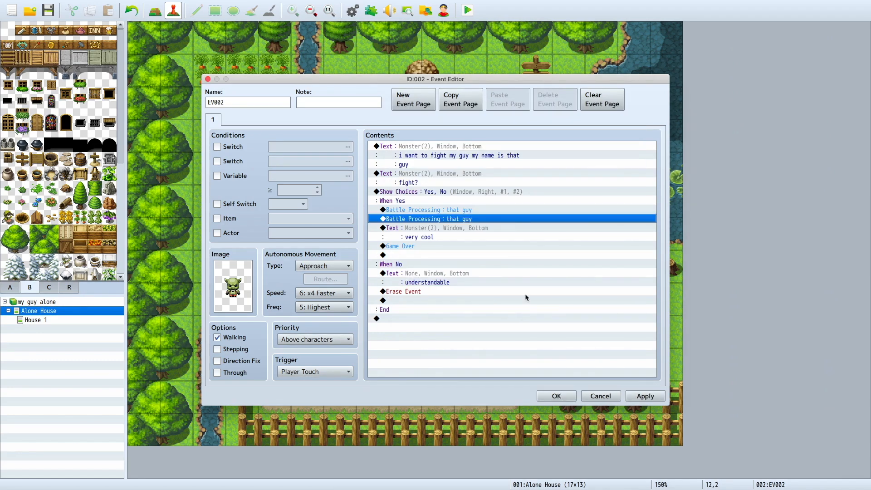
Step: Delete the duplicate Battle Processing command from the goblin event's When Yes branch
left_click(445, 228)
left_click(418, 218)
right_click(418, 218)
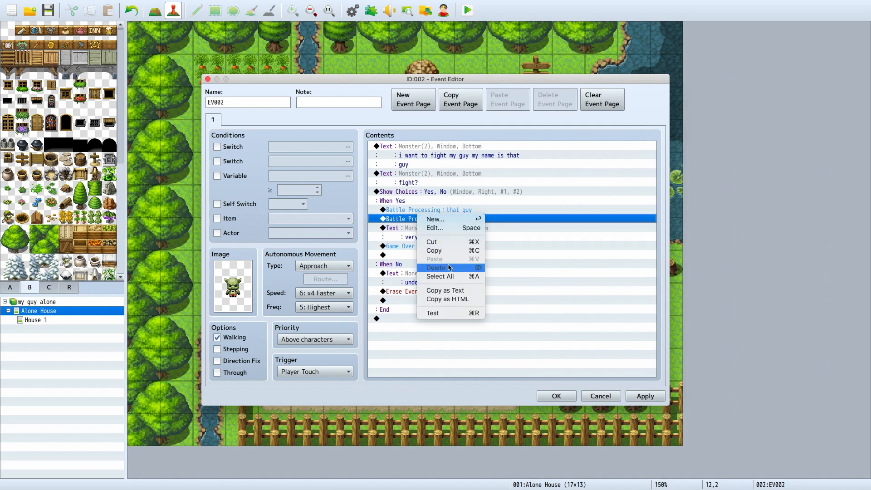
left_click(446, 268)
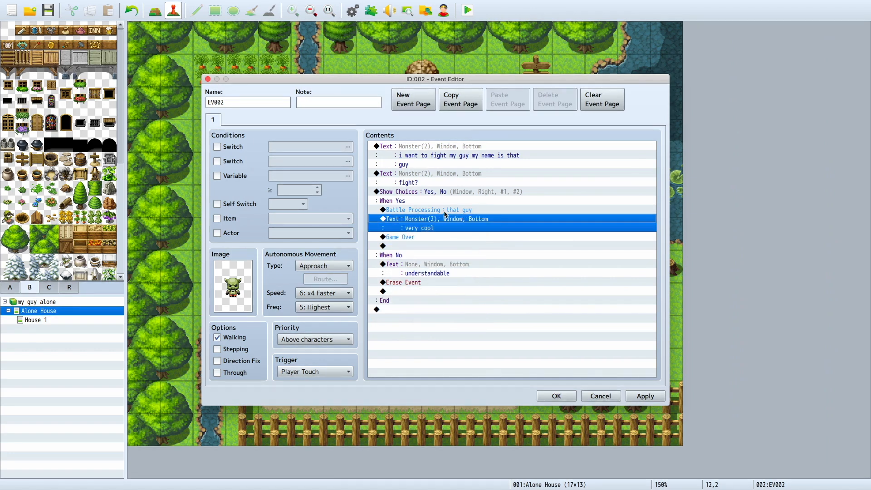
Step: Examine the commands in the goblin event's When Yes and When No branches
left_click(446, 209)
left_click(417, 229)
left_click(422, 224)
left_click(418, 207)
left_click(413, 222)
left_click(414, 238)
left_click(415, 274)
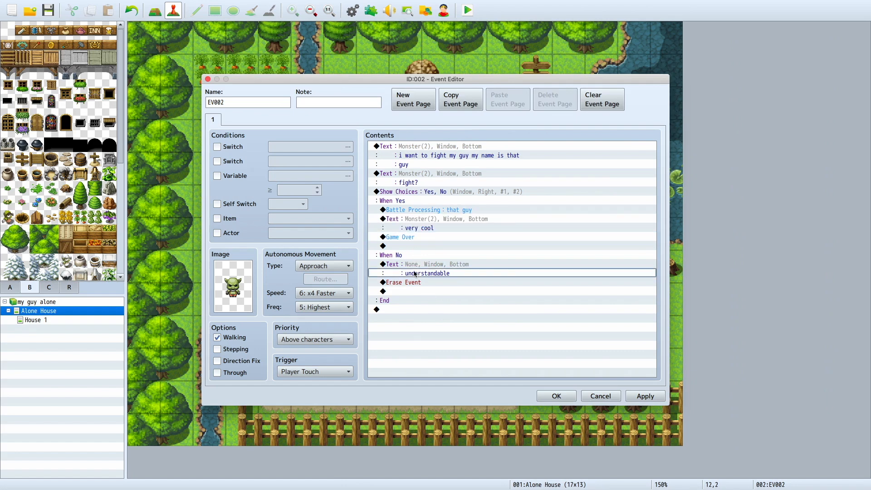
left_click(422, 192)
left_click(399, 271)
left_click(400, 255)
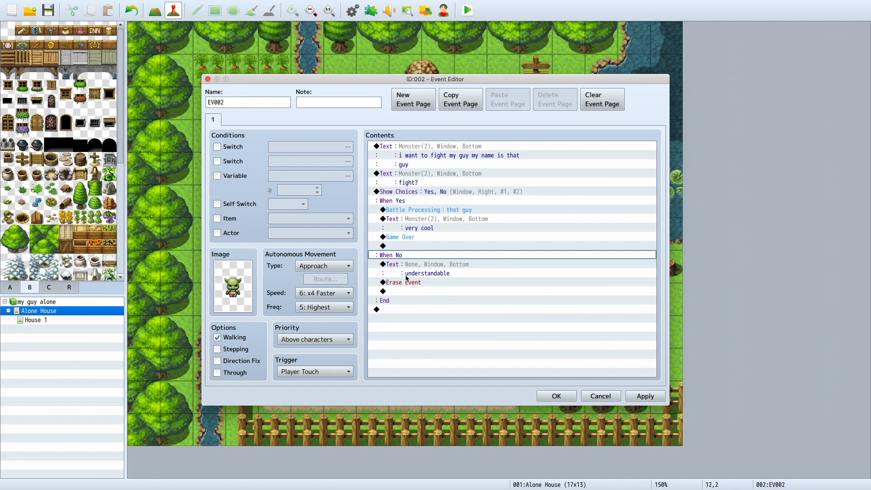
left_click(428, 274)
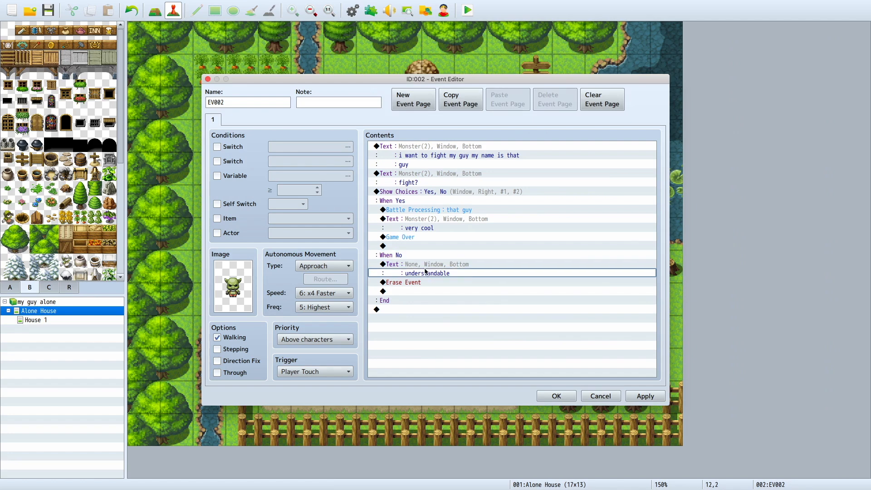
left_click(422, 282)
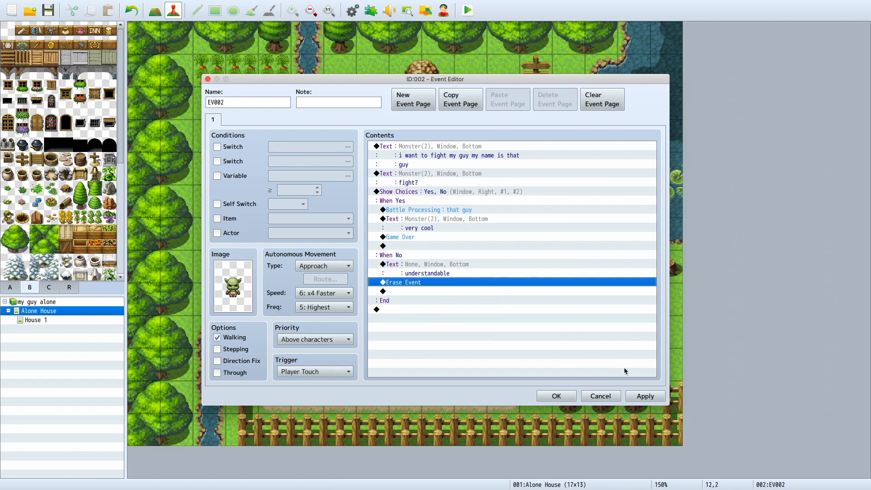
double_click(230, 291)
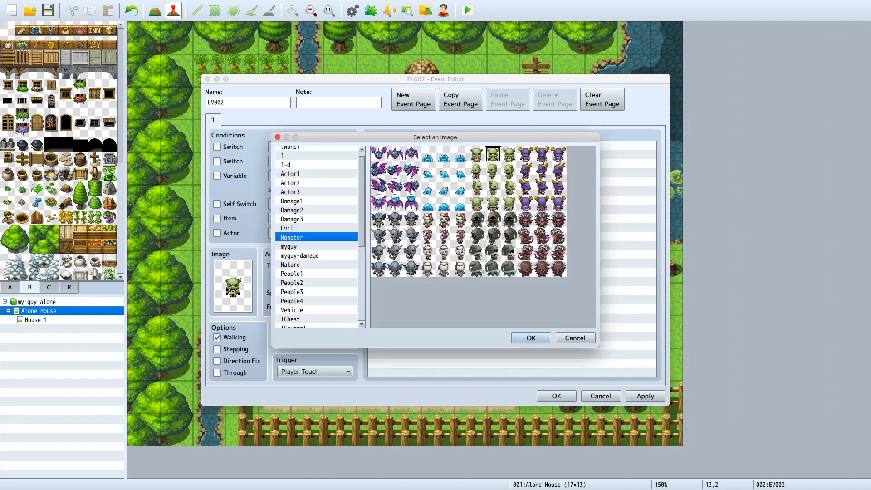
left_click(303, 219)
left_click(303, 229)
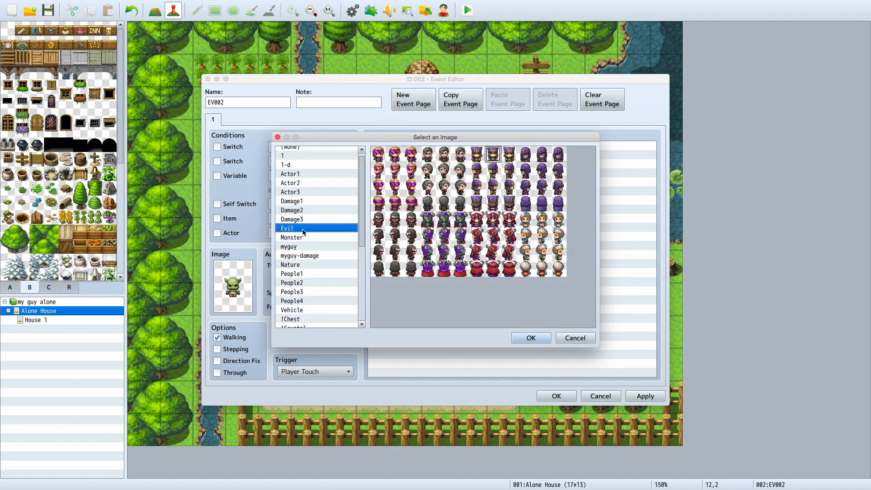
left_click(314, 246)
left_click(575, 338)
left_click(645, 396)
left_click(548, 397)
Step: Add more that guy enemies to troop 0005 that guy in the database
left_click(352, 10)
left_click(195, 196)
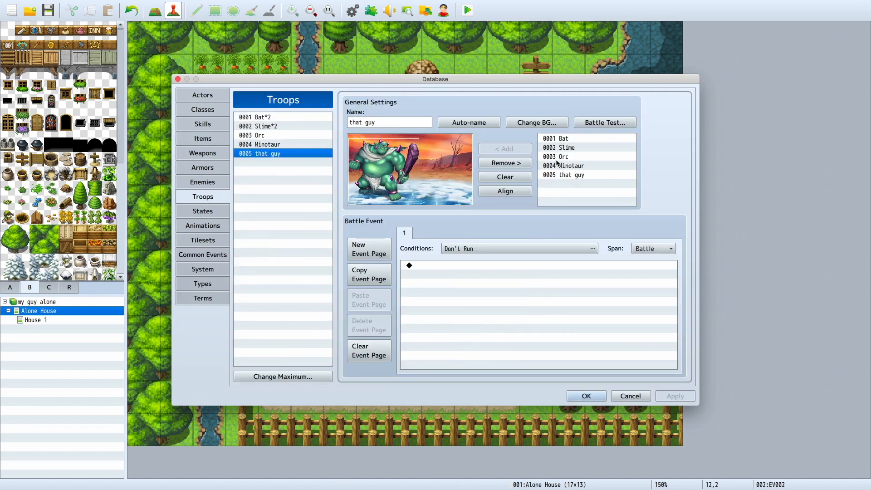
left_click(568, 175)
left_click(509, 150)
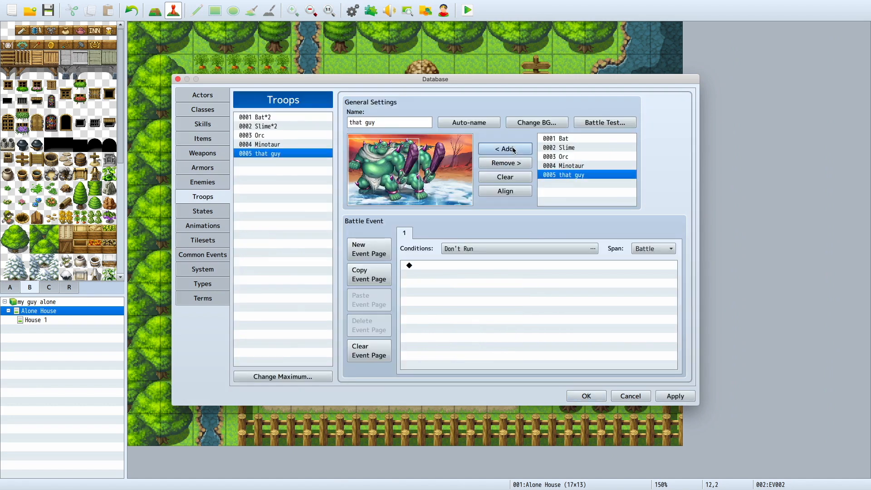
left_click(508, 151)
left_click(507, 151)
Step: Spread the troop's that guy enemies side by side across the battlefield and save the database changes
mouse_move(419, 176)
left_mouse_down()
mouse_move(439, 178)
mouse_move(413, 179)
left_mouse_up()
left_click_drag(456, 152, 477, 159)
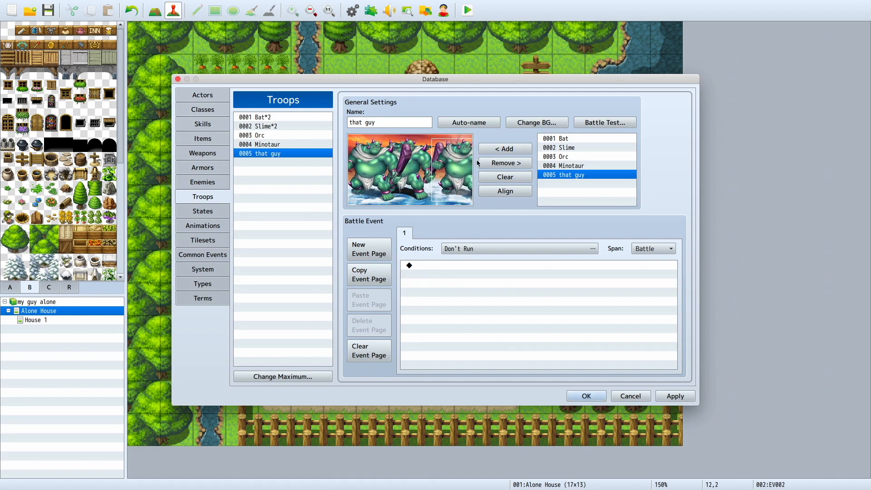
left_click_drag(417, 156, 403, 145)
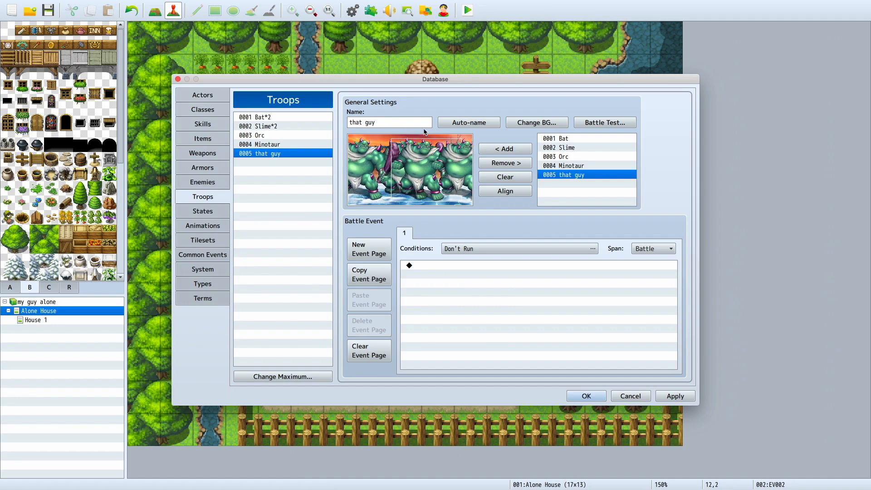
left_click(660, 393)
left_click(588, 401)
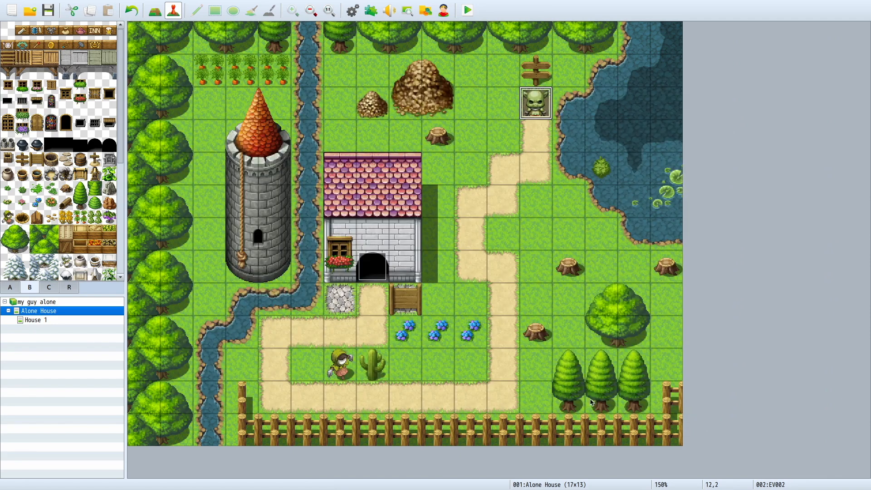
Step: Save the changes to the game, launch a playtest and start a new game
left_click(468, 10)
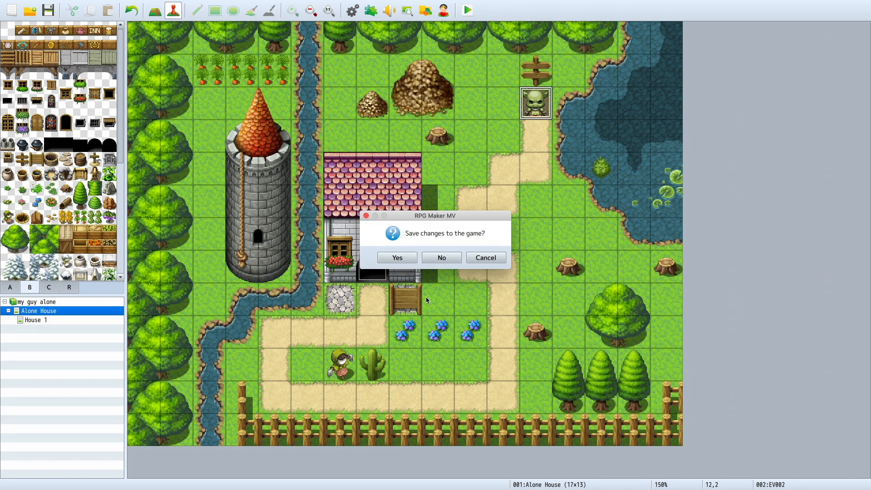
left_click(405, 251)
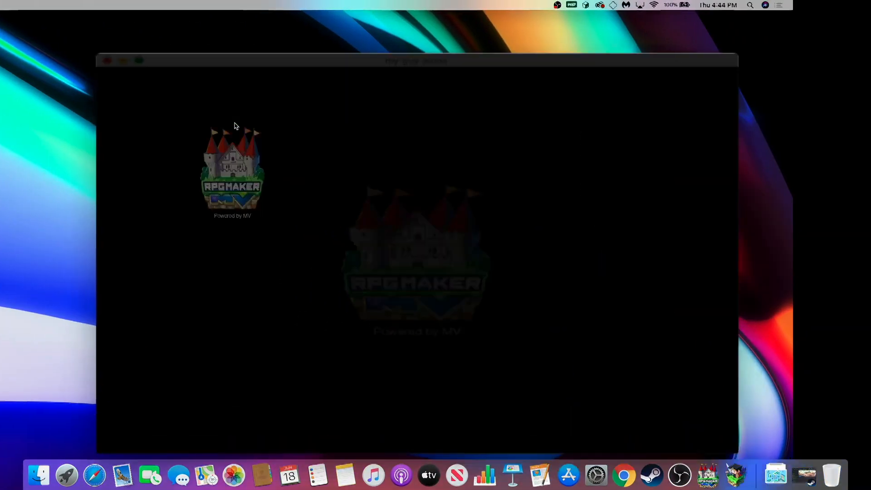
key("Up")
key("Return")
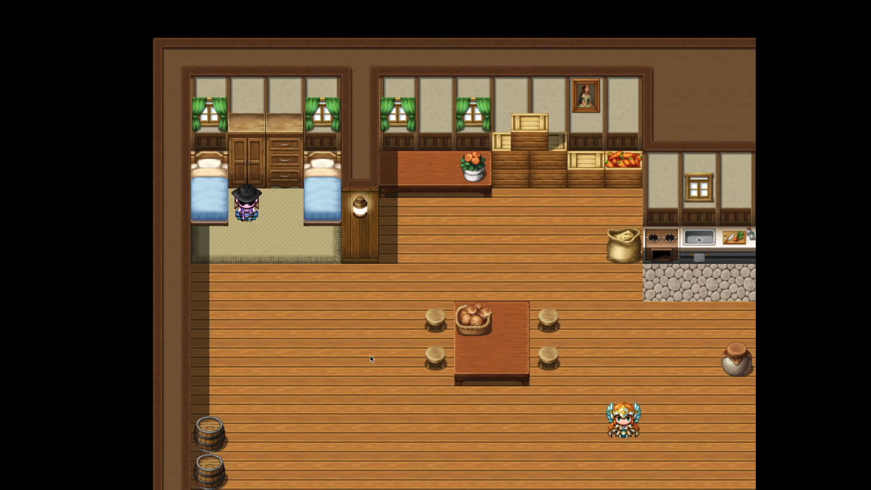
Step: Walk the hero through the house to the winged woman and go through her dialogue about money
left_click(371, 357)
left_click(490, 411)
left_click(659, 384)
left_click(646, 369)
left_click(623, 317)
left_click(564, 423)
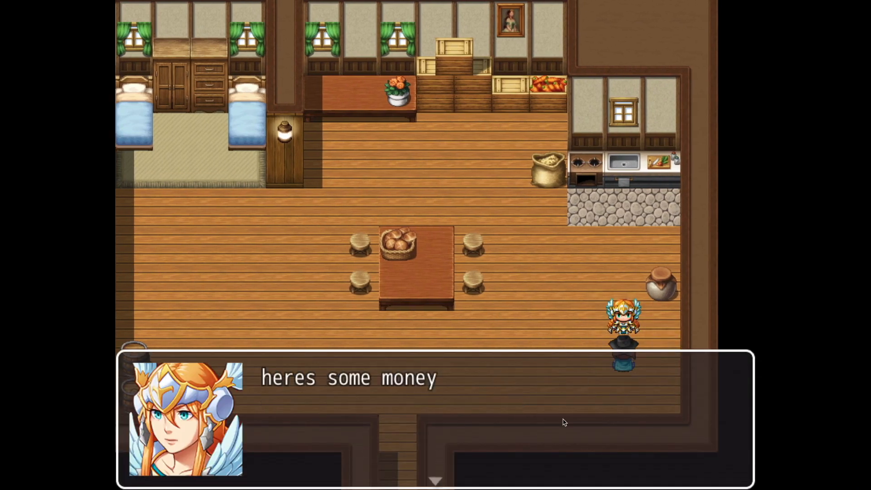
left_click(564, 423)
Step: Leave the house, meet the goblin outside and accept its challenge to start the battle
left_click(458, 398)
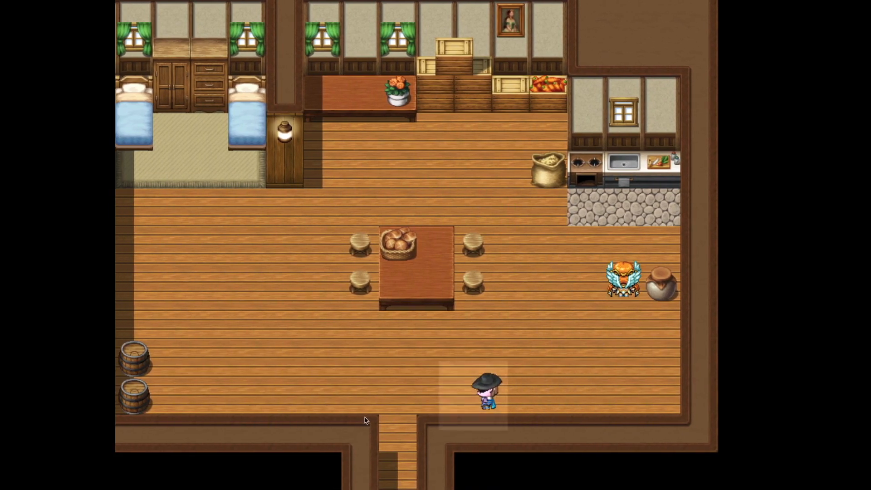
left_click(399, 435)
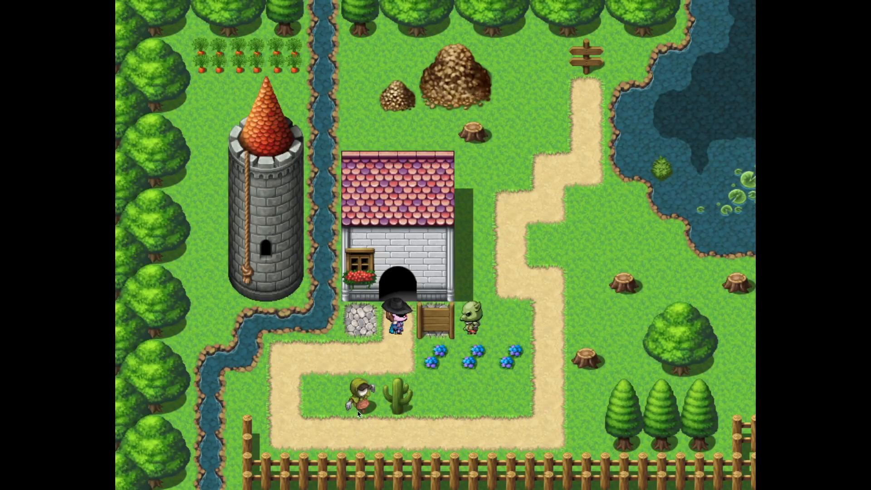
left_click(271, 390)
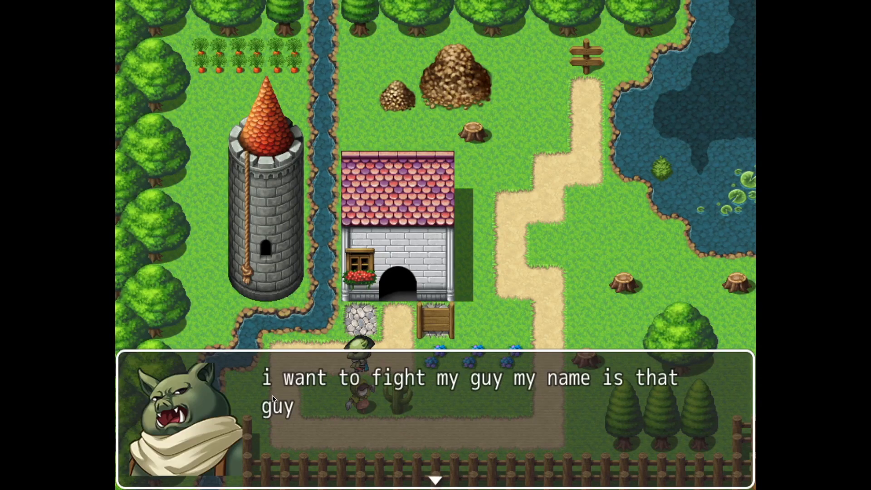
left_click(273, 399)
left_click(697, 290)
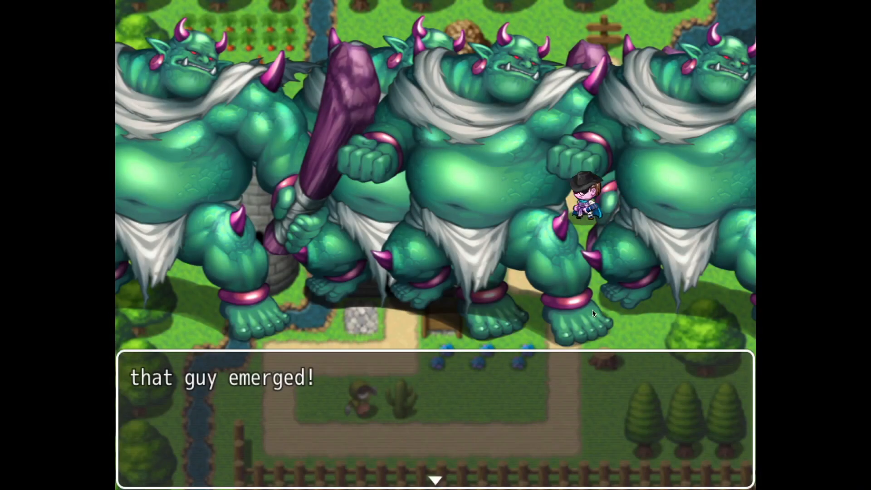
Step: Fight the troop by attacking that guy A repeatedly with rowley, and close the playtest during the battle
left_click(485, 348)
key("Return")
key("Return")
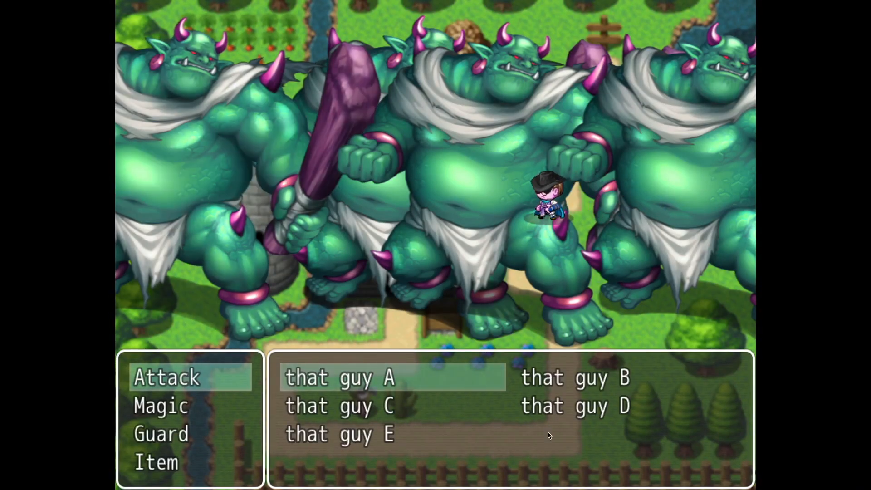
key("Return")
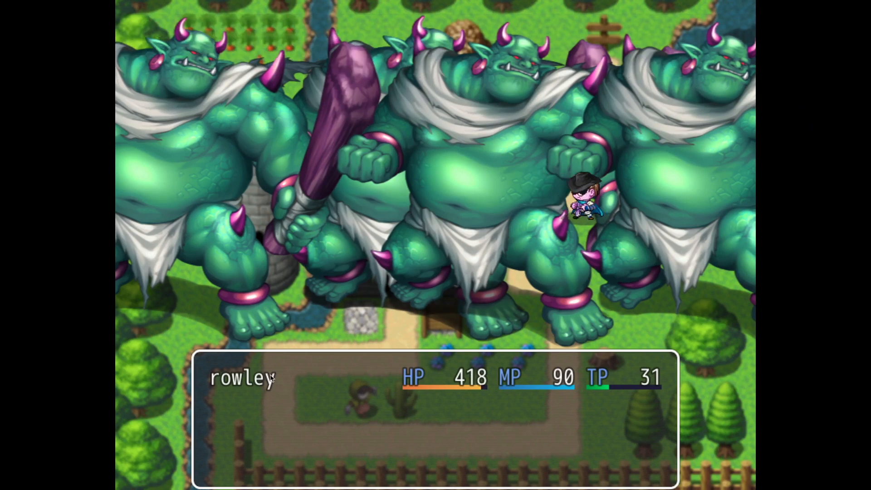
key("Return")
key("Return")
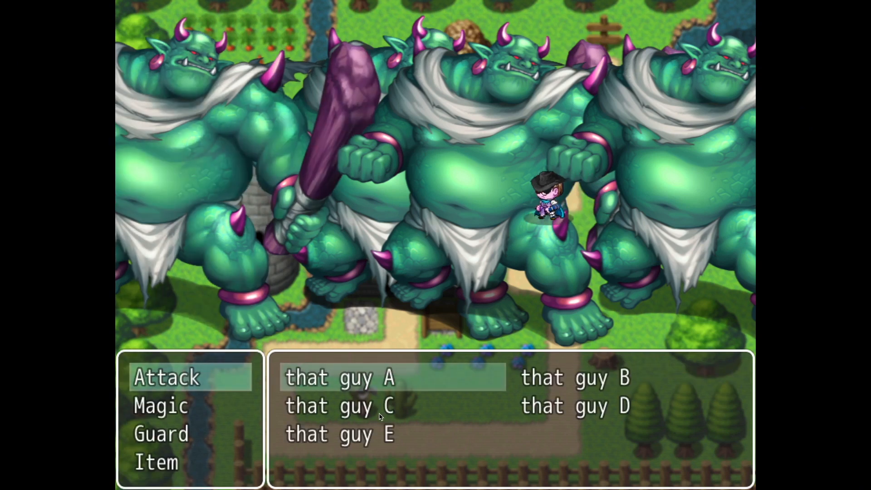
key("Return")
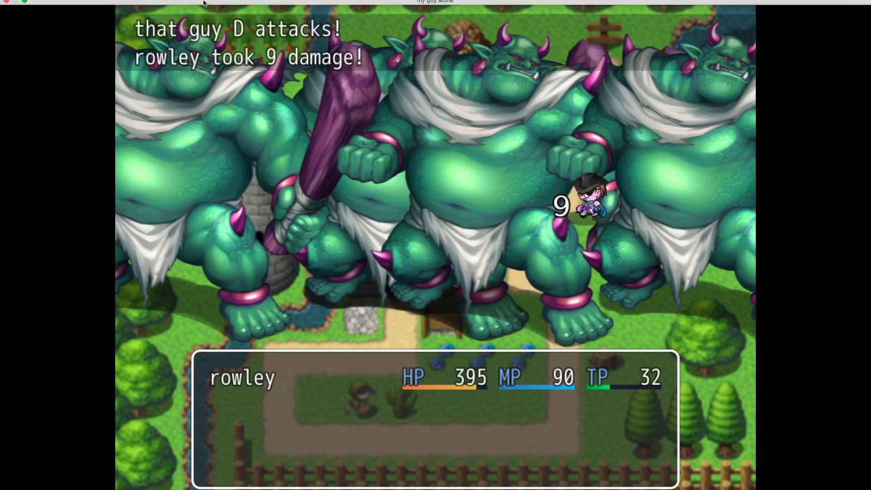
left_click(6, 14)
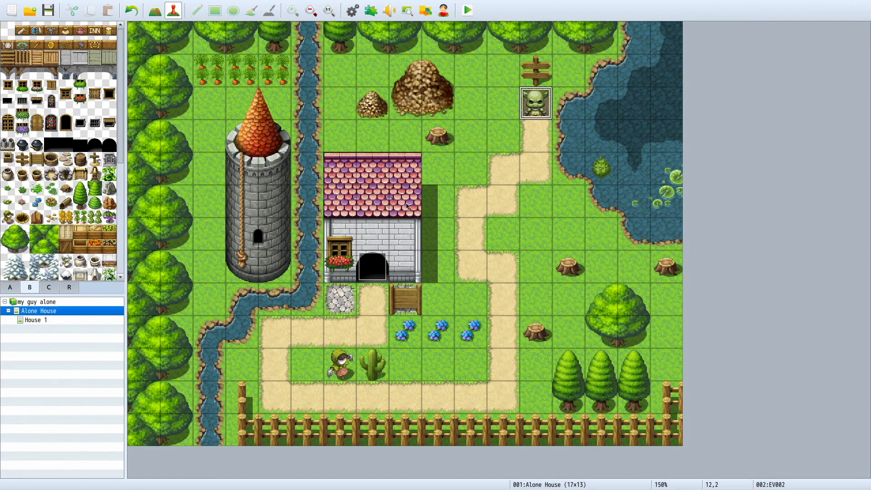
Step: Open actor rowley in the database and confirm the face from image 1 as the actor's face
key("F9")
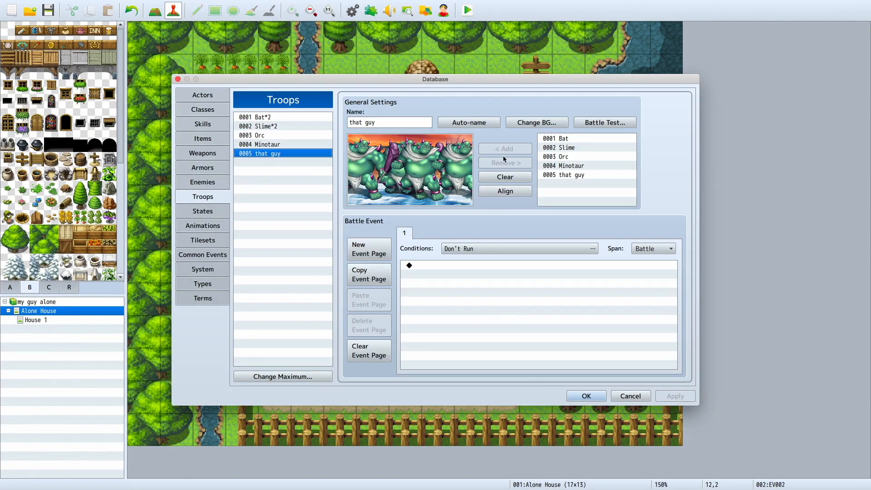
left_click(211, 96)
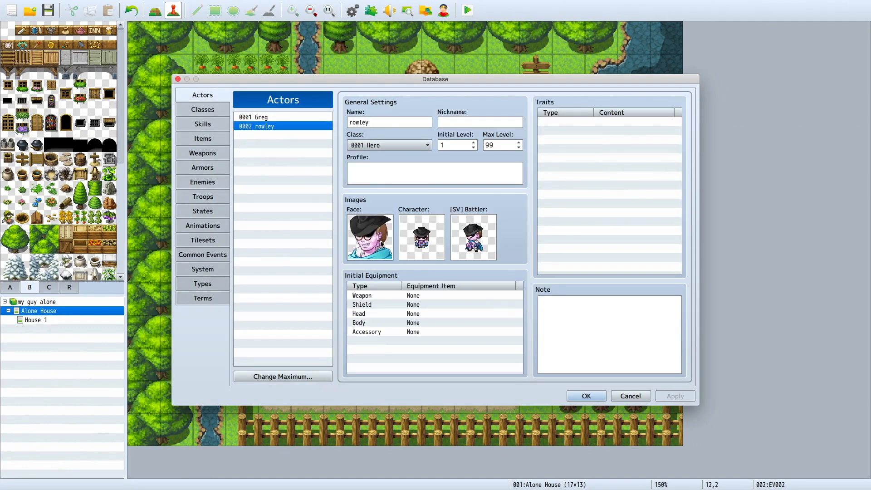
double_click(379, 245)
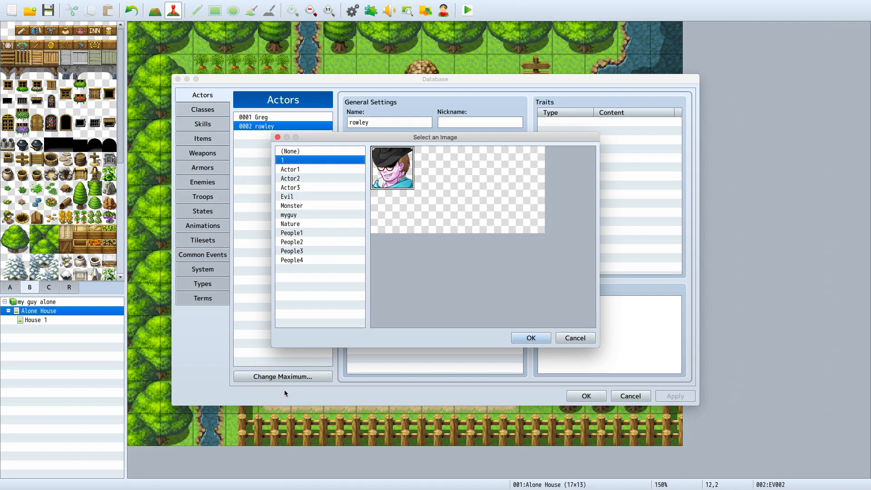
left_click(532, 340)
Step: Look through the database's skills and compare the Hero and Warrior classes' skills to learn
left_click(220, 125)
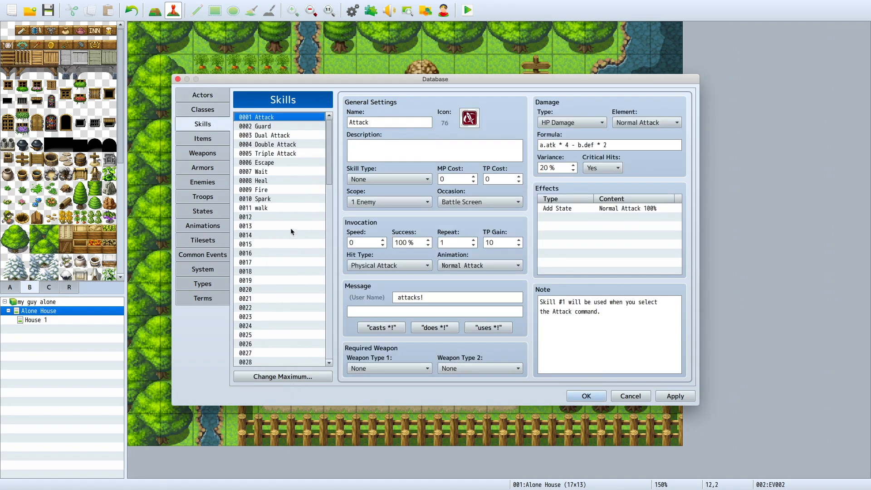
left_click(226, 109)
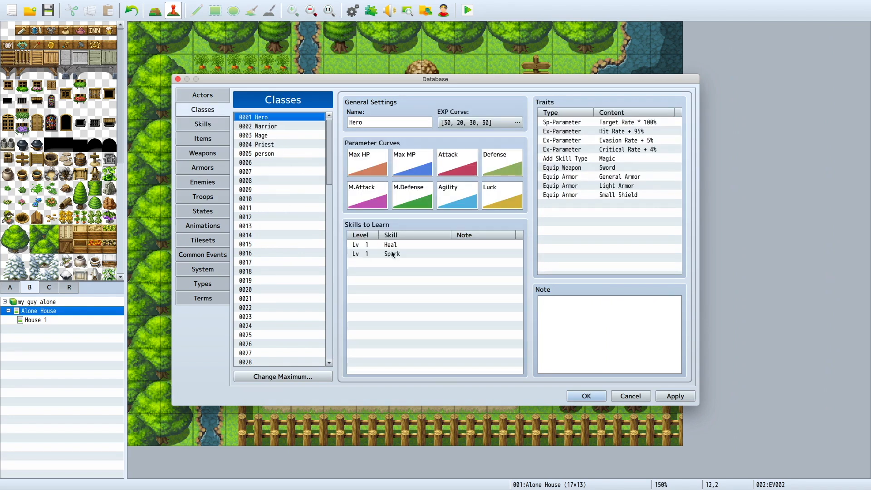
left_click(300, 163)
left_click(275, 133)
left_click(275, 127)
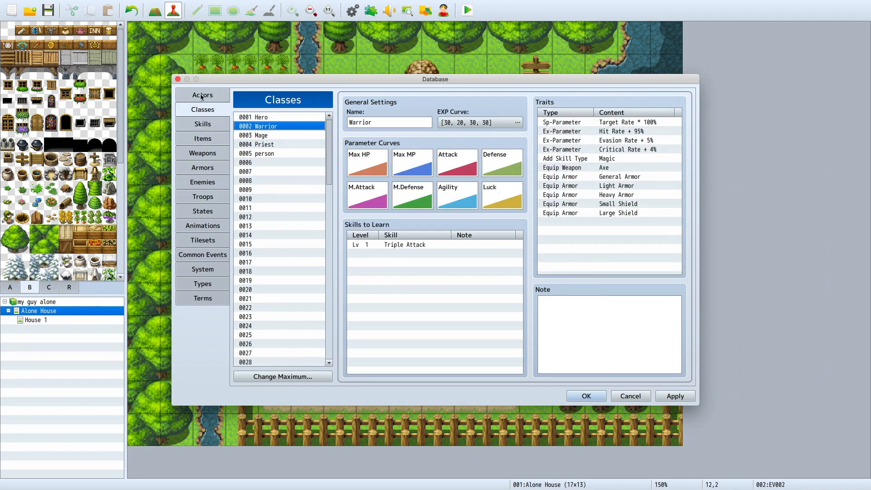
Step: Return to actor rowley's settings, apply the database changes and close the database
left_click(201, 96)
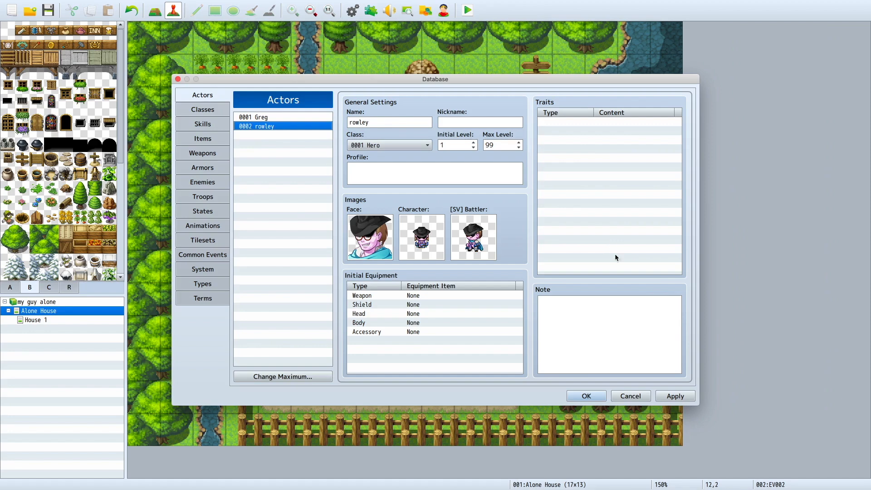
left_click(675, 396)
left_click(578, 398)
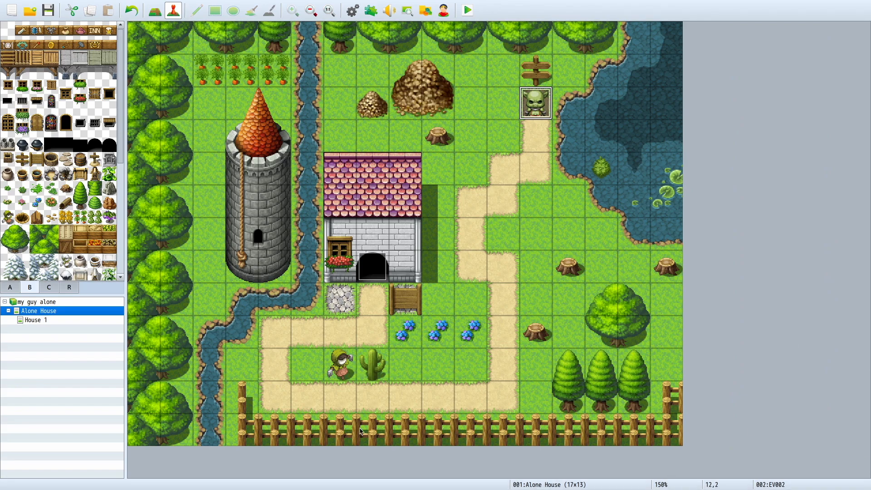
Step: Switch to the full-screen presentation and advance to the slide with the stempump.com/r/rpgmaker address
key("ctrl+Left")
key("ctrl+Right")
key("ctrl+Right")
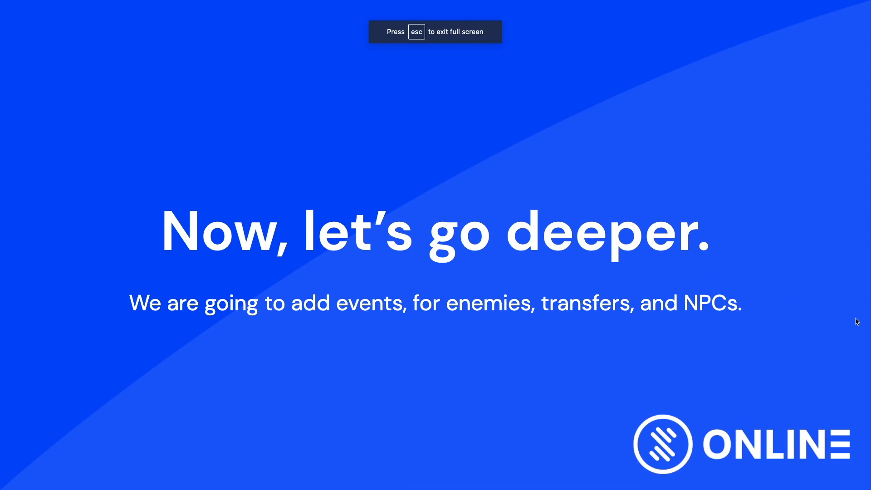
key("Right")
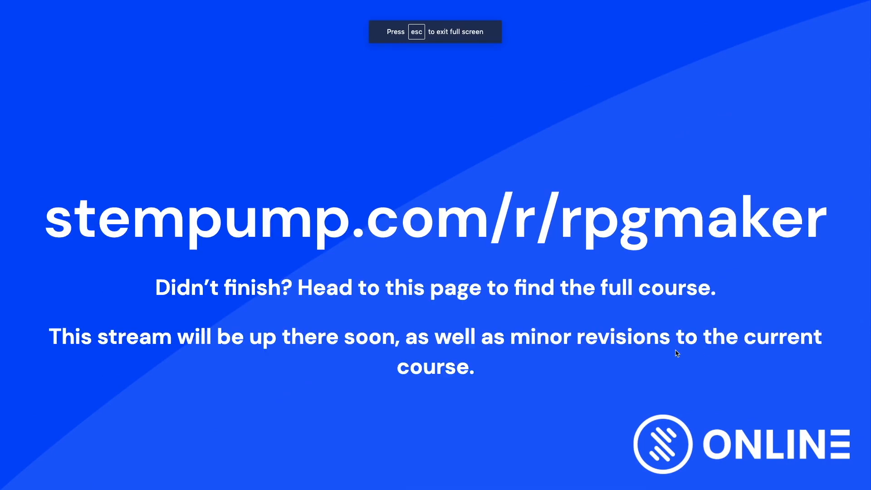